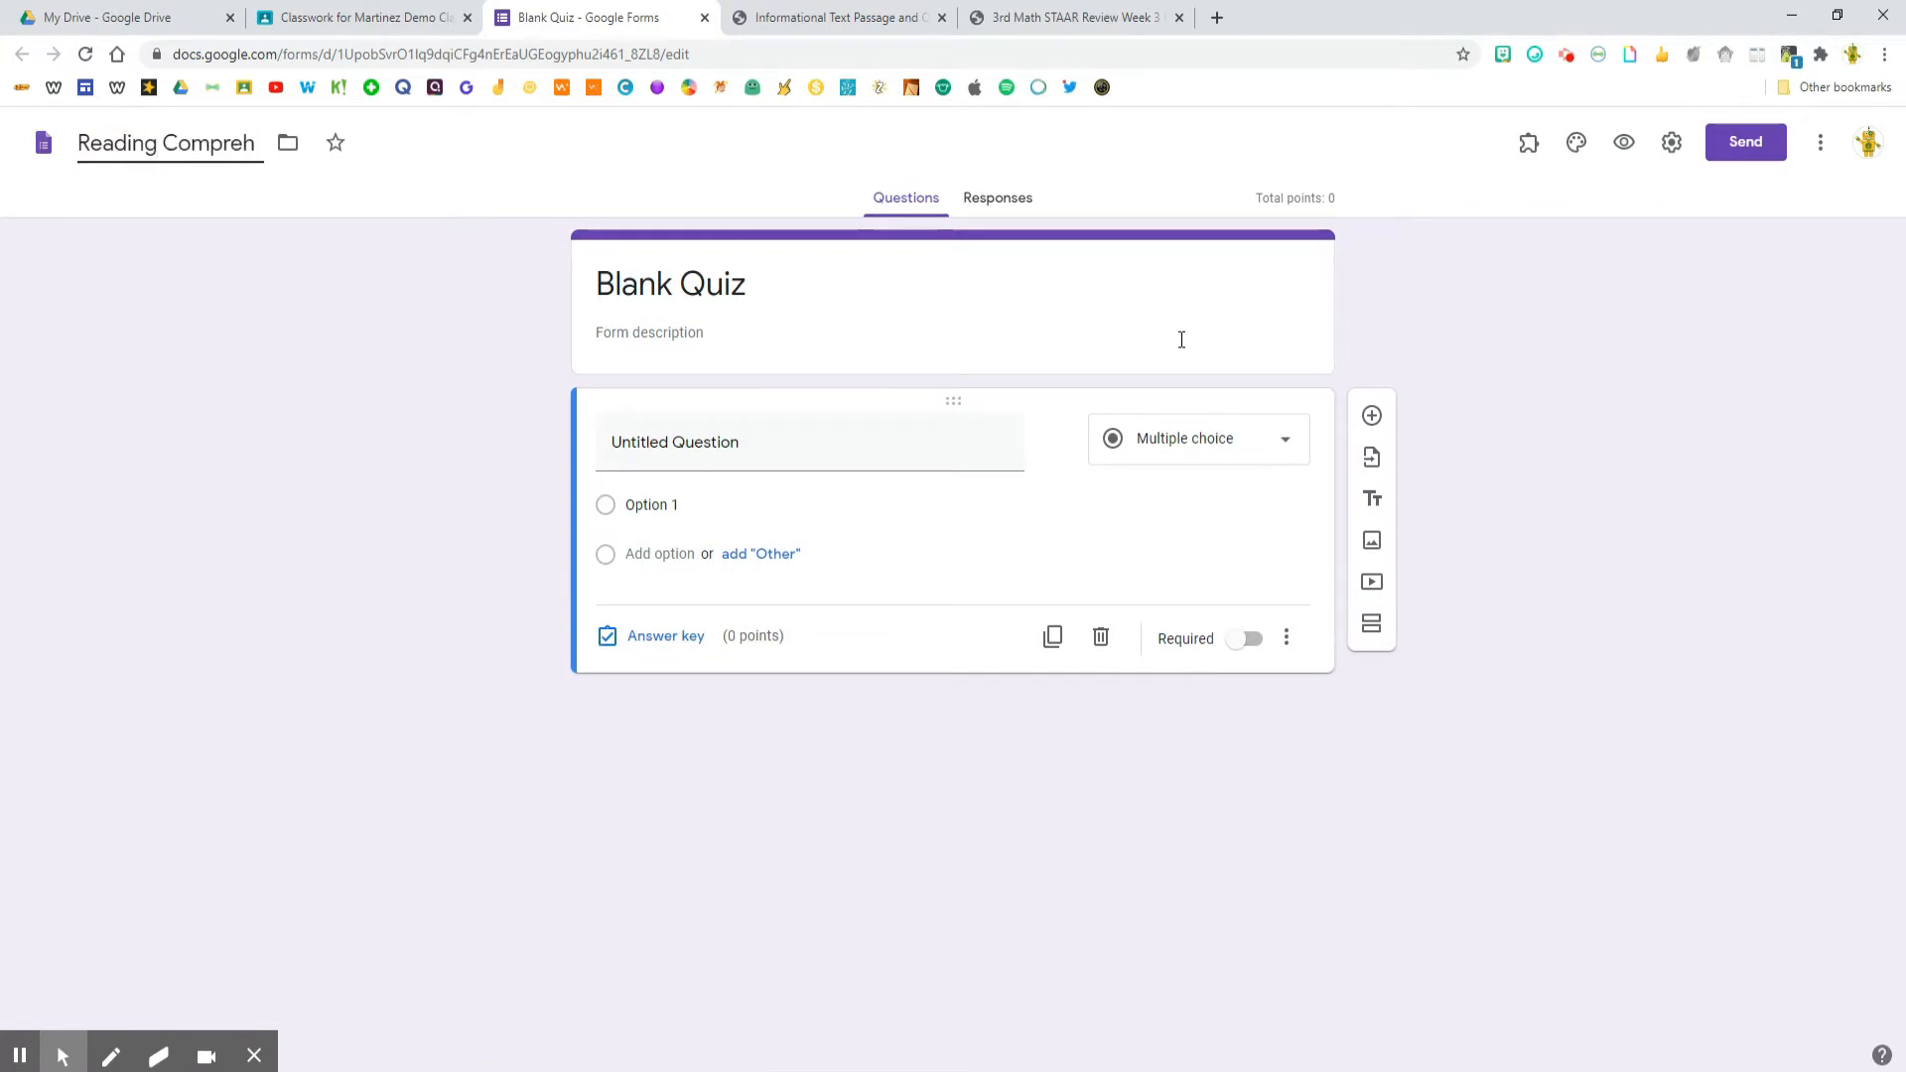
Name the form file "Reading Comprehension Quiz" and replace the "Blank Quiz" form title with the same text
{"action": "type", "text": "ension Quiz"}
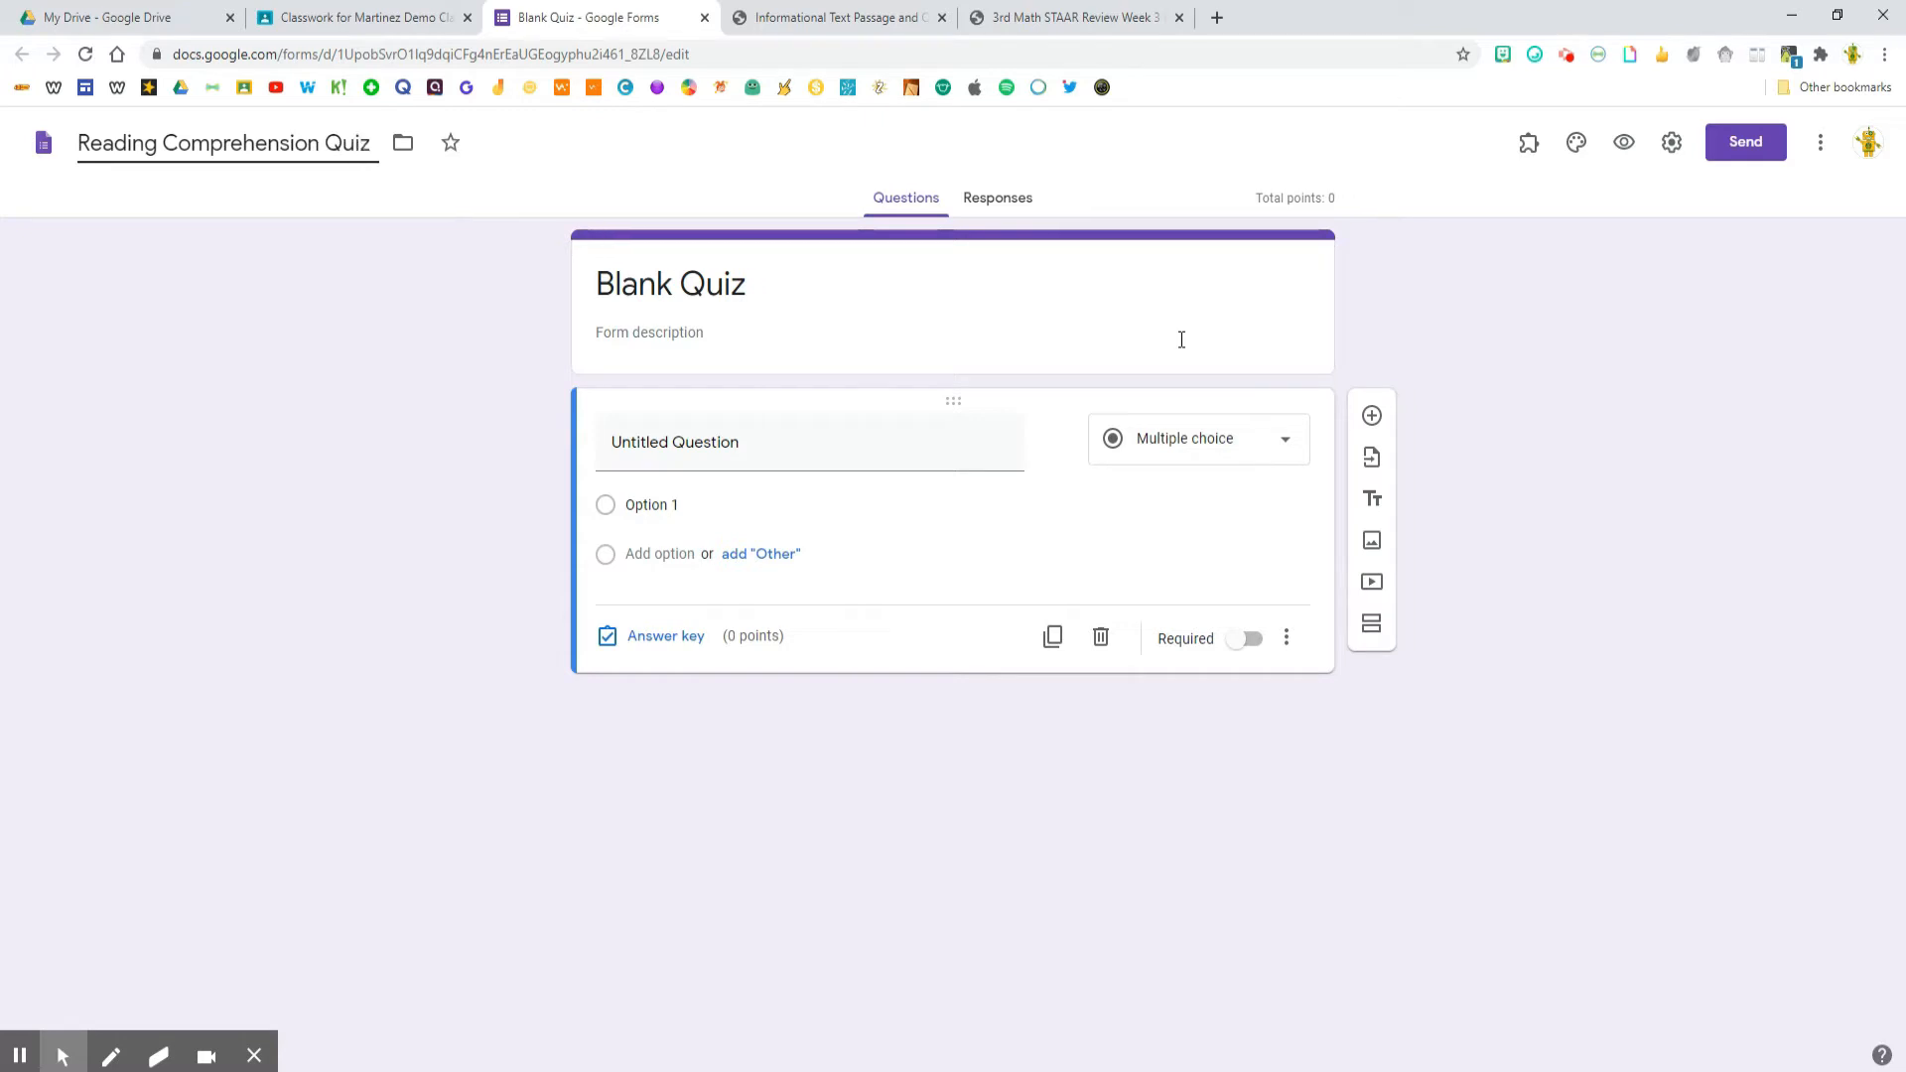
{"action": "triple_click", "coordinate": [317, 151]}
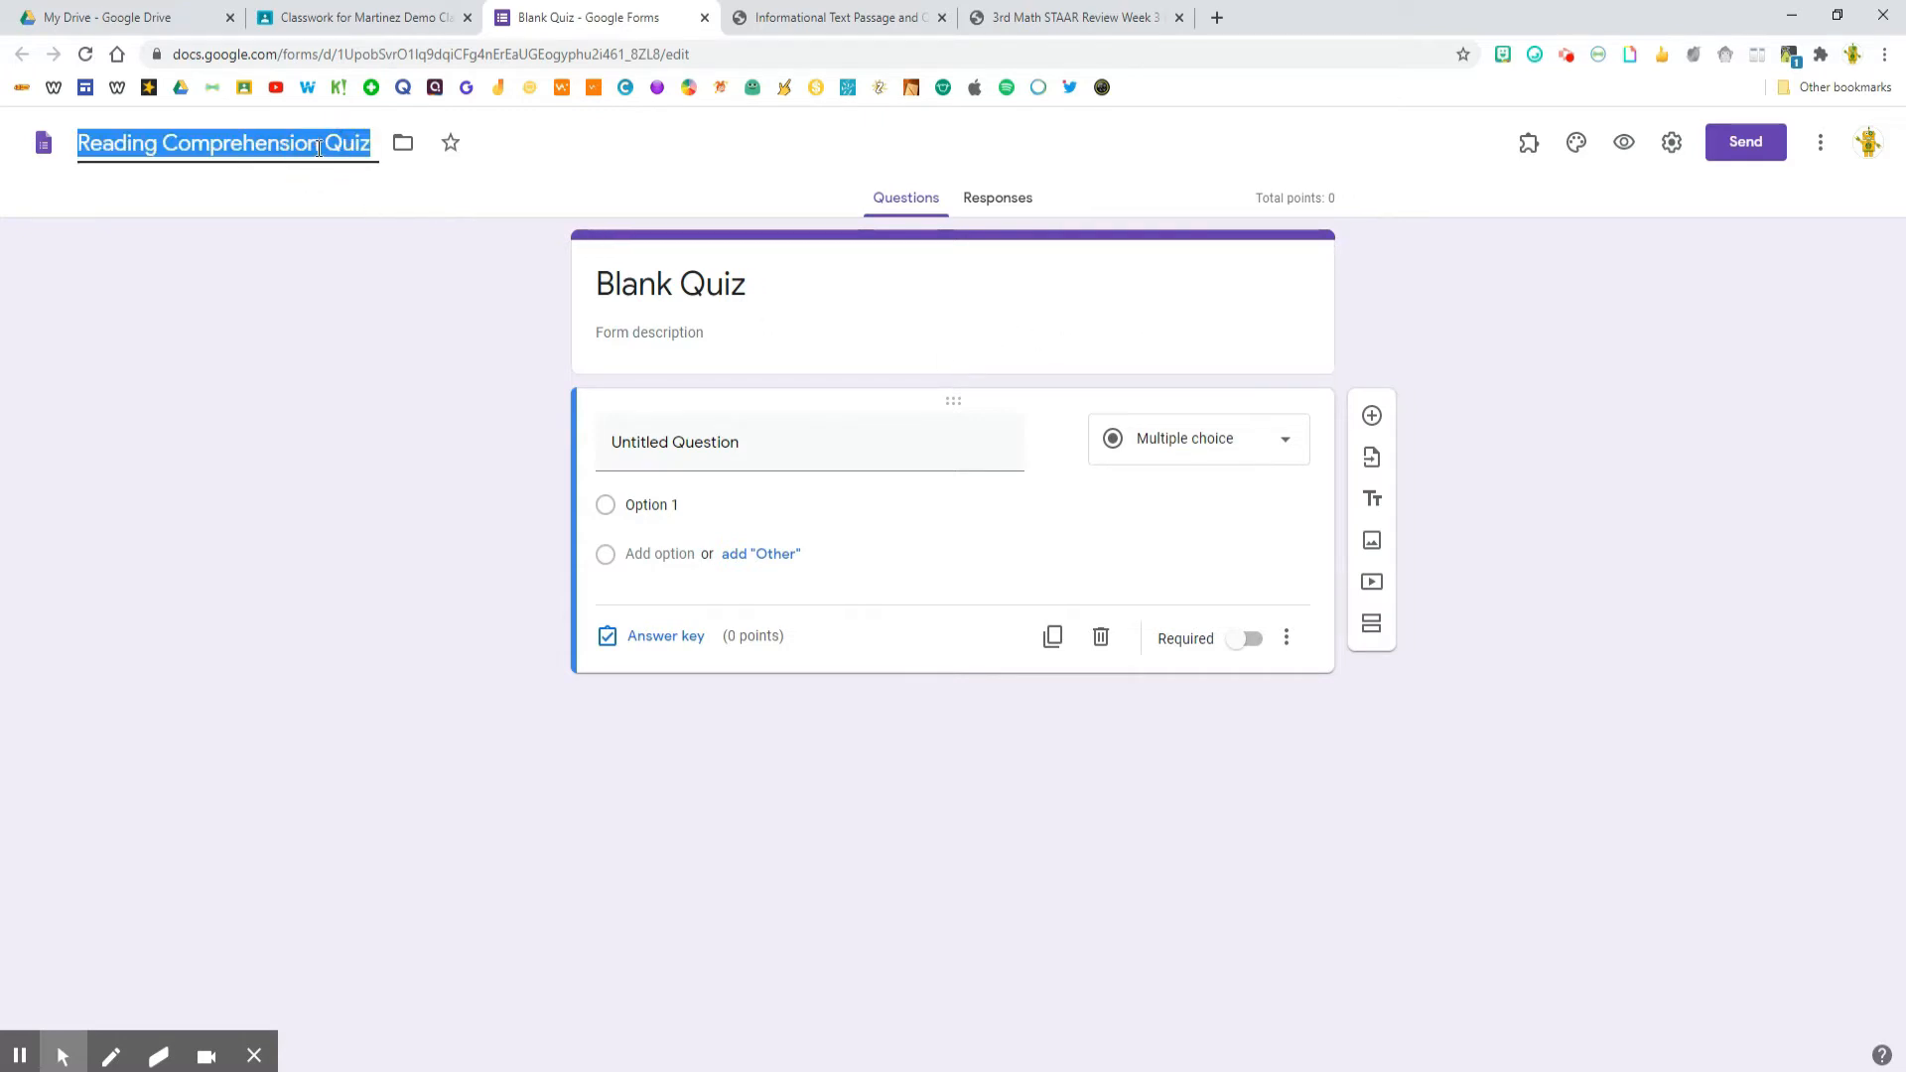
{"action": "right_click", "coordinate": [318, 150]}
{"action": "left_click", "coordinate": [380, 218]}
{"action": "triple_click", "coordinate": [638, 285]}
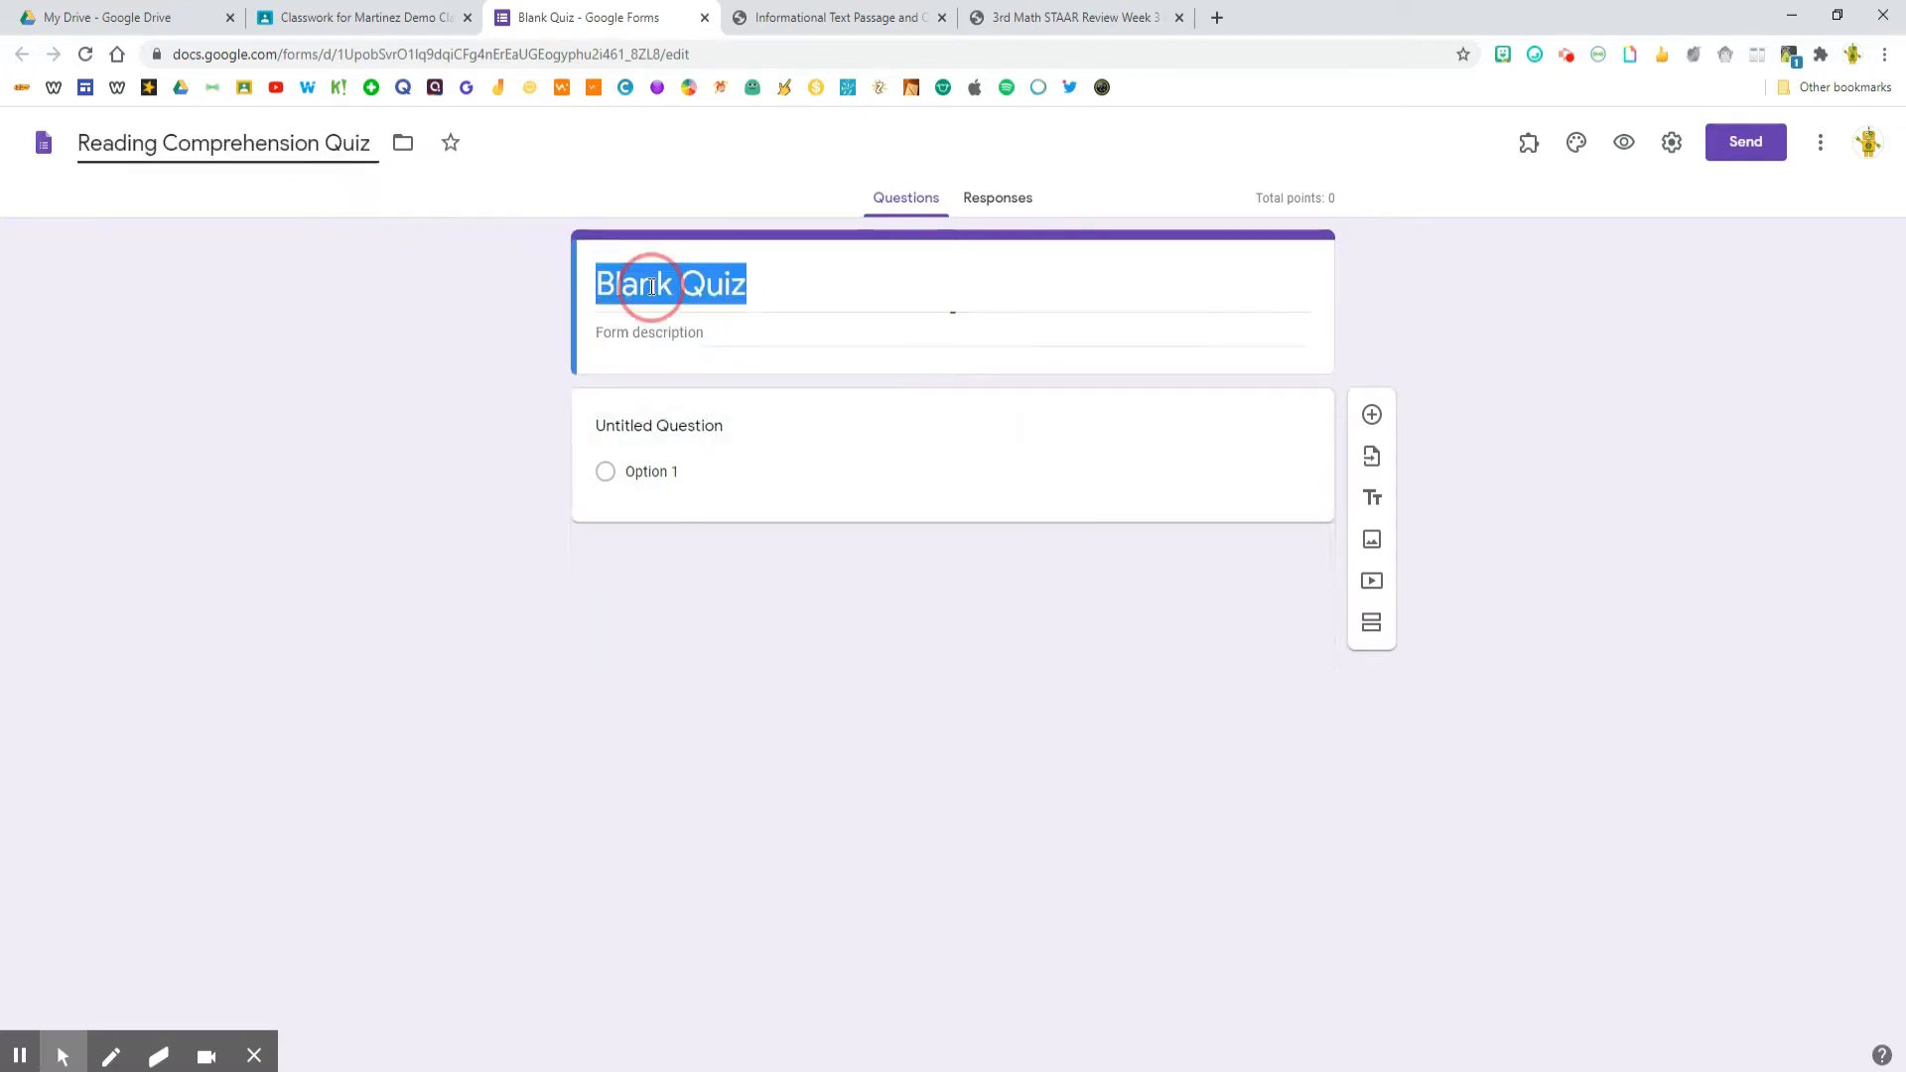
{"action": "right_click", "coordinate": [649, 286]}
{"action": "left_click", "coordinate": [713, 383]}
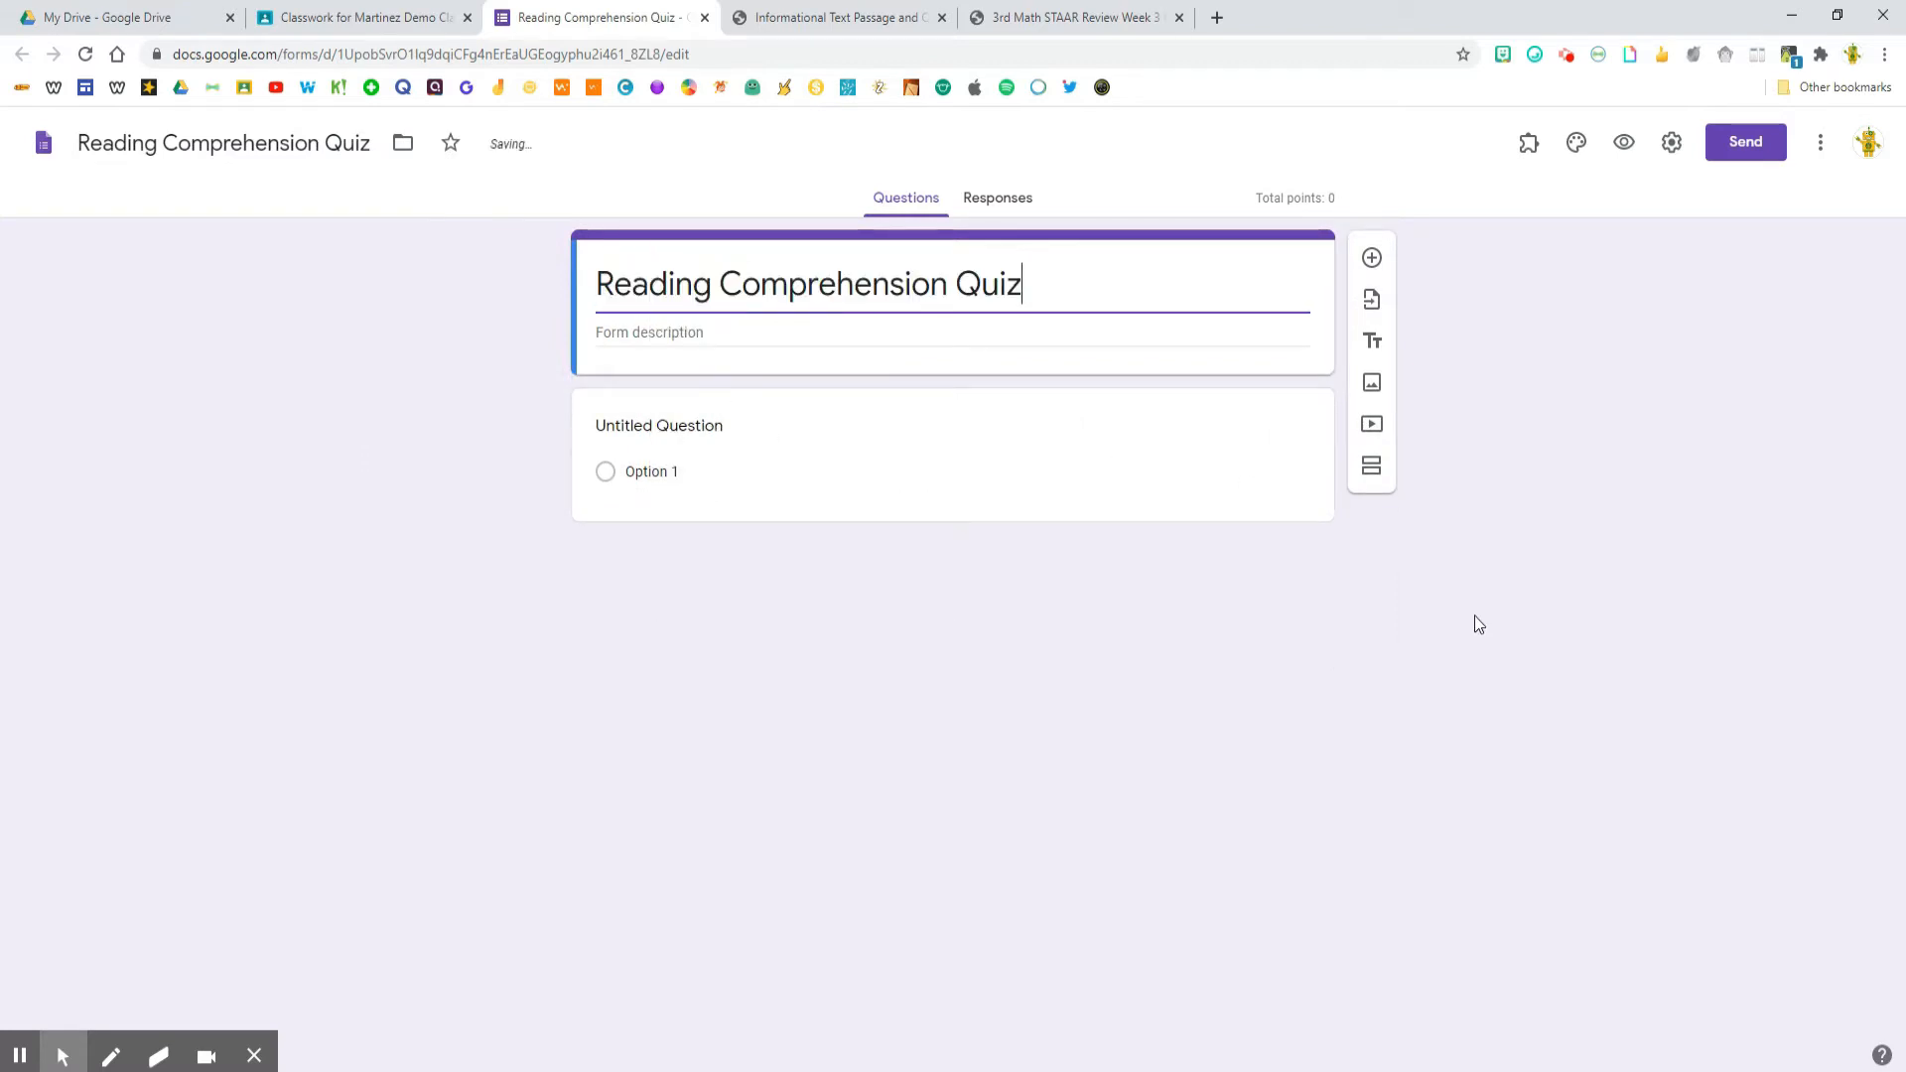
Set the form's header image to the illustrated bookshelf with bookends from the Work and School themes
{"action": "left_click", "coordinate": [1577, 147]}
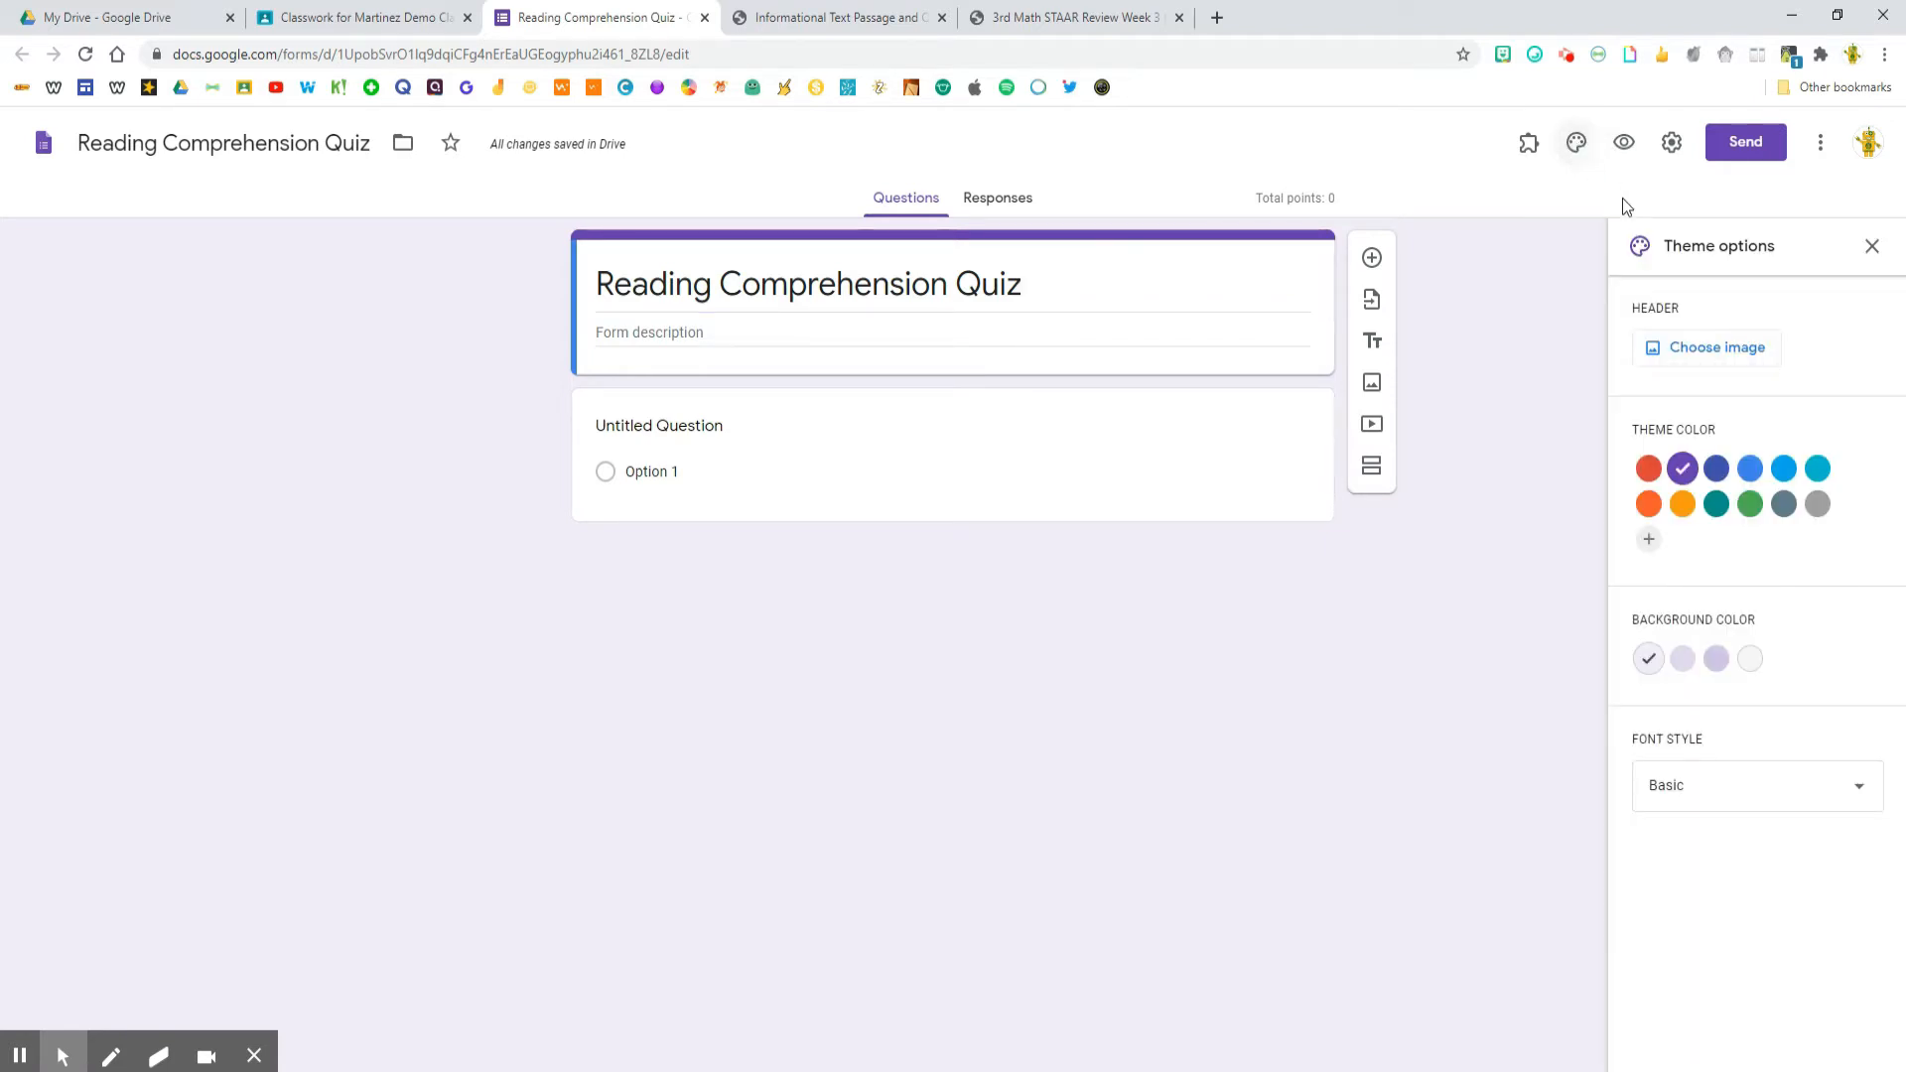
{"action": "left_click", "coordinate": [1677, 347]}
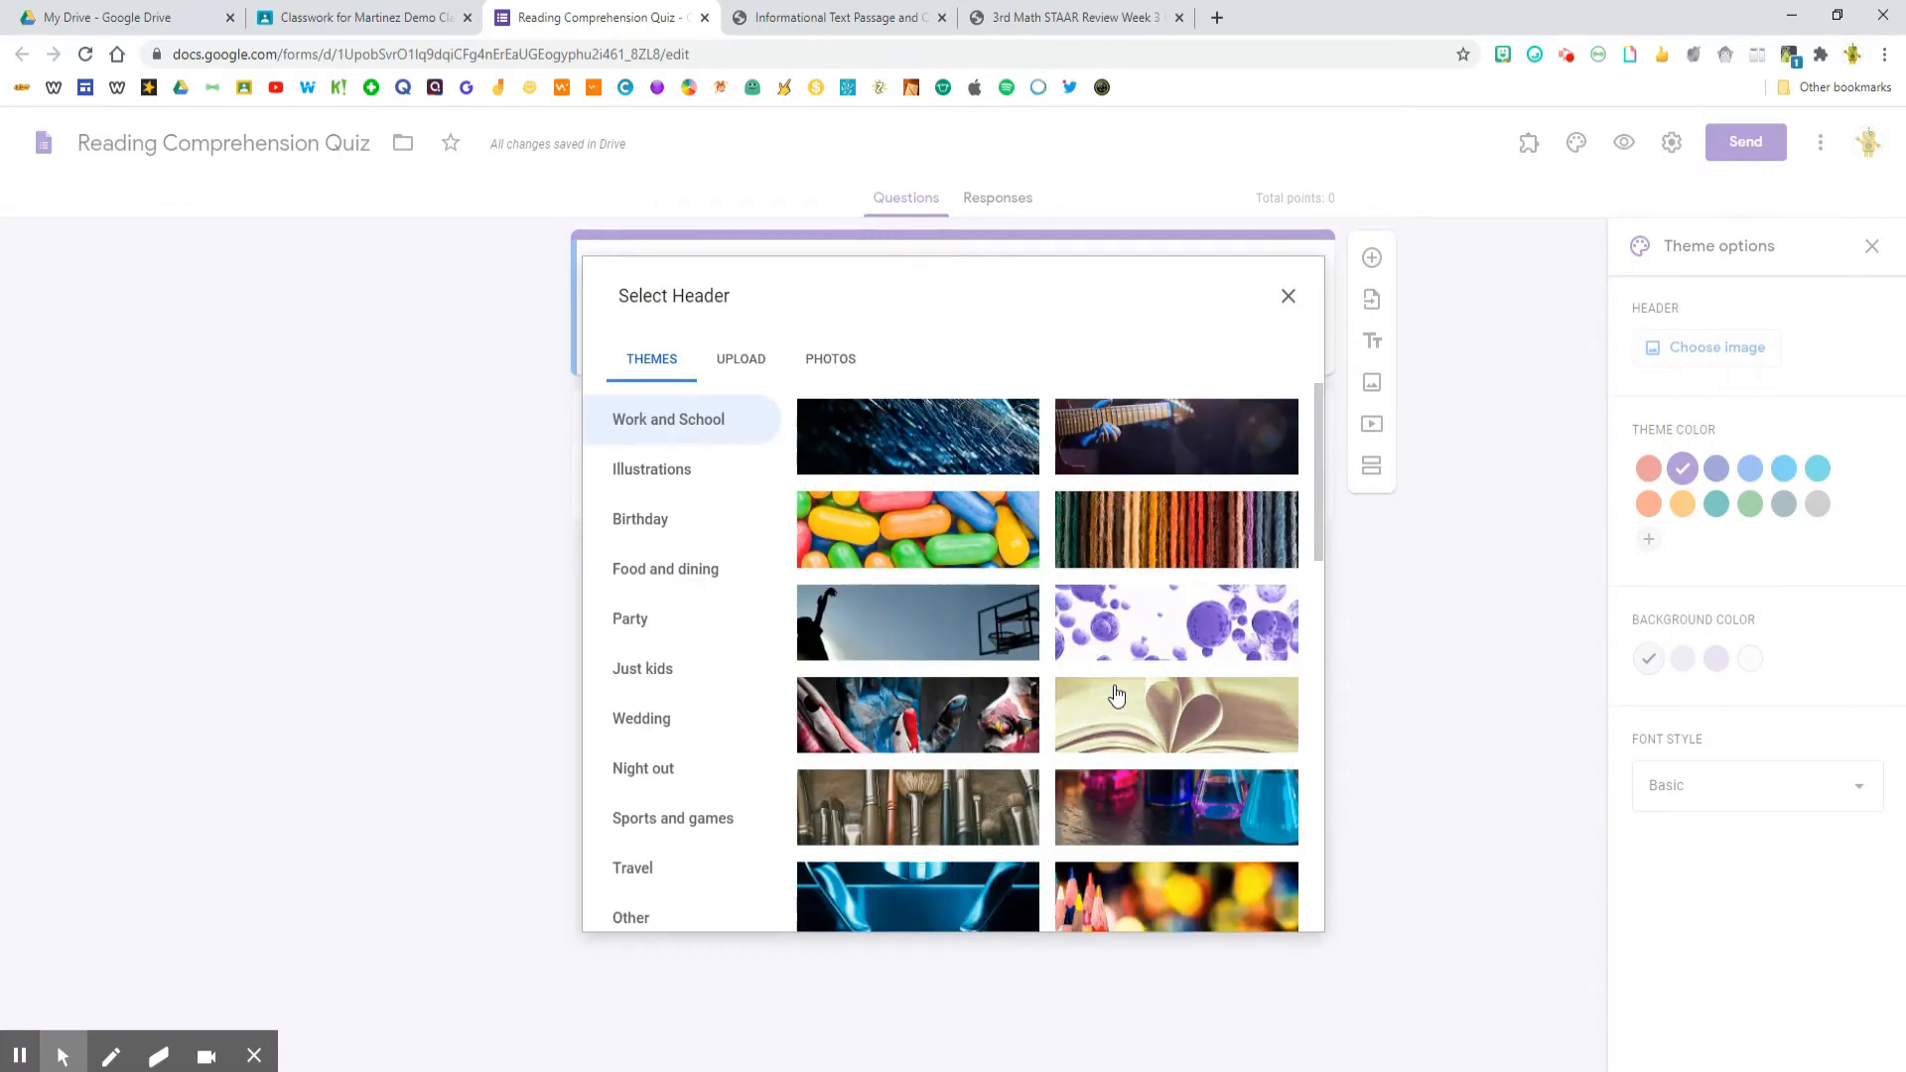
{"action": "scroll", "coordinate": [1116, 701], "scroll_direction": "down", "scroll_amount": 8}
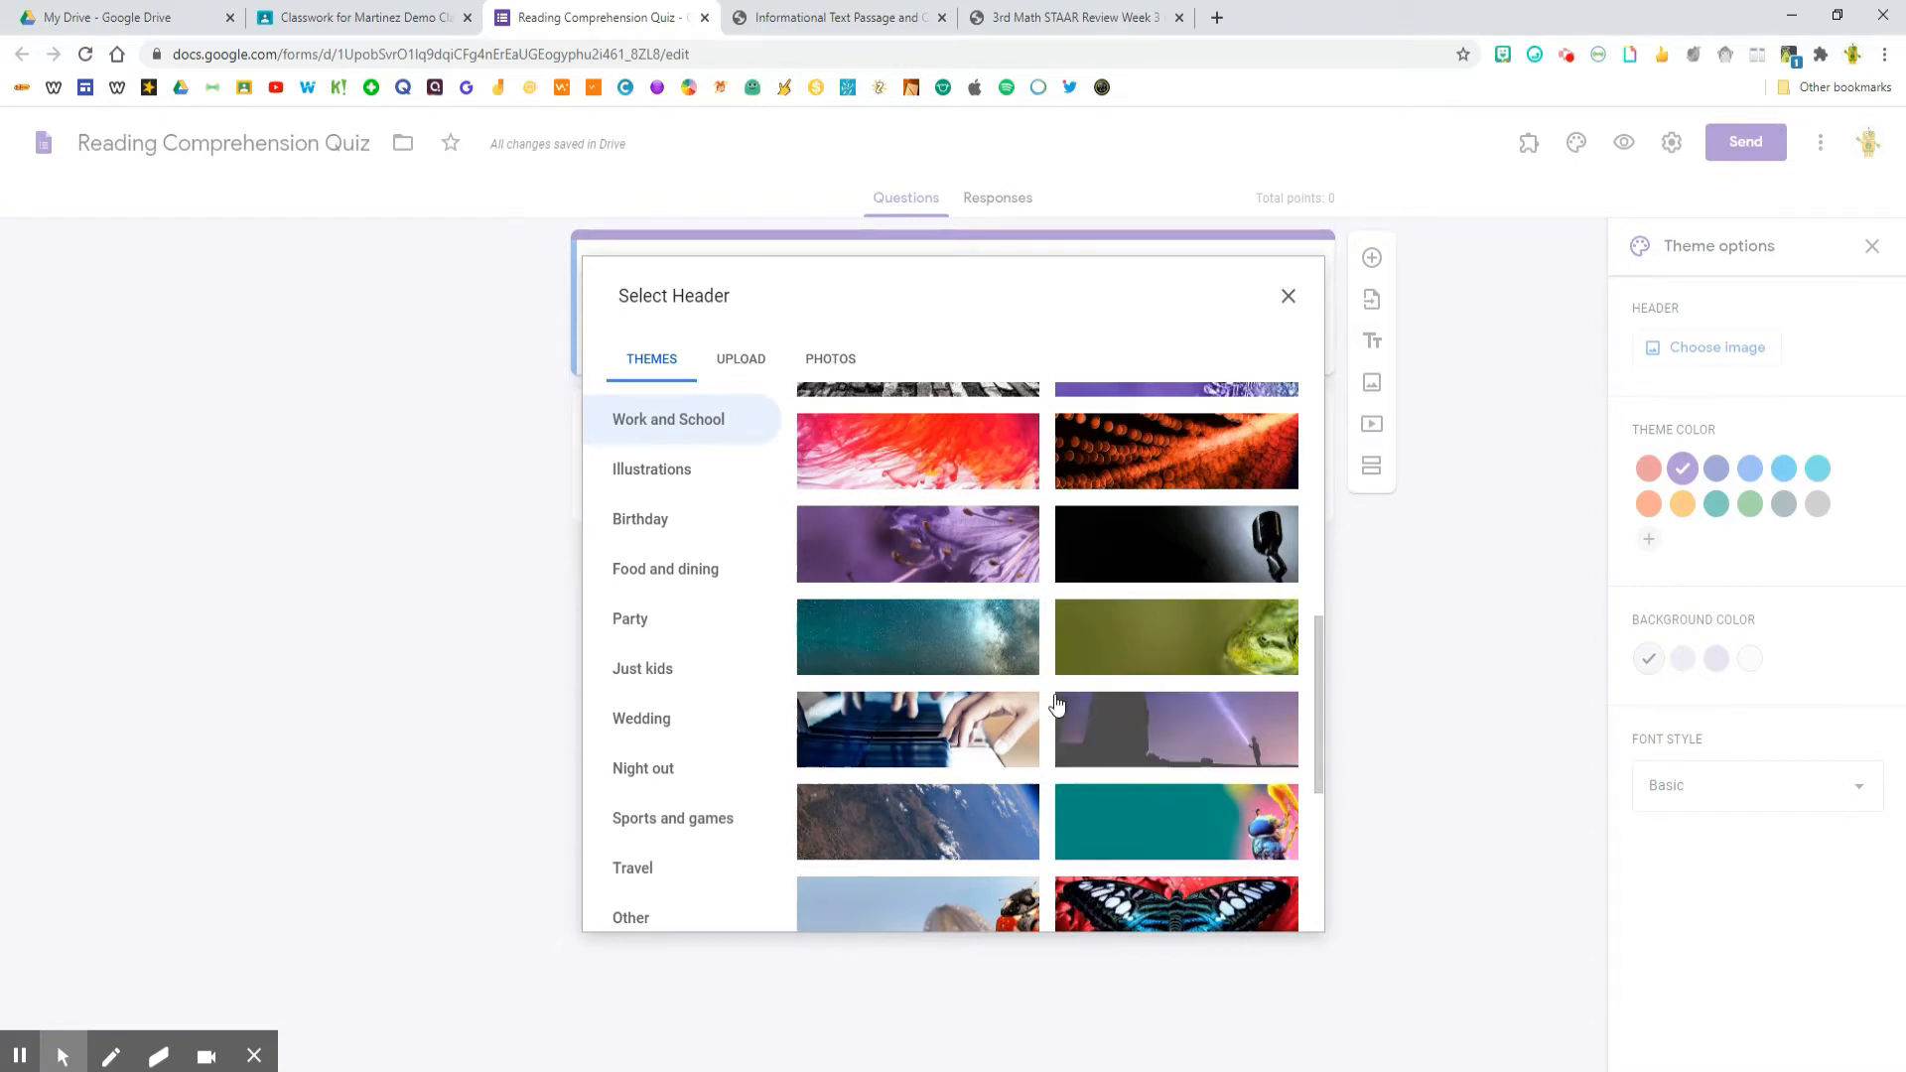
{"action": "scroll", "coordinate": [1057, 702], "scroll_direction": "down", "scroll_amount": 5}
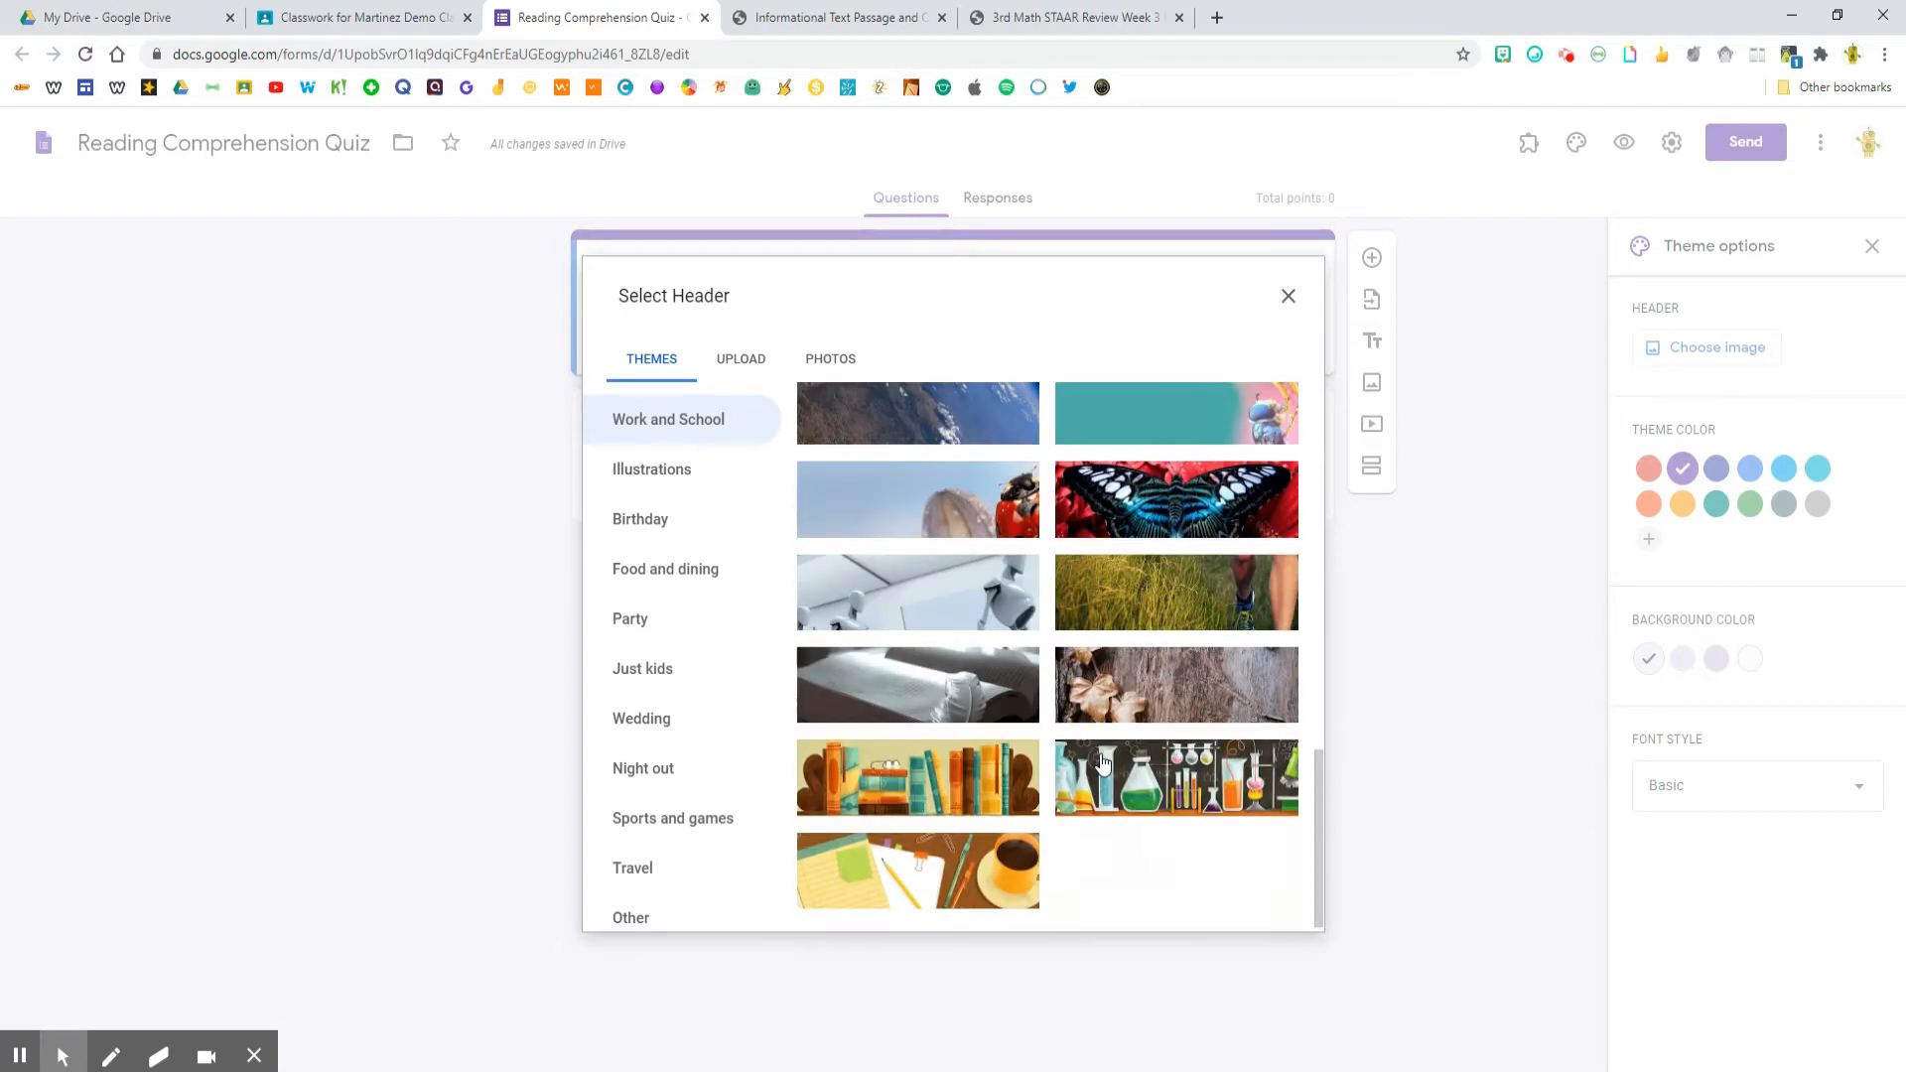
{"action": "left_click", "coordinate": [977, 784]}
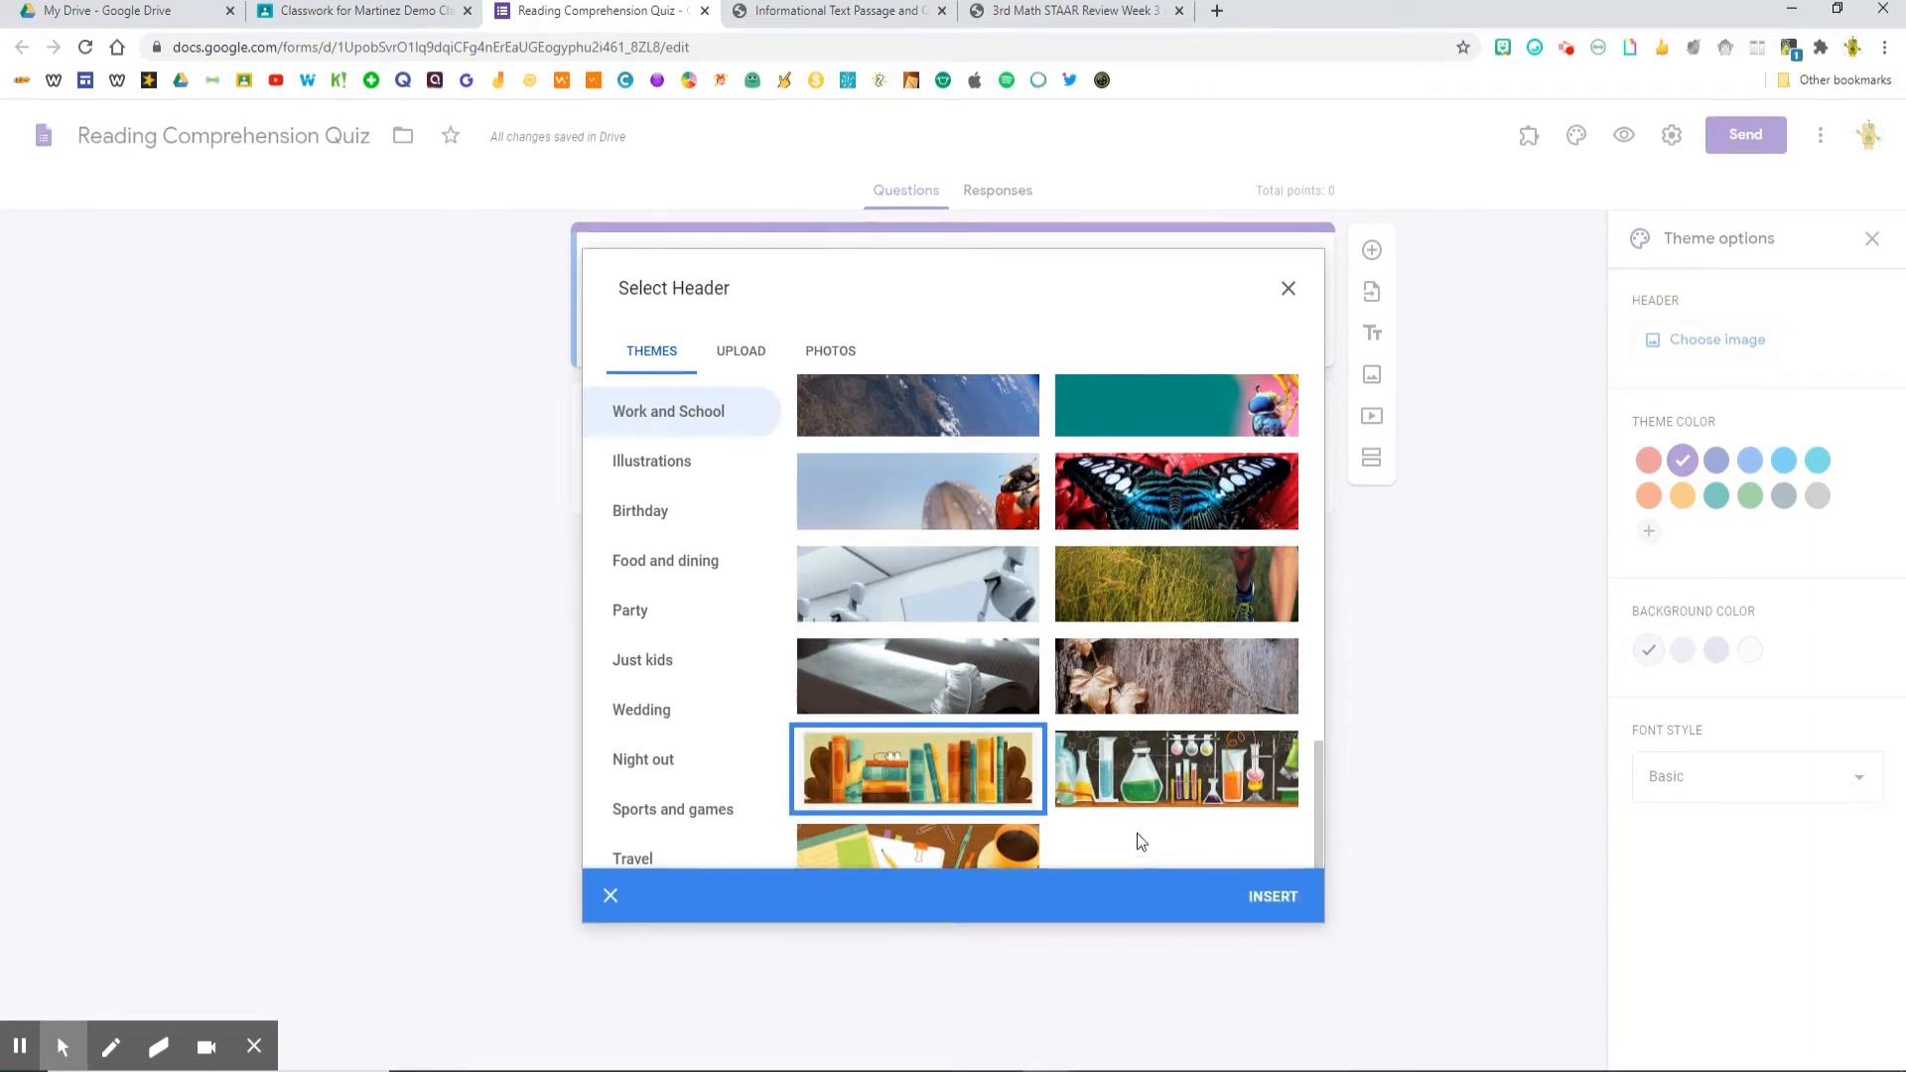
{"action": "left_click", "coordinate": [1289, 904]}
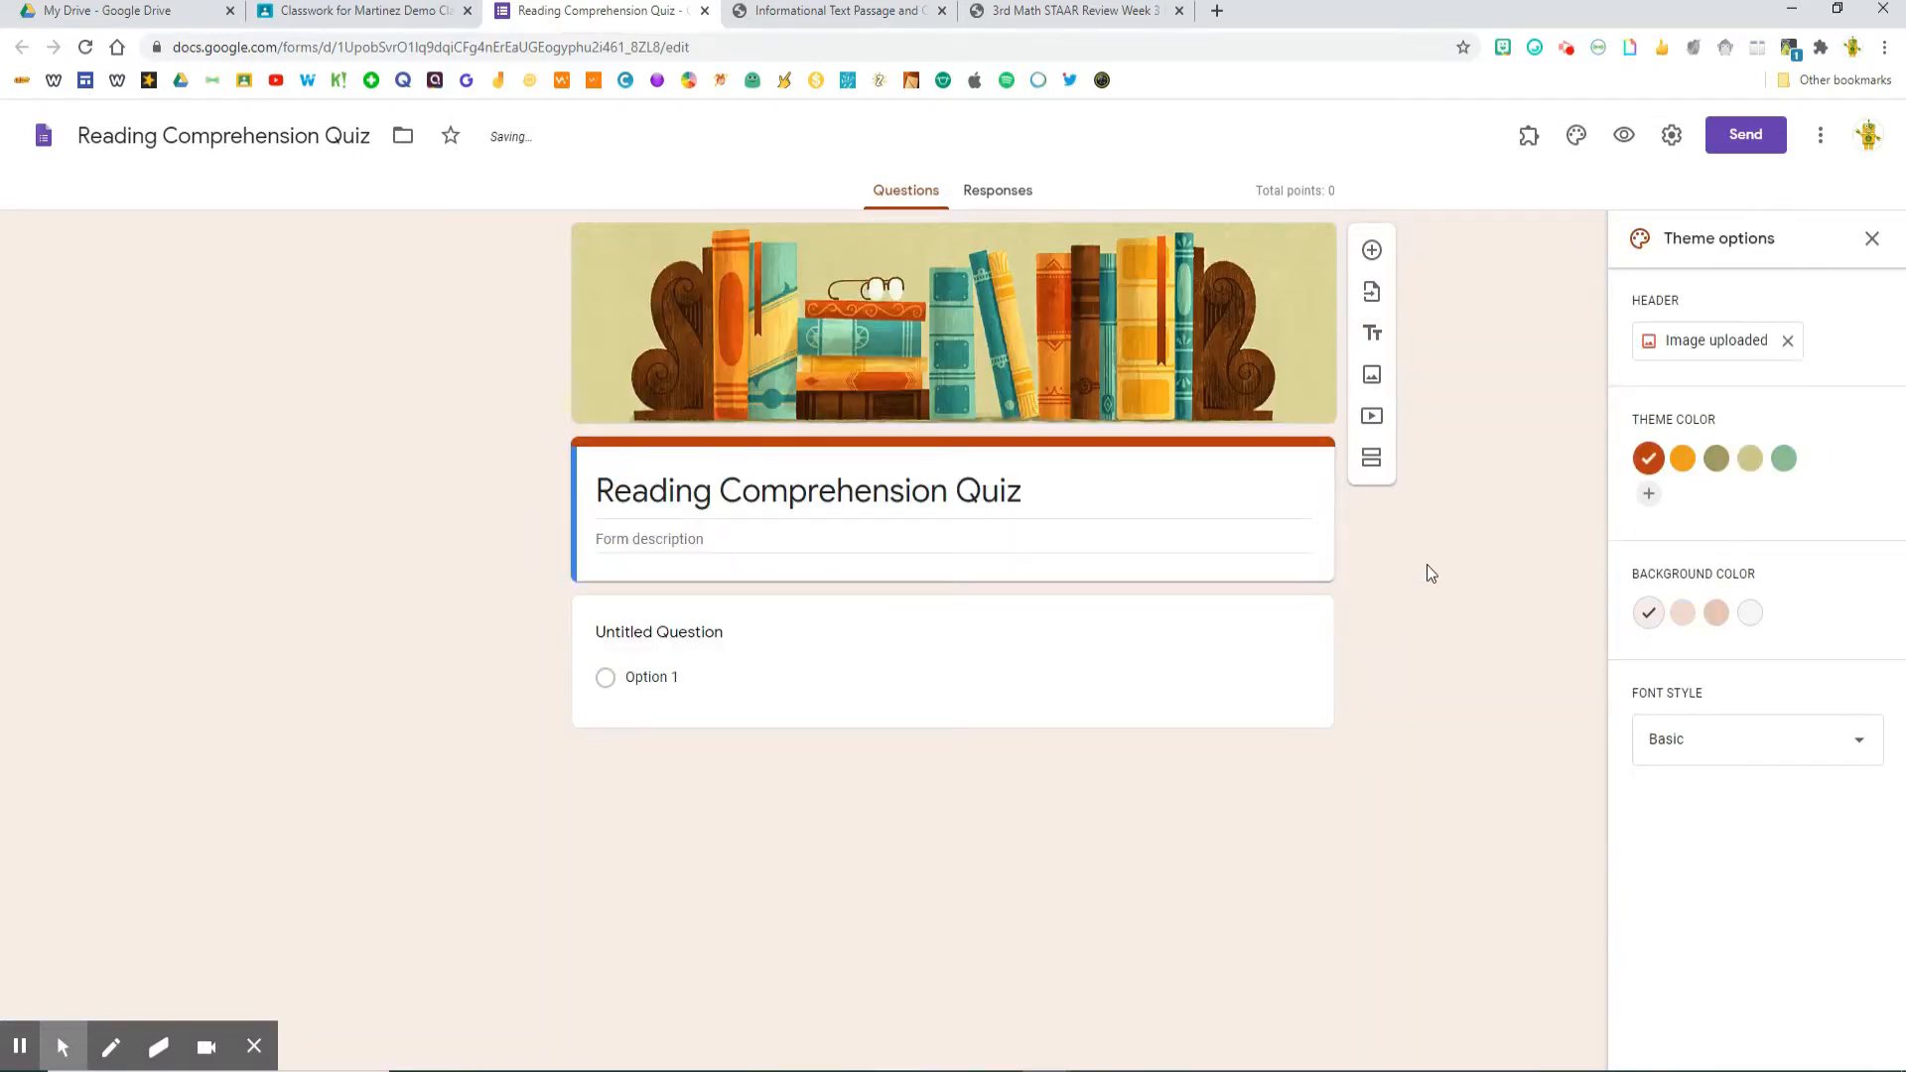
Set the form's theme color to dark olive and its font style to Playful
{"action": "left_click", "coordinate": [1747, 466]}
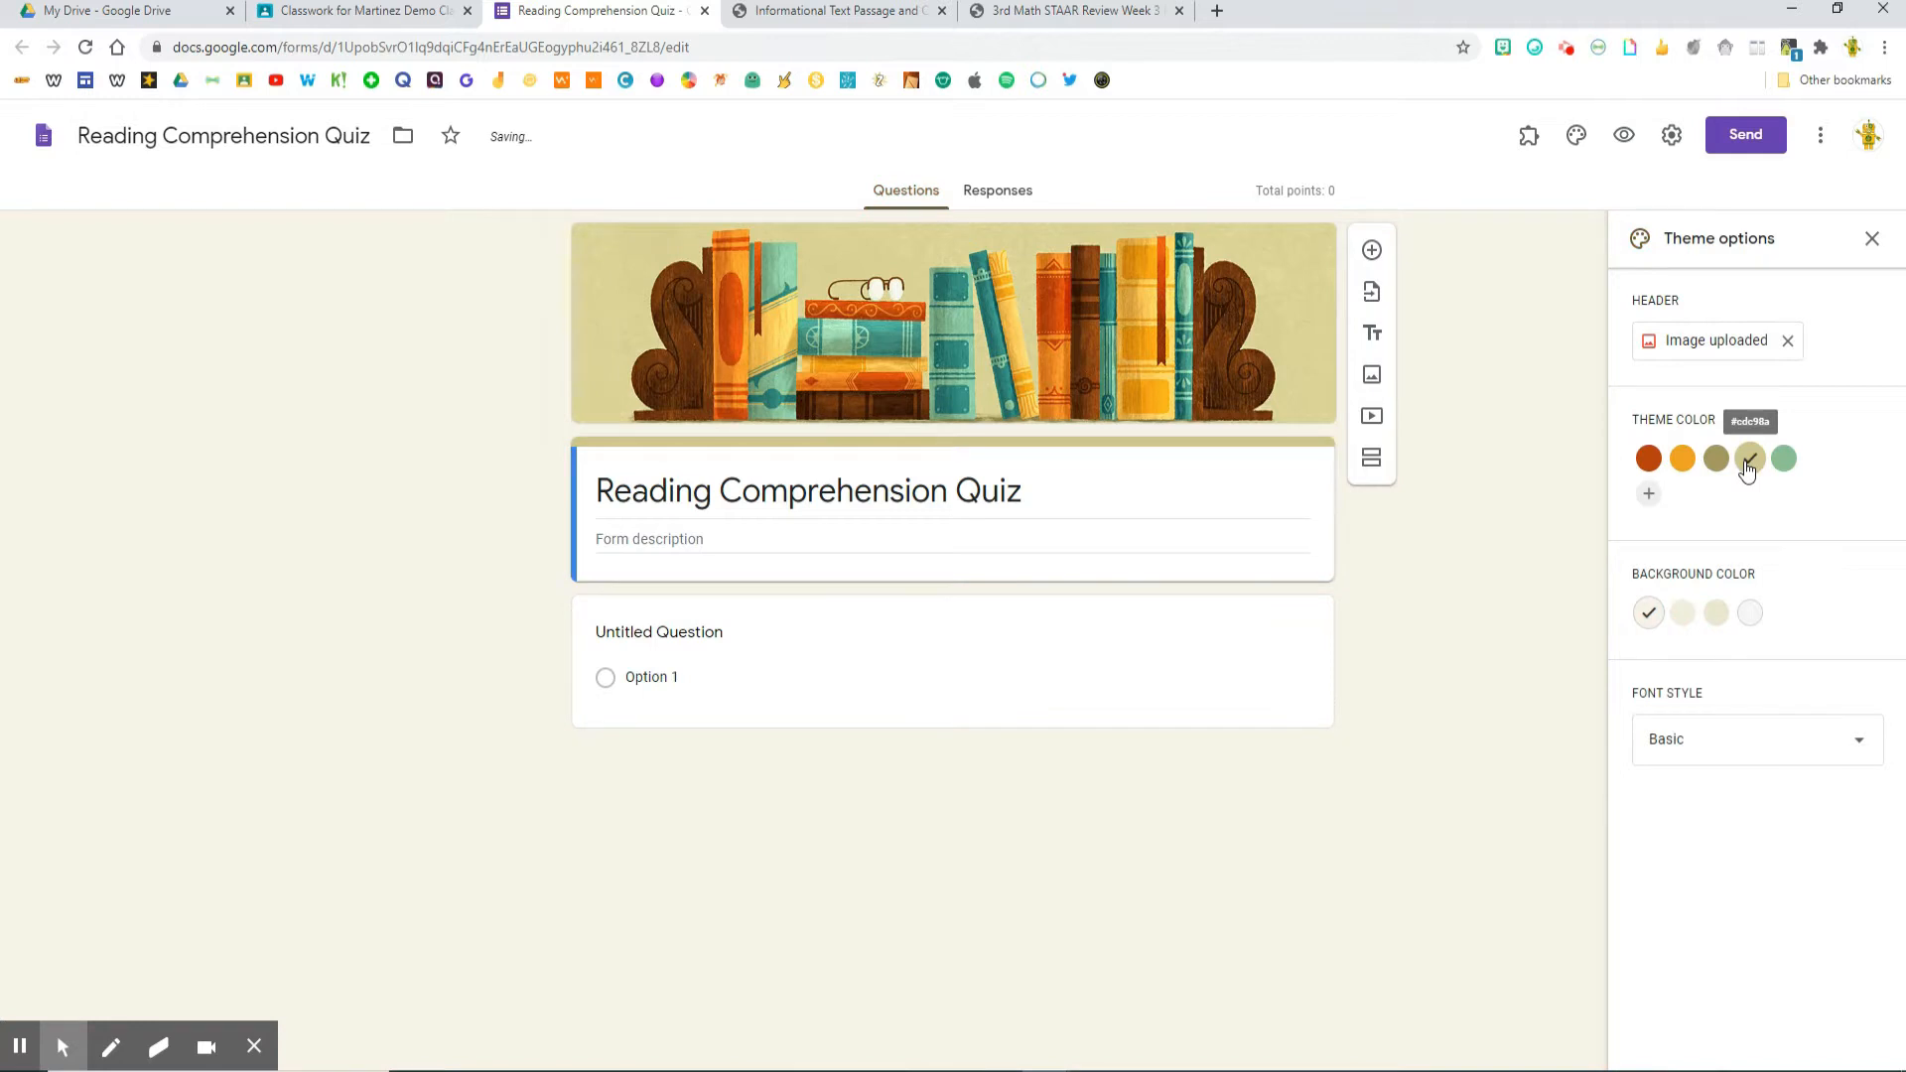
{"action": "left_click", "coordinate": [1717, 463]}
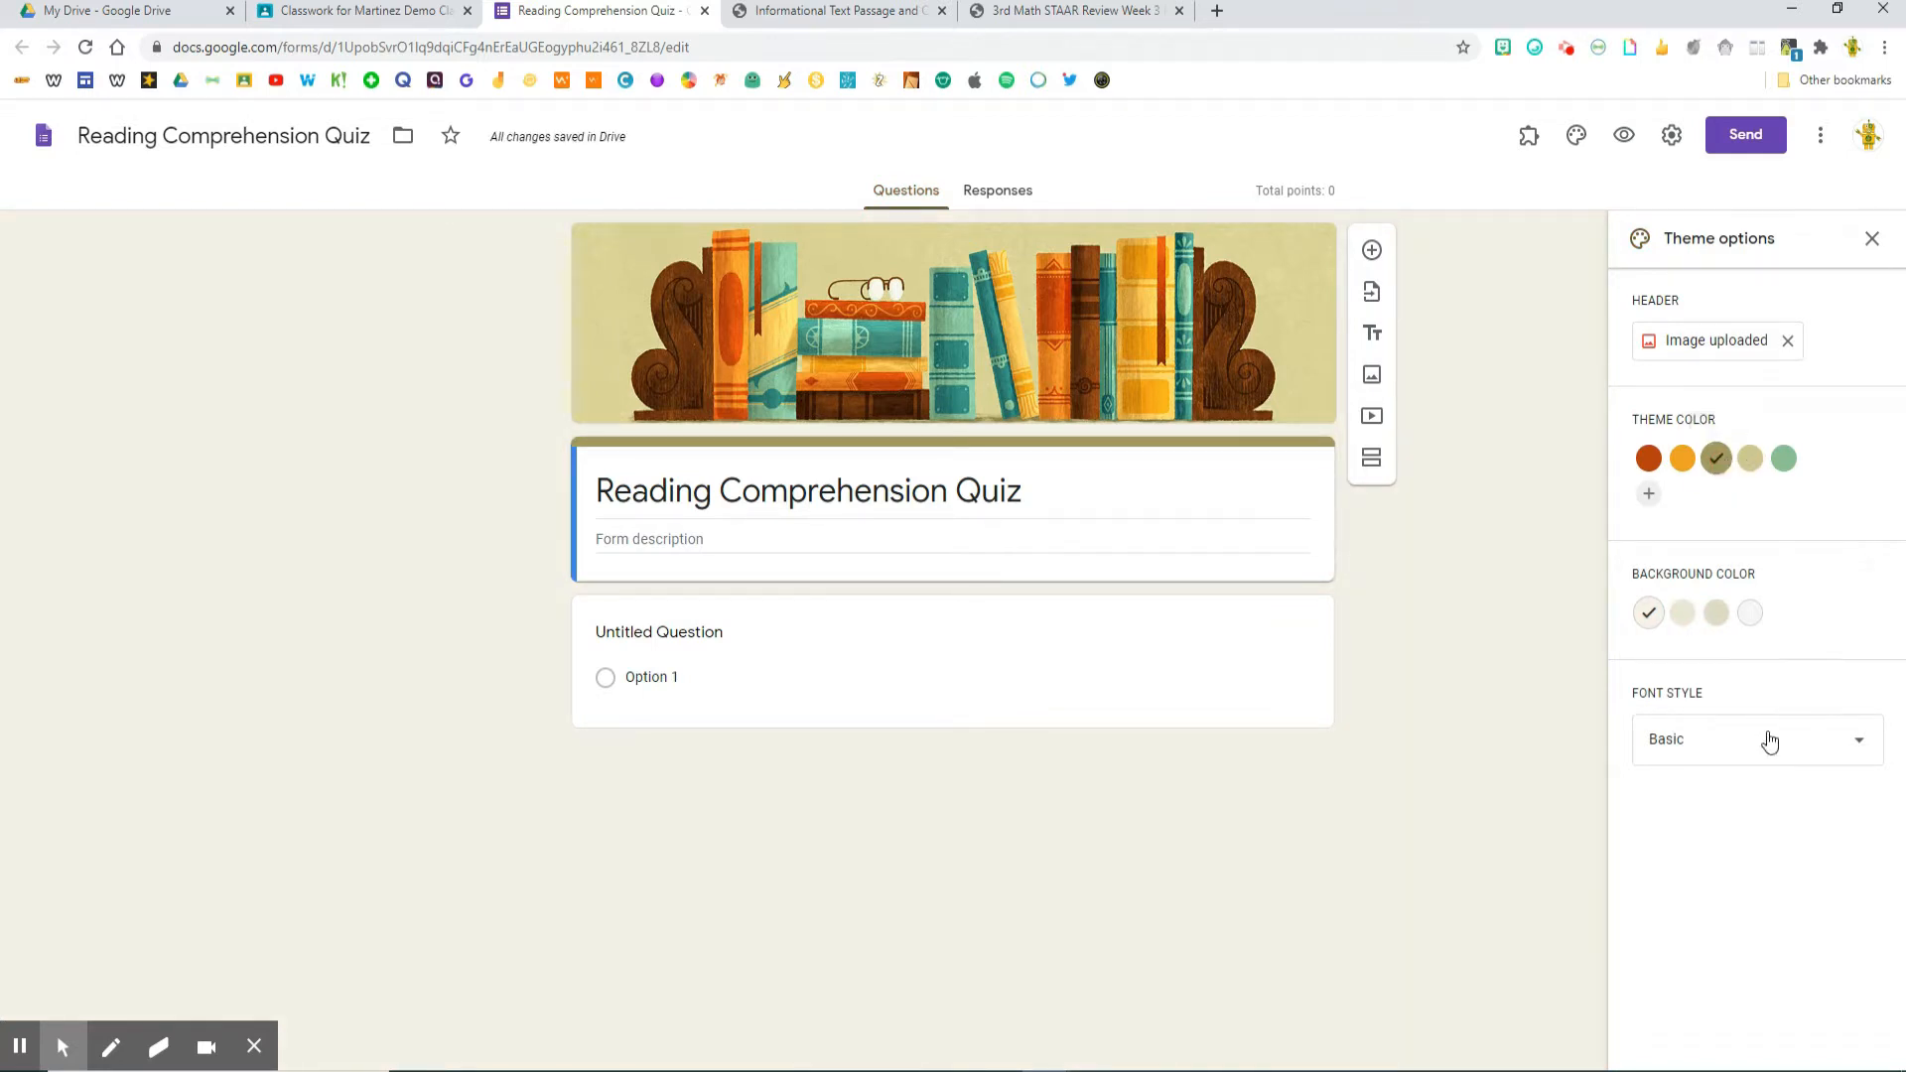
{"action": "left_click", "coordinate": [1714, 754]}
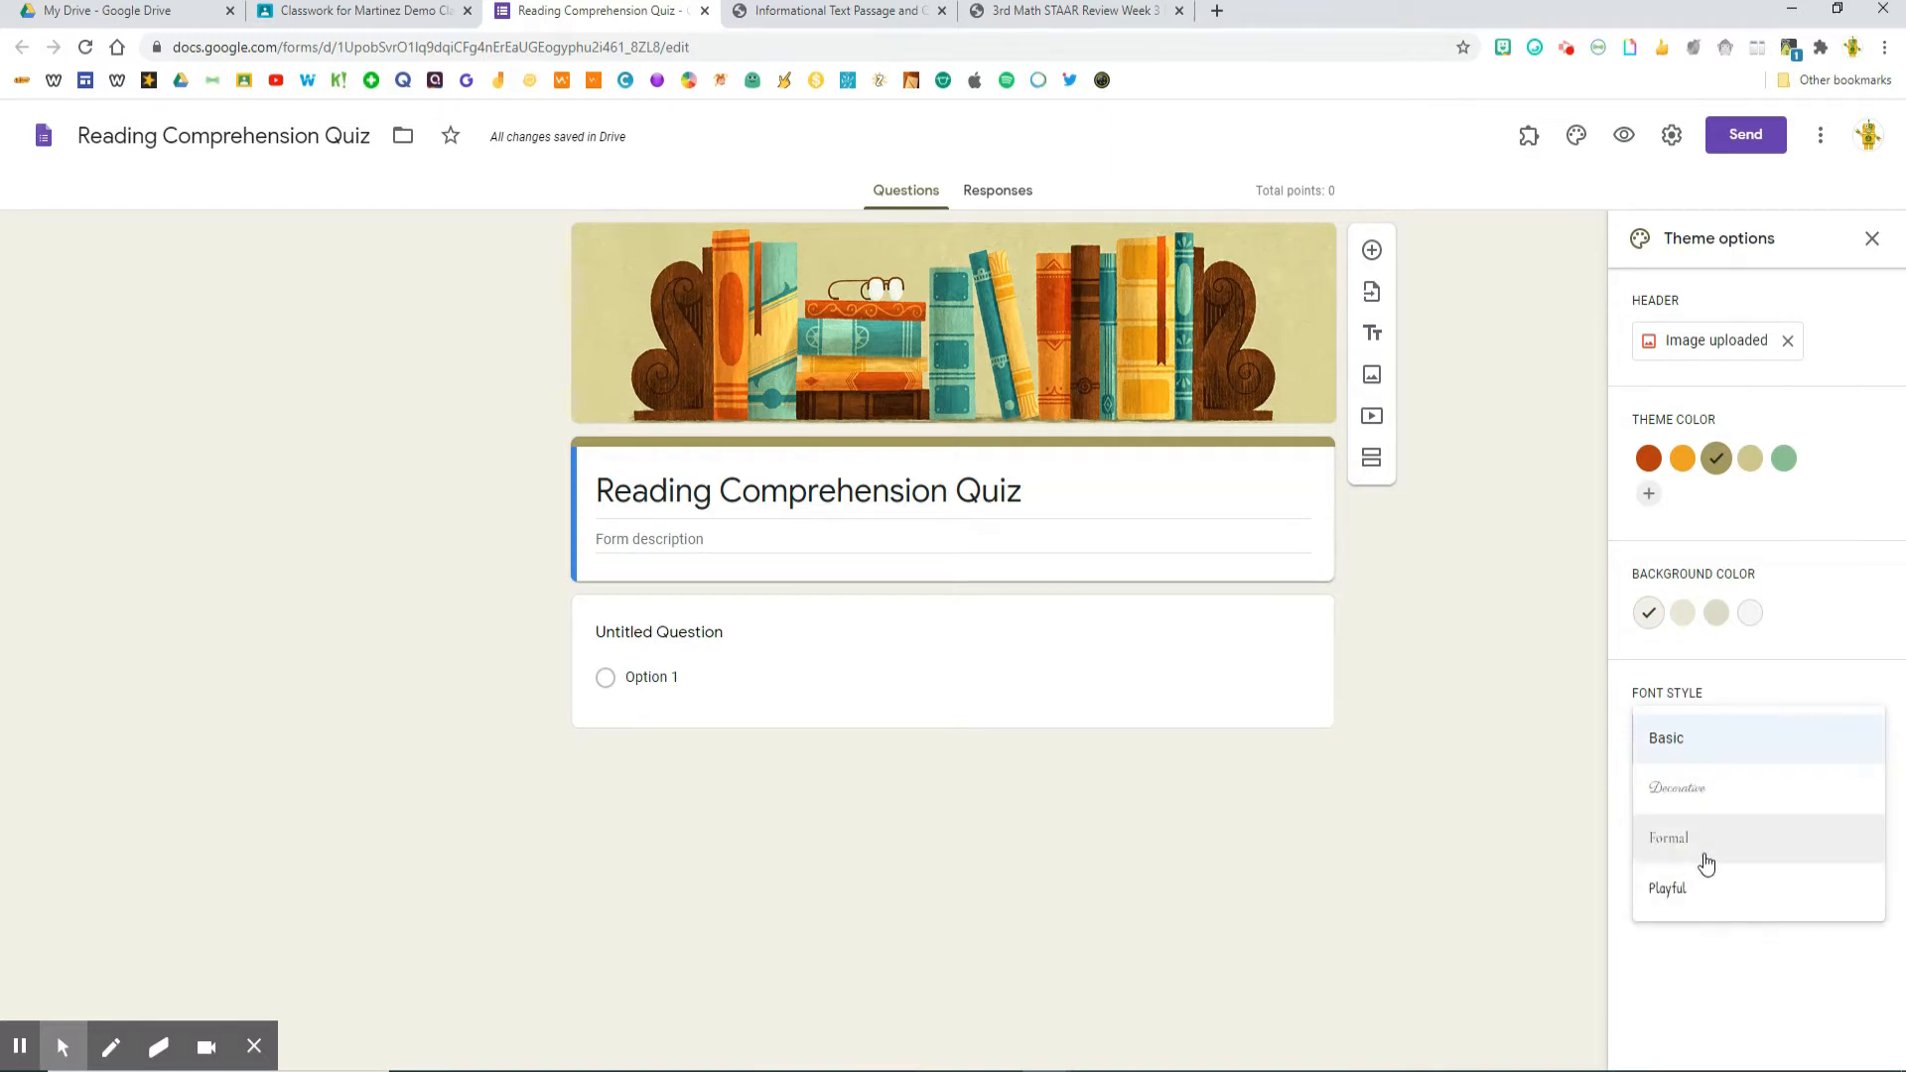
{"action": "left_click", "coordinate": [1688, 899]}
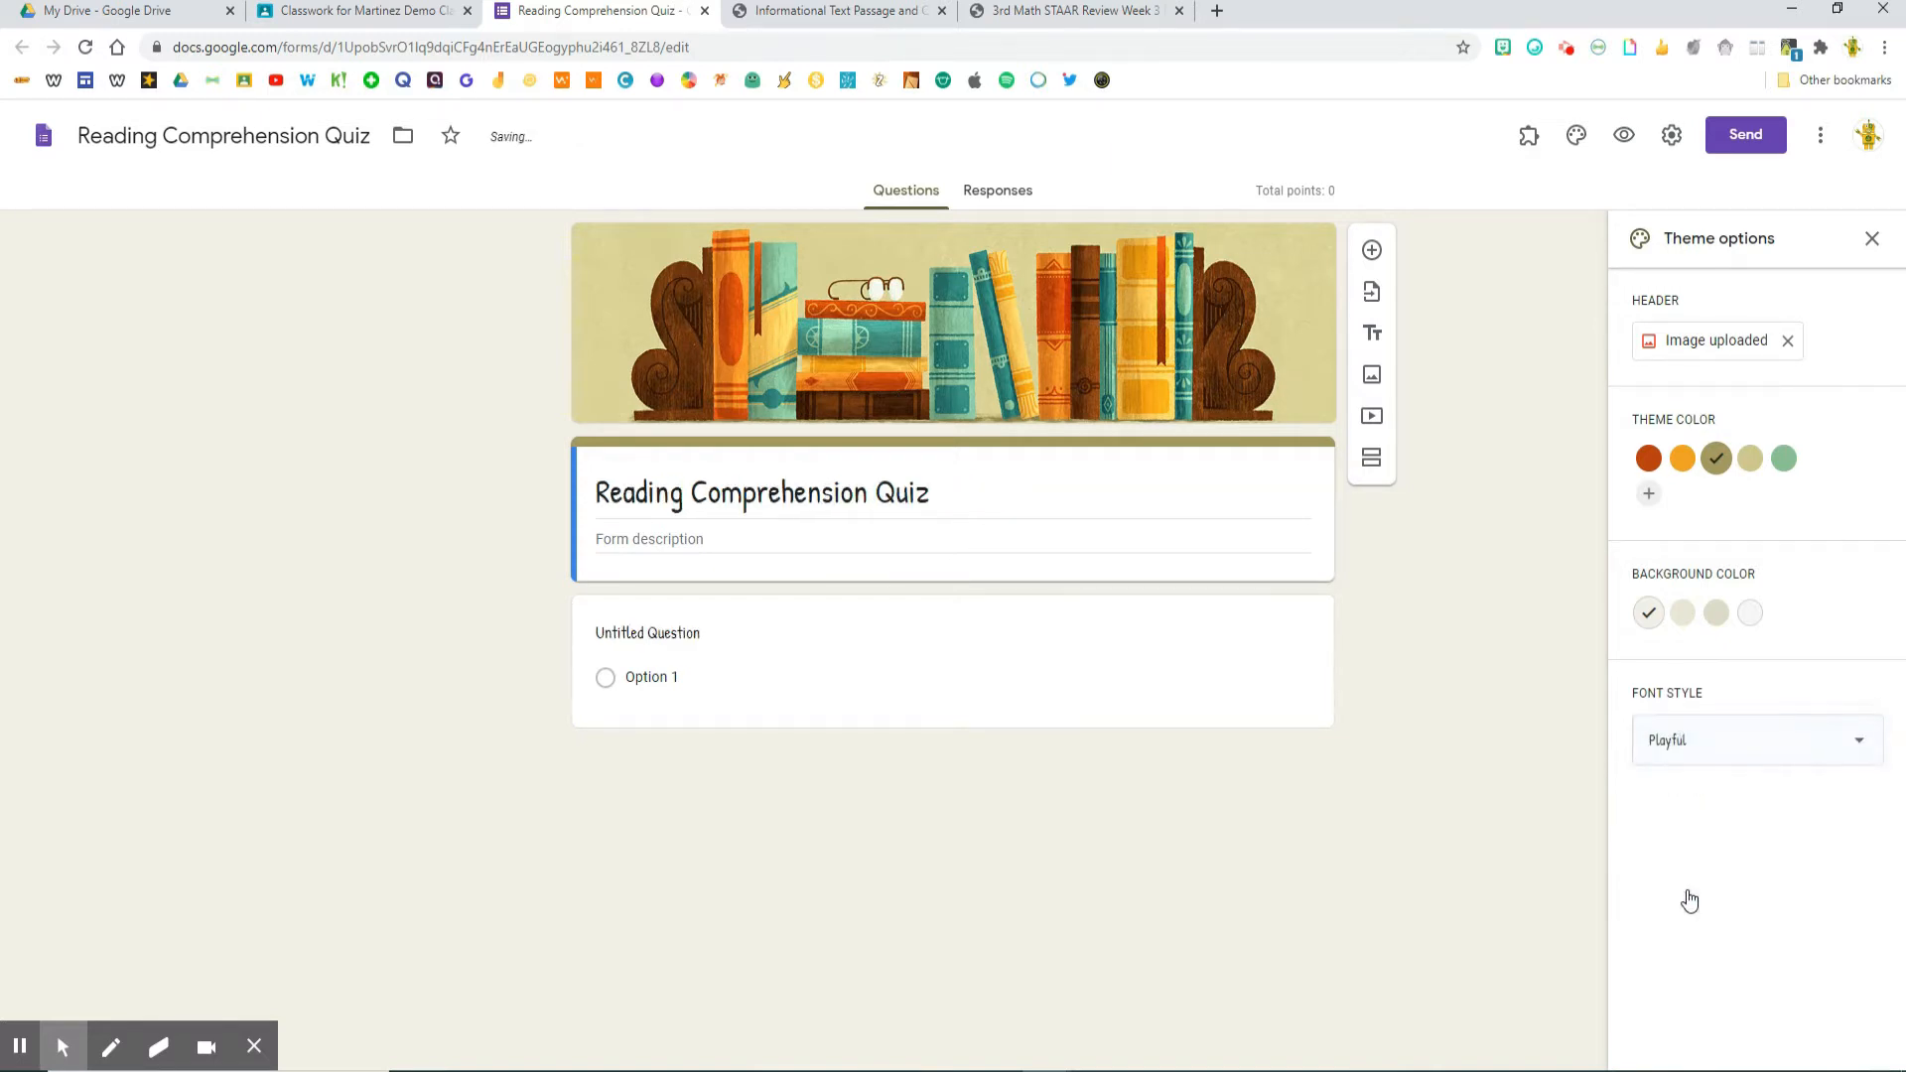
Enter the form description "Instructions: Read the following passage 2 or more times before answering the questions below."
{"action": "left_click", "coordinate": [647, 541]}
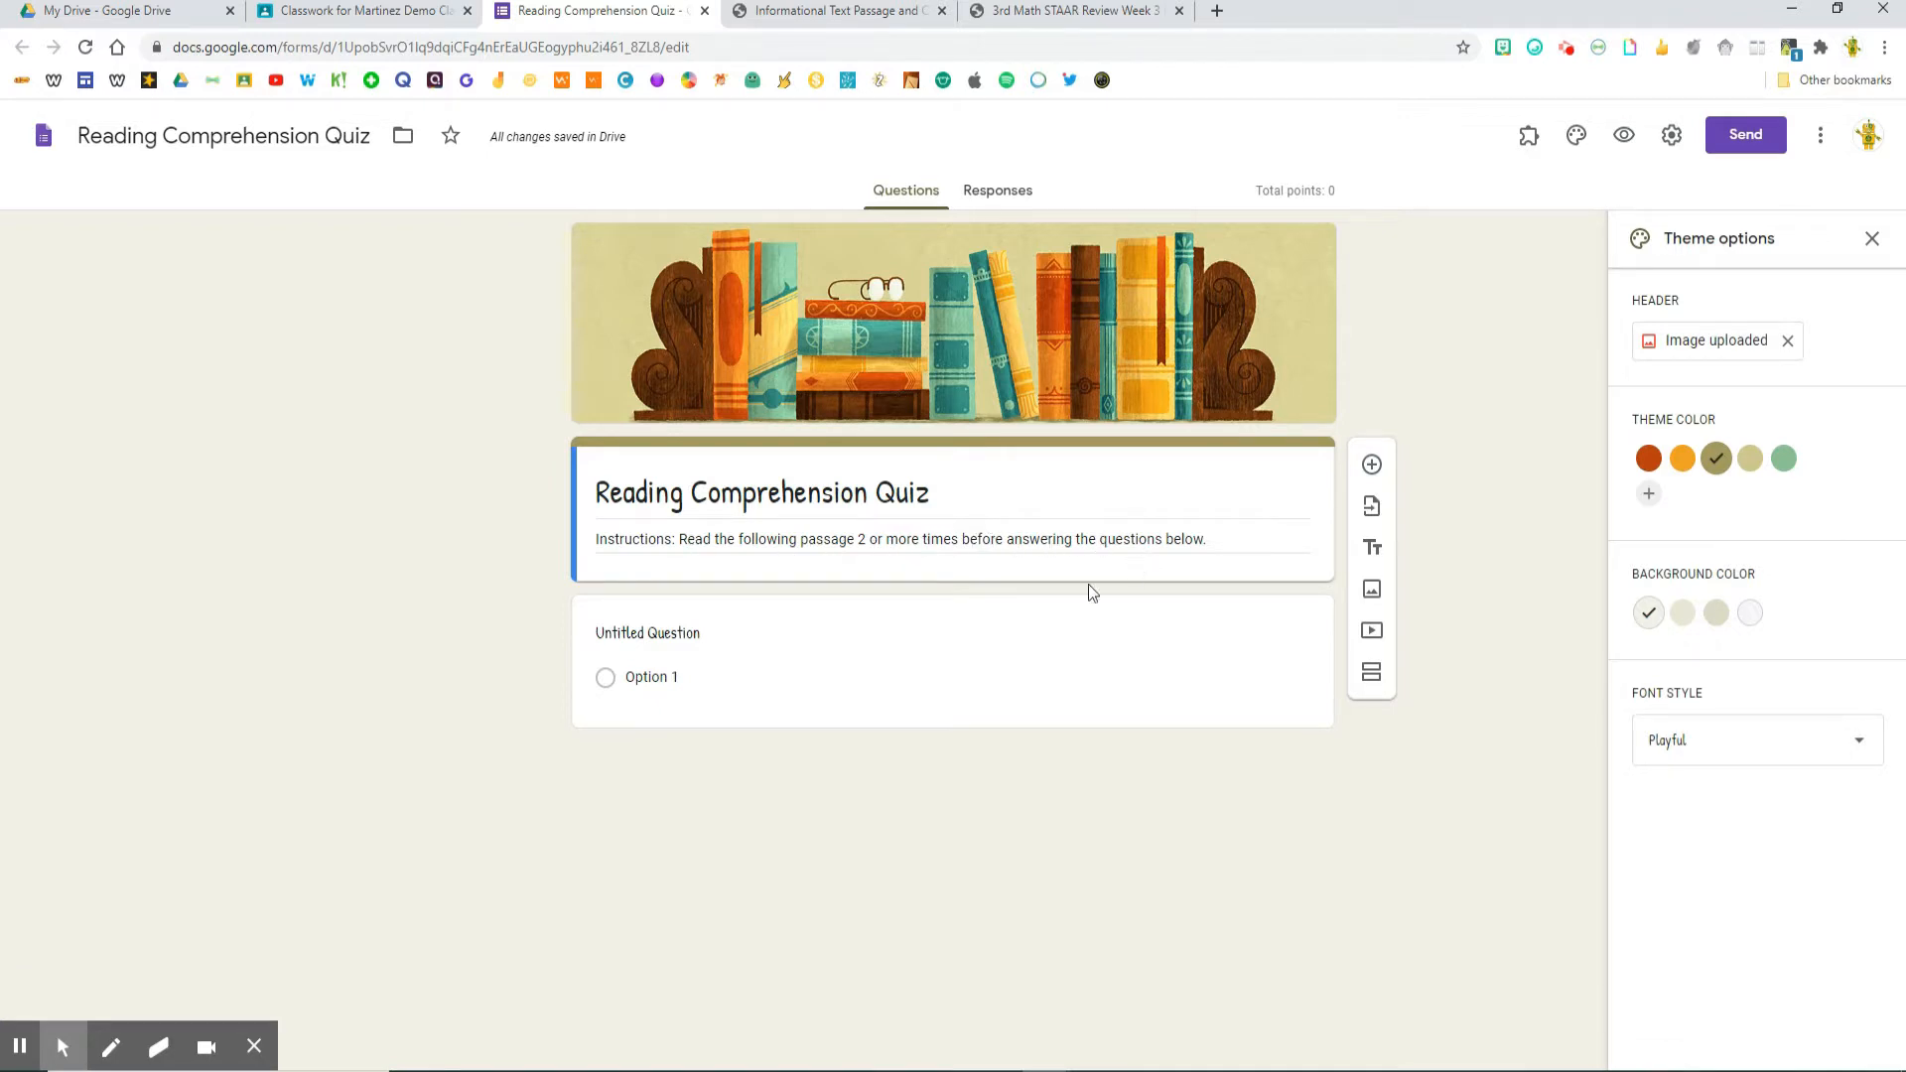
Switch to the birthdays passage PDF and capture the Special Celebrations passage with its title and gift drawing using Snip & Sketch
{"action": "left_click", "coordinate": [809, 17]}
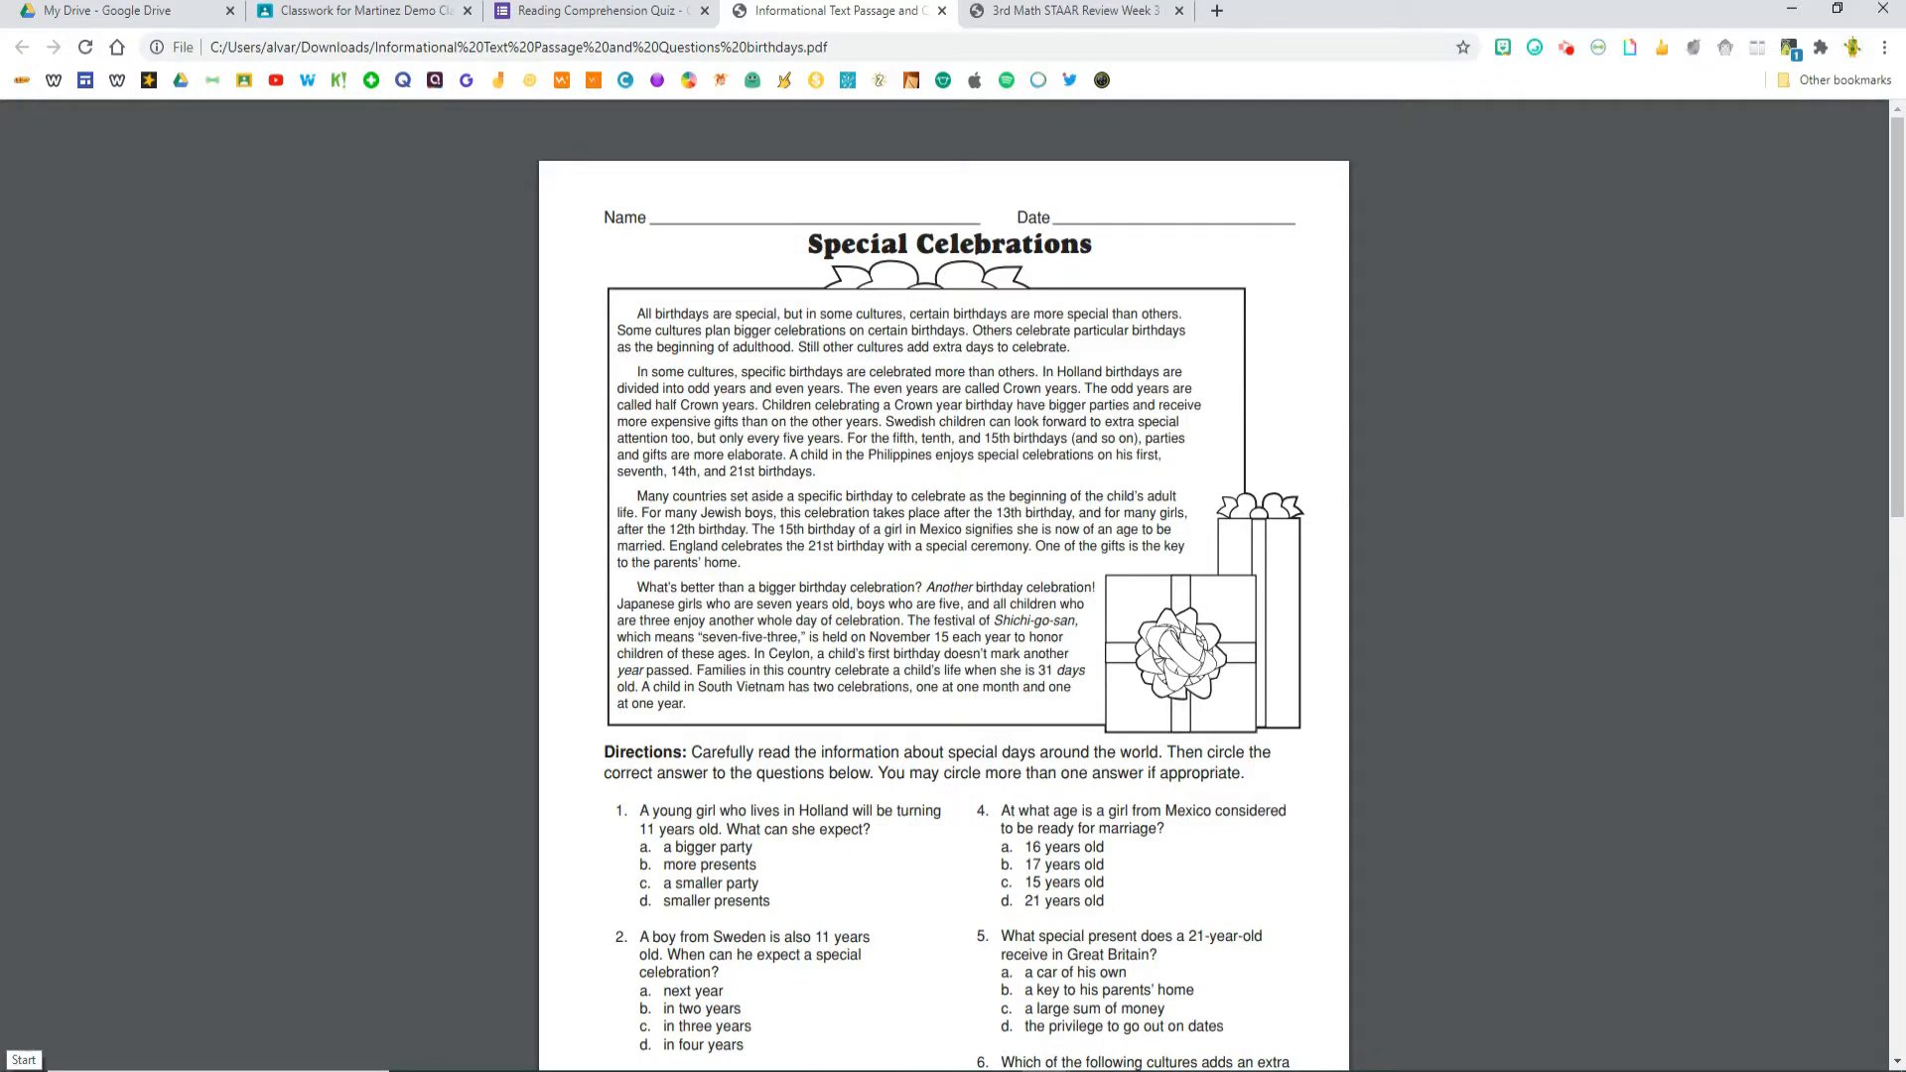
{"action": "left_click", "coordinate": [20, 1062]}
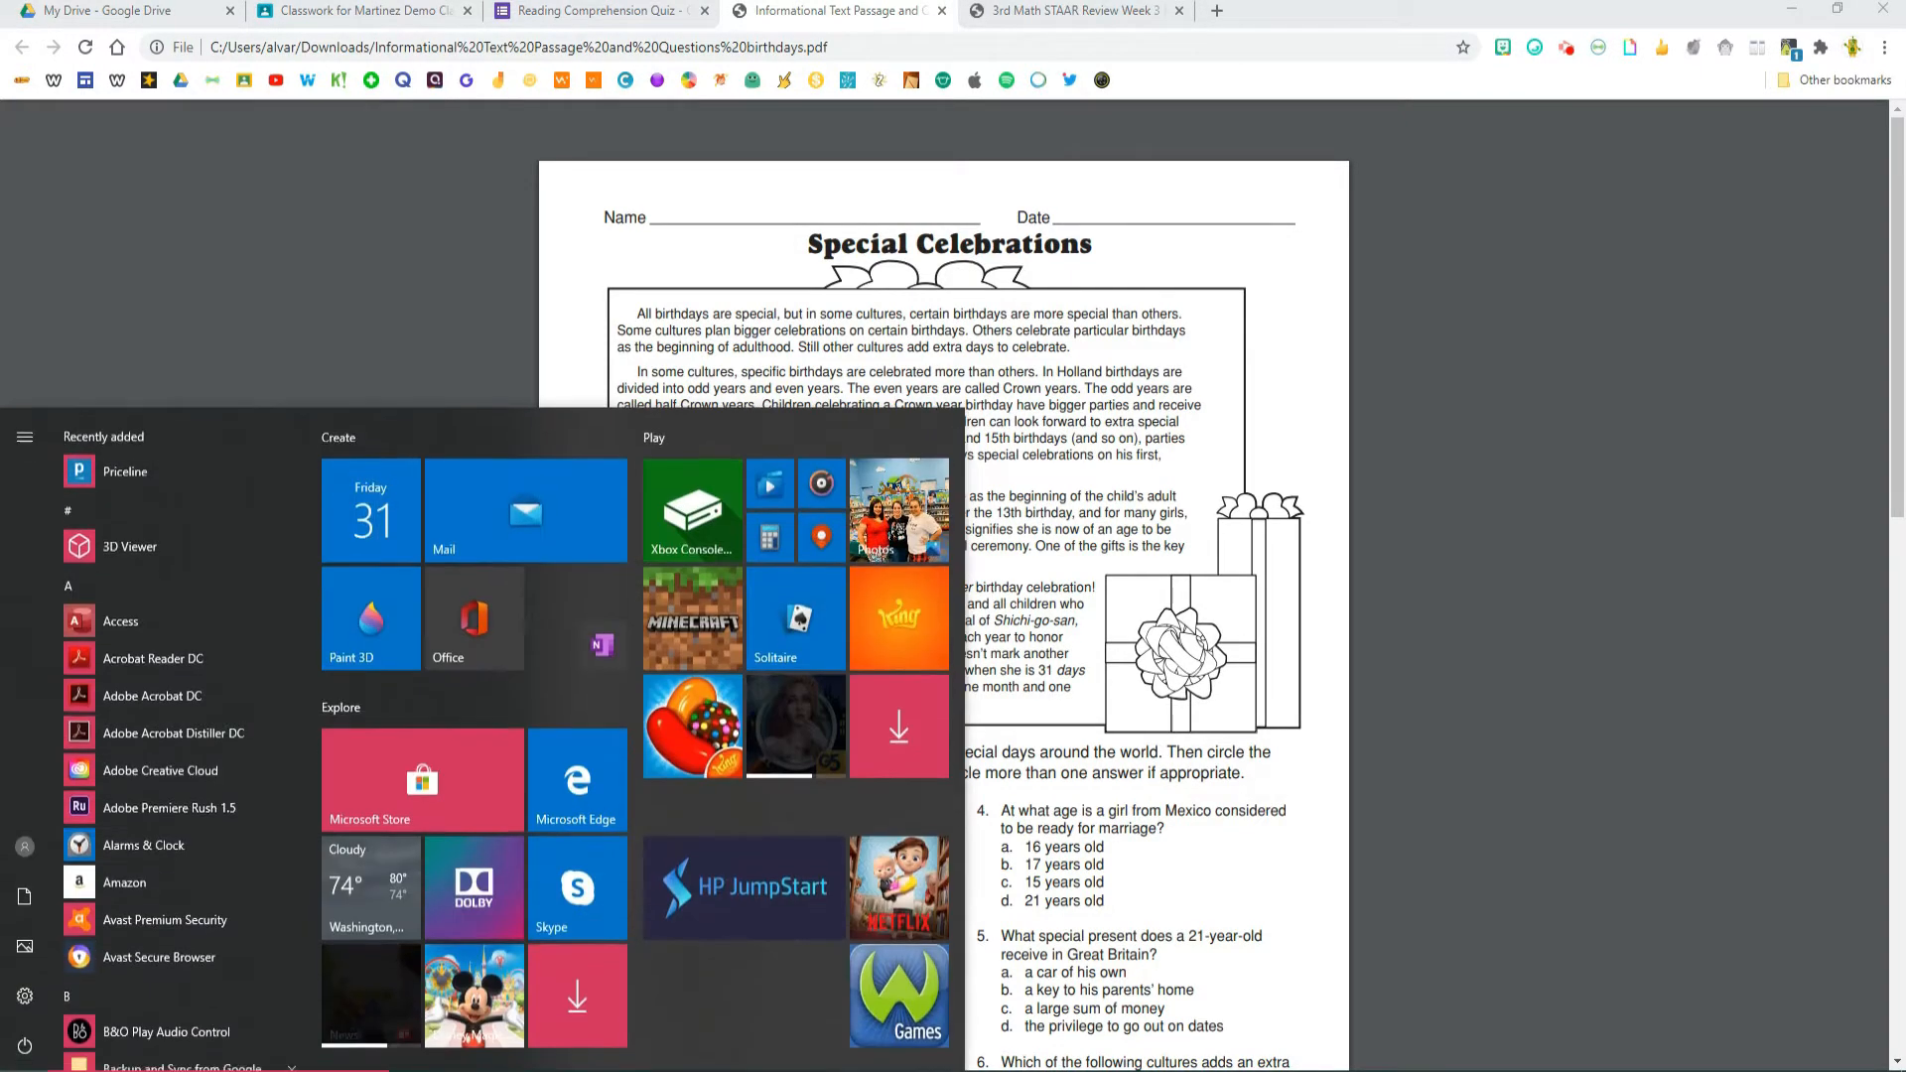
{"action": "scroll", "coordinate": [208, 642], "scroll_direction": "down", "scroll_amount": 10}
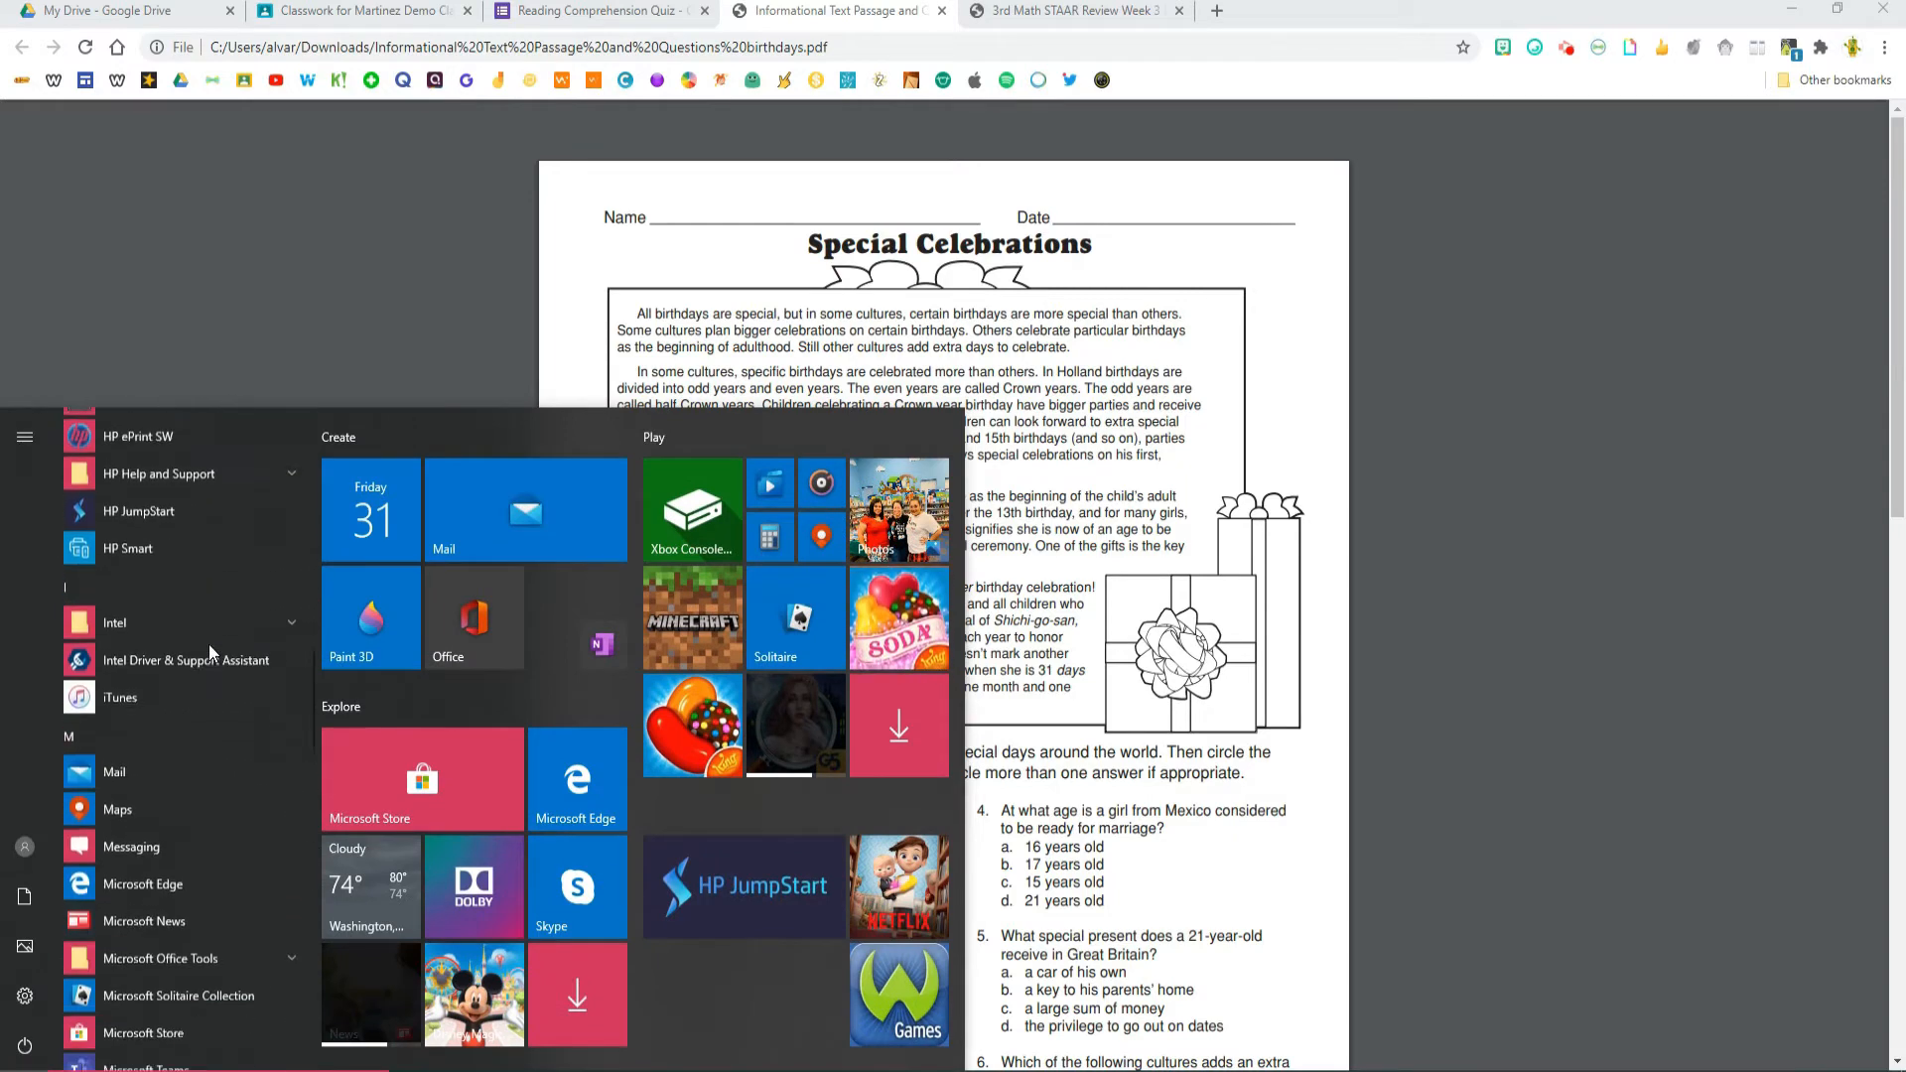
{"action": "scroll", "coordinate": [209, 651], "scroll_direction": "down", "scroll_amount": 12}
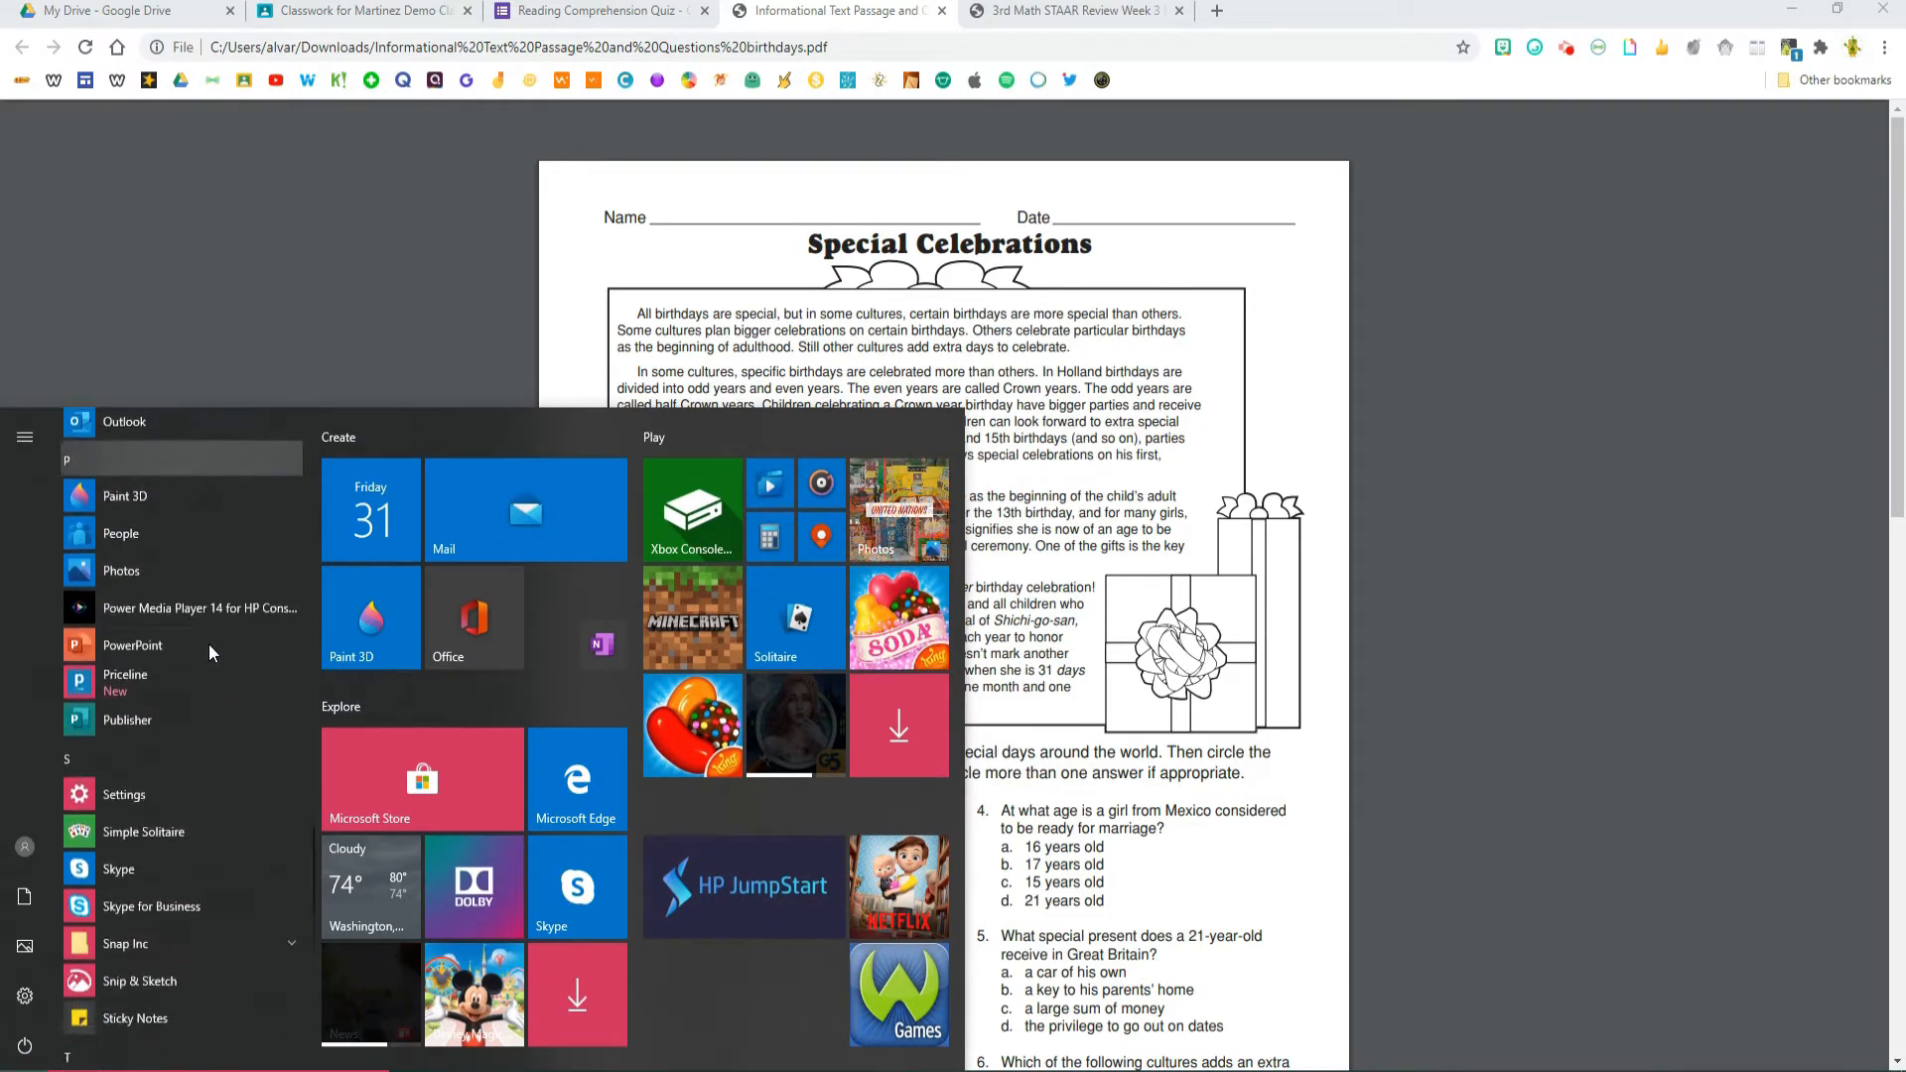
{"action": "scroll", "coordinate": [208, 643], "scroll_direction": "down", "scroll_amount": 3}
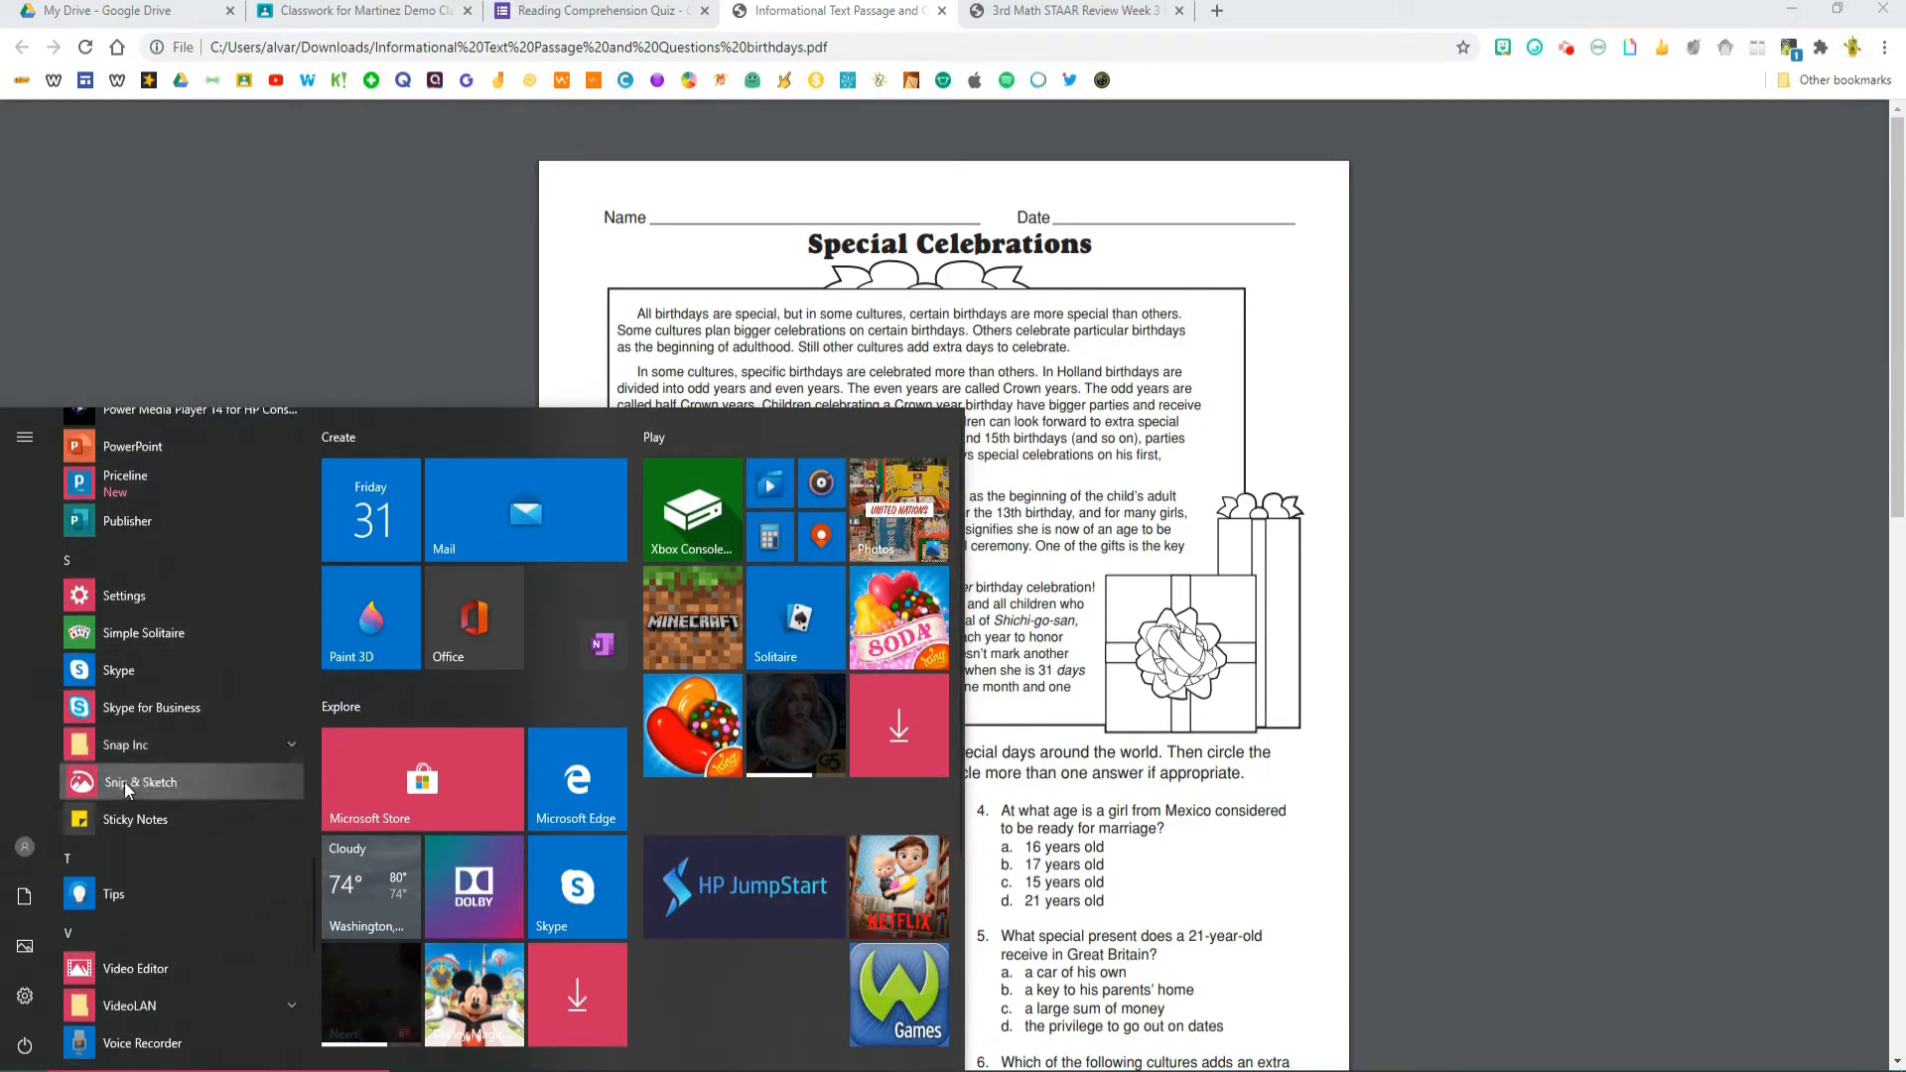
{"action": "left_click", "coordinate": [129, 782]}
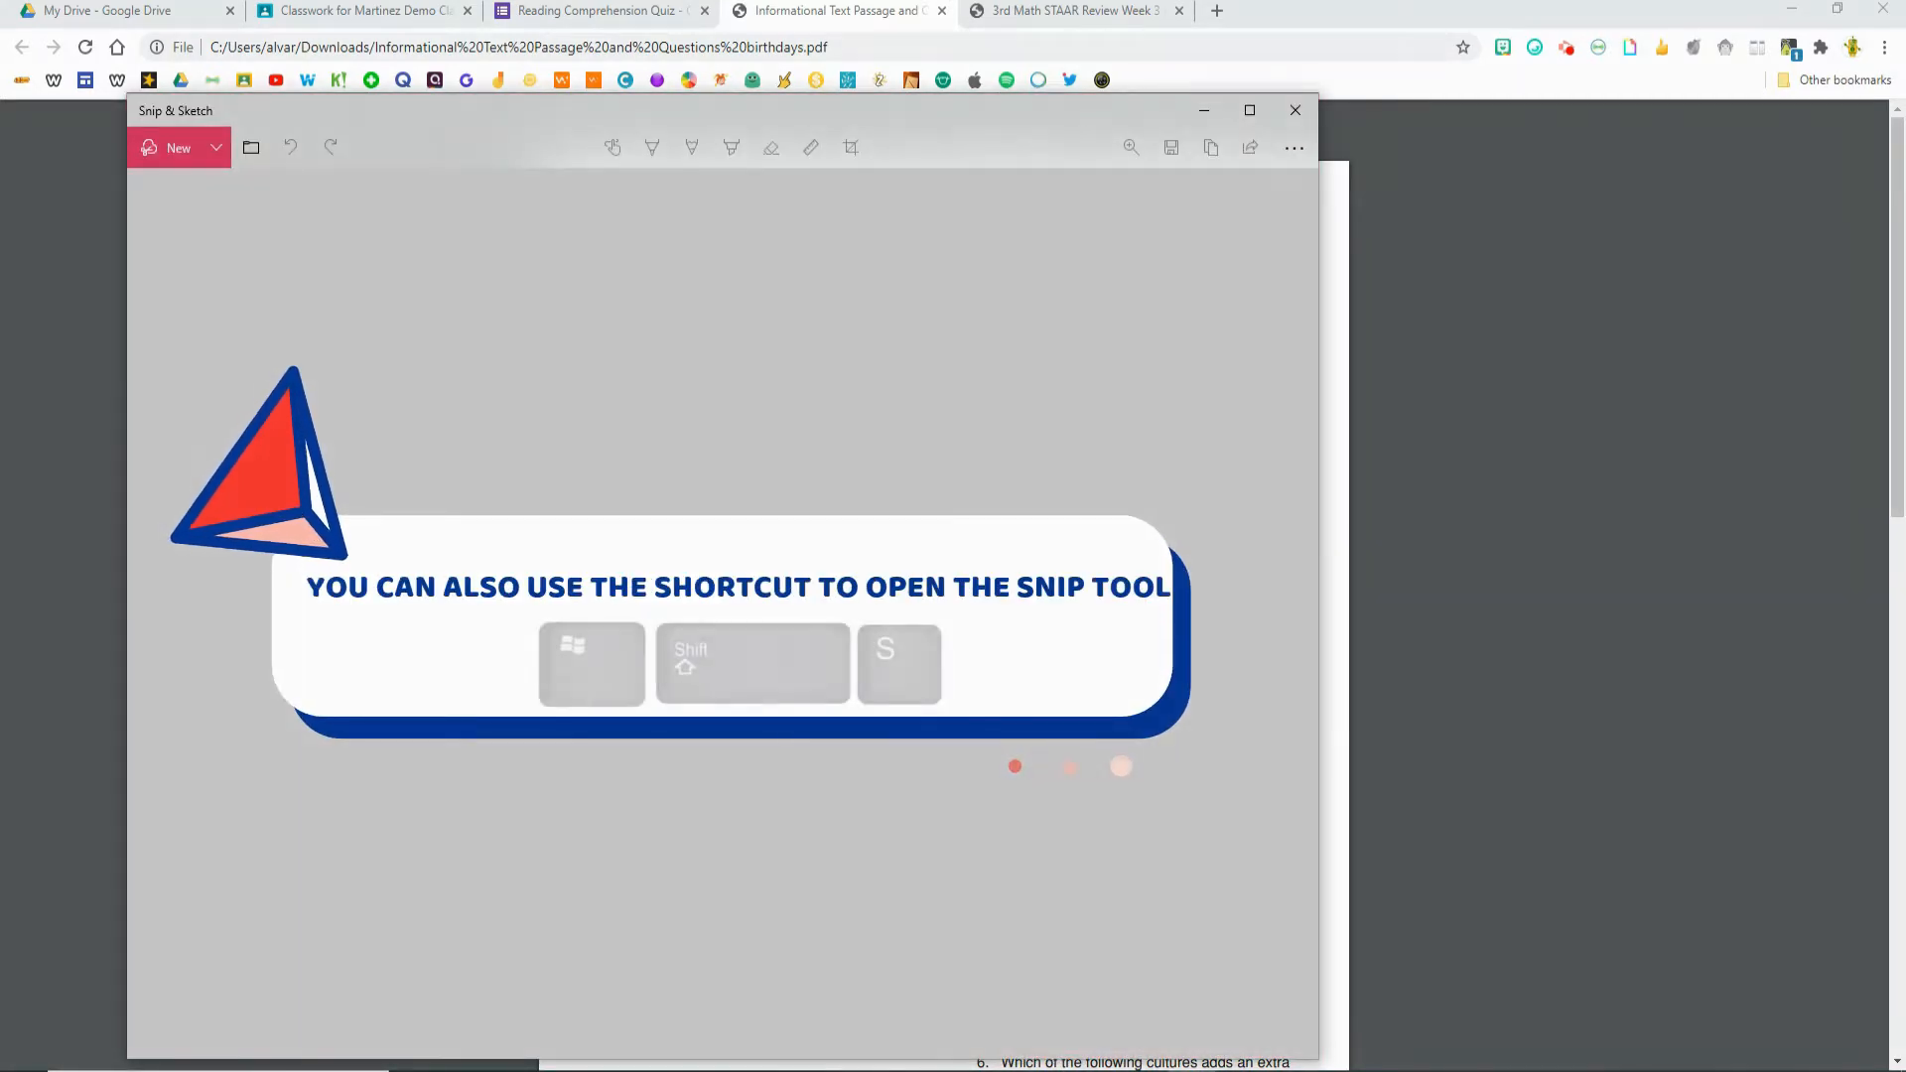
{"action": "left_click", "coordinate": [167, 157]}
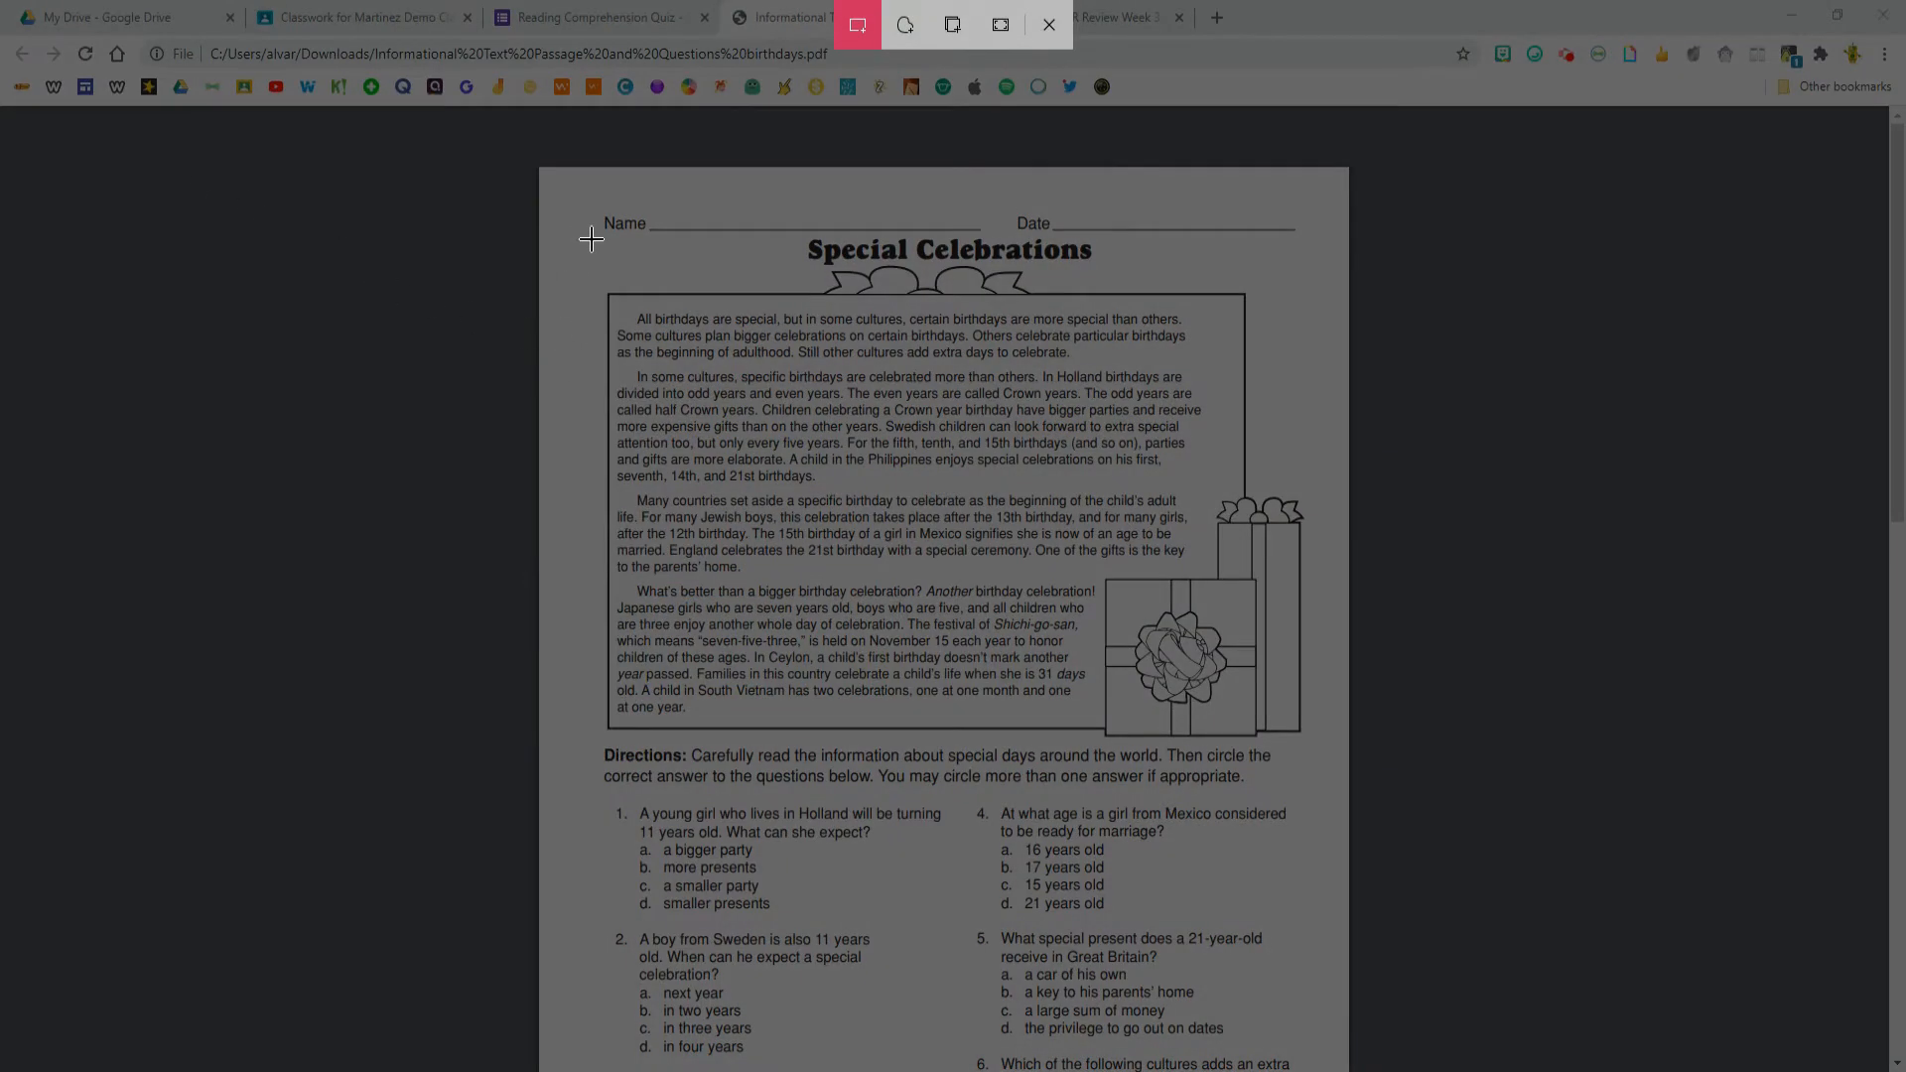
{"action": "mouse_move", "coordinate": [588, 237]}
{"action": "left_mouse_down"}
{"action": "mouse_move", "coordinate": [664, 700]}
{"action": "mouse_move", "coordinate": [1206, 711]}
{"action": "mouse_move", "coordinate": [1305, 757]}
{"action": "mouse_move", "coordinate": [1330, 742]}
{"action": "left_mouse_up"}
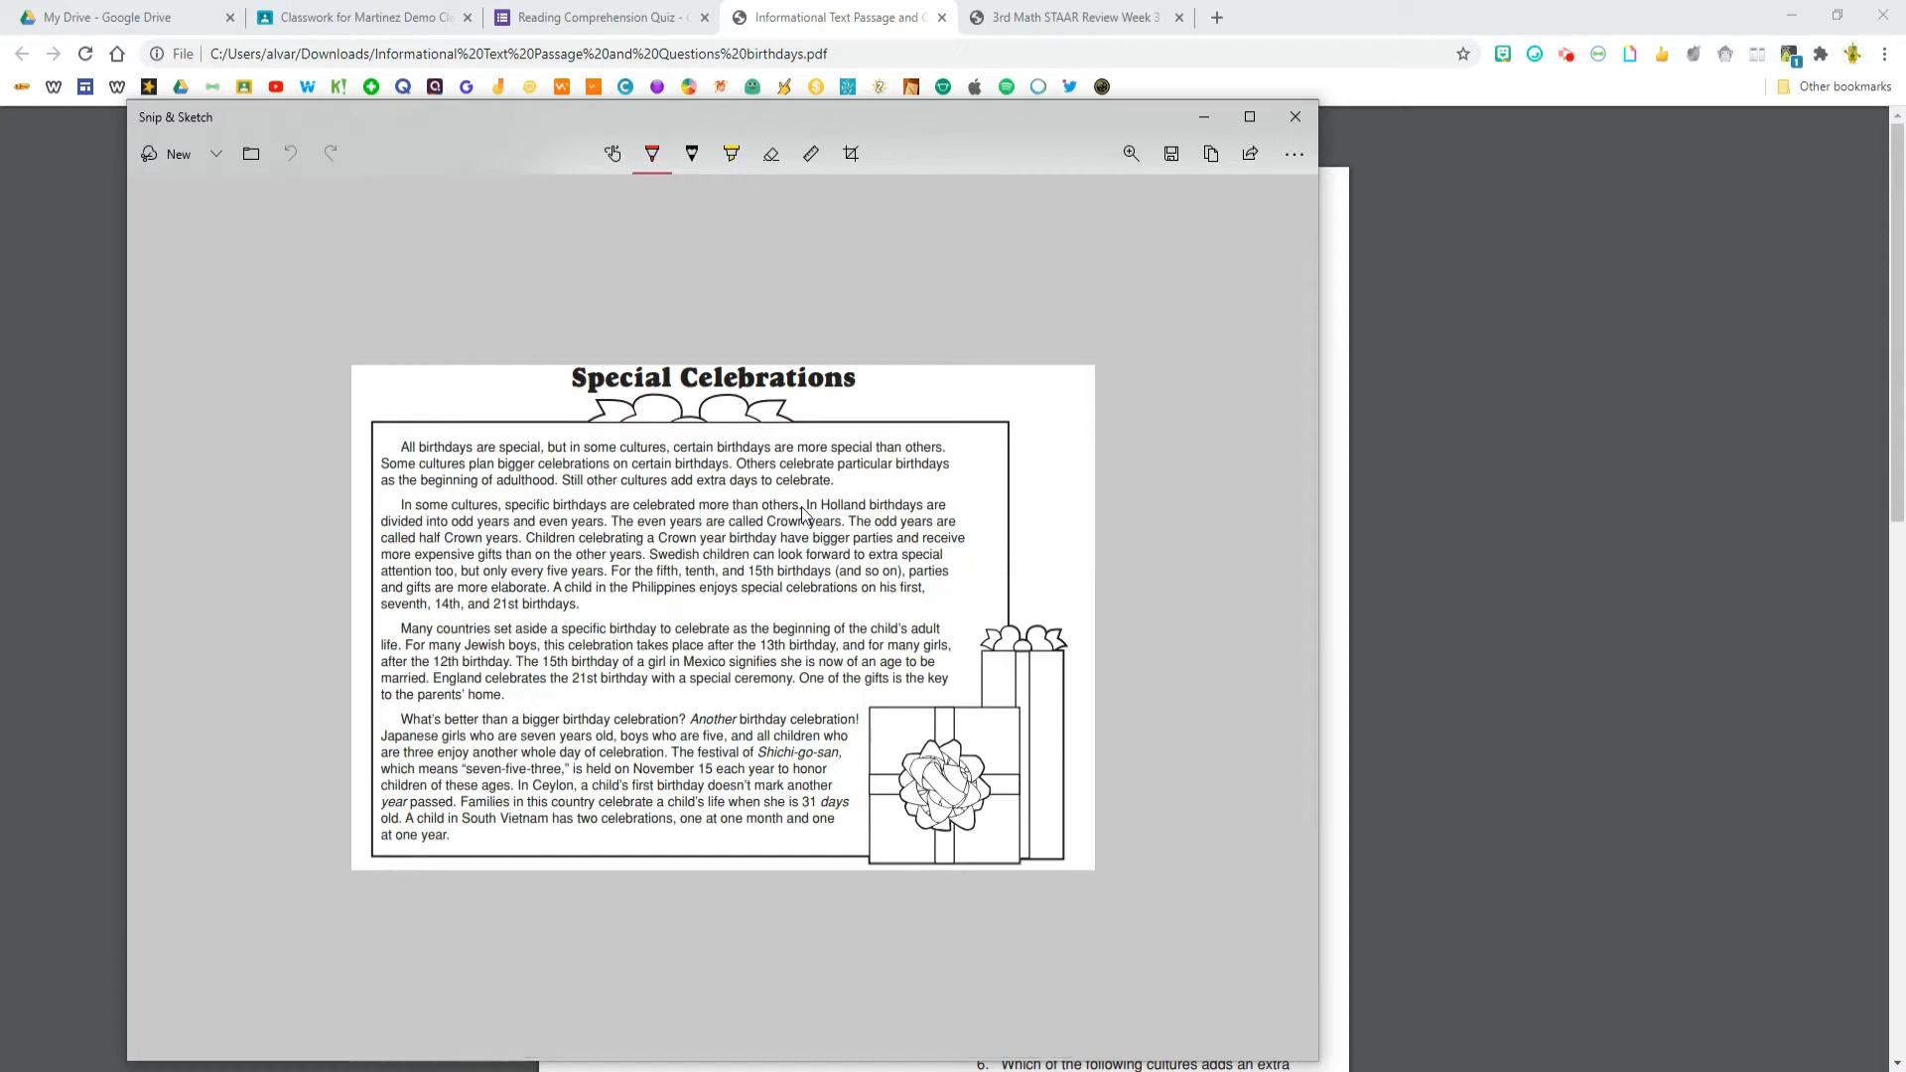
Save the snip to the Desktop as passage 1.png, replacing the existing file, and minimize Snip & Sketch
{"action": "left_click", "coordinate": [1171, 159]}
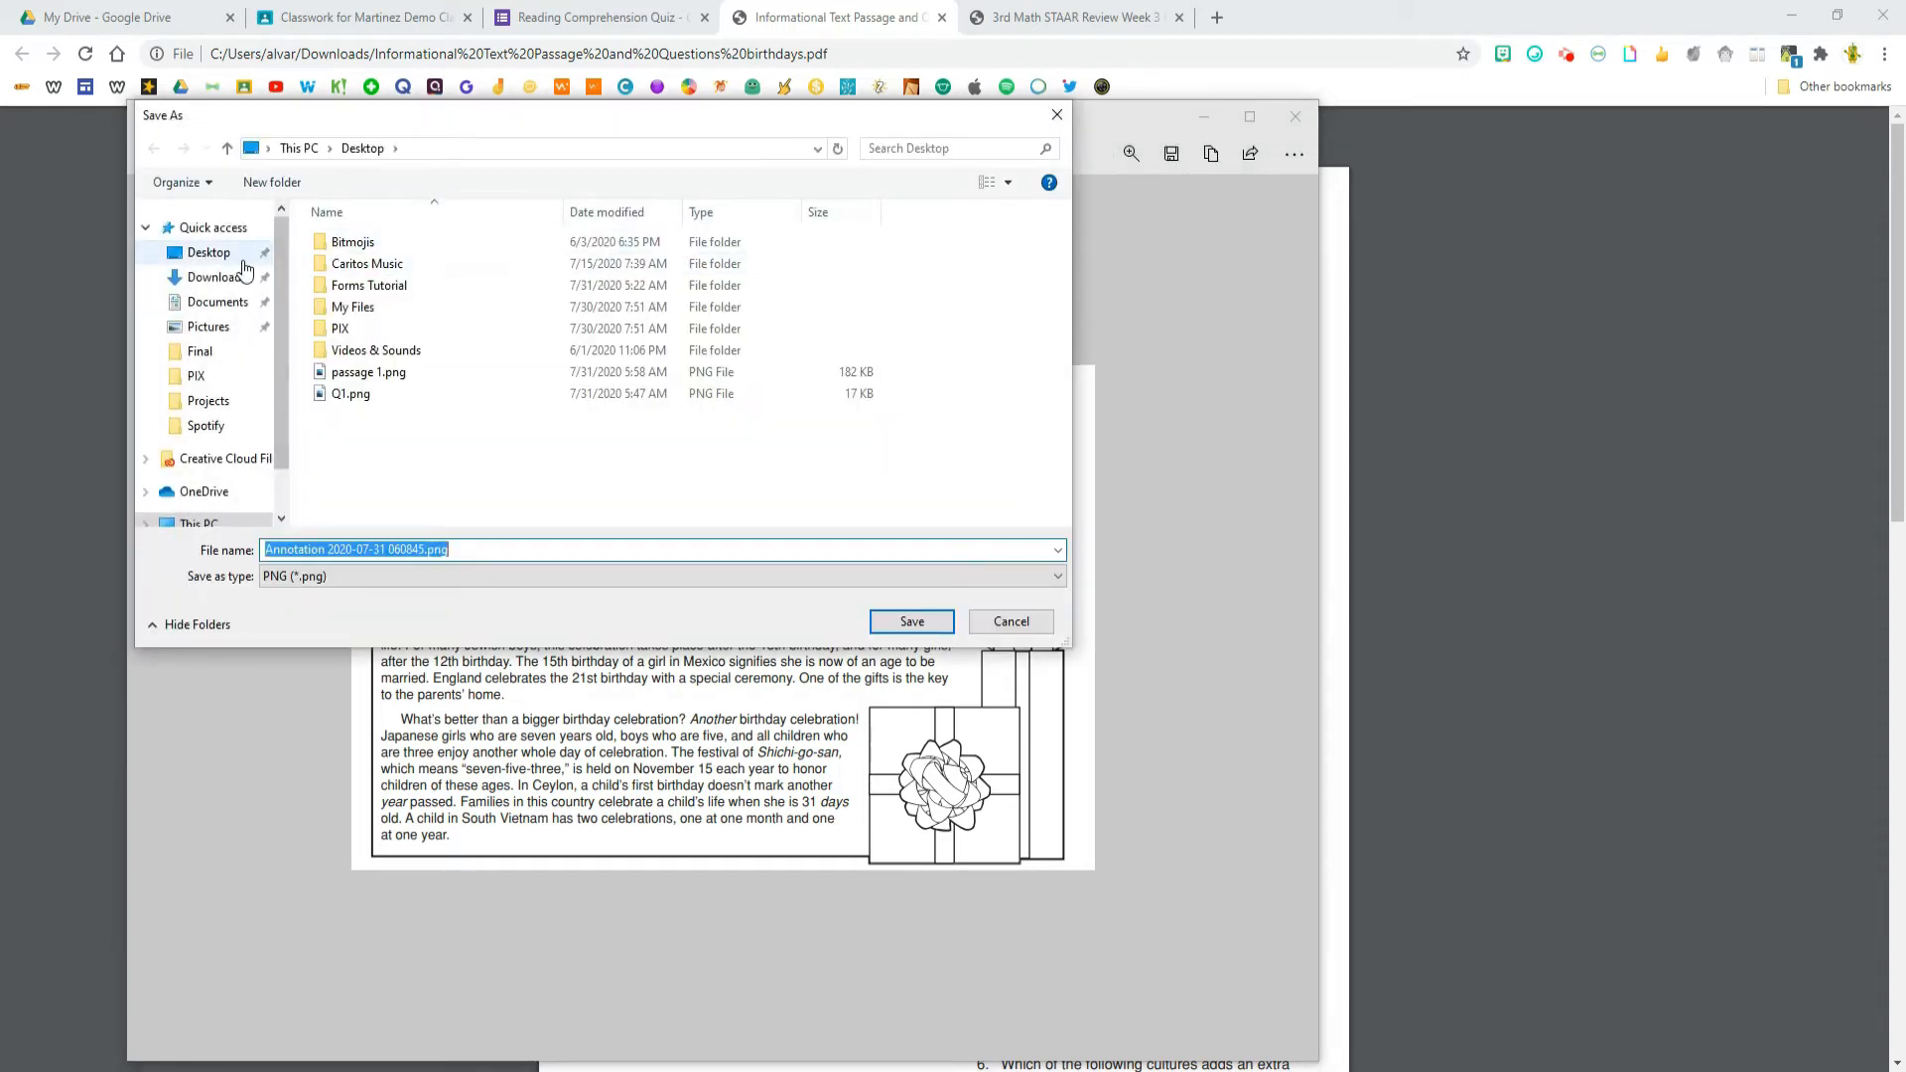
{"action": "left_click", "coordinate": [349, 373]}
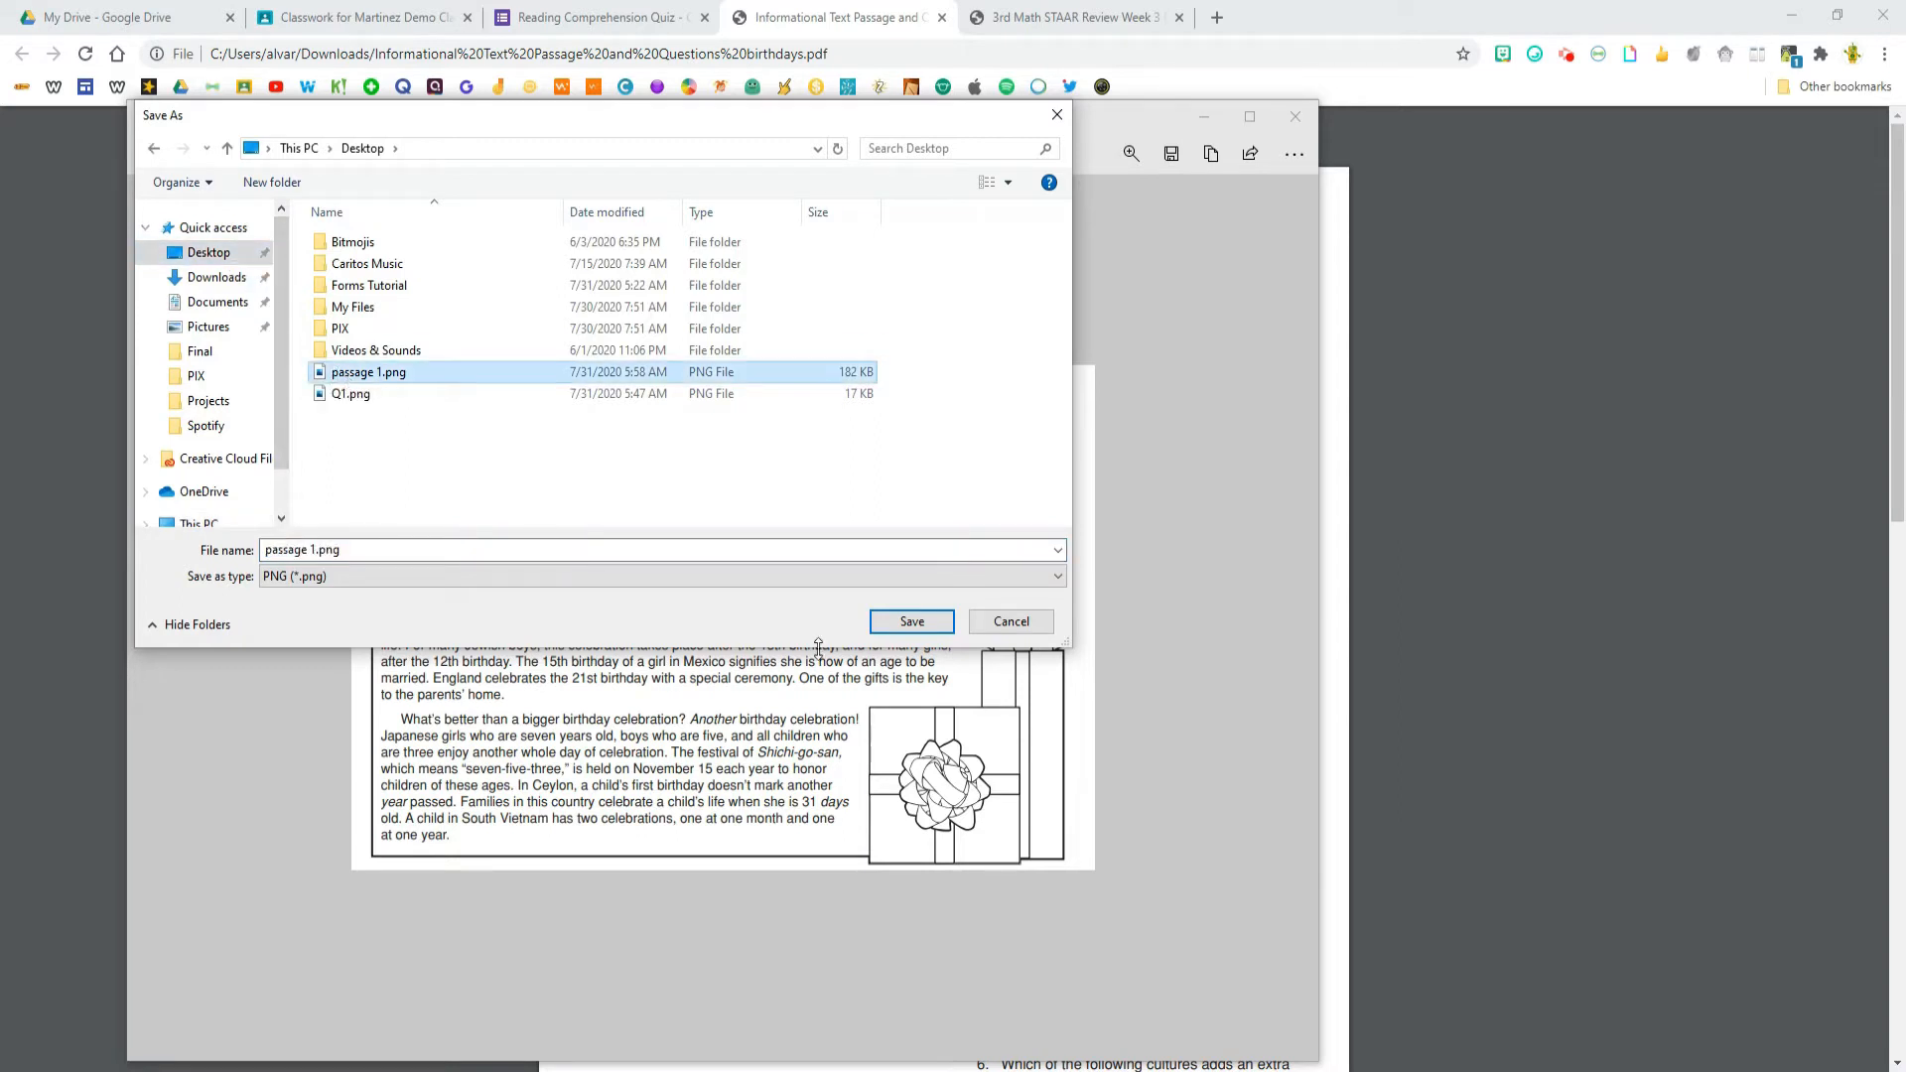
{"action": "left_click", "coordinate": [915, 622]}
{"action": "left_click", "coordinate": [993, 548]}
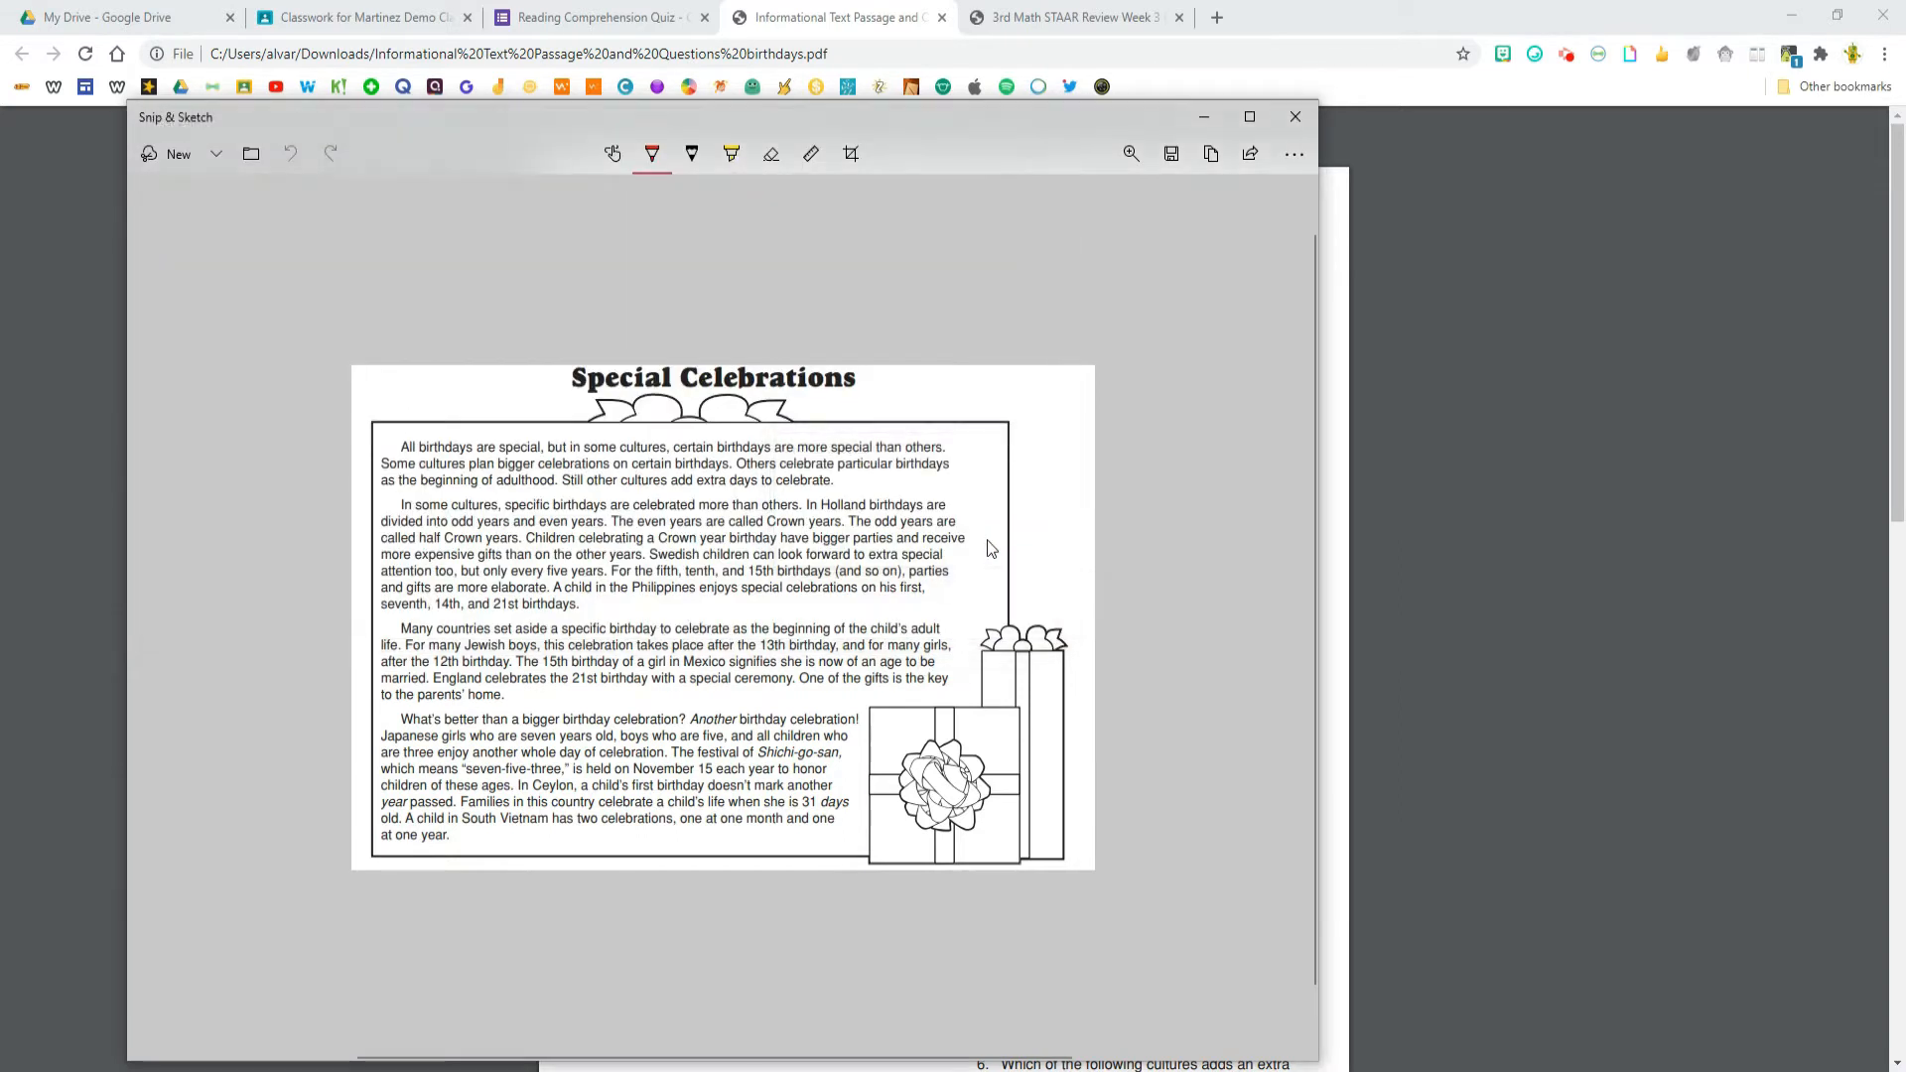
{"action": "left_click", "coordinate": [1203, 121]}
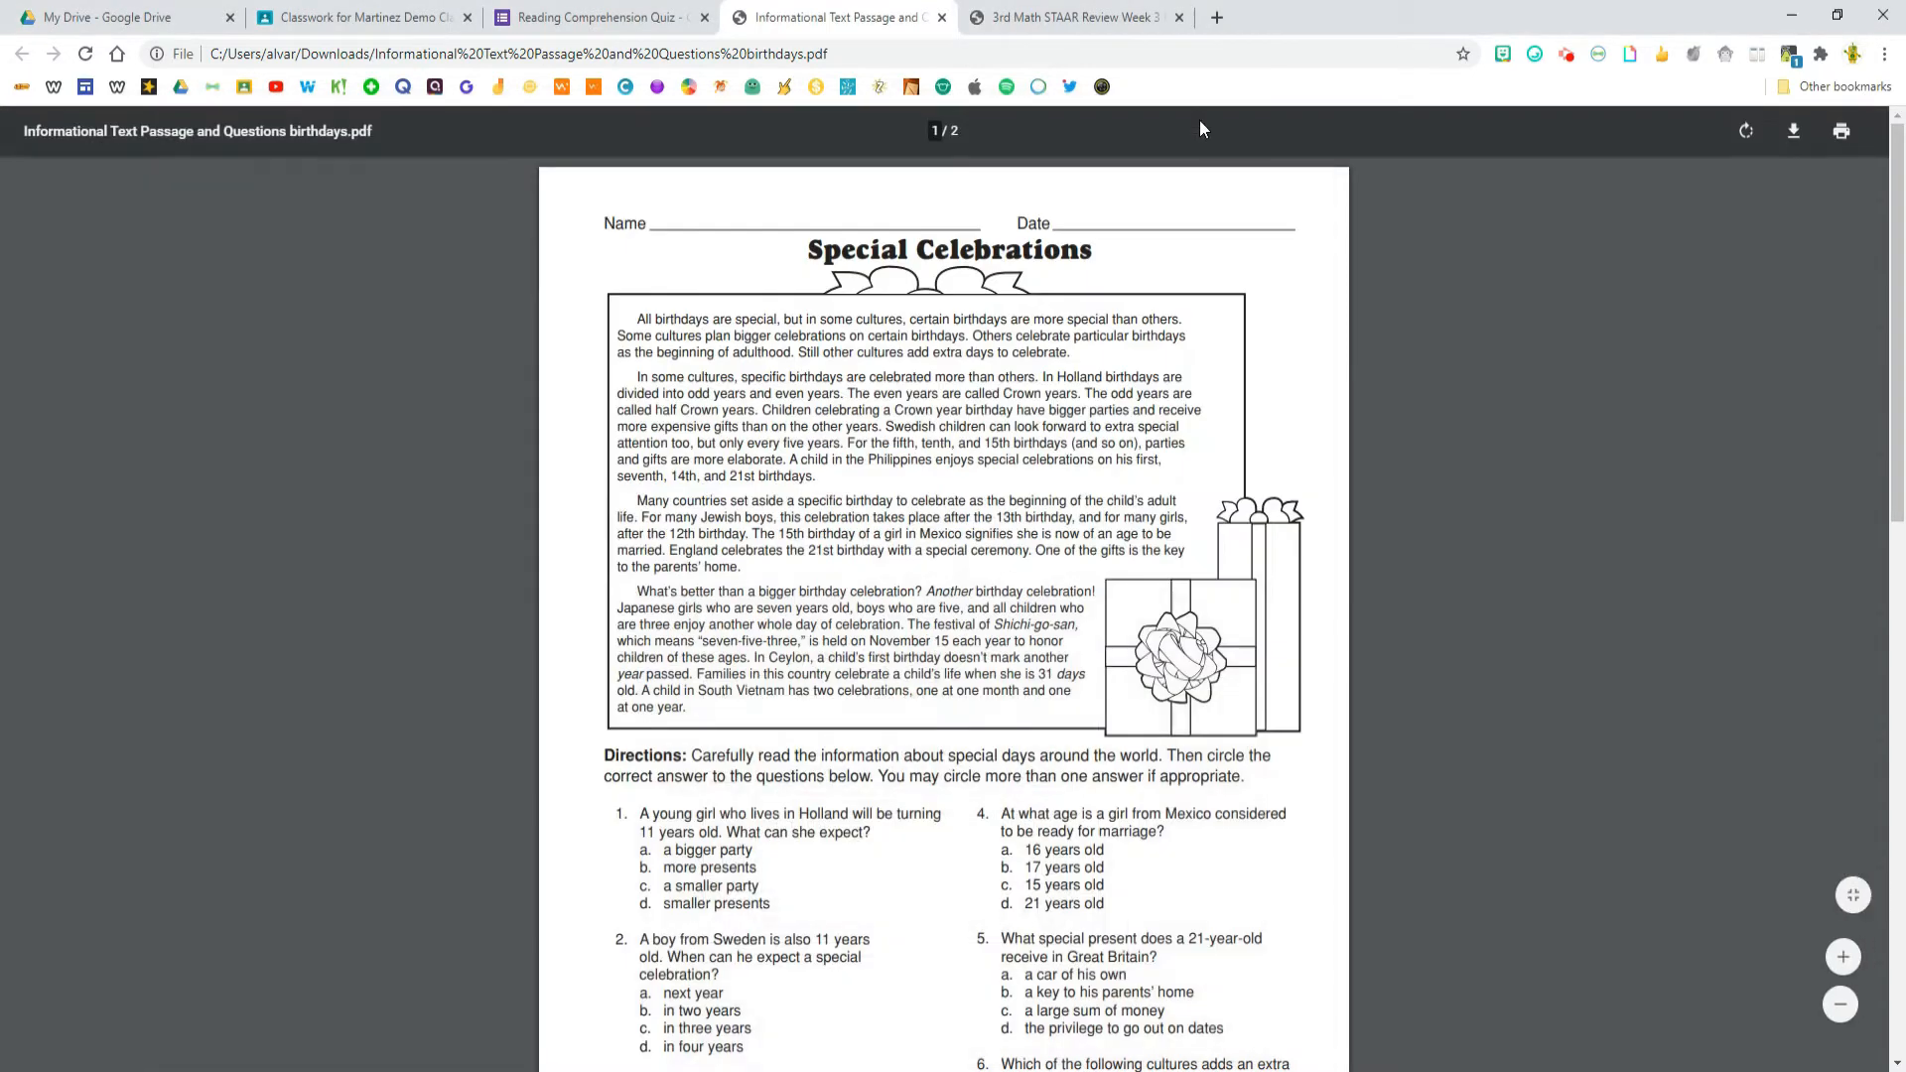
Return to the quiz form, insert passage 1.png from the Desktop below the description, and center-align the image
{"action": "left_click", "coordinate": [611, 17]}
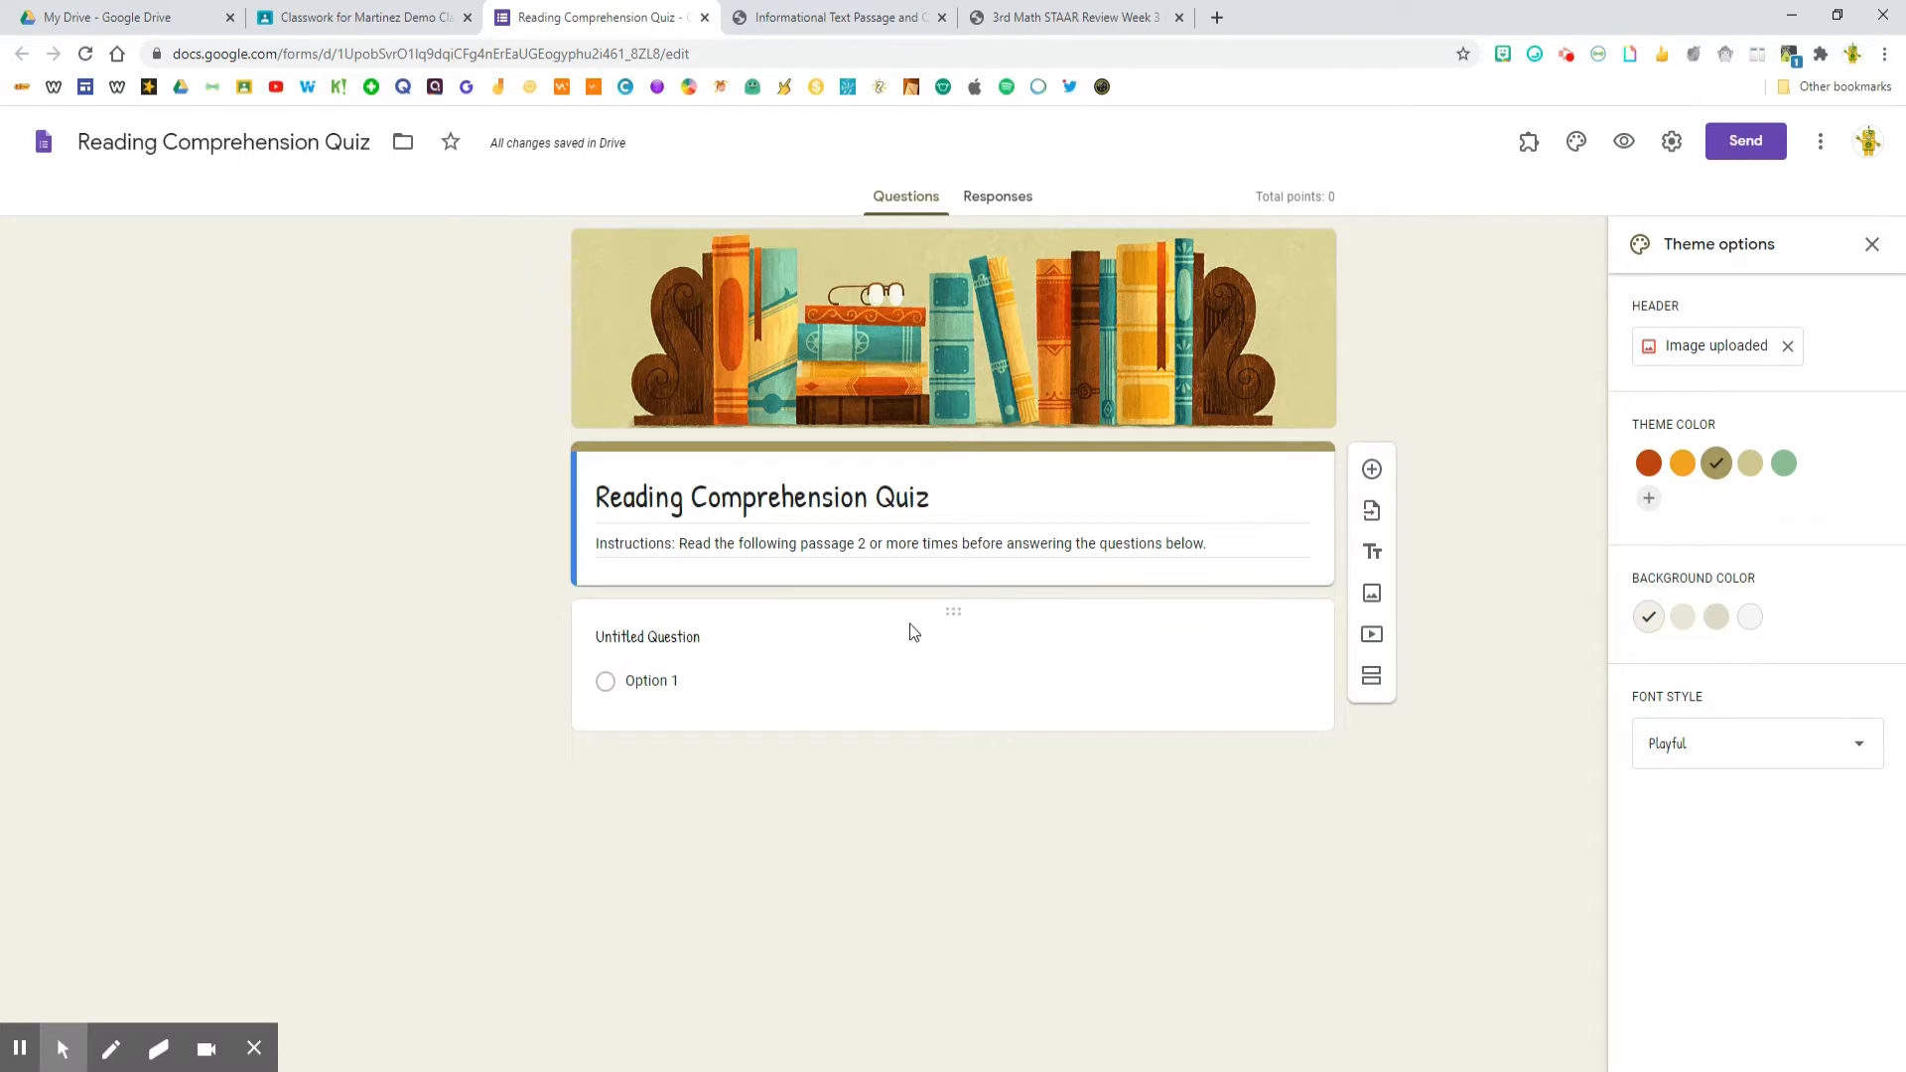
{"action": "left_click", "coordinate": [1374, 596]}
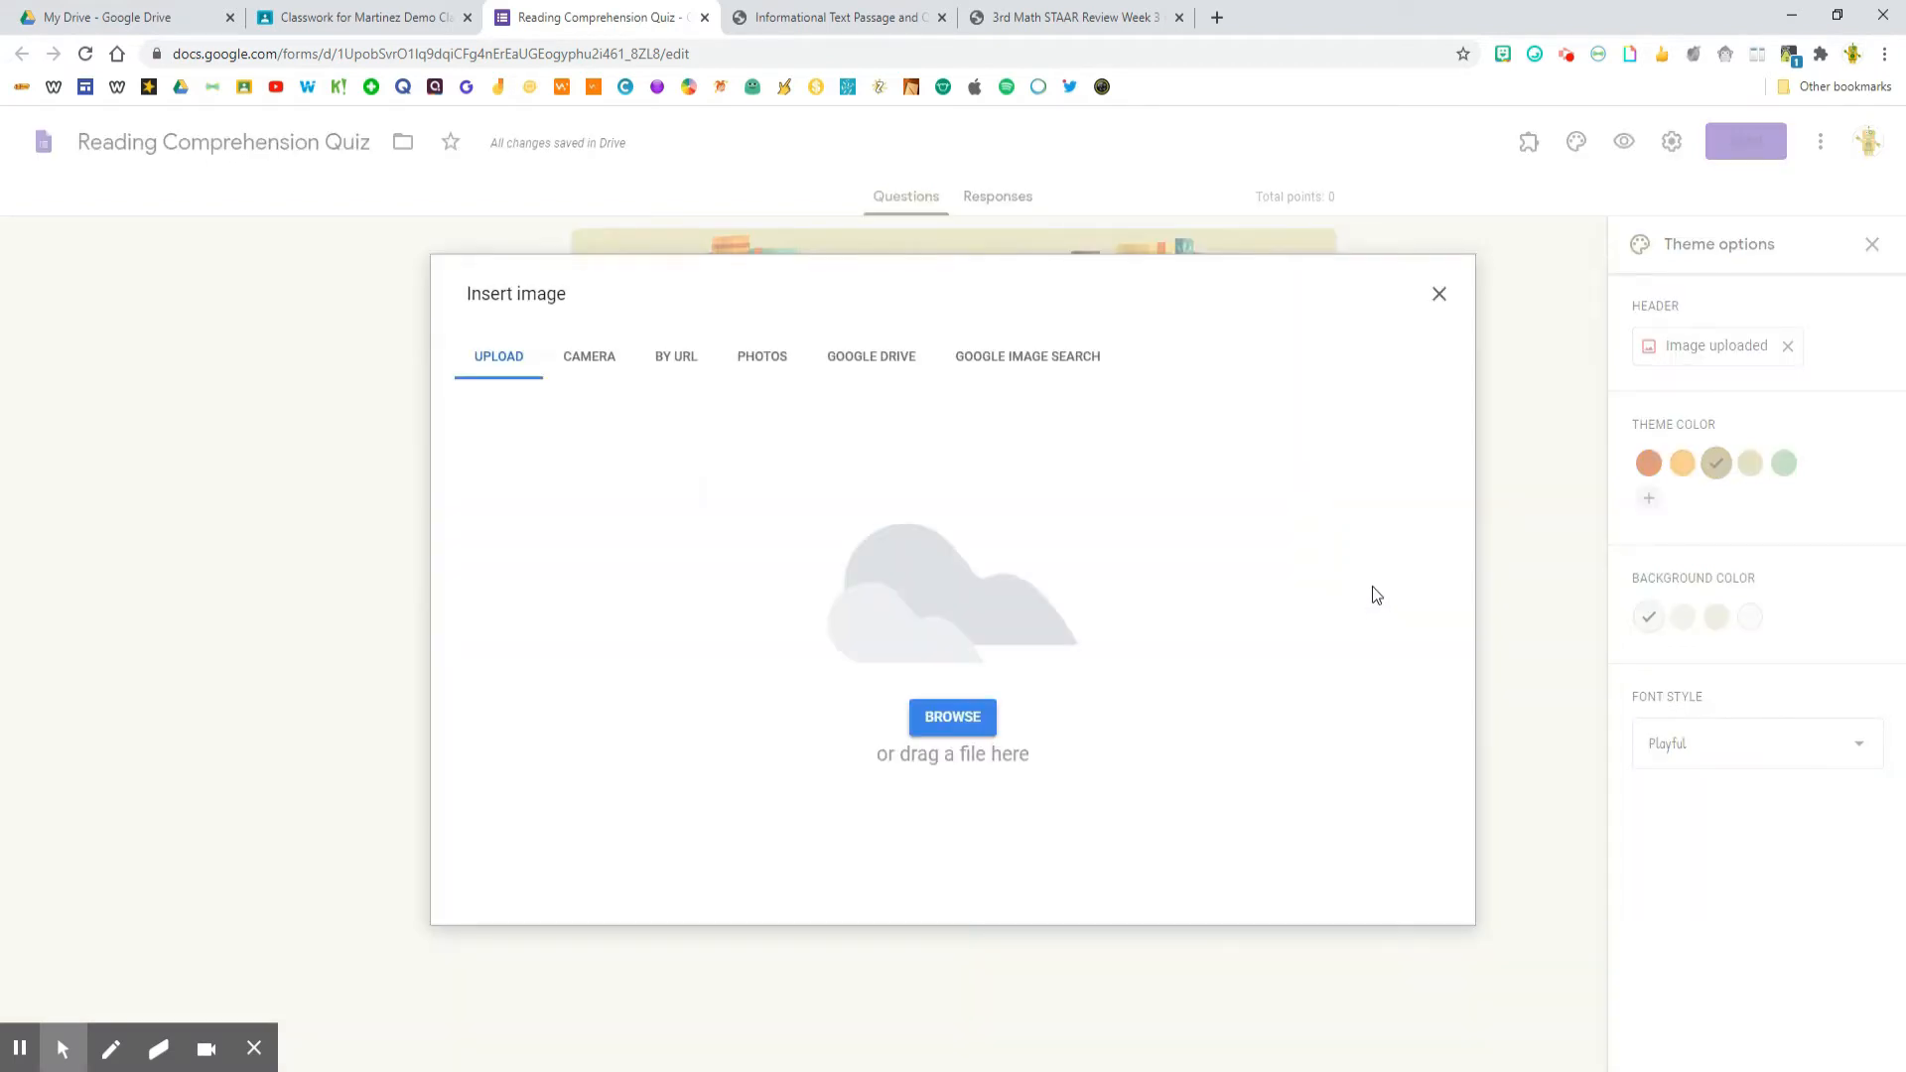
{"action": "left_click", "coordinate": [978, 728]}
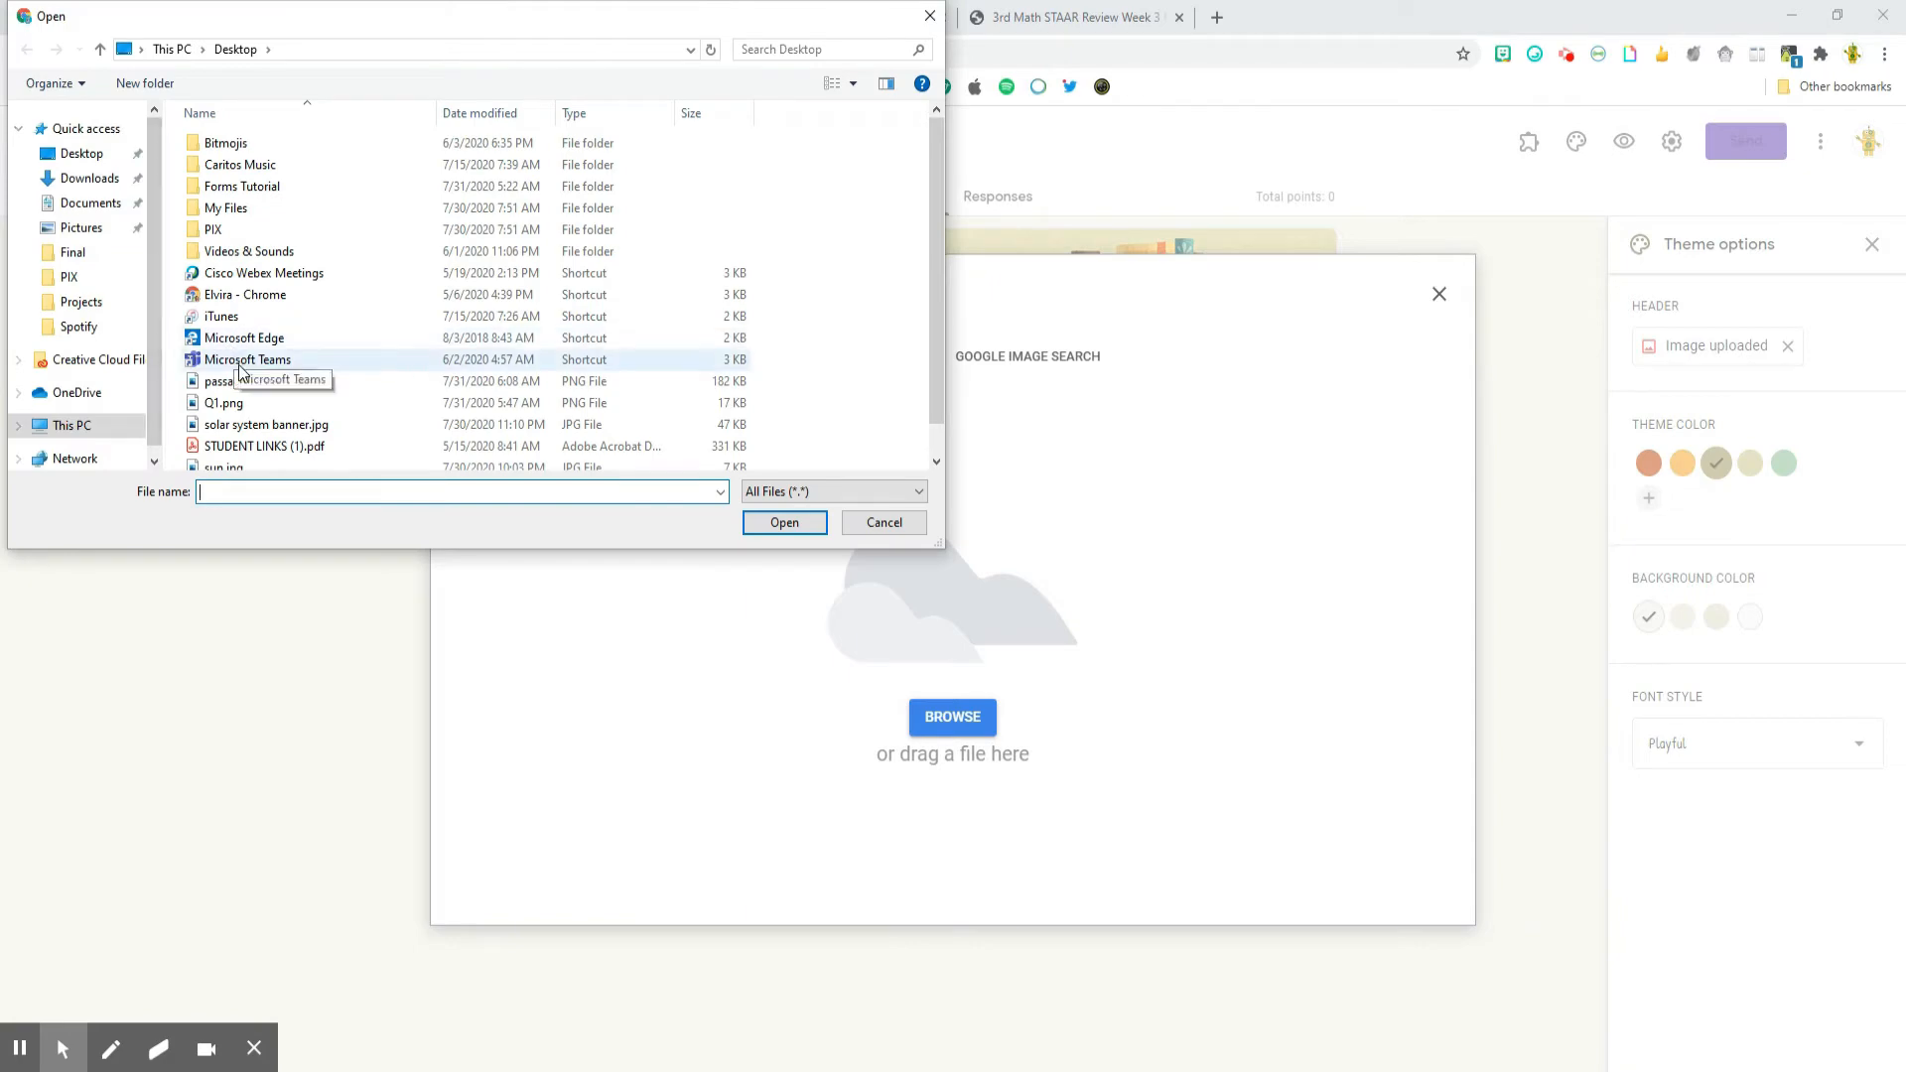
{"action": "double_click", "coordinate": [249, 391]}
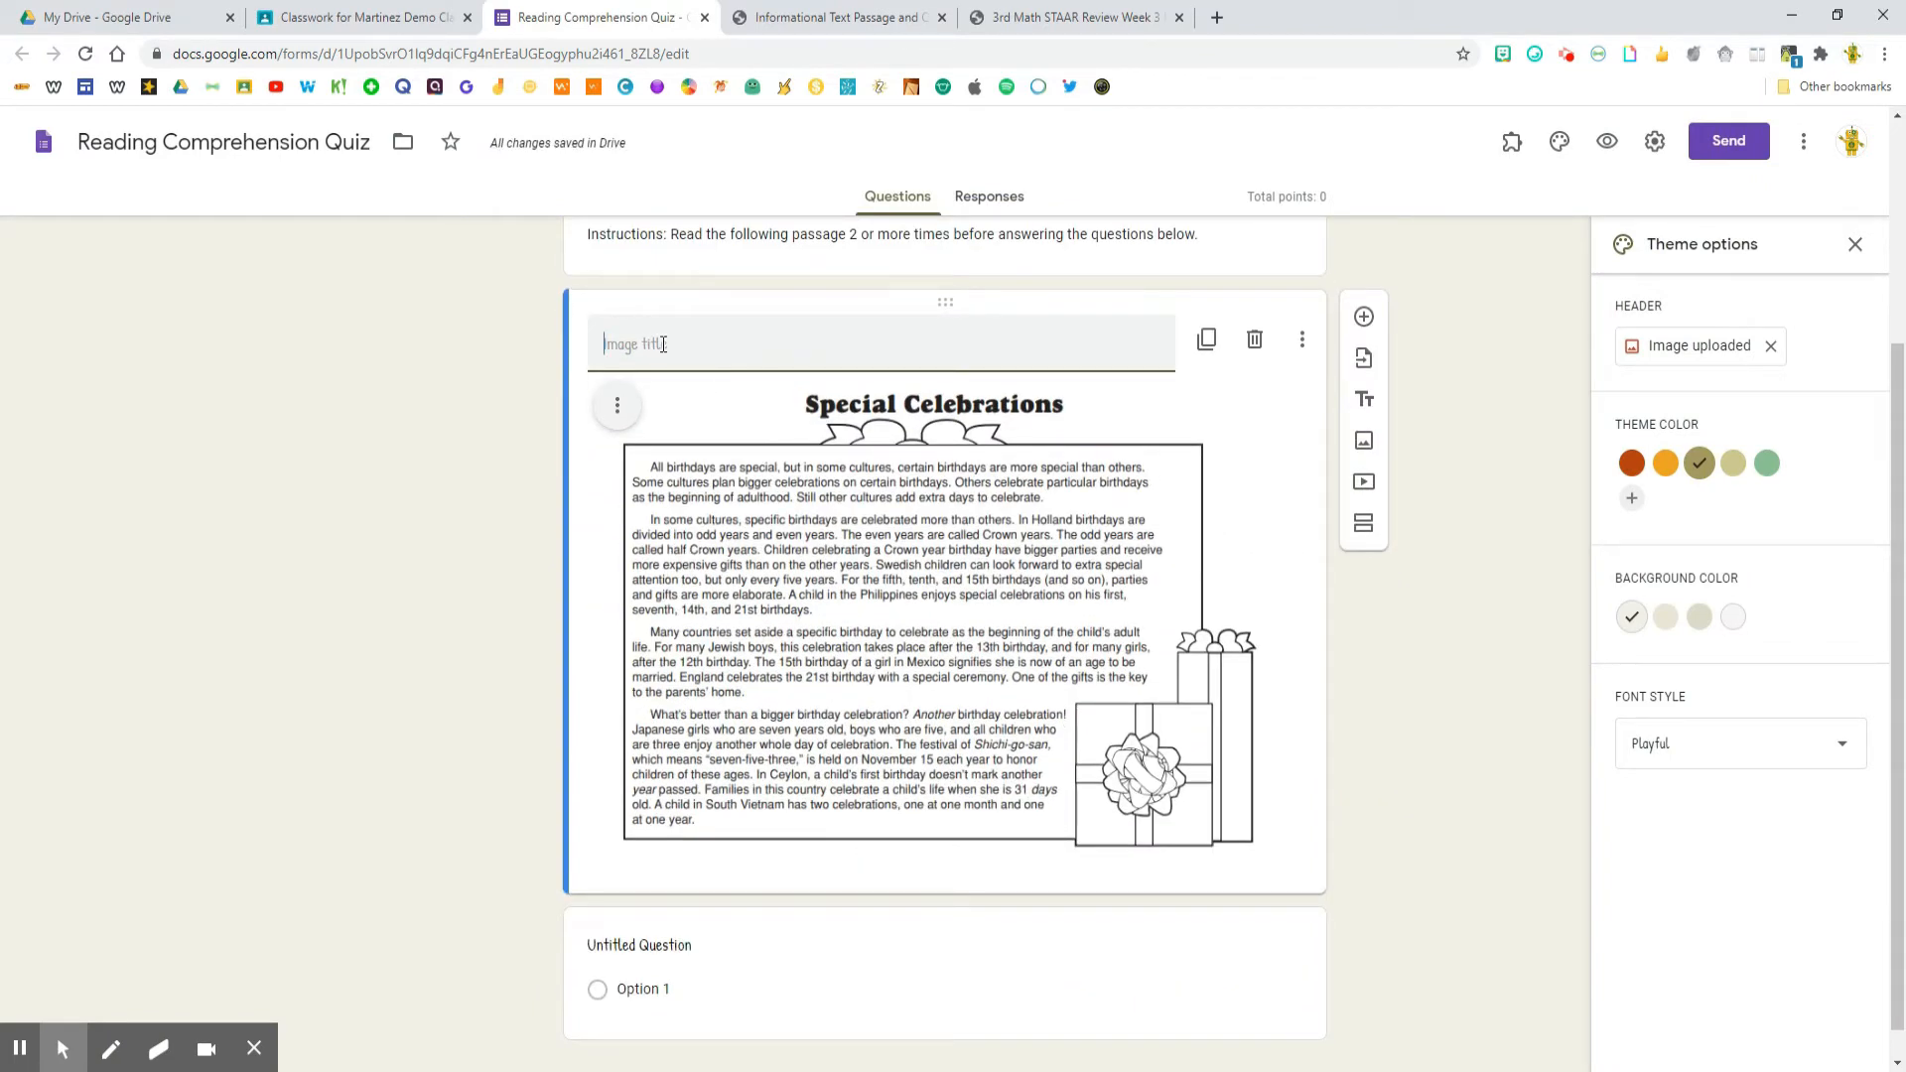
{"action": "left_click", "coordinate": [617, 409]}
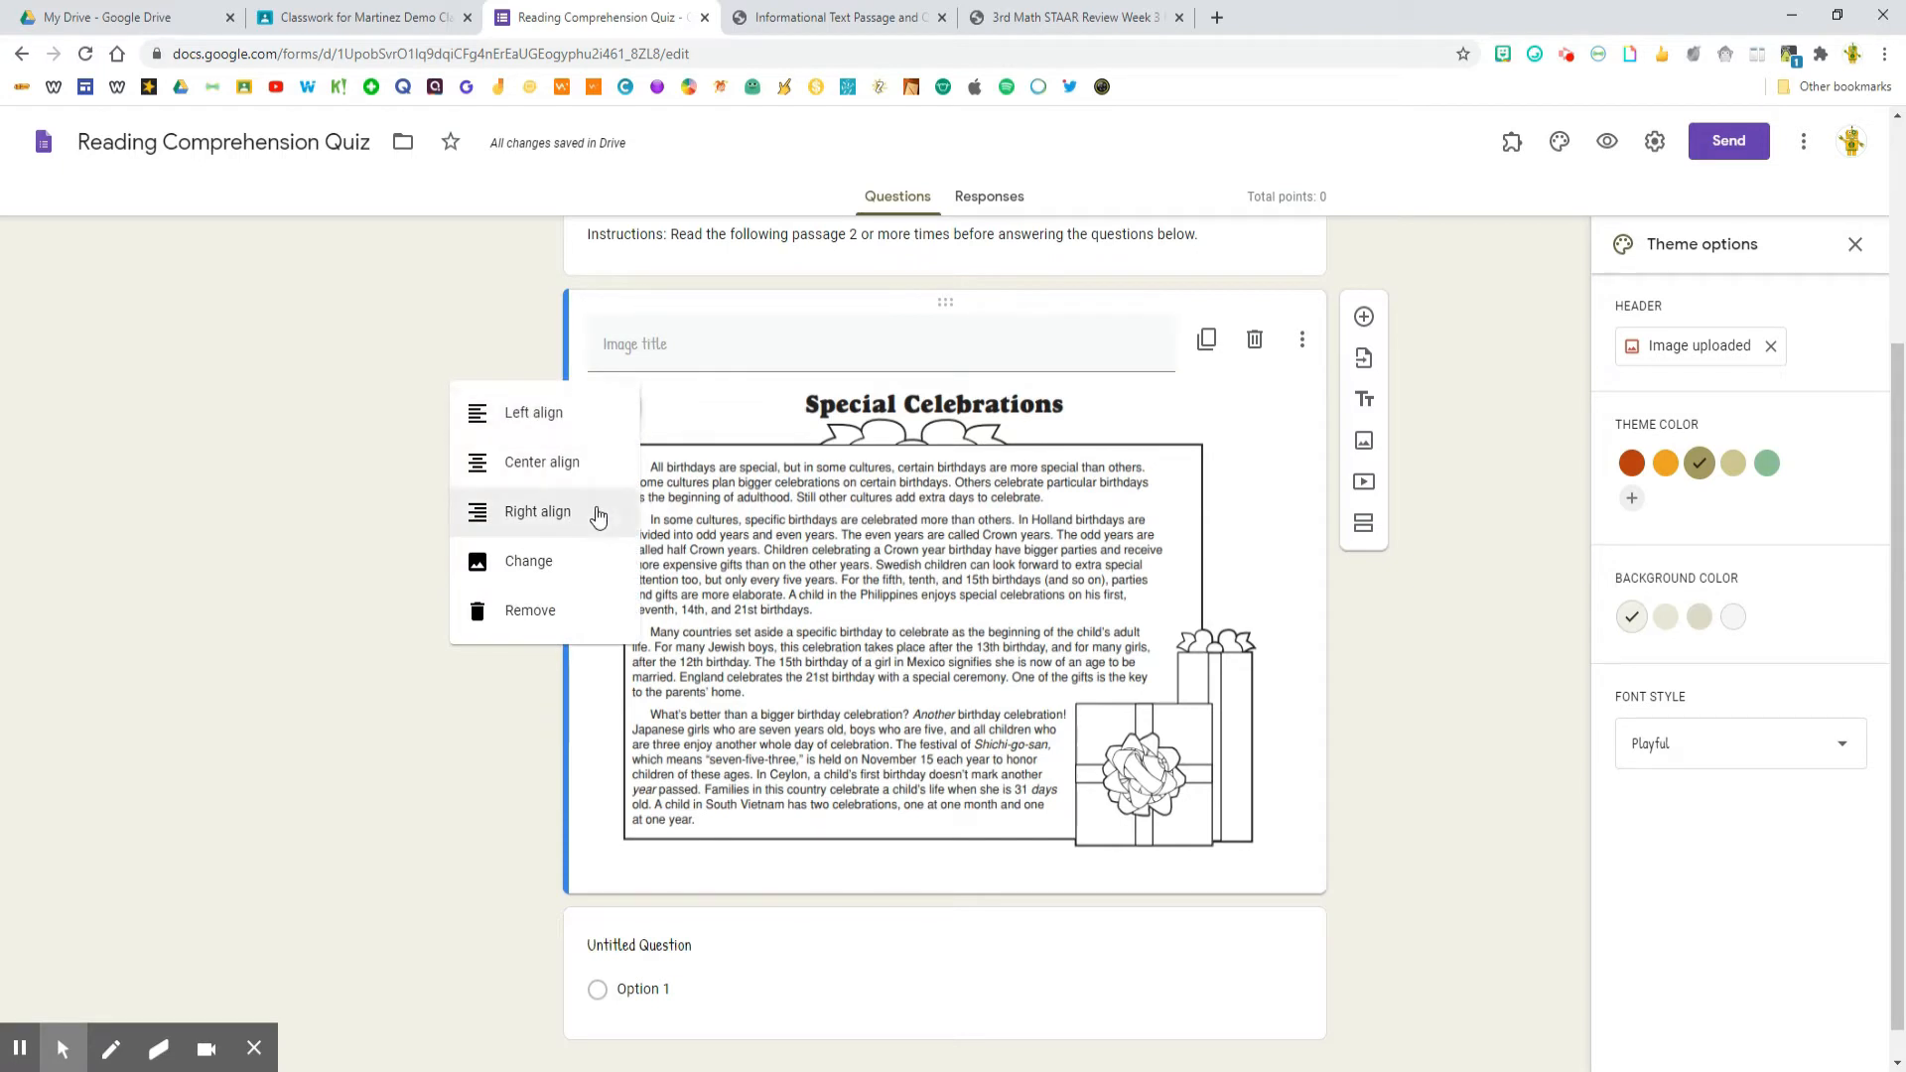
{"action": "left_click", "coordinate": [532, 477]}
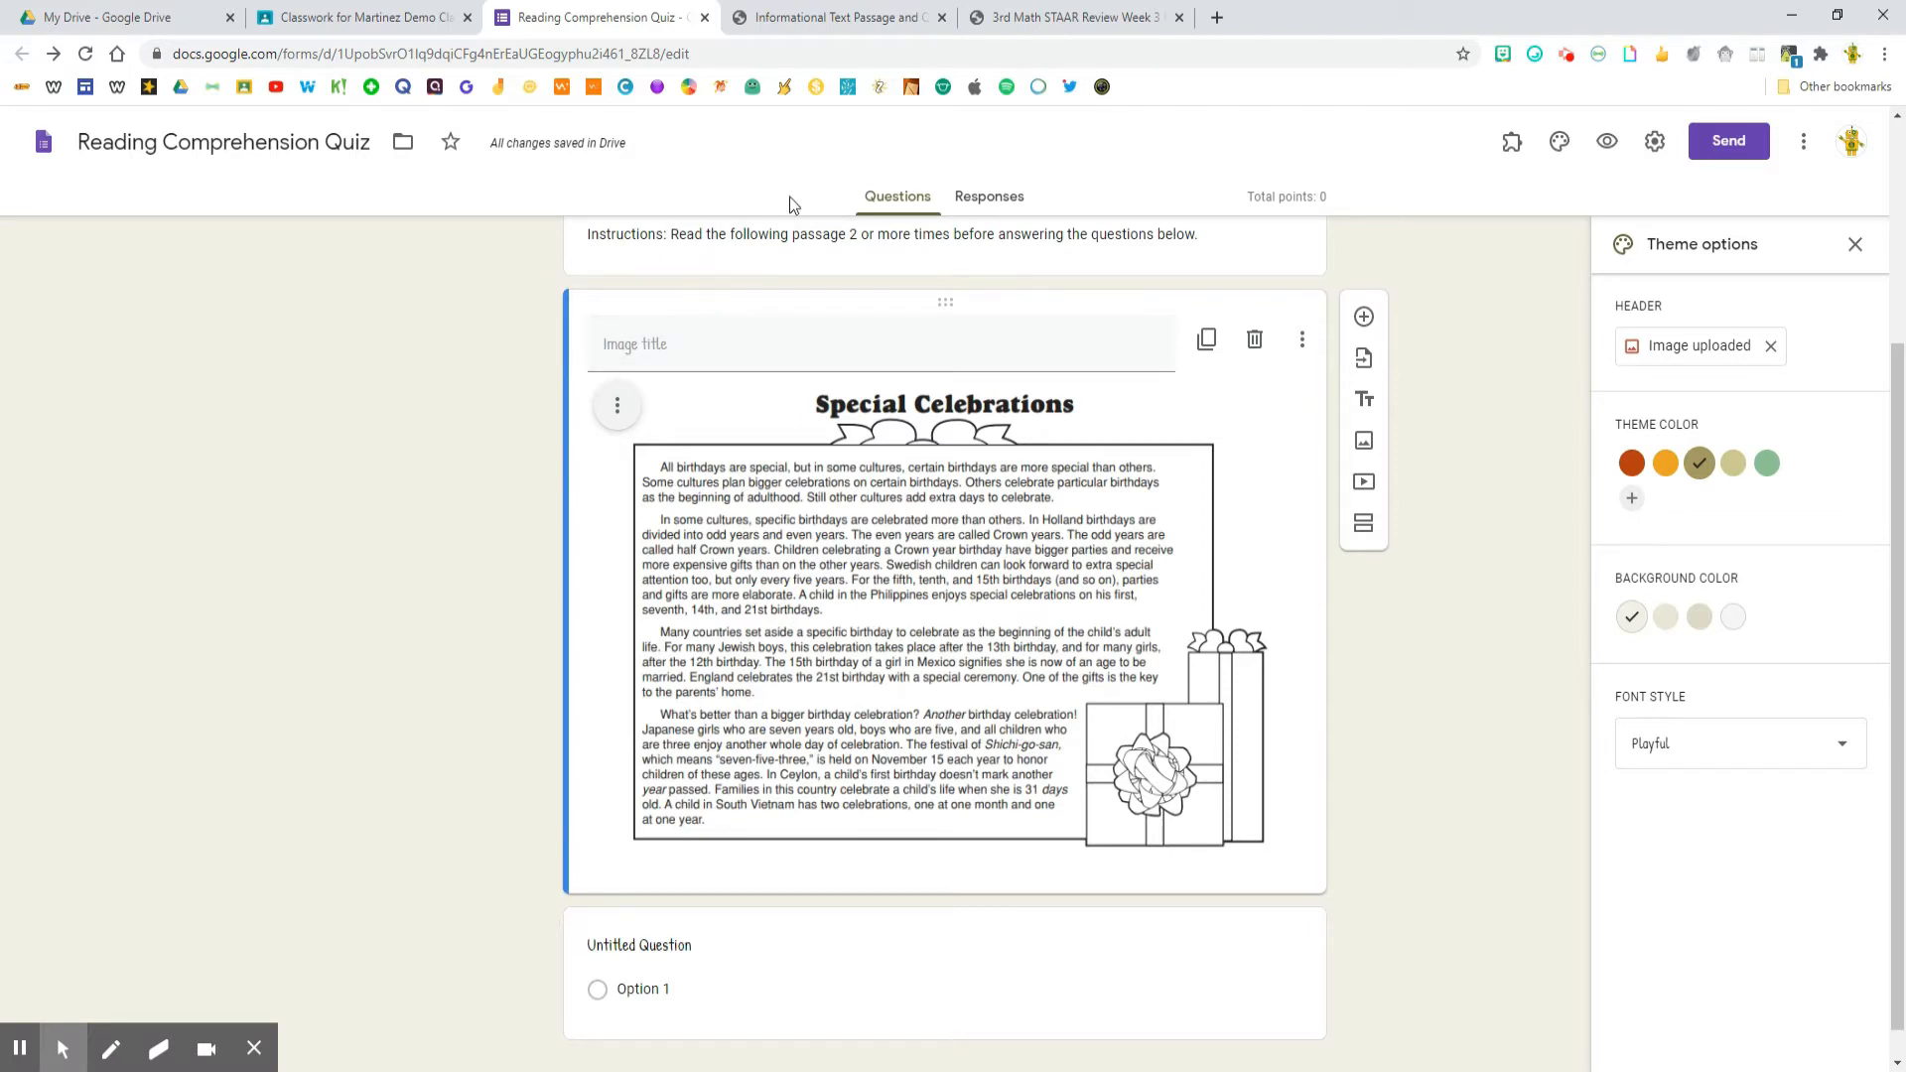
Switch to the birthdays passage PDF and capture question 1 with its four answer choices using Snip & Sketch
{"action": "left_click", "coordinate": [754, 22]}
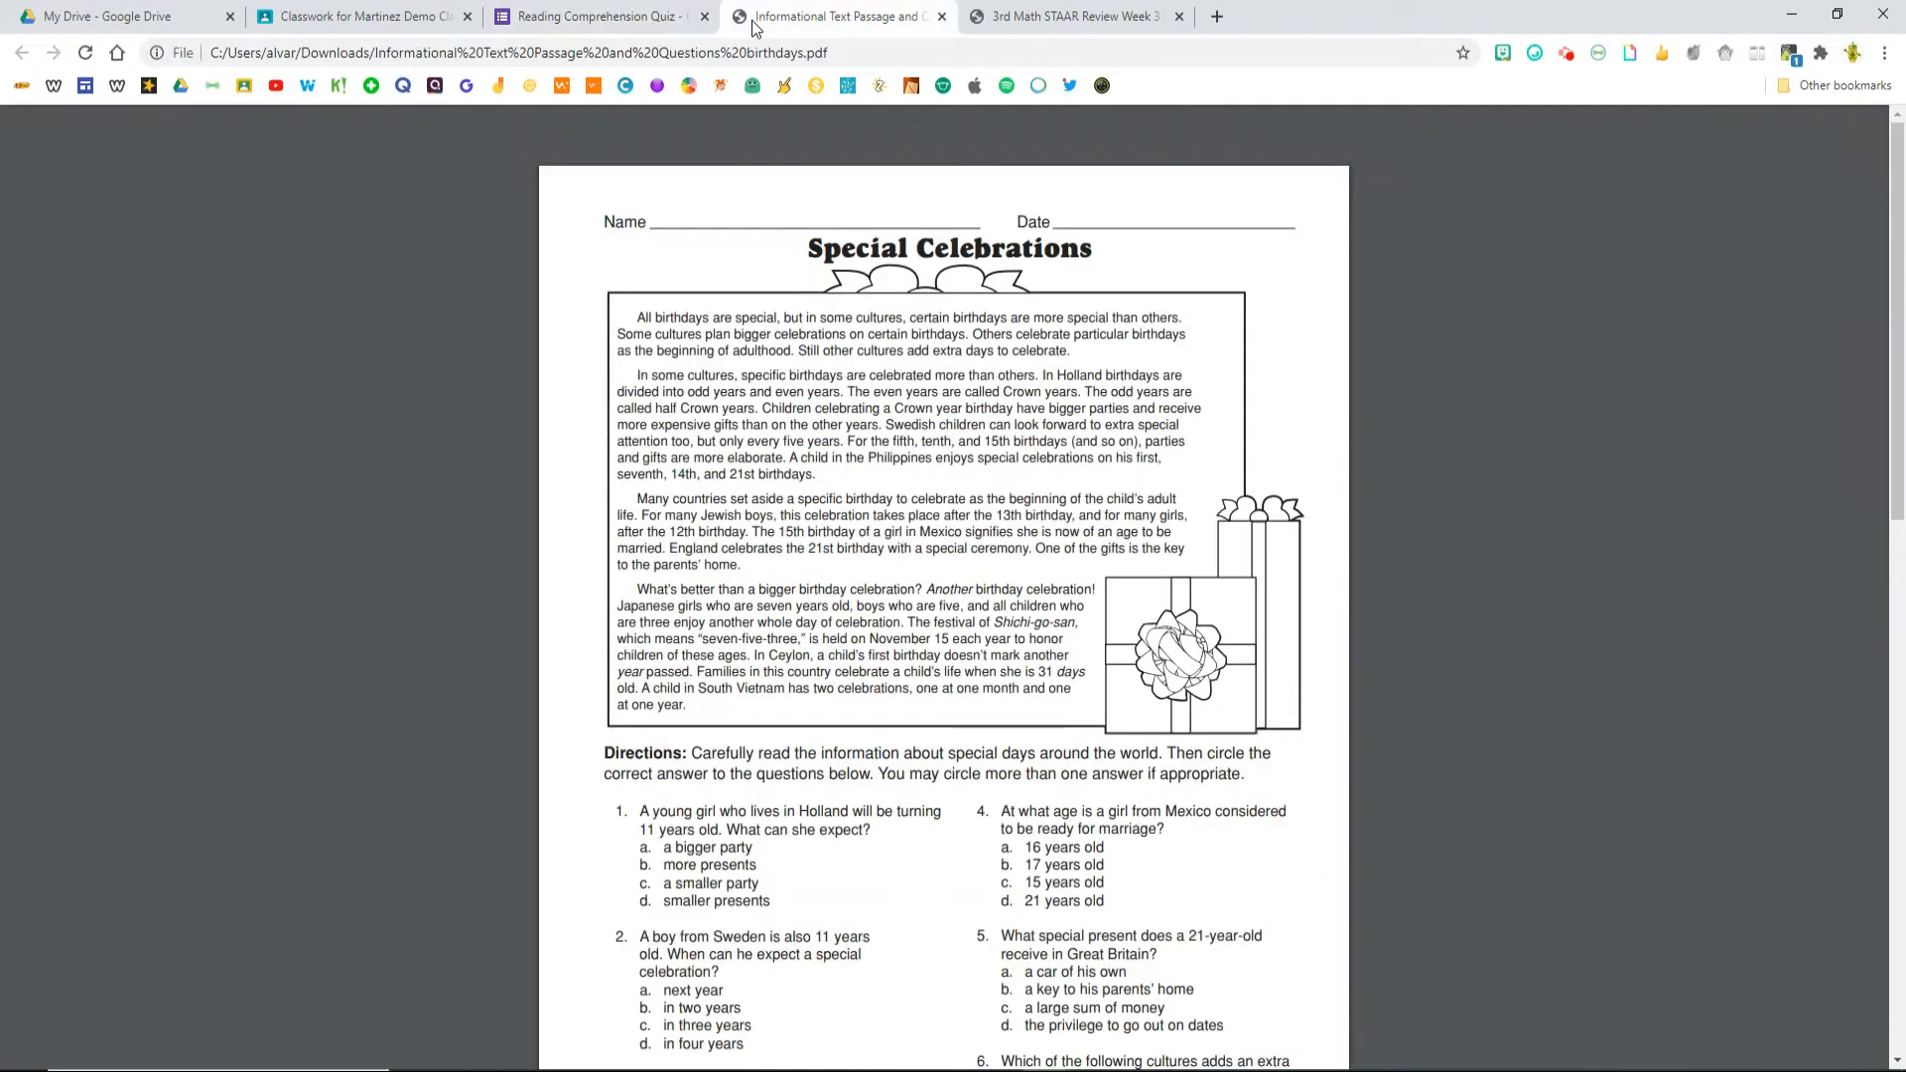
{"action": "key", "text": "alt+Tab"}
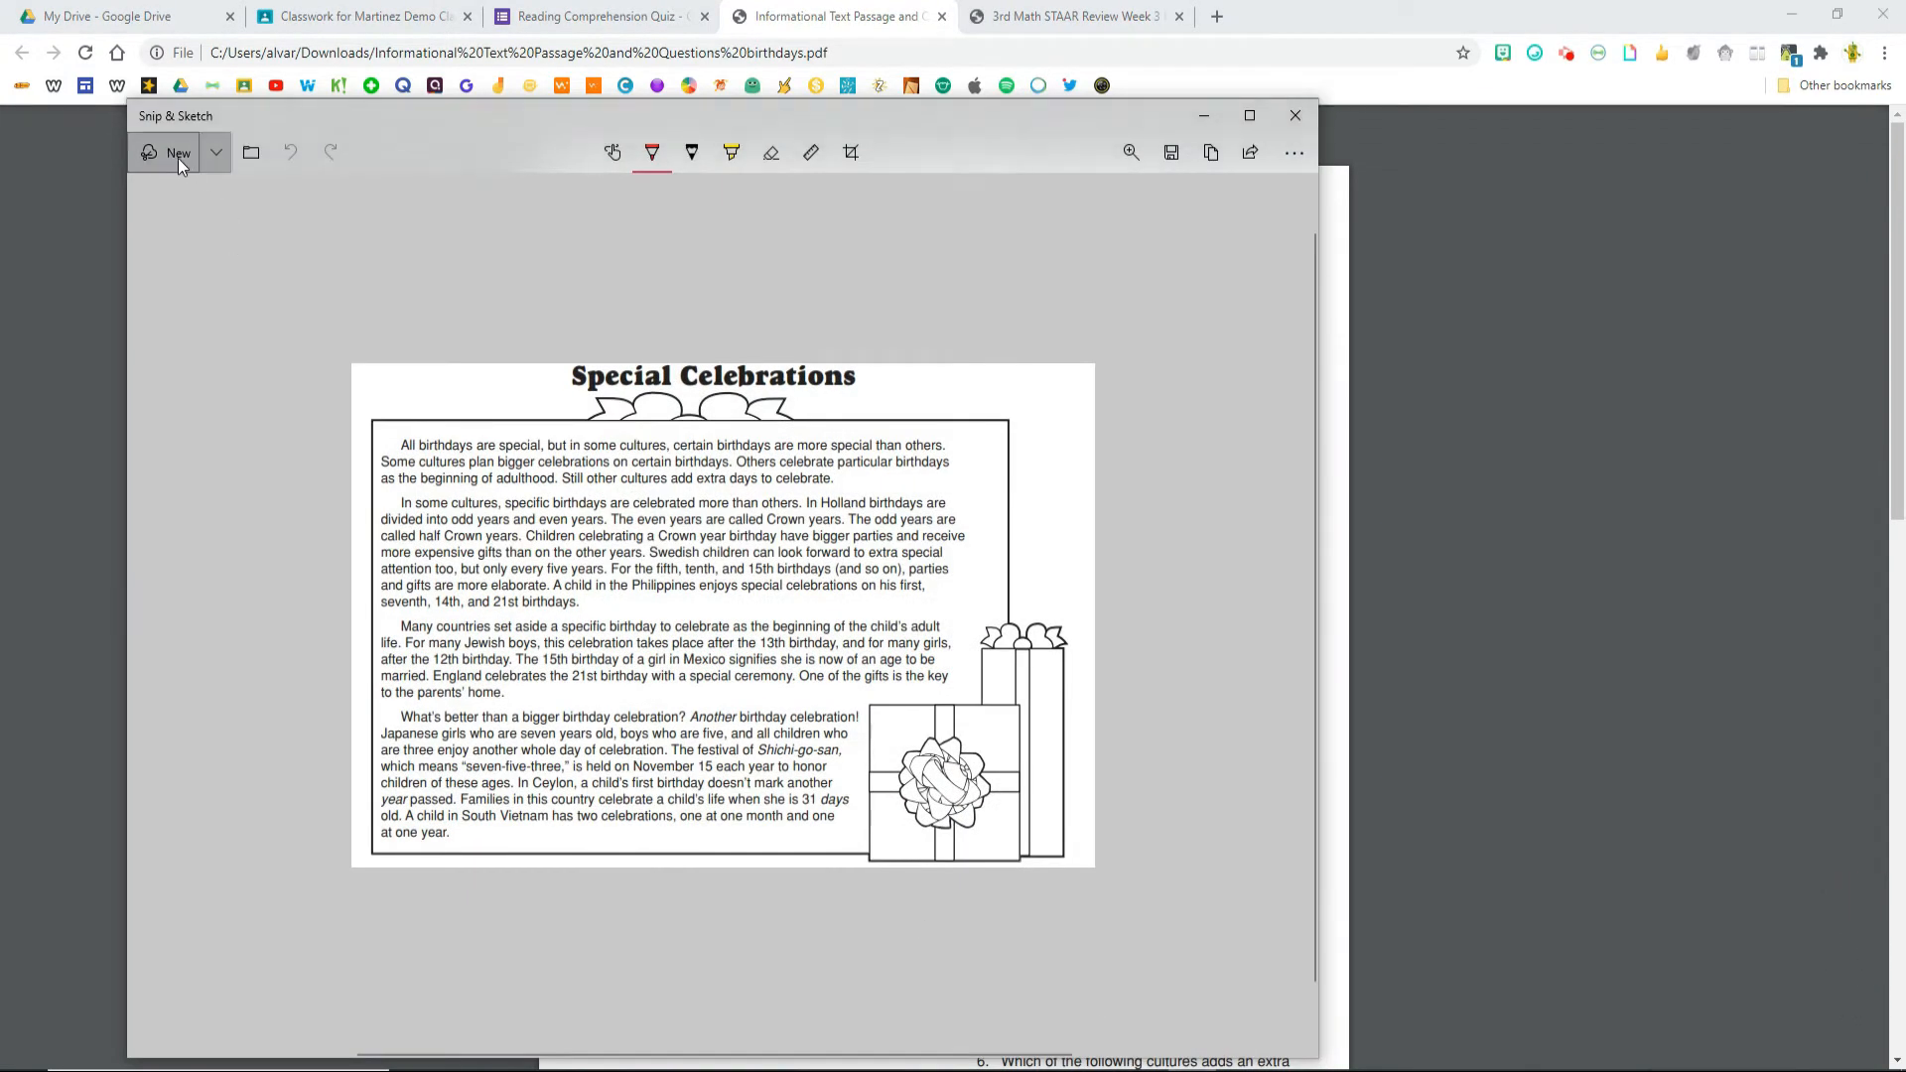
{"action": "left_click", "coordinate": [171, 158]}
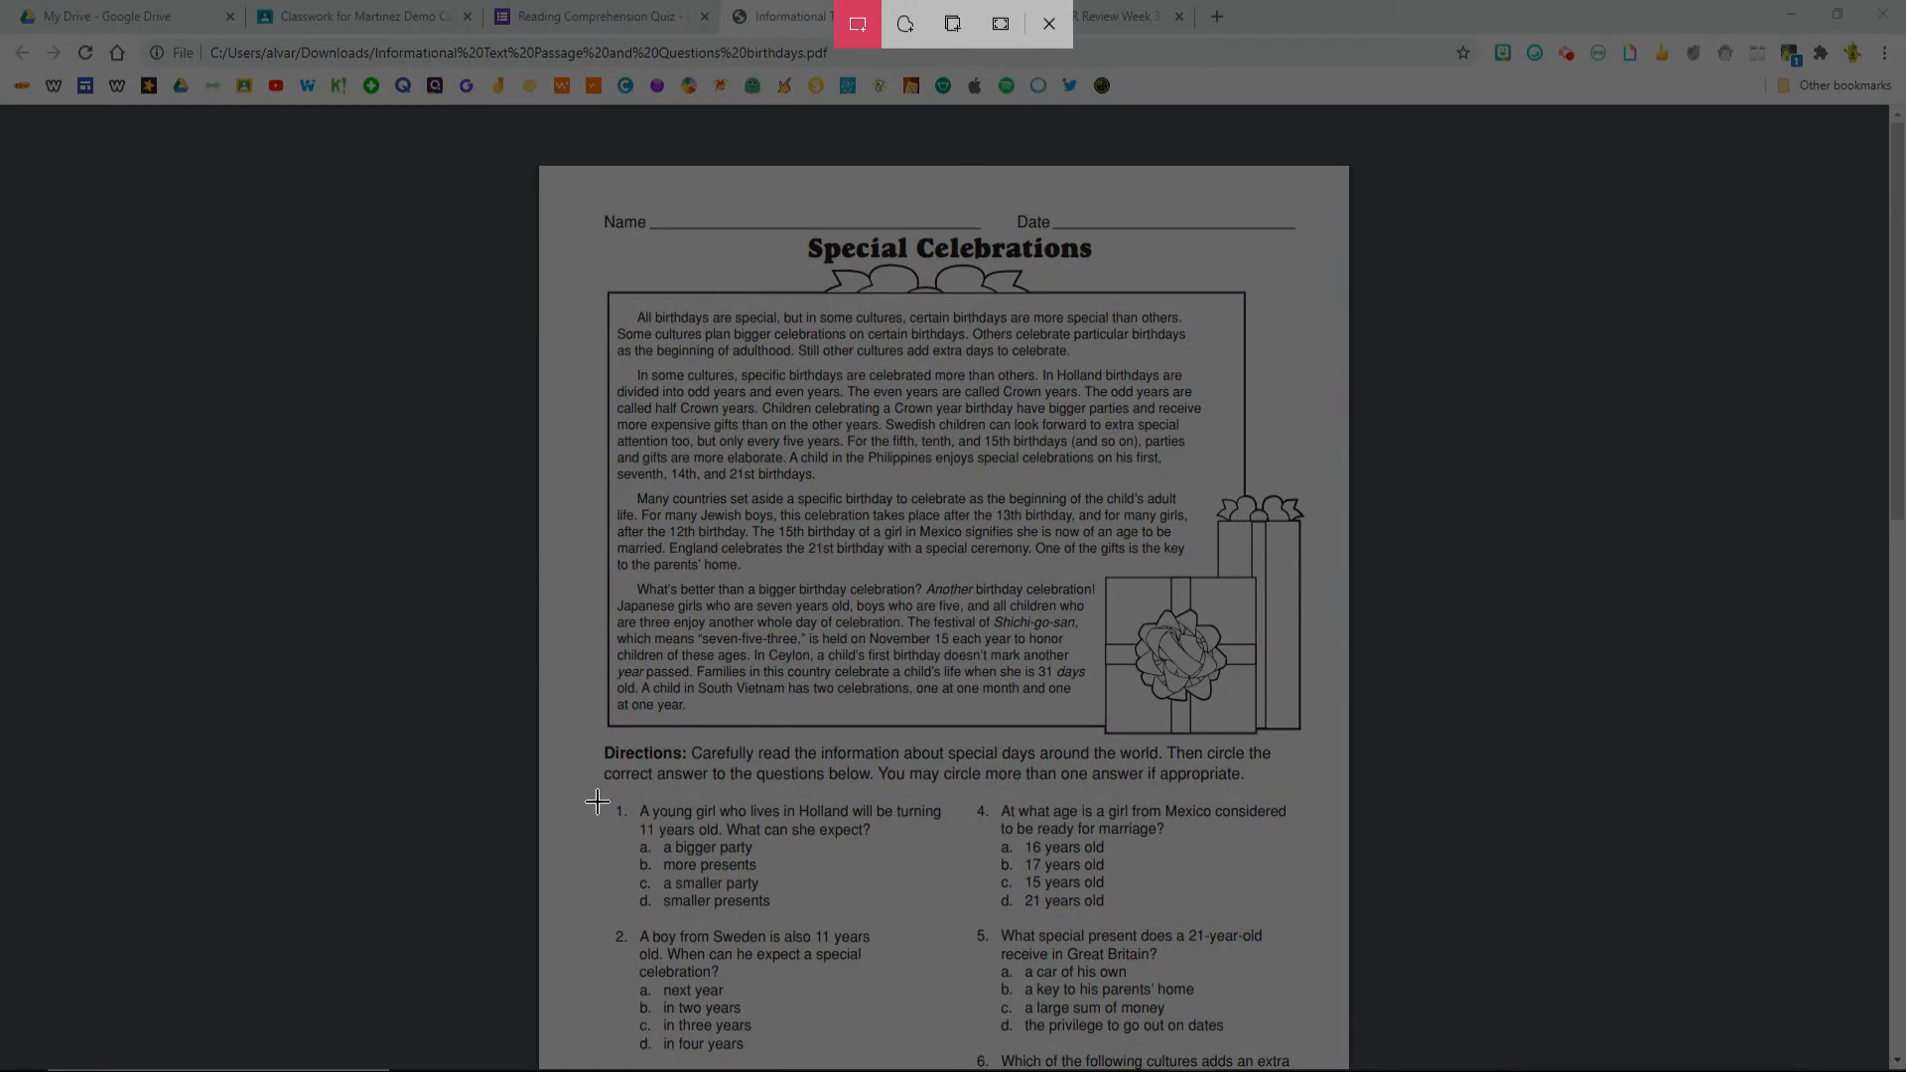
{"action": "left_click_drag", "start_coordinate": [604, 799], "coordinate": [958, 923]}
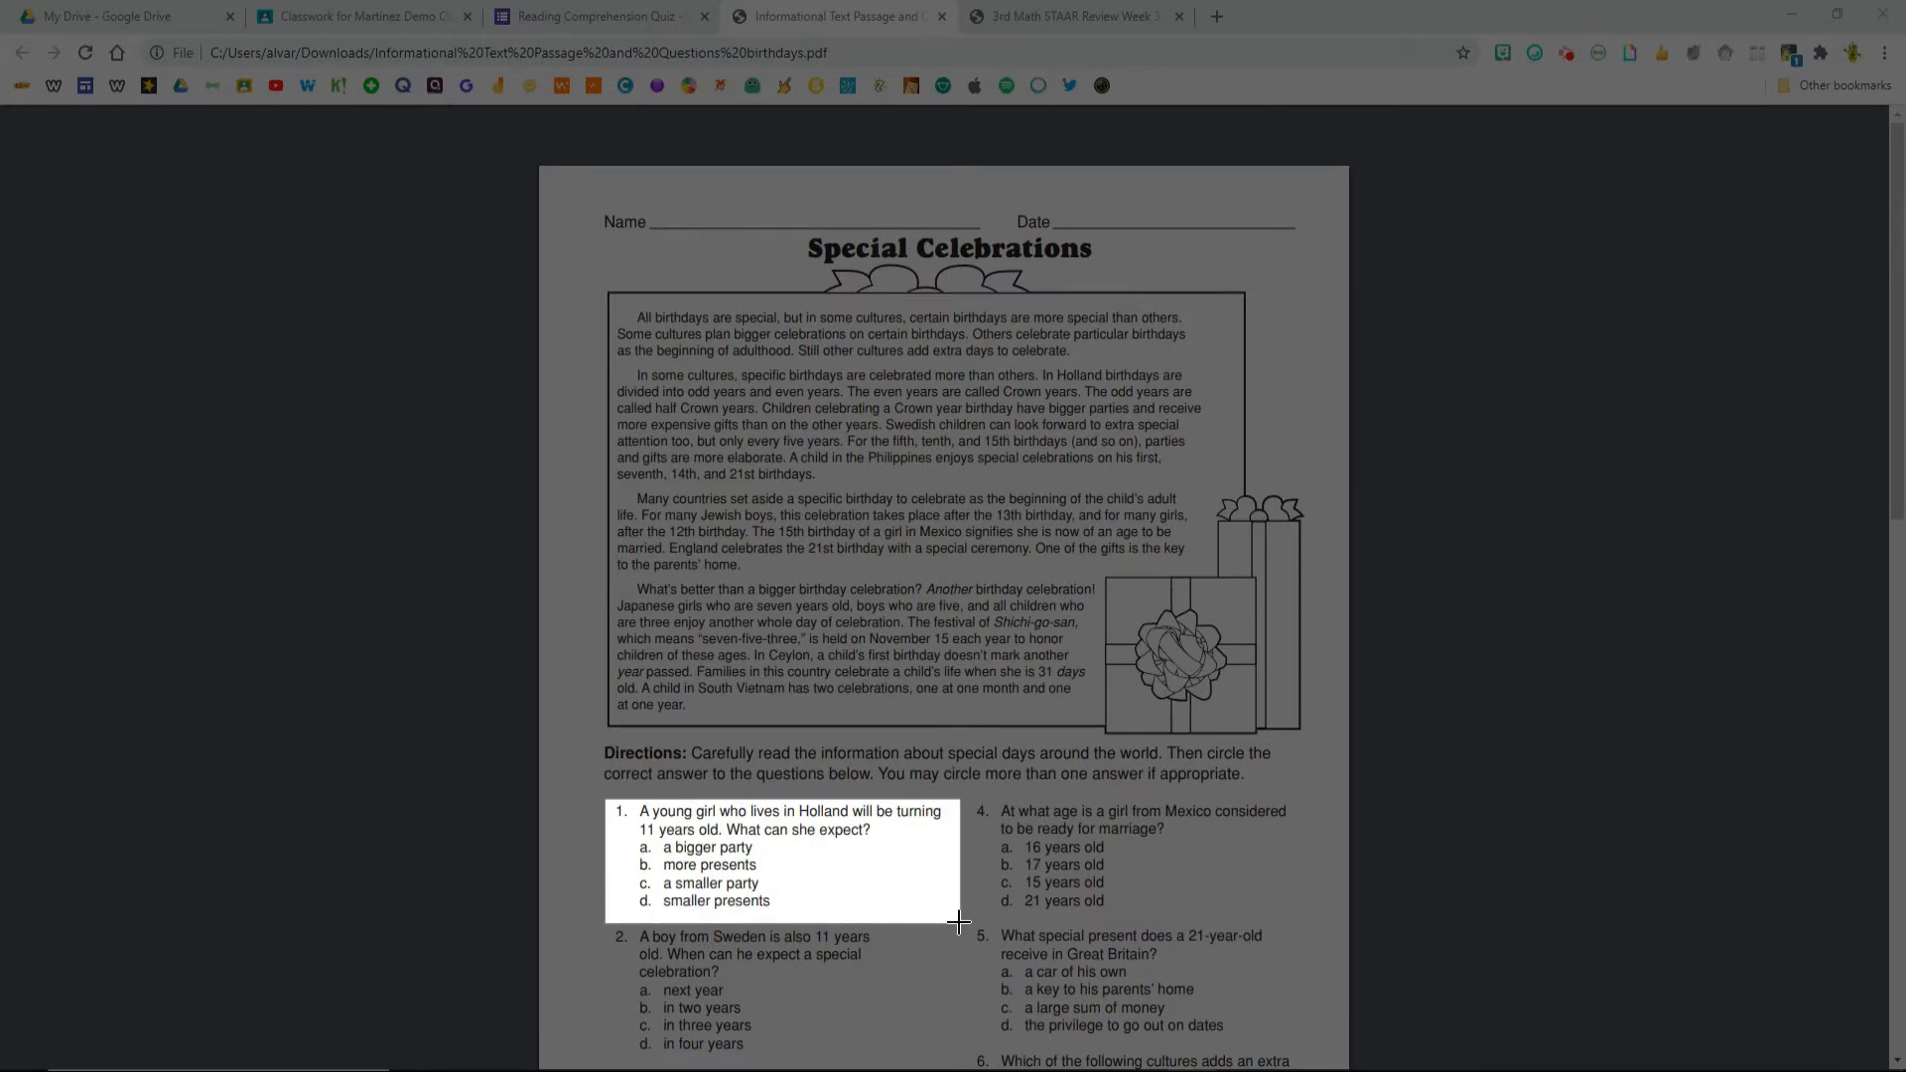
{"action": "left_click_drag", "start_coordinate": [959, 923], "coordinate": [959, 923]}
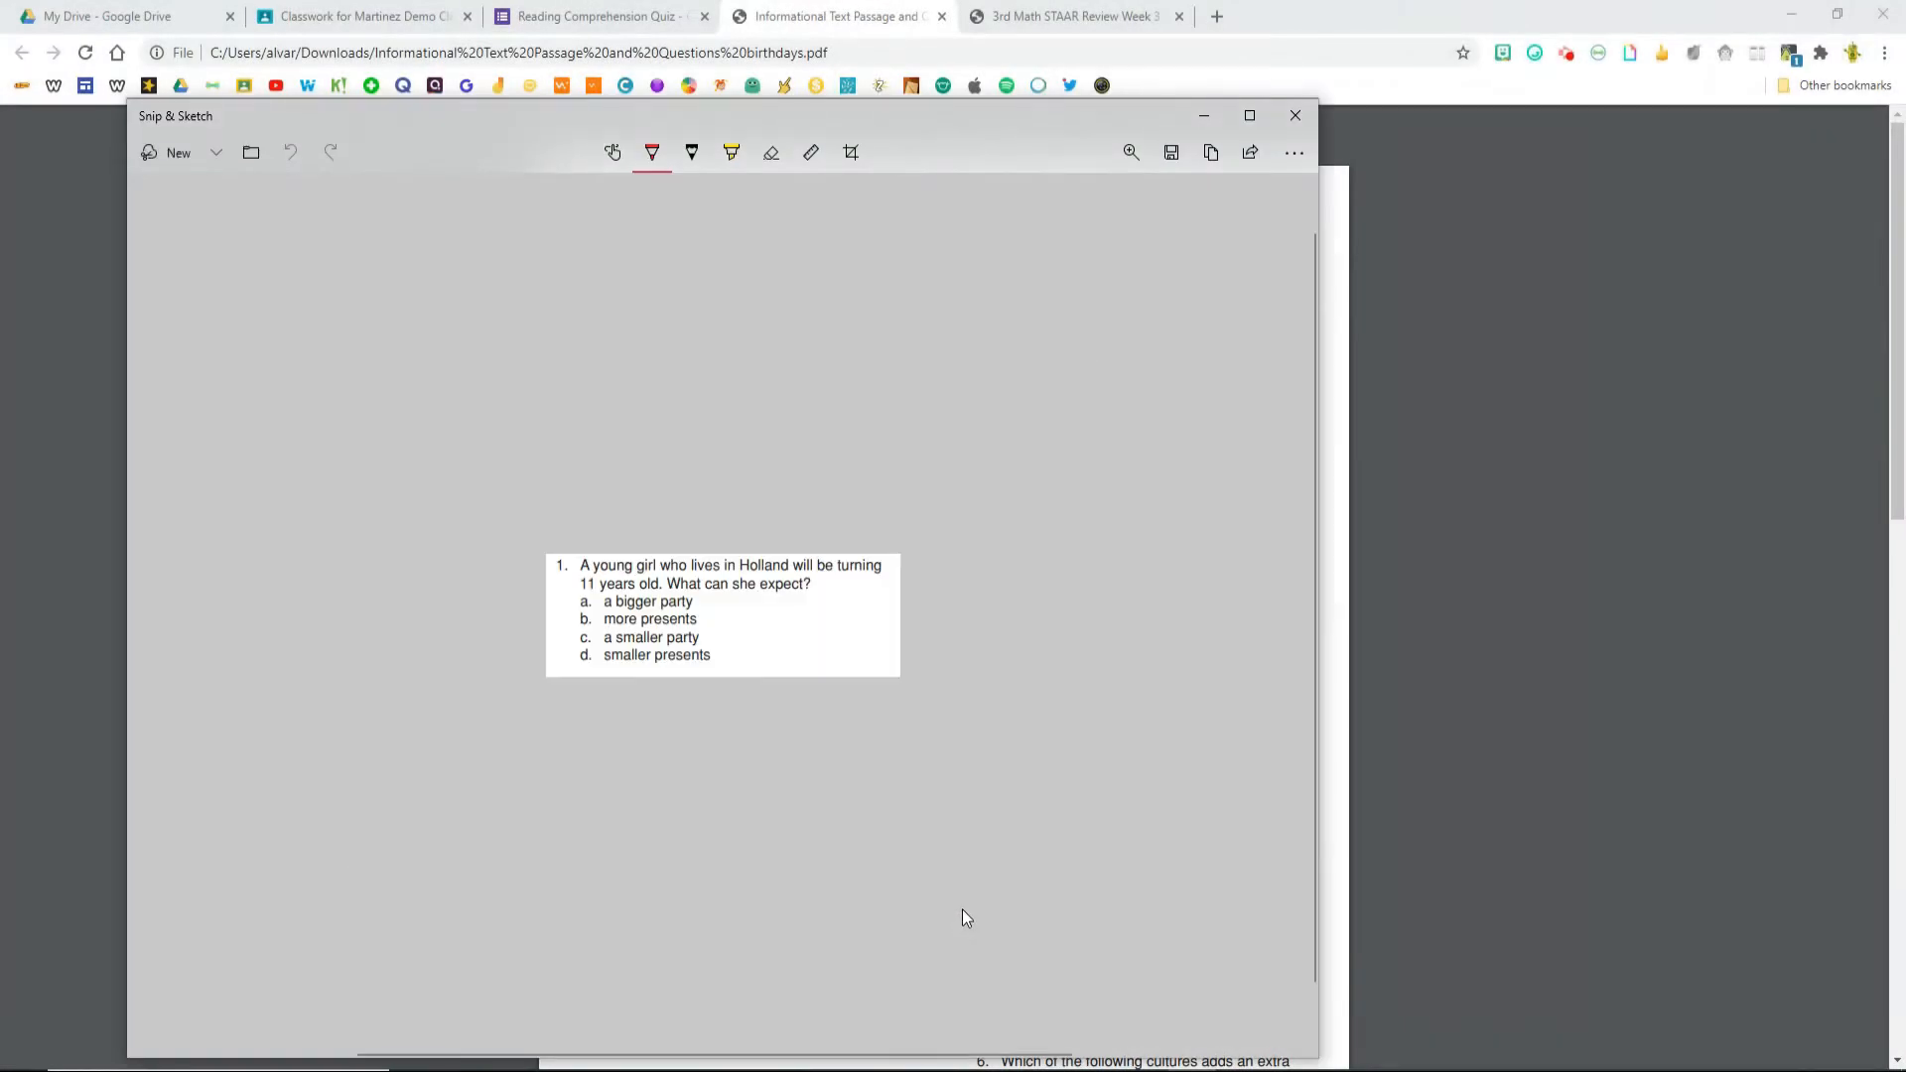
Save the question 1 snip to the Desktop as Q1.png, replacing the existing file
{"action": "left_click", "coordinate": [1173, 154]}
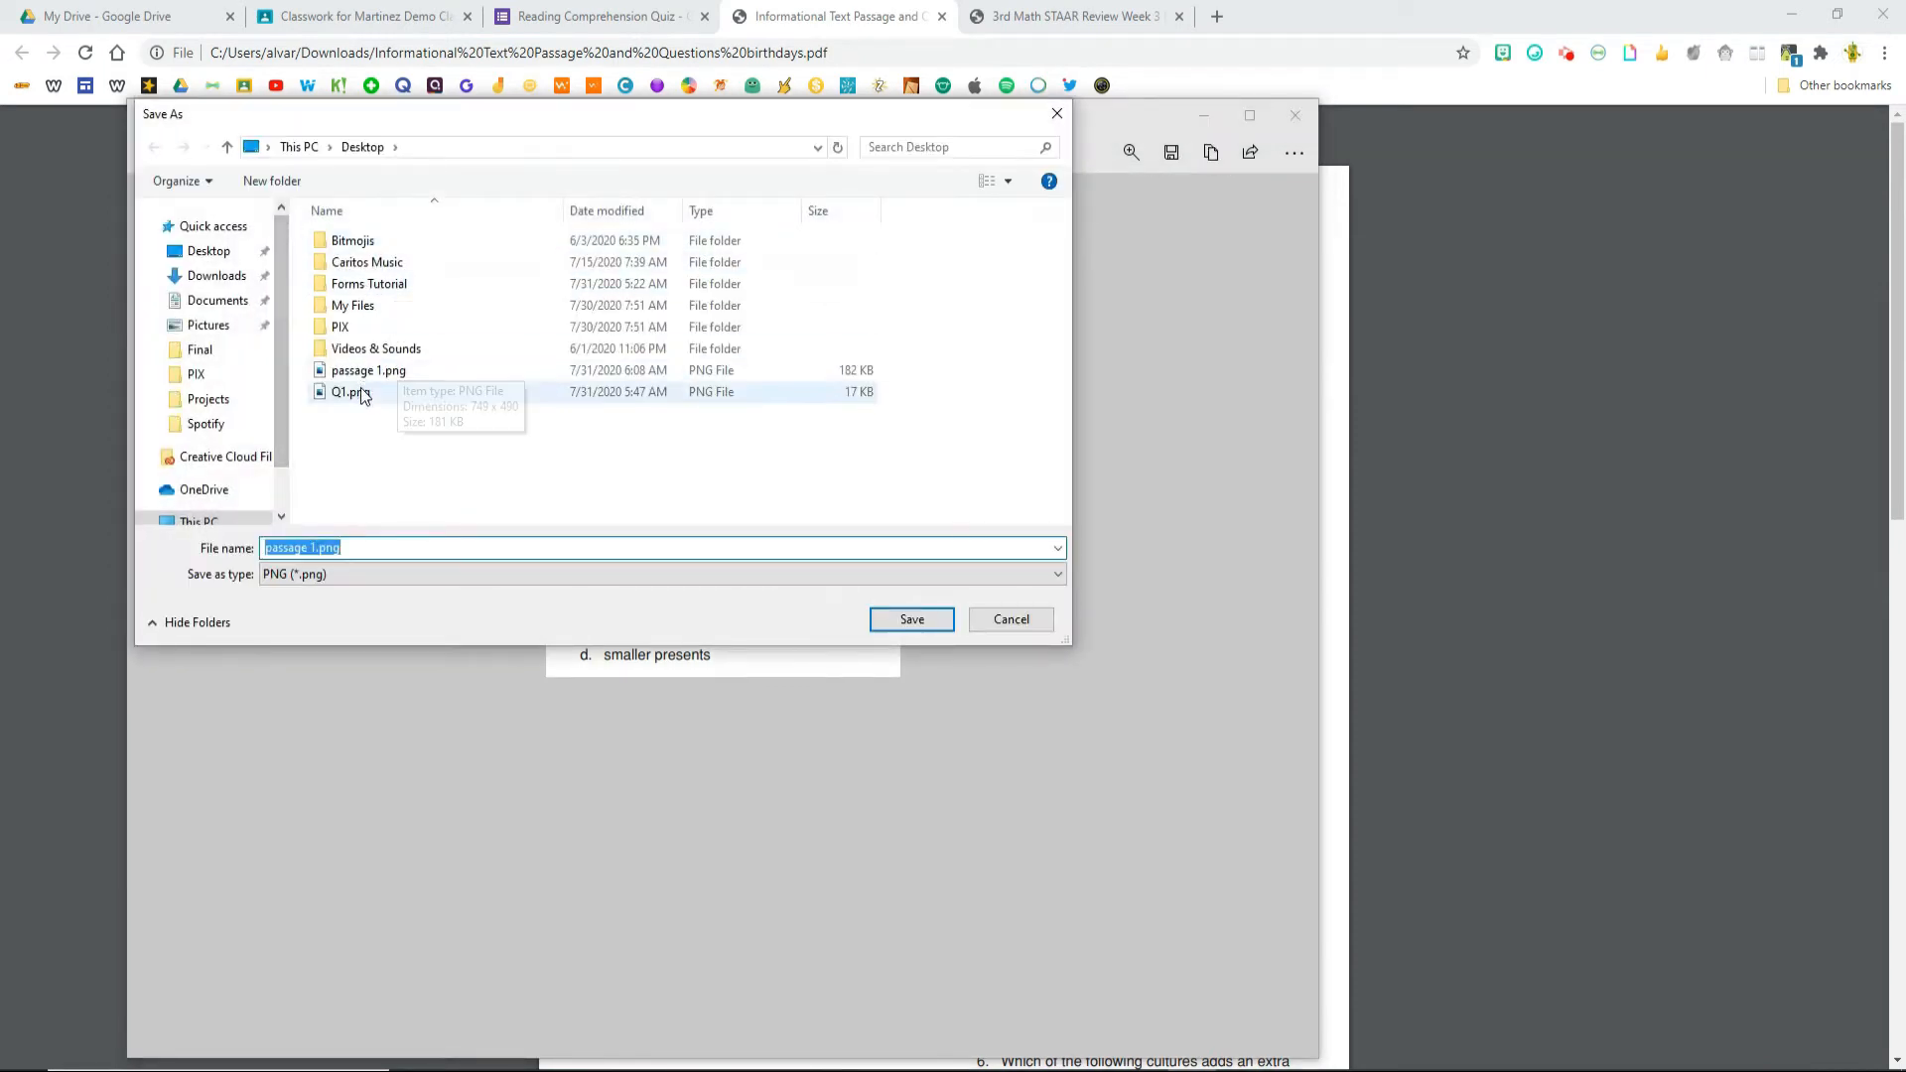
{"action": "left_click", "coordinate": [360, 392]}
{"action": "left_click", "coordinate": [912, 620]}
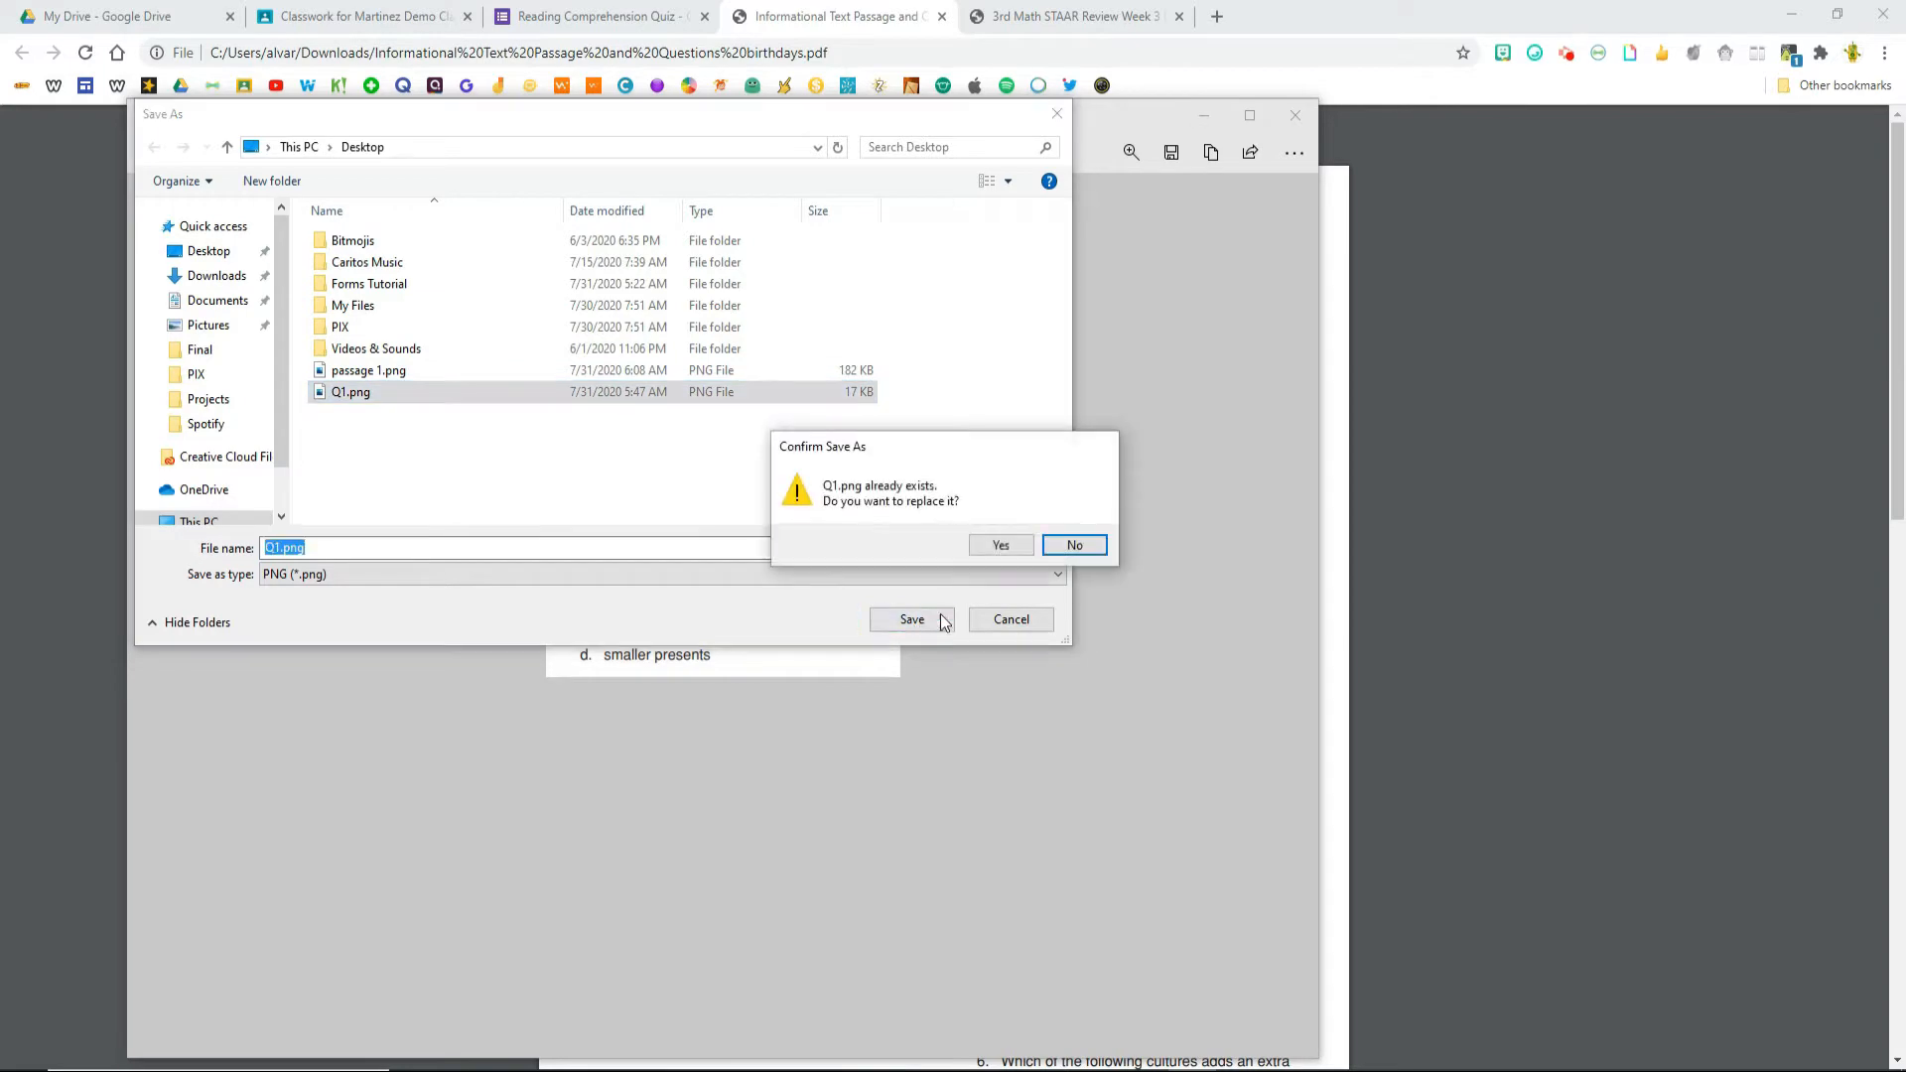
{"action": "left_click", "coordinate": [994, 542]}
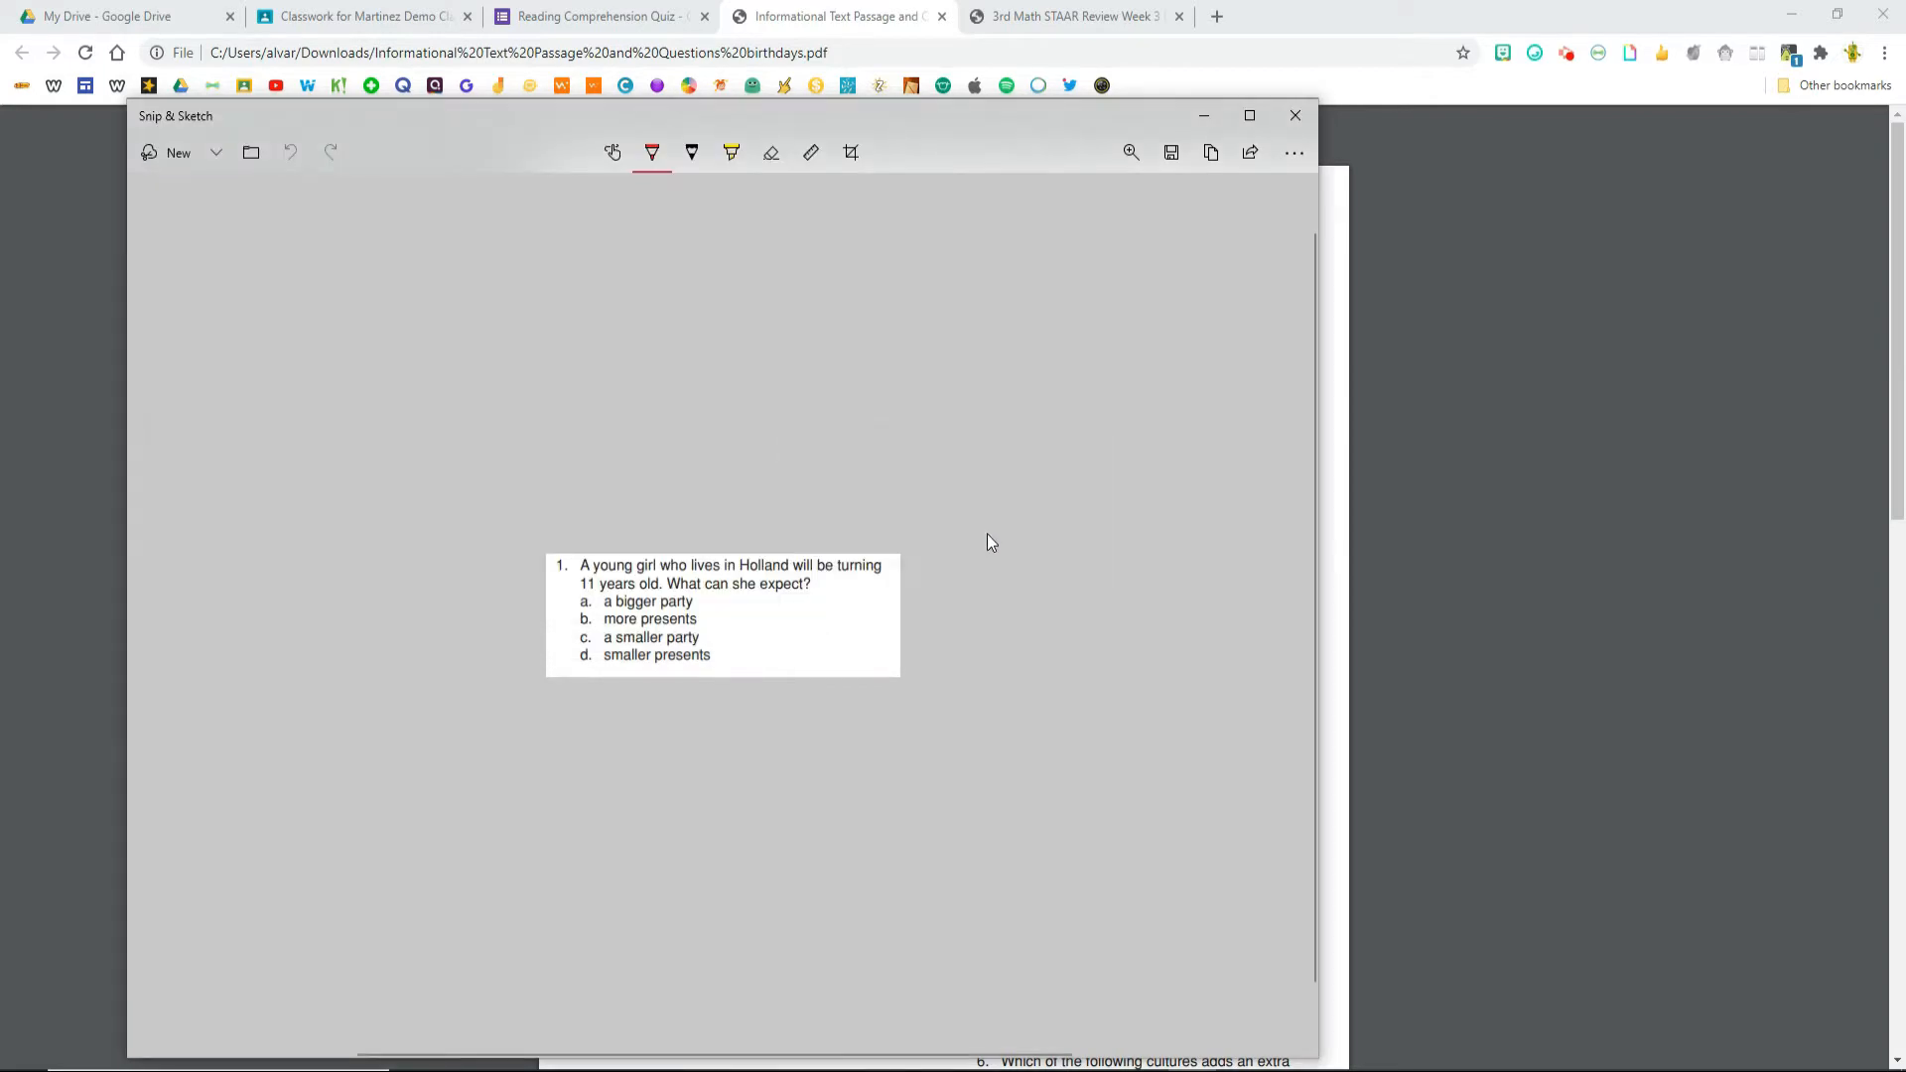
Return to the quiz form and insert Q1.png from the Desktop into the untitled question below the passage
{"action": "left_click", "coordinate": [596, 17]}
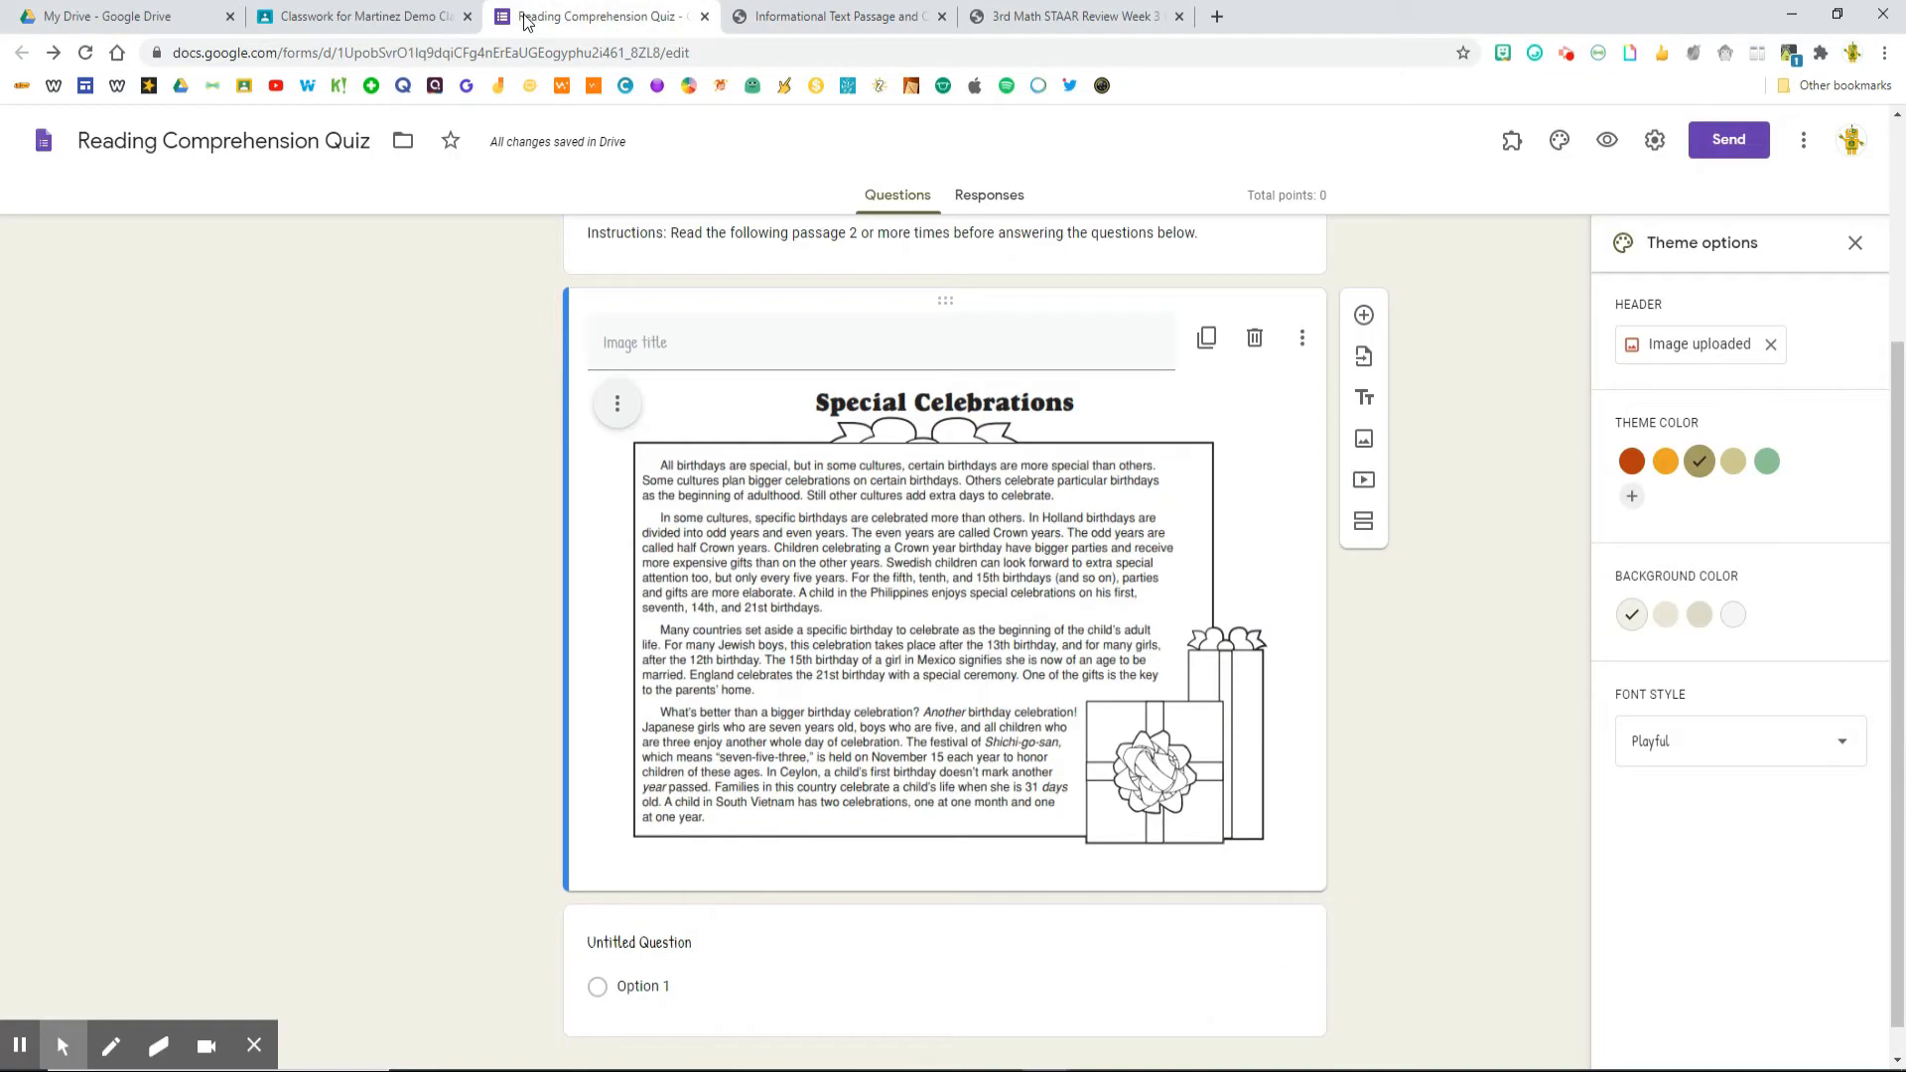
{"action": "scroll", "coordinate": [1036, 833], "scroll_direction": "down", "scroll_amount": 1}
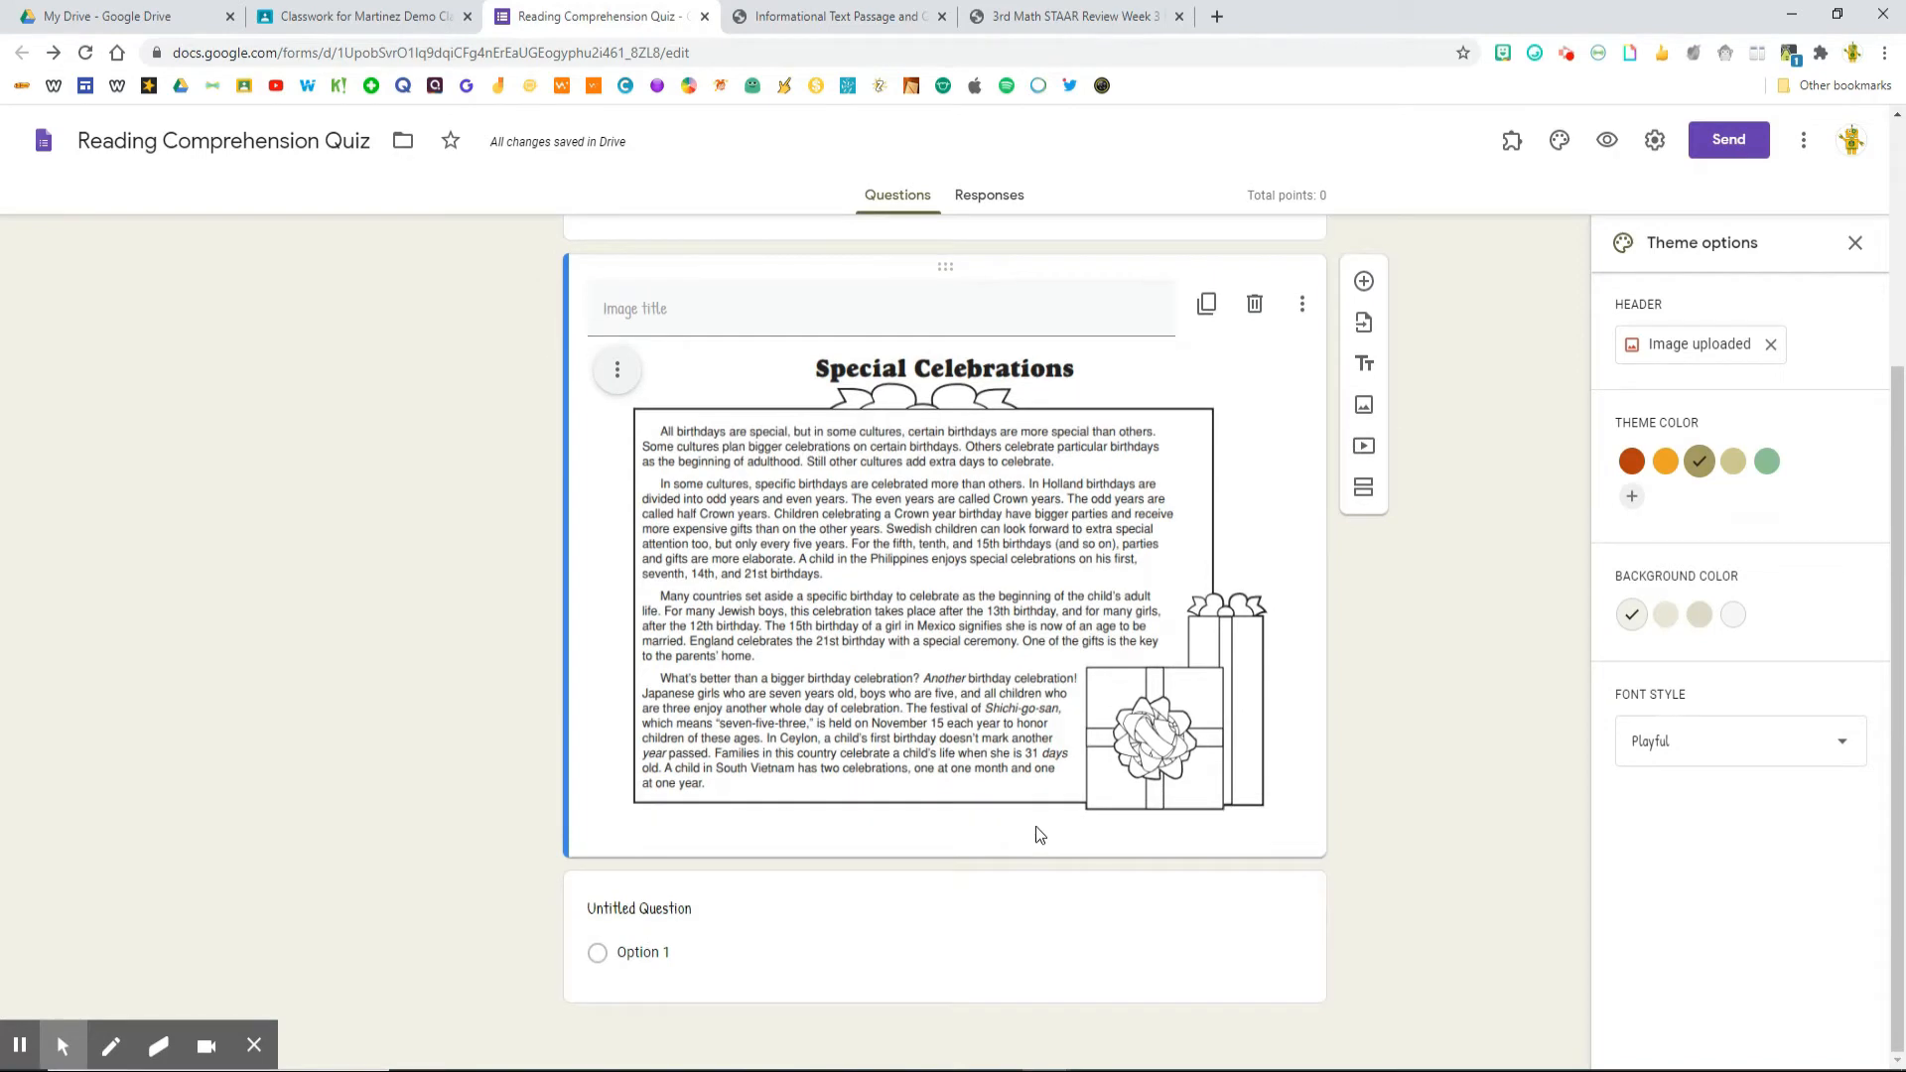
{"action": "left_click", "coordinate": [839, 938]}
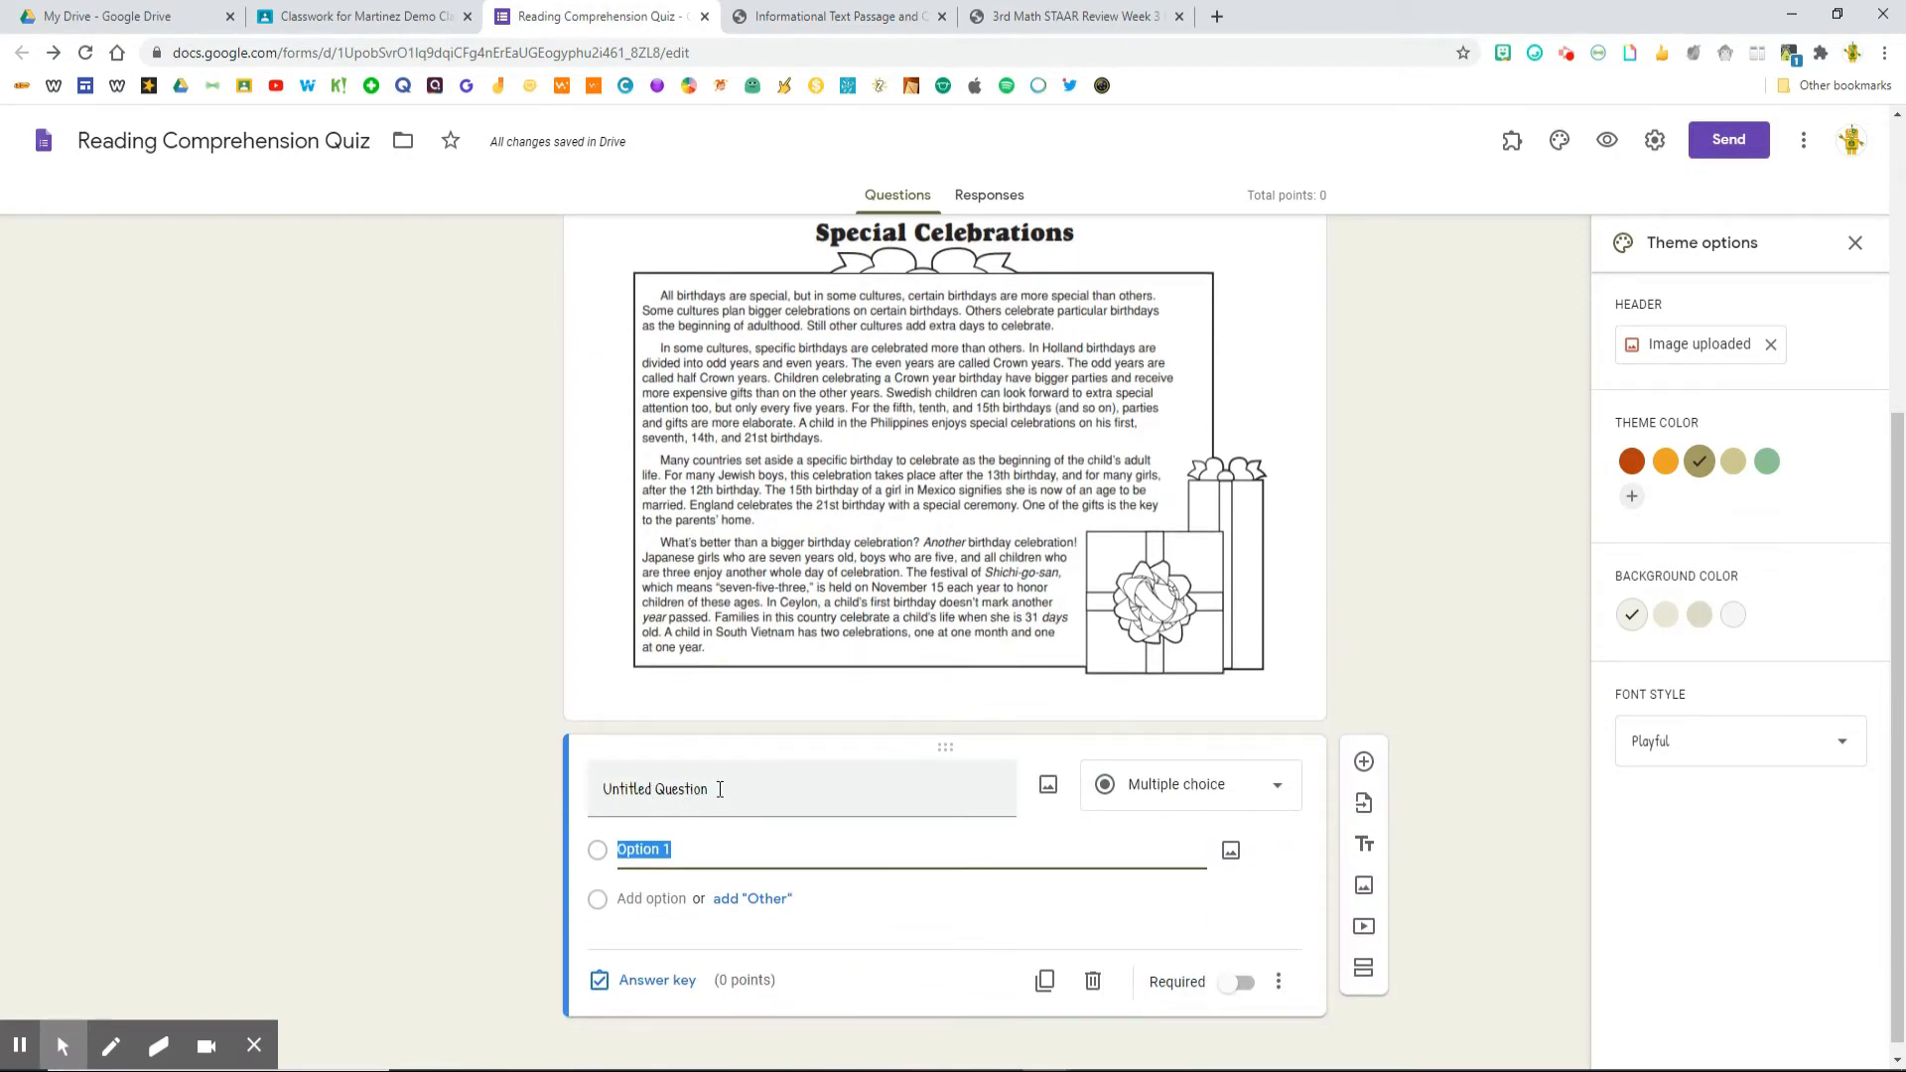
{"action": "left_click", "coordinate": [1048, 787]}
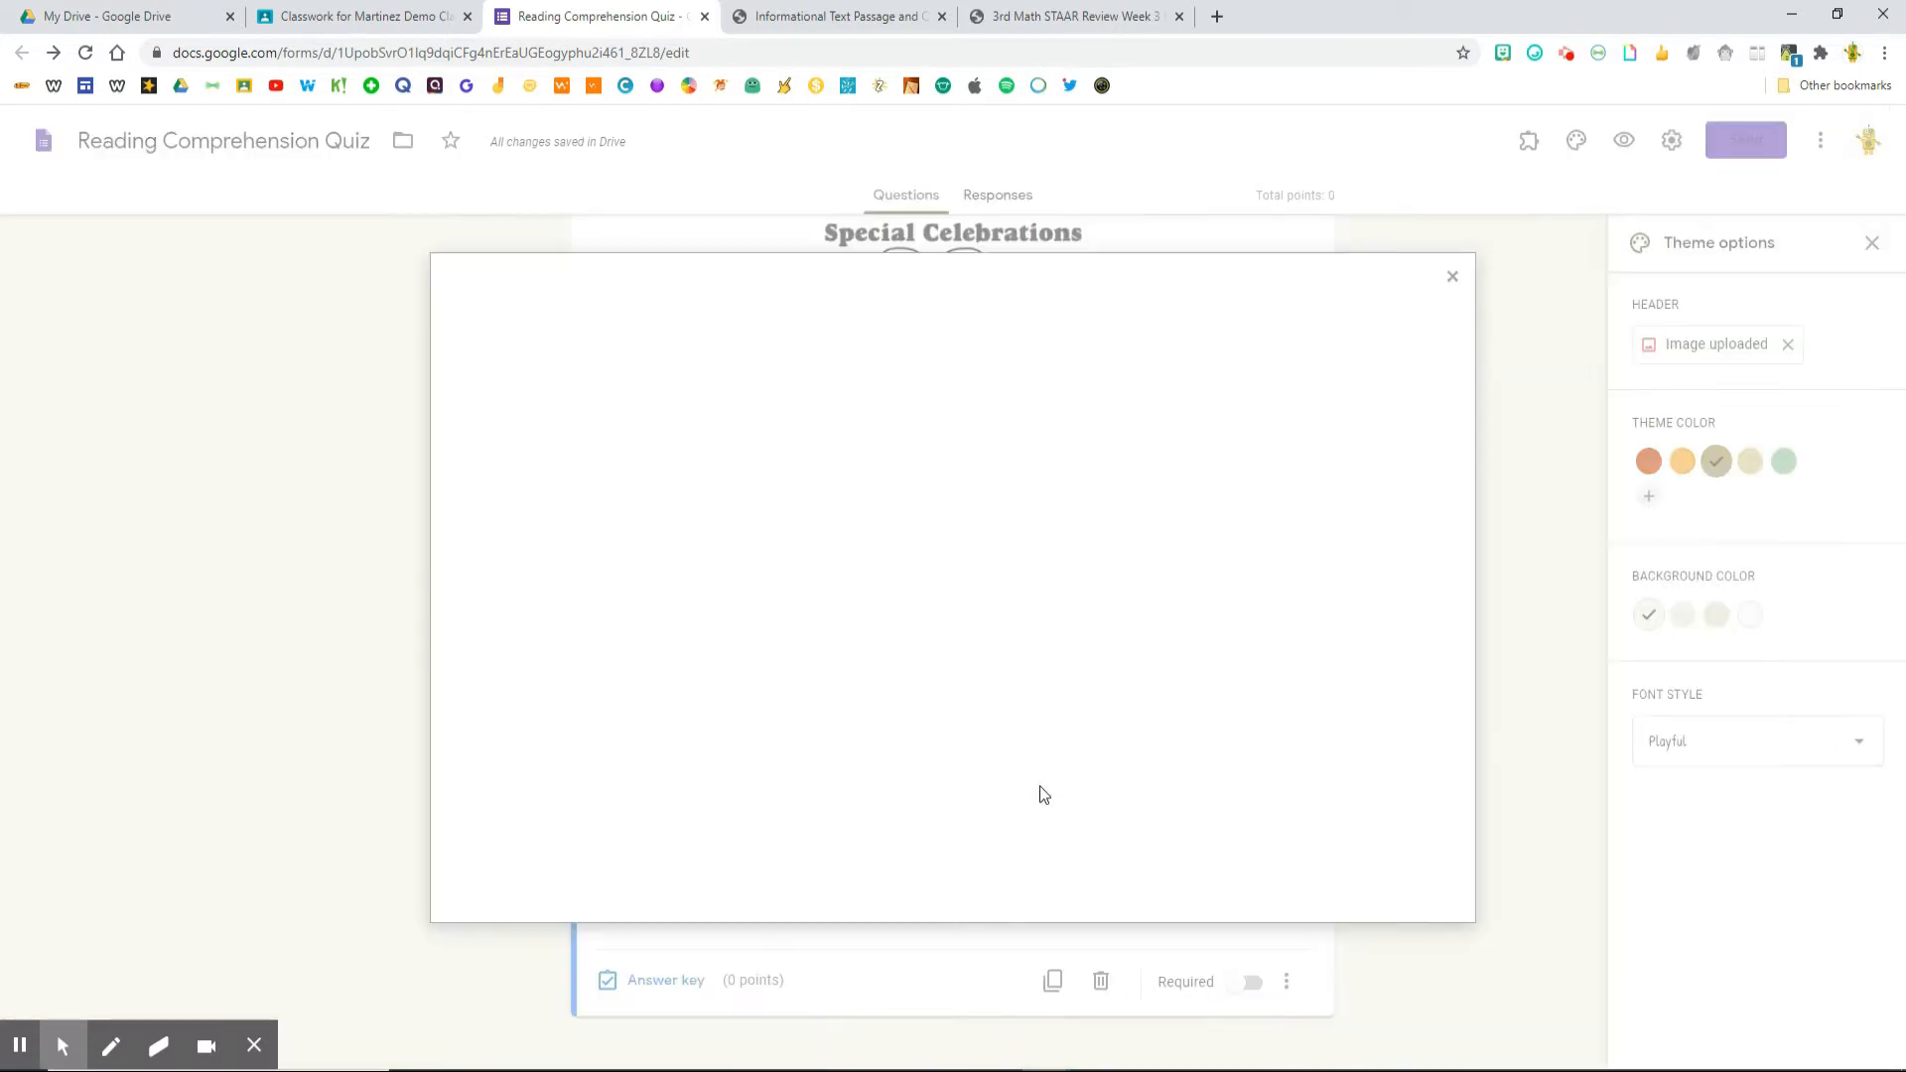
{"action": "left_click", "coordinate": [953, 716]}
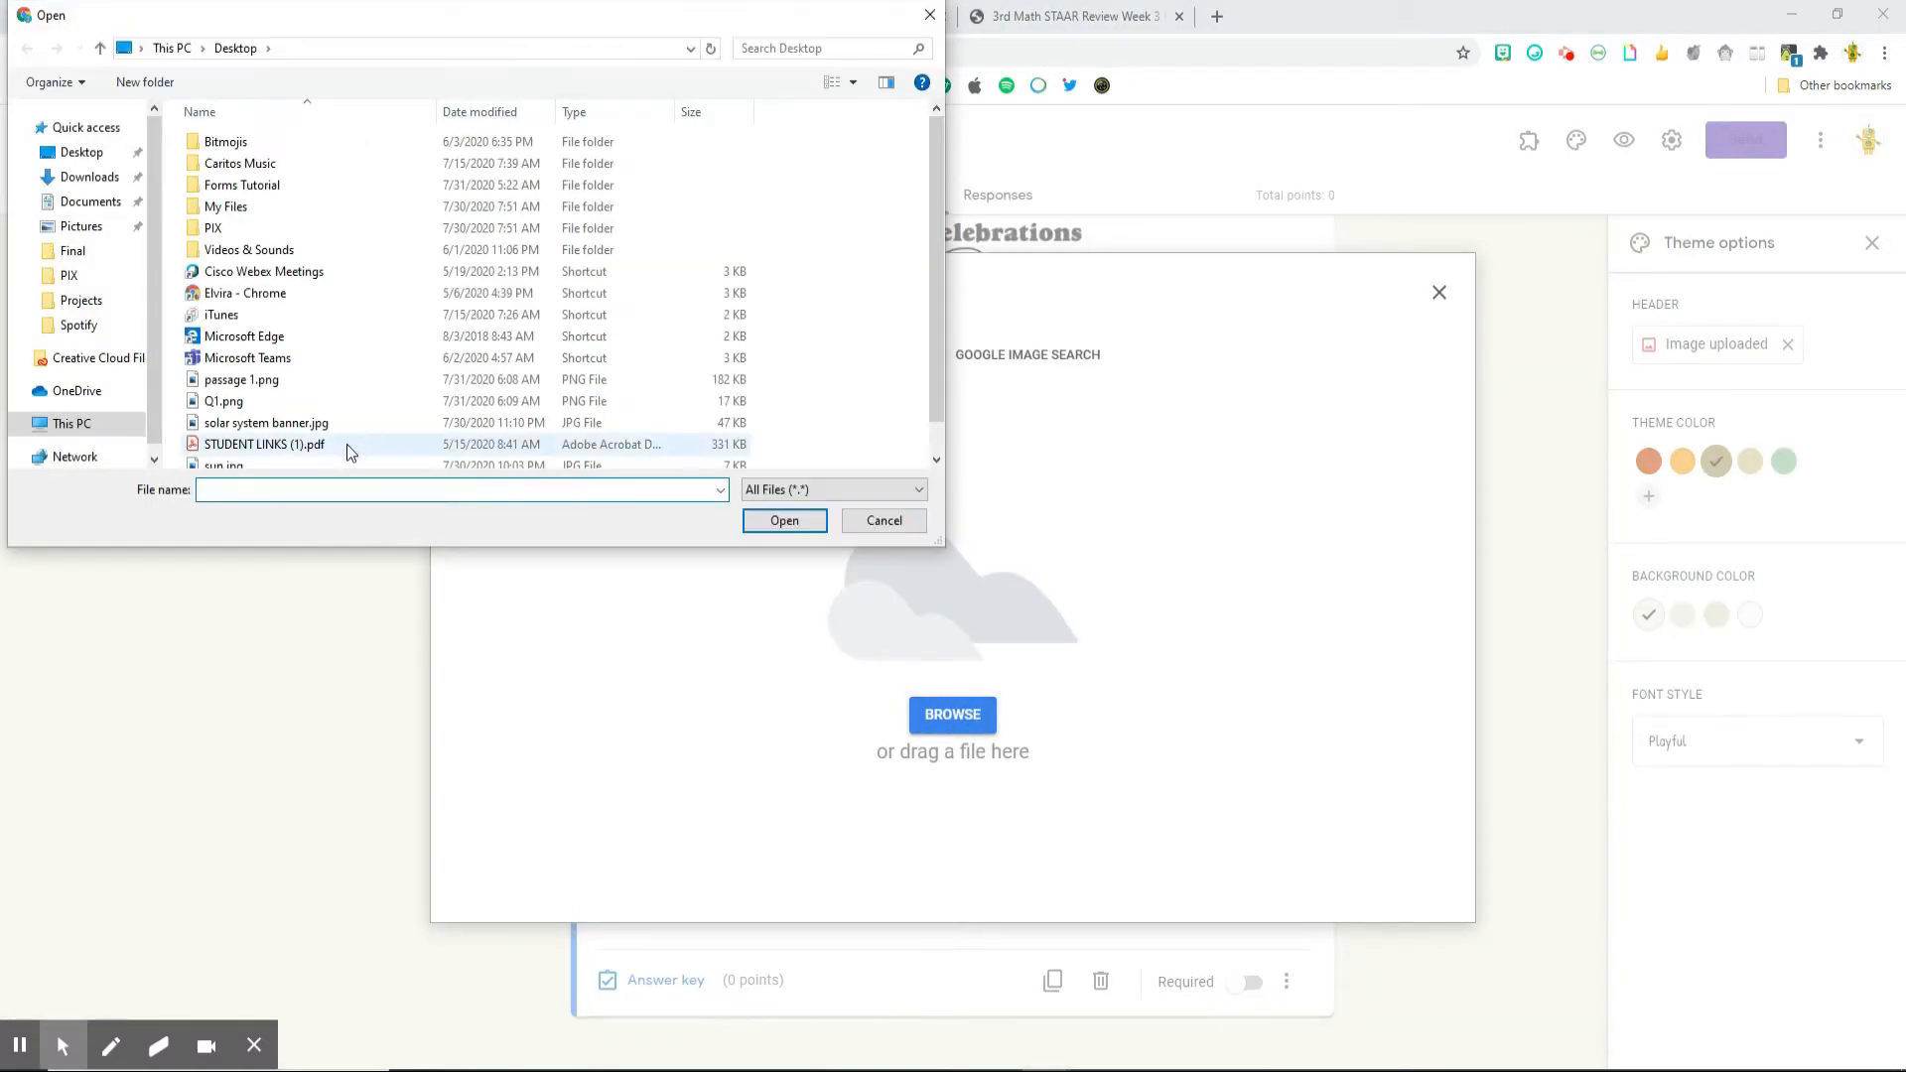
{"action": "left_click", "coordinate": [231, 403]}
{"action": "double_click", "coordinate": [235, 411]}
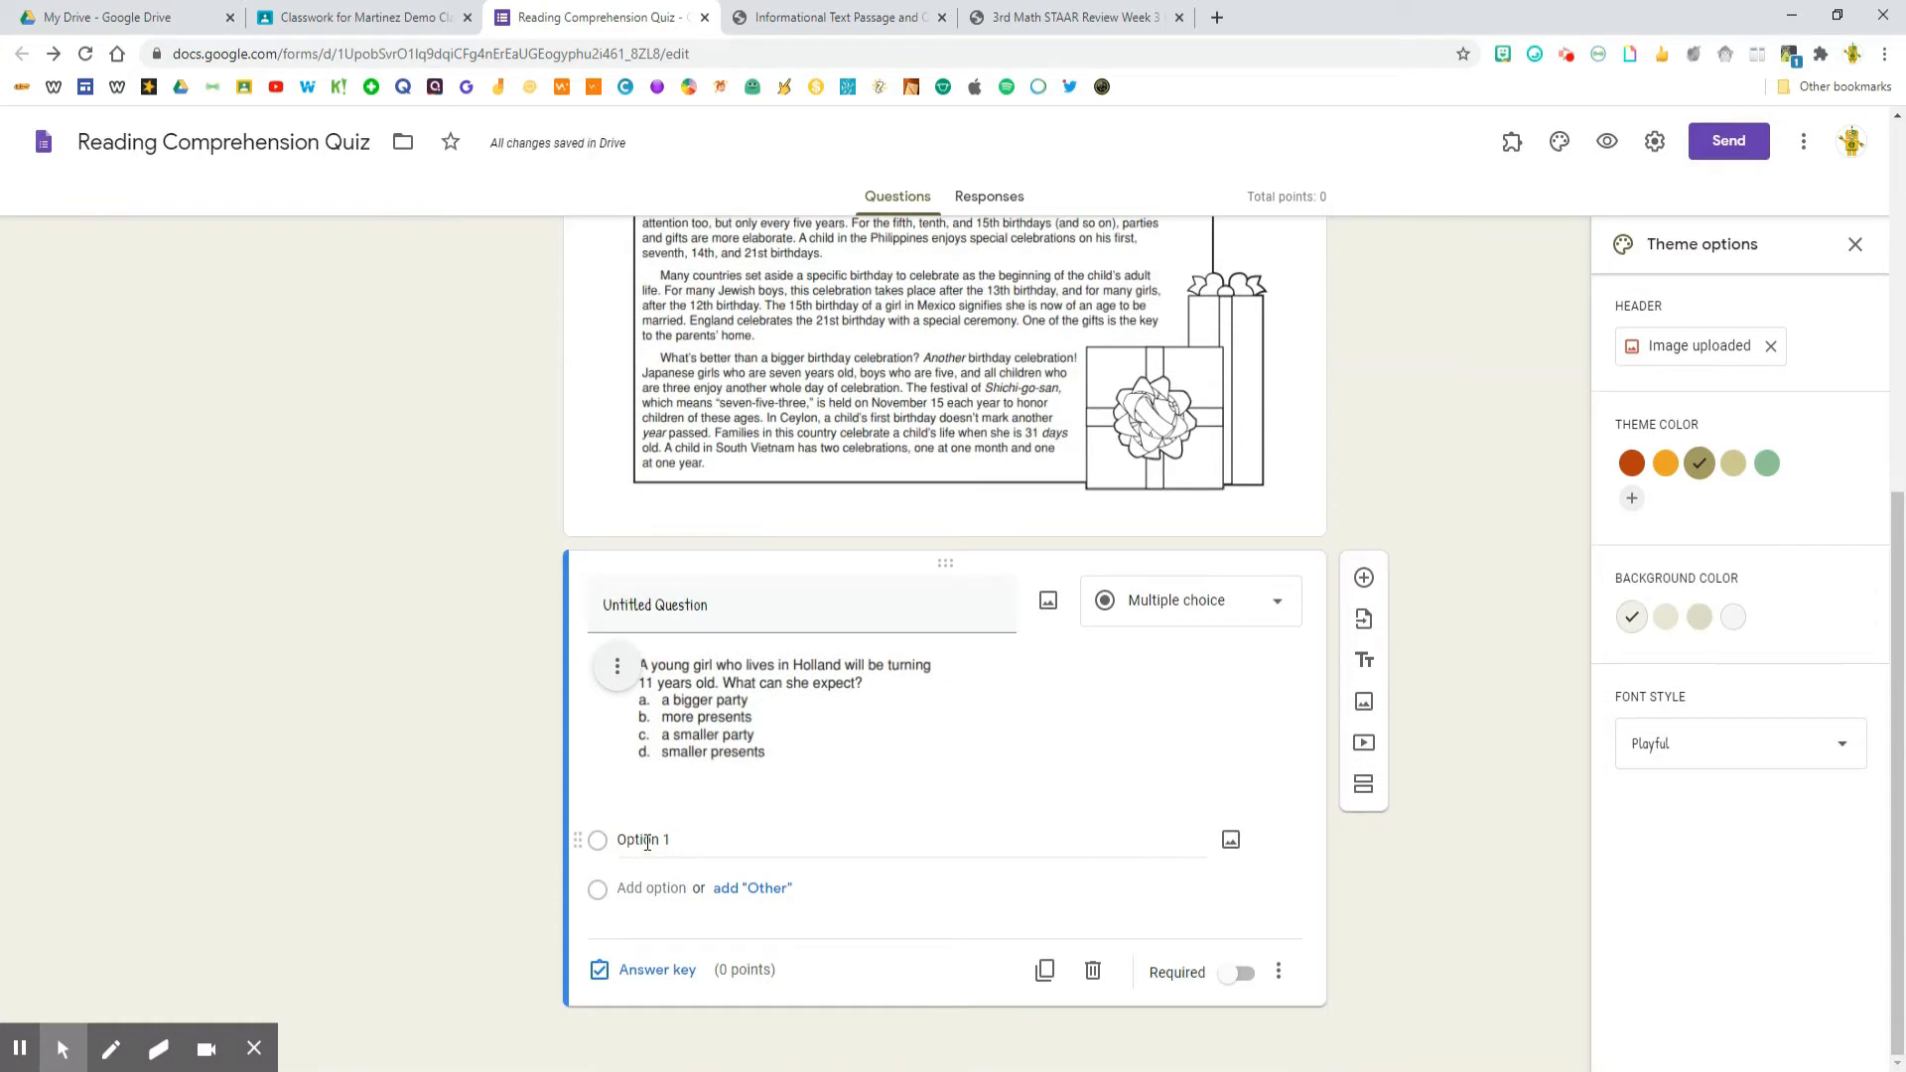
Give the Holland question the answer options a, b, c and d, and make it required
{"action": "left_click", "coordinate": [647, 842]}
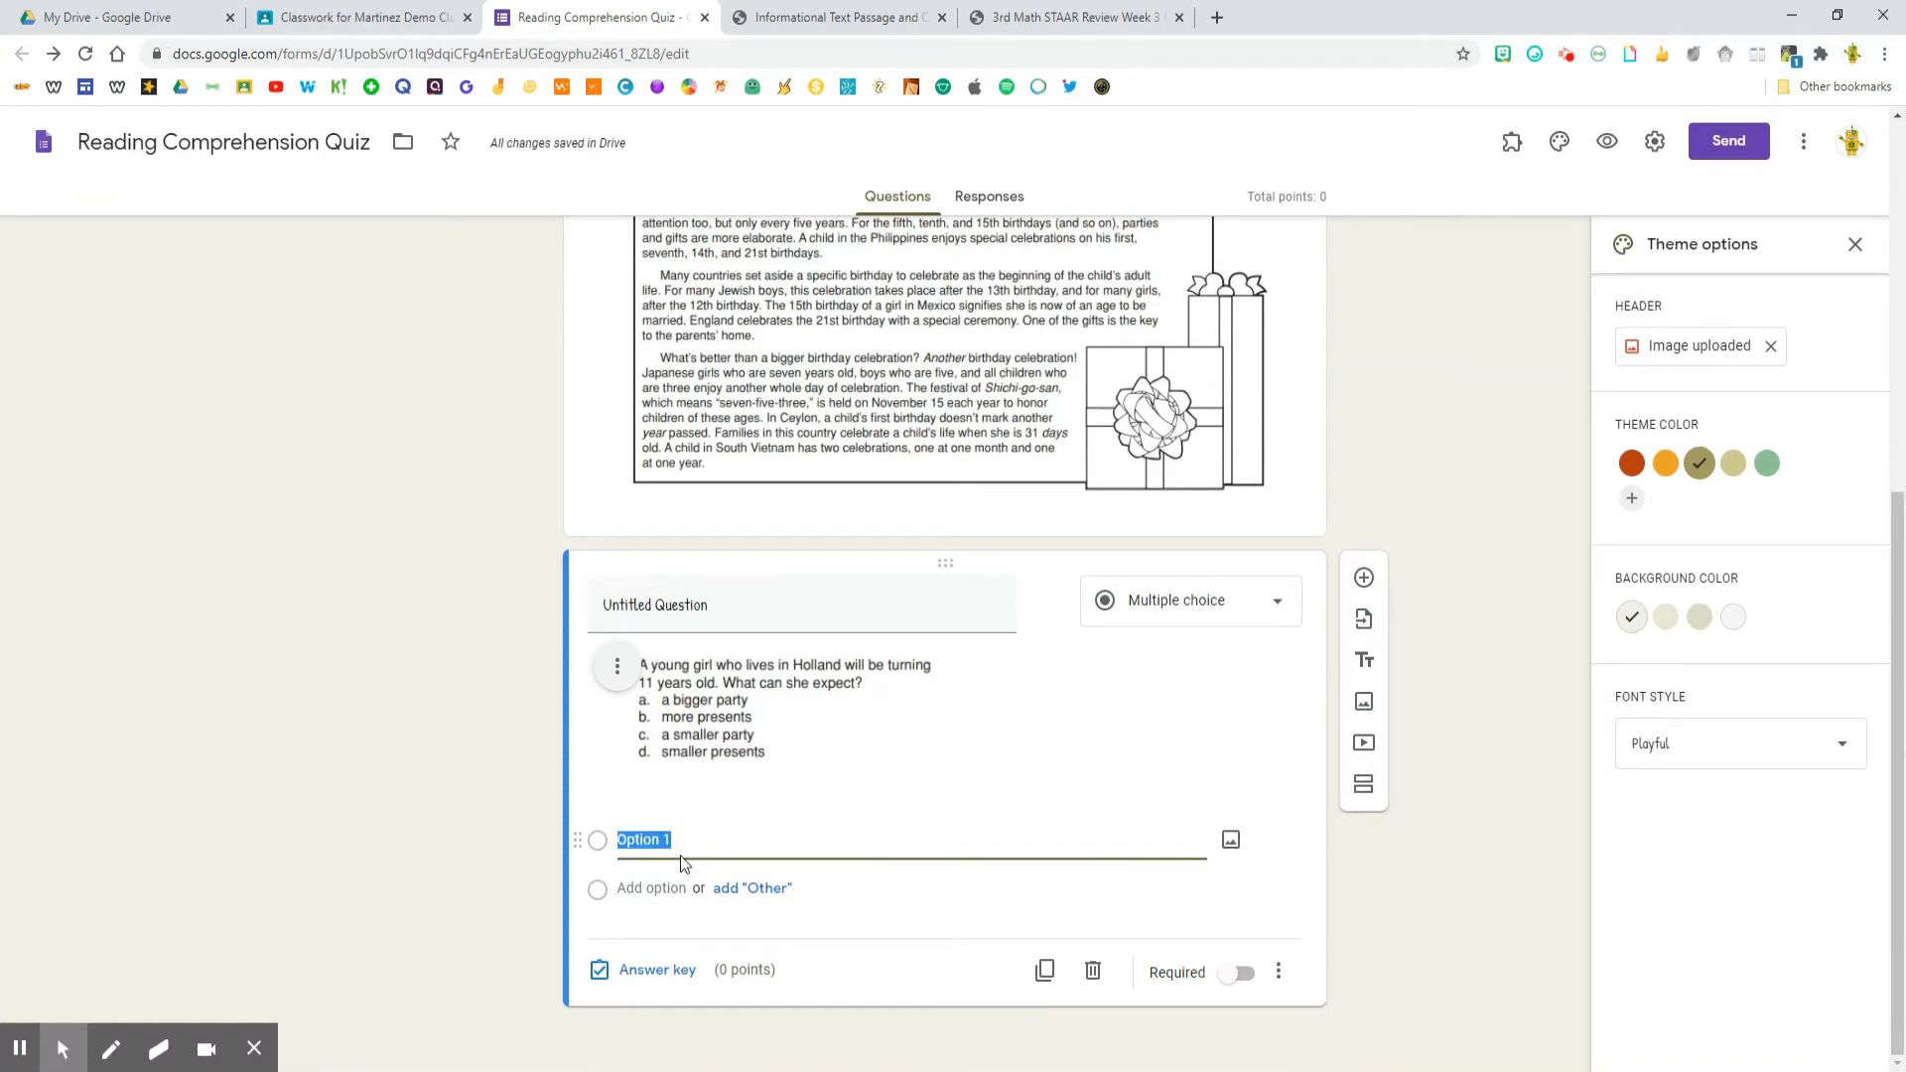
{"action": "type", "text": "a"}
{"action": "key", "text": "Return"}
{"action": "type", "text": "b"}
{"action": "key", "text": "Return"}
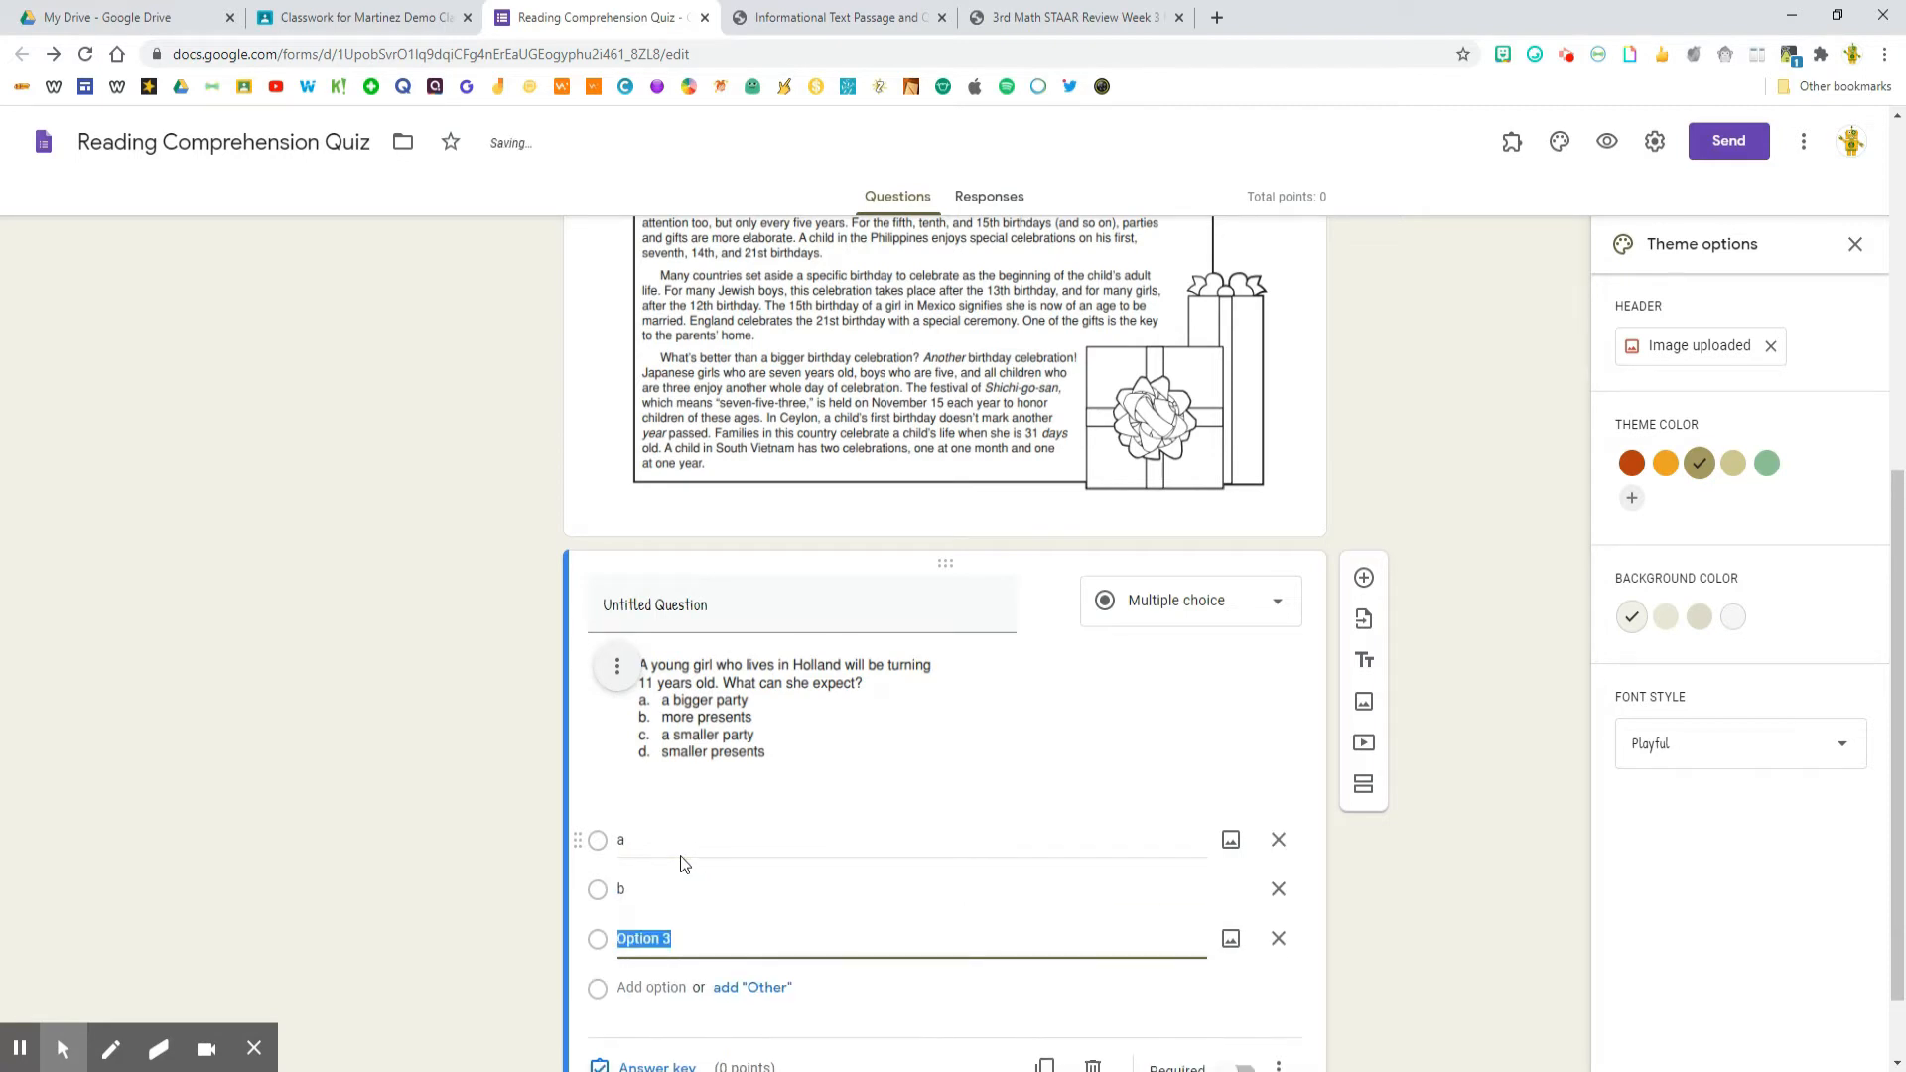
{"action": "type", "text": "c"}
{"action": "key", "text": "Return"}
{"action": "type", "text": "d"}
{"action": "scroll", "coordinate": [1233, 961], "scroll_direction": "down", "scroll_amount": 2}
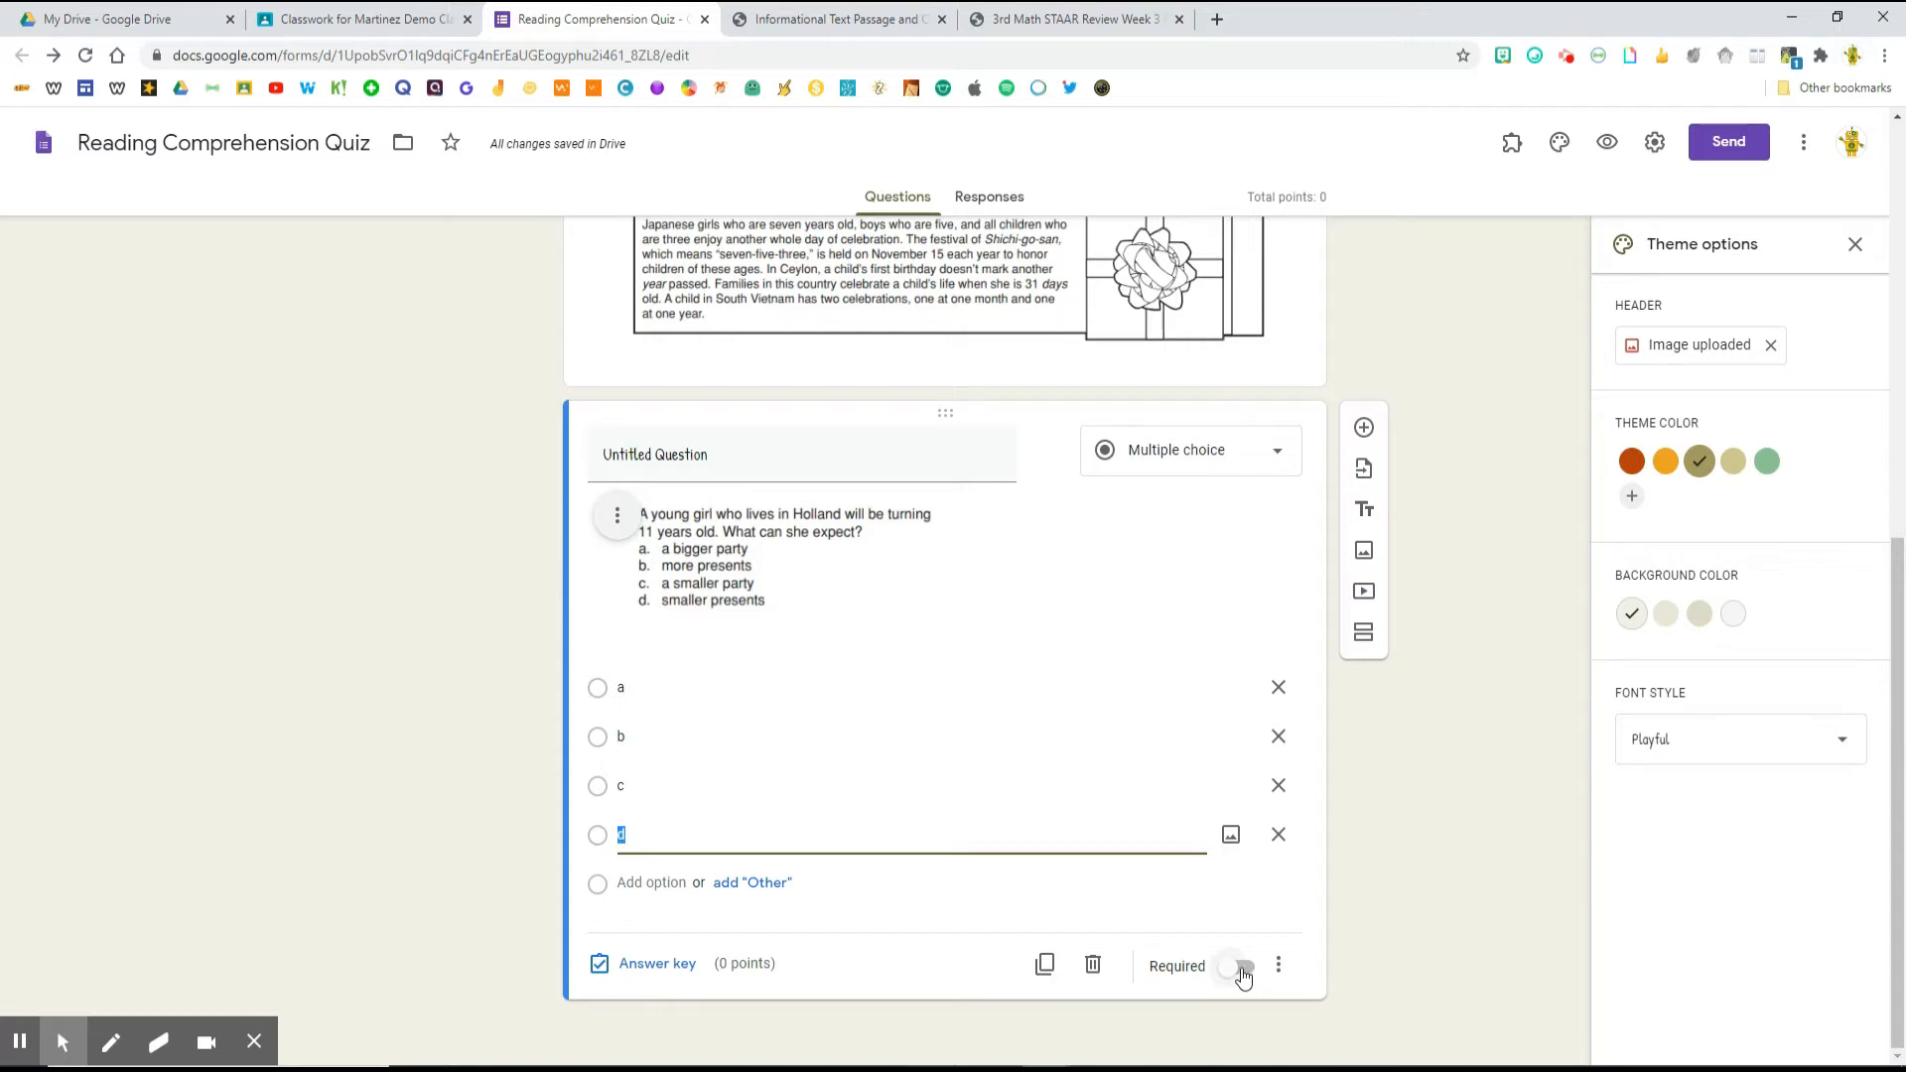
{"action": "left_click", "coordinate": [1241, 968]}
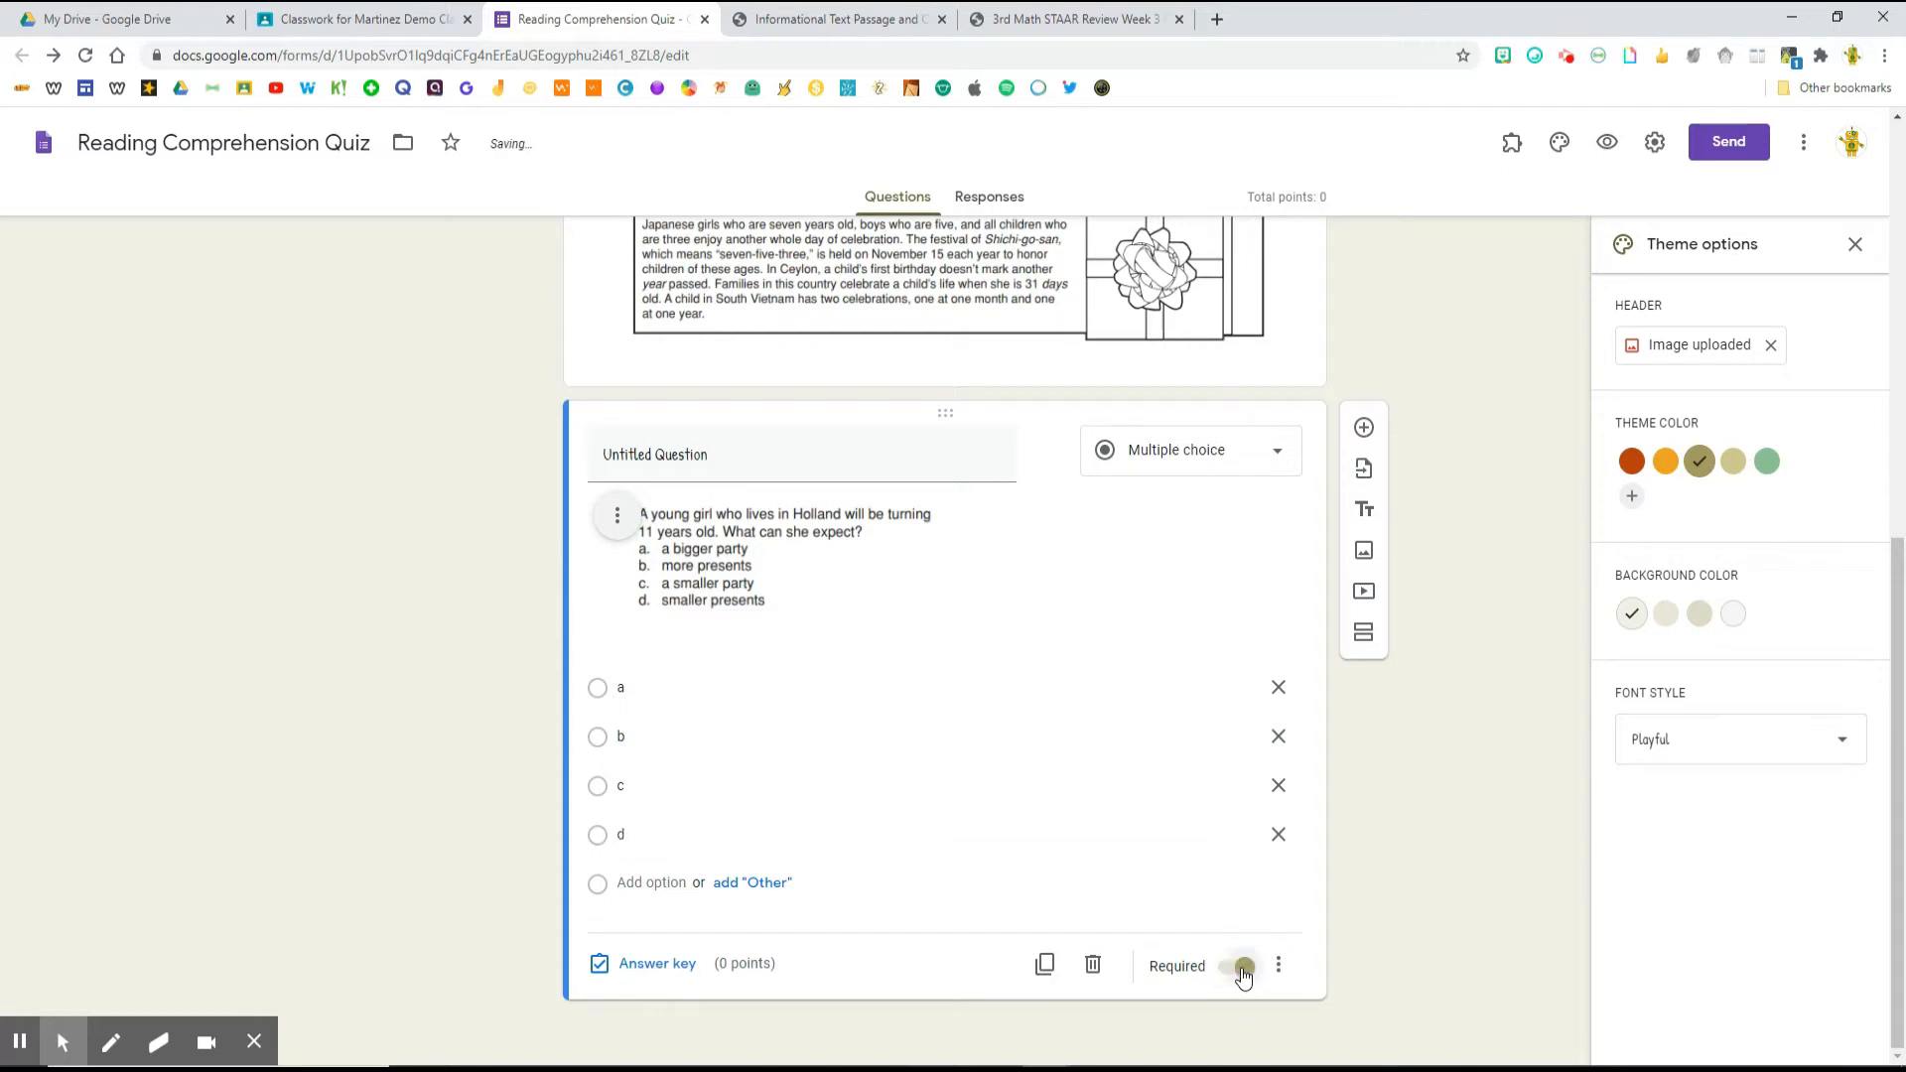
Set the Holland question's answer key to 1 point with both c and d as correct answers
{"action": "left_click", "coordinate": [645, 968]}
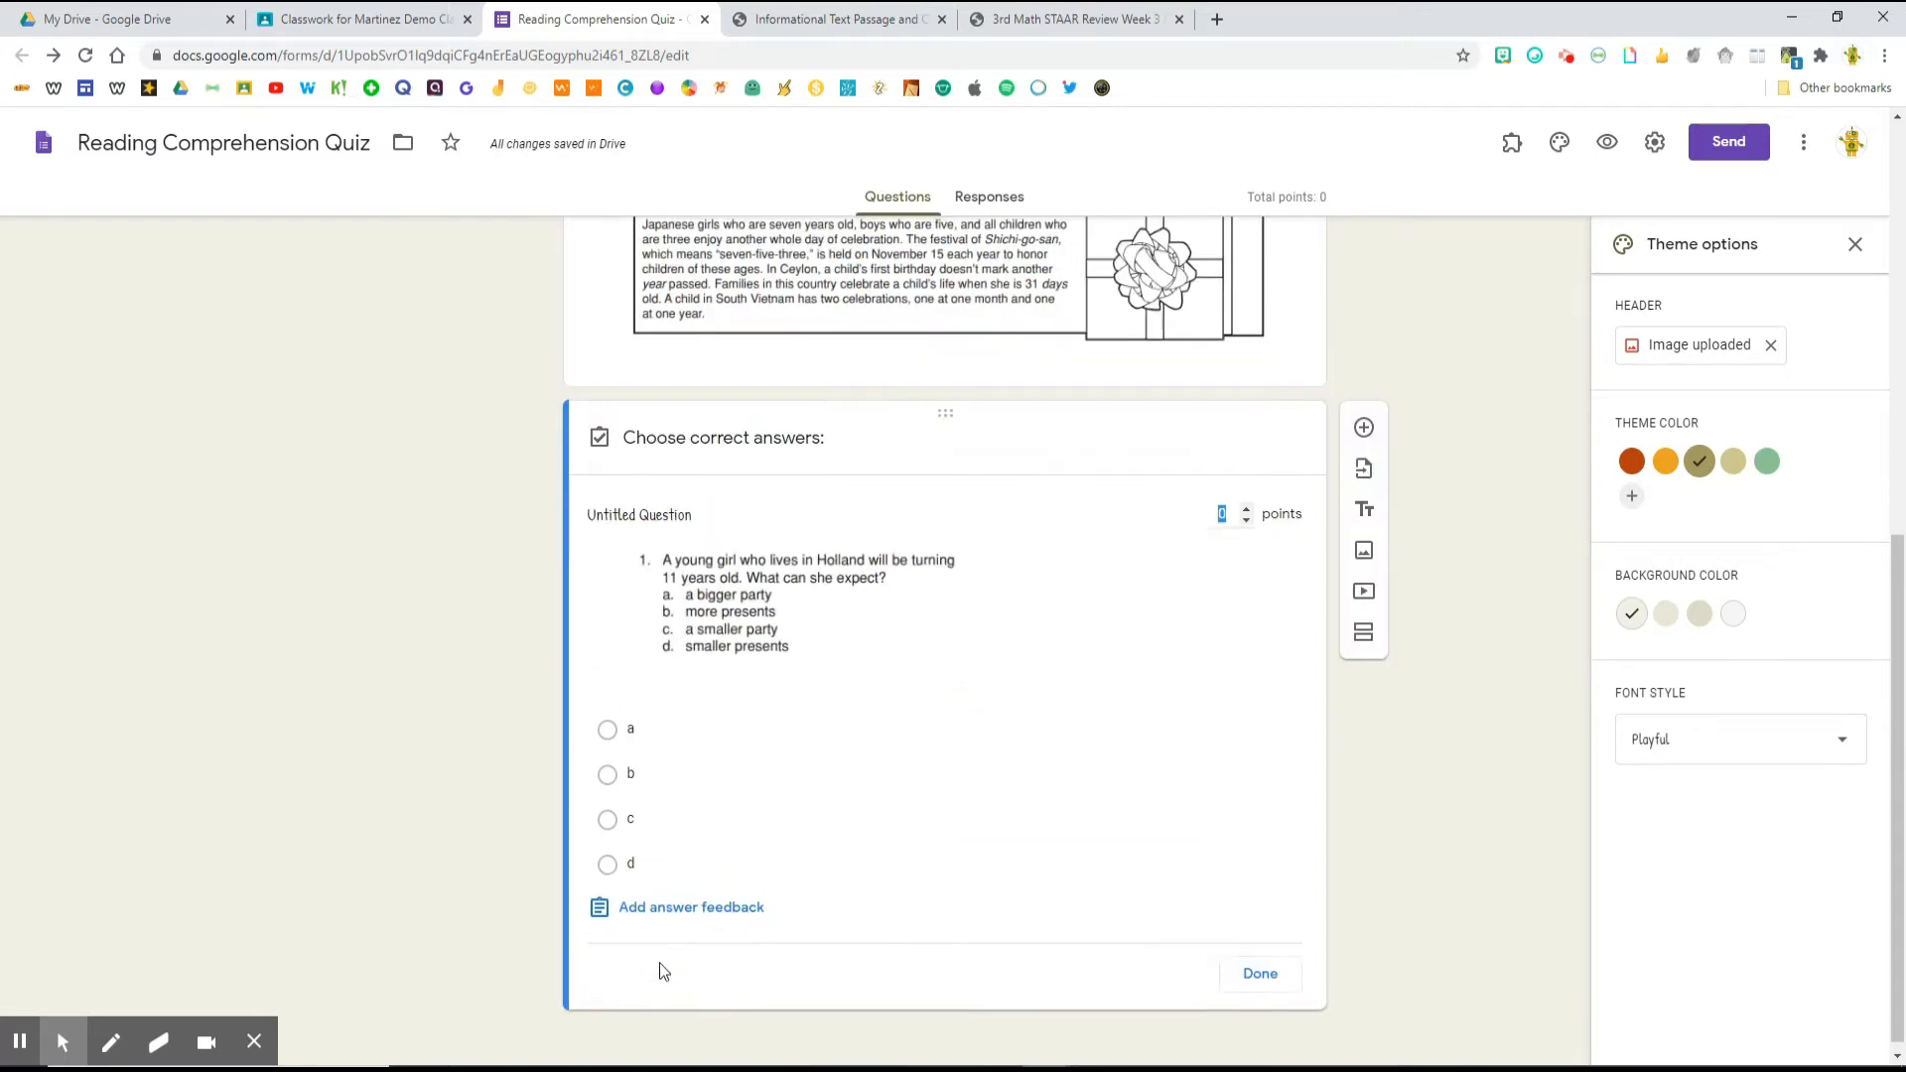
{"action": "left_click", "coordinate": [1247, 513]}
{"action": "left_click", "coordinate": [610, 824]}
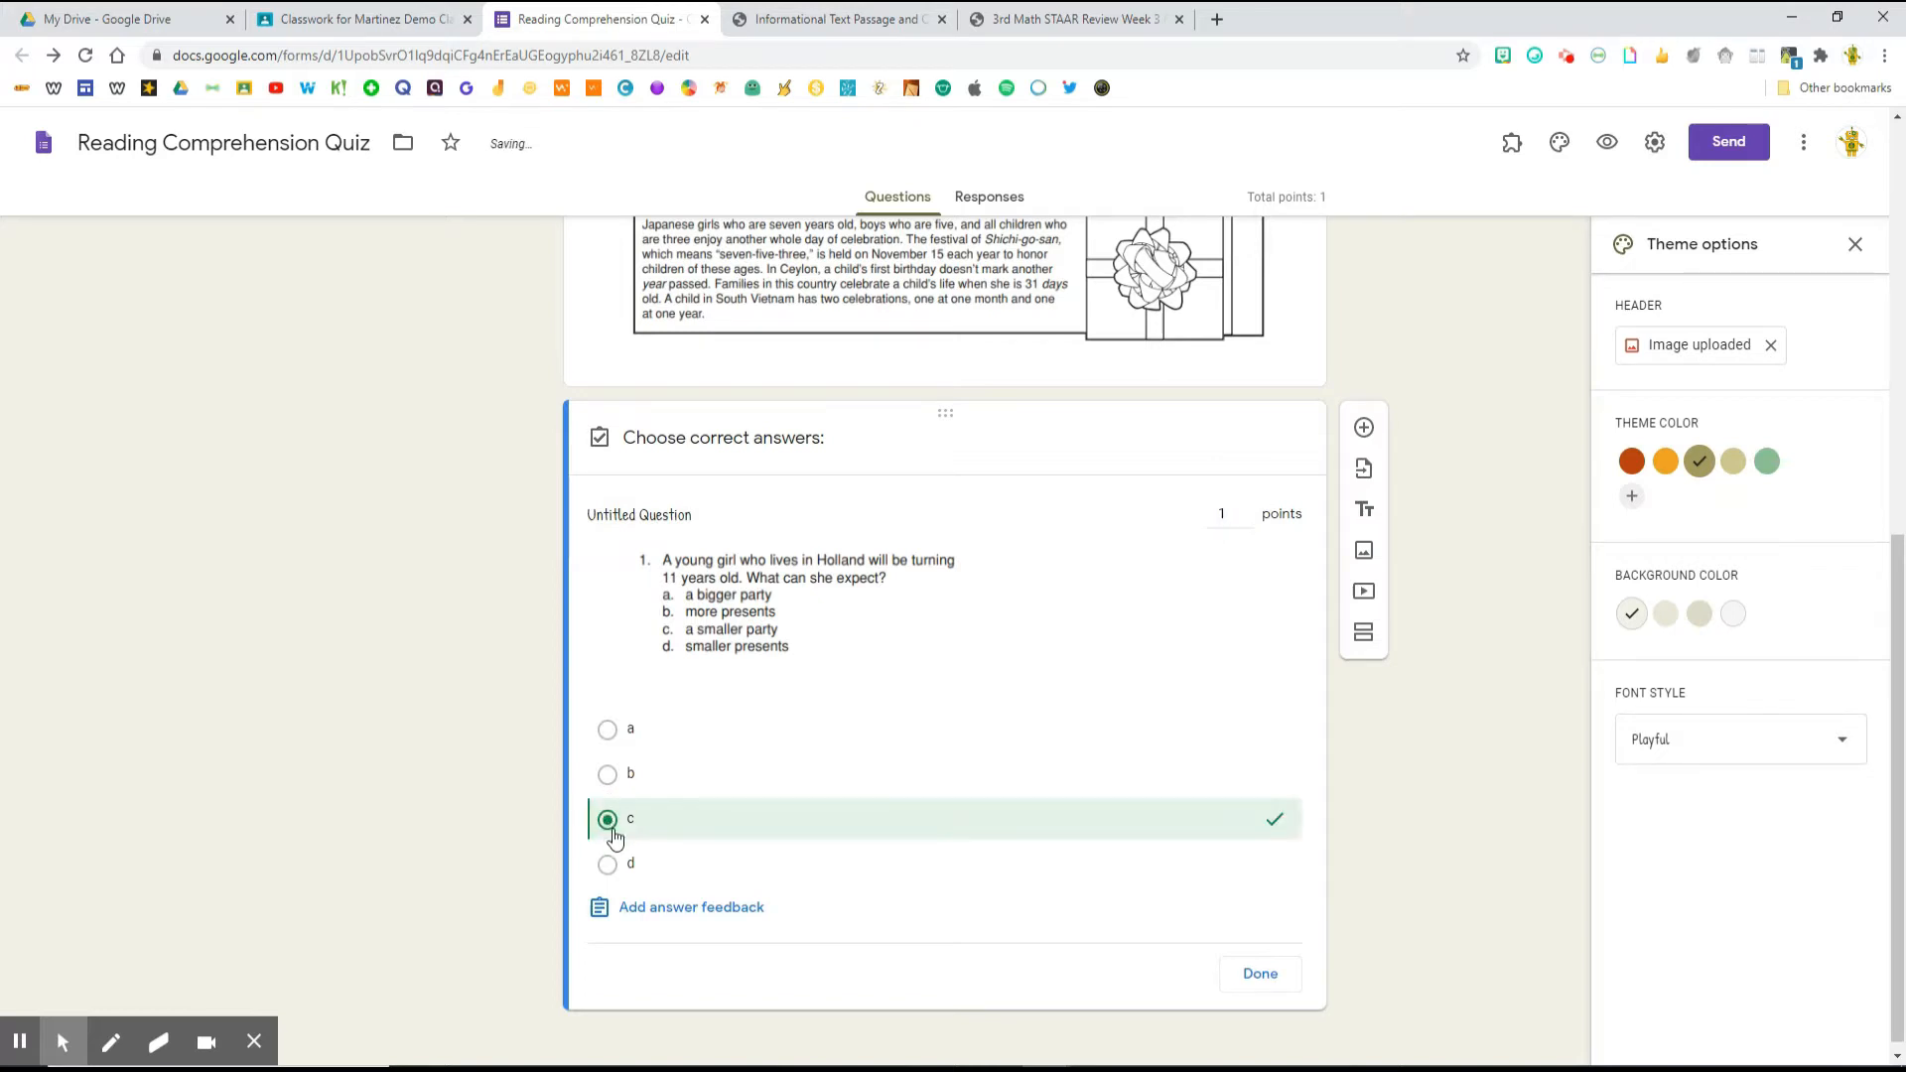
{"action": "left_click", "coordinate": [608, 866]}
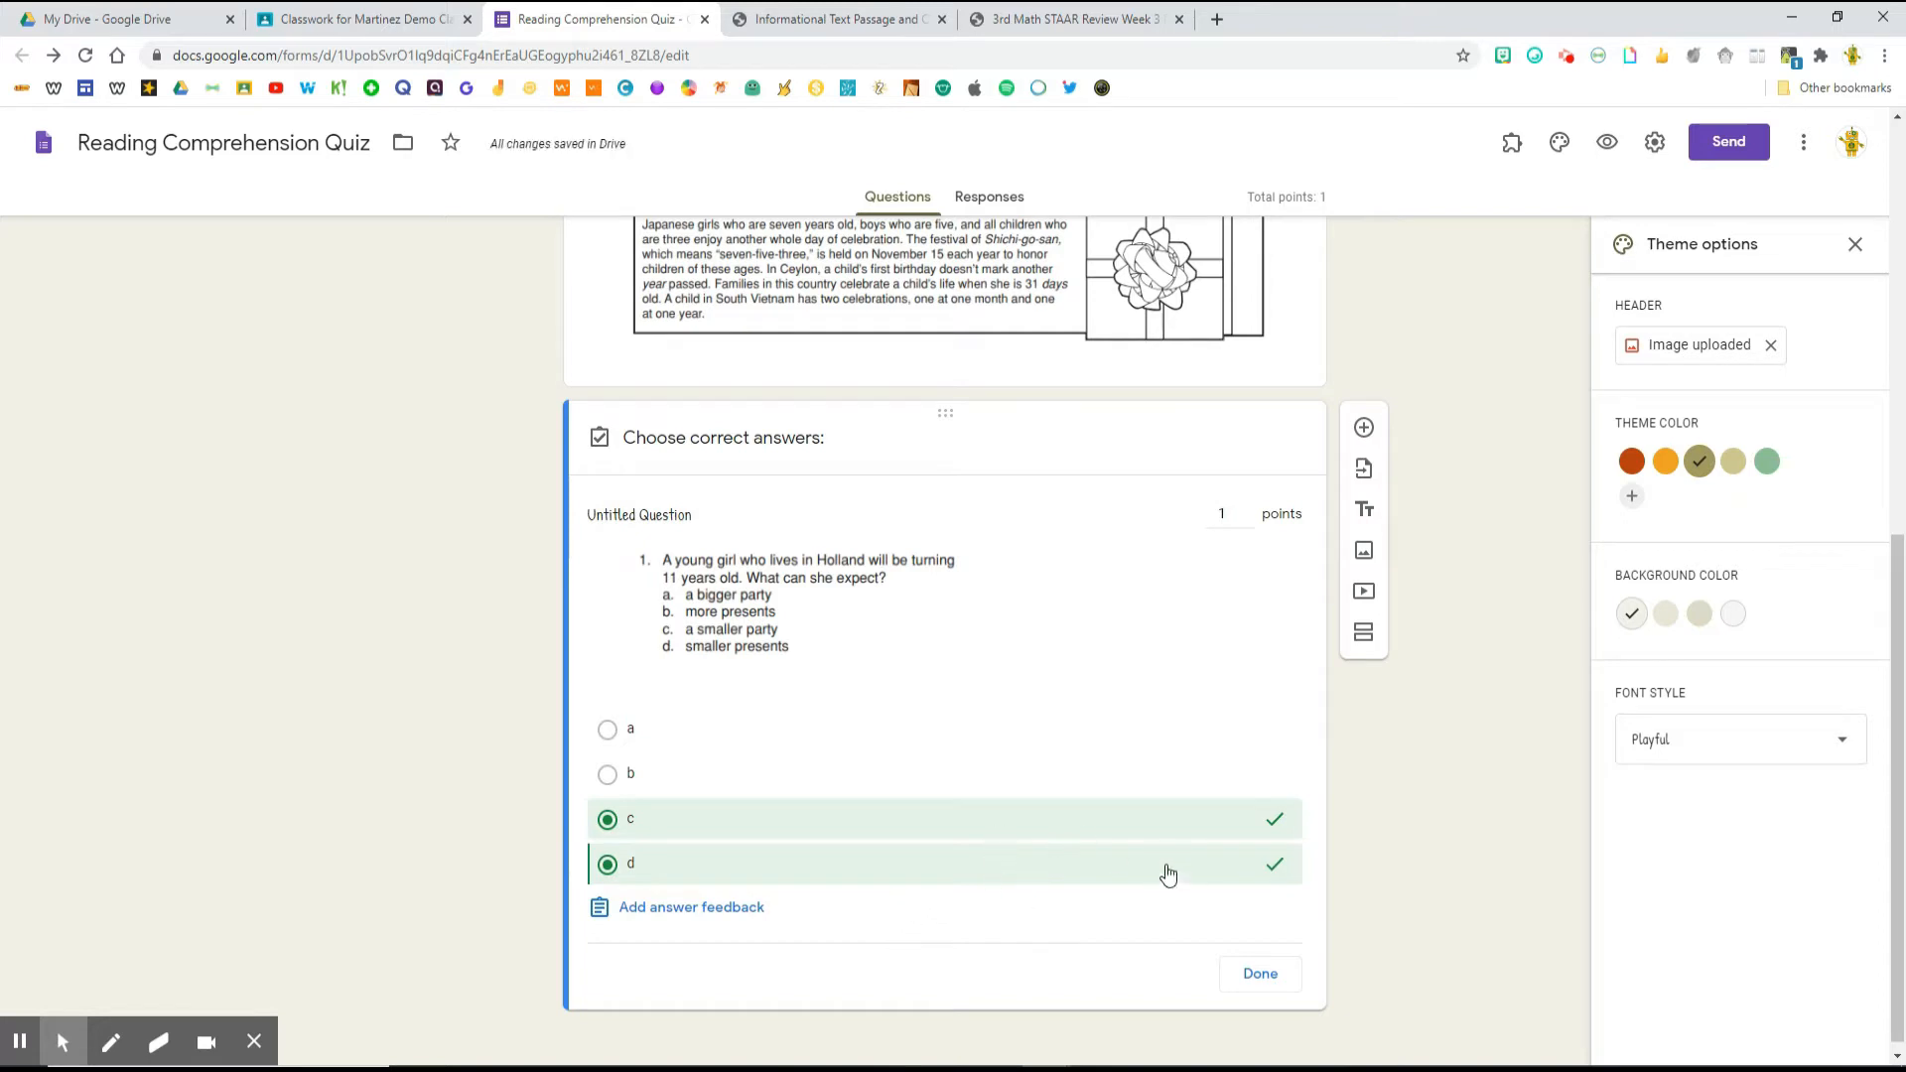
{"action": "left_click", "coordinate": [1260, 990]}
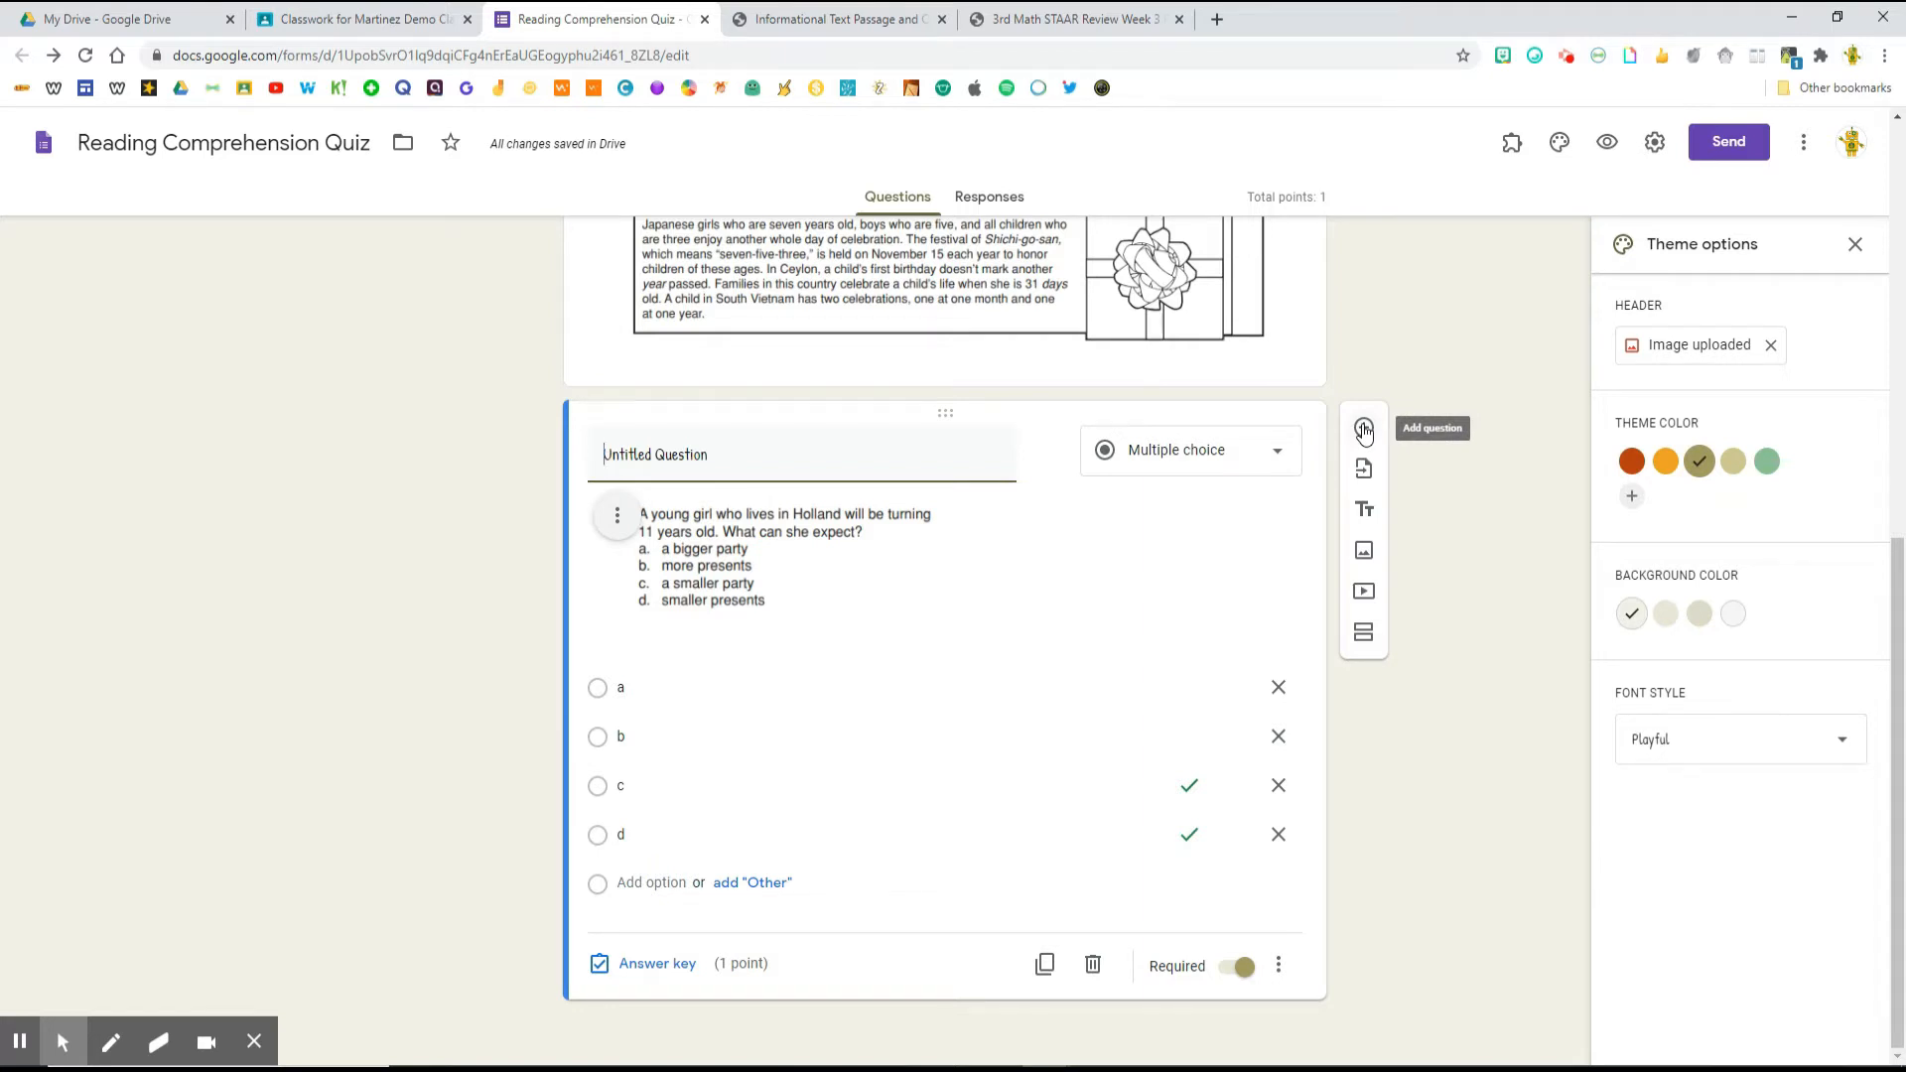
Add a new question to the quiz, and capture question 2 from the birthdays PDF using Snip & Sketch
{"action": "left_click", "coordinate": [1362, 429]}
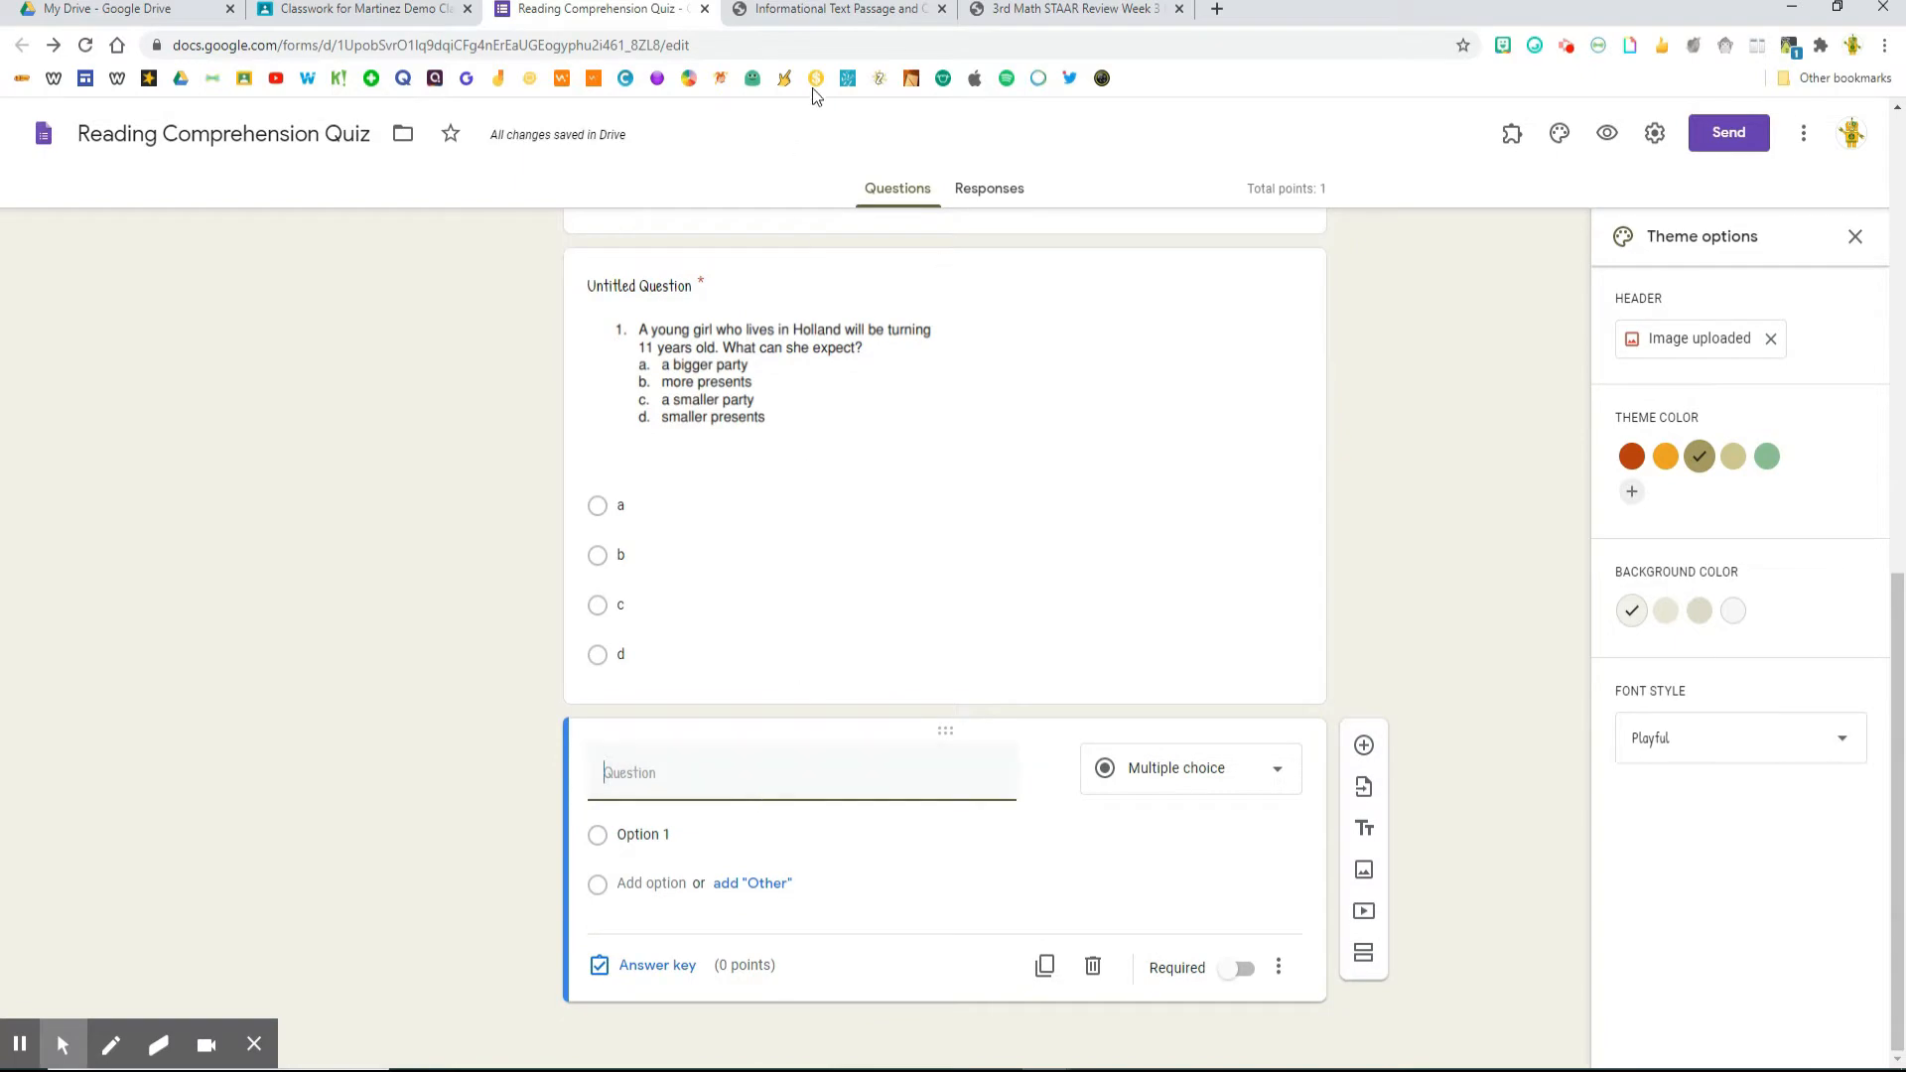
{"action": "left_click", "coordinate": [823, 15]}
{"action": "scroll", "coordinate": [872, 904], "scroll_direction": "down", "scroll_amount": 5}
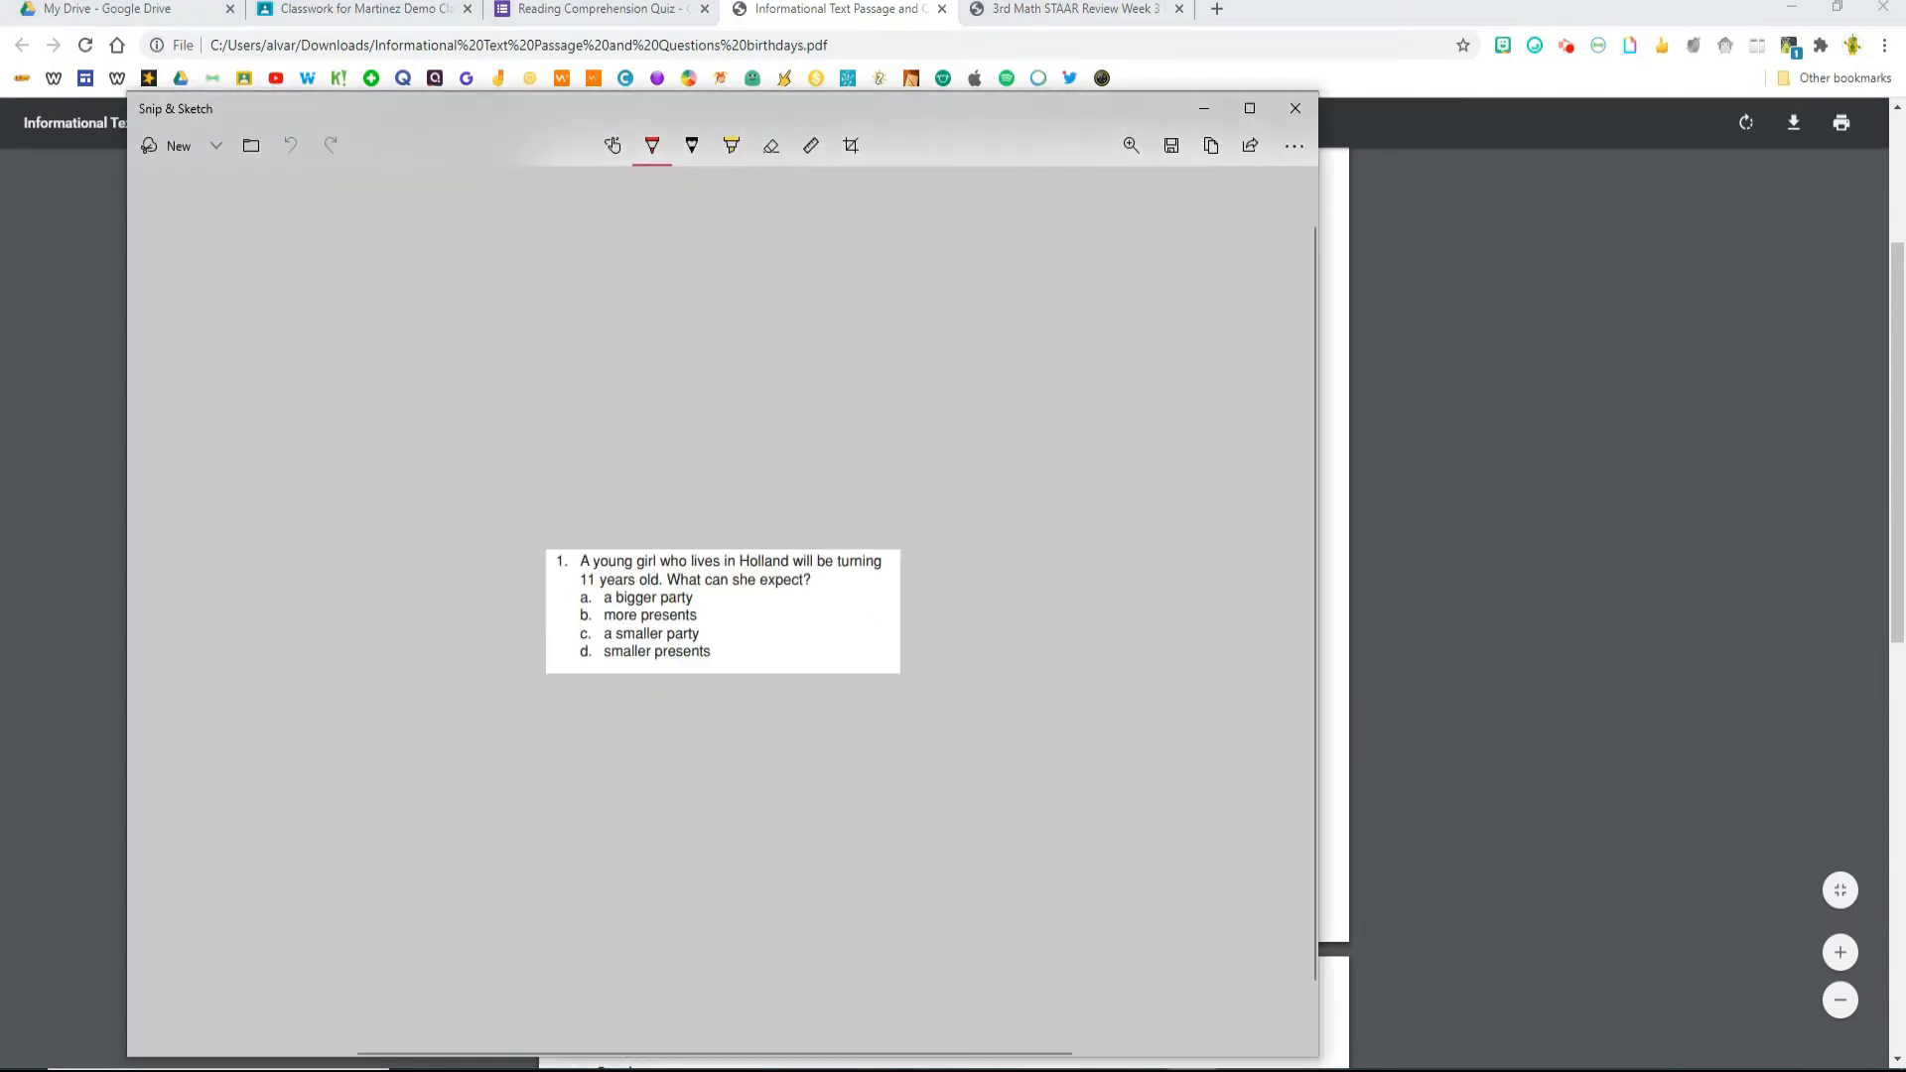
{"action": "left_click", "coordinate": [174, 147]}
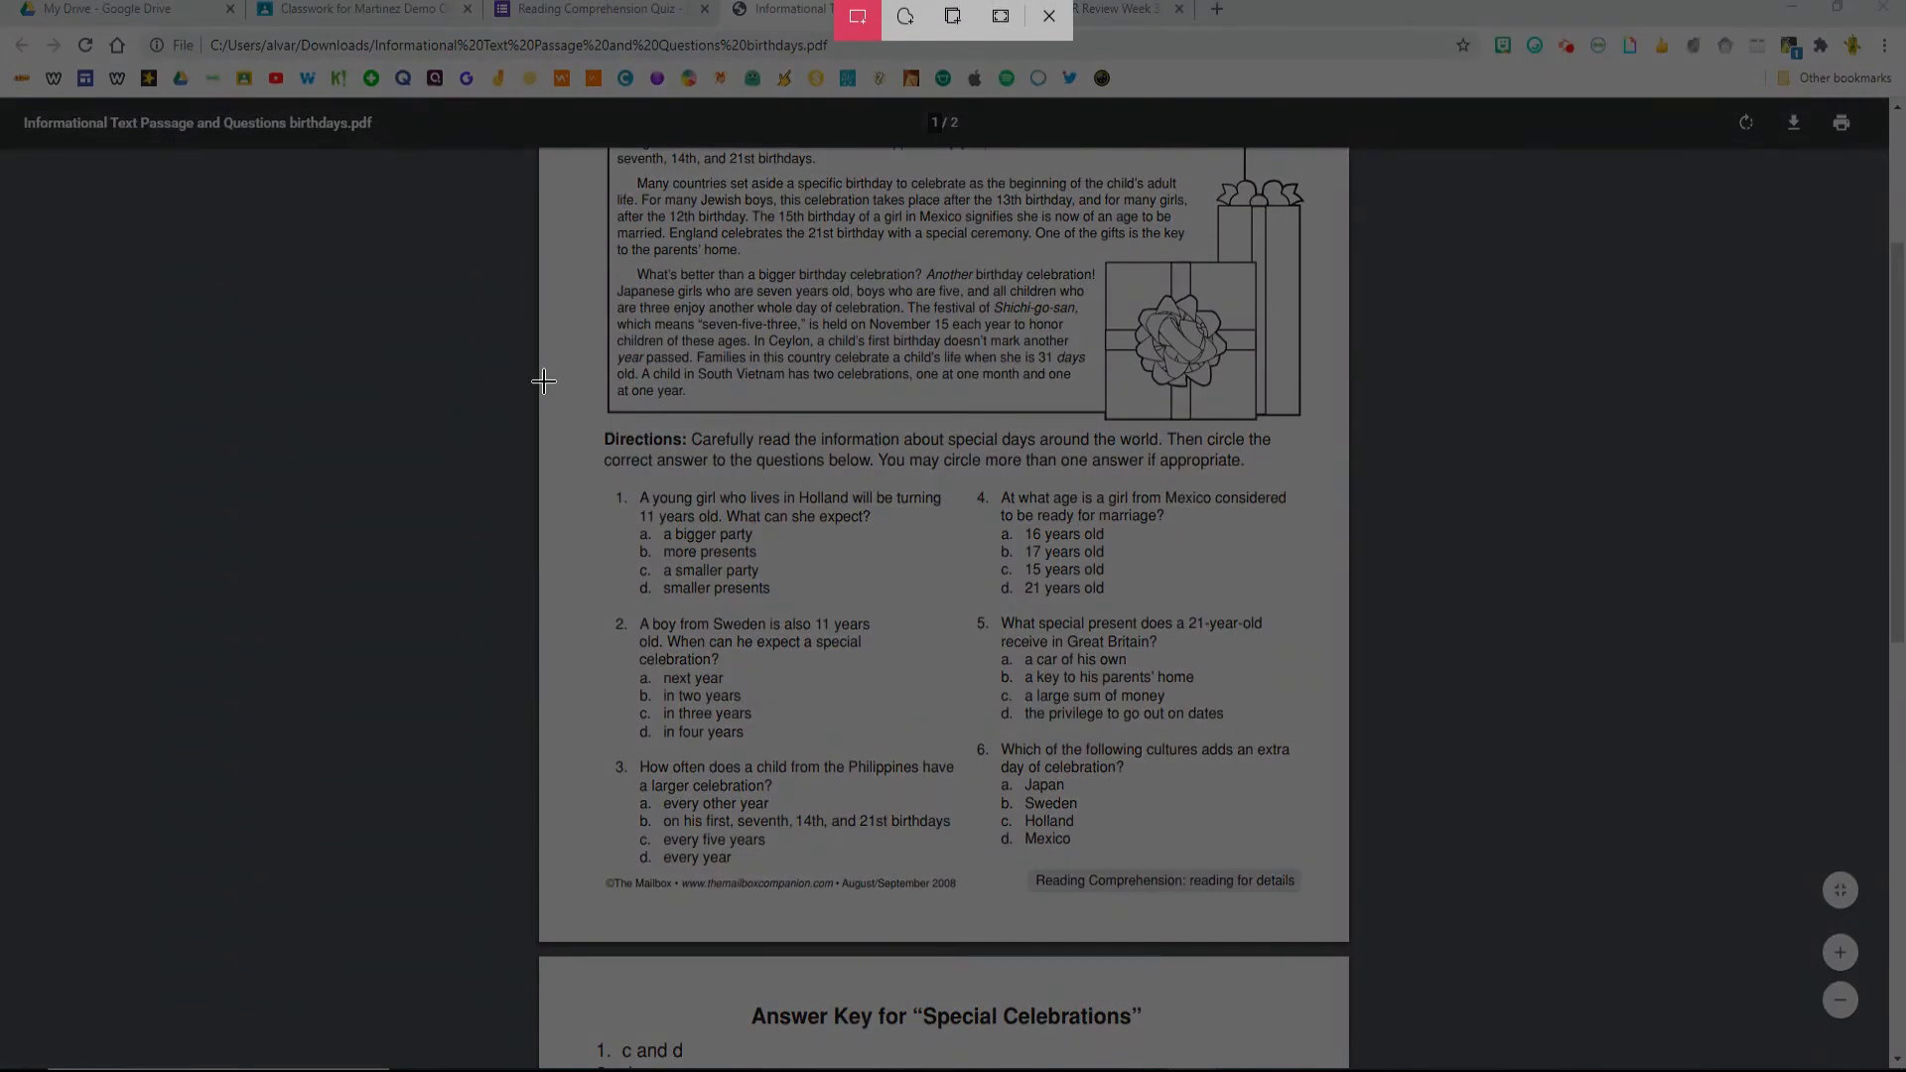
{"action": "mouse_move", "coordinate": [604, 606]}
{"action": "left_mouse_down"}
{"action": "mouse_move", "coordinate": [673, 736]}
{"action": "mouse_move", "coordinate": [914, 751]}
{"action": "left_mouse_up"}
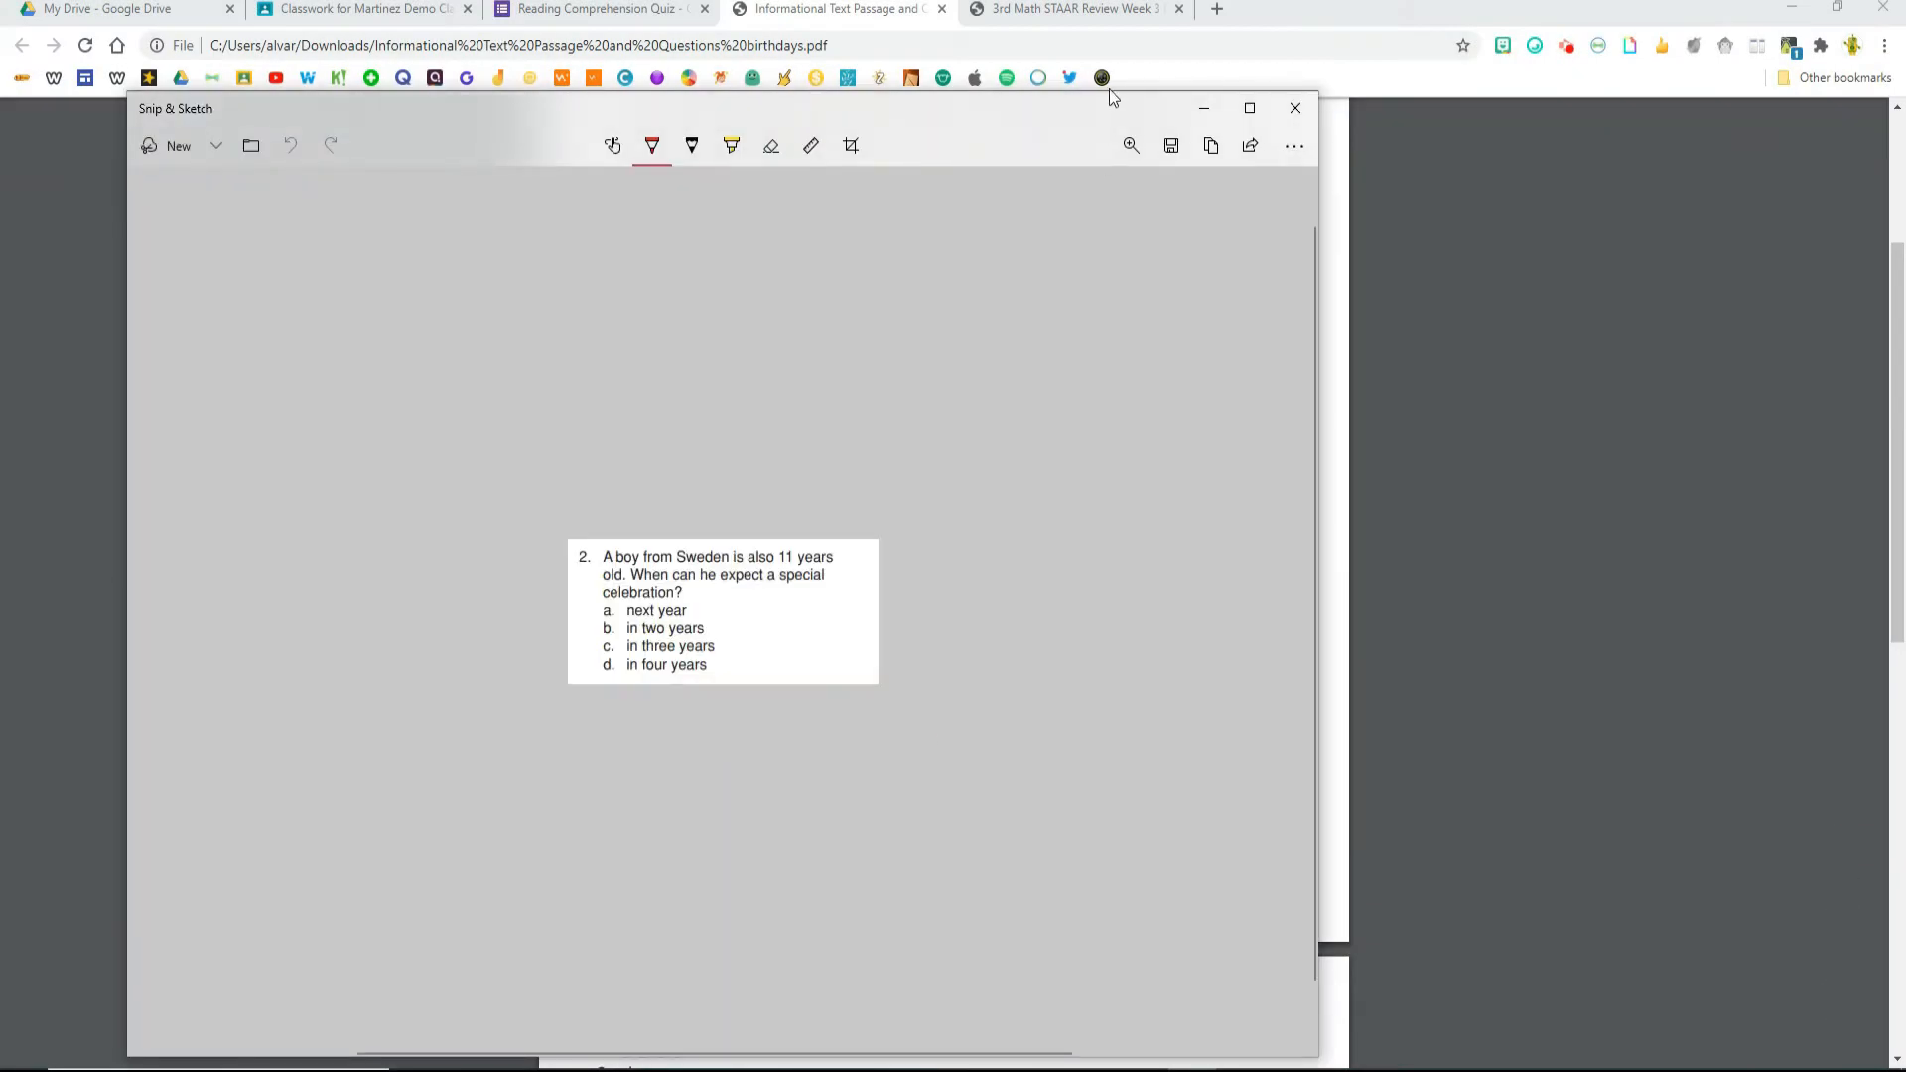
Save the question 2 snip to the Desktop as Q2 in PNG format, and minimize Snip & Sketch
{"action": "left_click", "coordinate": [1172, 146]}
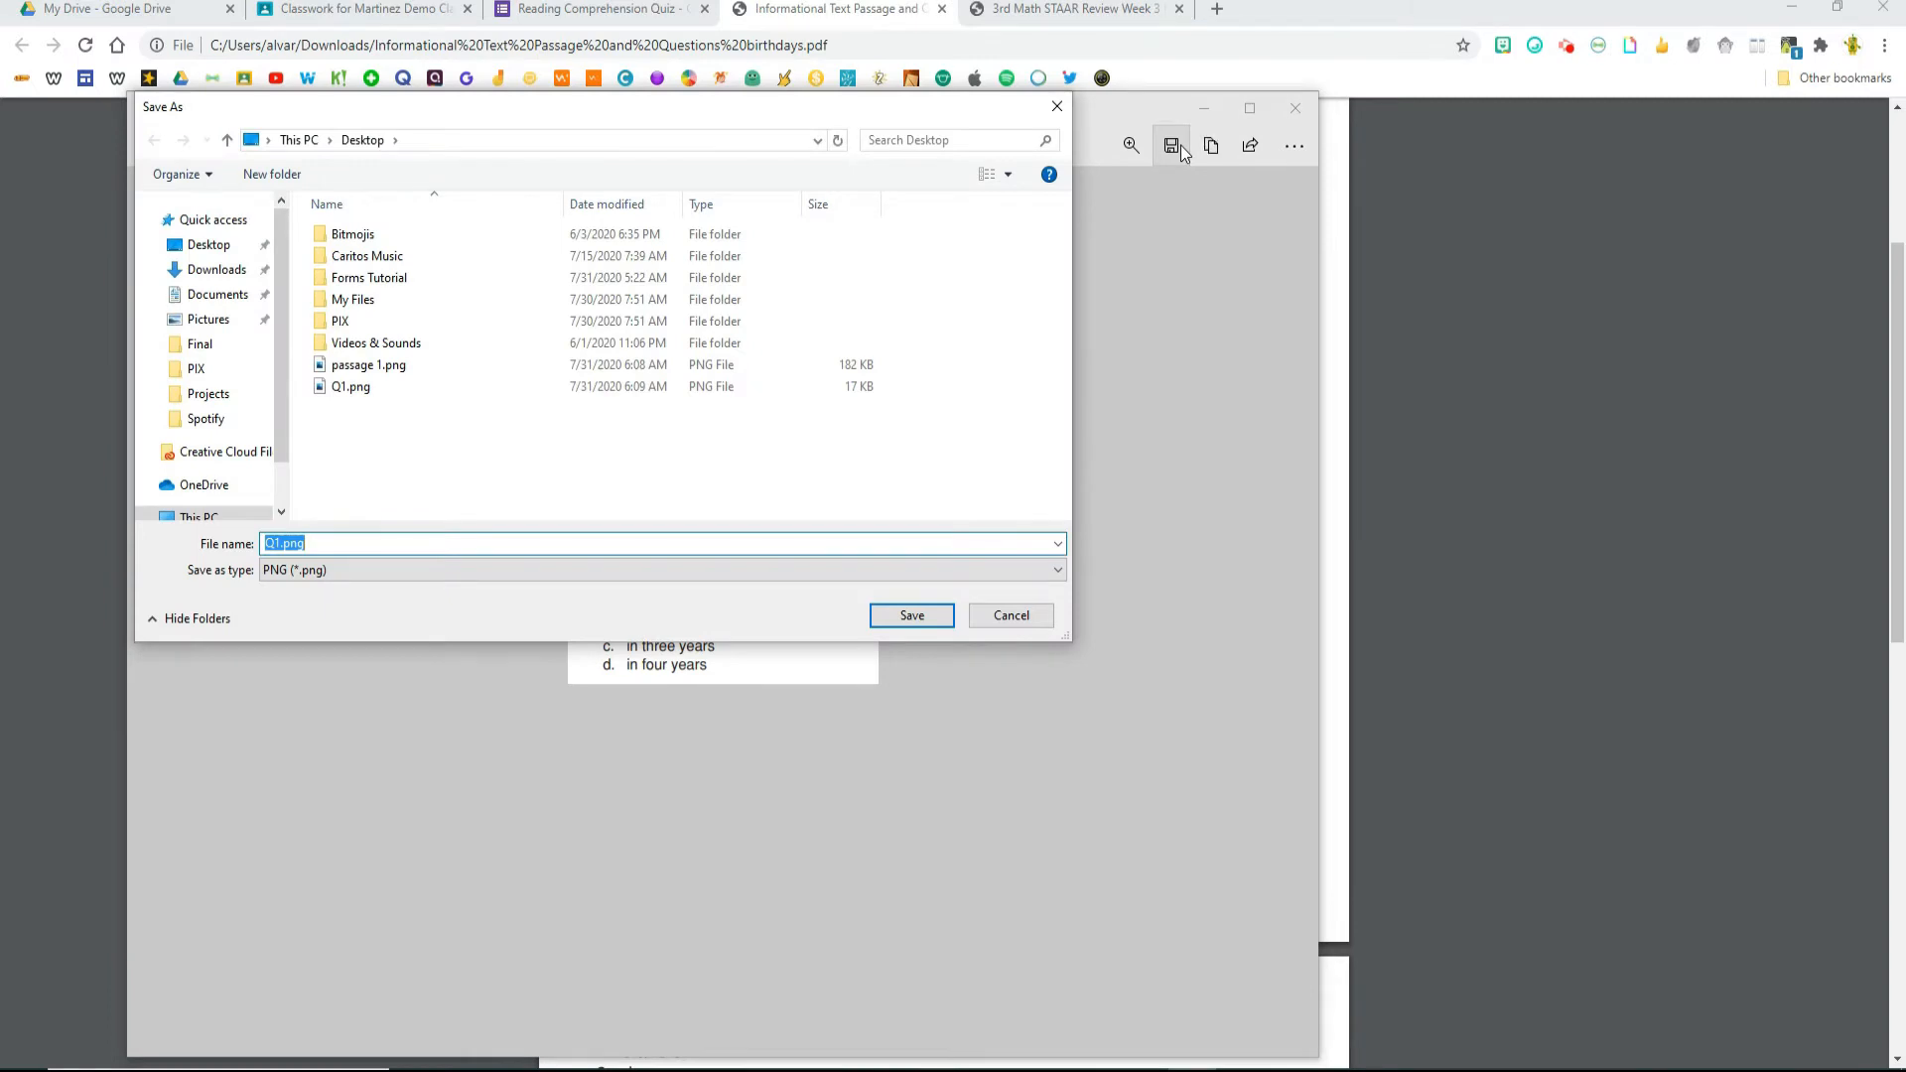
{"action": "type", "text": "Q2"}
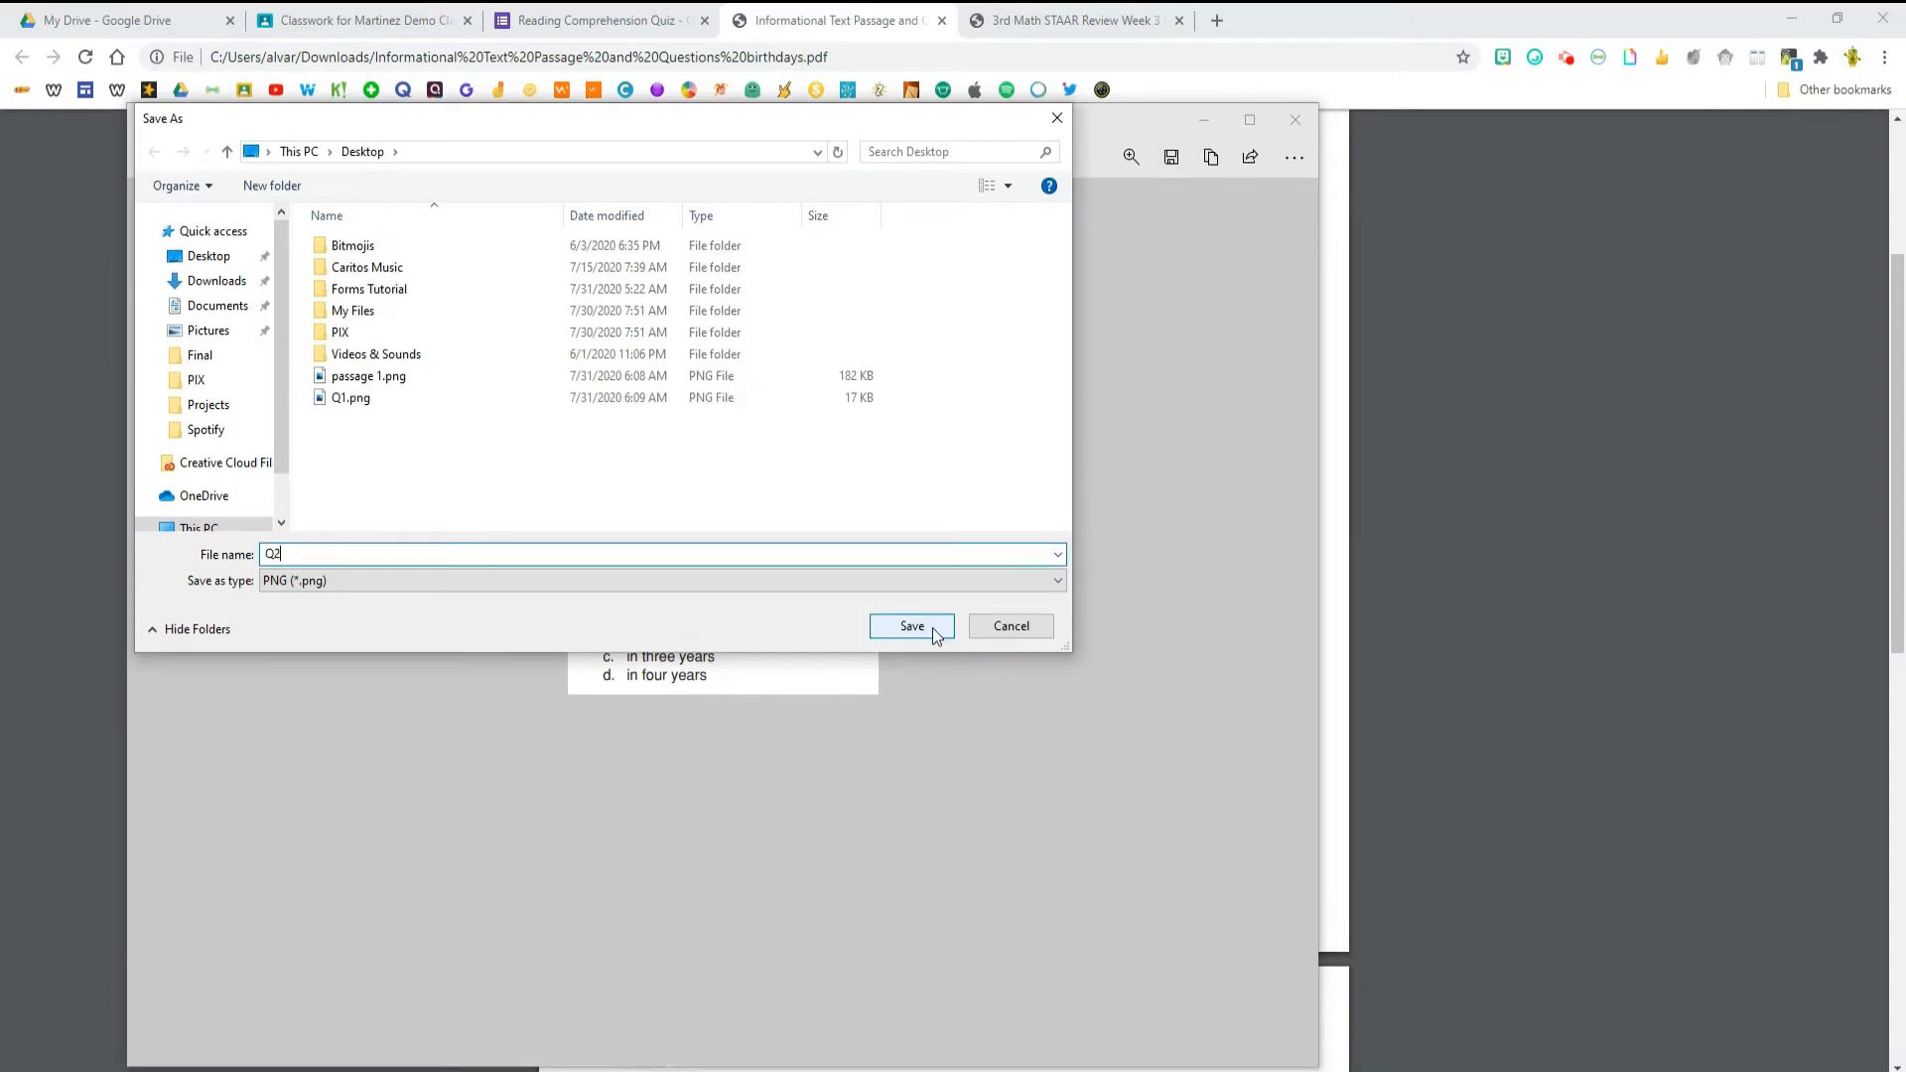
{"action": "left_click", "coordinate": [220, 260]}
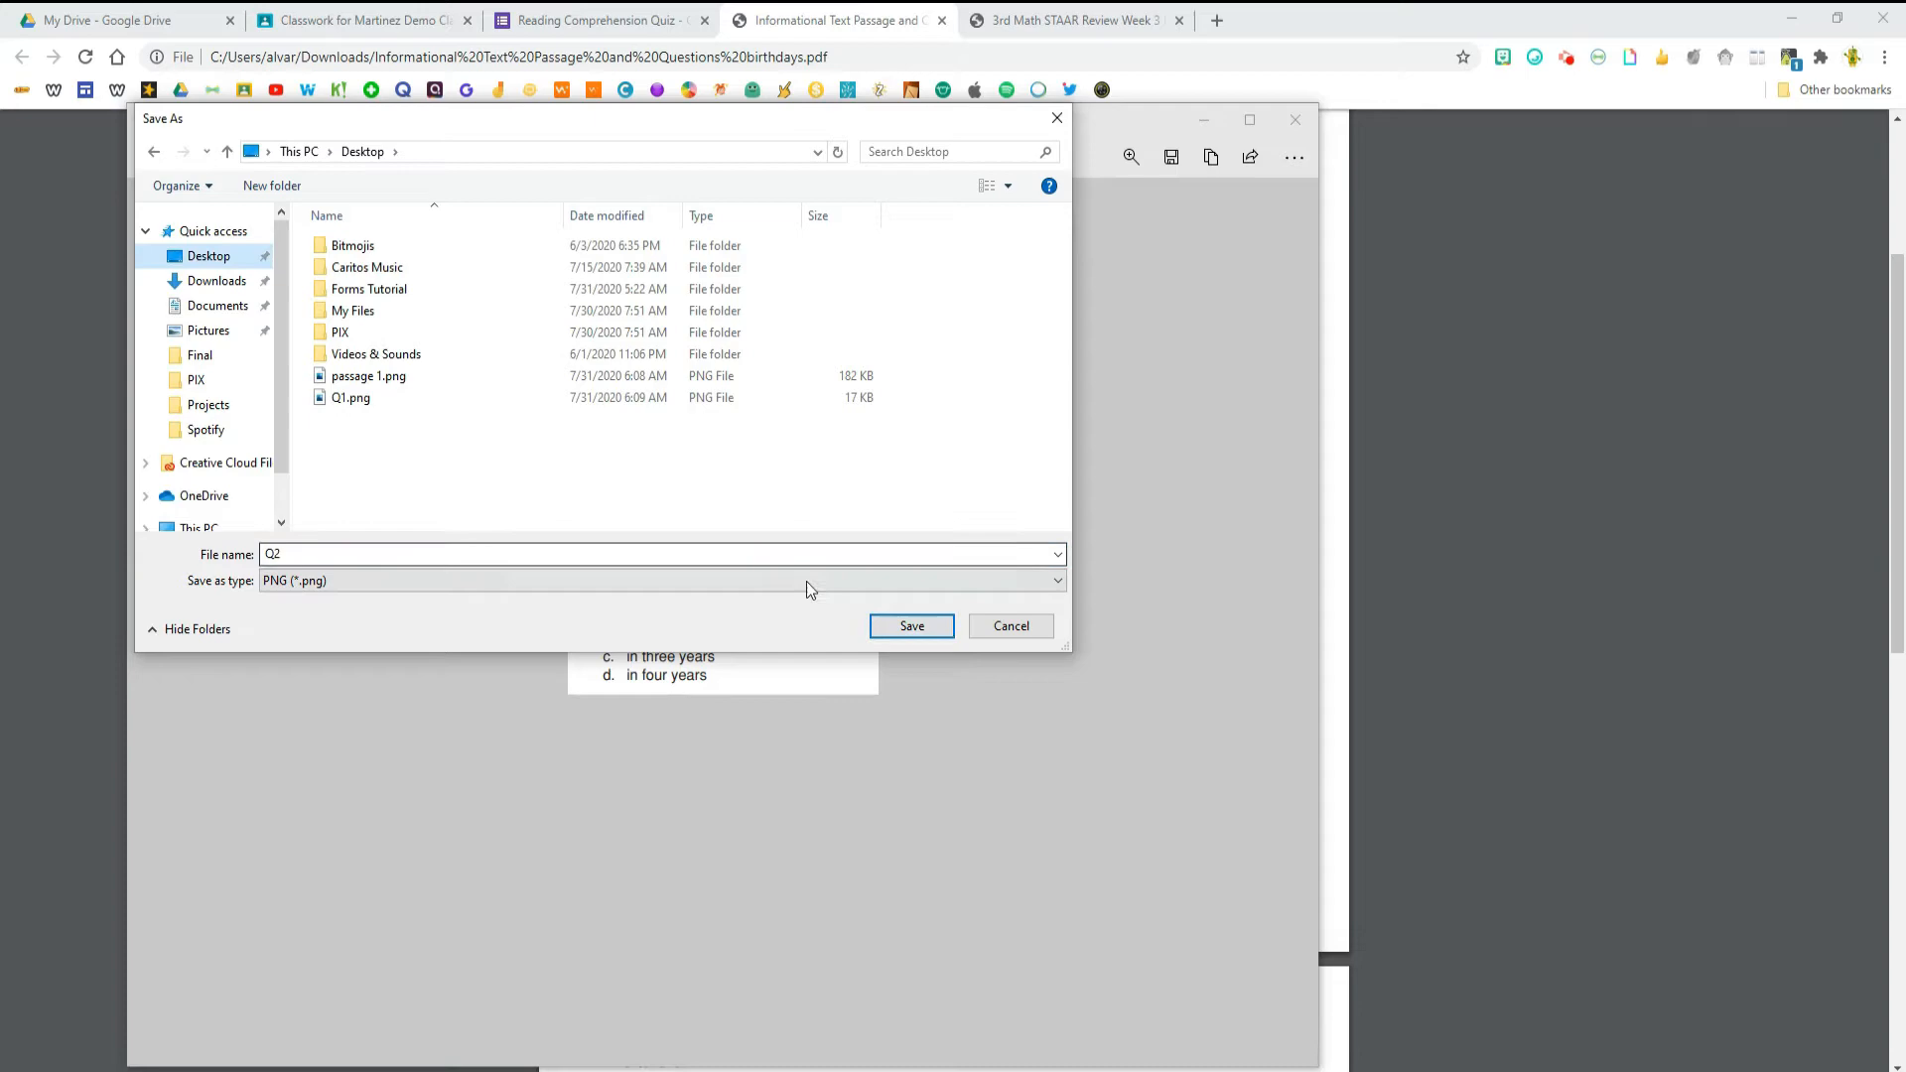
{"action": "left_click", "coordinate": [911, 626]}
{"action": "left_click", "coordinate": [1203, 120]}
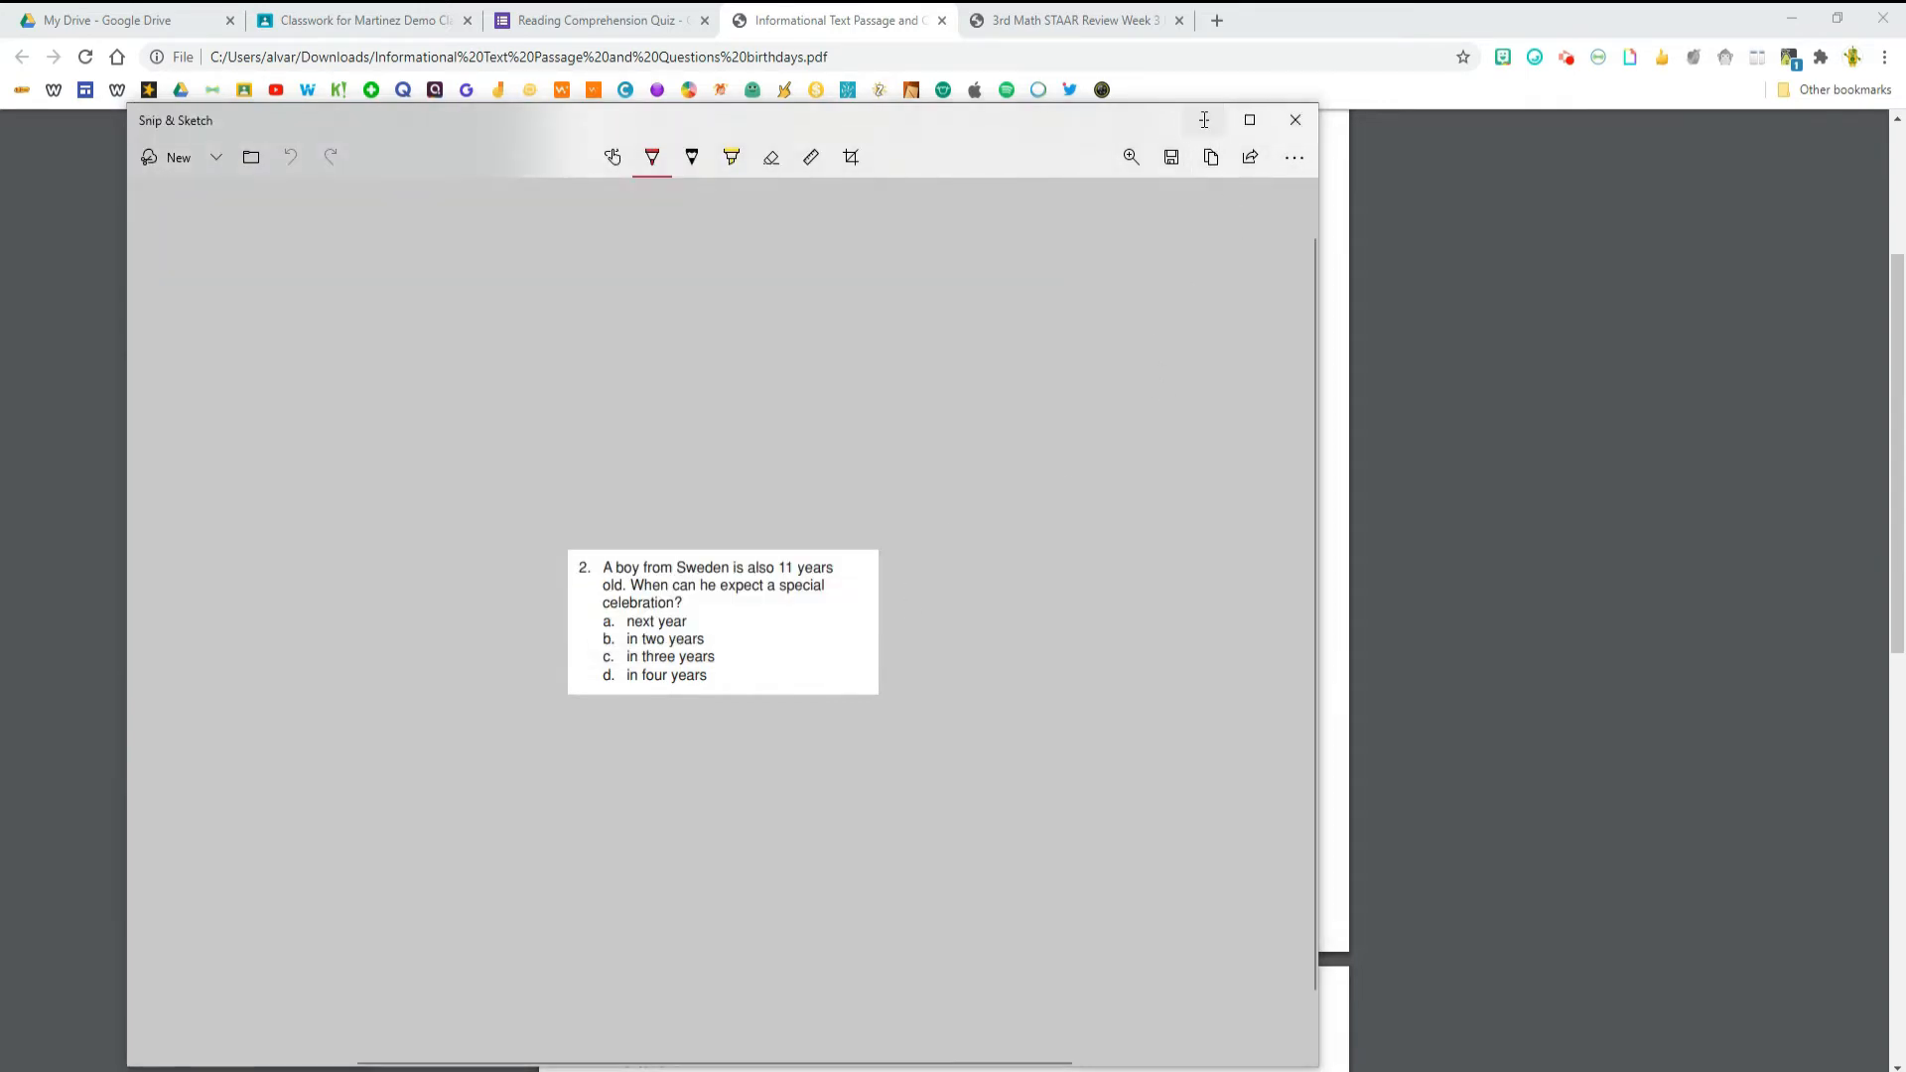
Return to the quiz form and insert Q2.png from the Desktop into the new blank question
{"action": "left_click", "coordinate": [536, 24]}
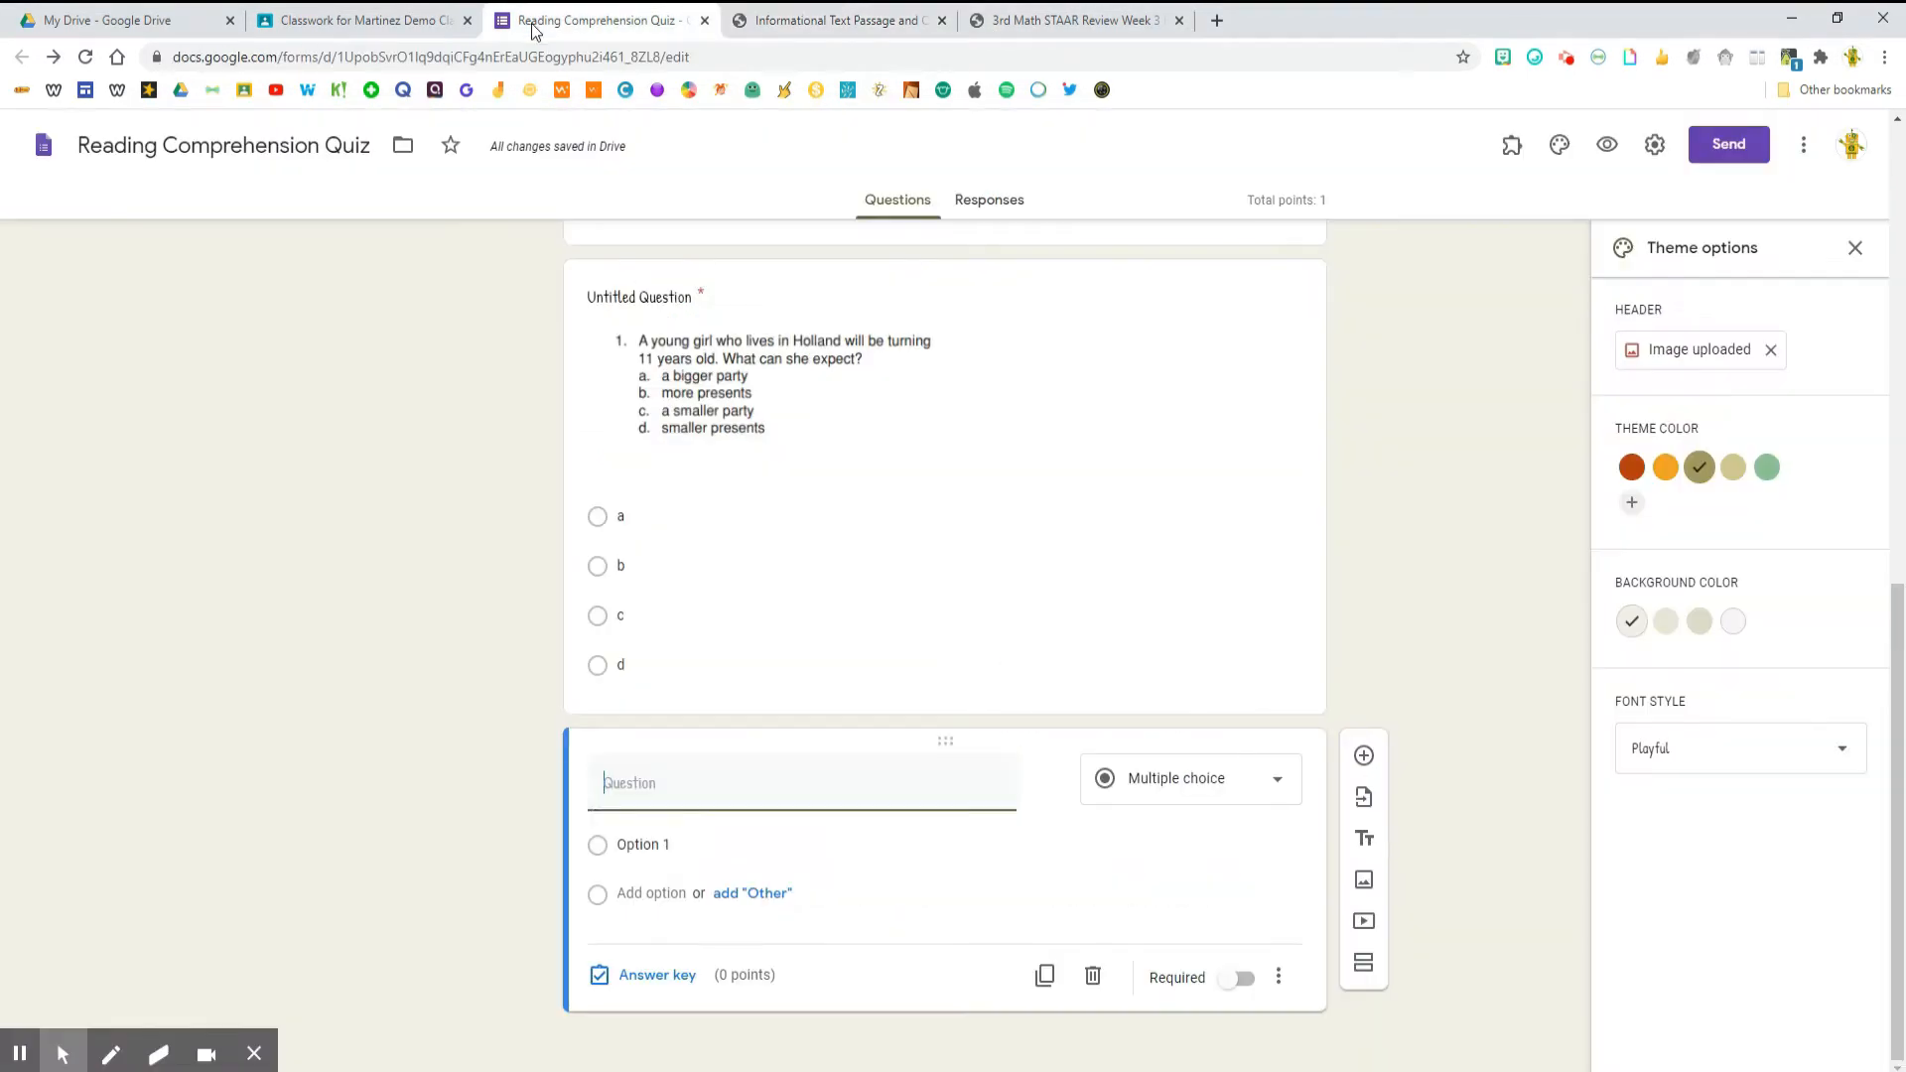
{"action": "left_click", "coordinate": [1047, 778]}
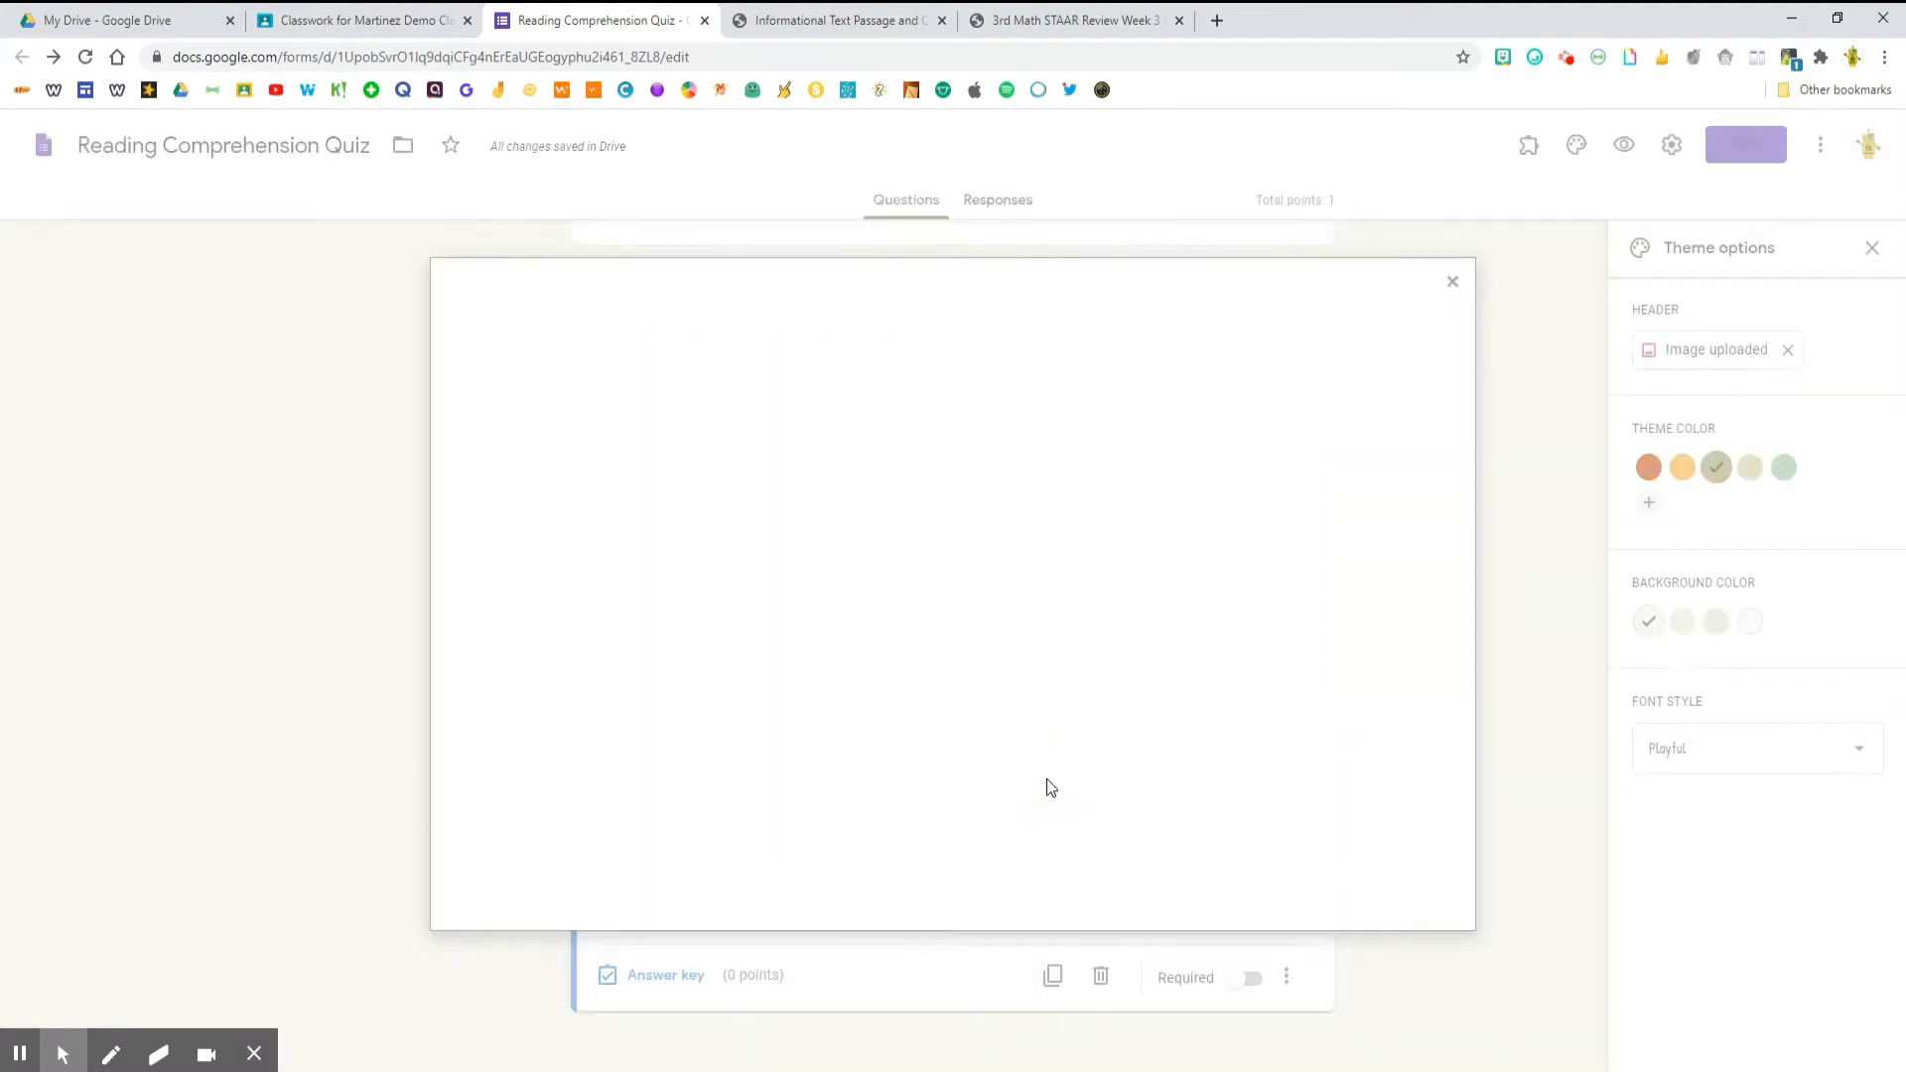
{"action": "left_click", "coordinate": [952, 722]}
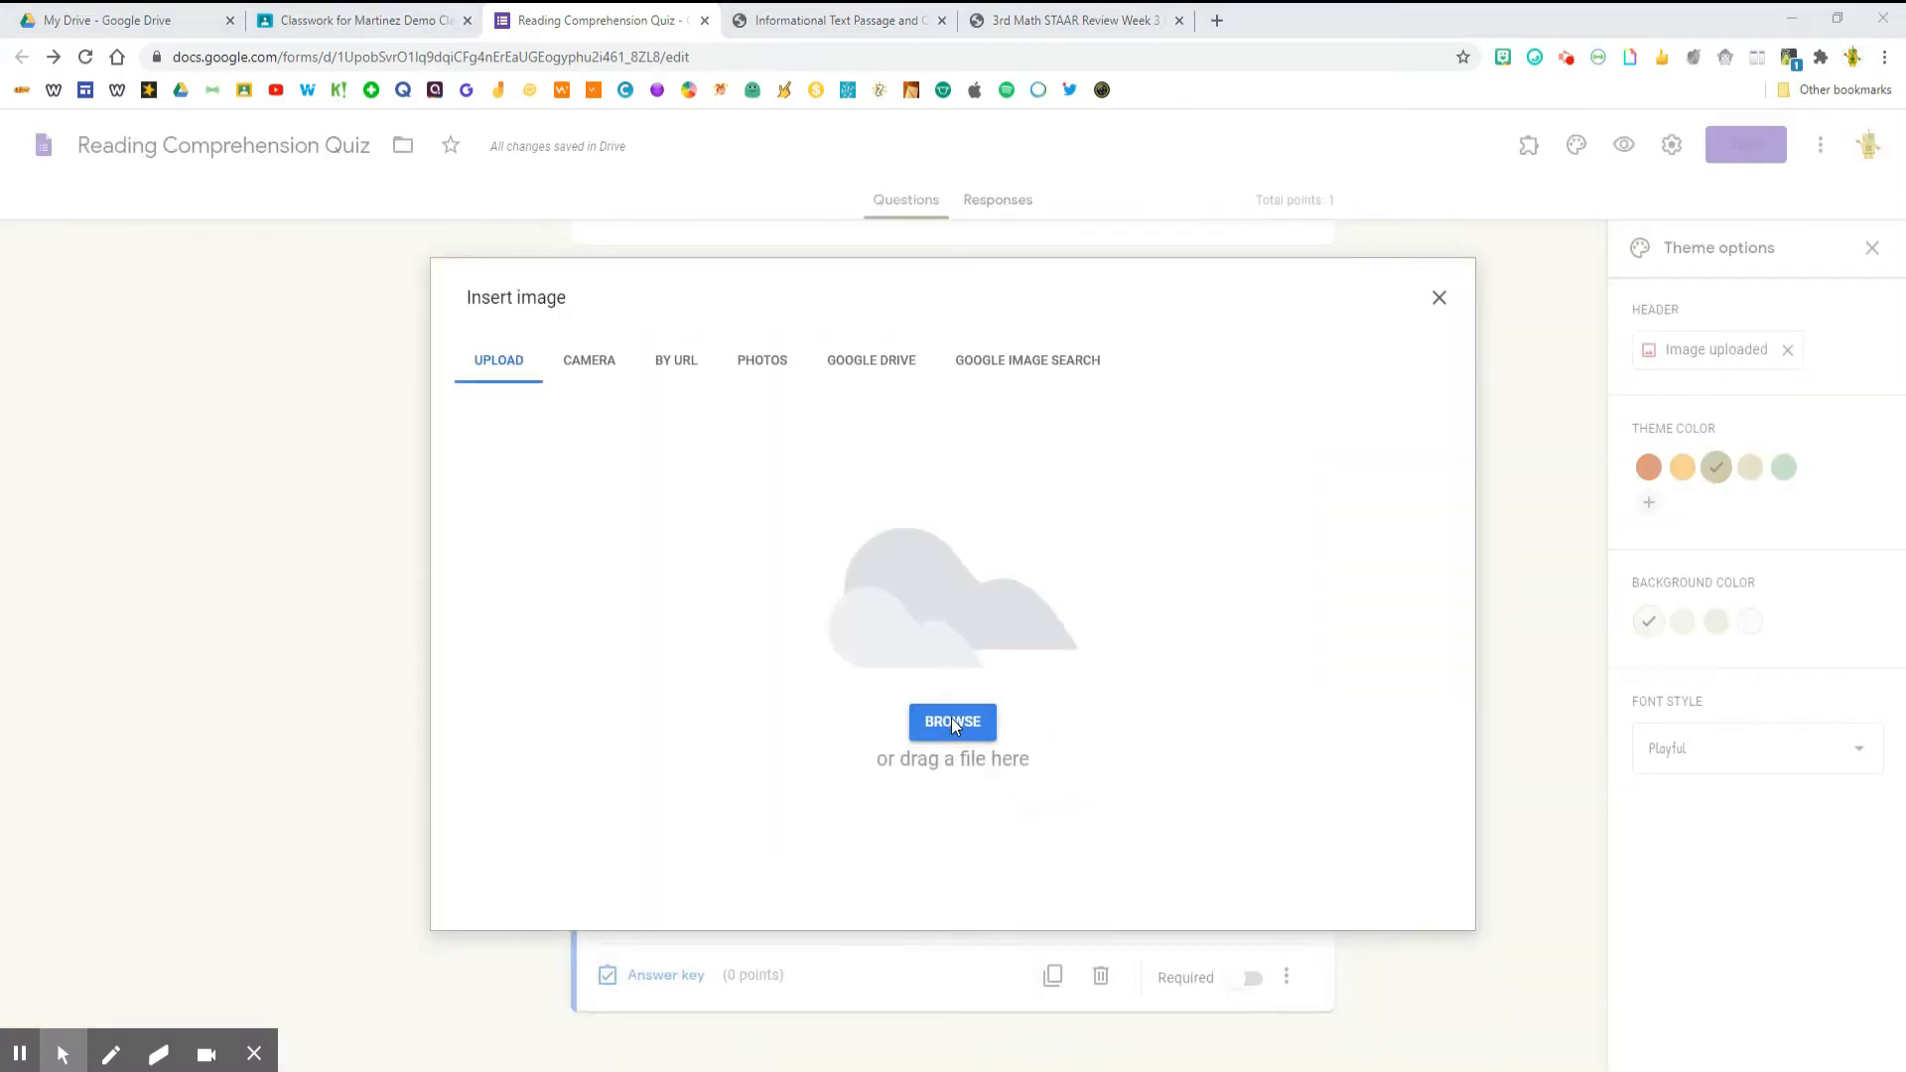
{"action": "double_click", "coordinate": [226, 428]}
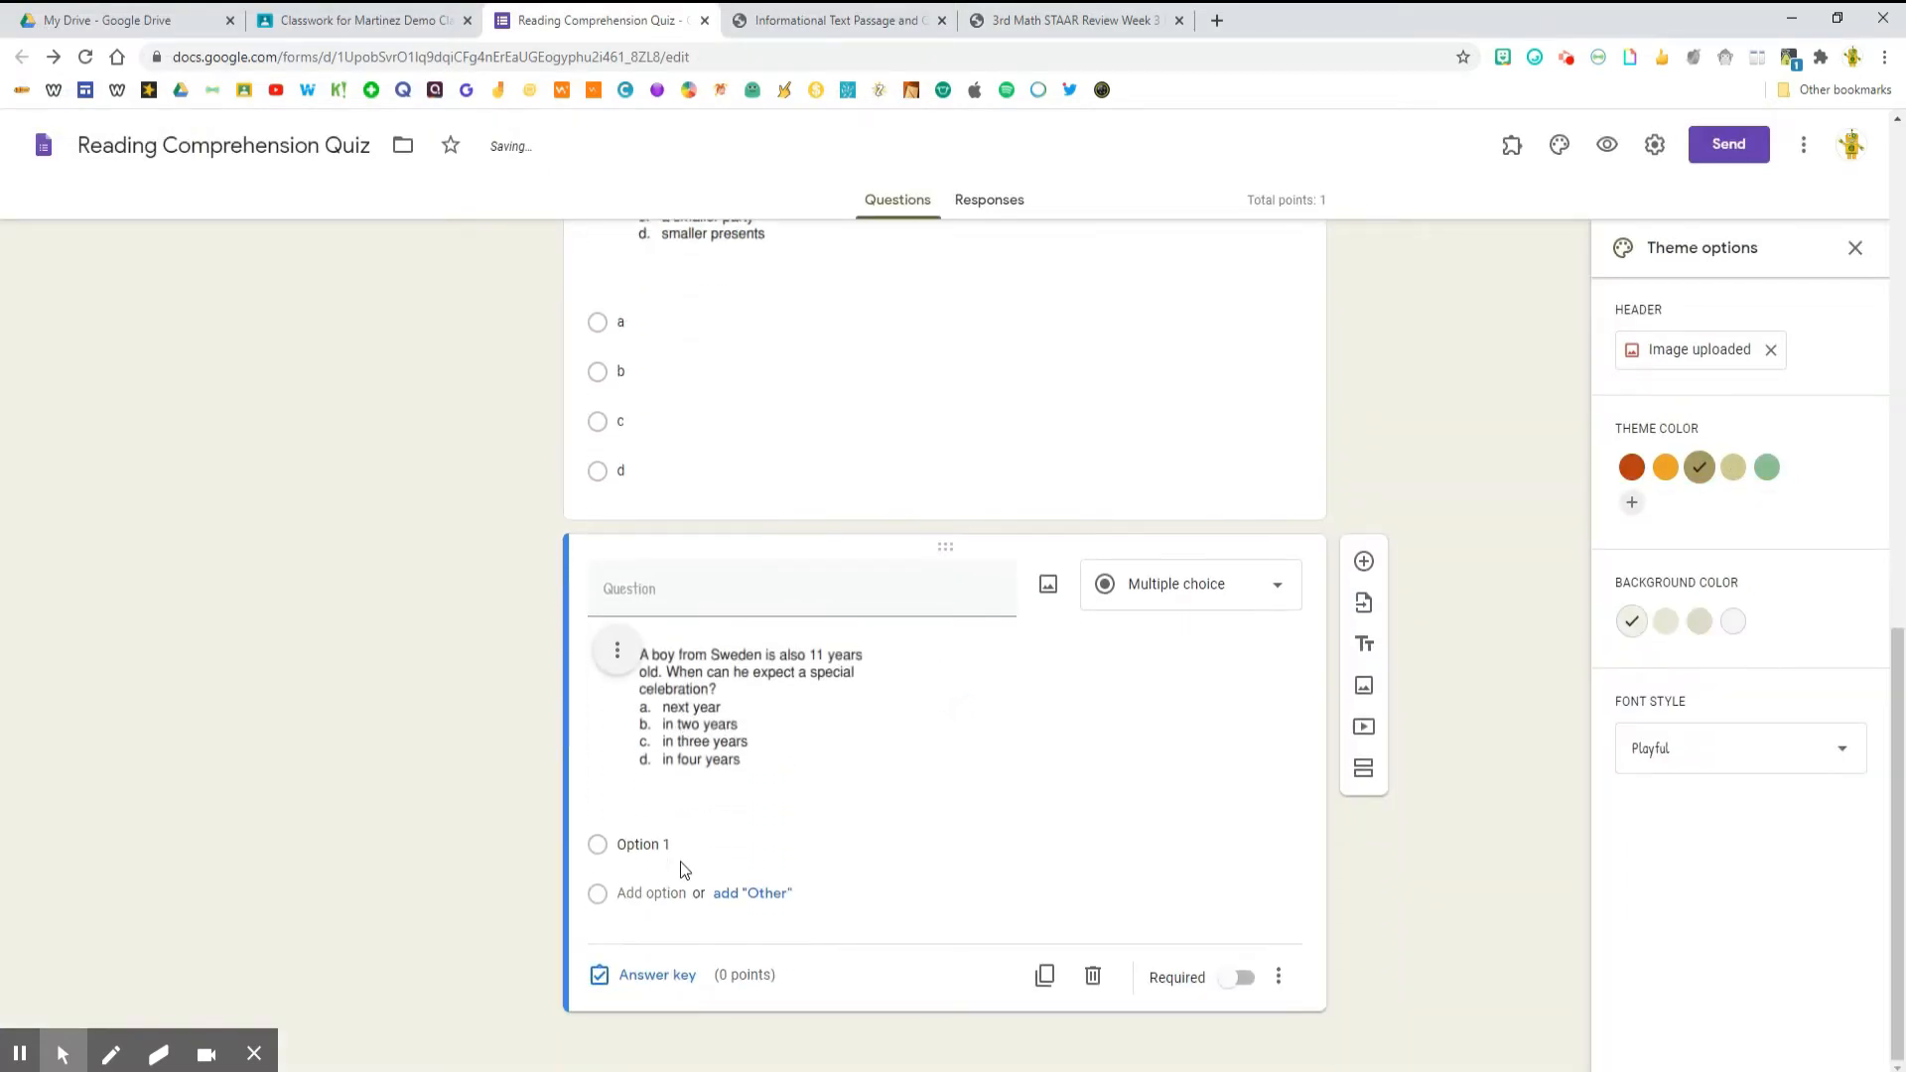
Give the Sweden question the options a, b, C and D, and make it required
{"action": "left_click", "coordinate": [665, 850]}
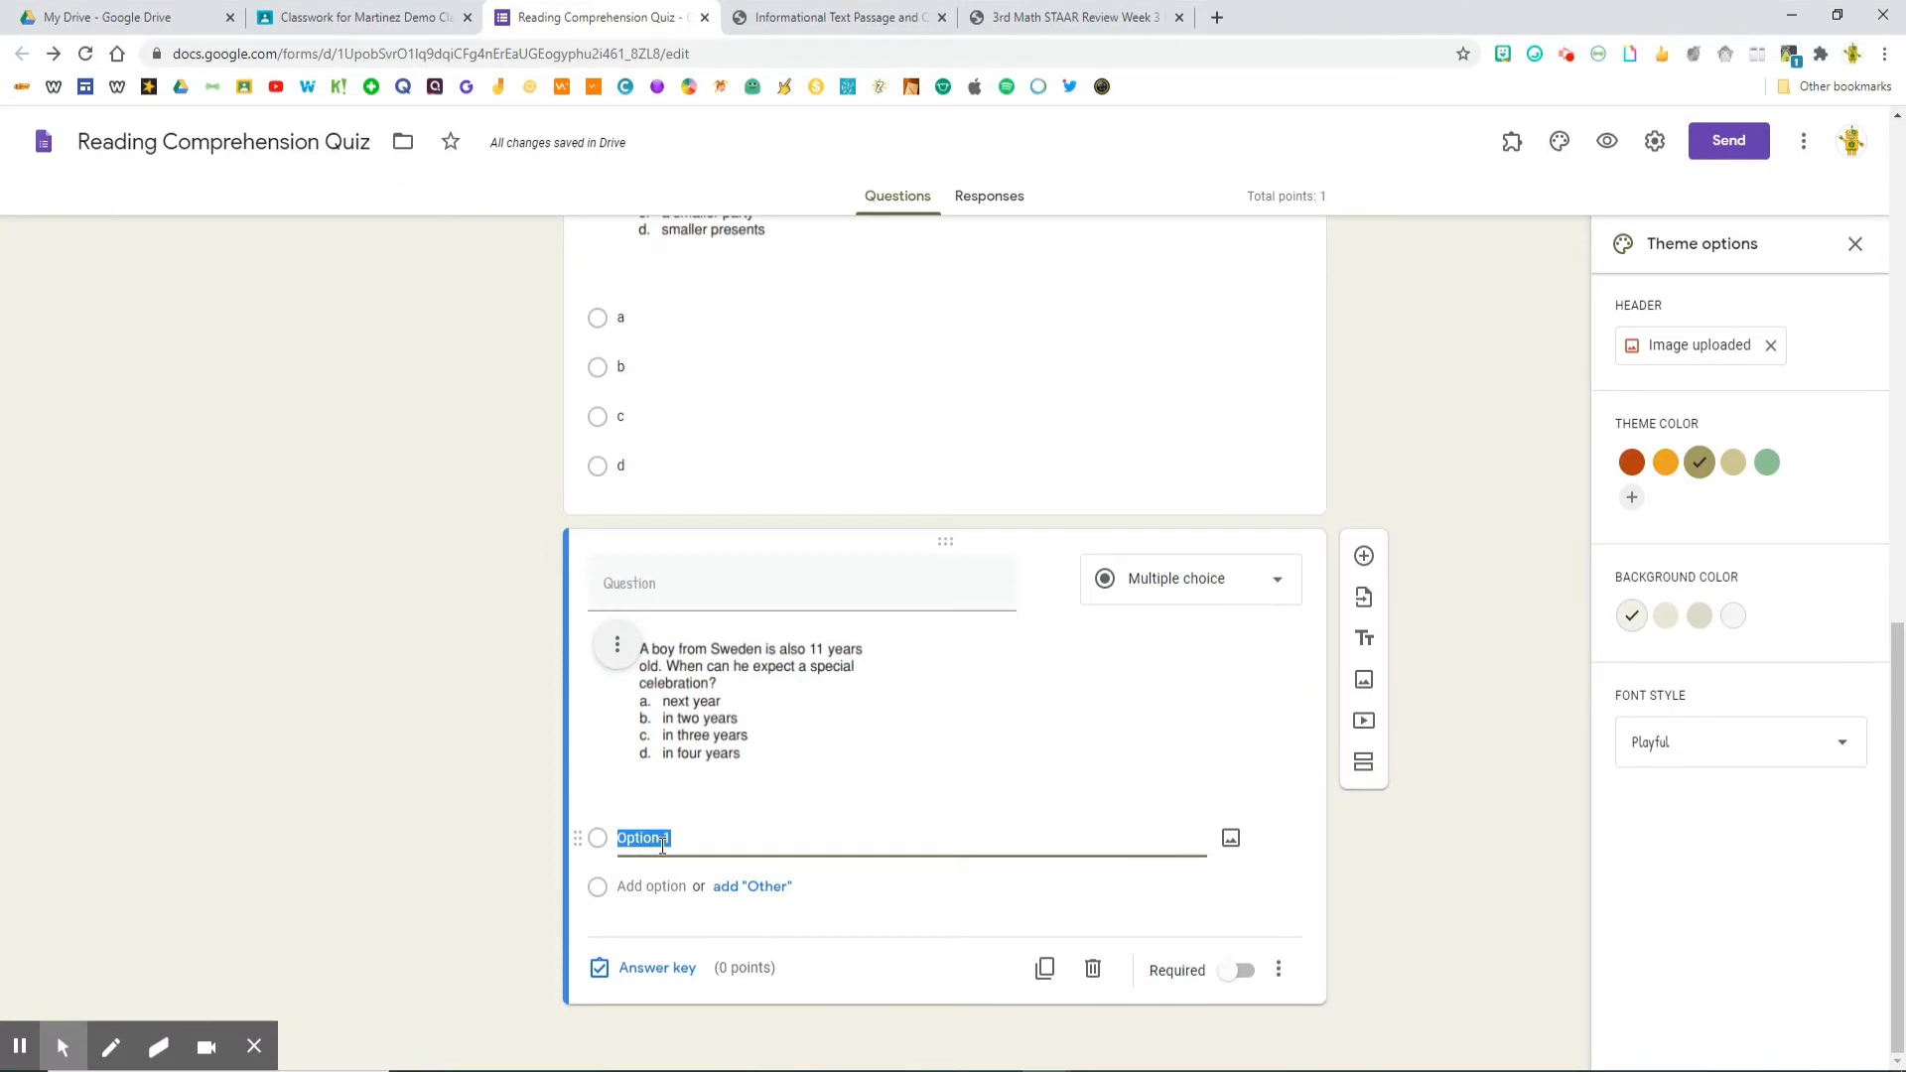
{"action": "type", "text": "a"}
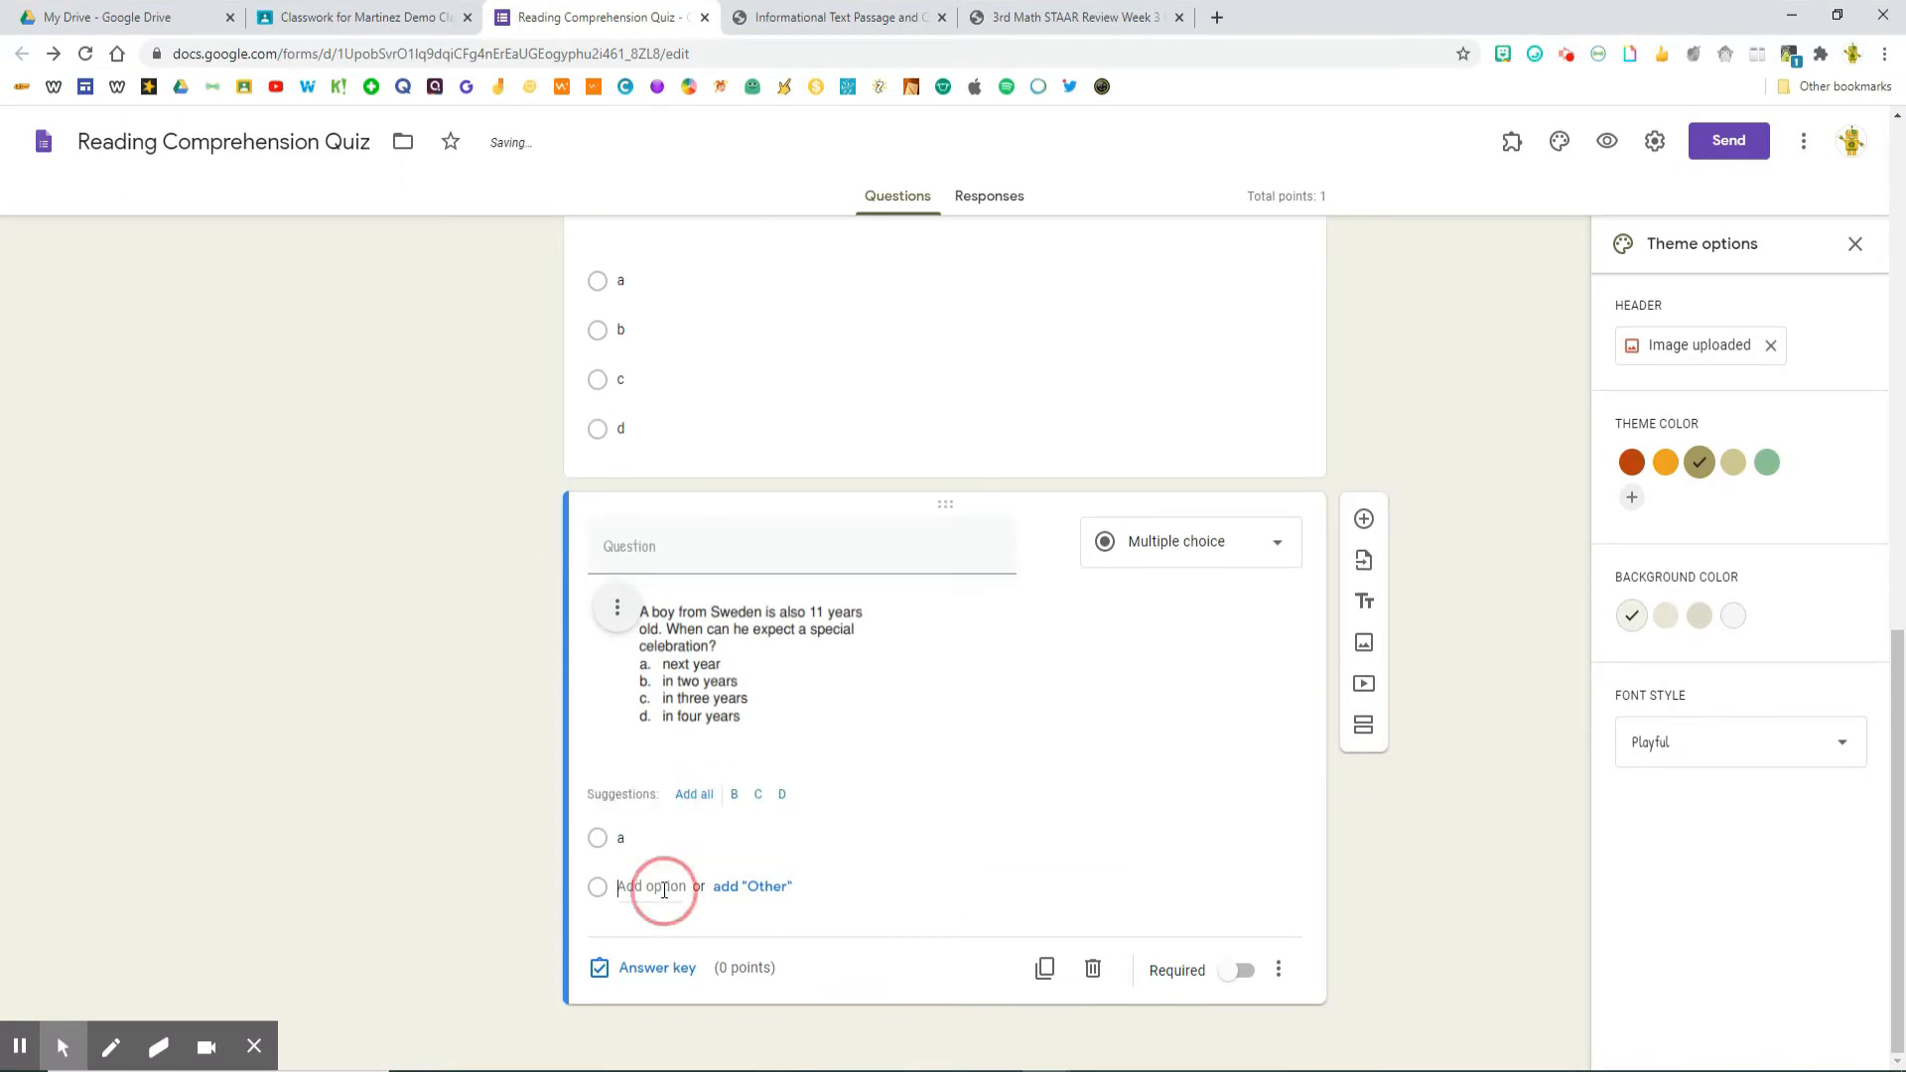
{"action": "left_click", "coordinate": [663, 887]}
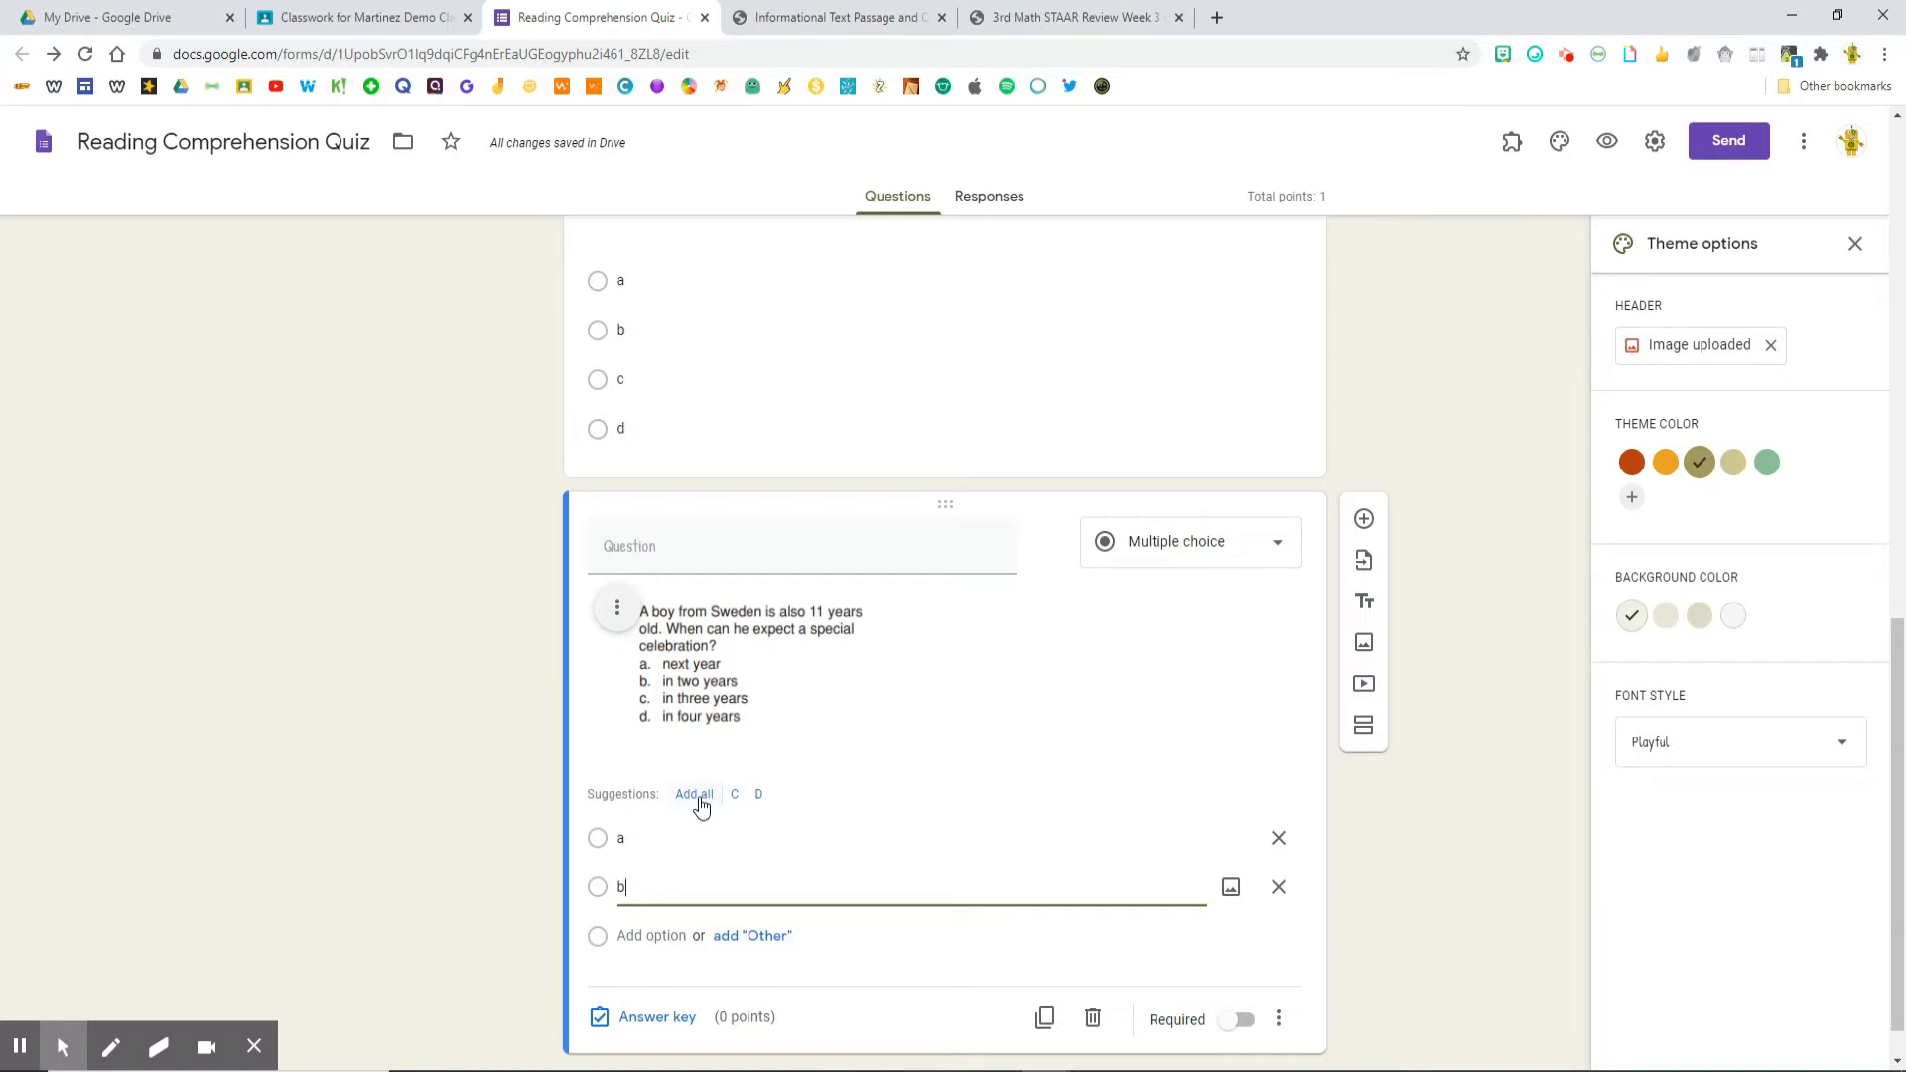
{"action": "left_click", "coordinate": [696, 795]}
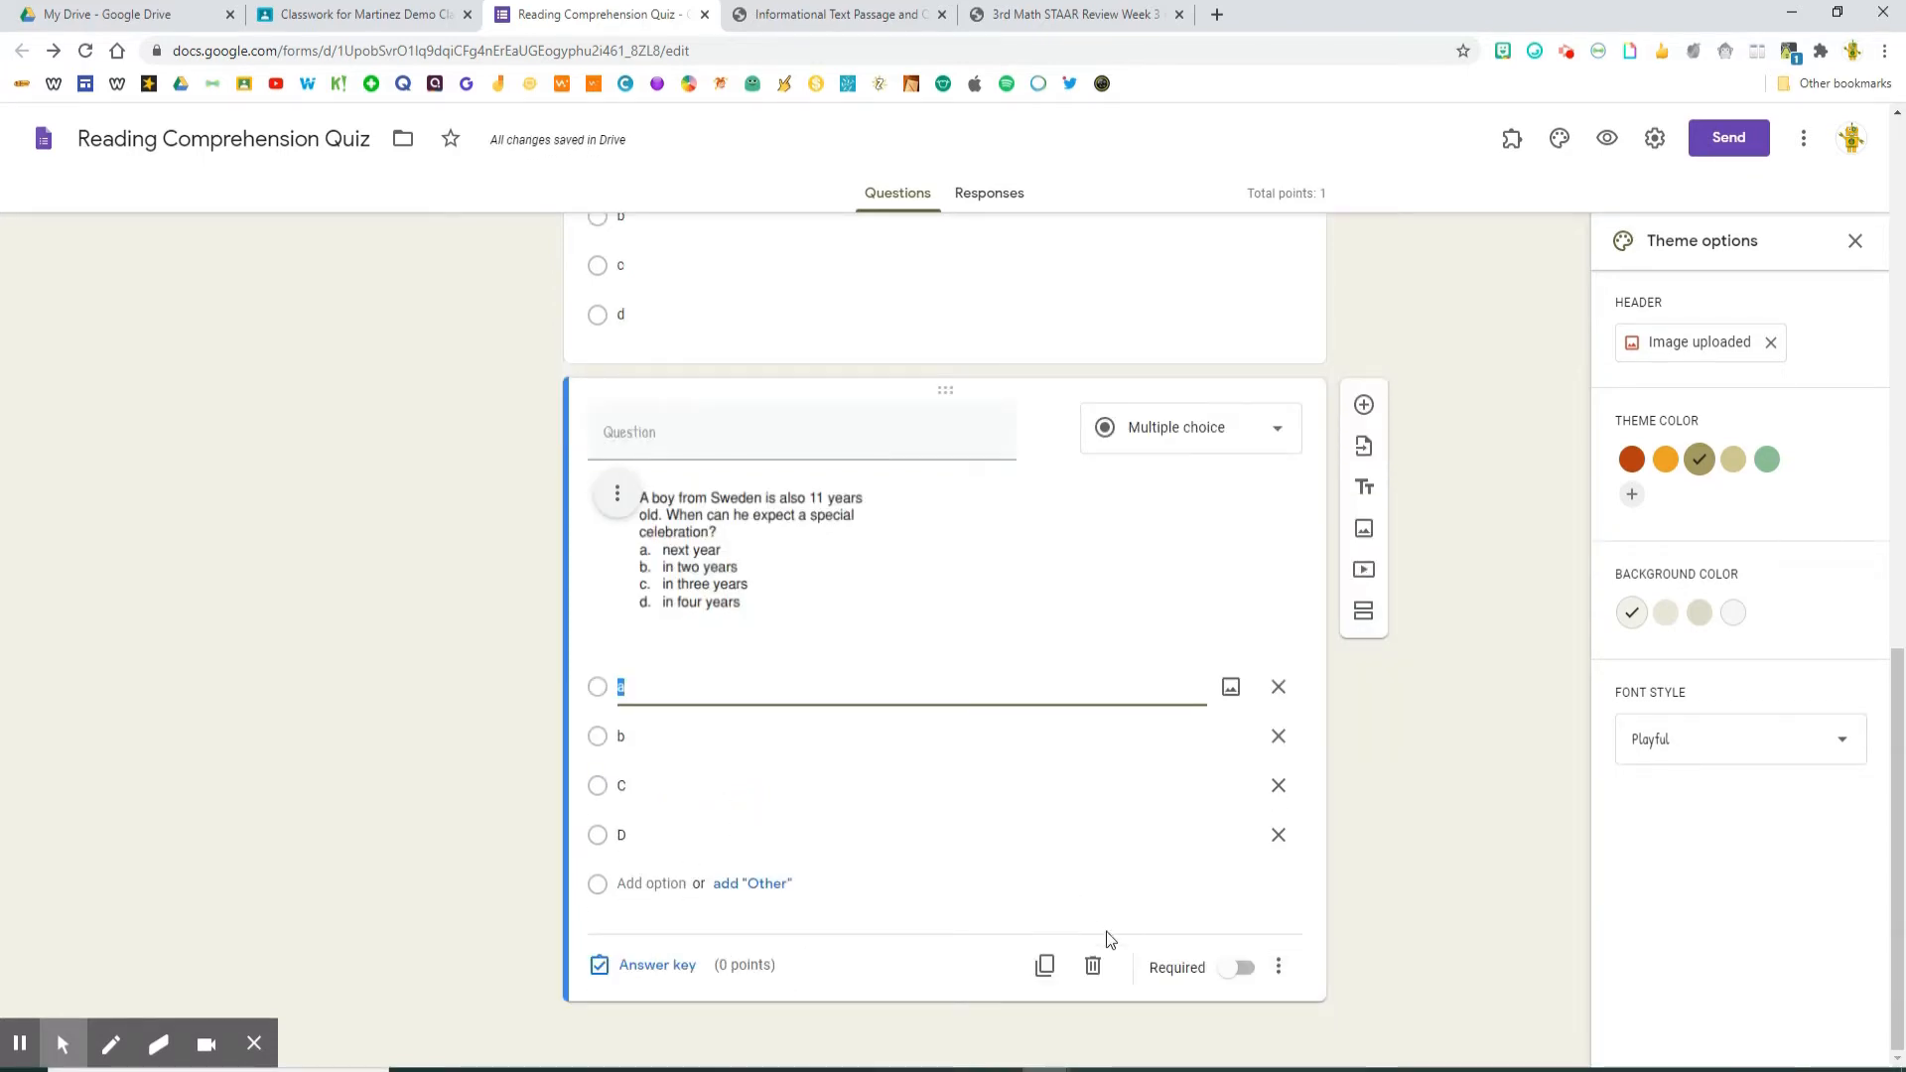
{"action": "left_click", "coordinate": [1240, 968]}
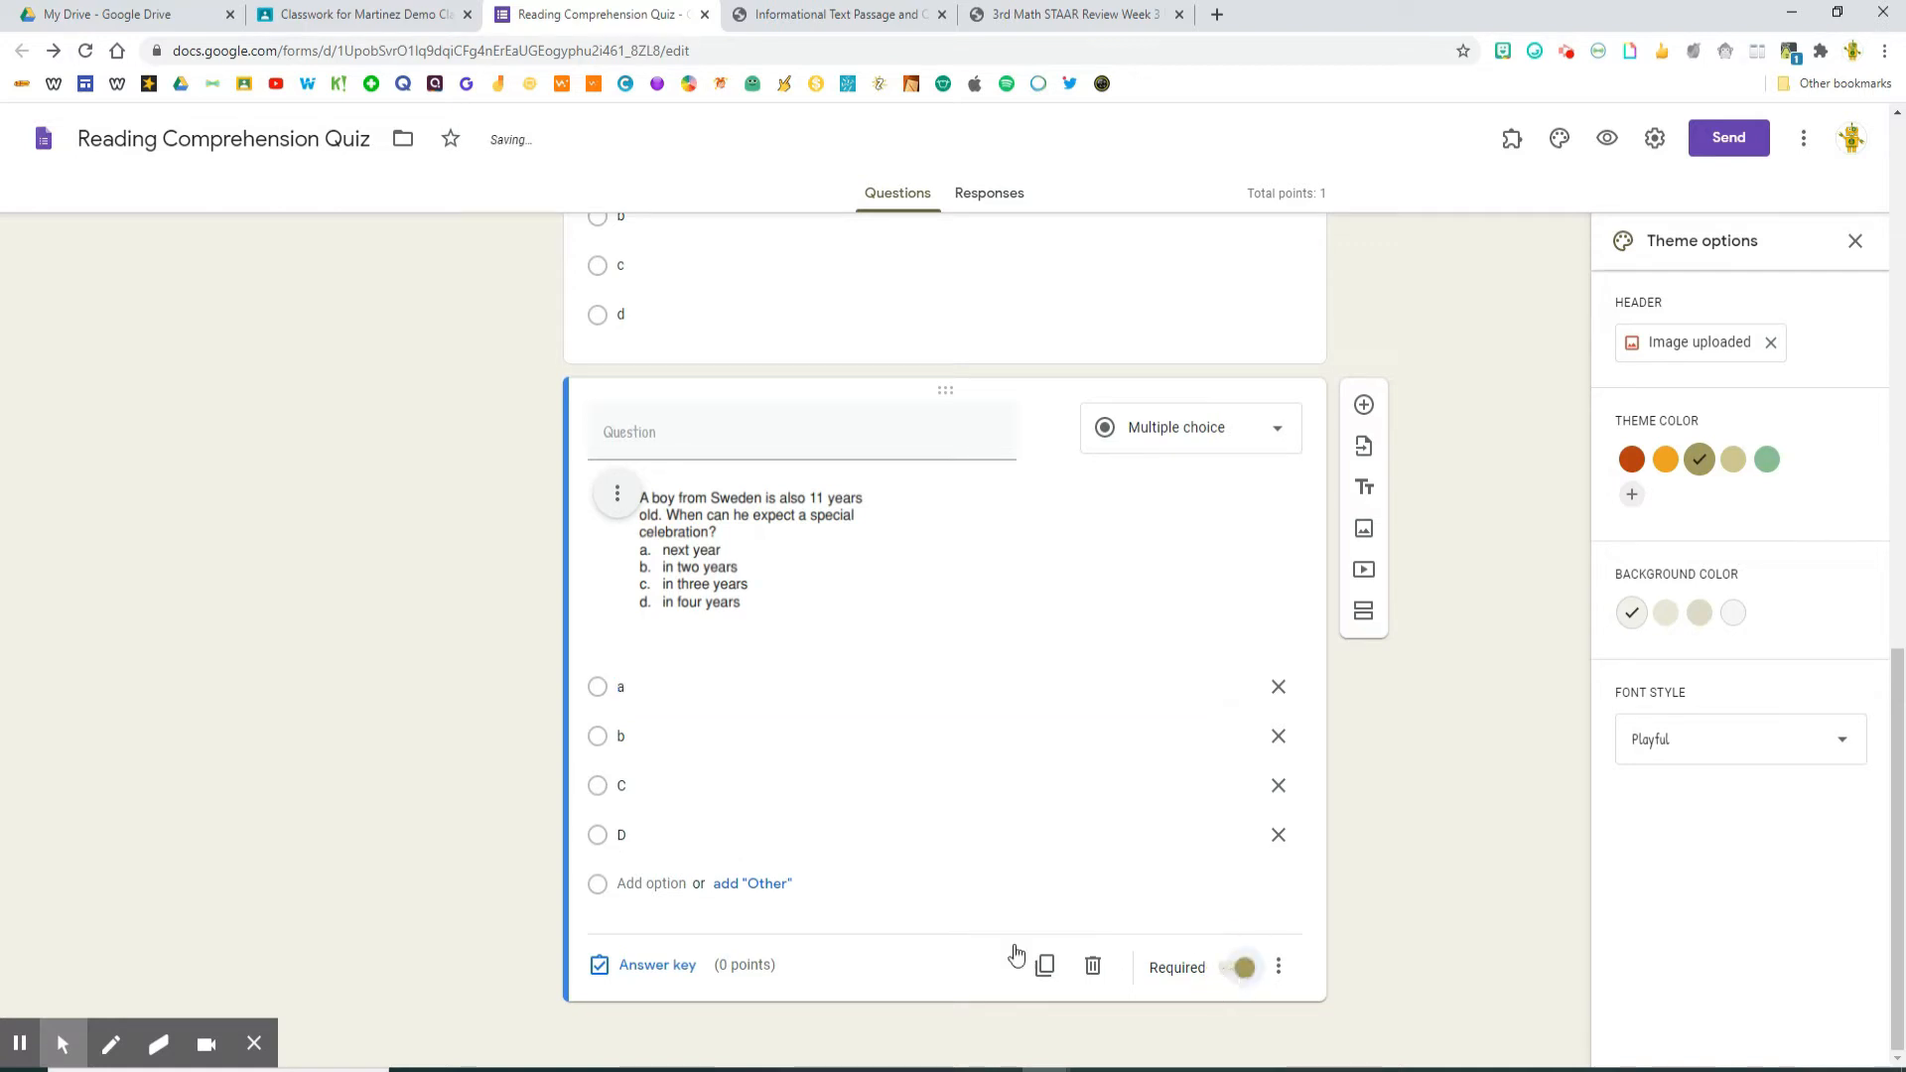
Set the Sweden question's answer key to 1 point with D as the correct answer
{"action": "left_click", "coordinate": [657, 964]}
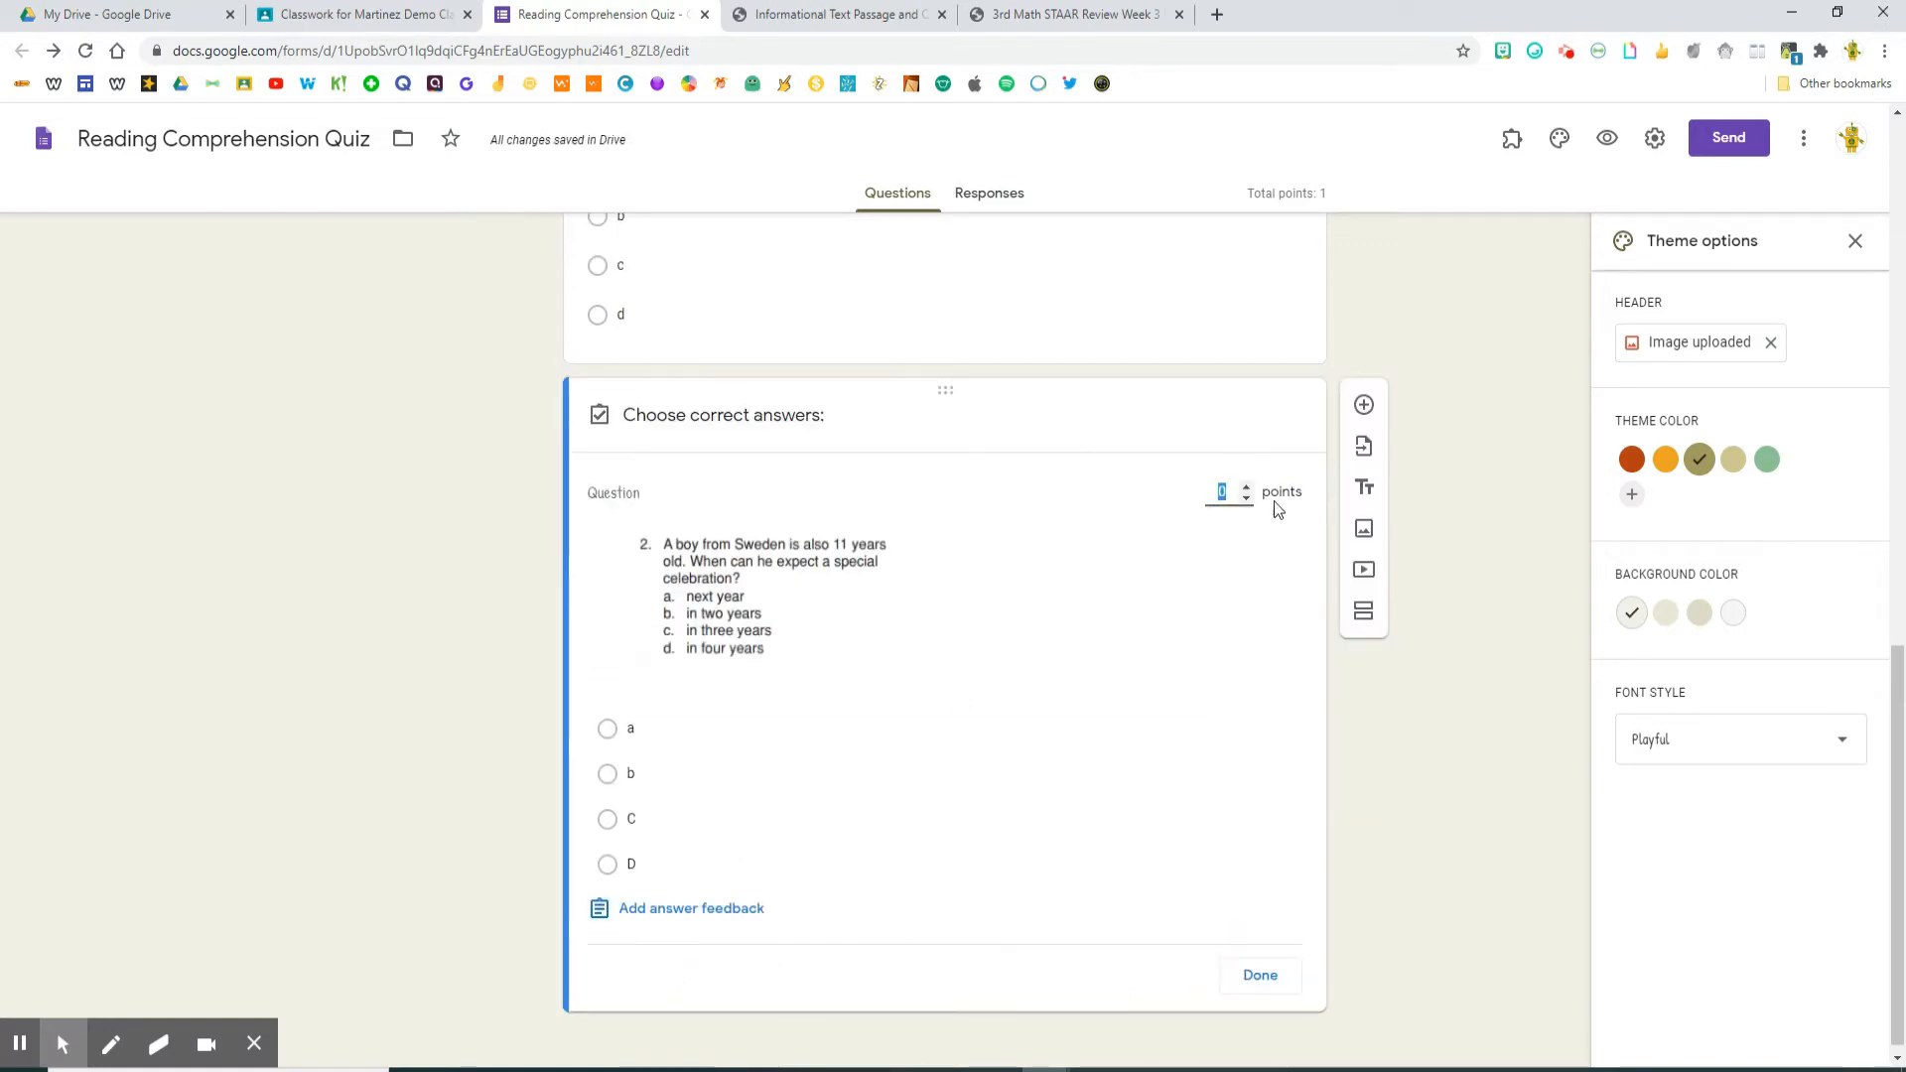
{"action": "left_click", "coordinate": [1247, 493]}
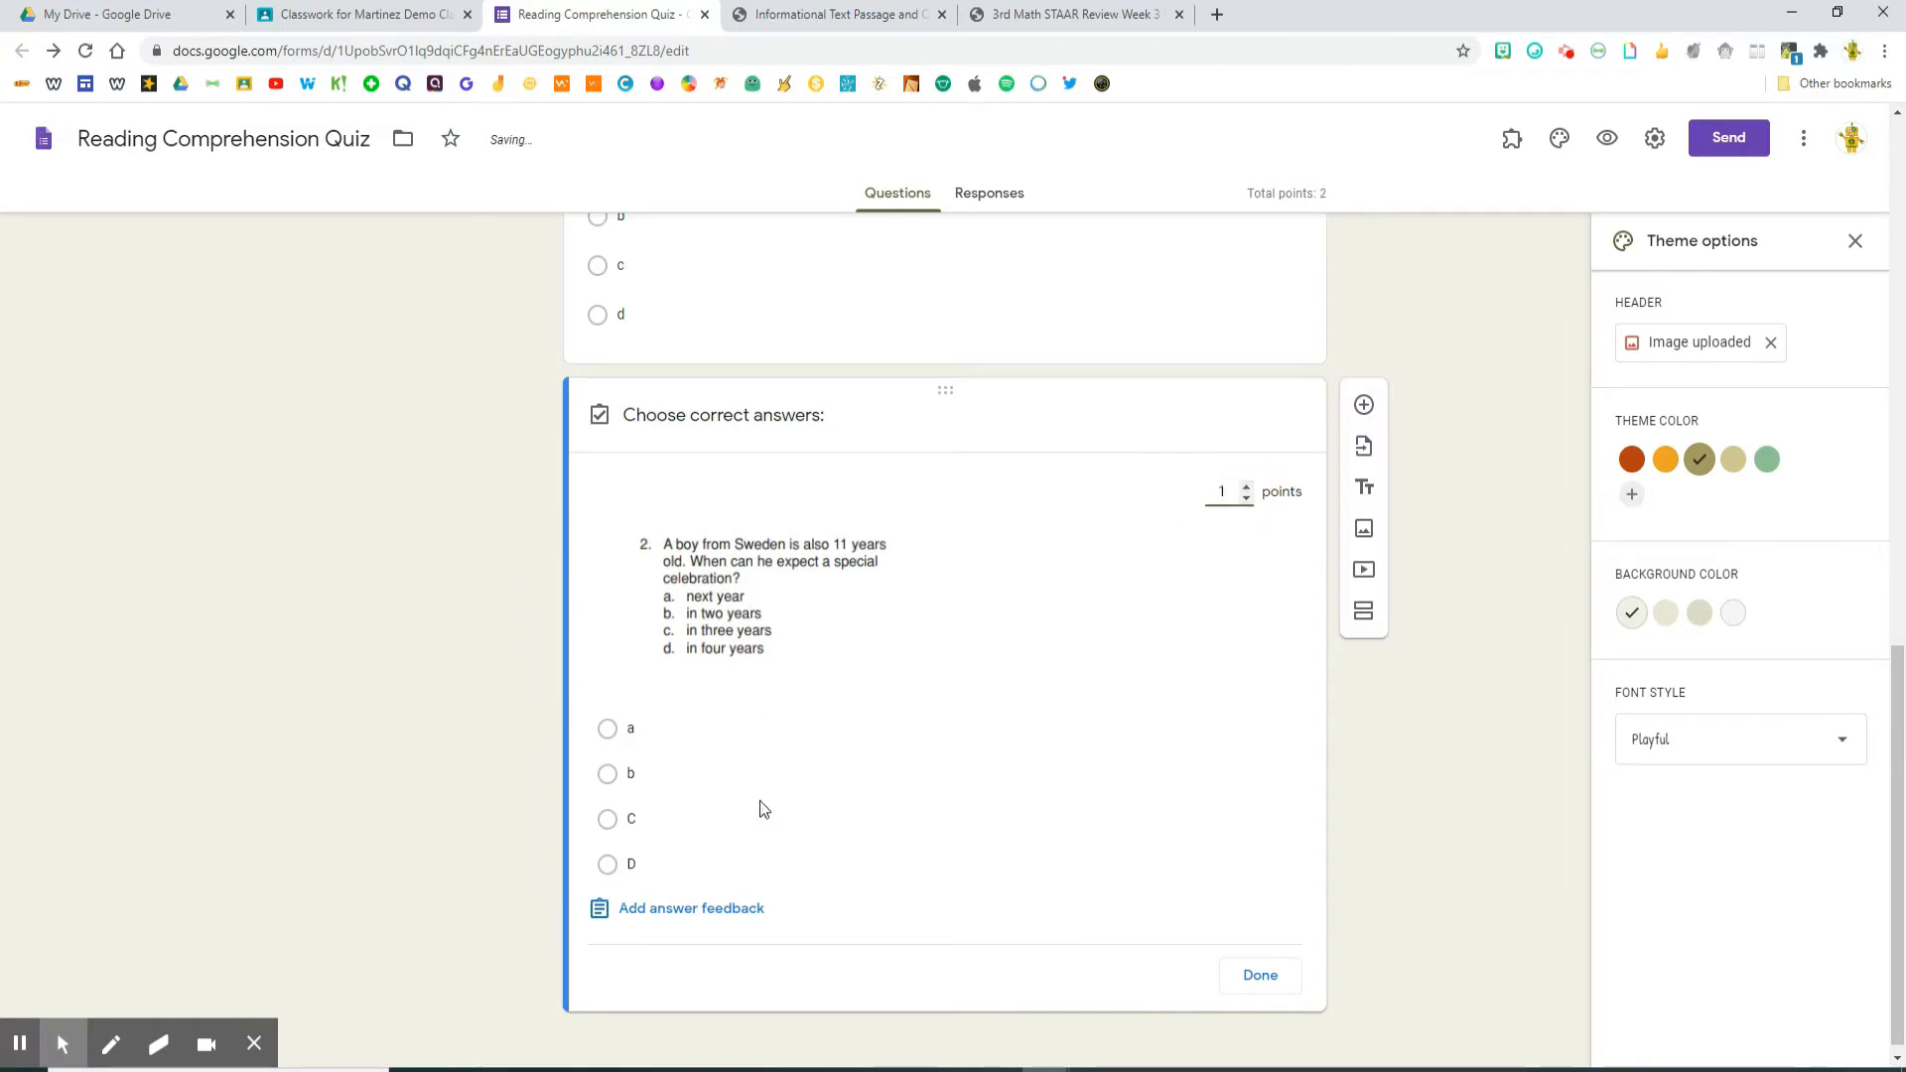
{"action": "left_click", "coordinate": [609, 872]}
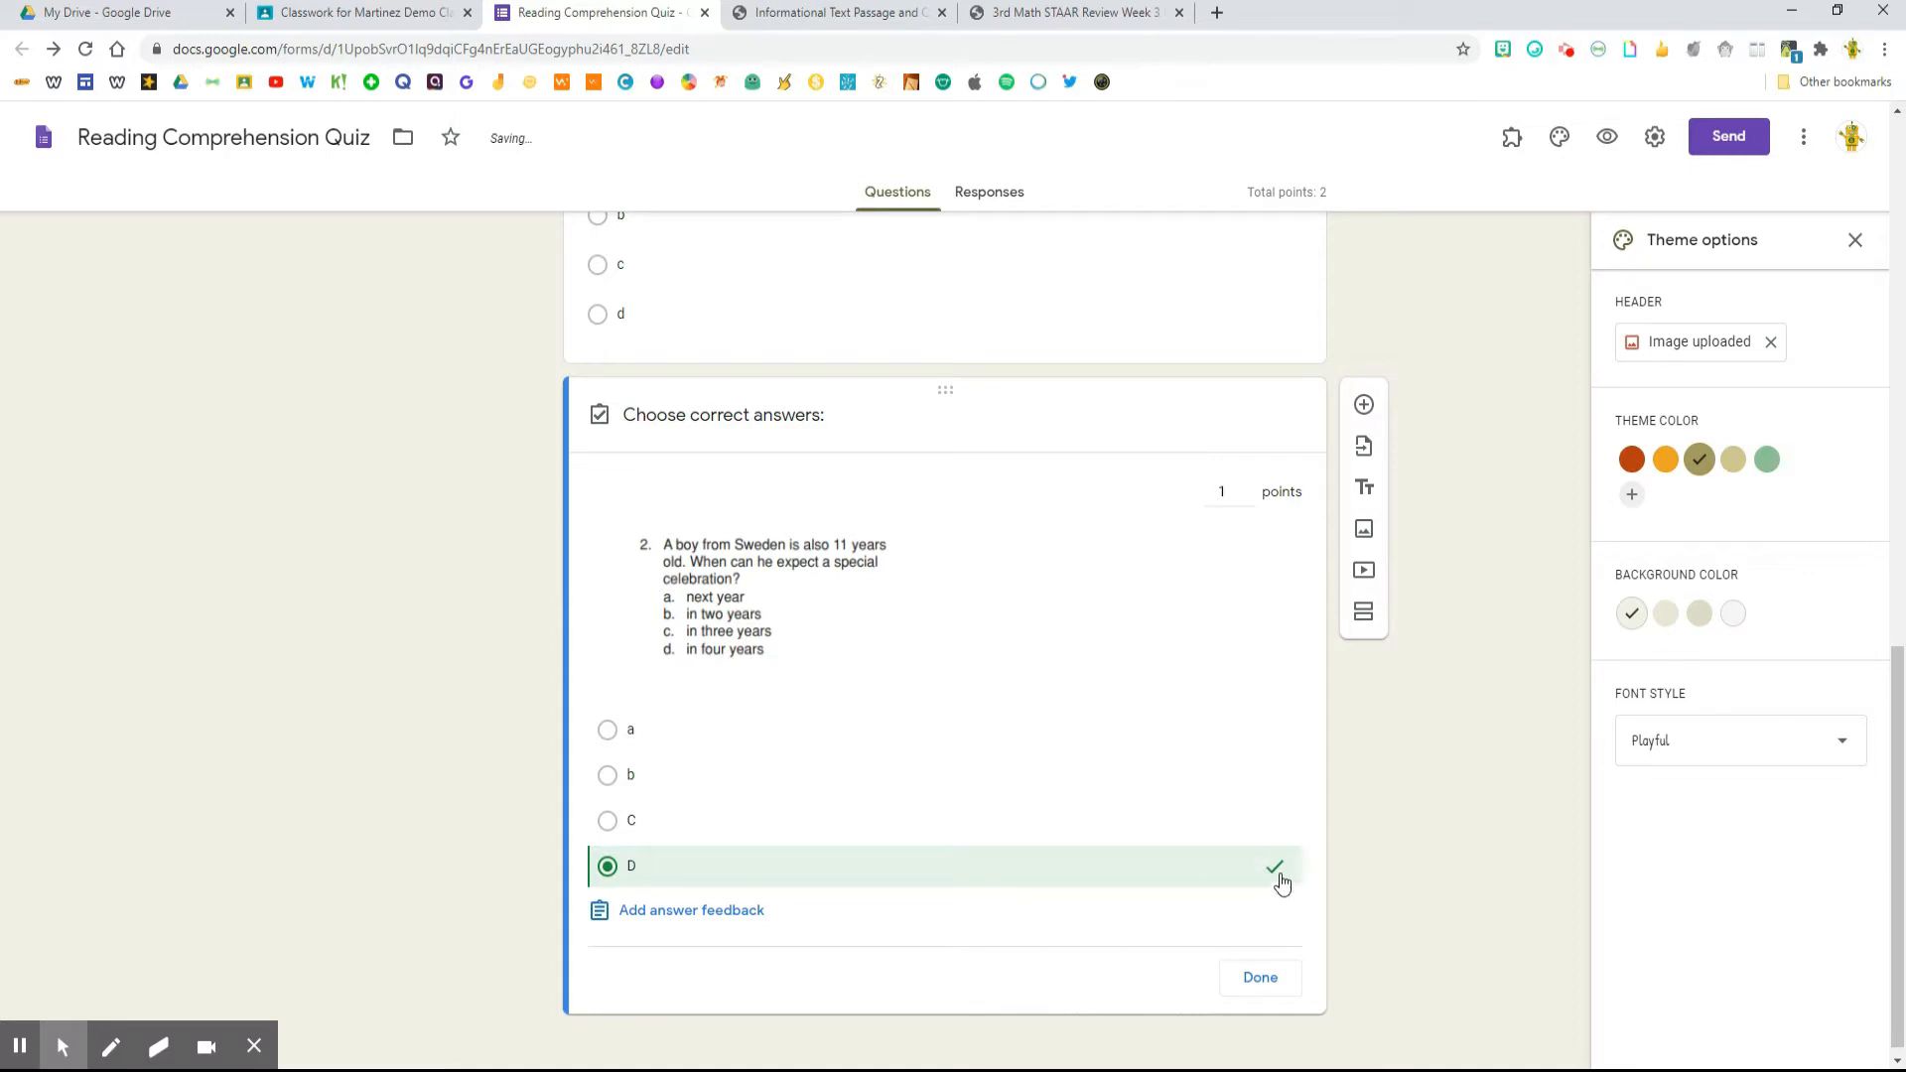
{"action": "left_click", "coordinate": [1259, 978]}
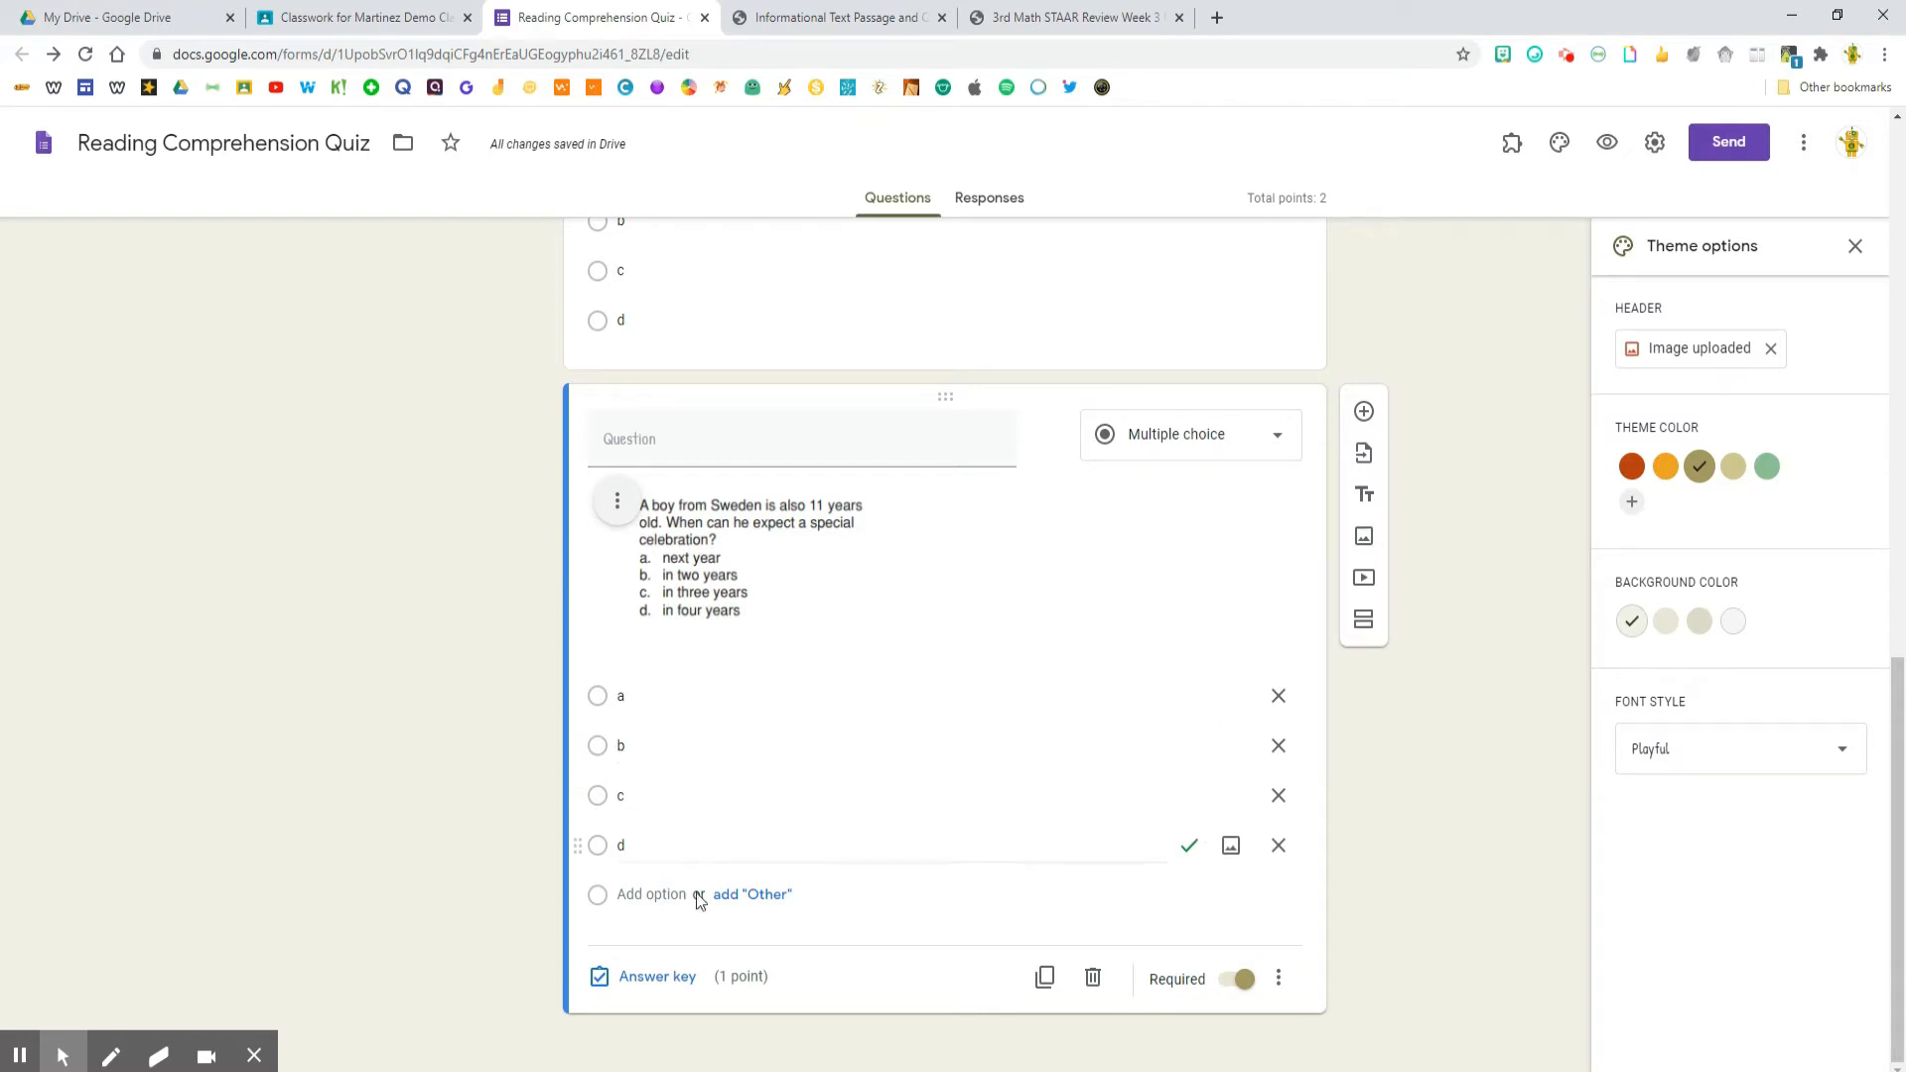
Duplicate the Sweden question and remove the image from the copy
{"action": "left_click", "coordinate": [1045, 981]}
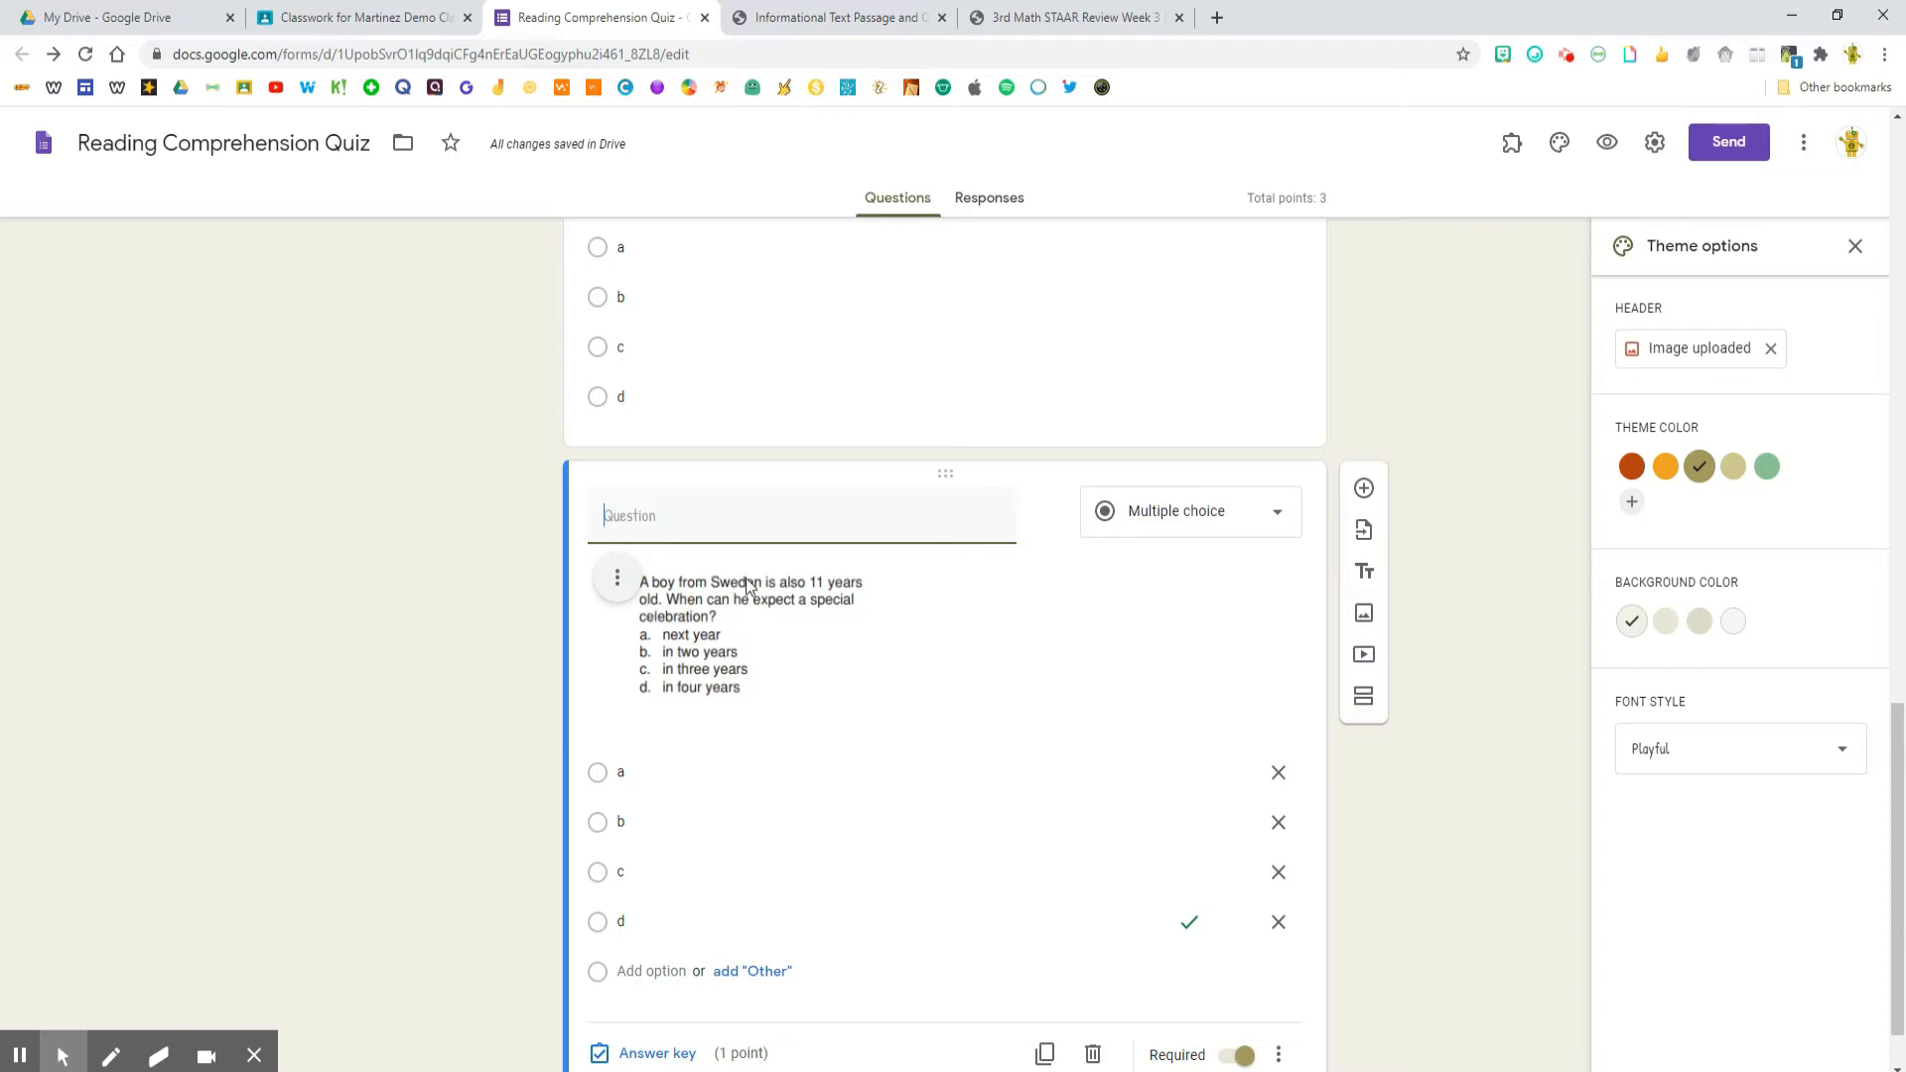
{"action": "left_click", "coordinate": [620, 582]}
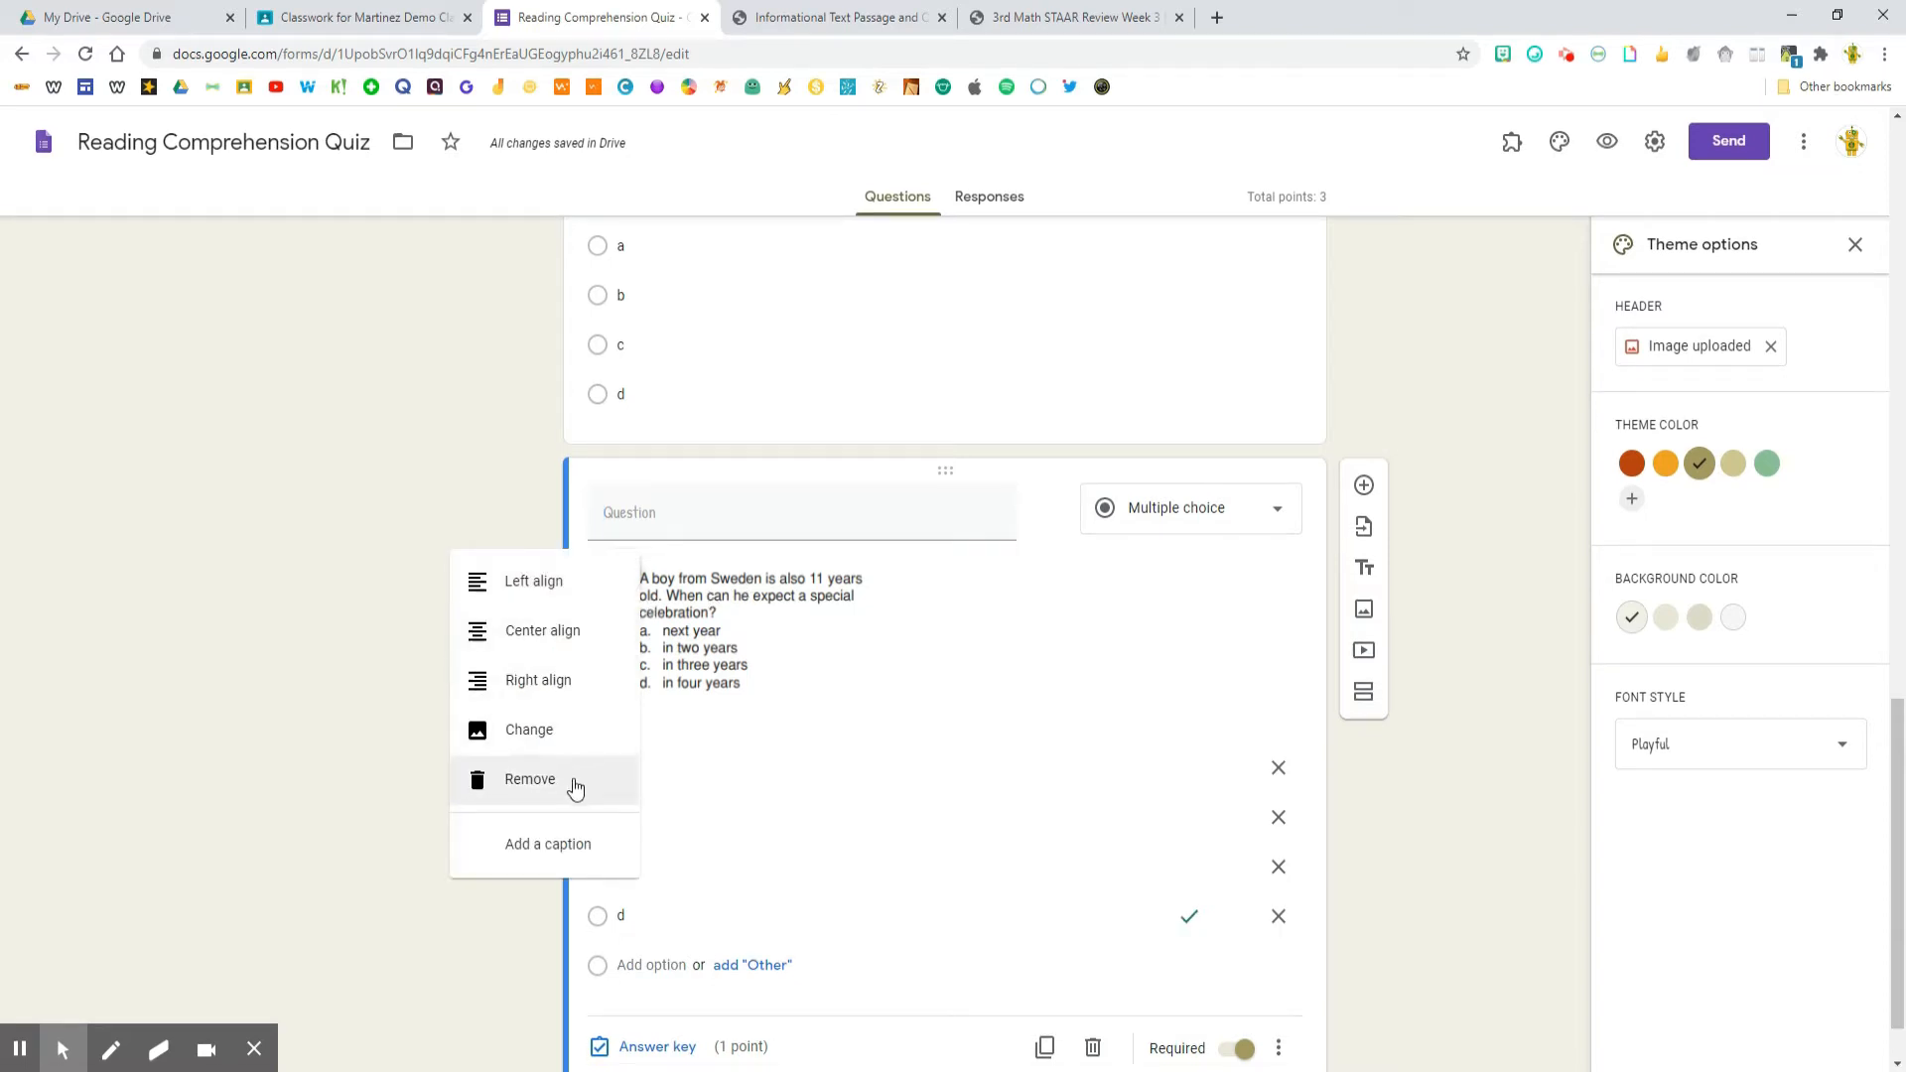
{"action": "left_click", "coordinate": [574, 780]}
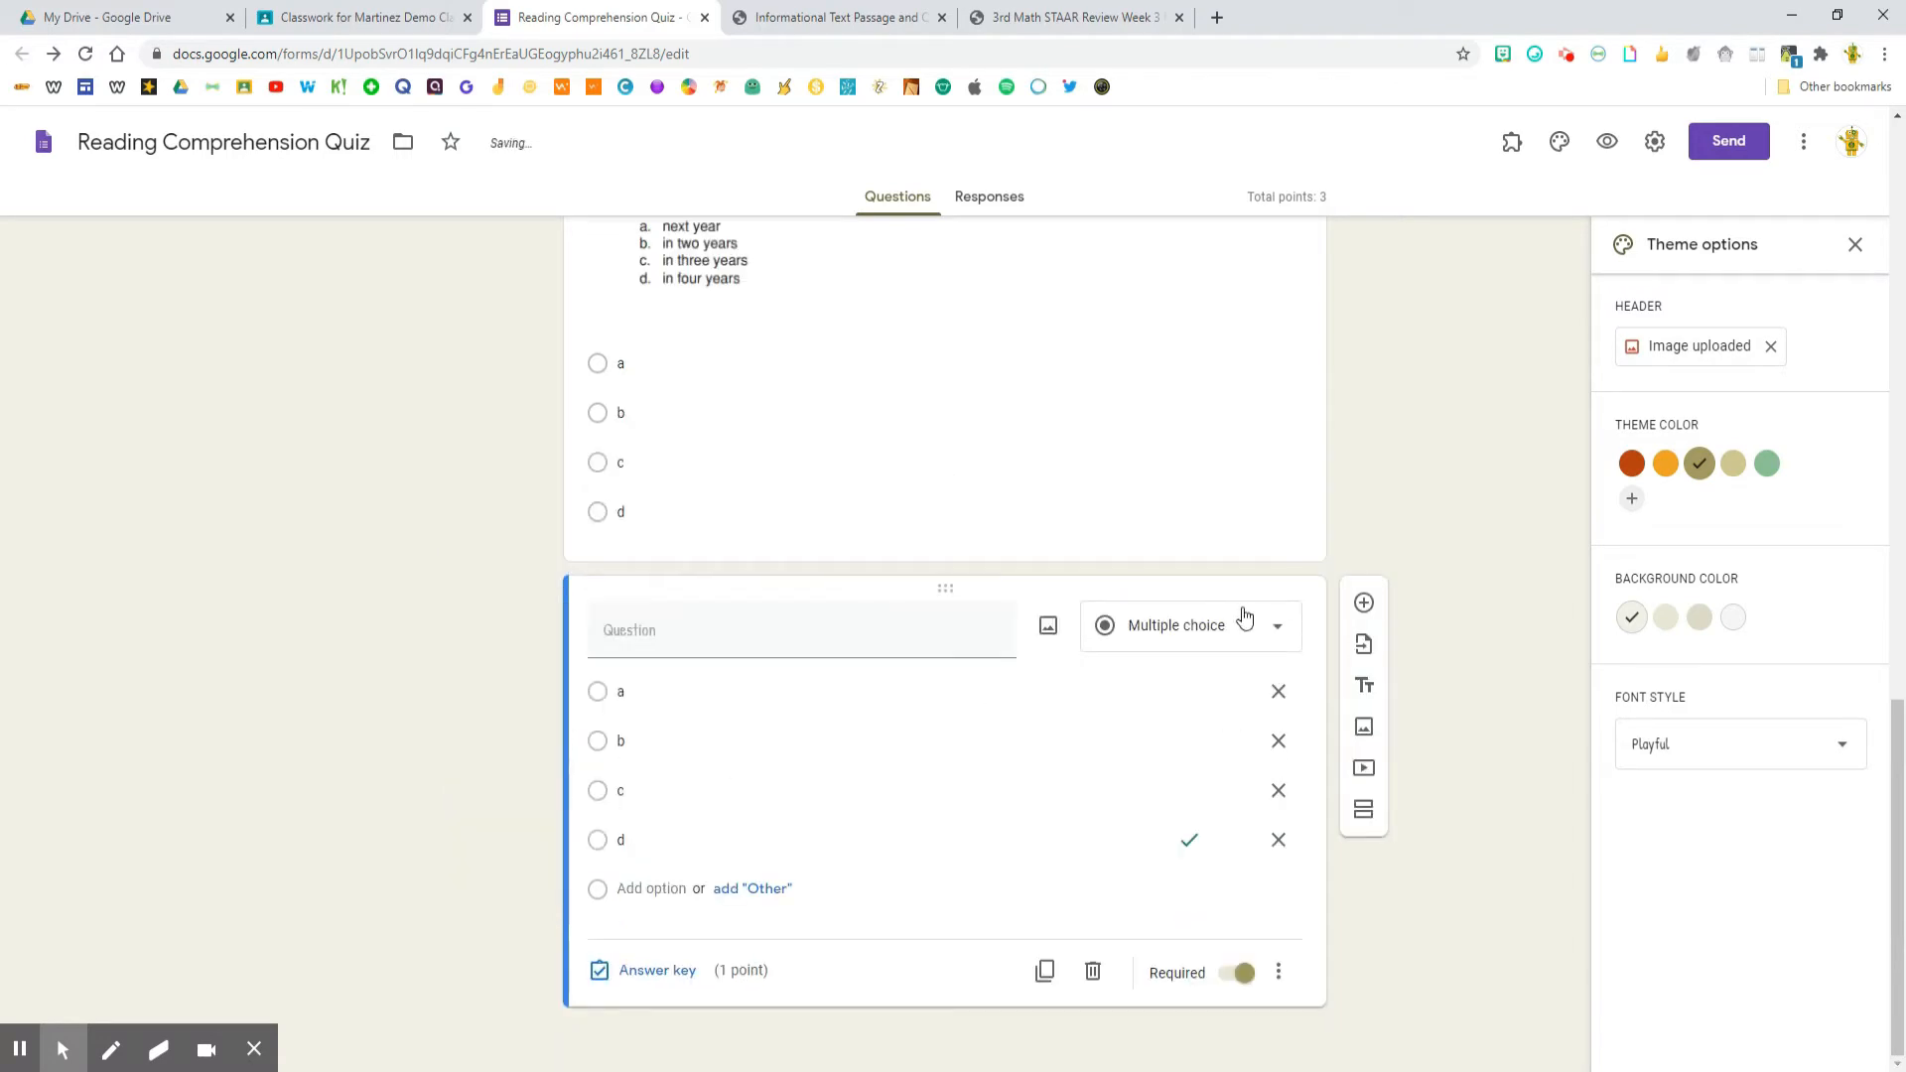
Capture question 3 about the Philippines from the birthdays PDF using Snip & Sketch
{"action": "left_click", "coordinate": [827, 17]}
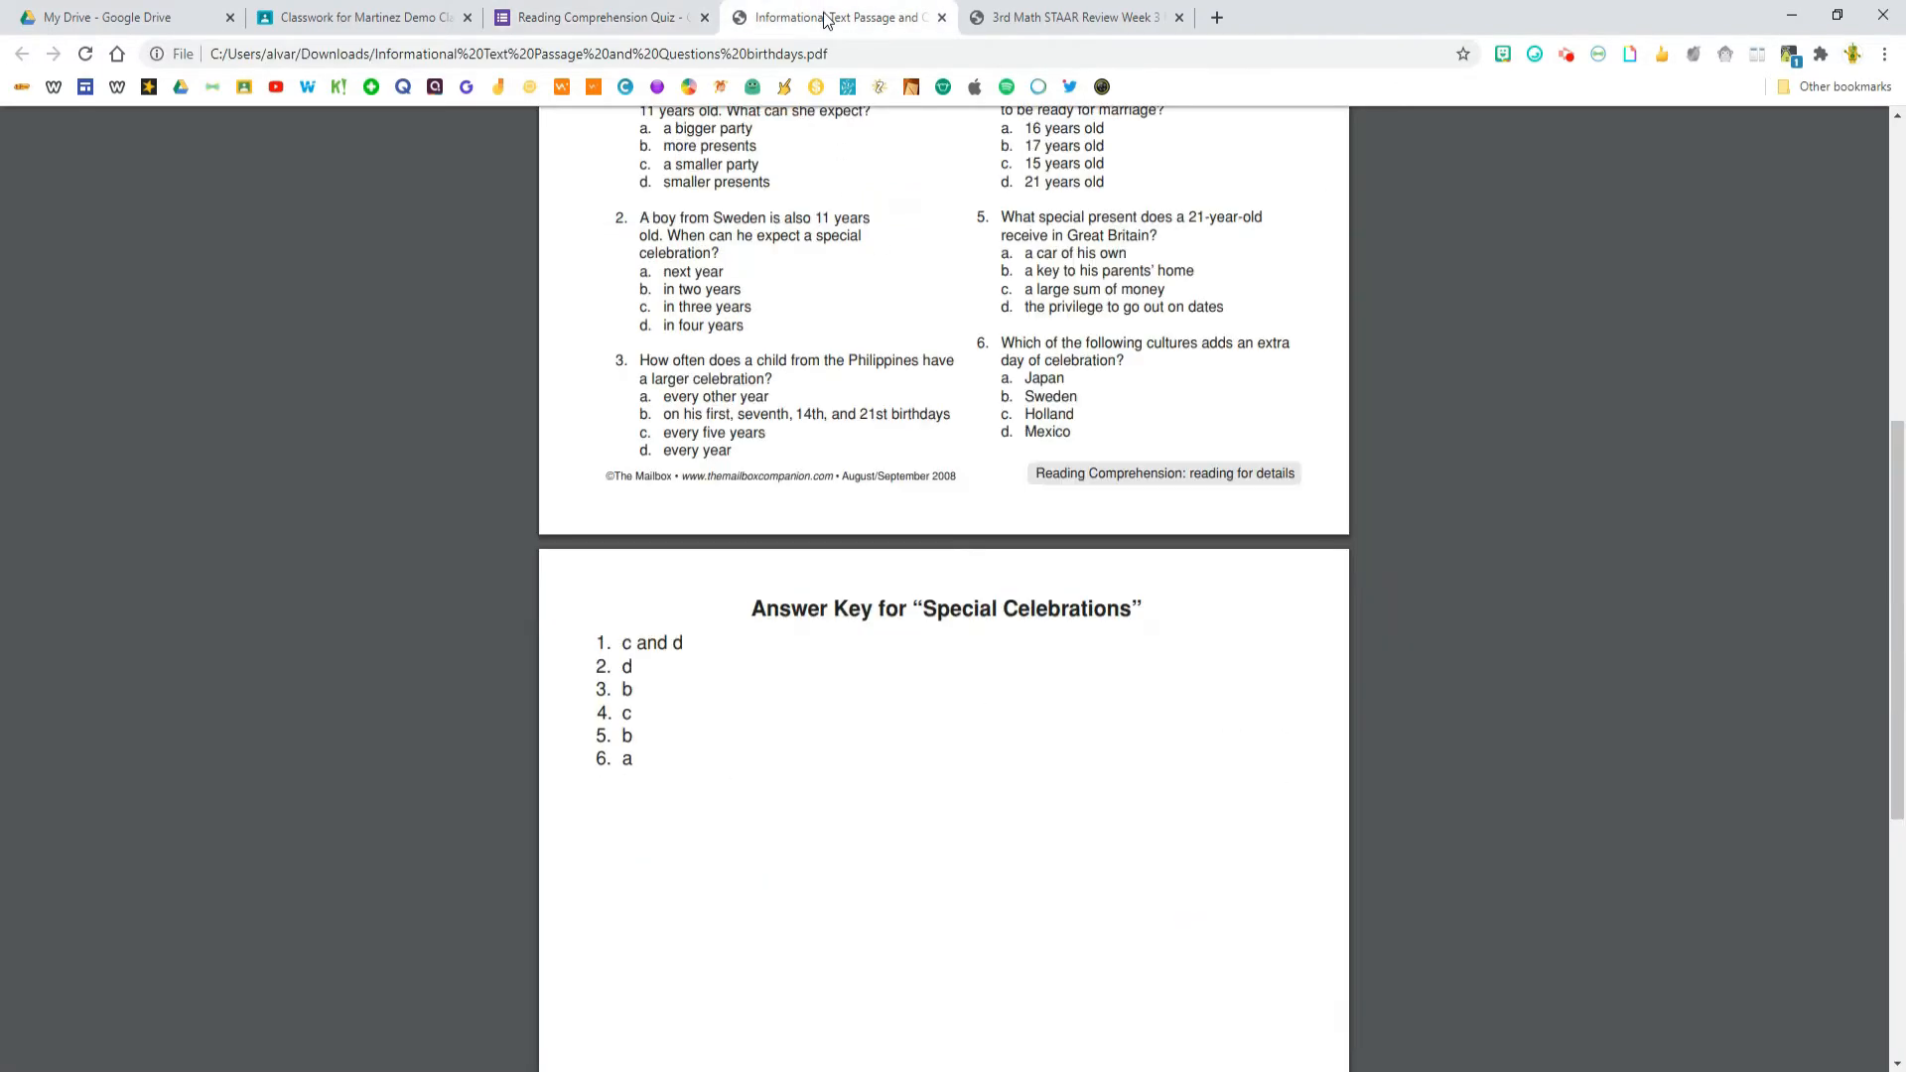
{"action": "scroll", "coordinate": [471, 756], "scroll_direction": "up", "scroll_amount": 4}
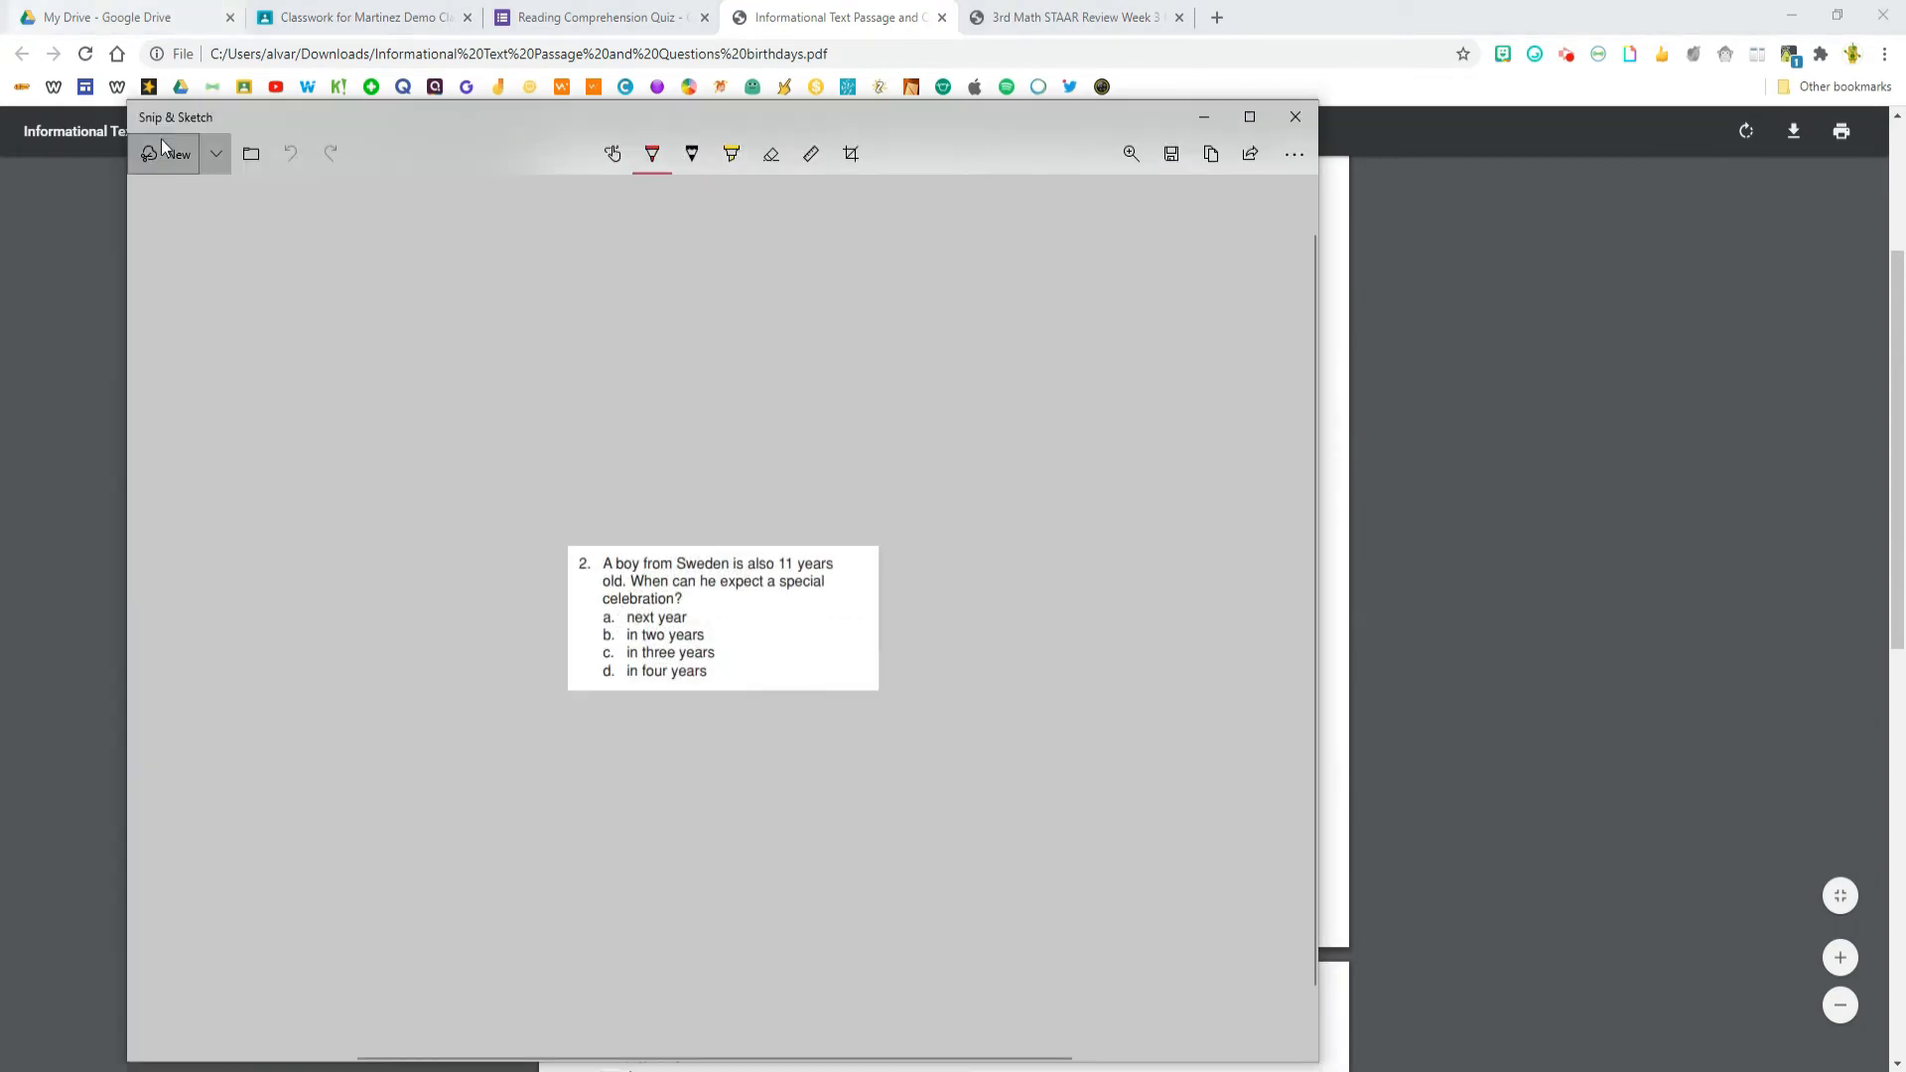
{"action": "left_click", "coordinate": [169, 155]}
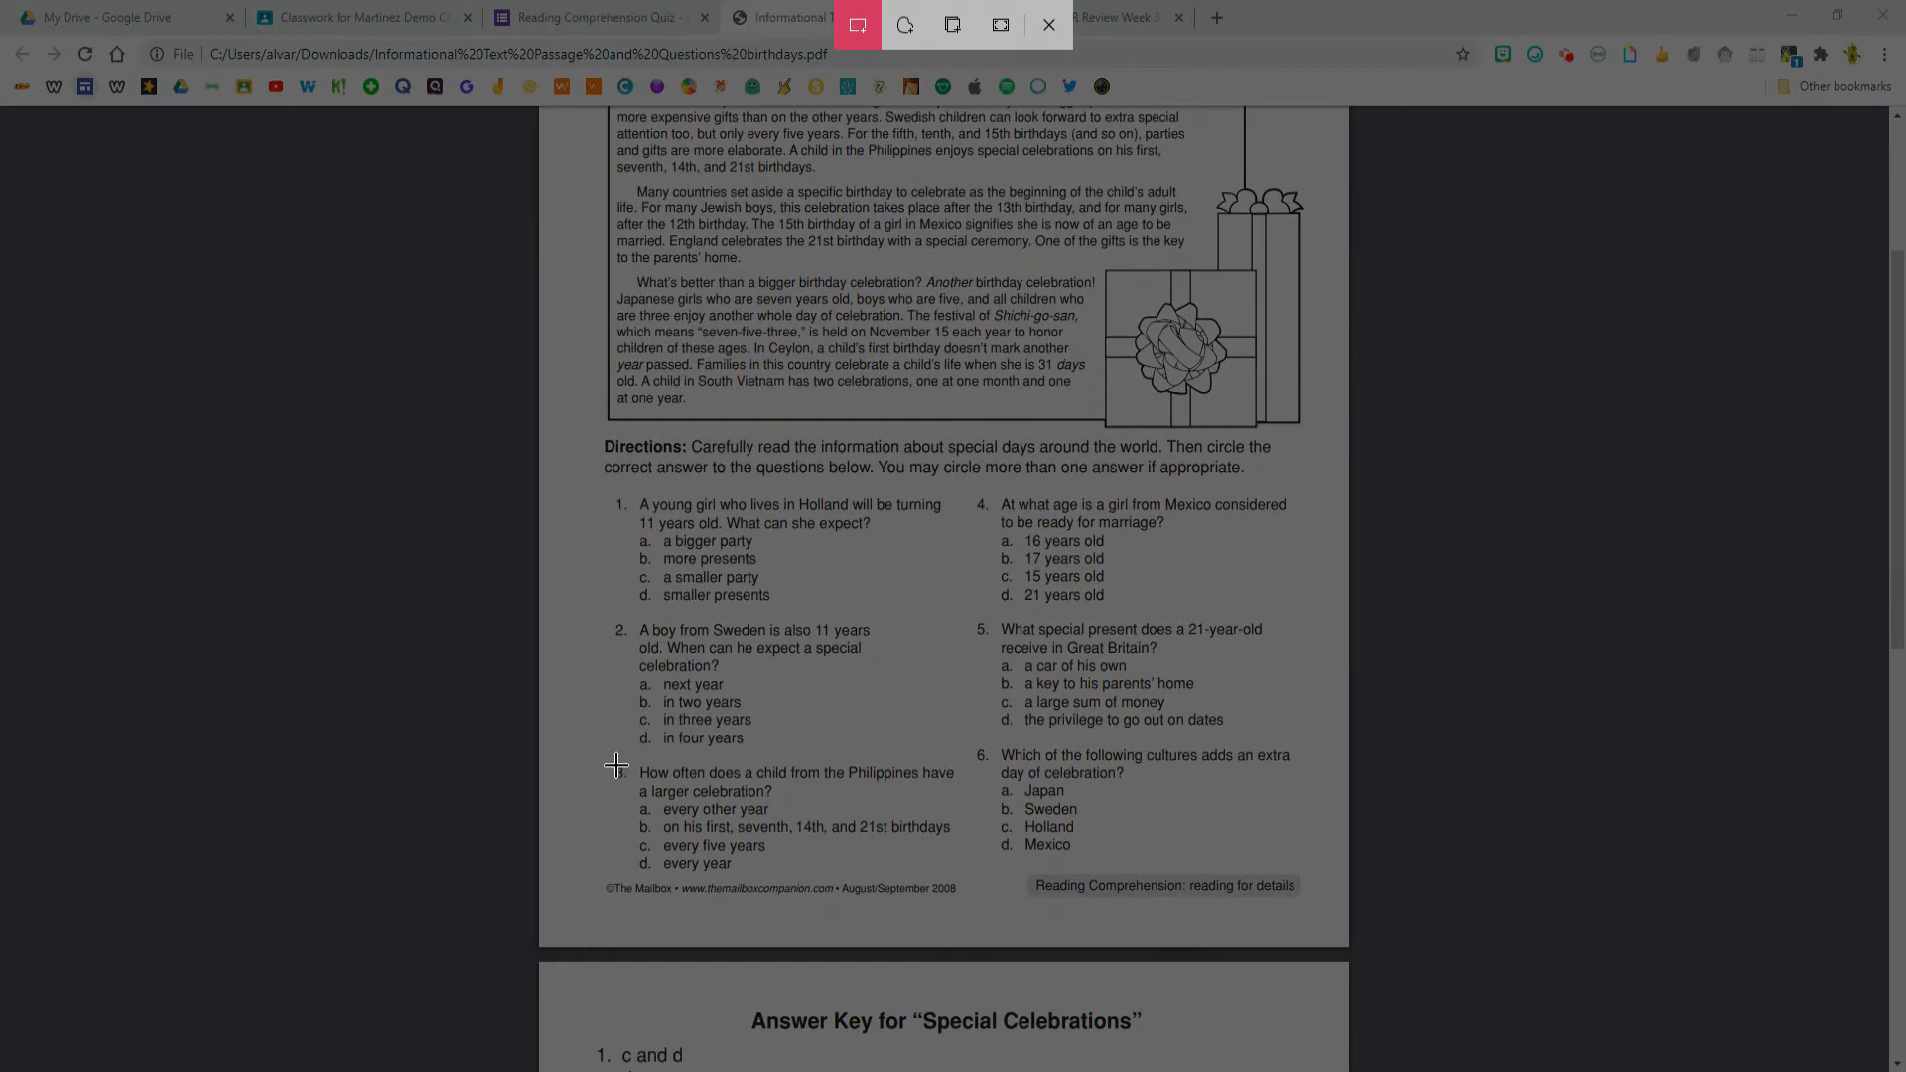
{"action": "mouse_move", "coordinate": [609, 751]}
{"action": "left_mouse_down"}
{"action": "mouse_move", "coordinate": [620, 834]}
{"action": "mouse_move", "coordinate": [968, 876]}
{"action": "left_mouse_up"}
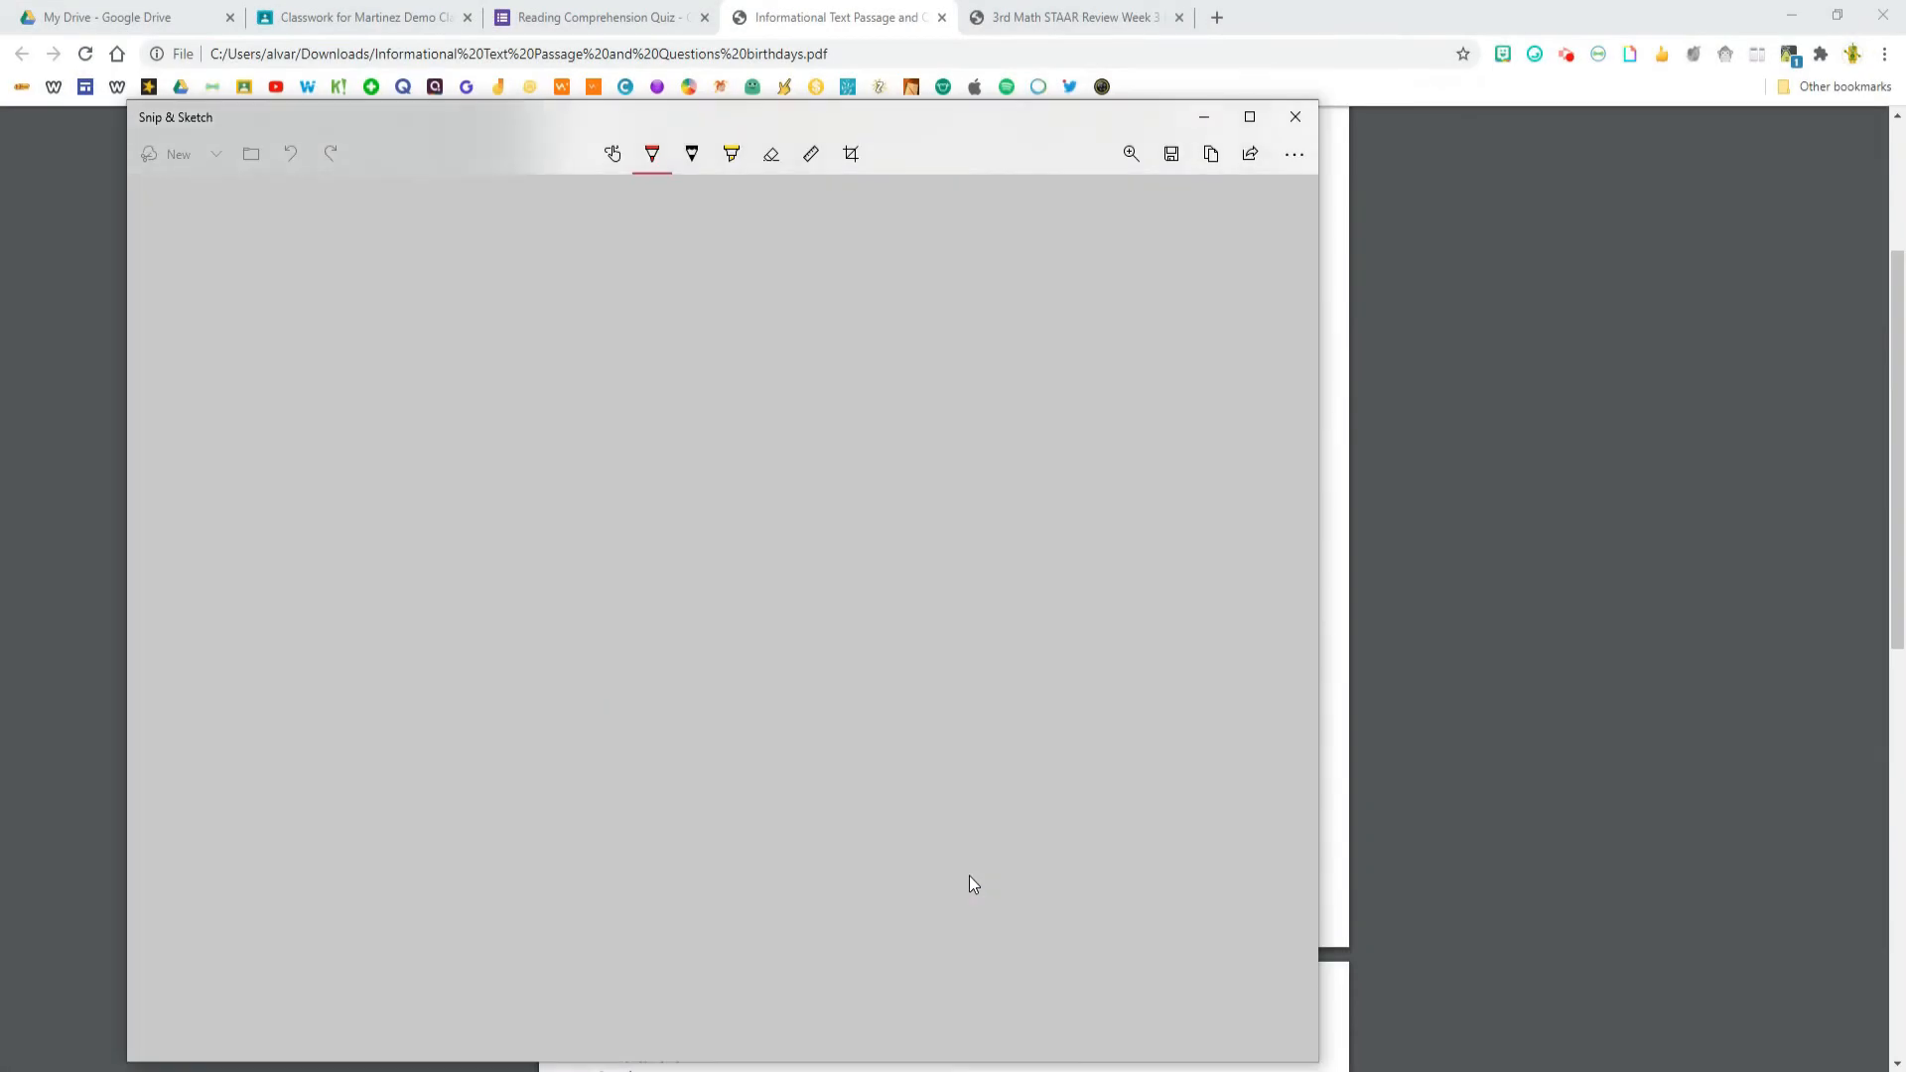
Save the question 3 snip to the Desktop as Q3 in PNG format
{"action": "left_click", "coordinate": [1172, 153]}
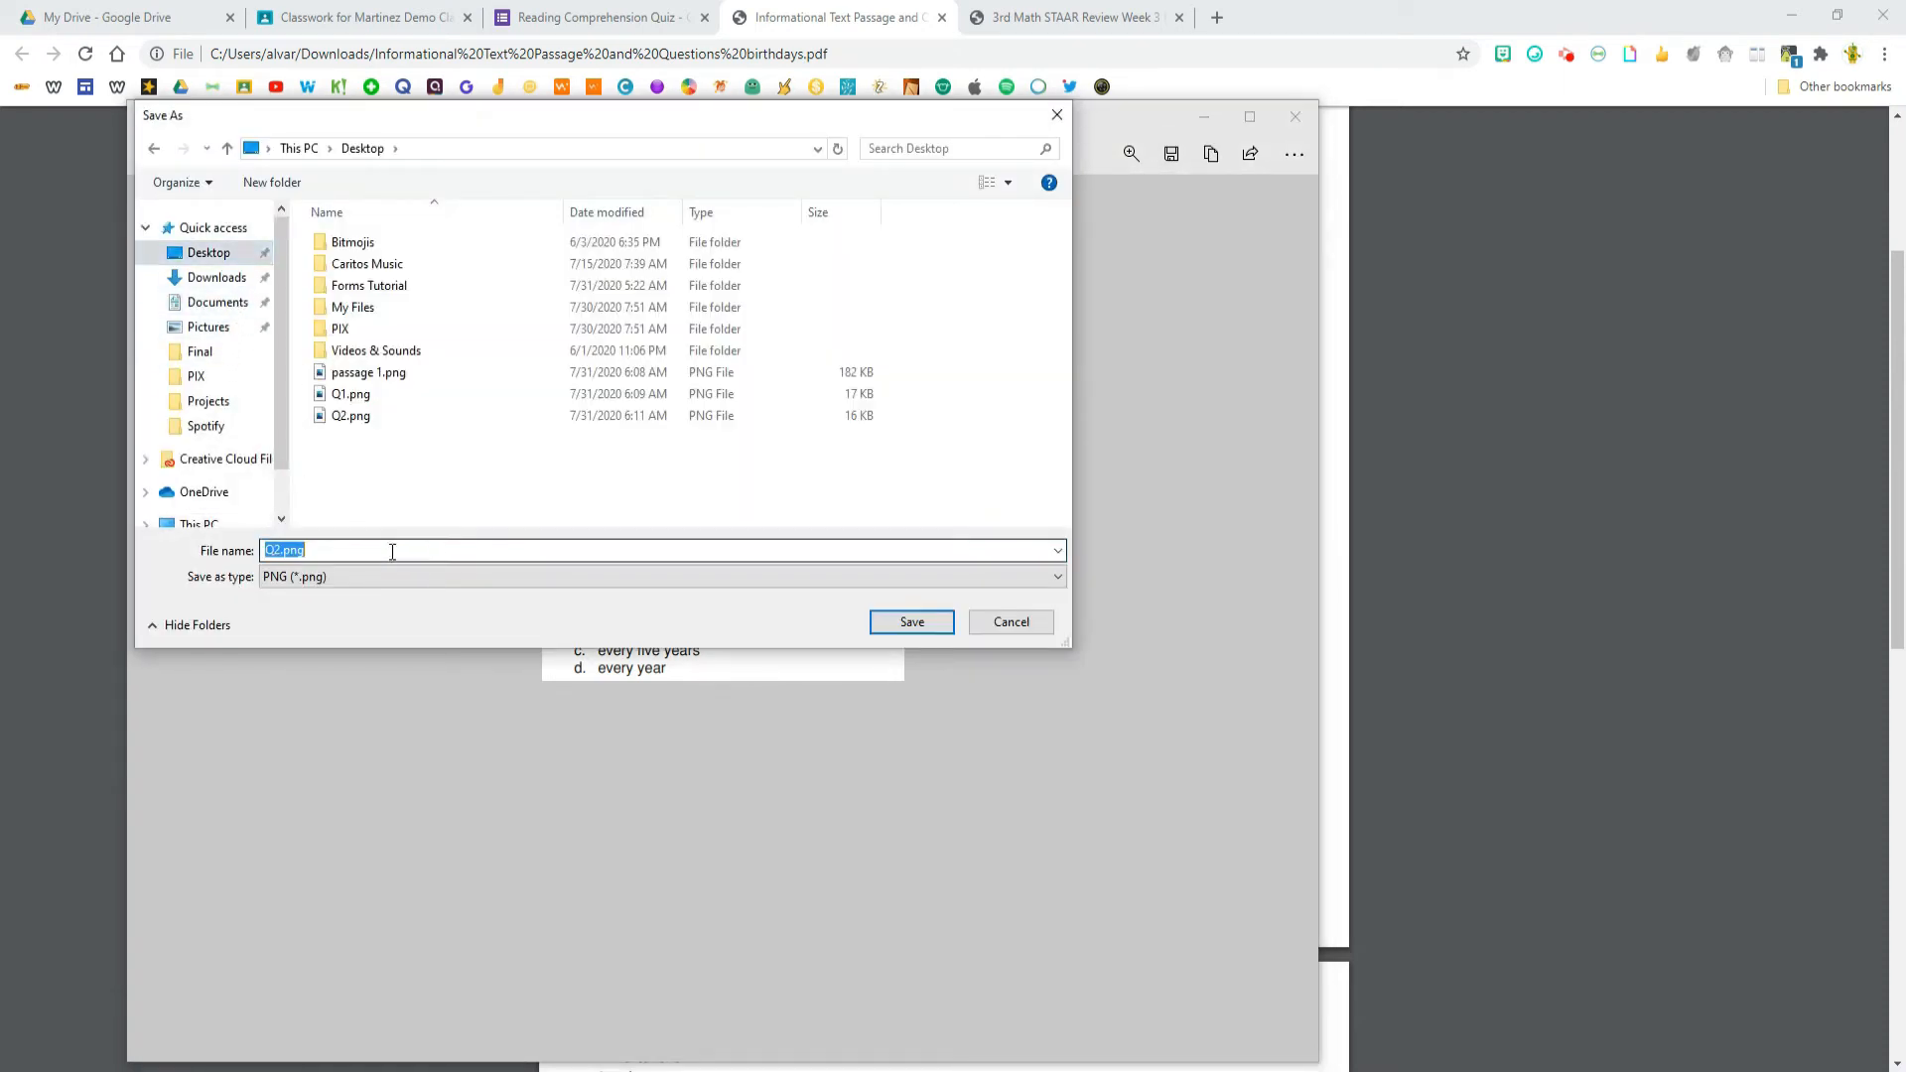
{"action": "type", "text": "Q3"}
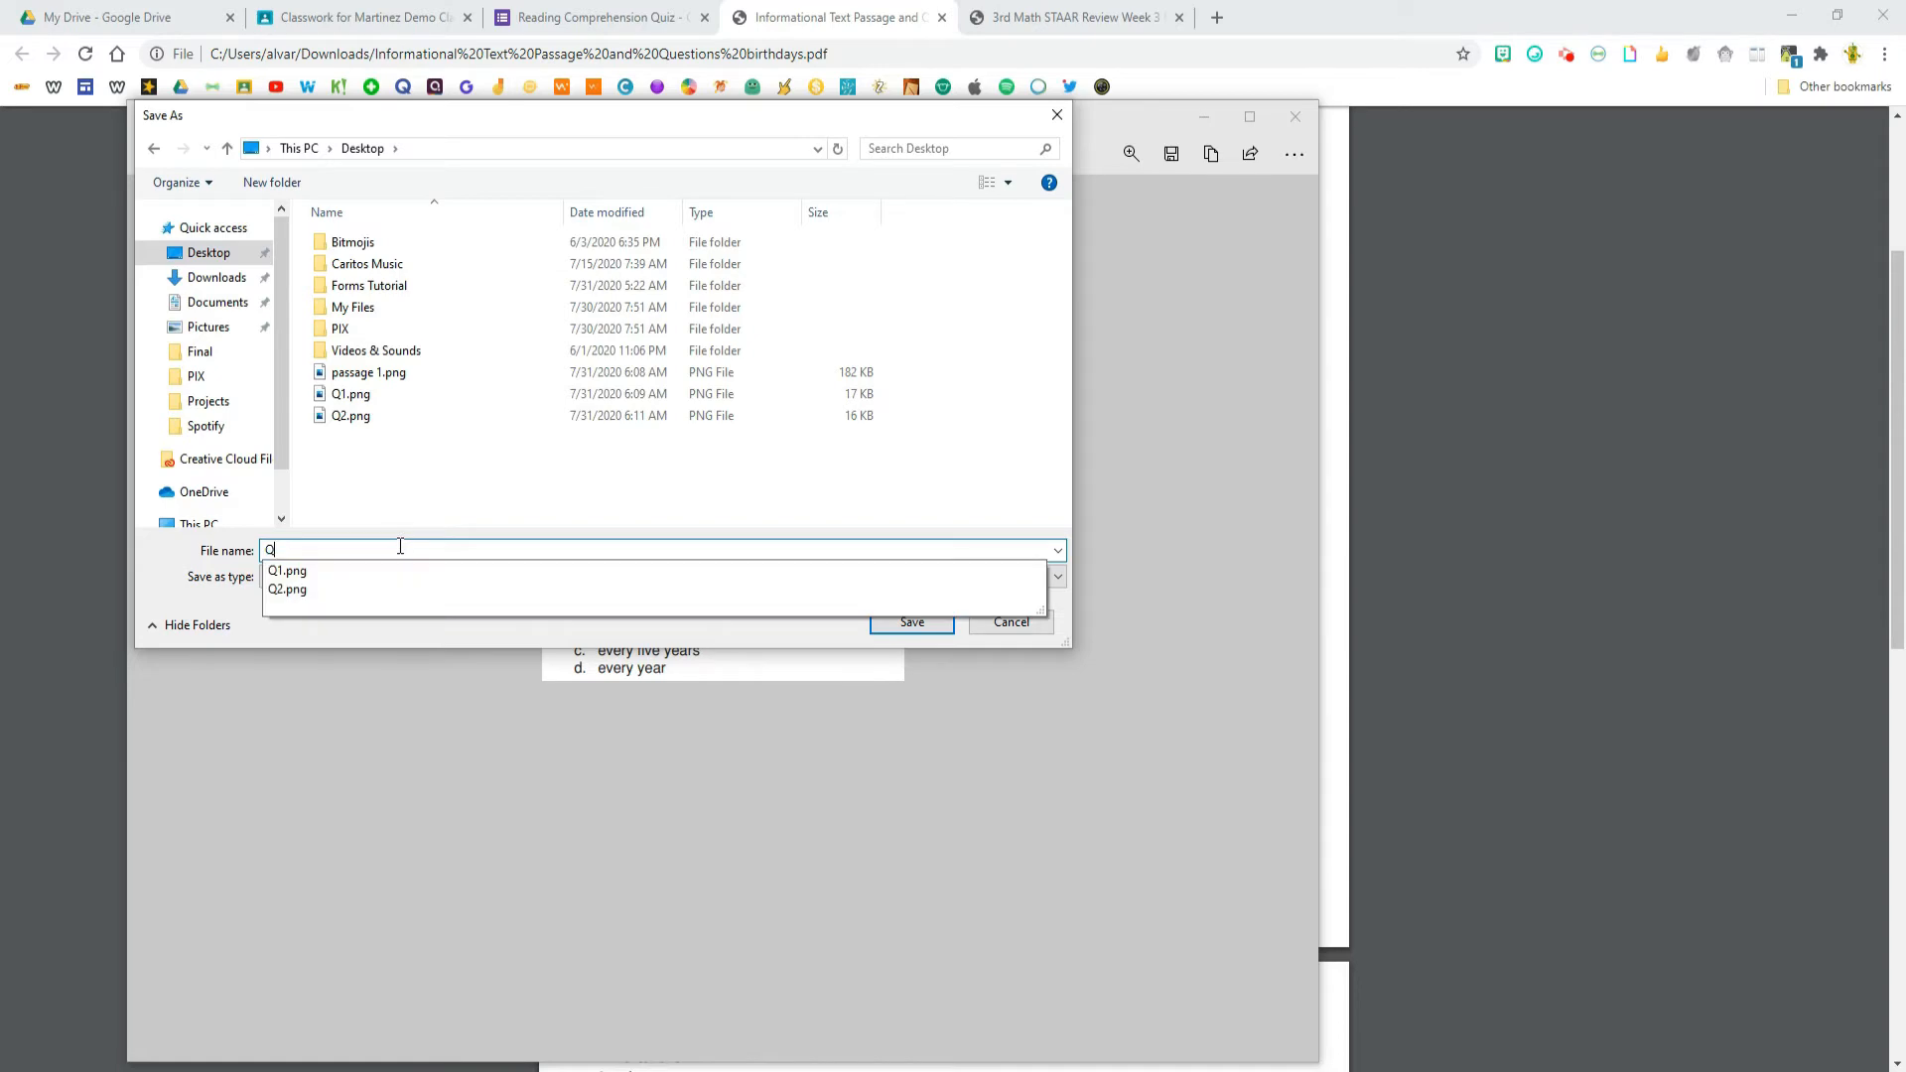
{"action": "left_click", "coordinate": [912, 621]}
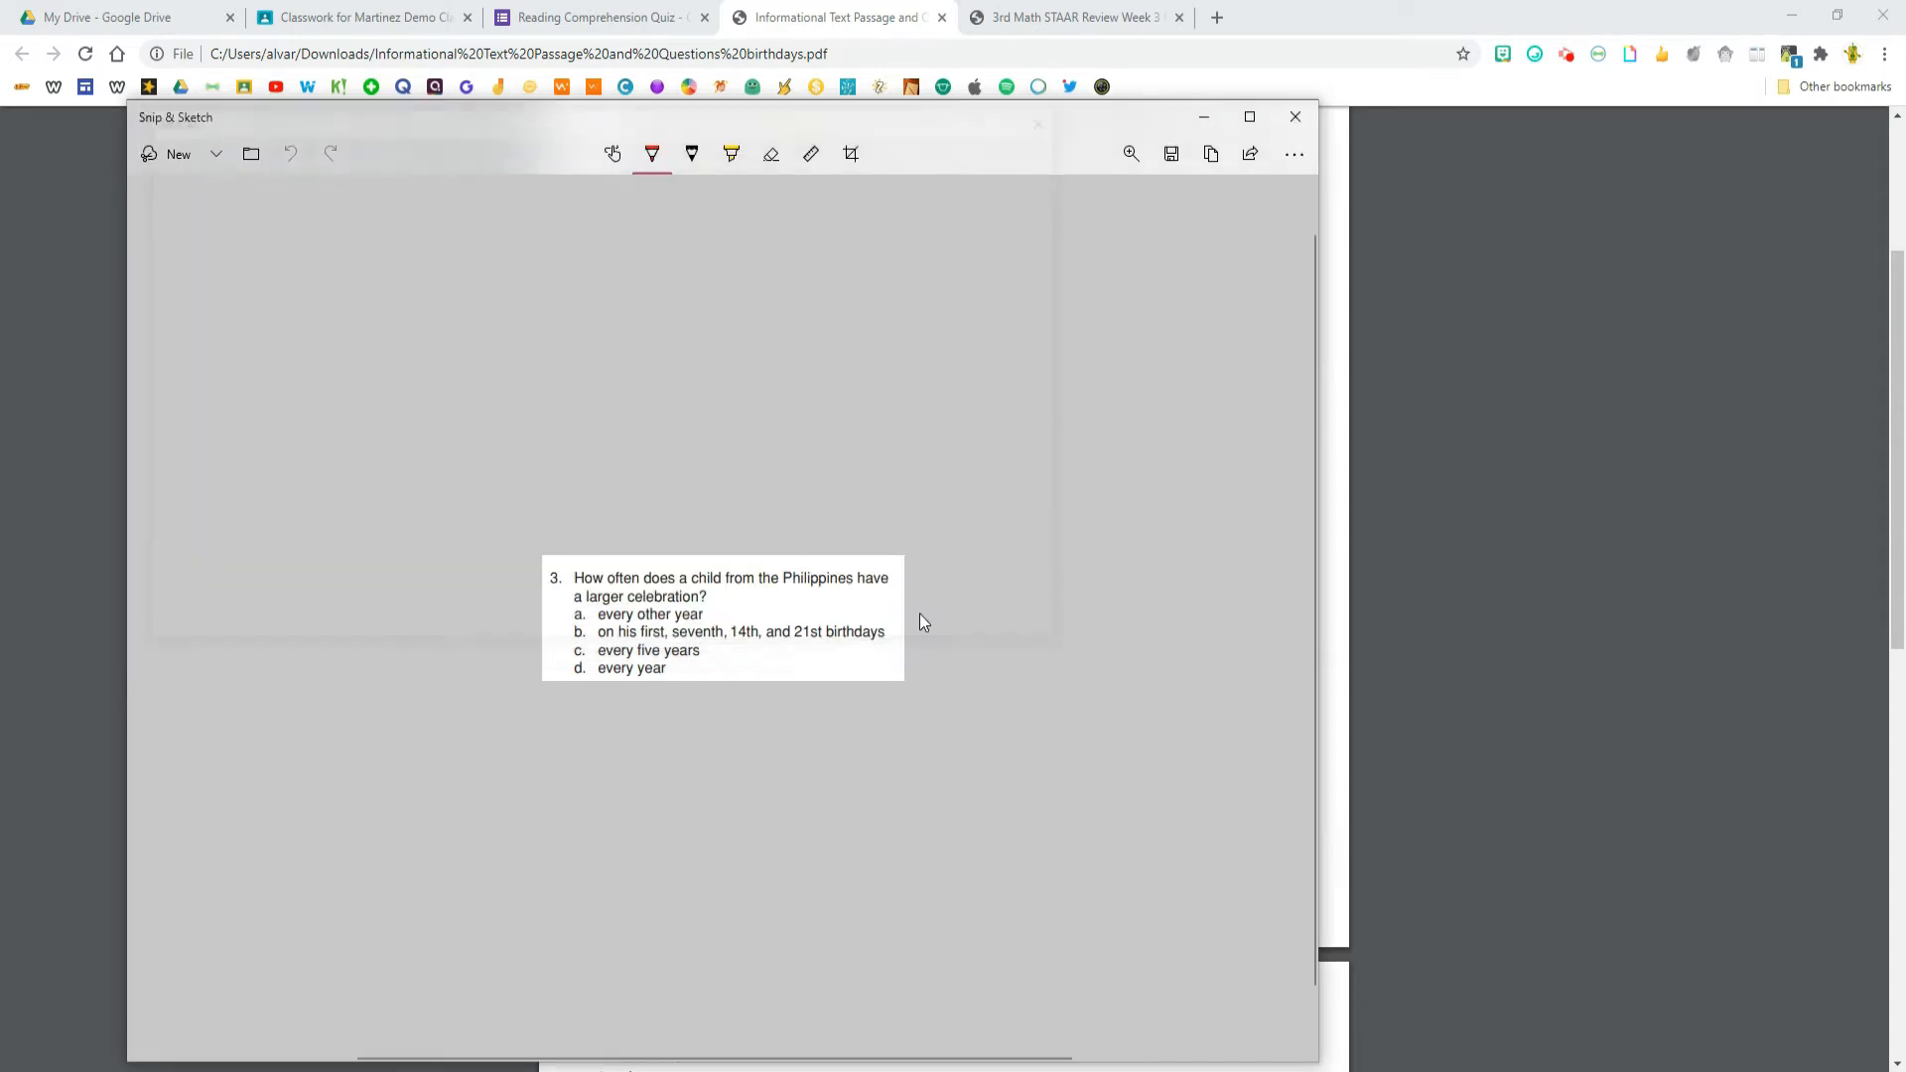
Return to the quiz form and insert Q3.png from the Desktop into the duplicated question
{"action": "left_click", "coordinate": [556, 17]}
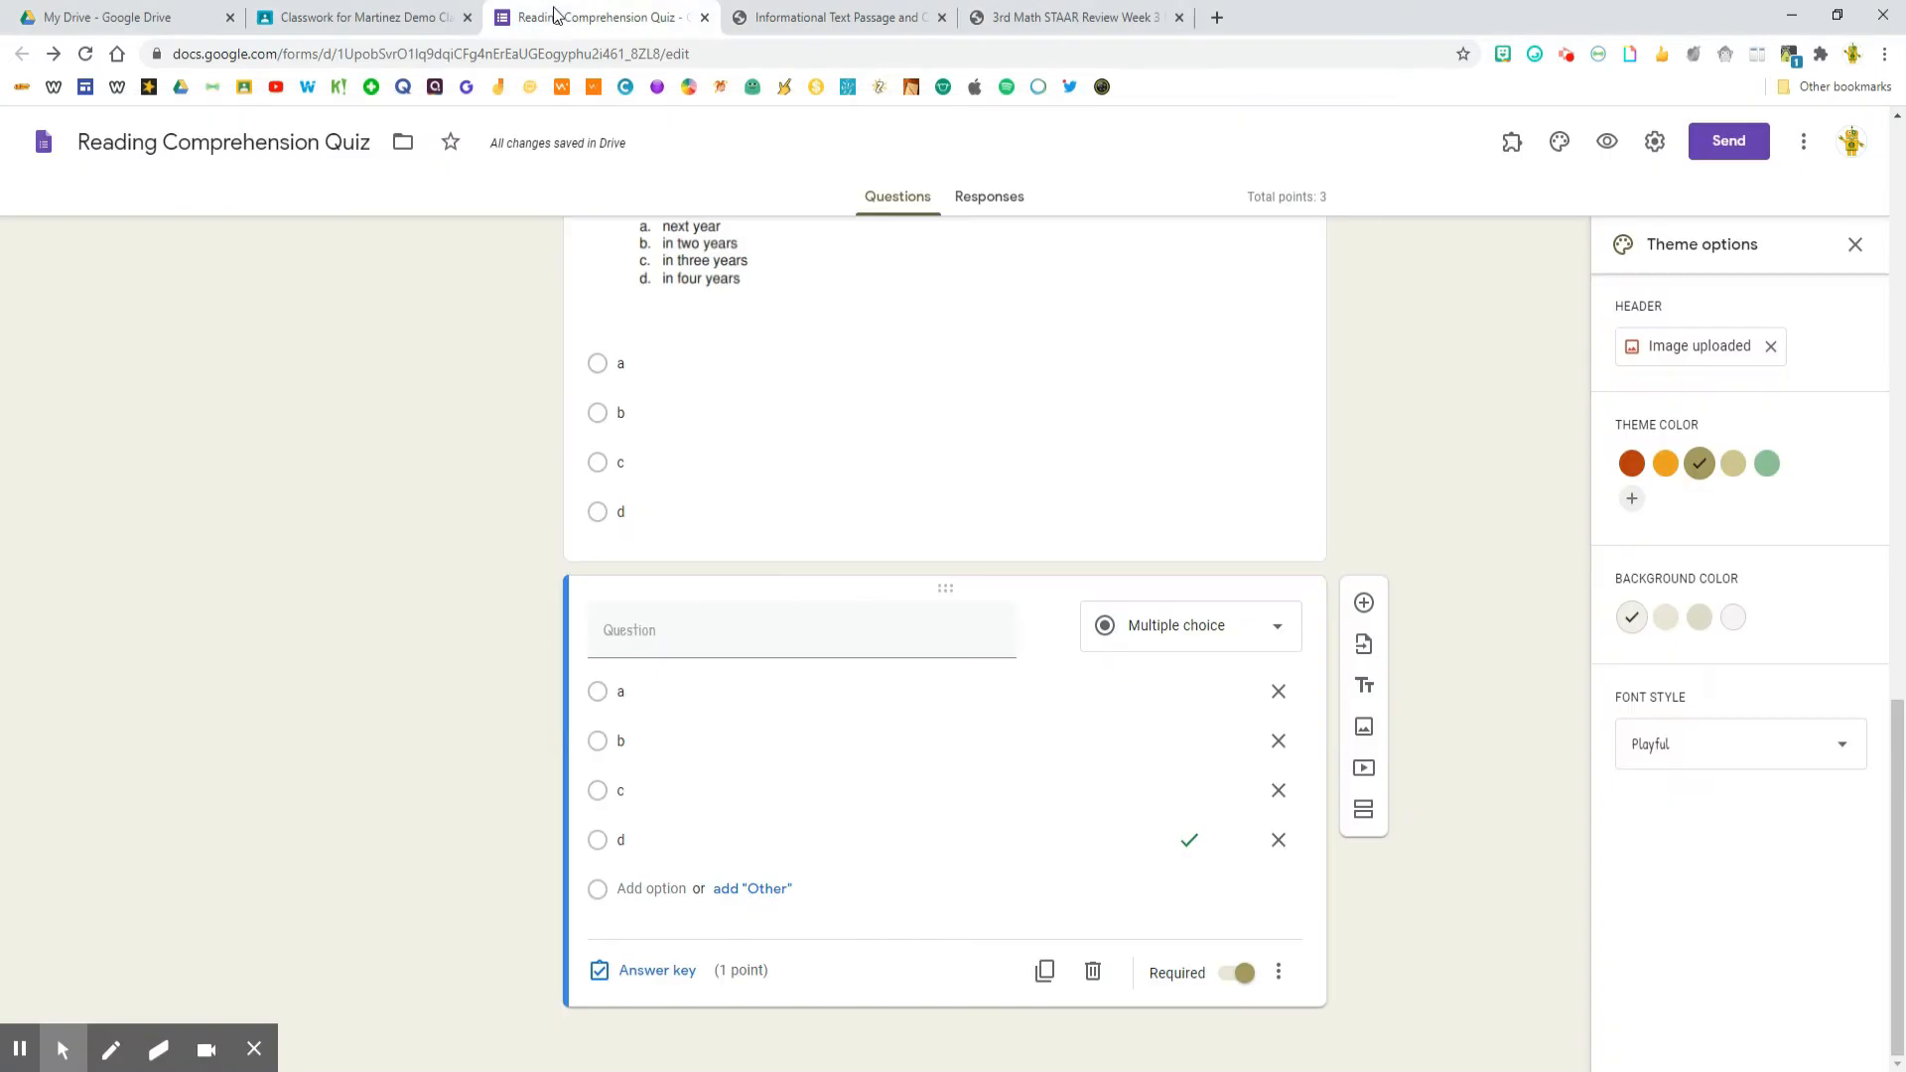
{"action": "left_click", "coordinate": [1046, 627]}
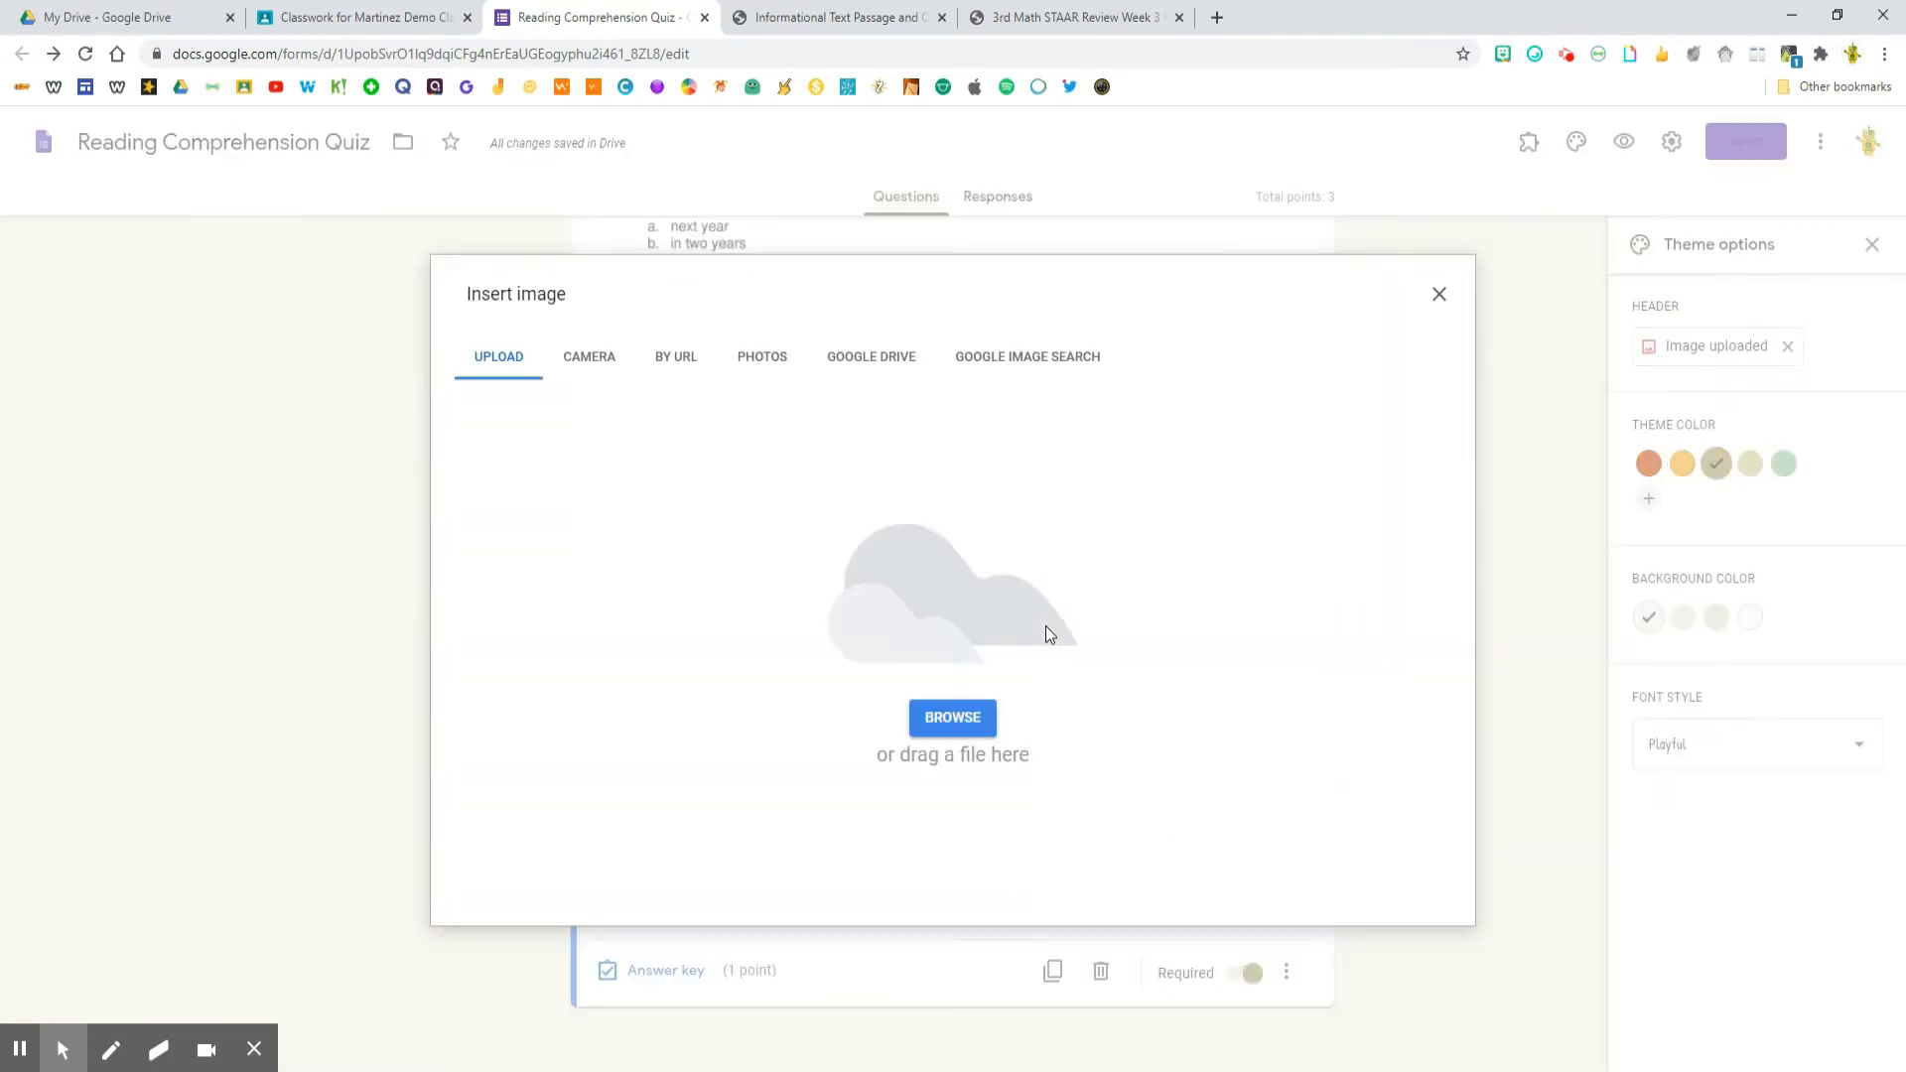
{"action": "left_click", "coordinate": [950, 713]}
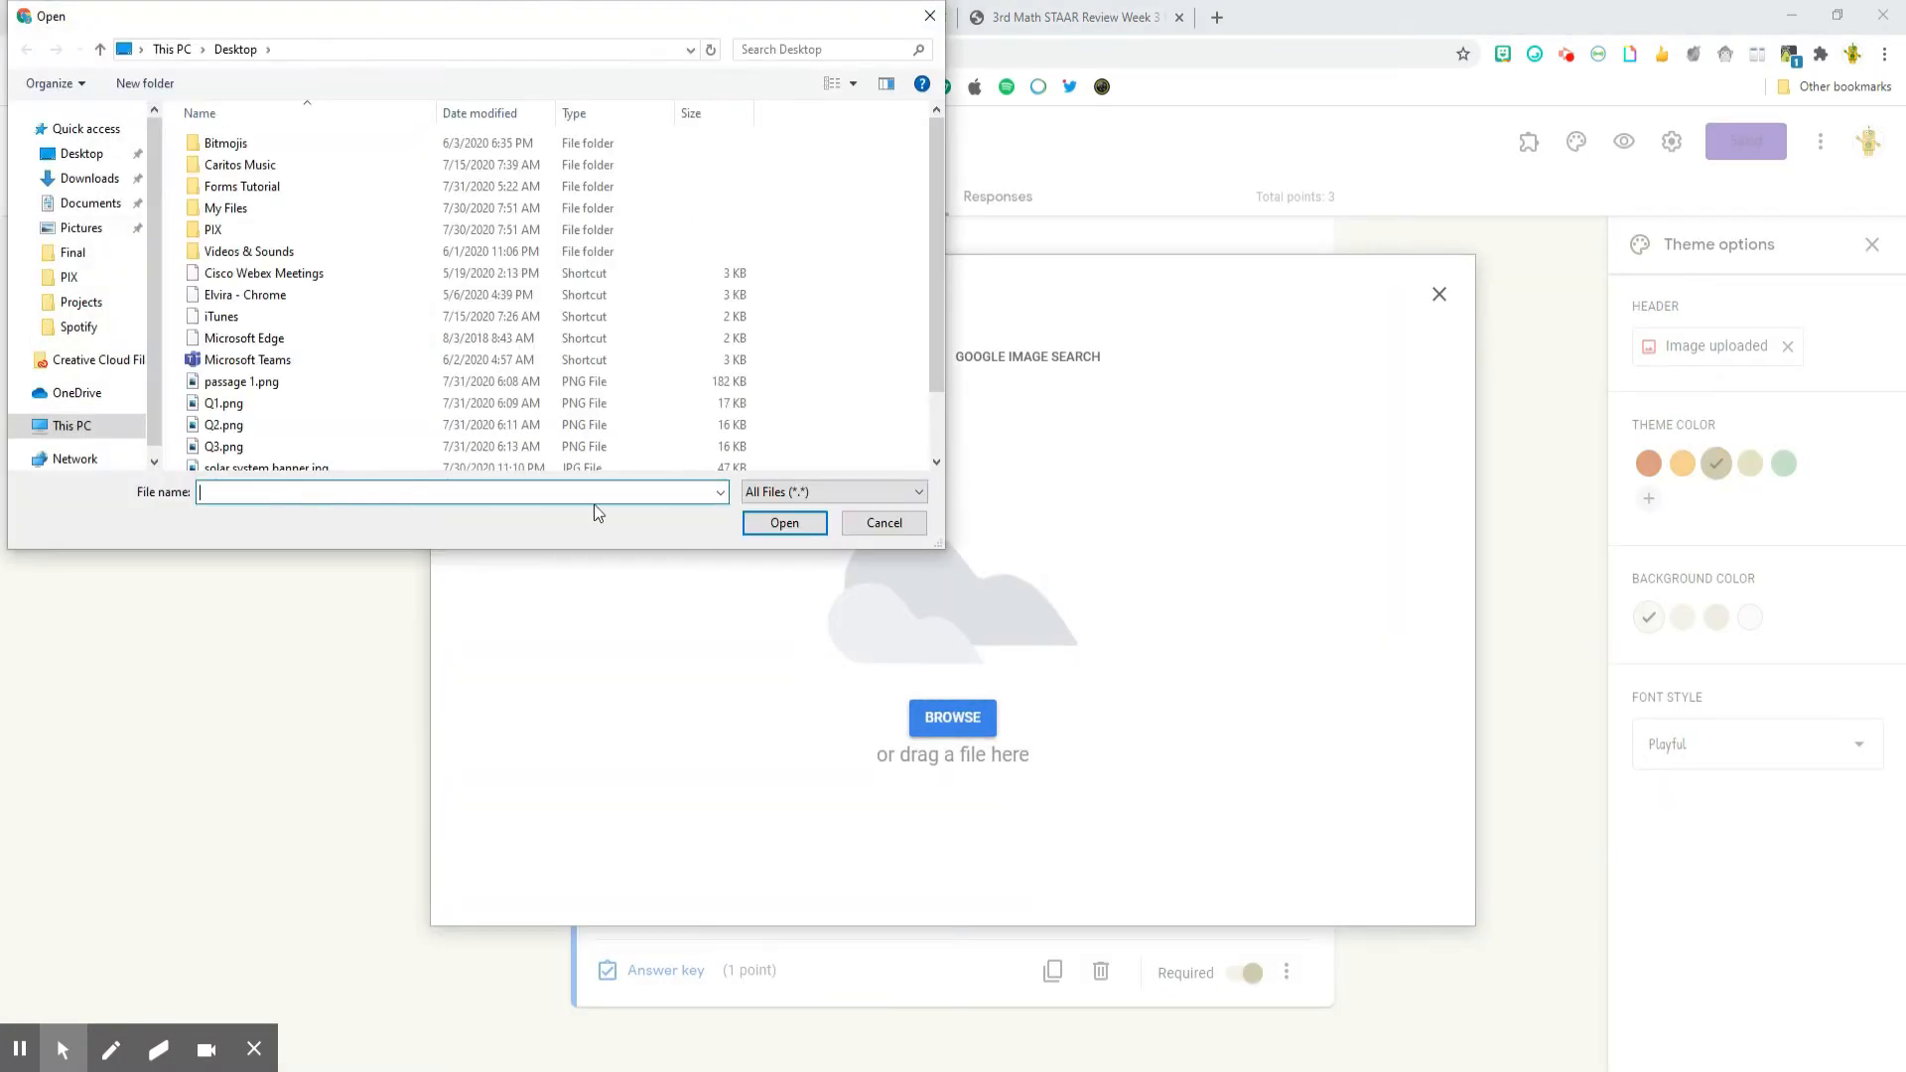
{"action": "double_click", "coordinate": [240, 447]}
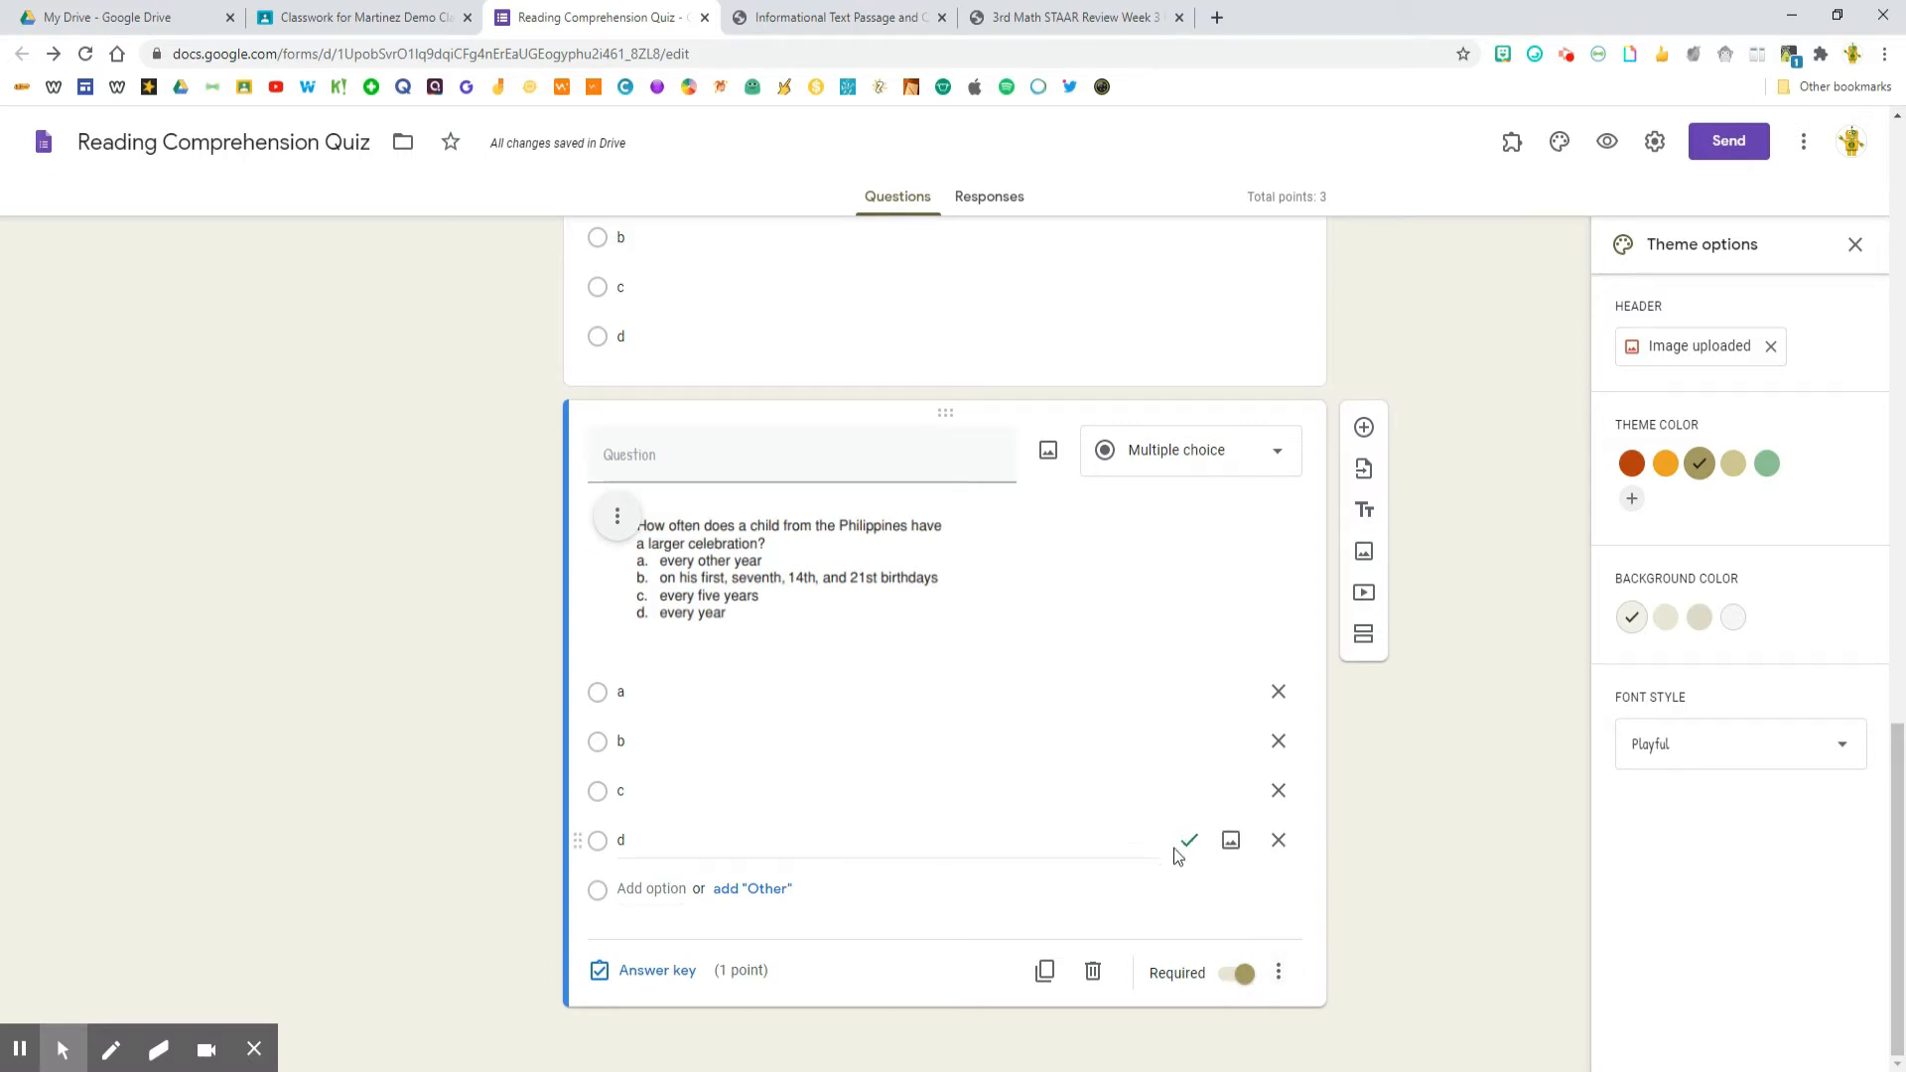
{"action": "scroll", "coordinate": [1190, 845], "scroll_direction": "up", "scroll_amount": 1}
{"action": "left_click", "coordinate": [1110, 384]}
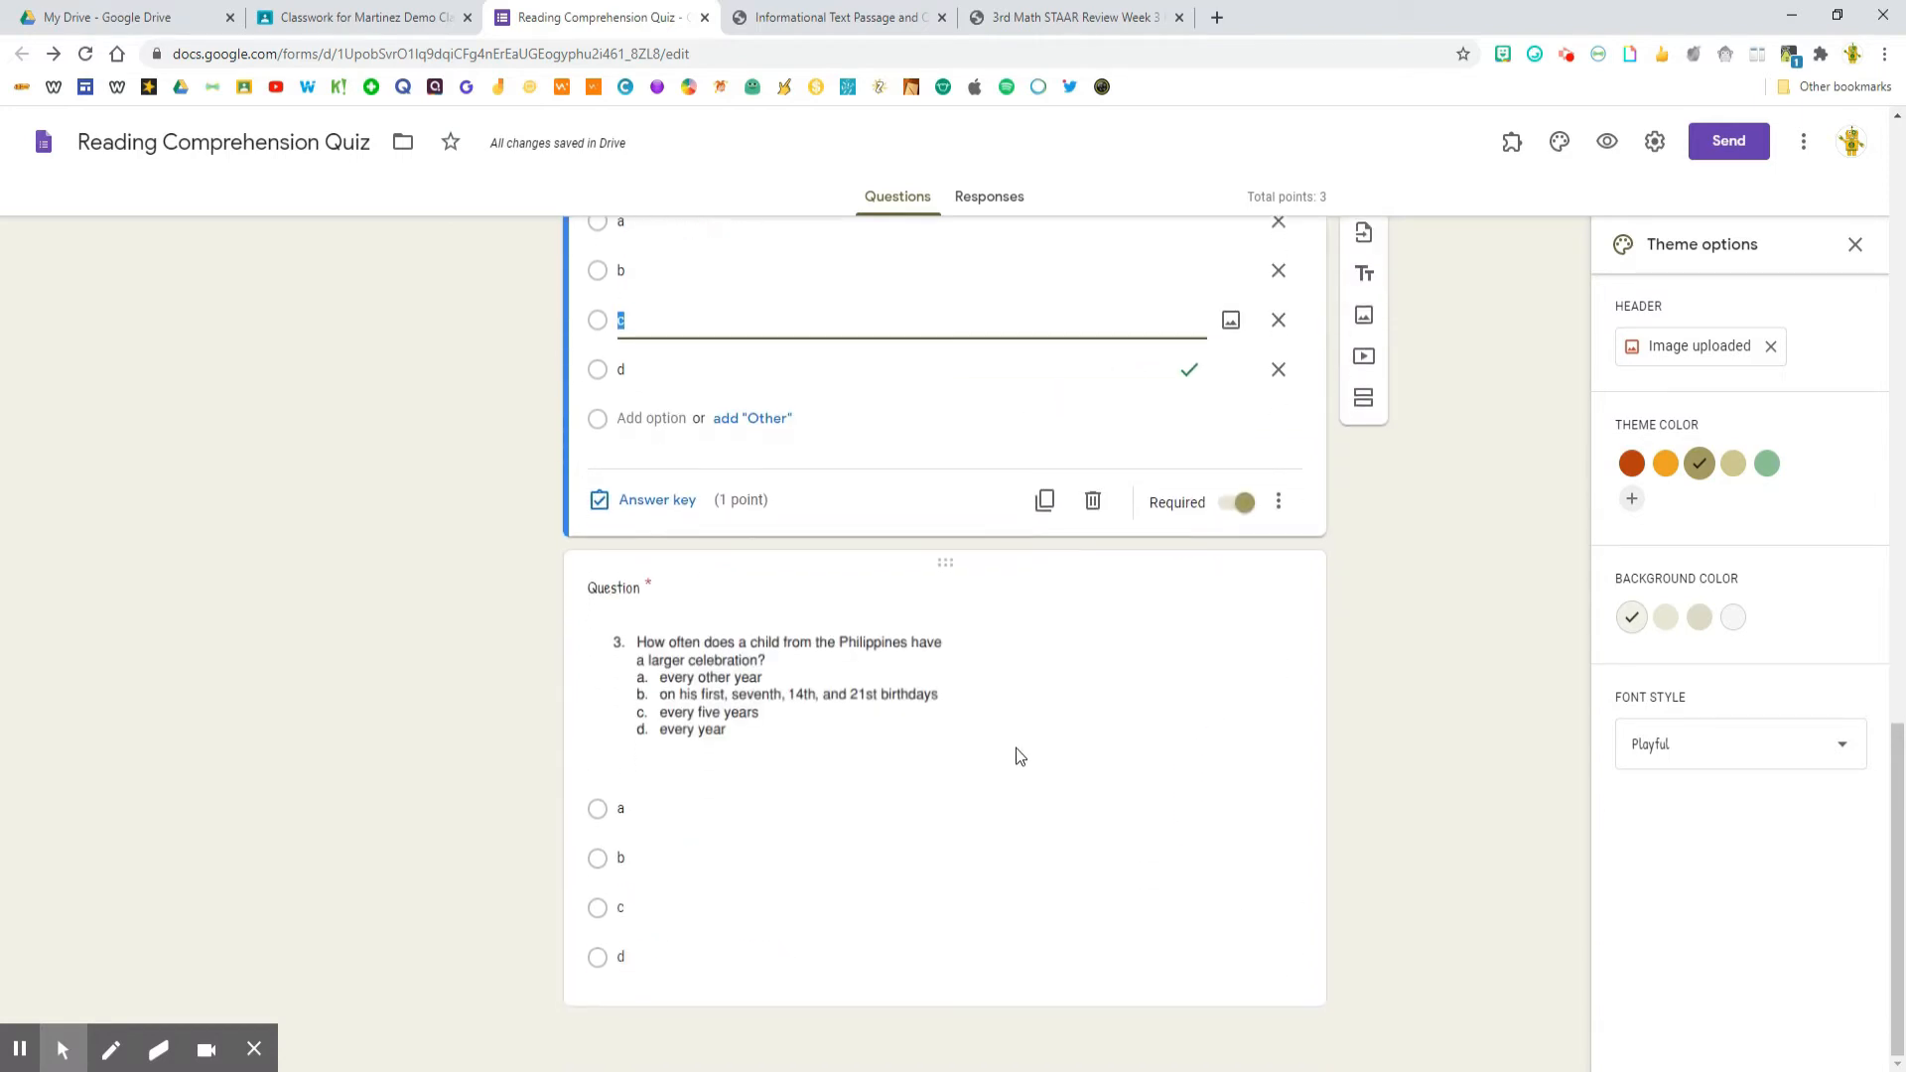
{"action": "left_click", "coordinate": [1010, 802]}
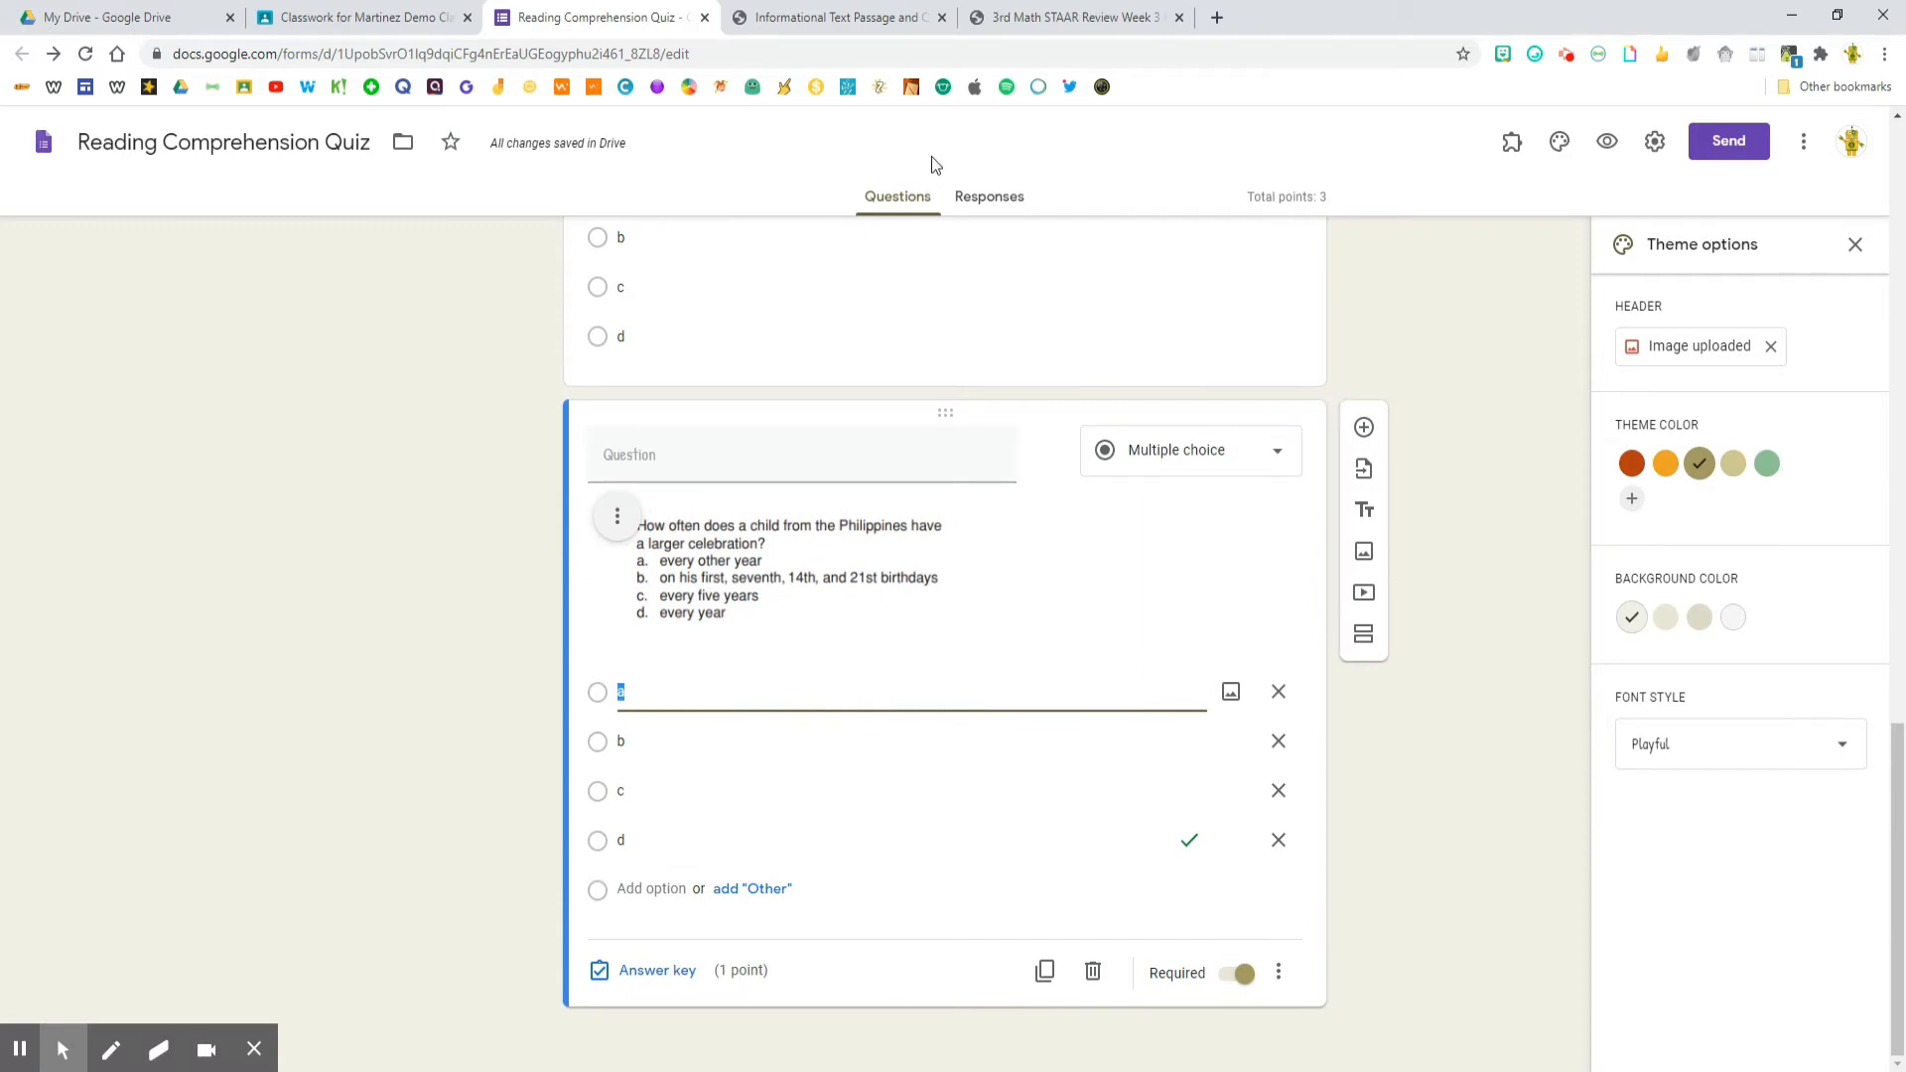
Look up question 3 in the PDF's answer key, and change the Philippines question's correct answer to b
{"action": "left_click", "coordinate": [847, 20]}
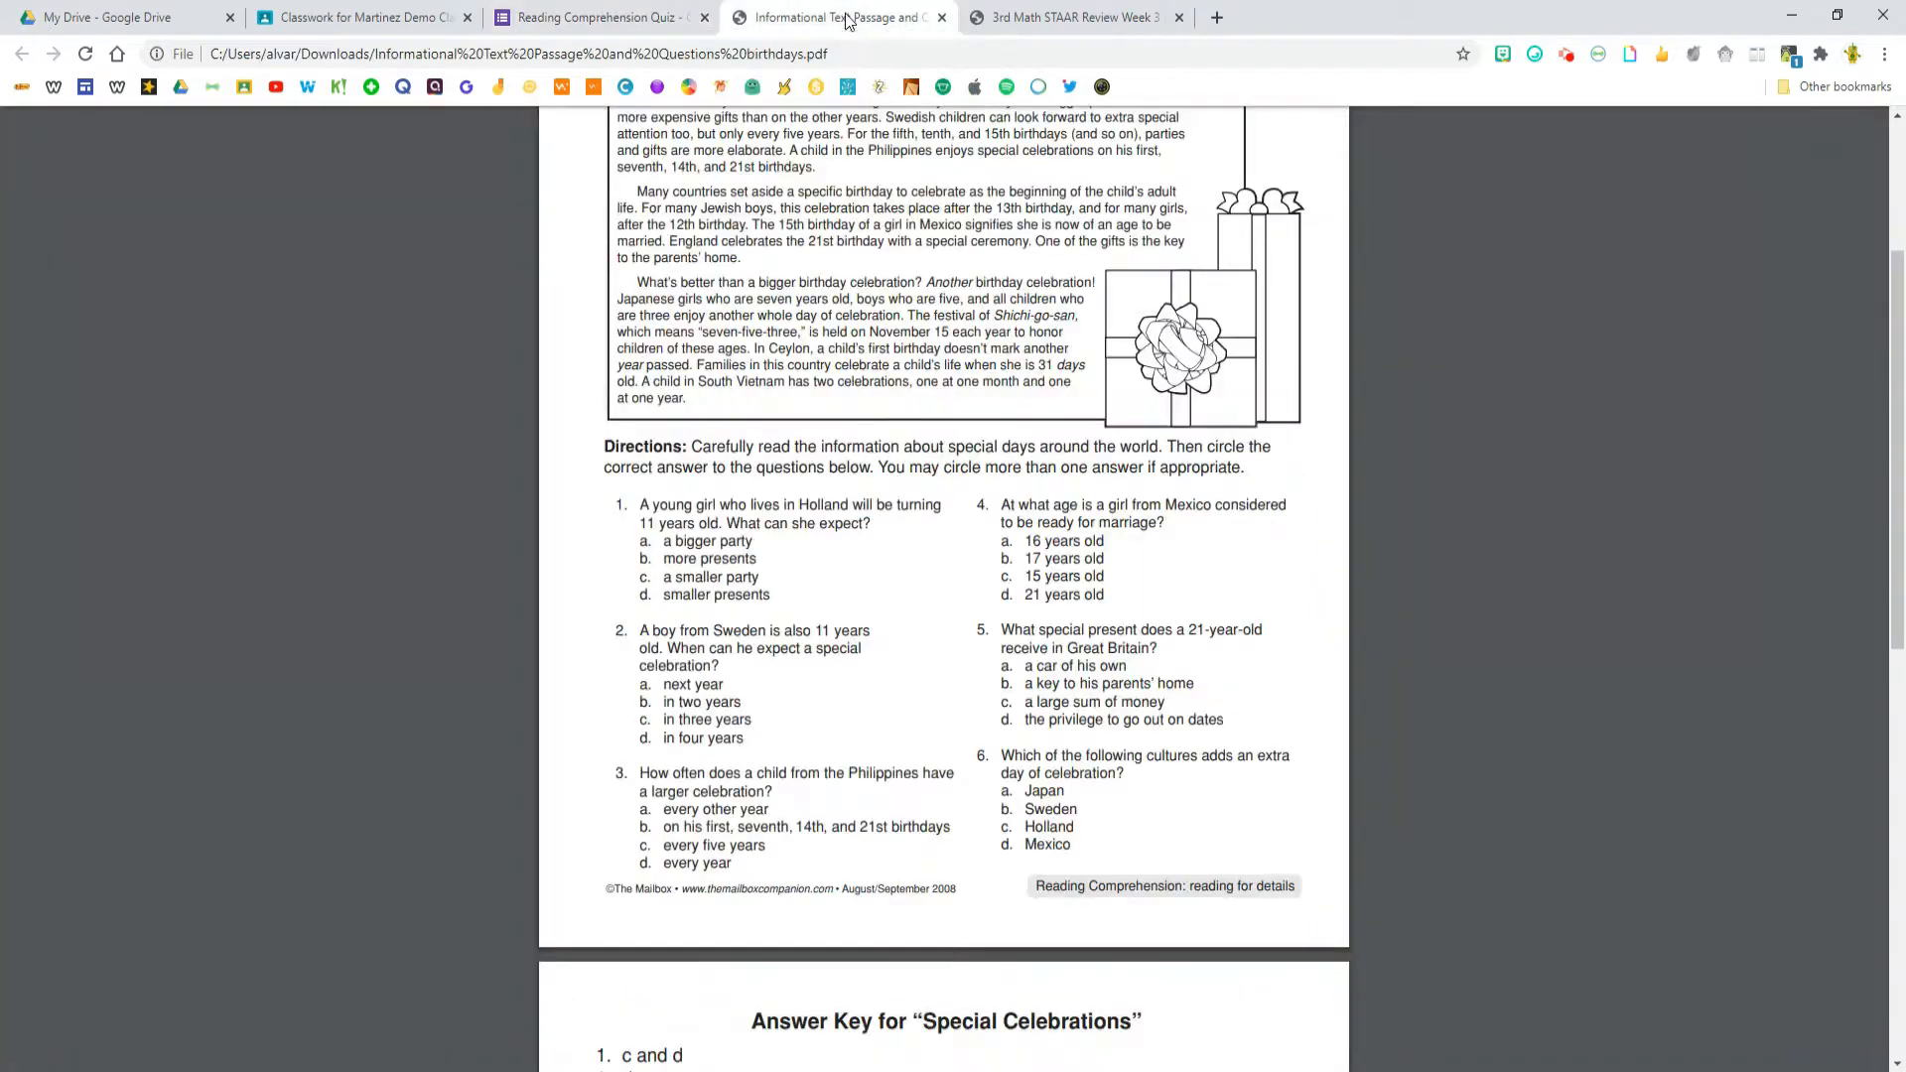
{"action": "scroll", "coordinate": [864, 729], "scroll_direction": "down", "scroll_amount": 3}
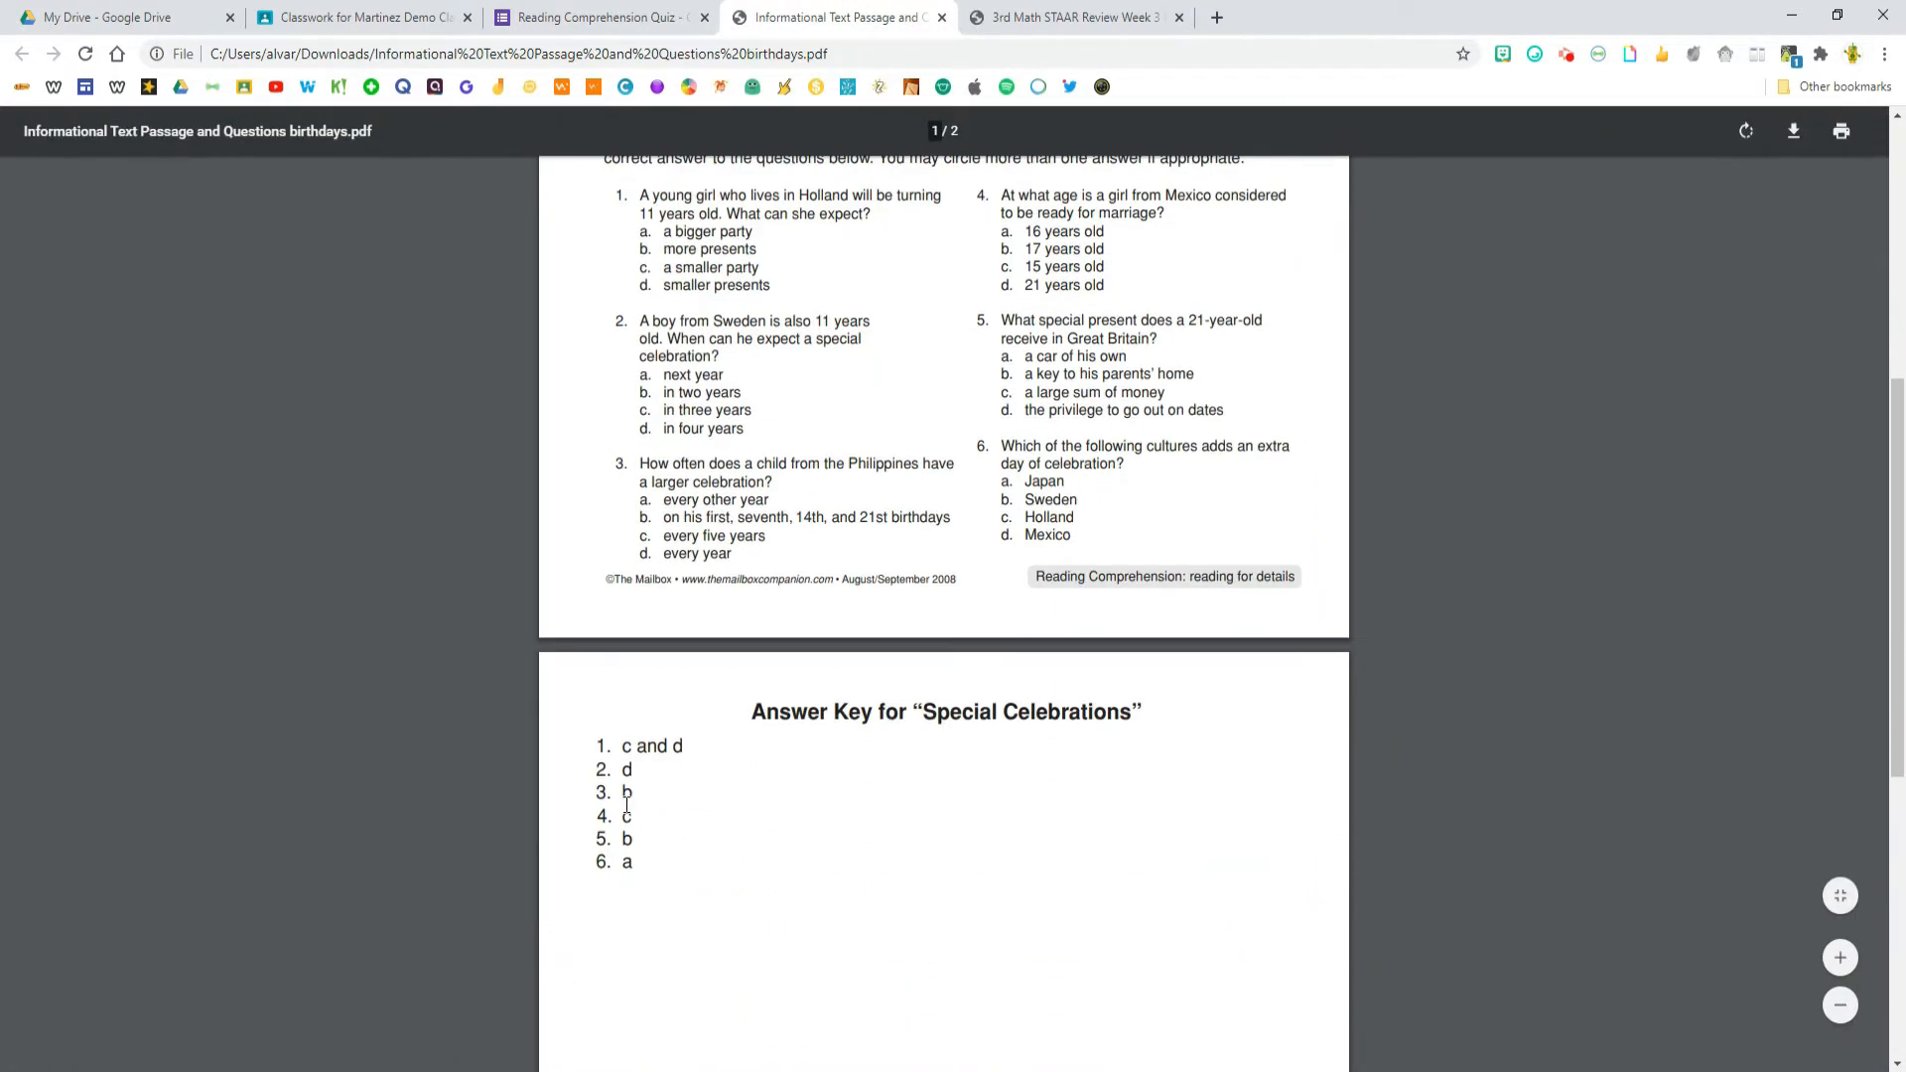
{"action": "left_click", "coordinate": [605, 17]}
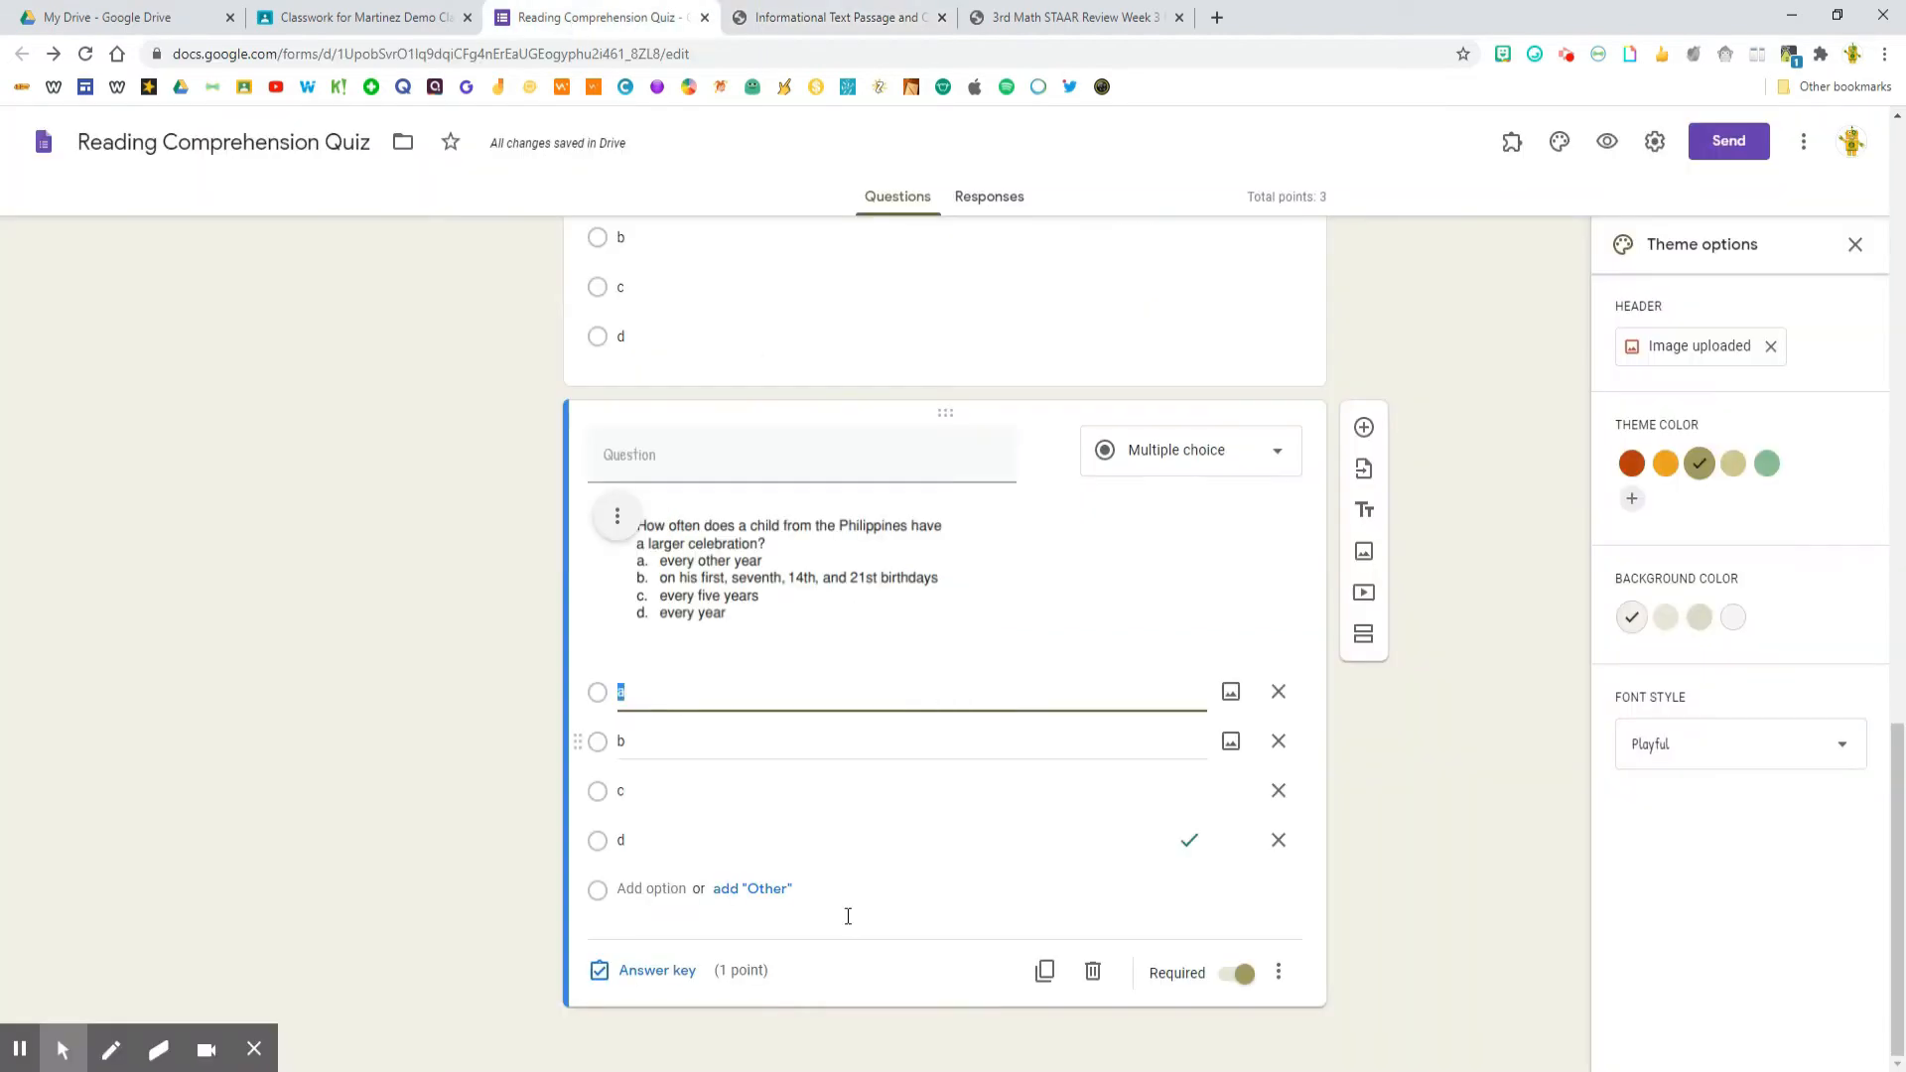
{"action": "left_click", "coordinate": [681, 975]}
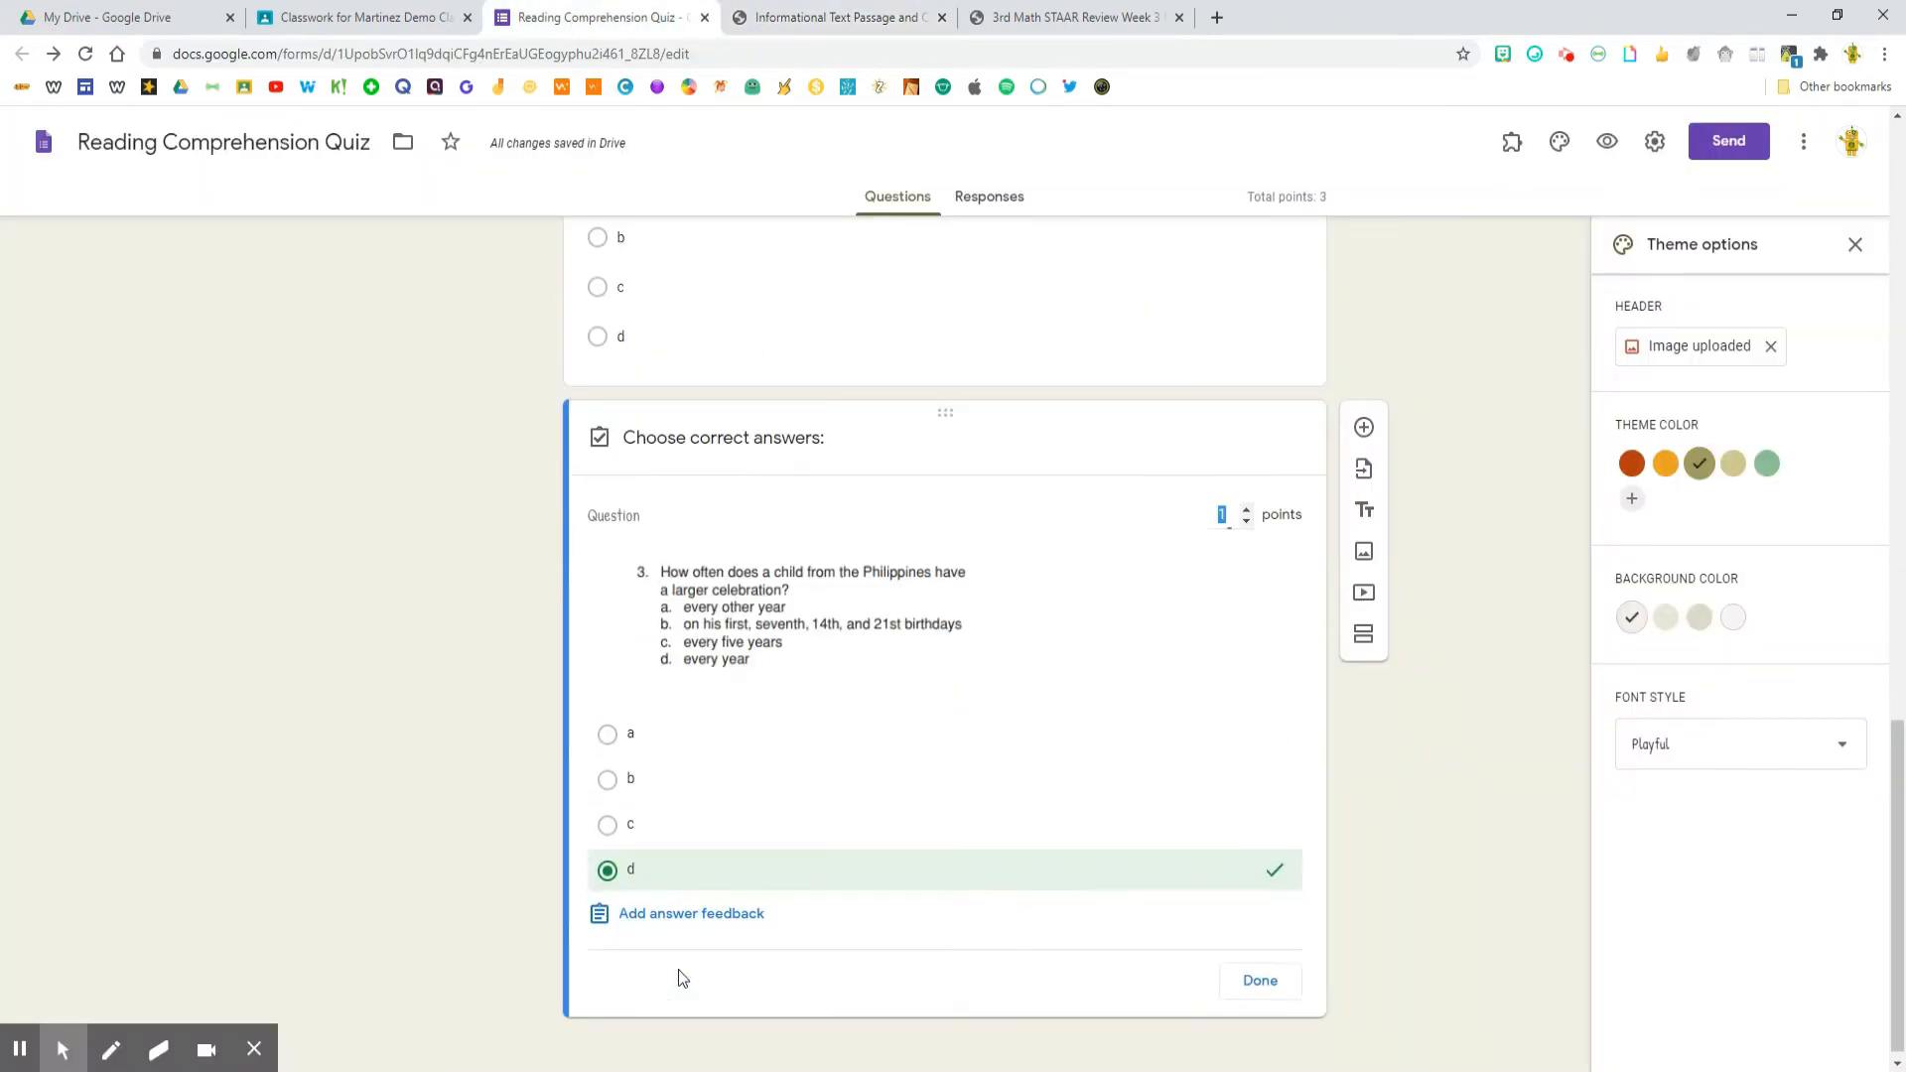
{"action": "left_click", "coordinate": [1271, 872]}
{"action": "left_click", "coordinate": [739, 794]}
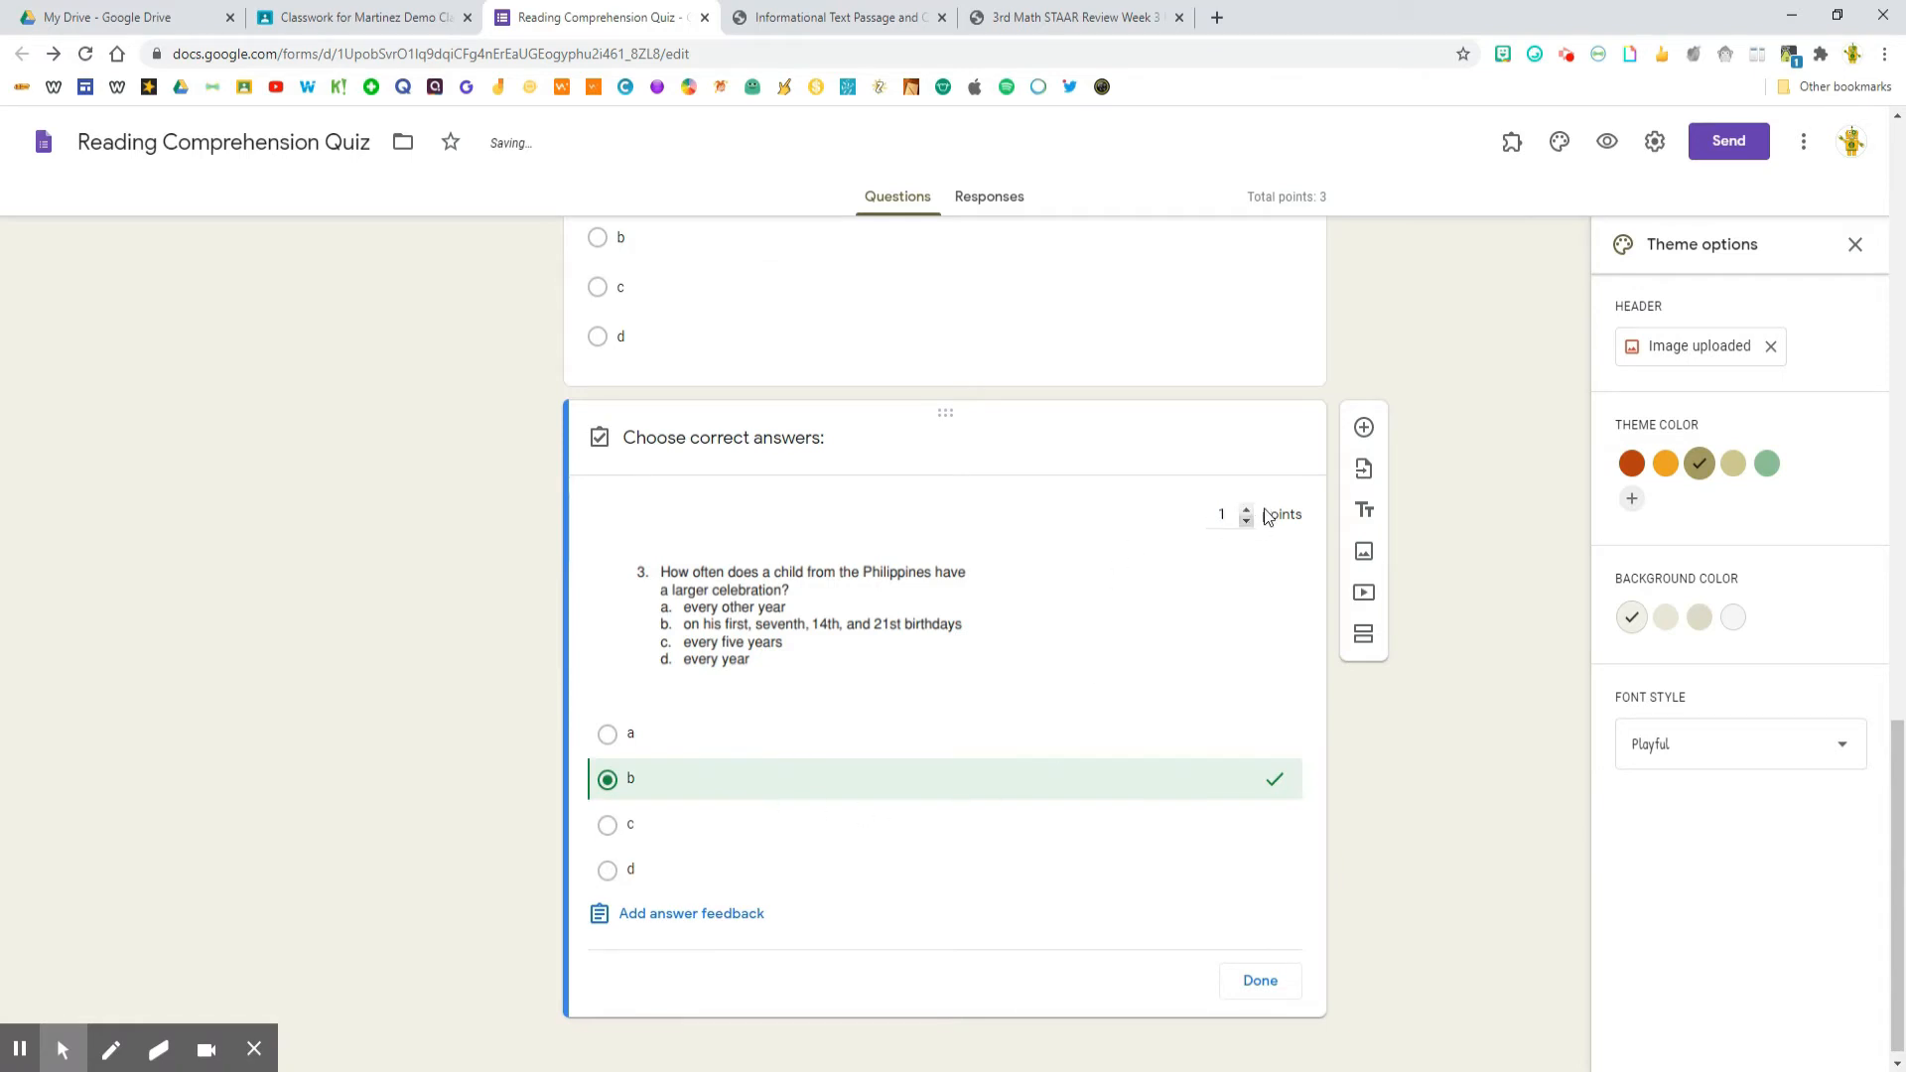
{"action": "left_click", "coordinate": [1253, 980]}
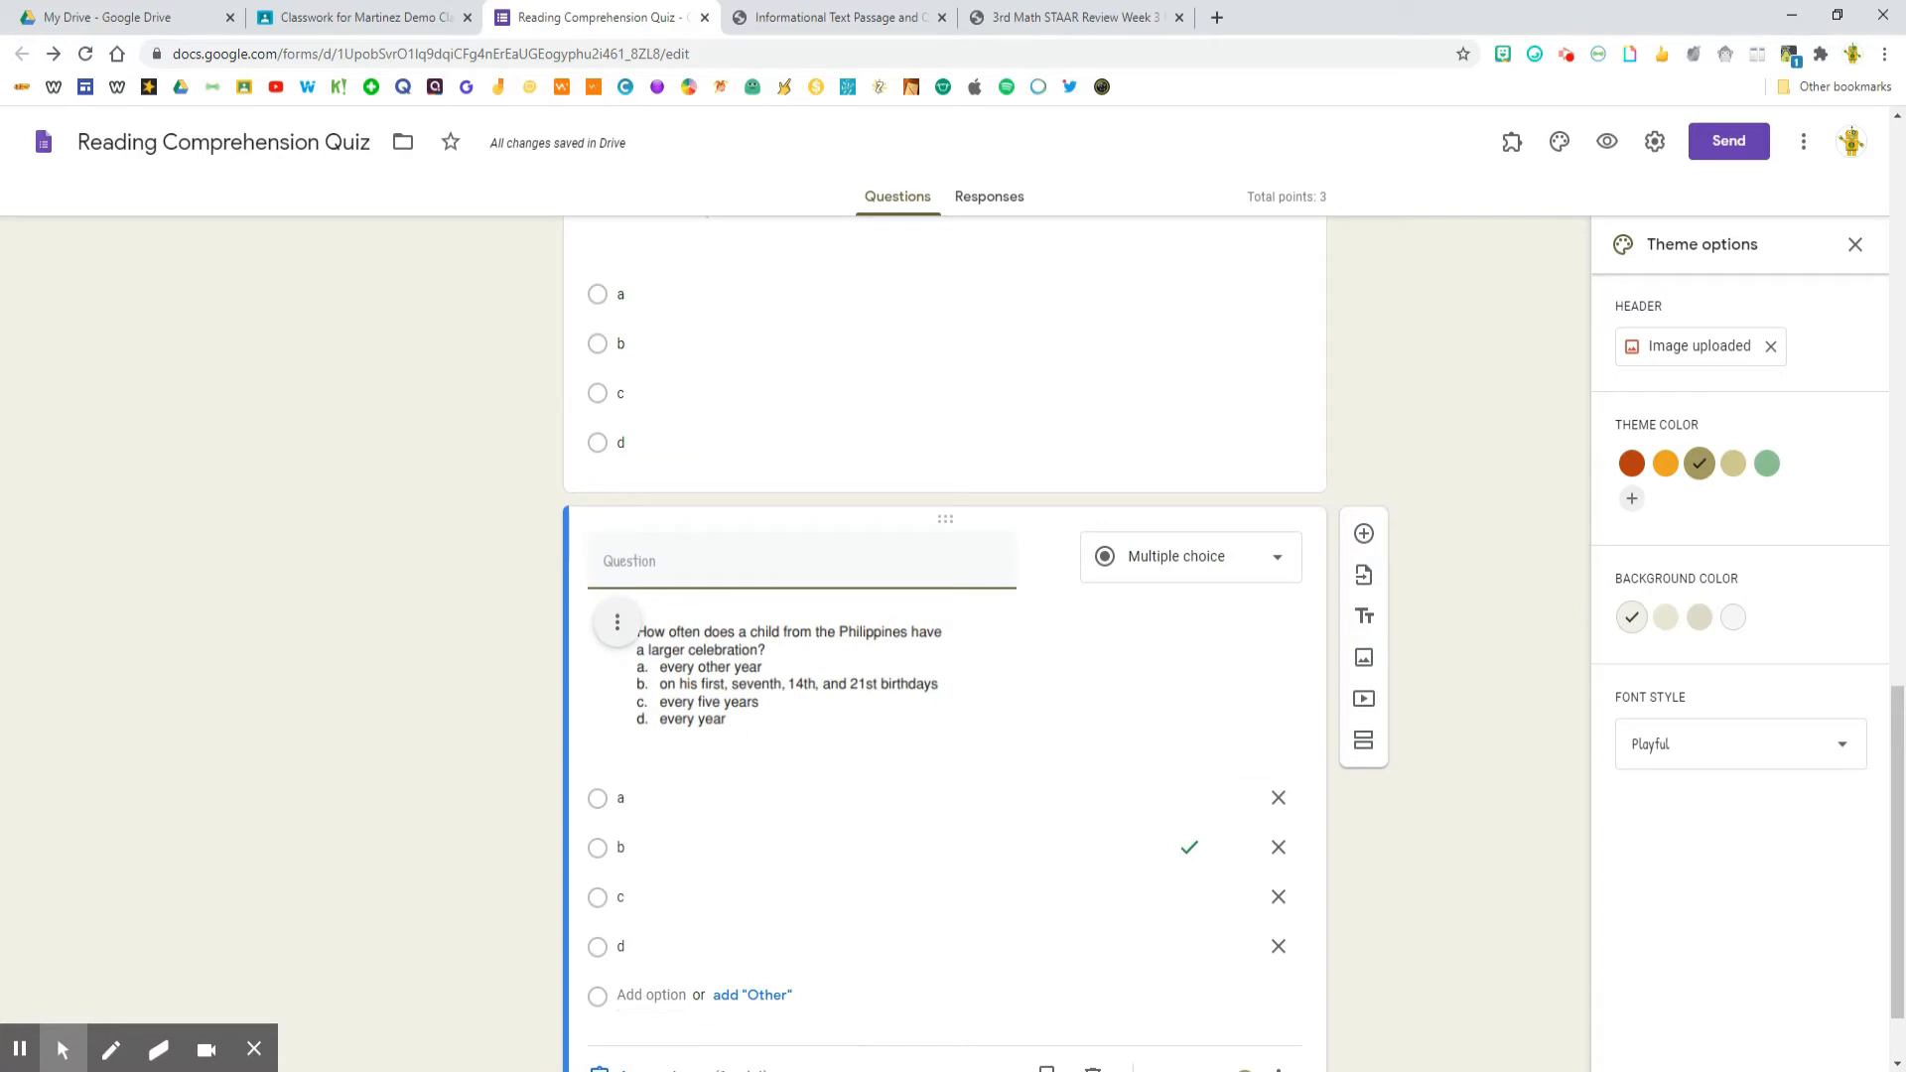
{"action": "left_click", "coordinate": [20, 1049]}
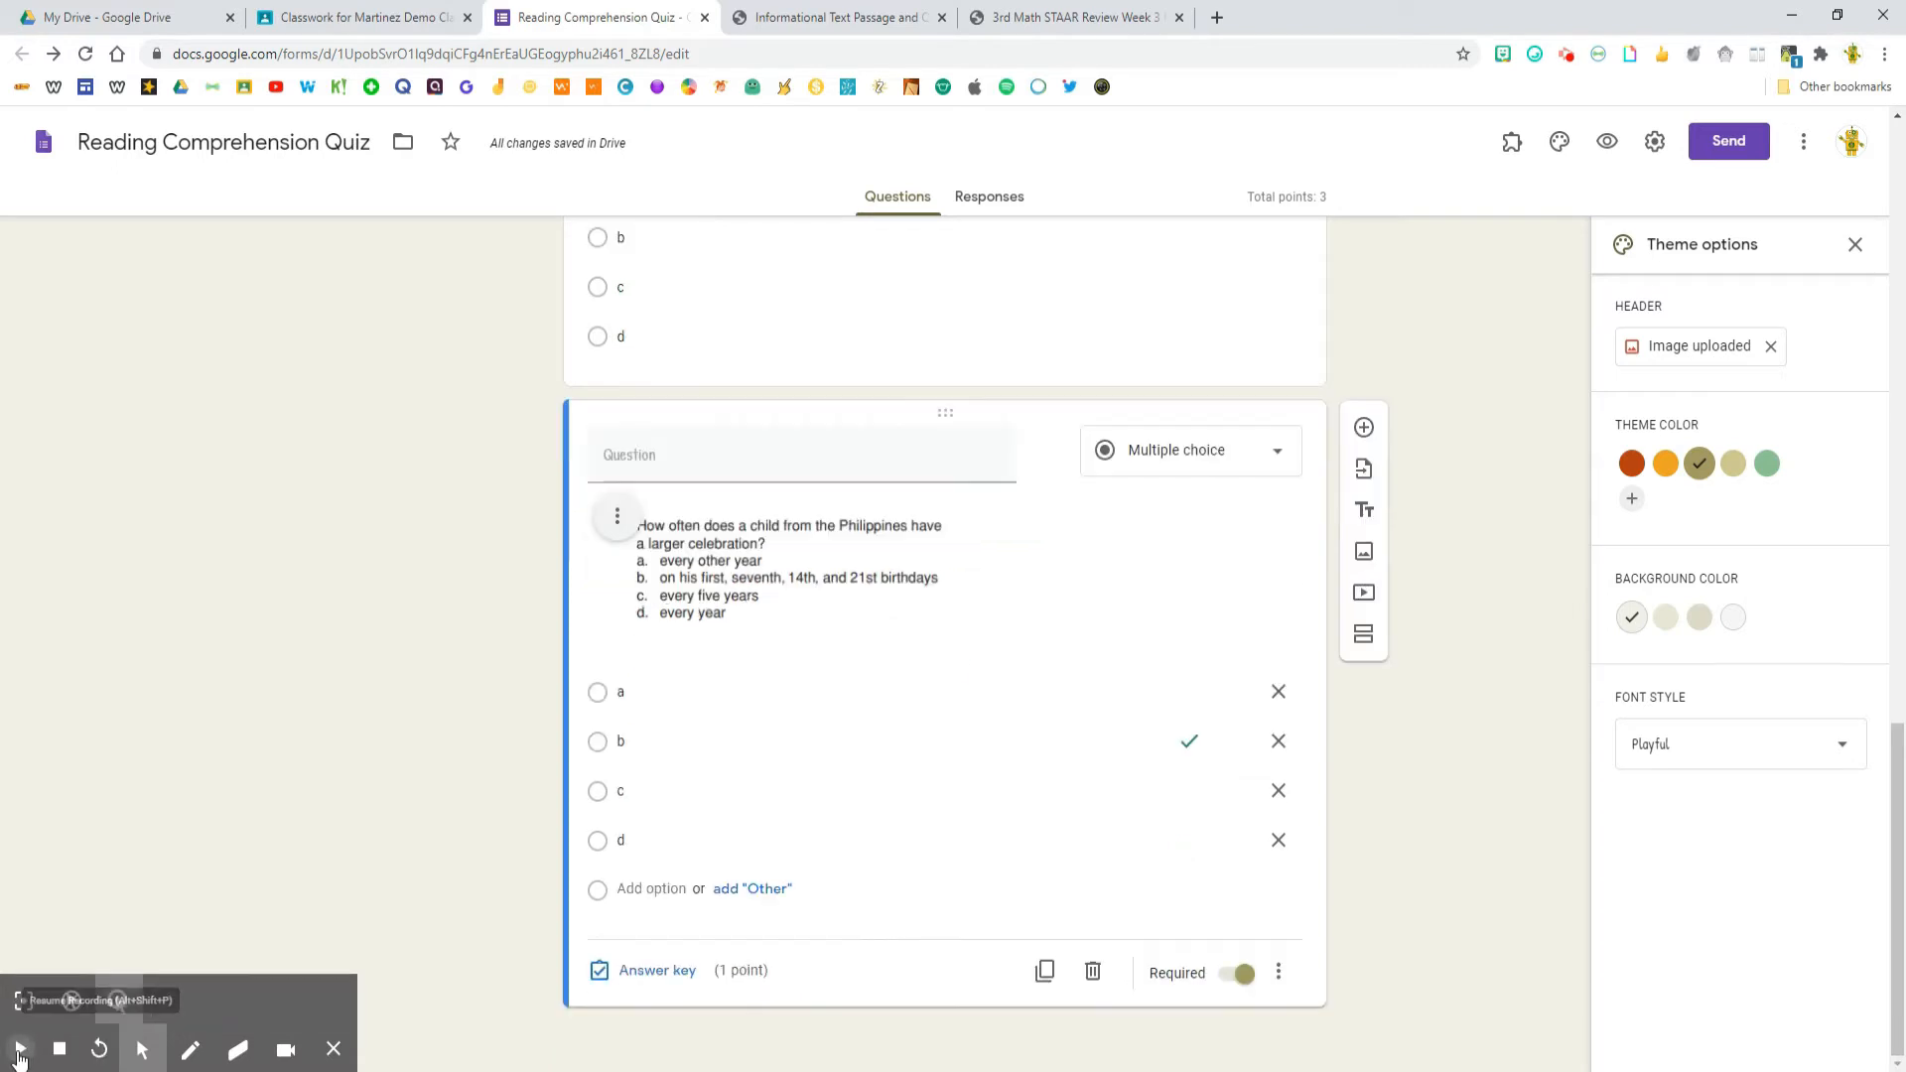
{"action": "left_click", "coordinate": [20, 1053]}
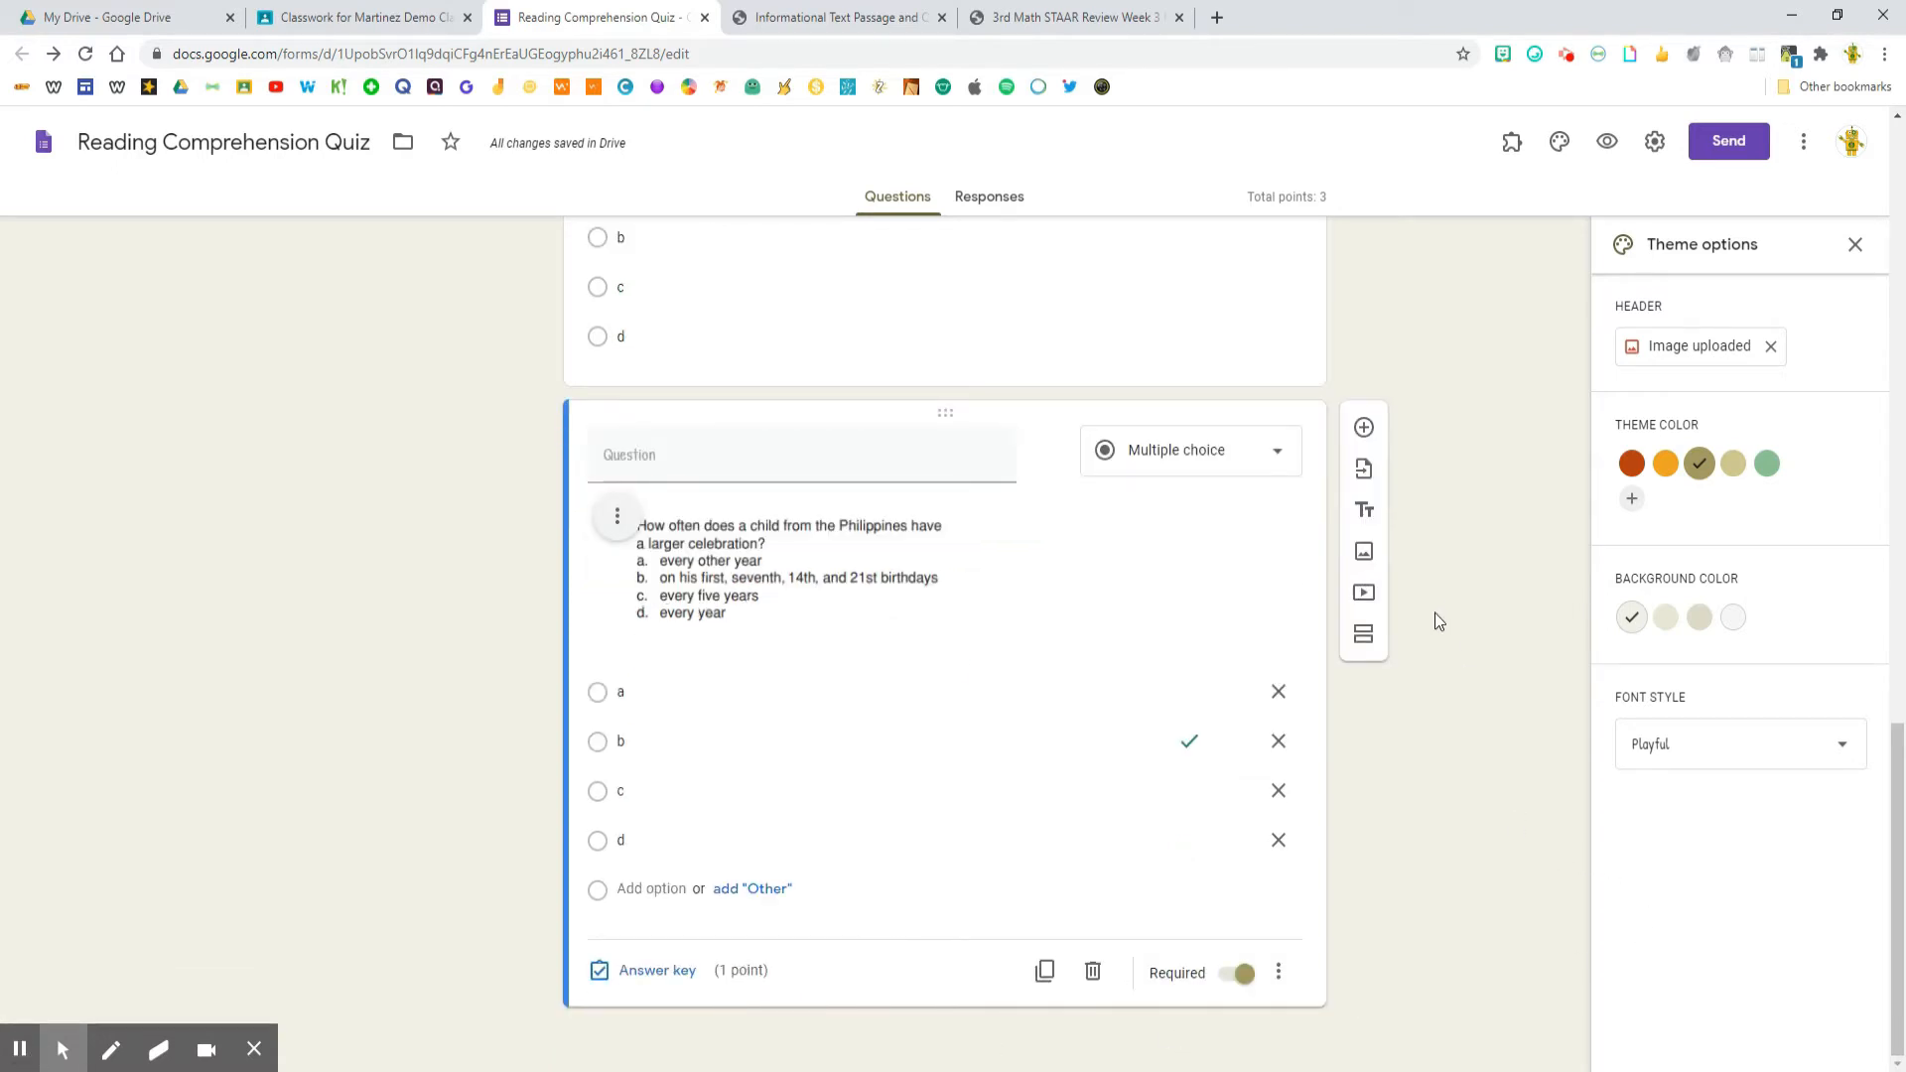
Add a new question and paste in the PDF's question 4 text about a girl from Mexico being ready for marriage
{"action": "left_click", "coordinate": [1363, 427]}
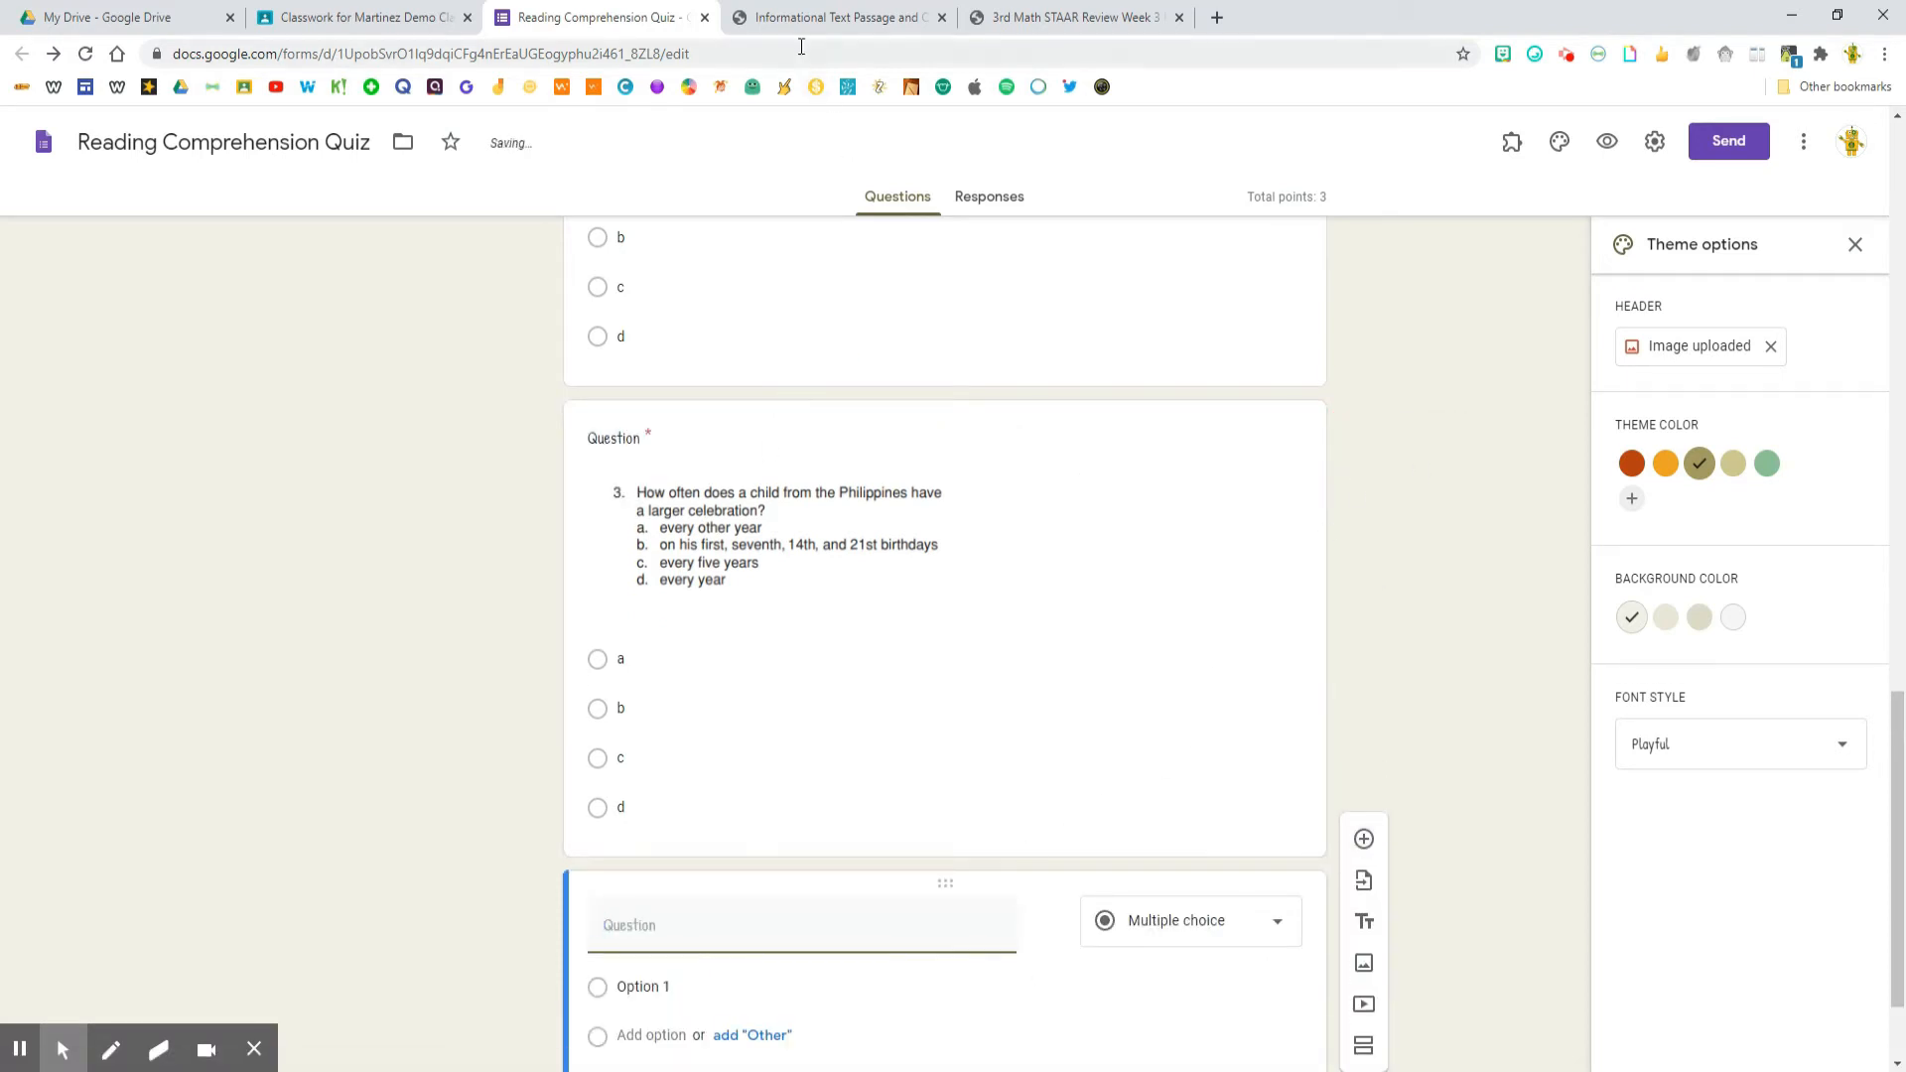
{"action": "left_click", "coordinate": [784, 21]}
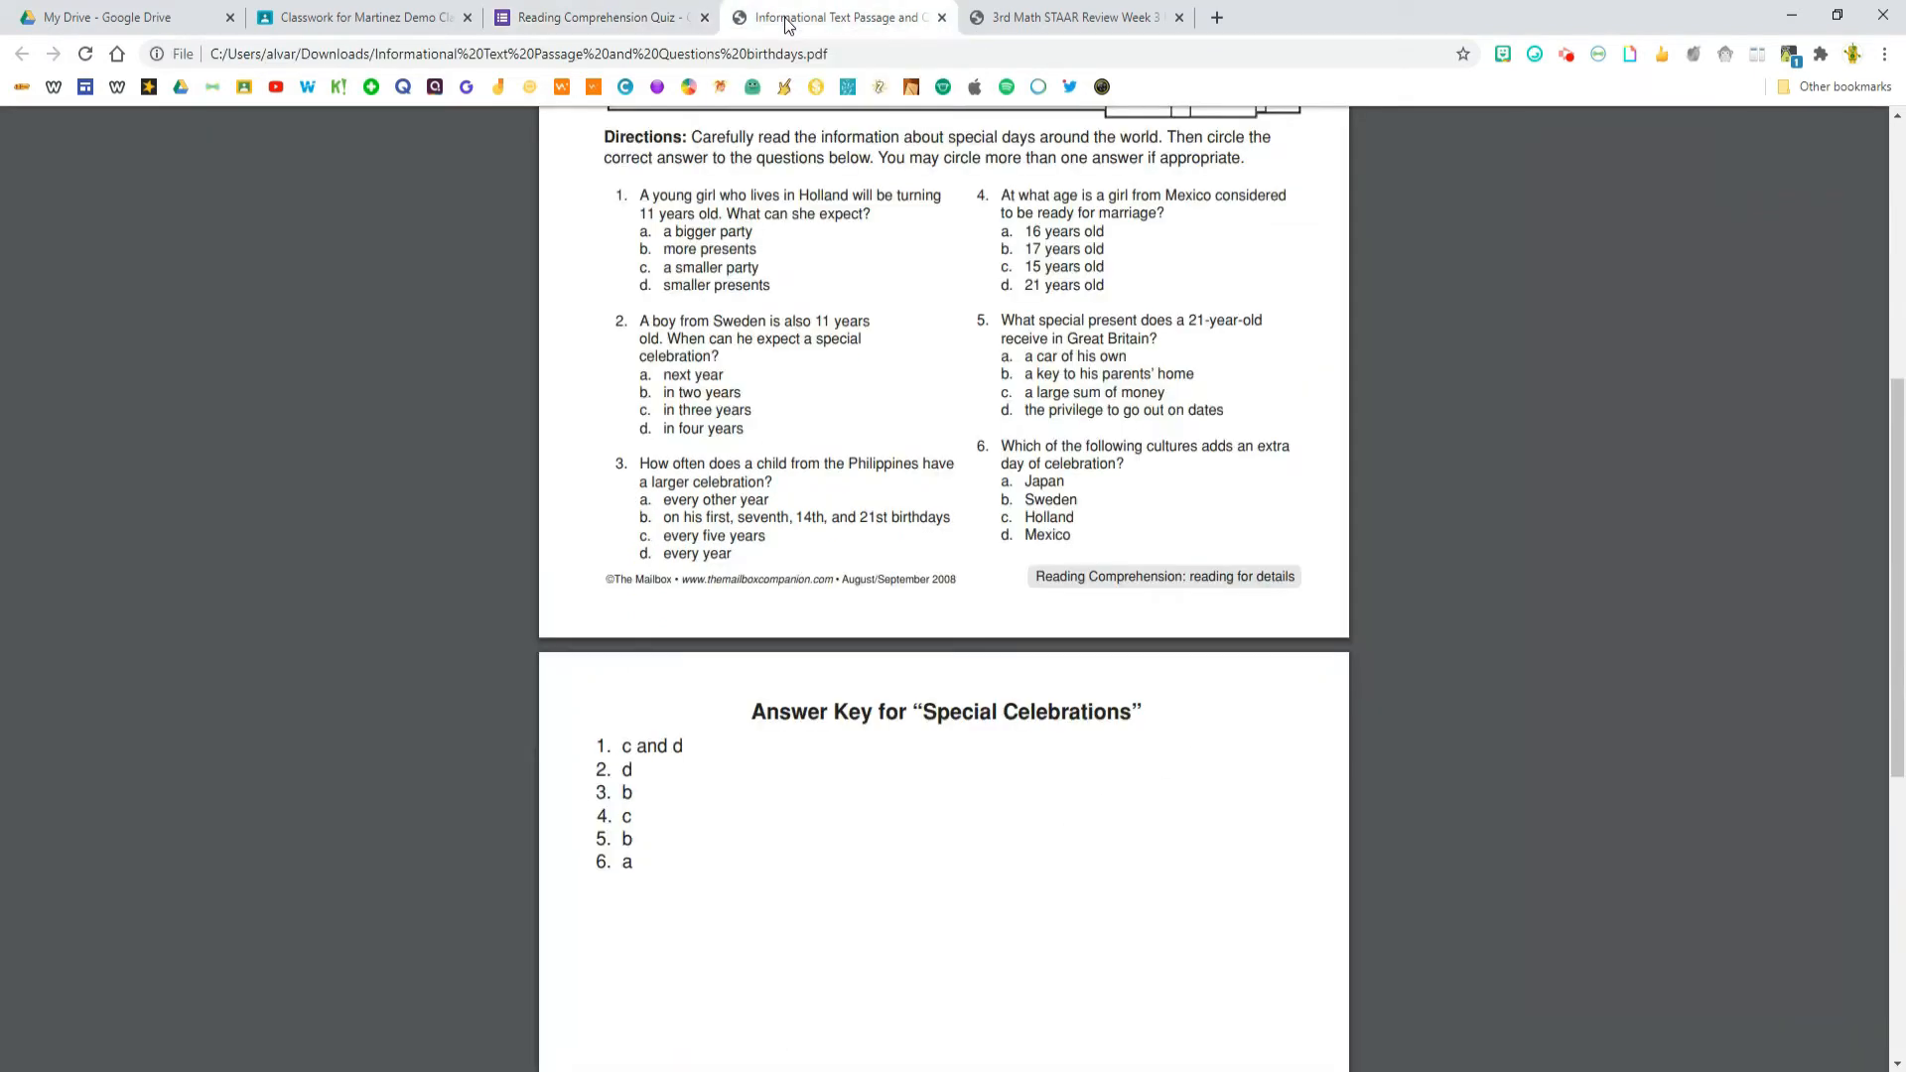
{"action": "scroll", "coordinate": [646, 281], "scroll_direction": "up", "scroll_amount": 1}
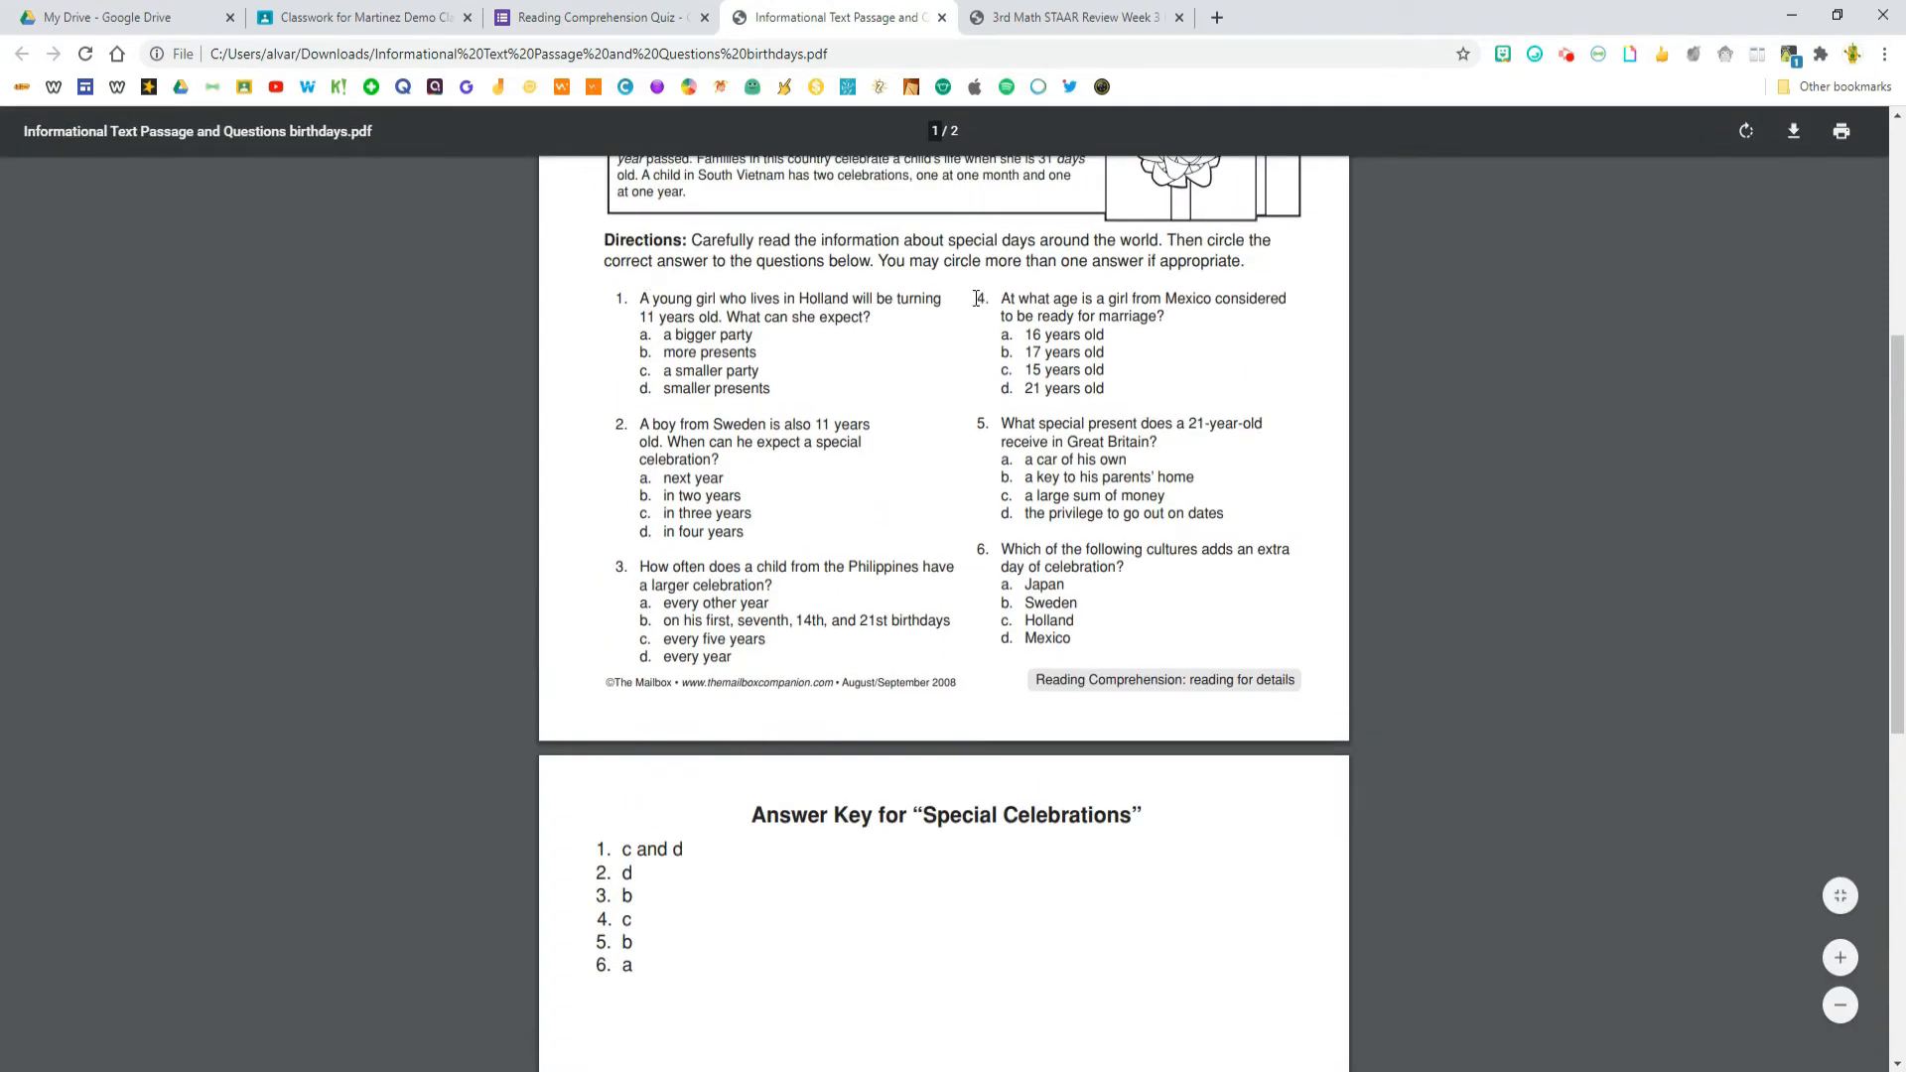
{"action": "left_click_drag", "start_coordinate": [978, 297], "coordinate": [1160, 319]}
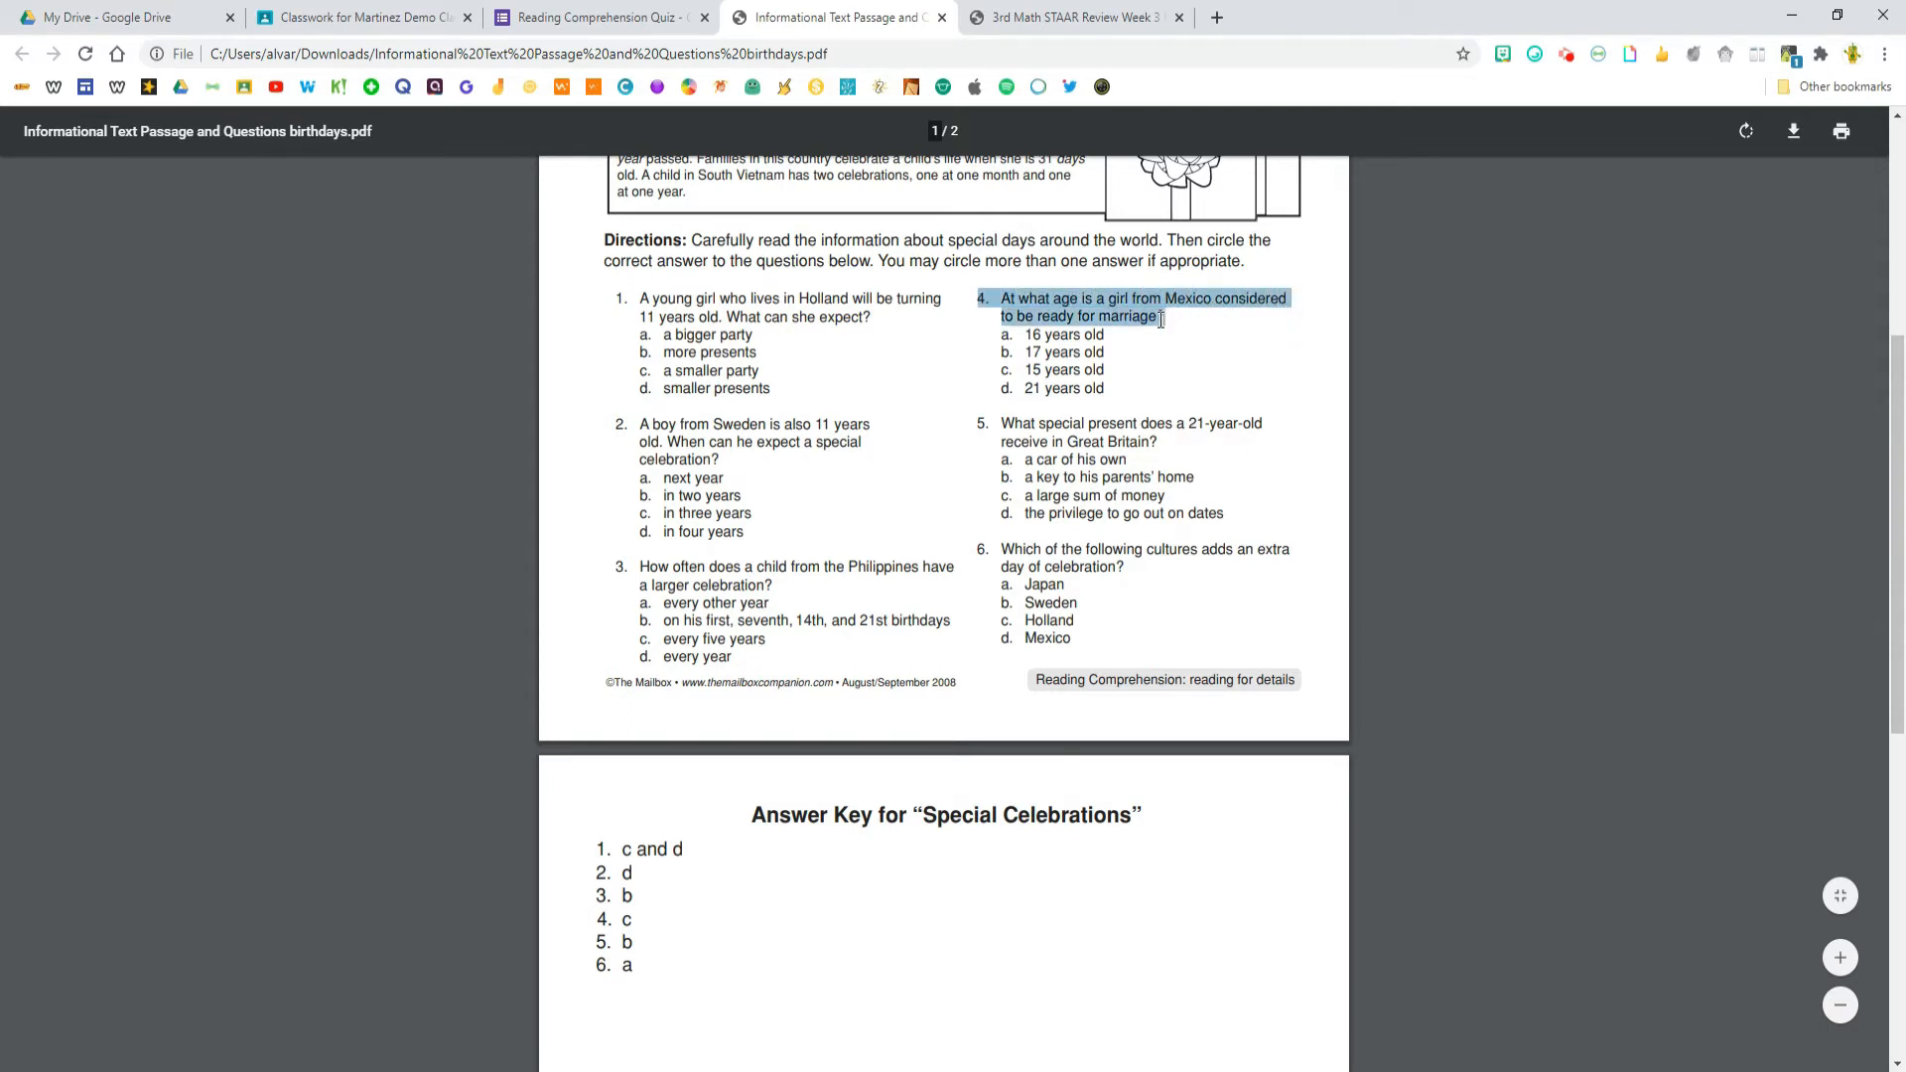
{"action": "right_click", "coordinate": [1090, 308]}
{"action": "left_click", "coordinate": [1111, 324]}
{"action": "left_click", "coordinate": [584, 21]}
{"action": "scroll", "coordinate": [838, 643], "scroll_direction": "down", "scroll_amount": 2}
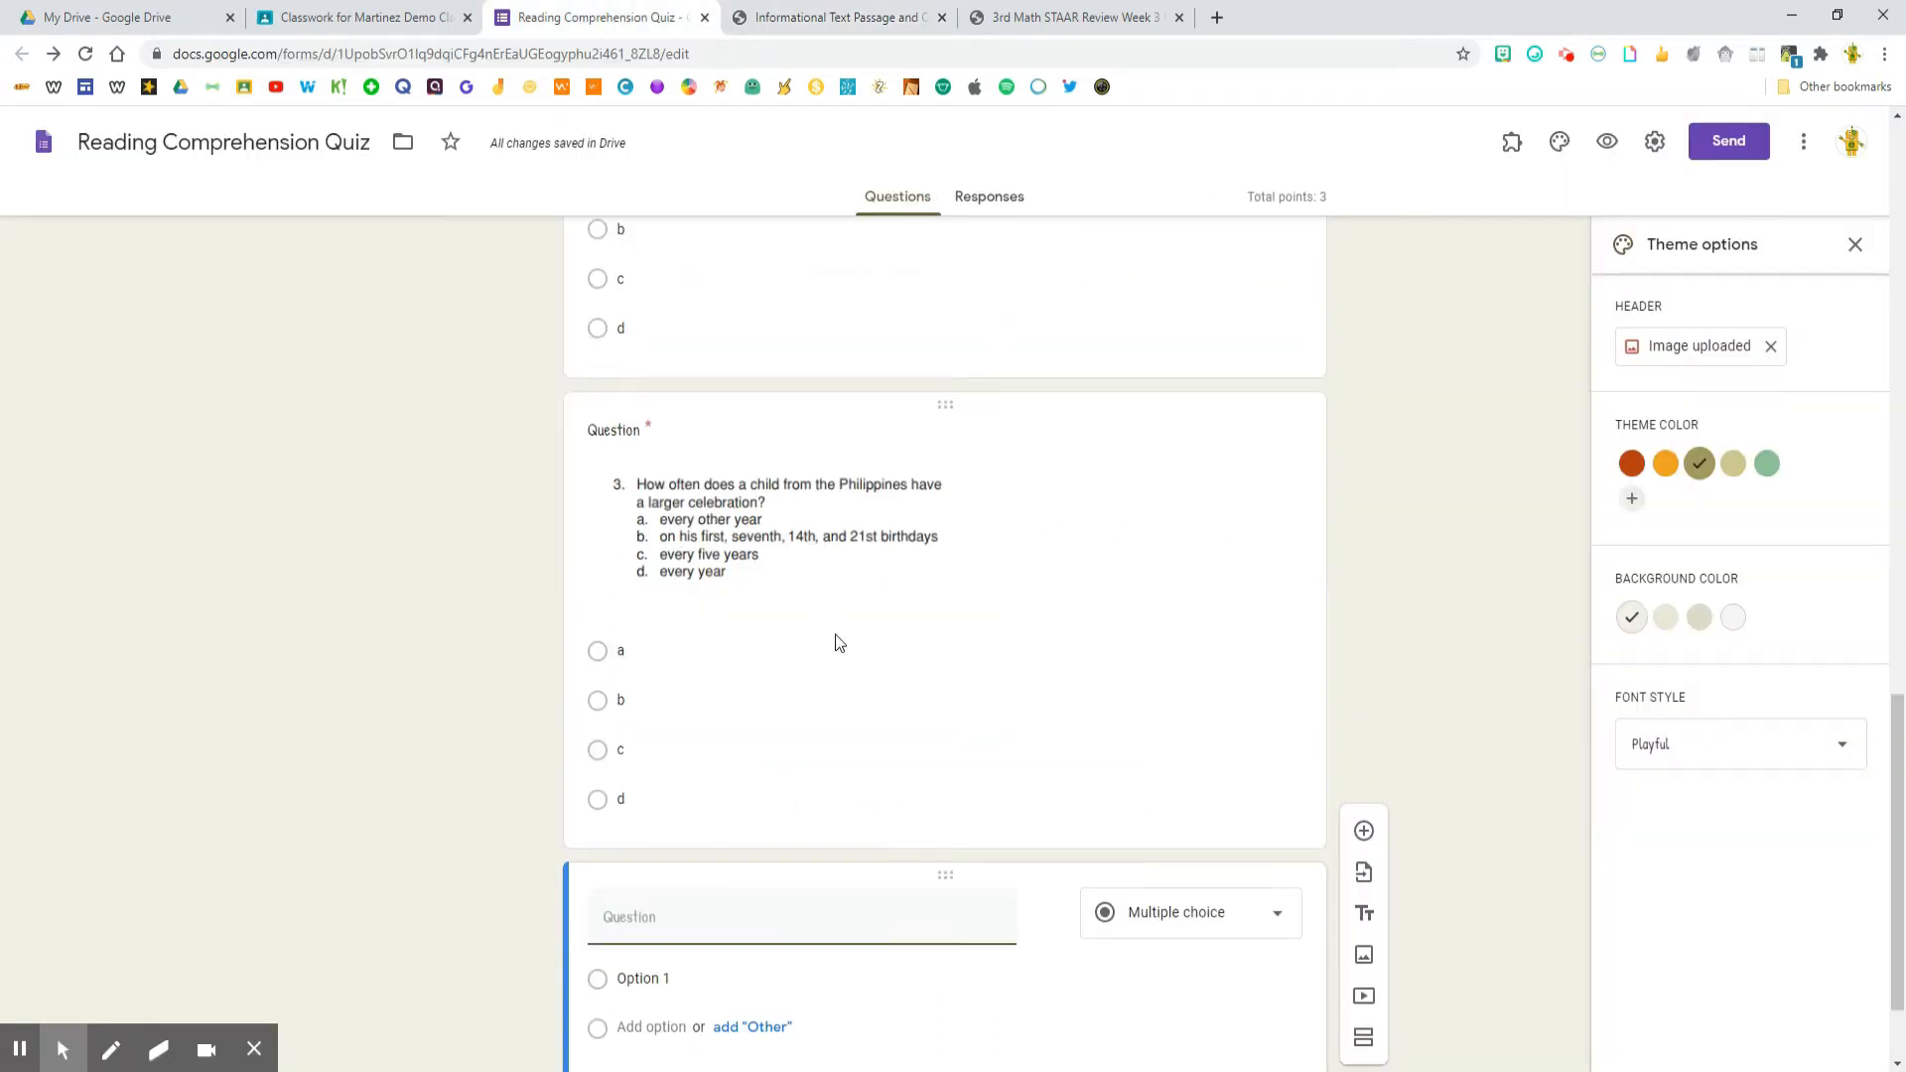
{"action": "right_click", "coordinate": [699, 786]}
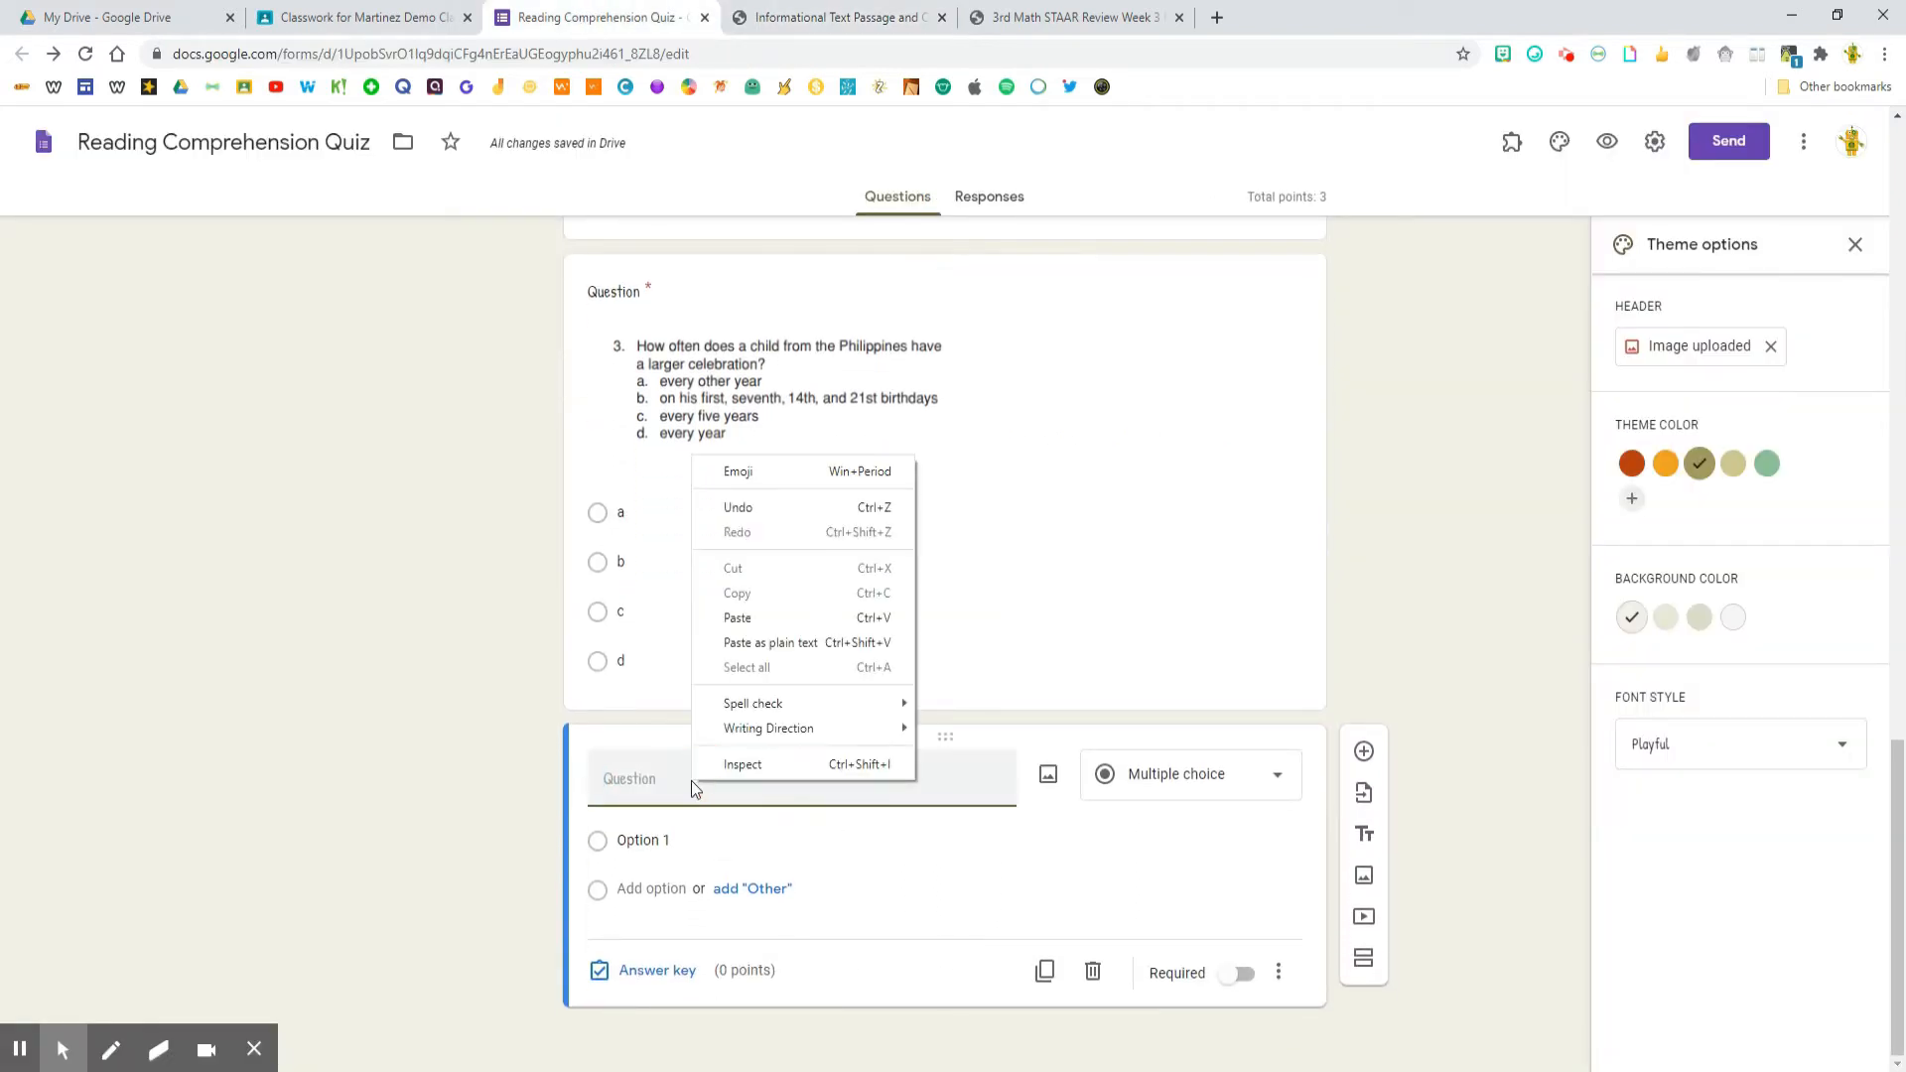
{"action": "left_click", "coordinate": [733, 619]}
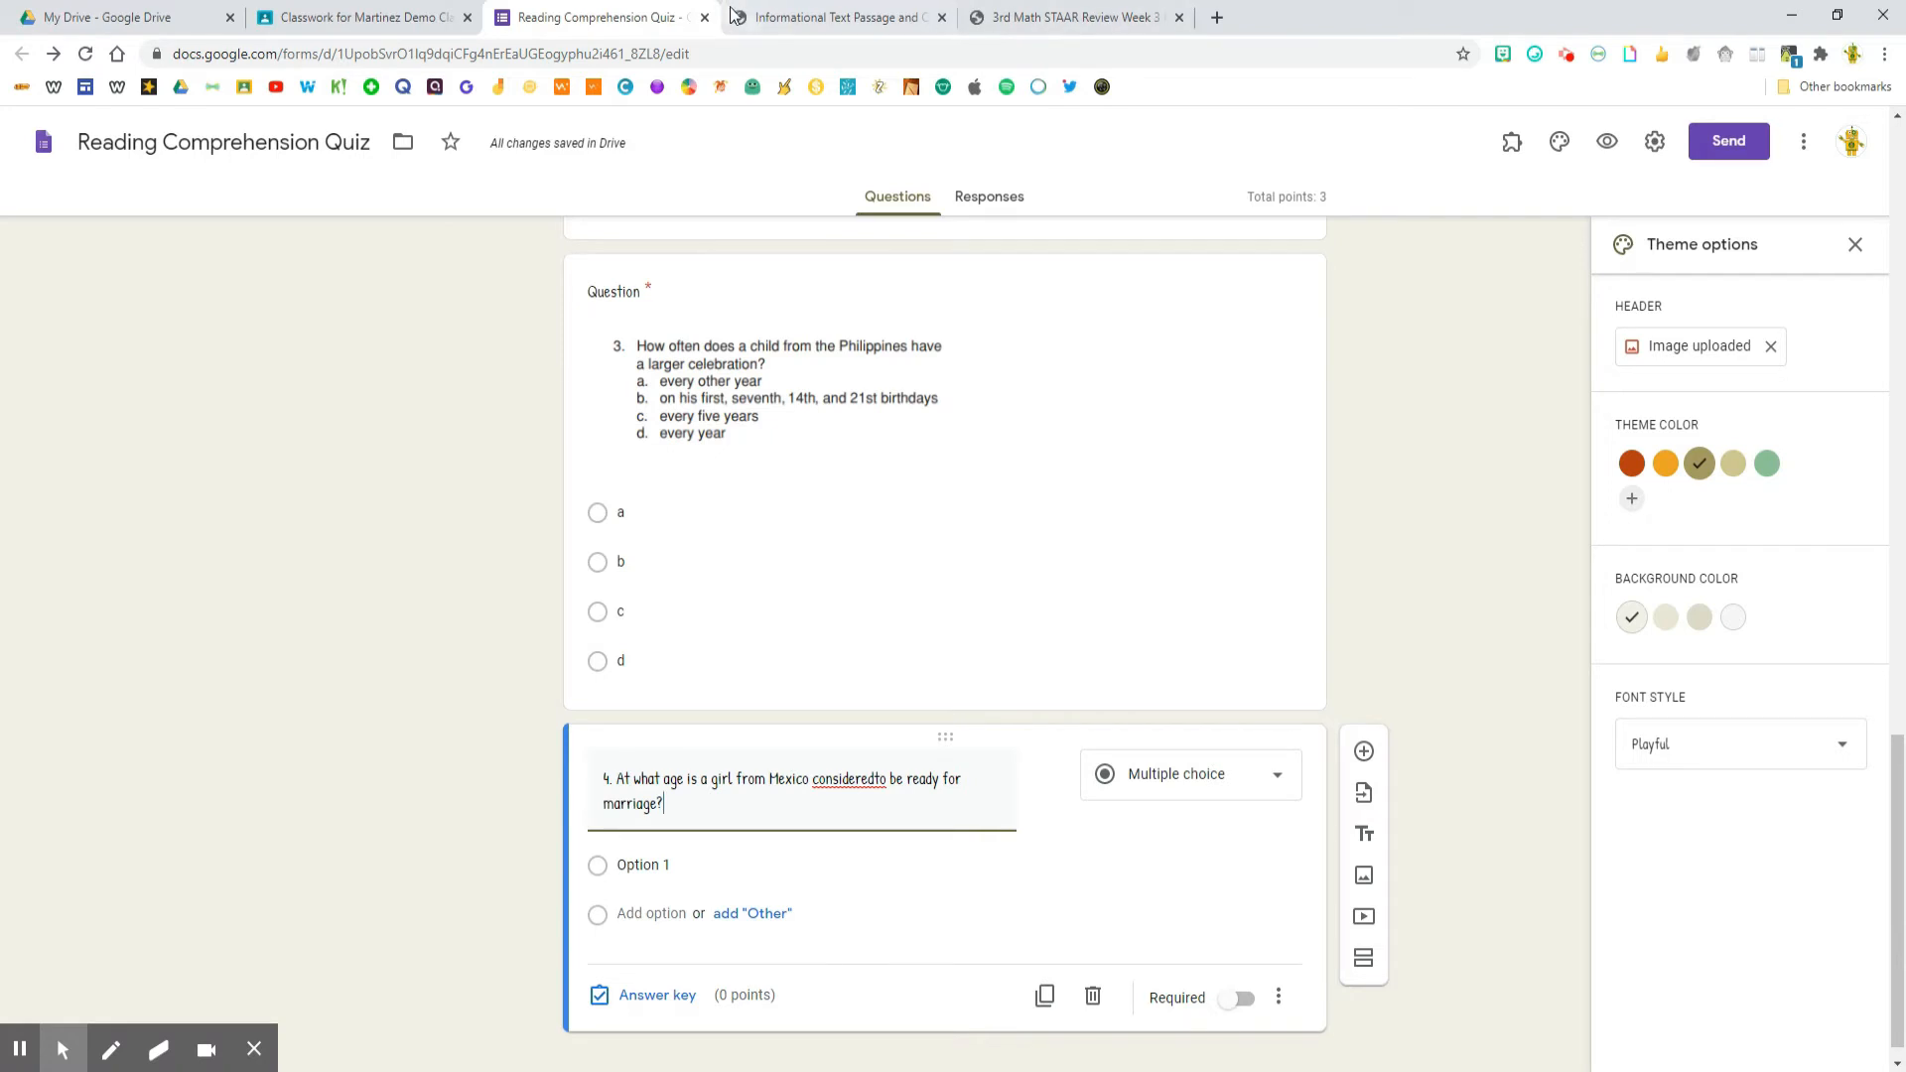
Copy question 4's four answer choices, 16, 17, 15 and 21 years old, from the PDF into the new question's options
{"action": "left_click", "coordinate": [794, 17]}
{"action": "left_click_drag", "start_coordinate": [1004, 334], "coordinate": [1109, 391]}
{"action": "right_click", "coordinate": [1057, 375]}
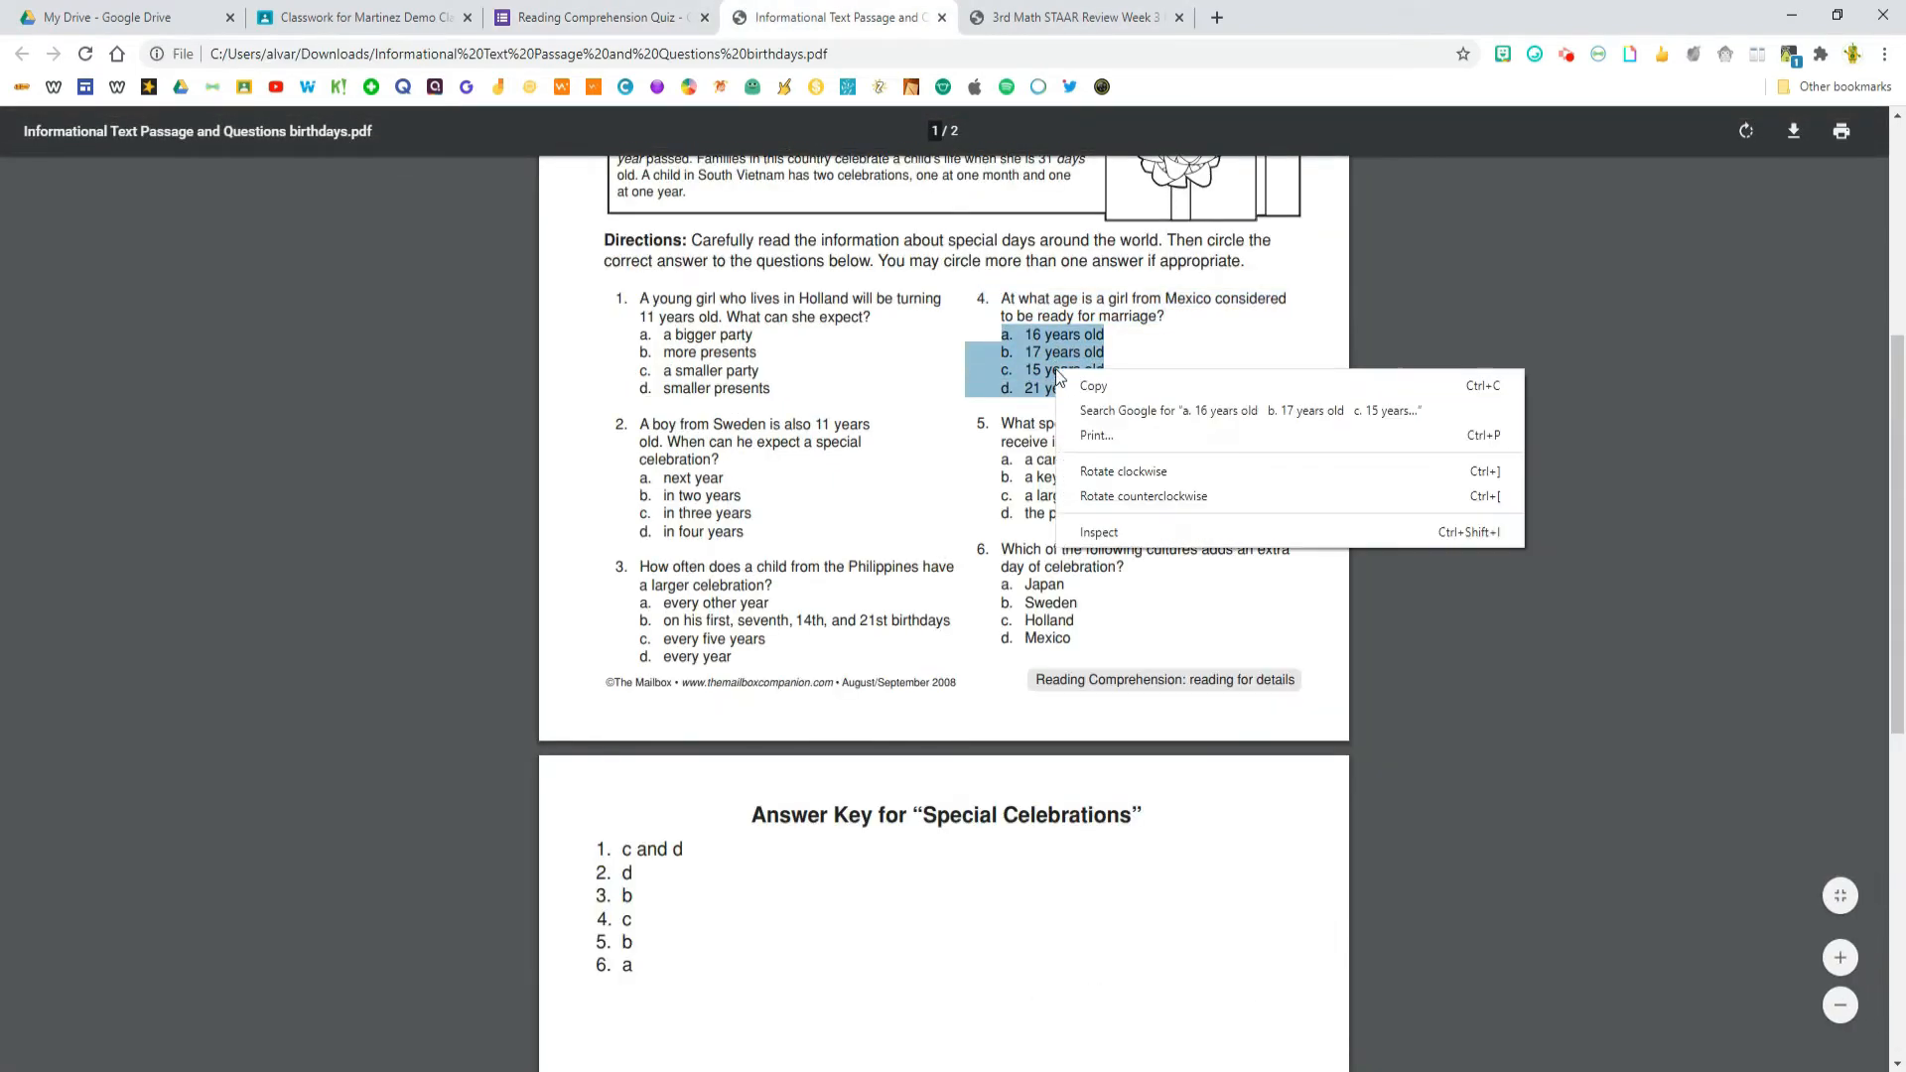
{"action": "left_click", "coordinate": [1090, 385]}
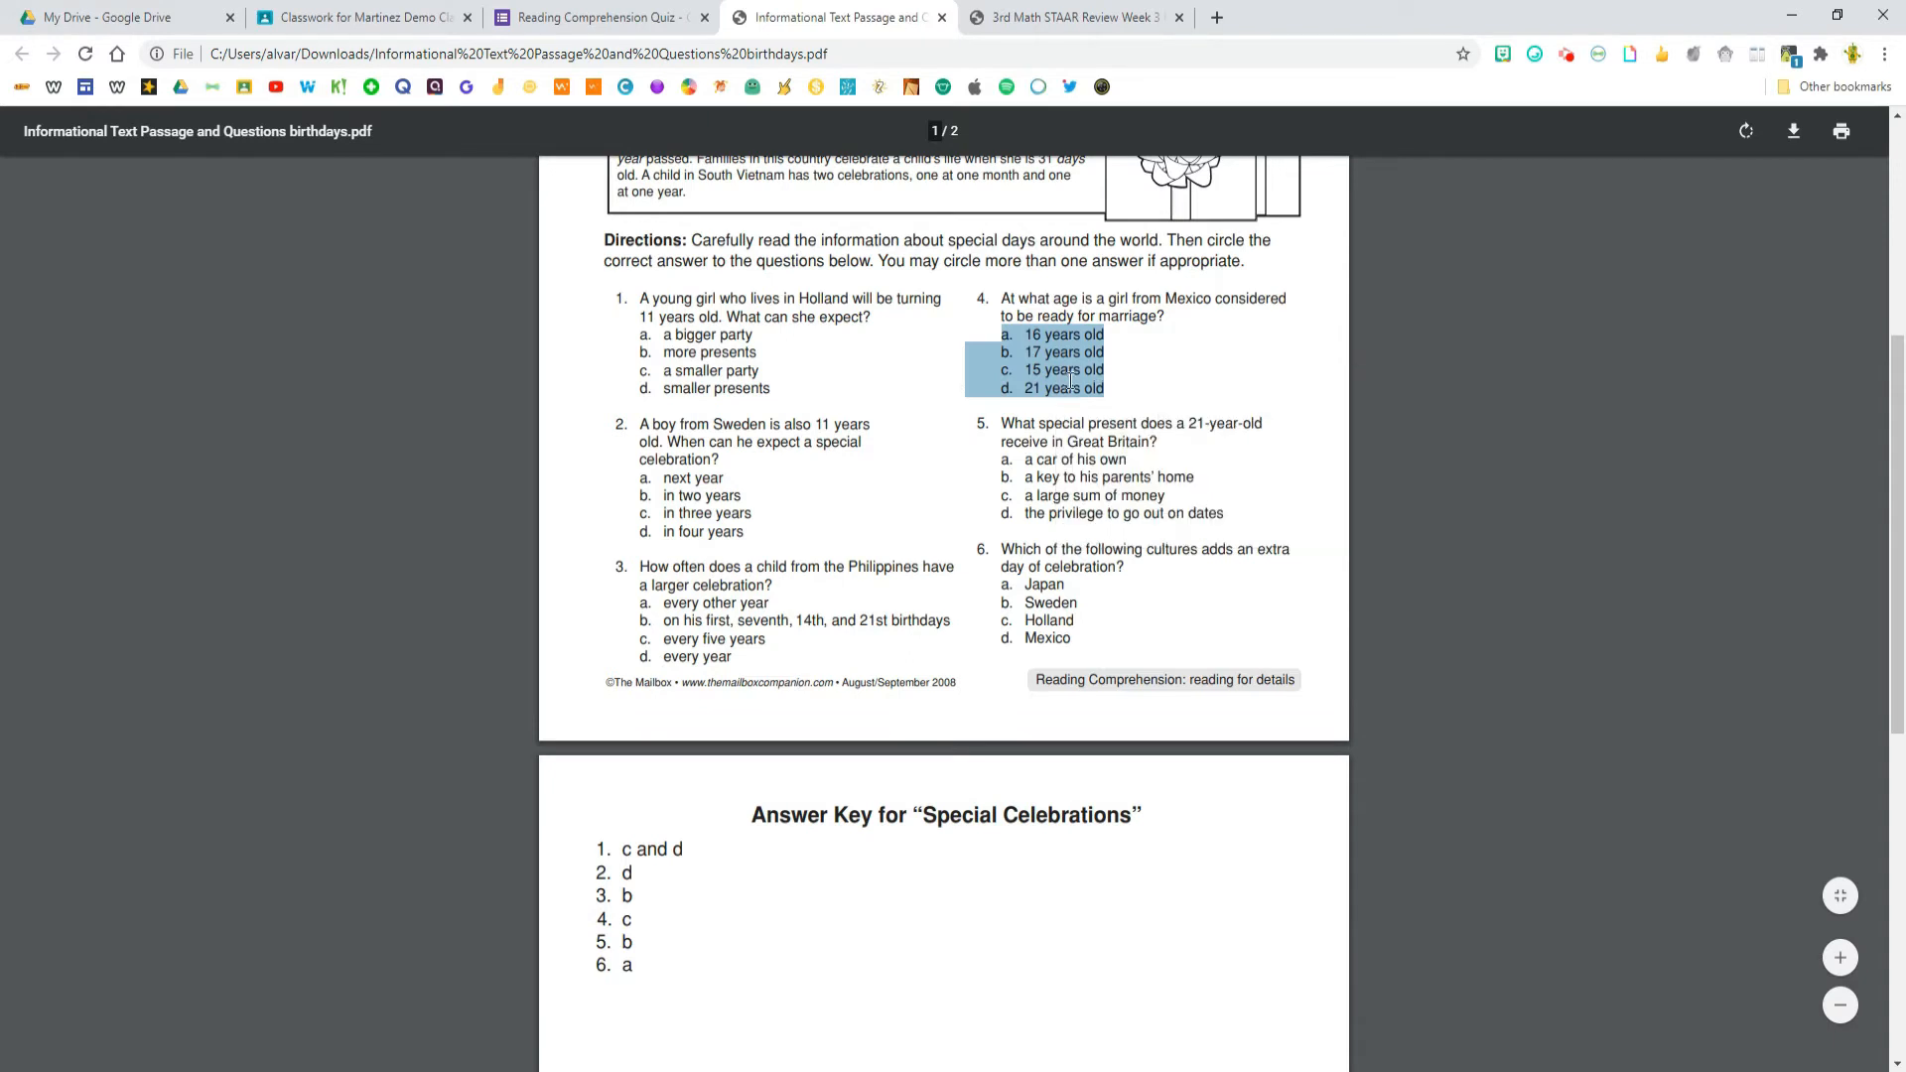
{"action": "left_click", "coordinate": [580, 17]}
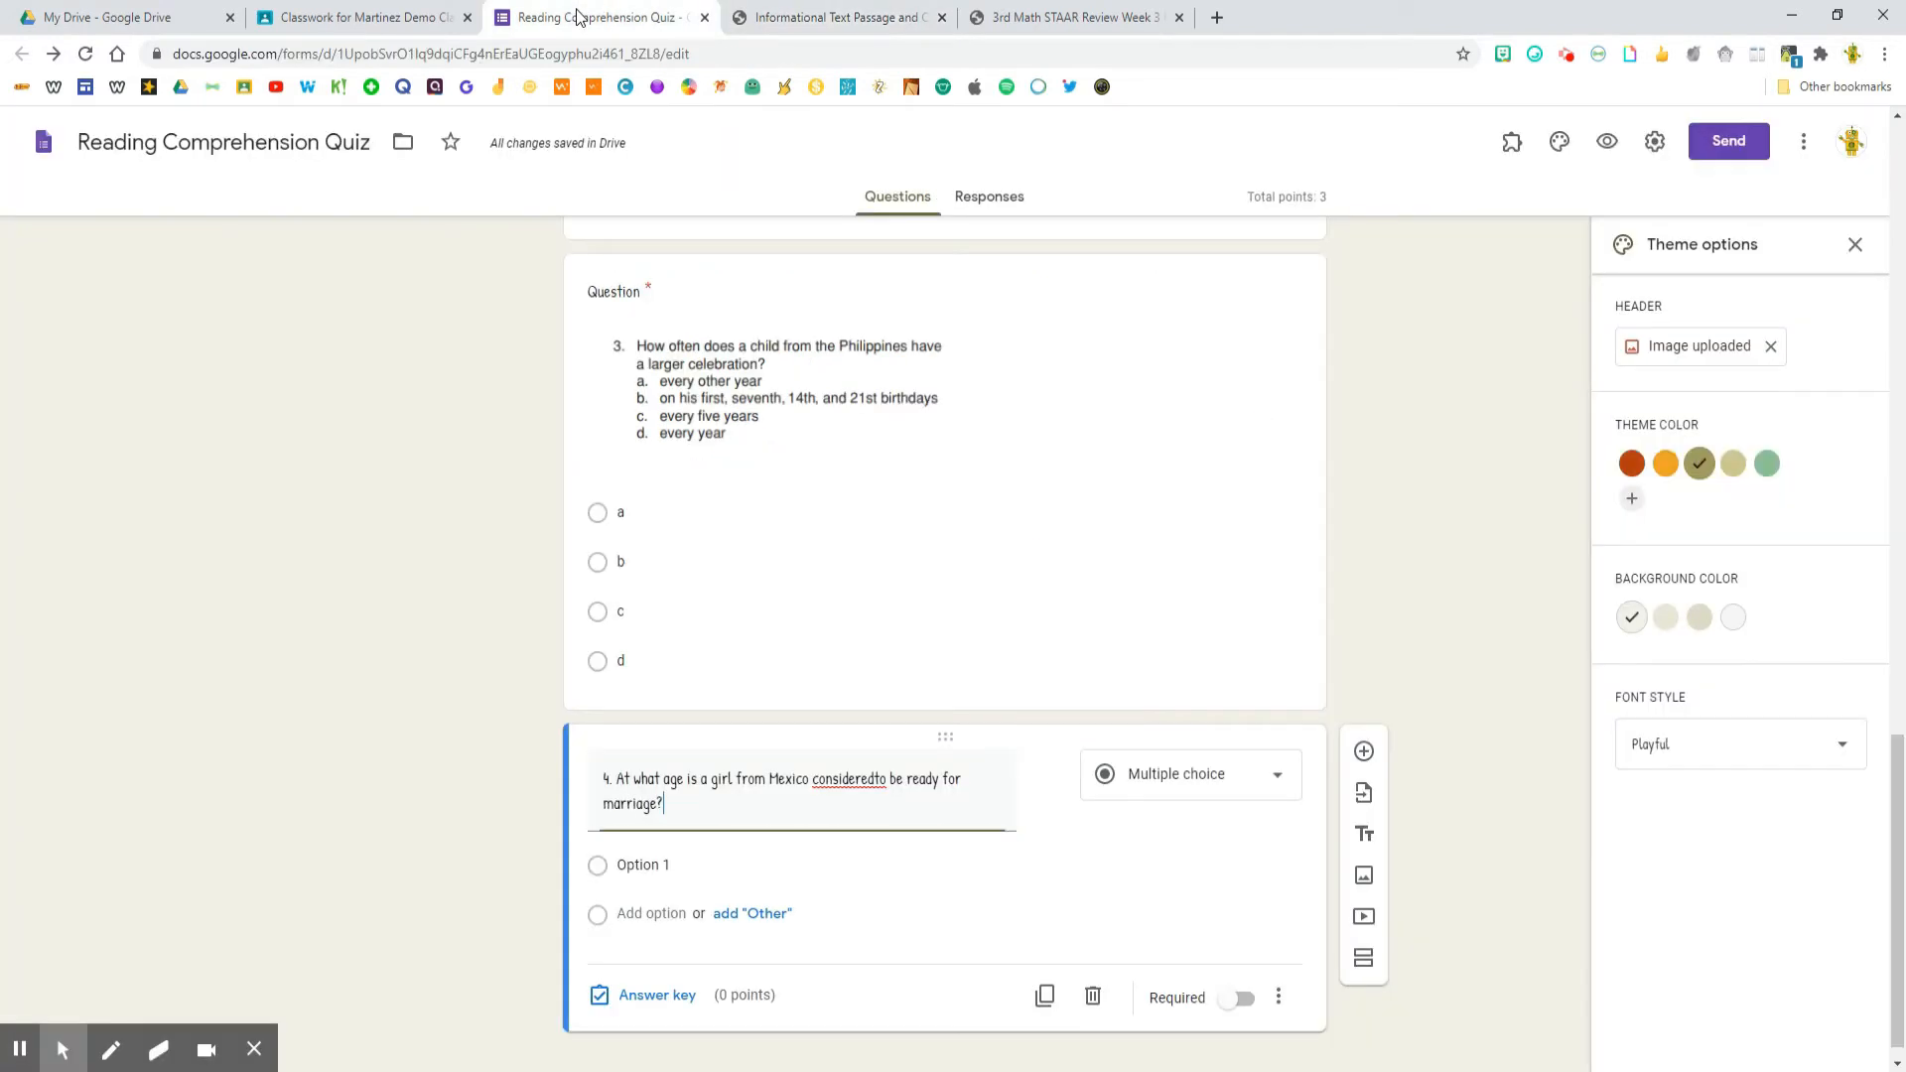
{"action": "left_click", "coordinate": [657, 865]}
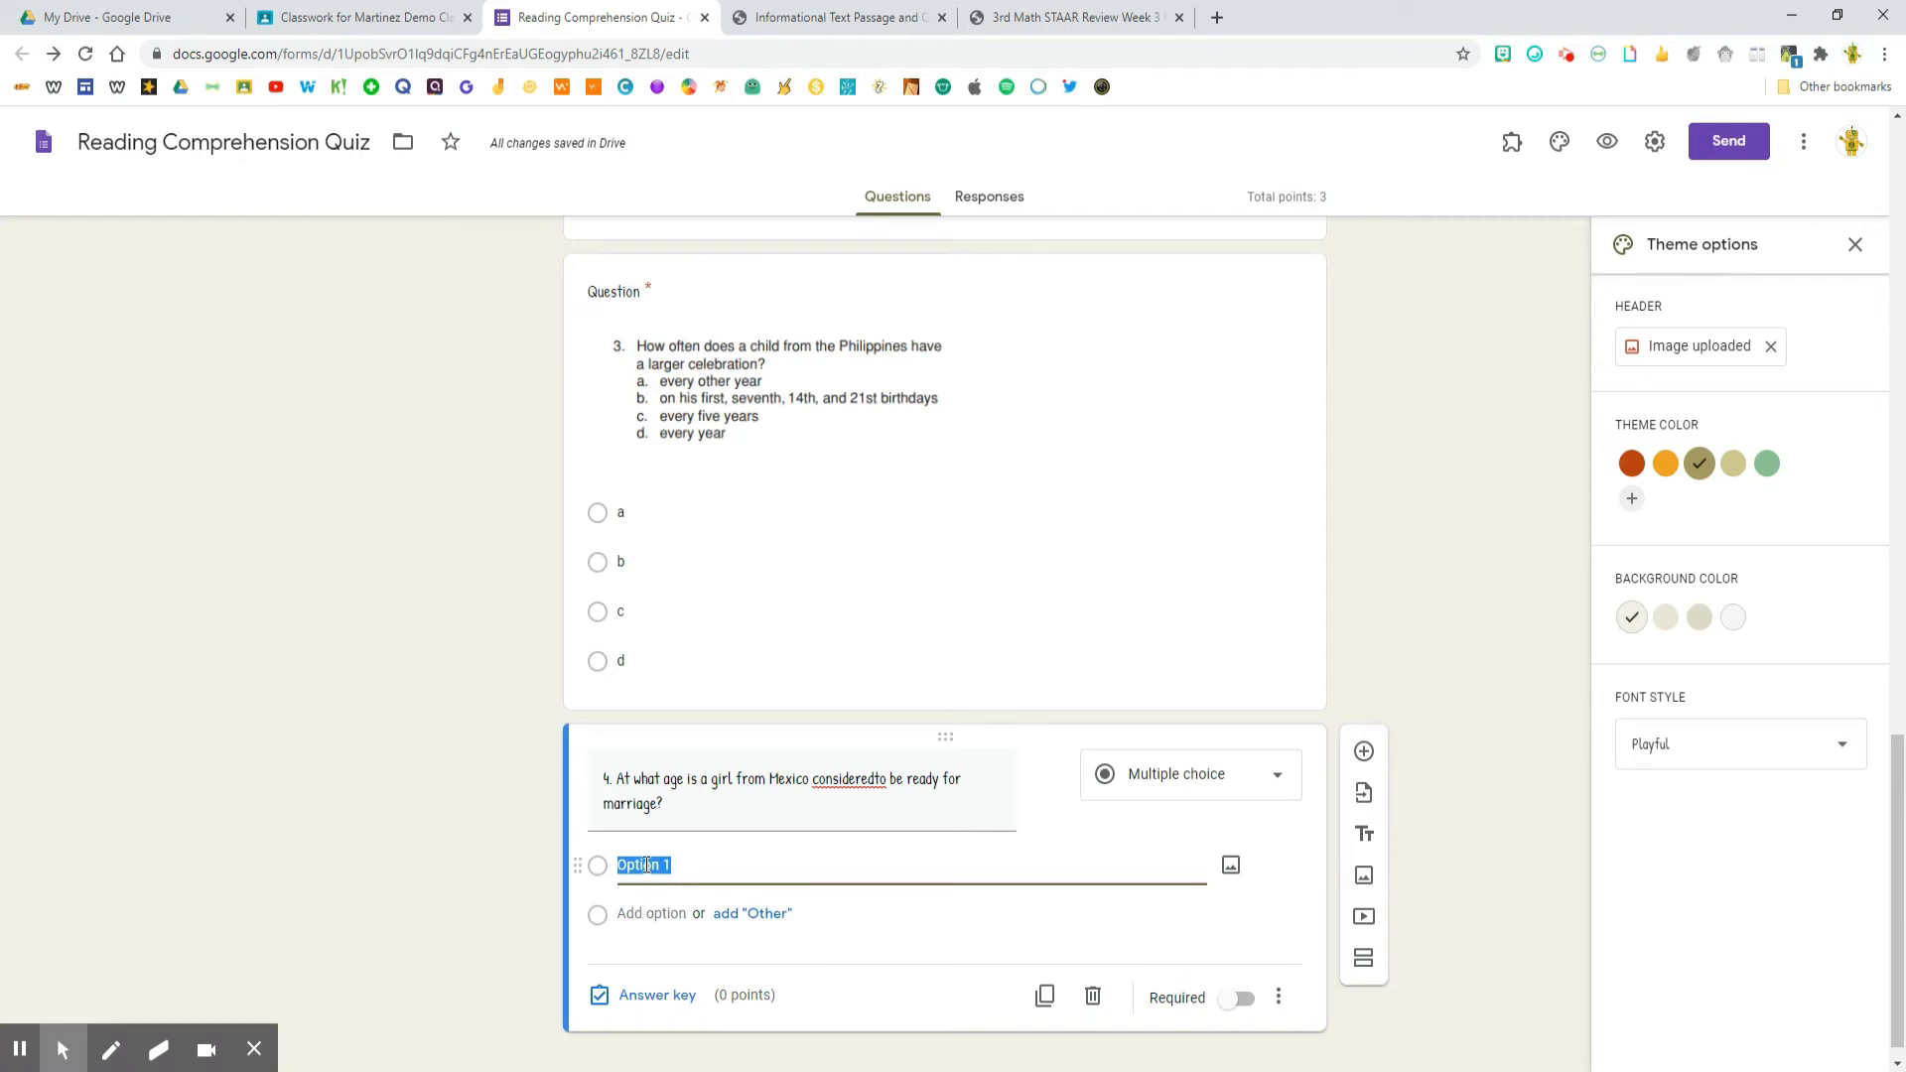
{"action": "right_click", "coordinate": [647, 865]}
{"action": "left_click", "coordinate": [683, 641]}
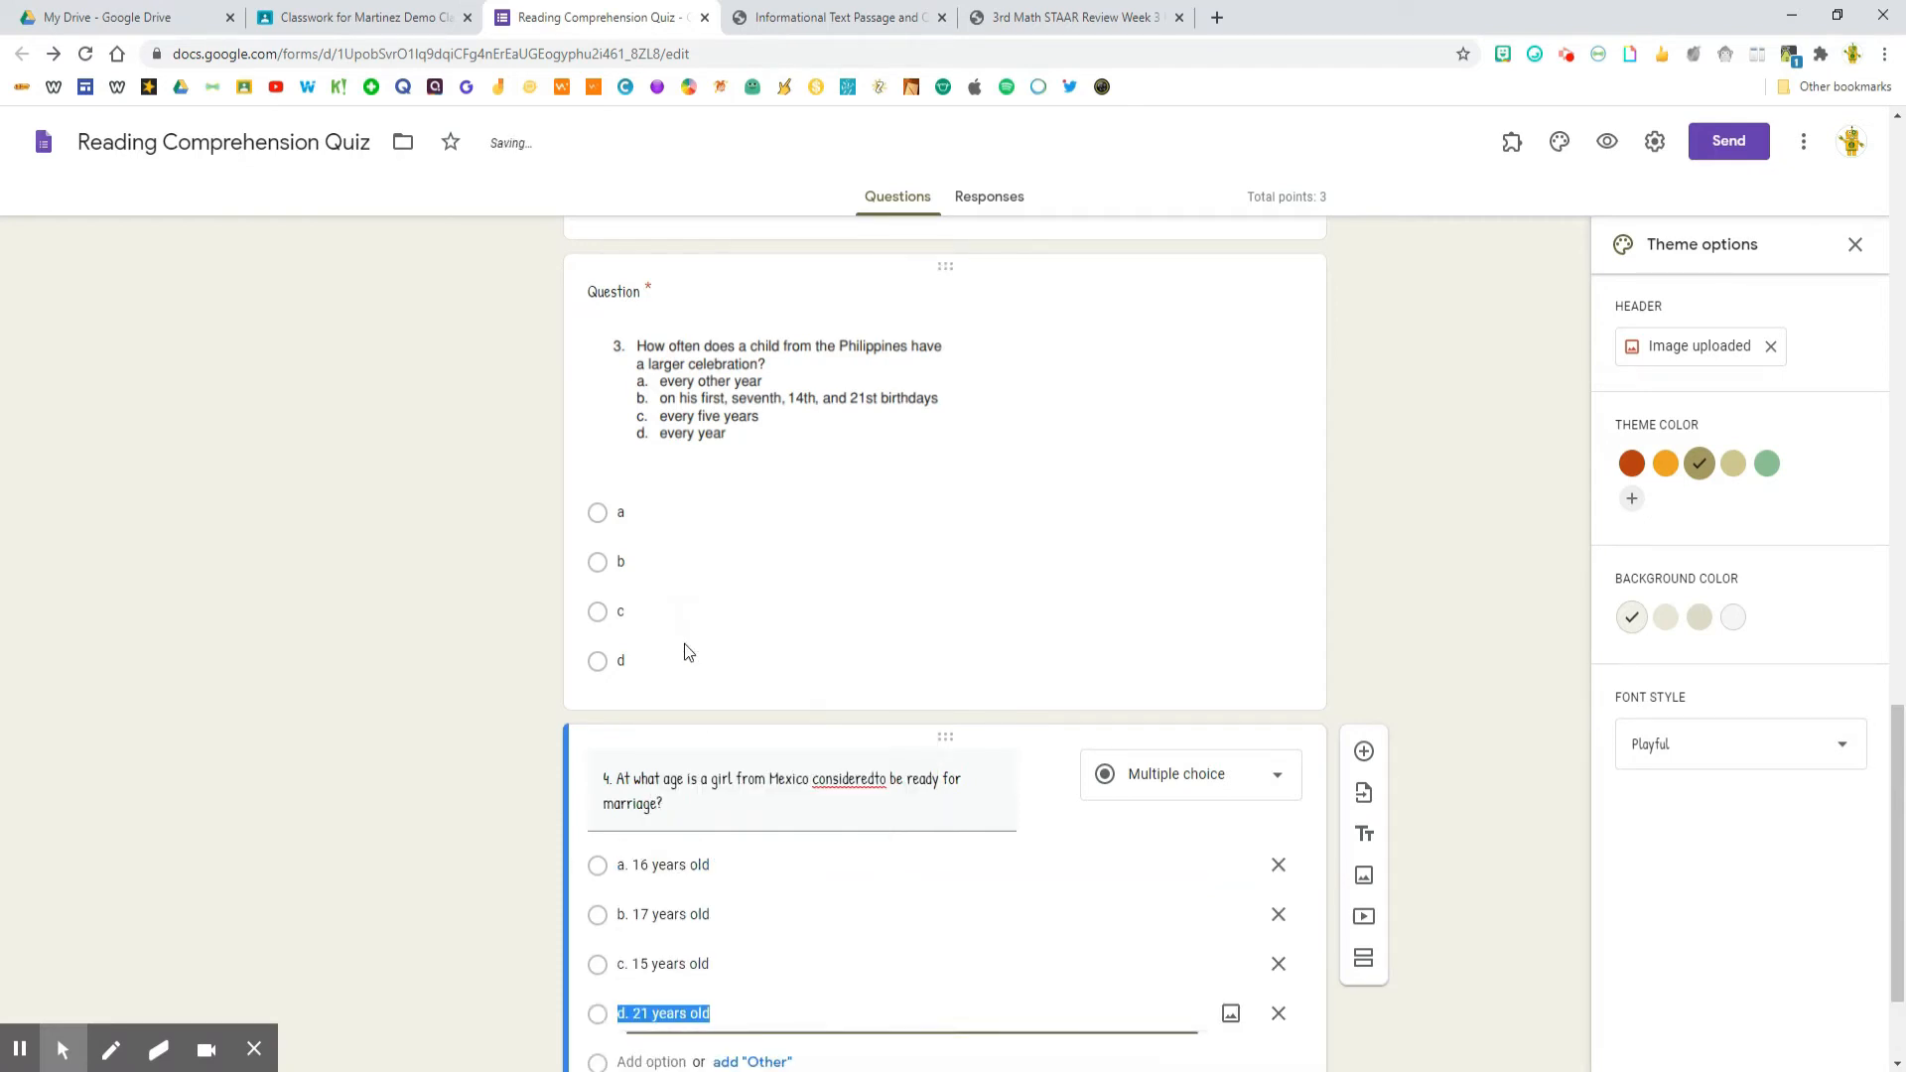
Make the Mexico question required and set its answer key to 1 point with "c. 15 years old" correct, per the PDF's answer key
{"action": "scroll", "coordinate": [780, 985], "scroll_direction": "down", "scroll_amount": 2}
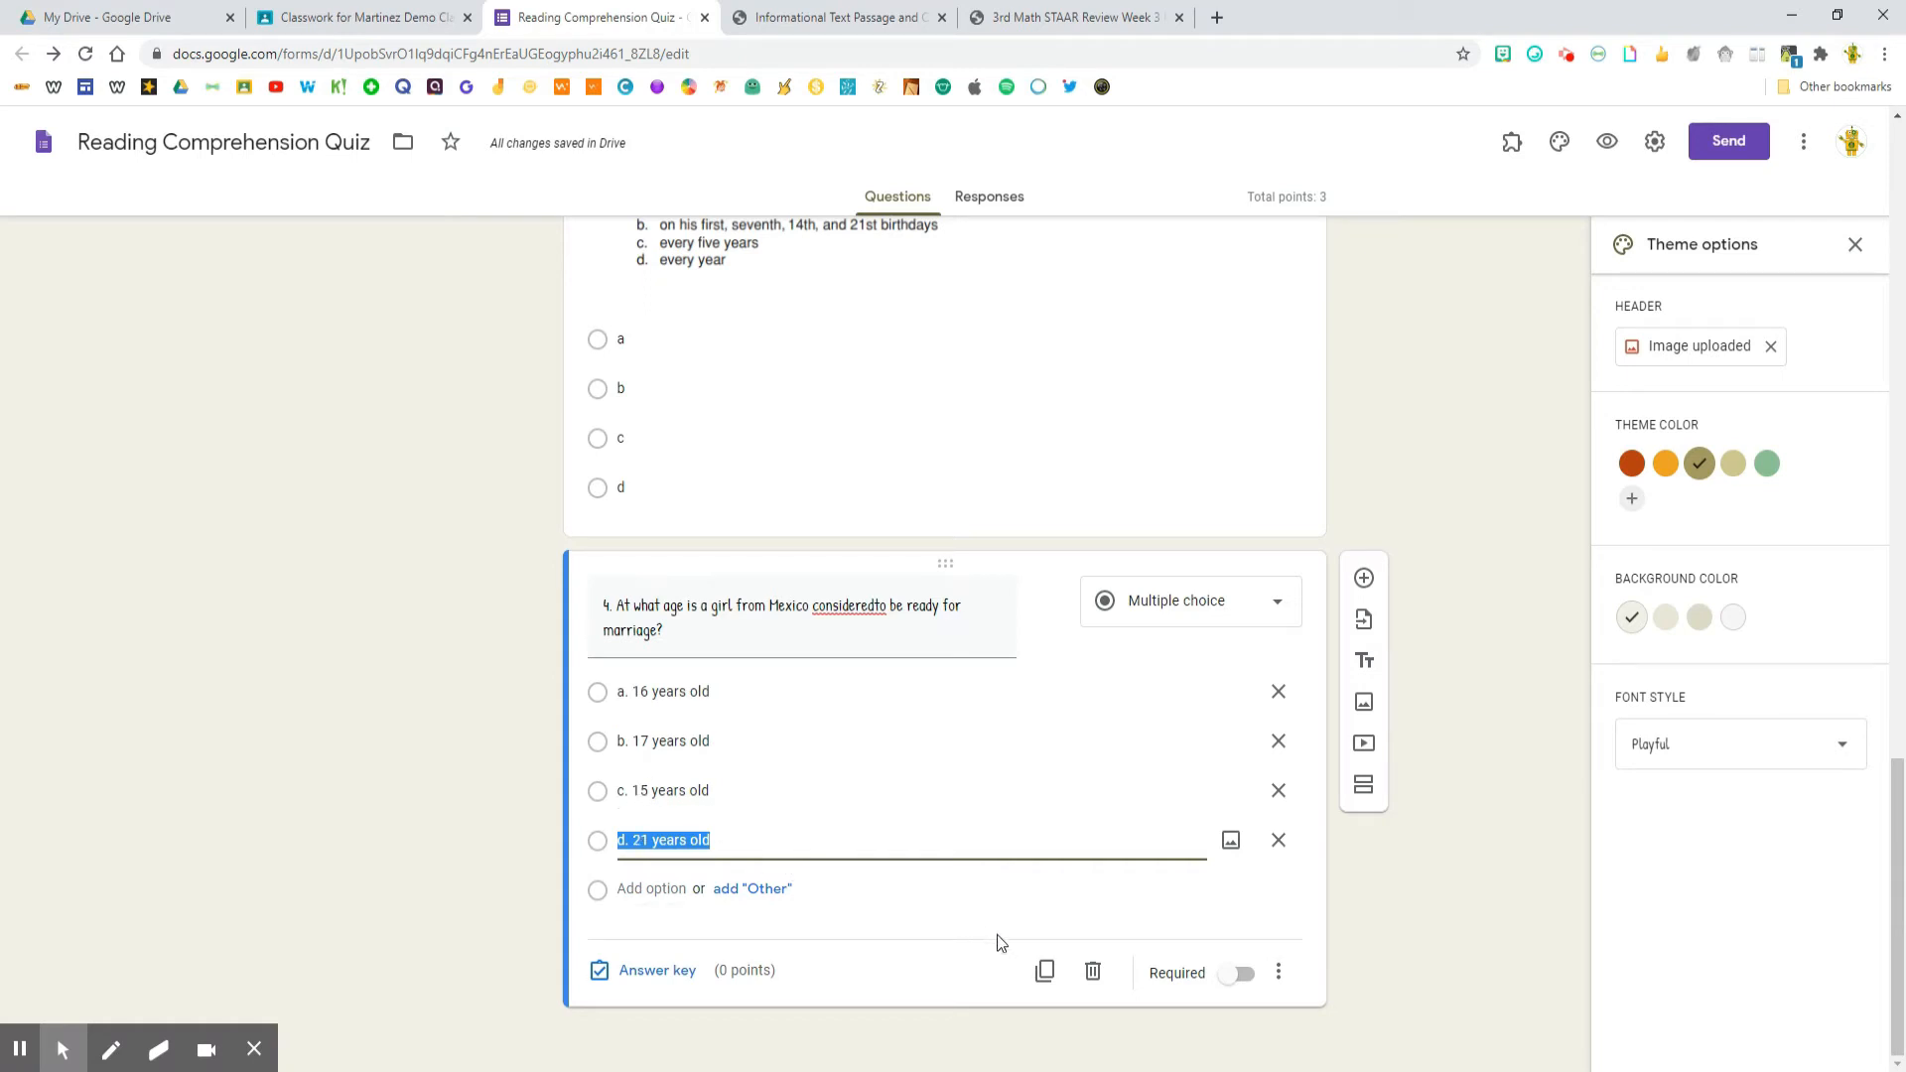
{"action": "left_click", "coordinate": [1238, 975]}
{"action": "left_click", "coordinate": [643, 973]}
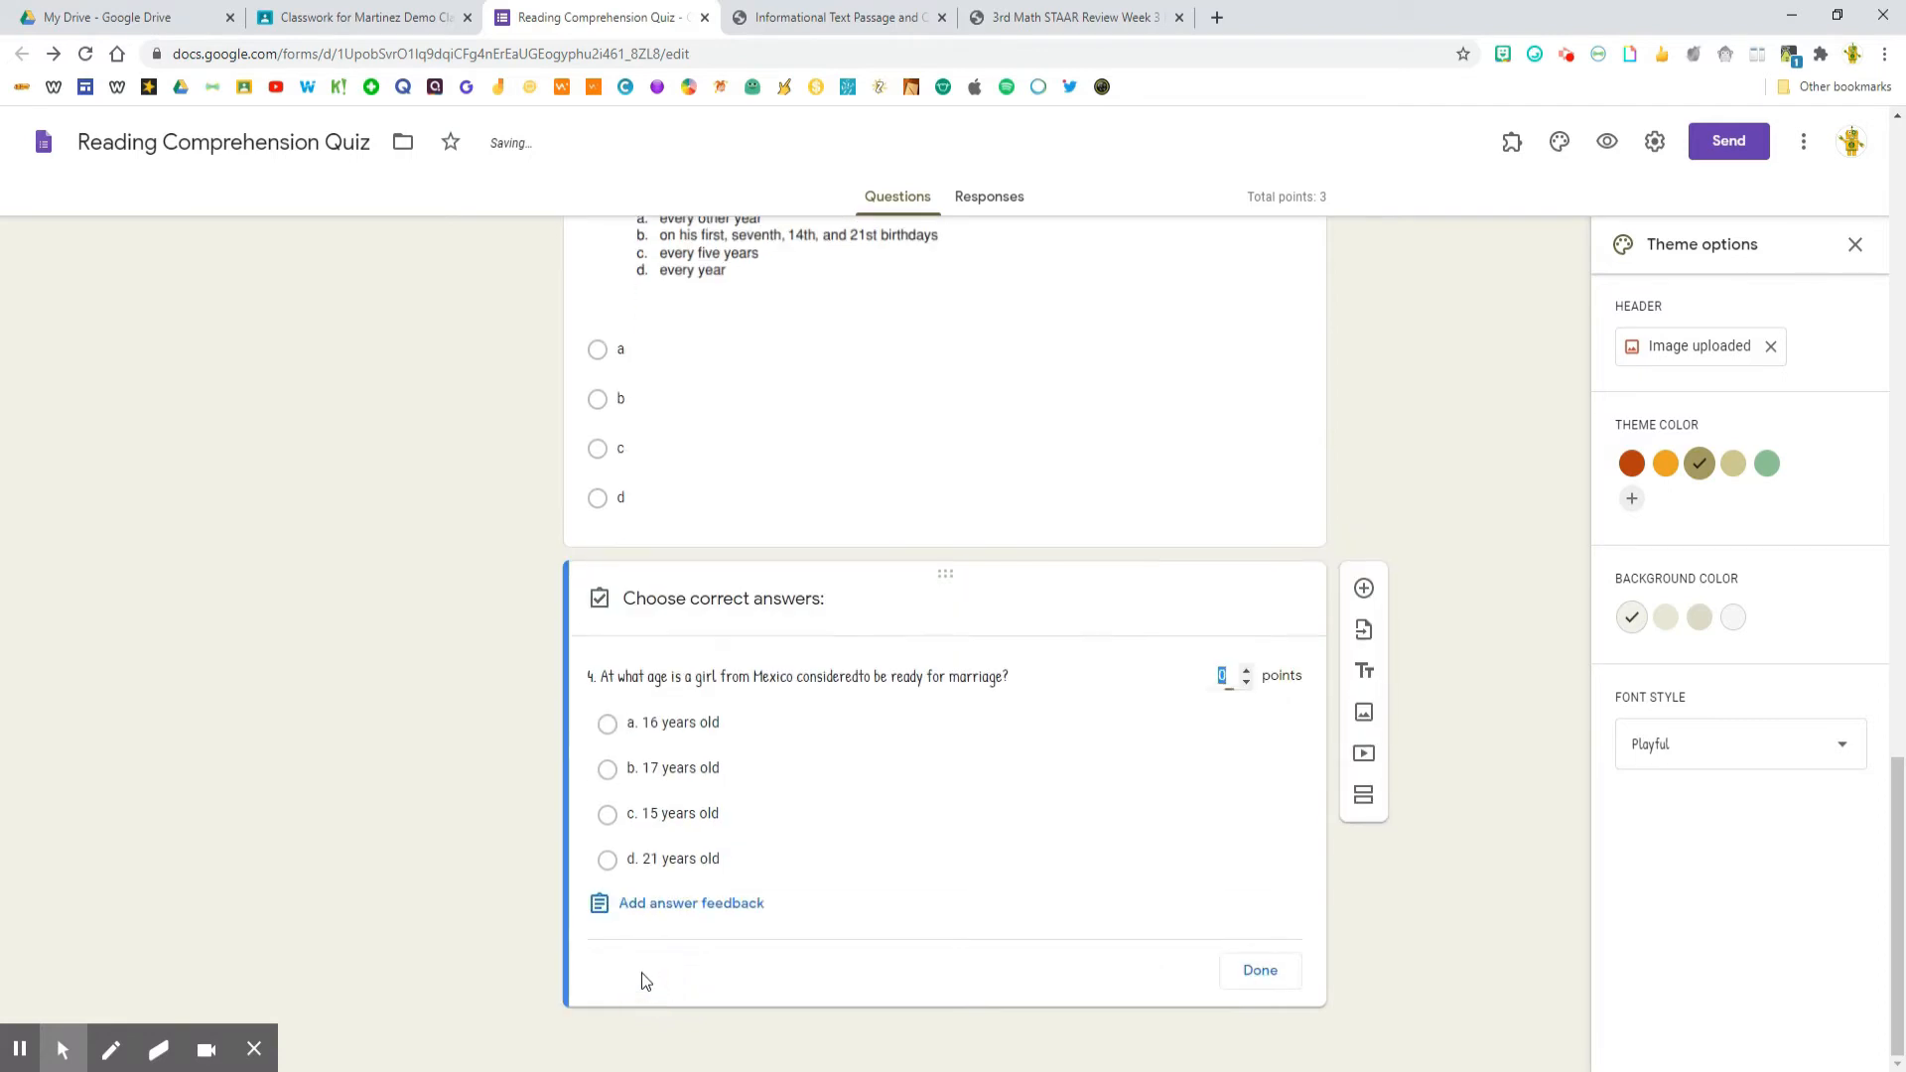
{"action": "left_click", "coordinate": [1247, 670]}
{"action": "left_click", "coordinate": [834, 22]}
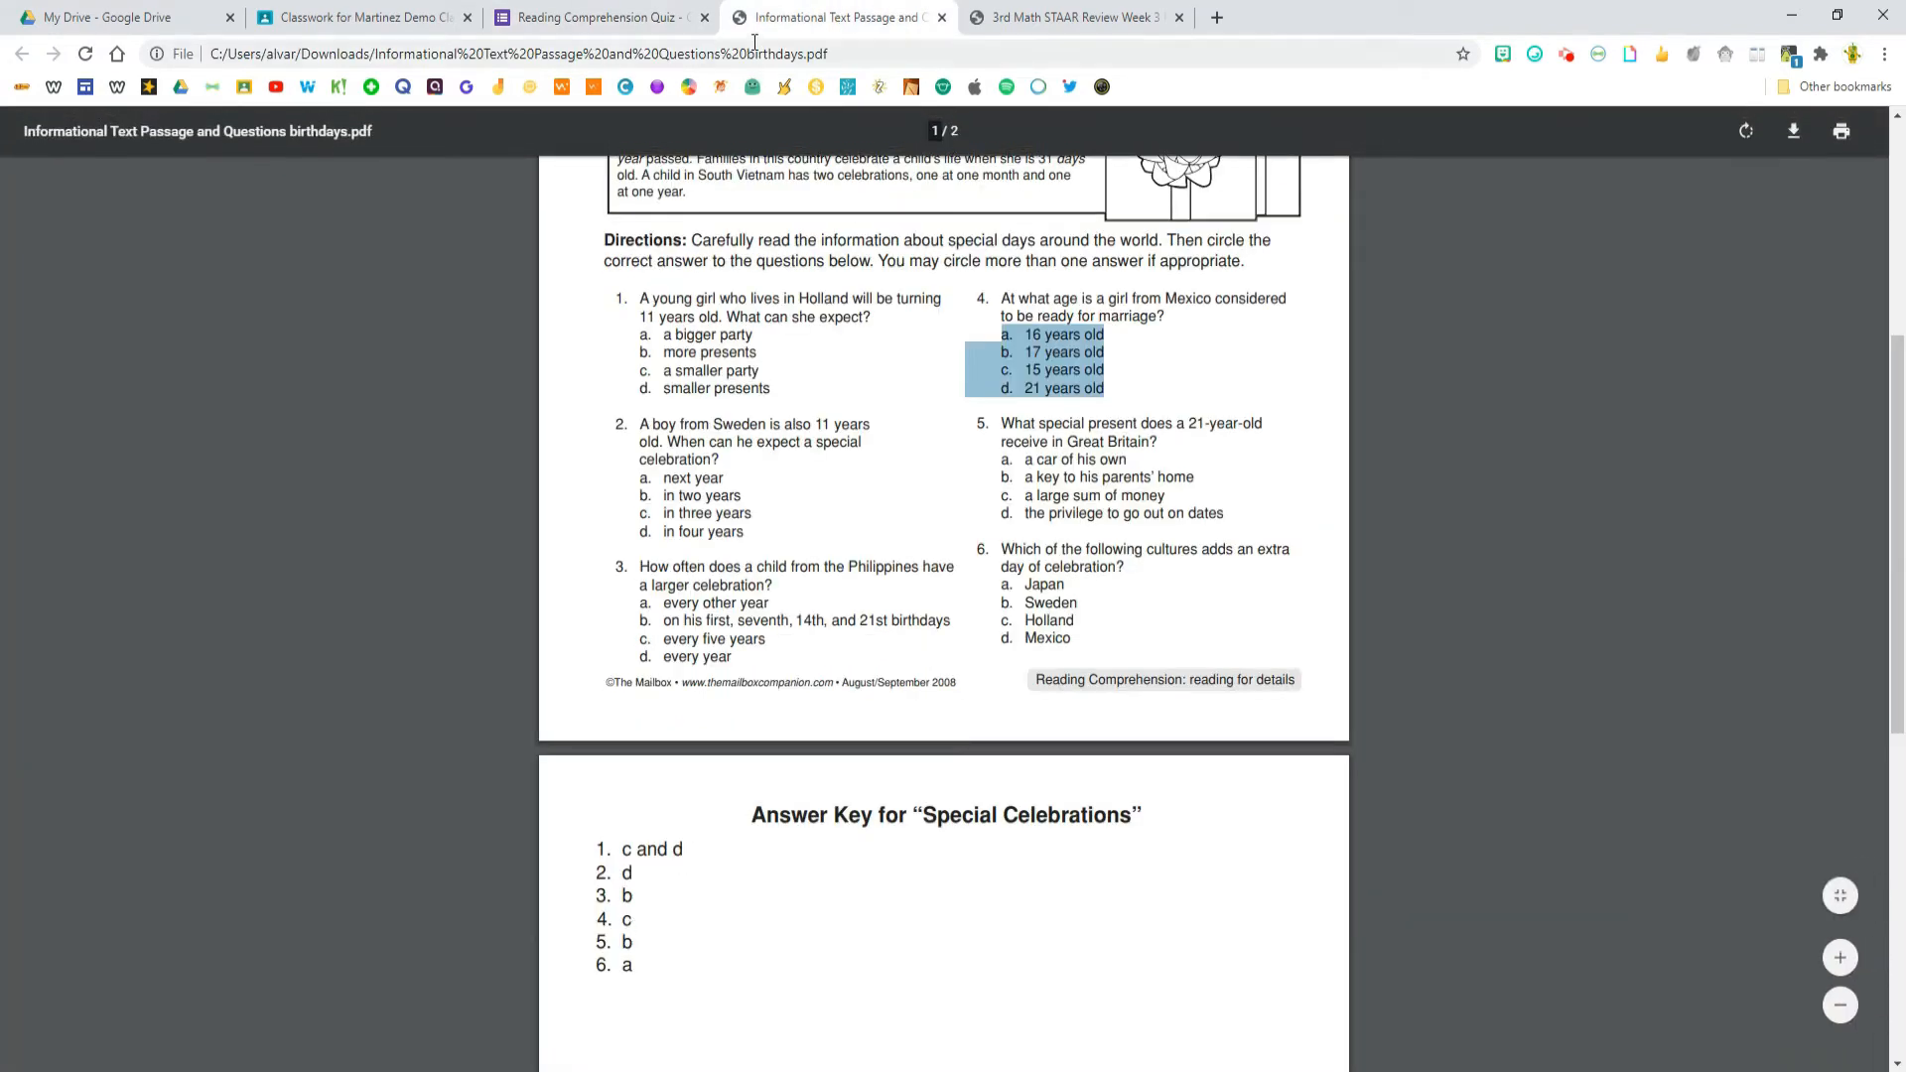
{"action": "left_click", "coordinate": [628, 26]}
{"action": "left_click", "coordinate": [610, 819]}
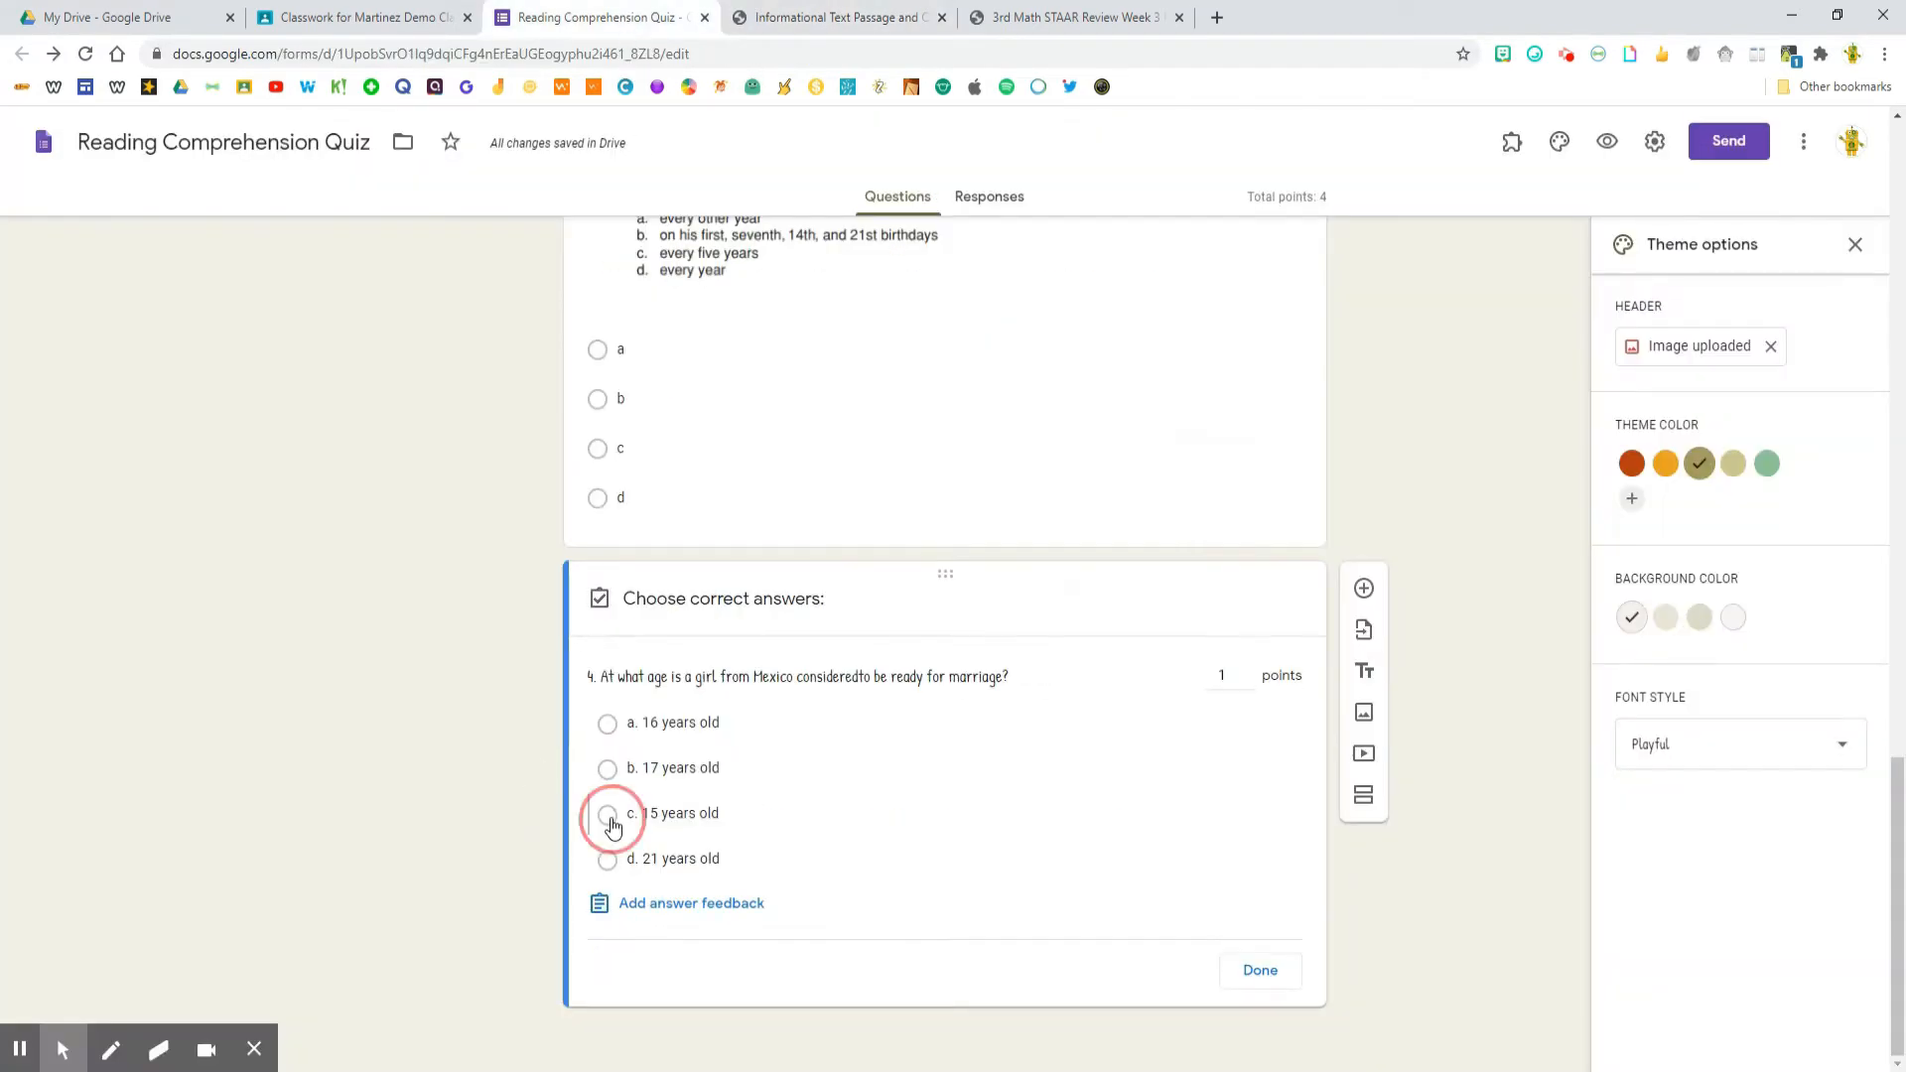
{"action": "left_click", "coordinate": [1259, 972]}
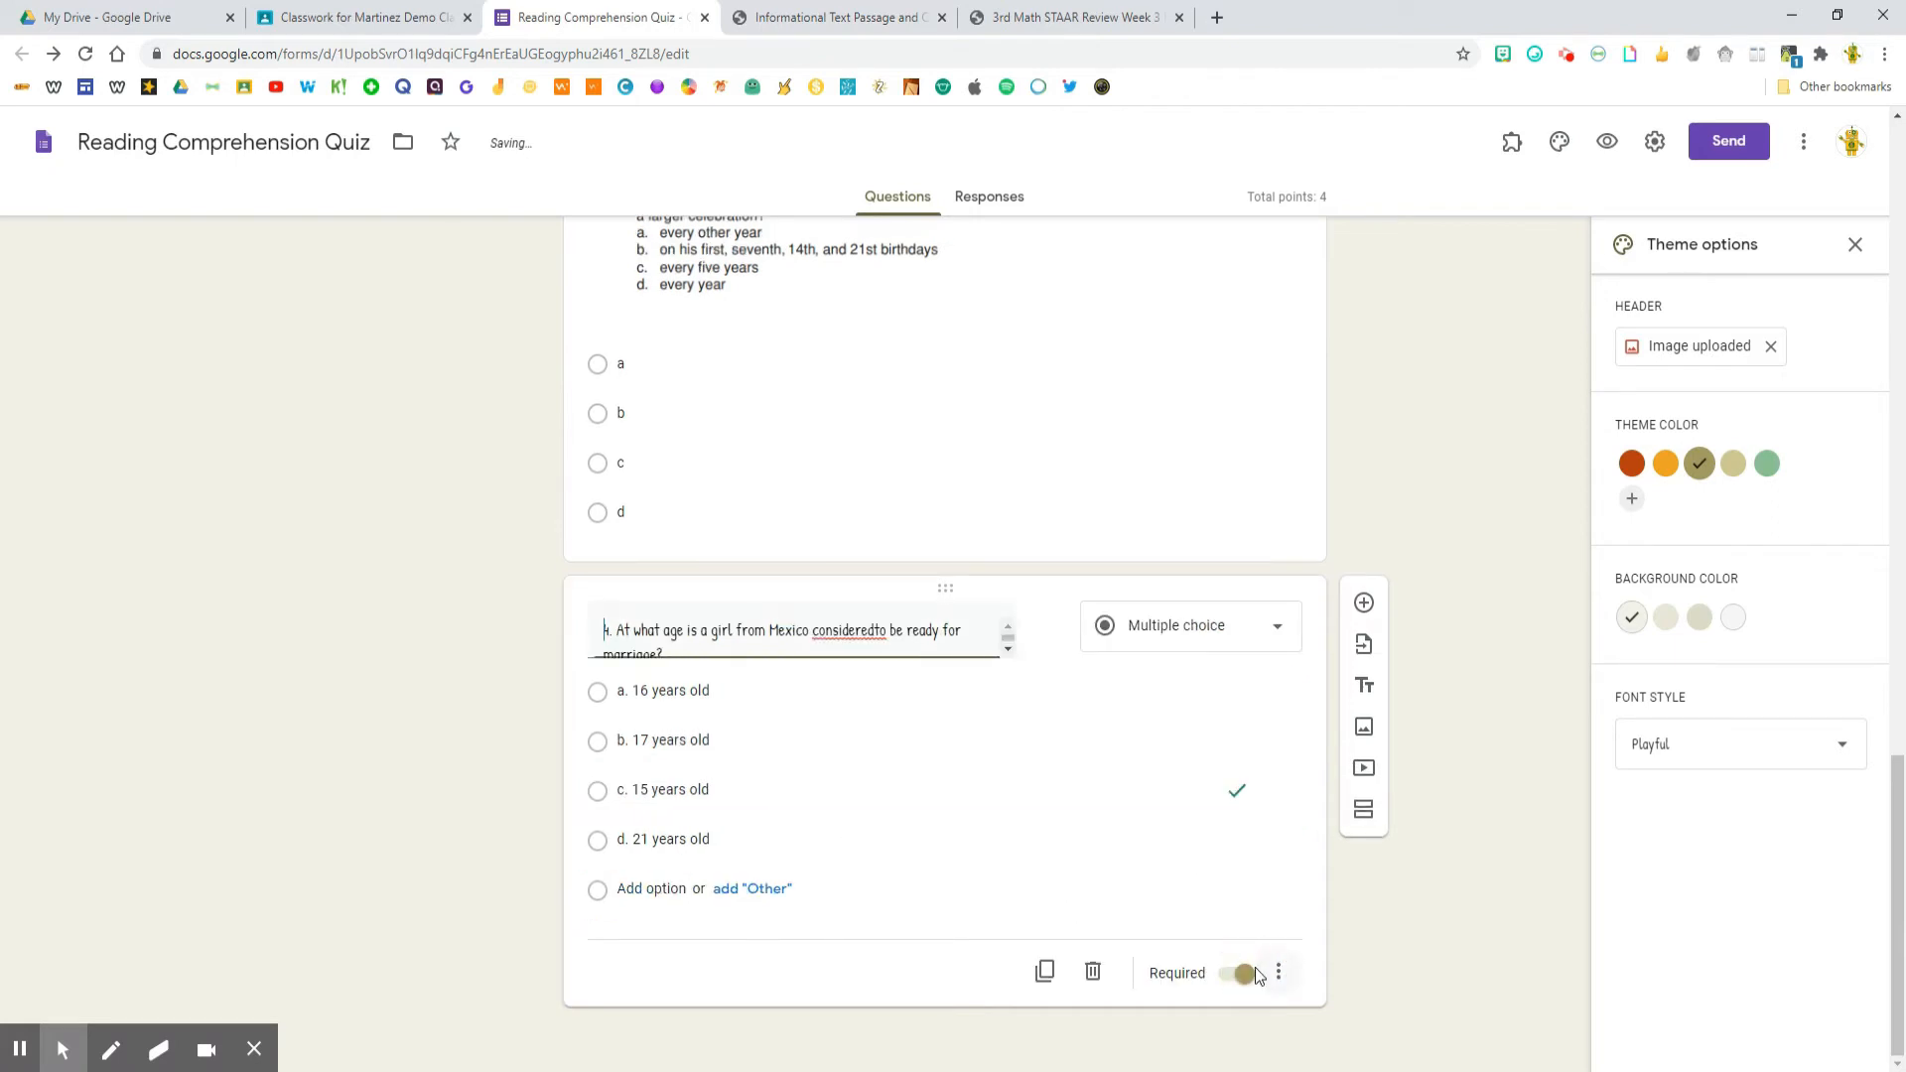
Add another question and paste in the PDF text "What special present does a 21-year-old receive in Great Britain?"
{"action": "left_click", "coordinate": [1364, 590]}
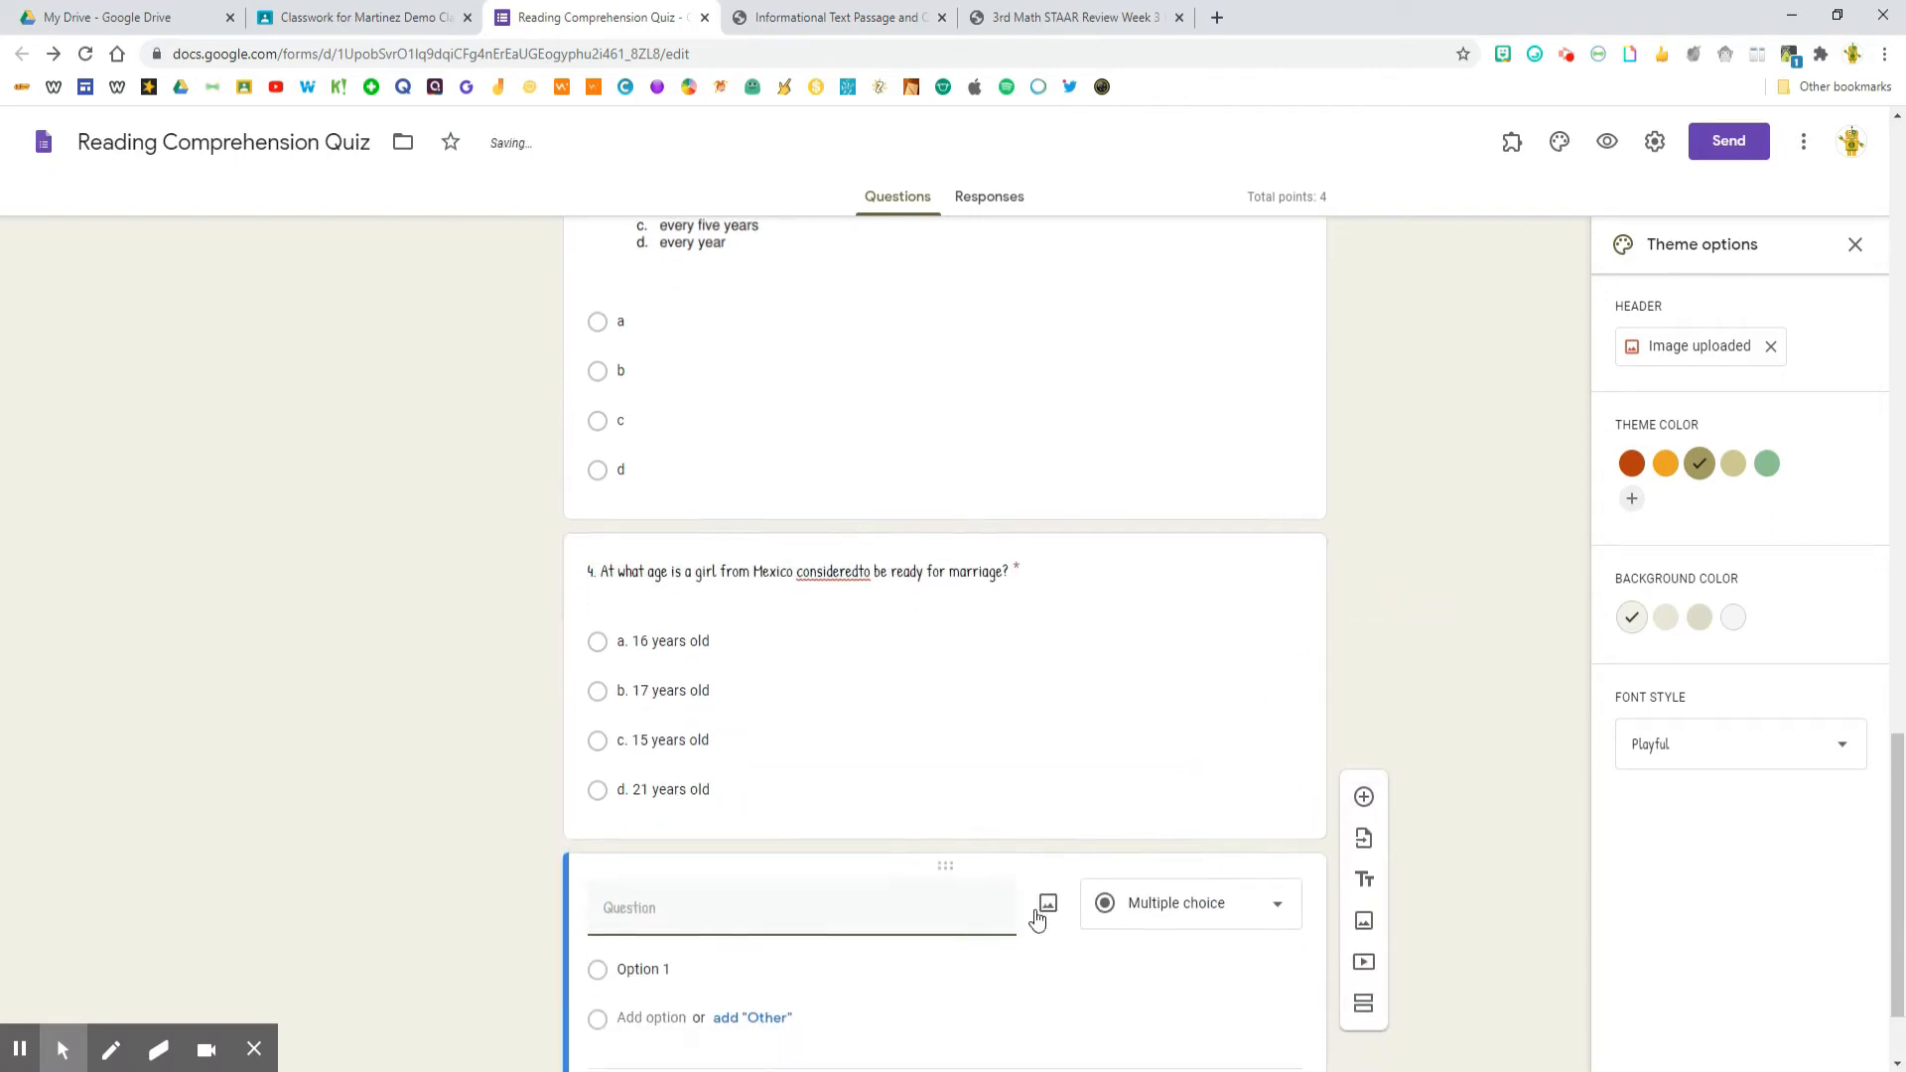
{"action": "left_click", "coordinate": [832, 18]}
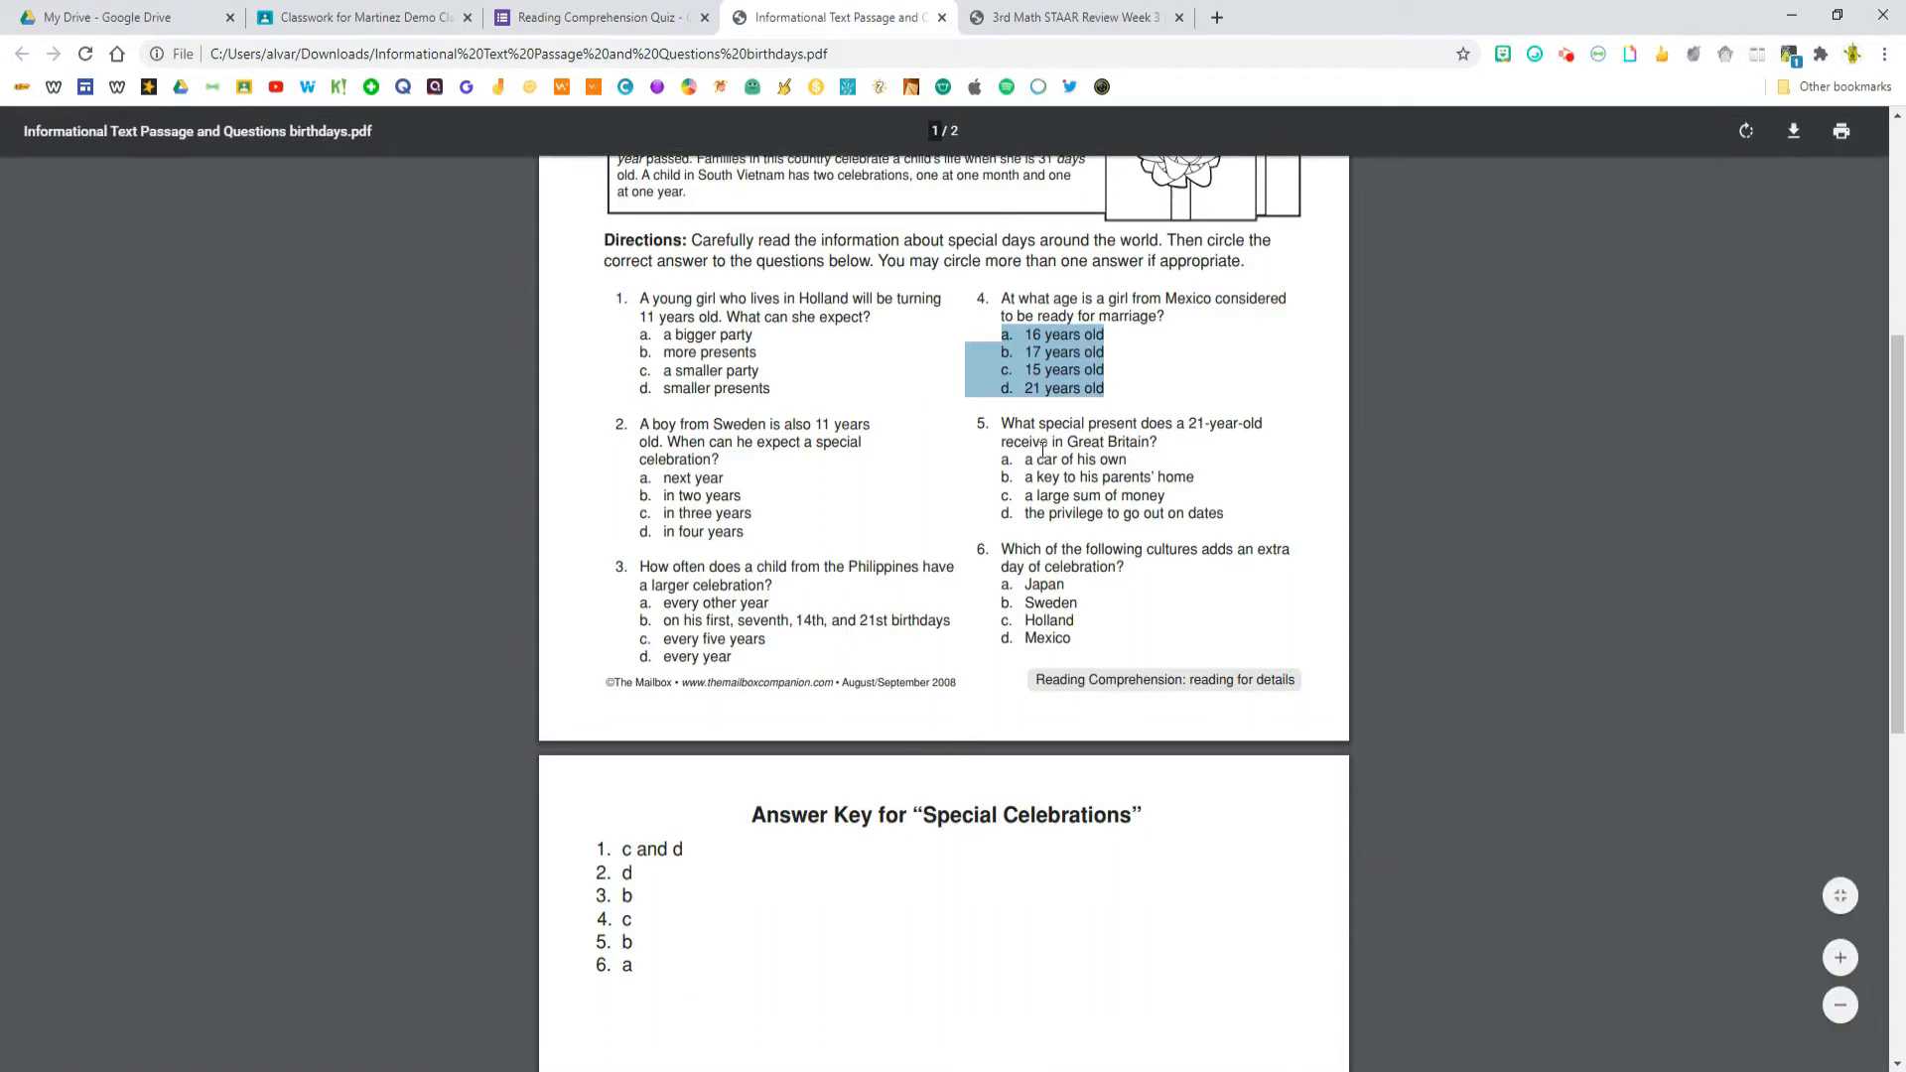
{"action": "left_click_drag", "start_coordinate": [999, 422], "coordinate": [1161, 447]}
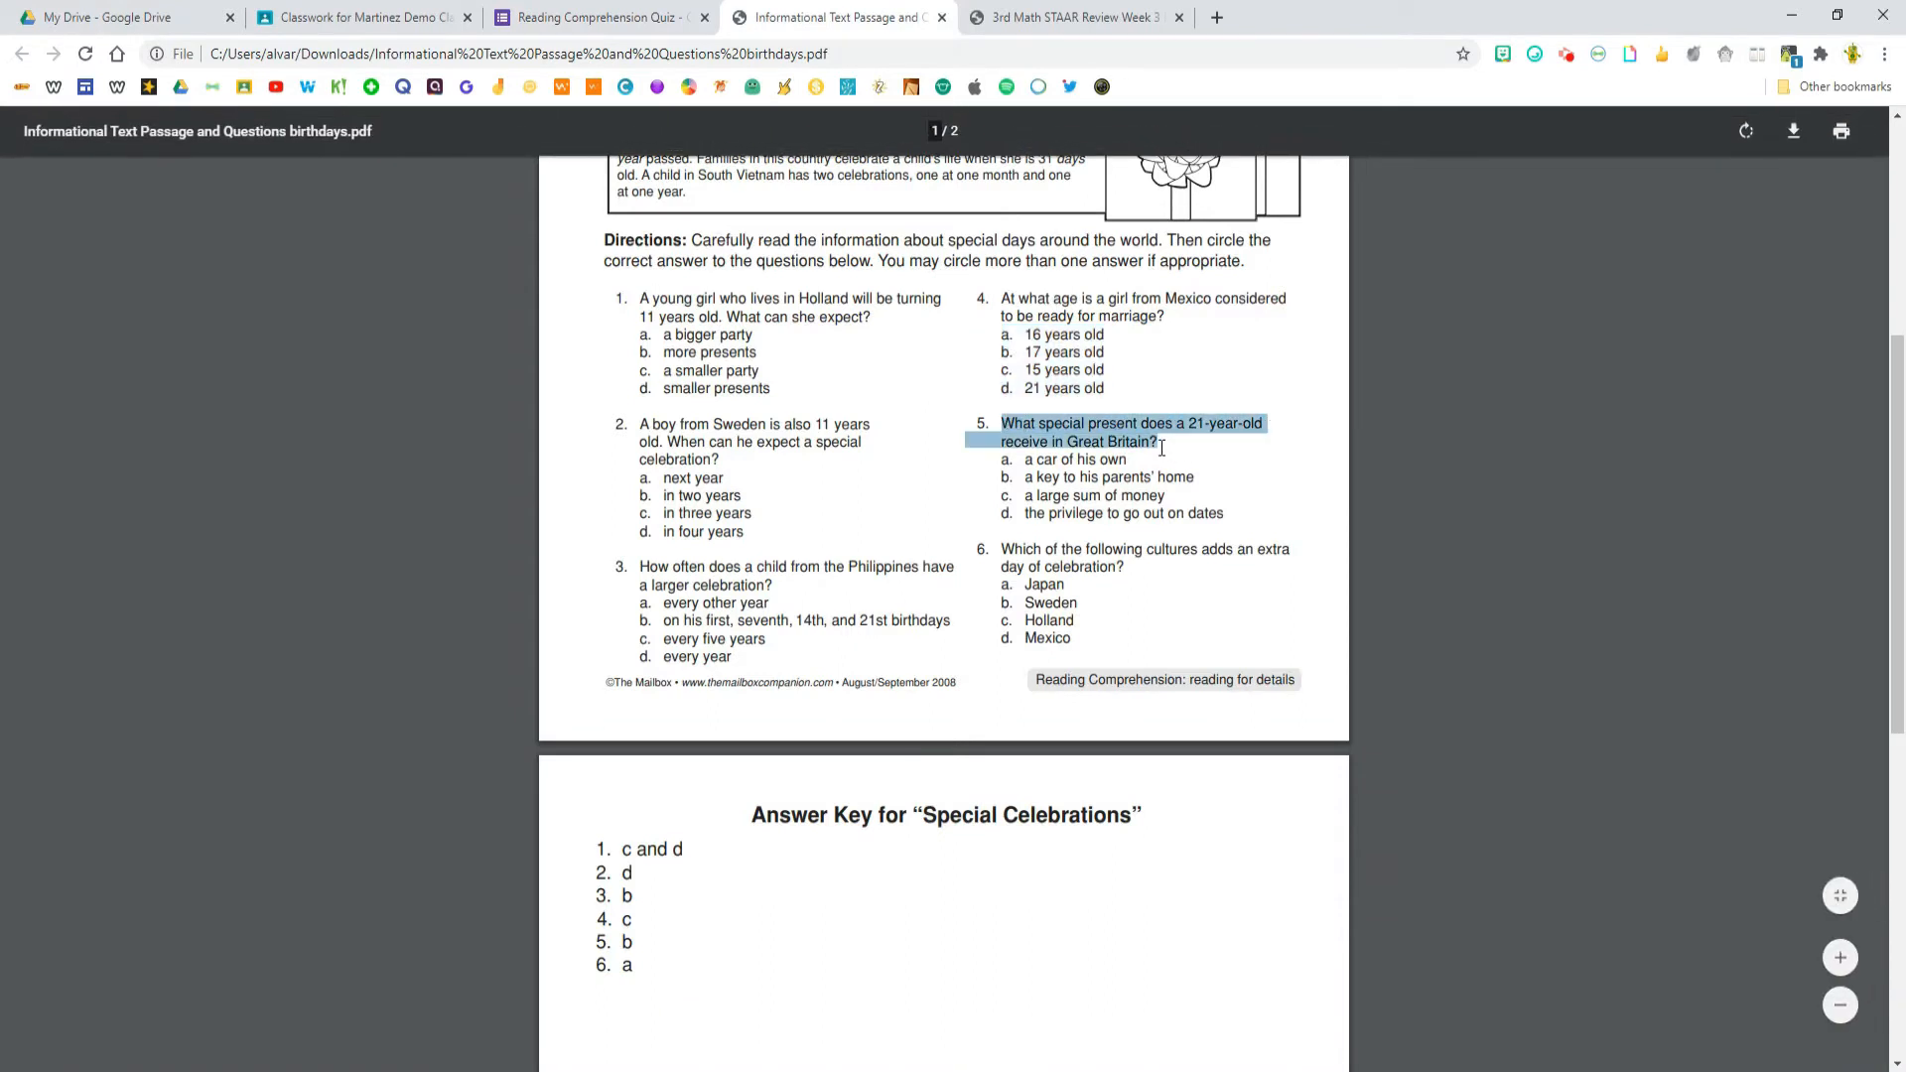
{"action": "right_click", "coordinate": [1128, 438]}
{"action": "left_click", "coordinate": [1157, 454]}
{"action": "left_click", "coordinate": [601, 20]}
{"action": "left_click", "coordinate": [645, 778]}
{"action": "right_click", "coordinate": [645, 778]}
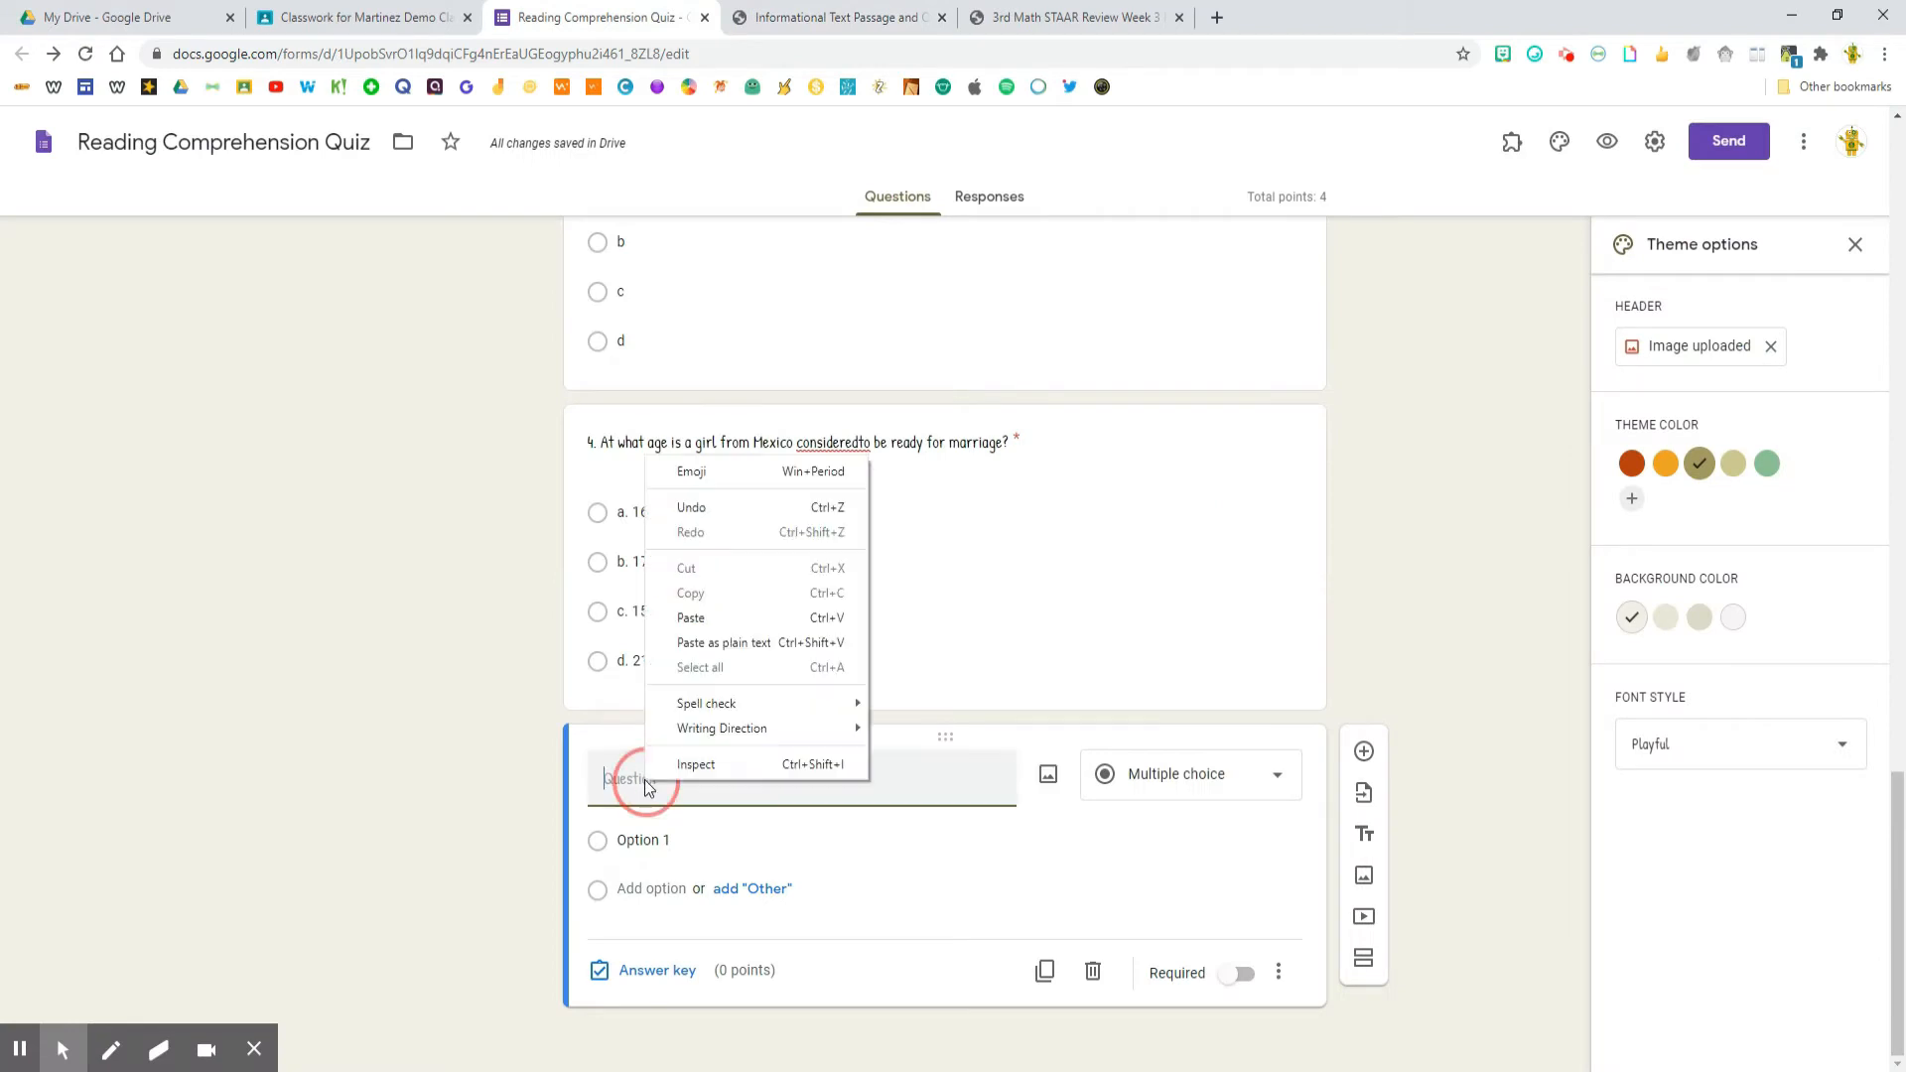
{"action": "left_click", "coordinate": [697, 617]}
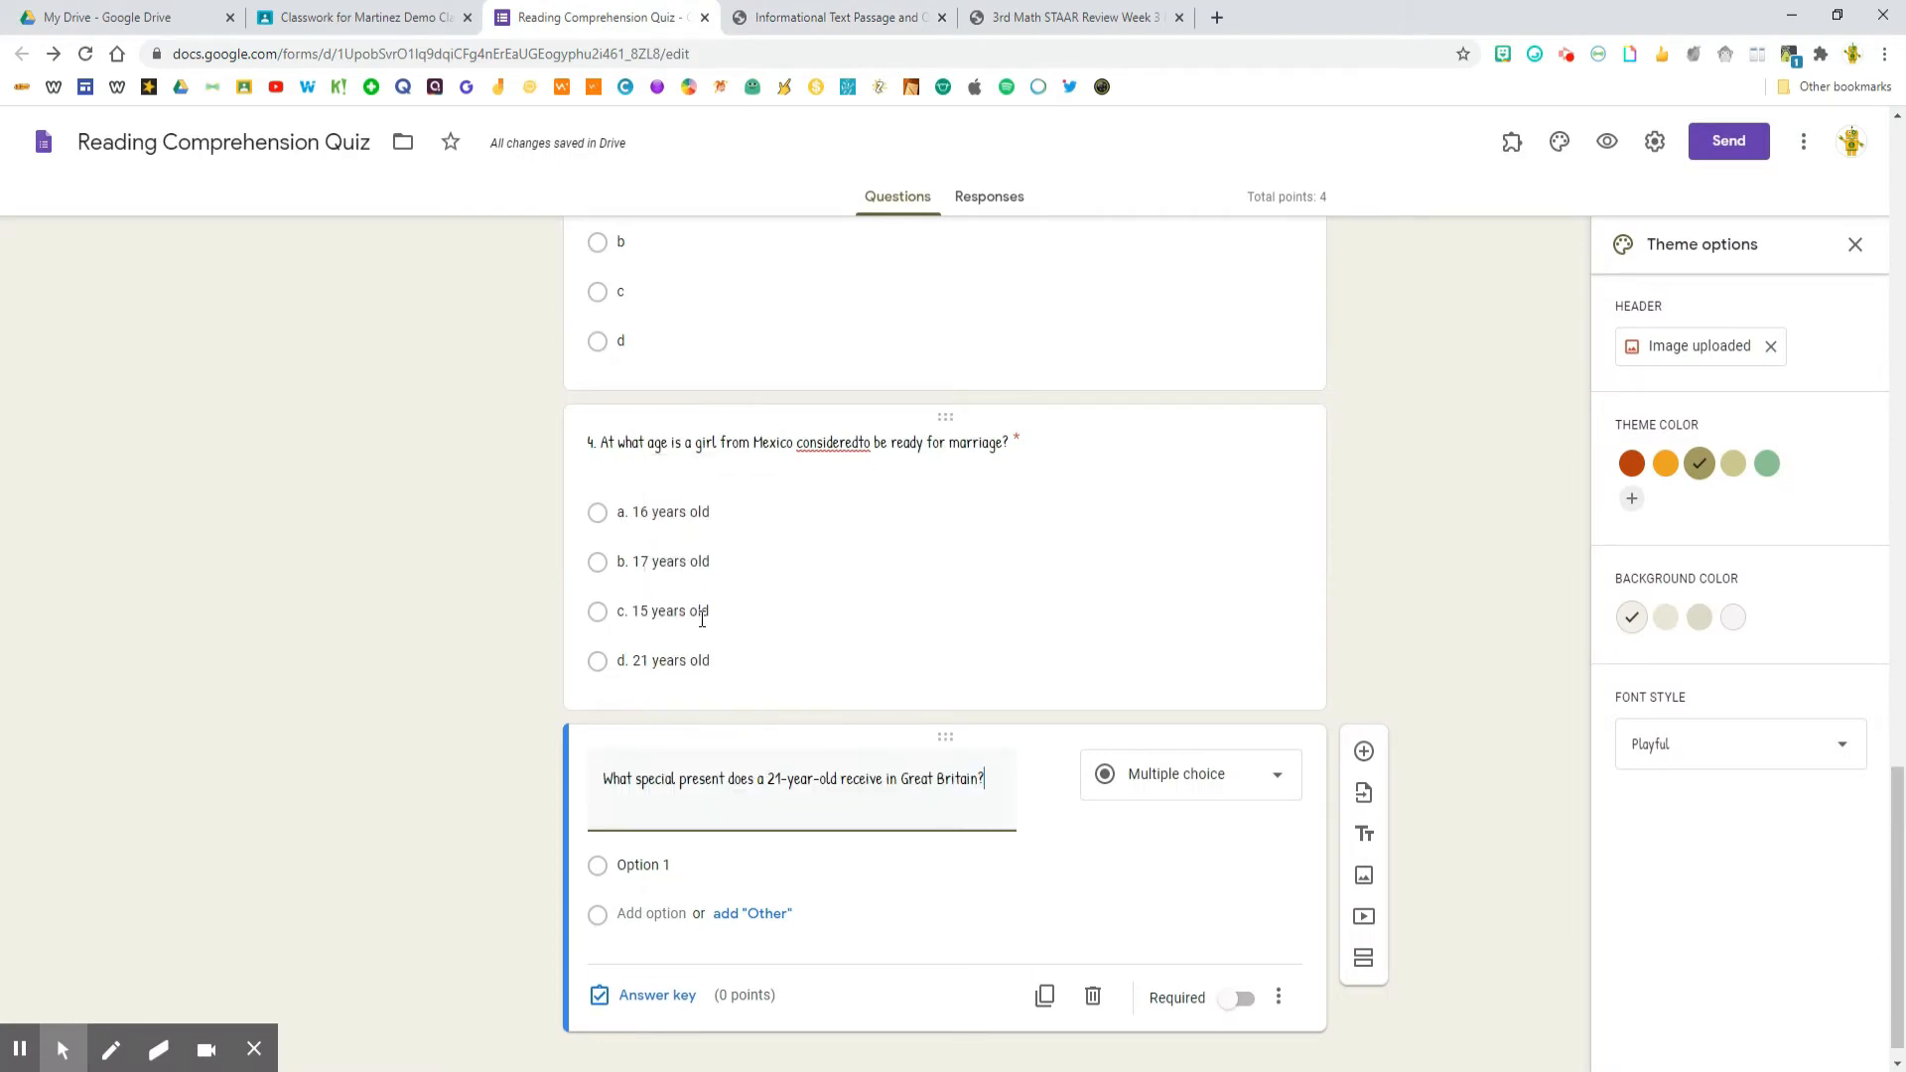
Copy question 5's answer choices a to d from the PDF into the Great Britain question's options
{"action": "left_click", "coordinate": [834, 17]}
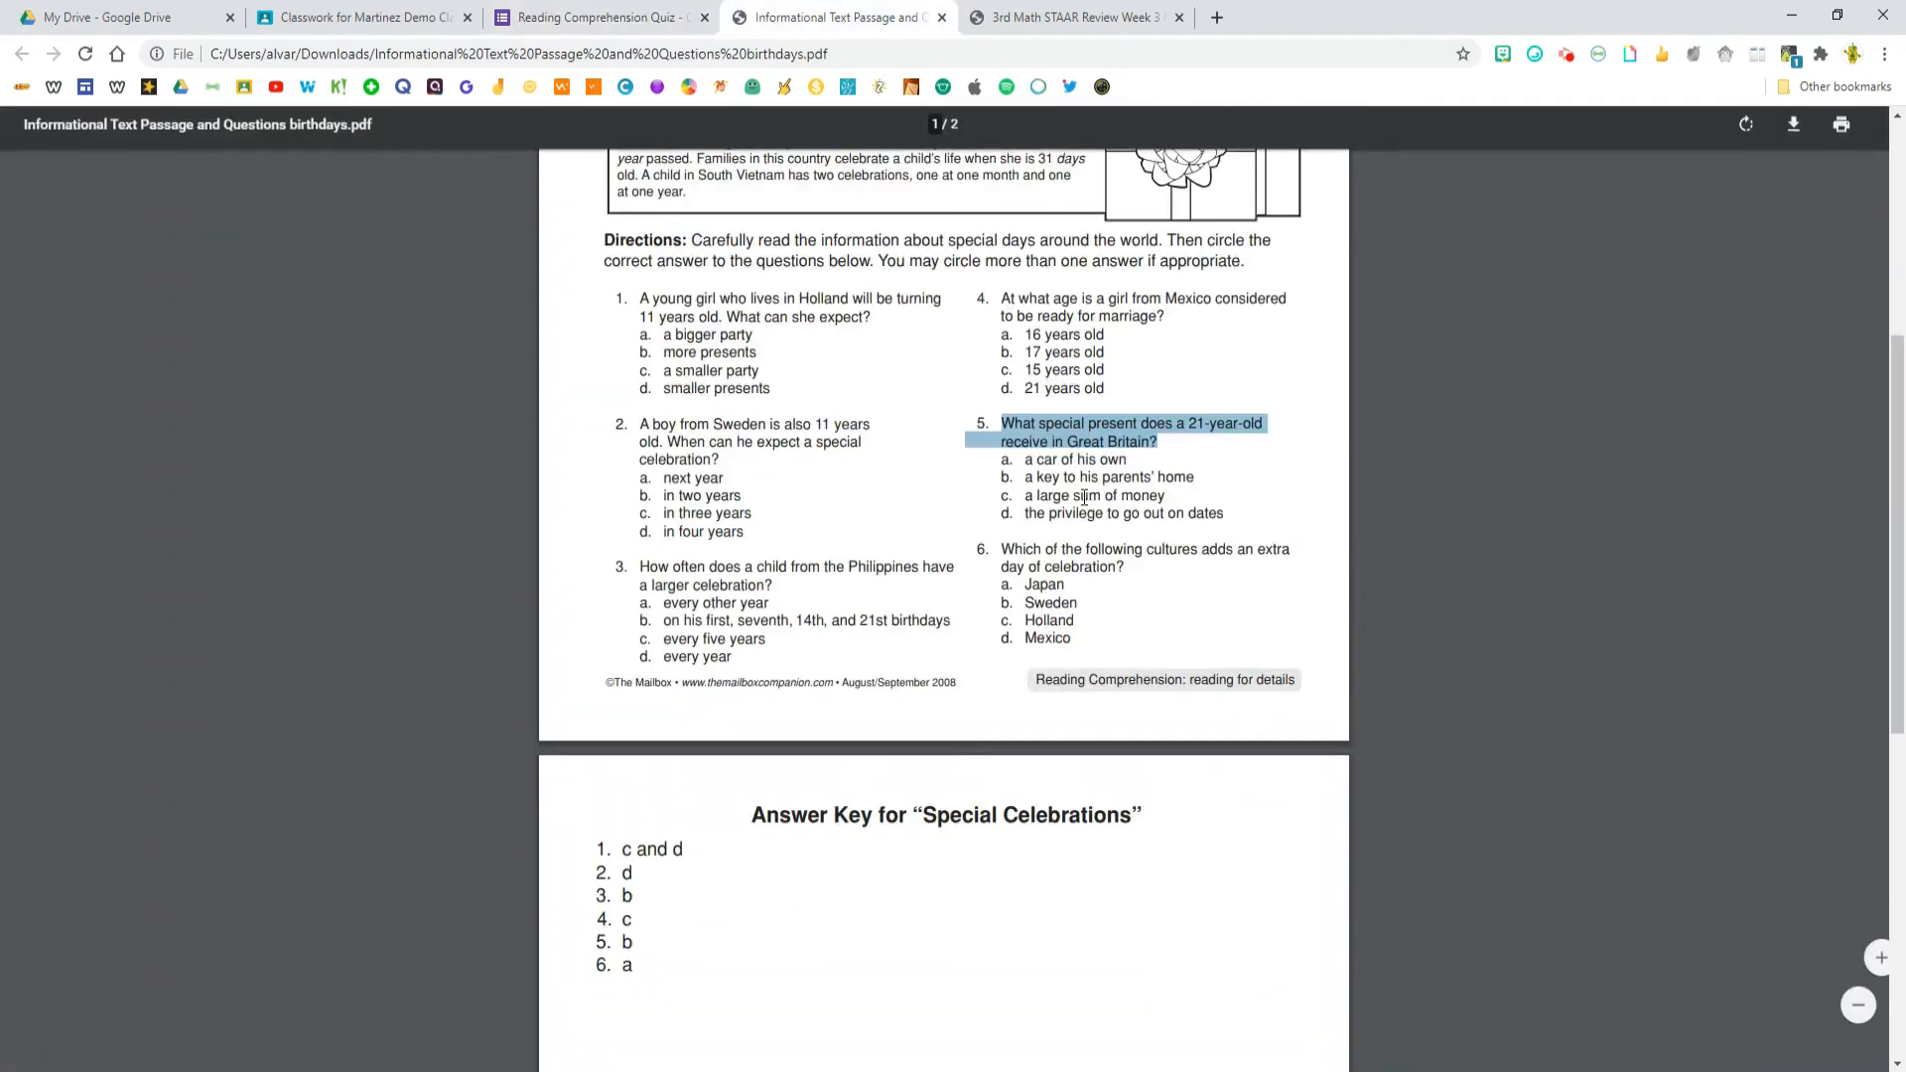
{"action": "left_click_drag", "start_coordinate": [996, 463], "coordinate": [1237, 516]}
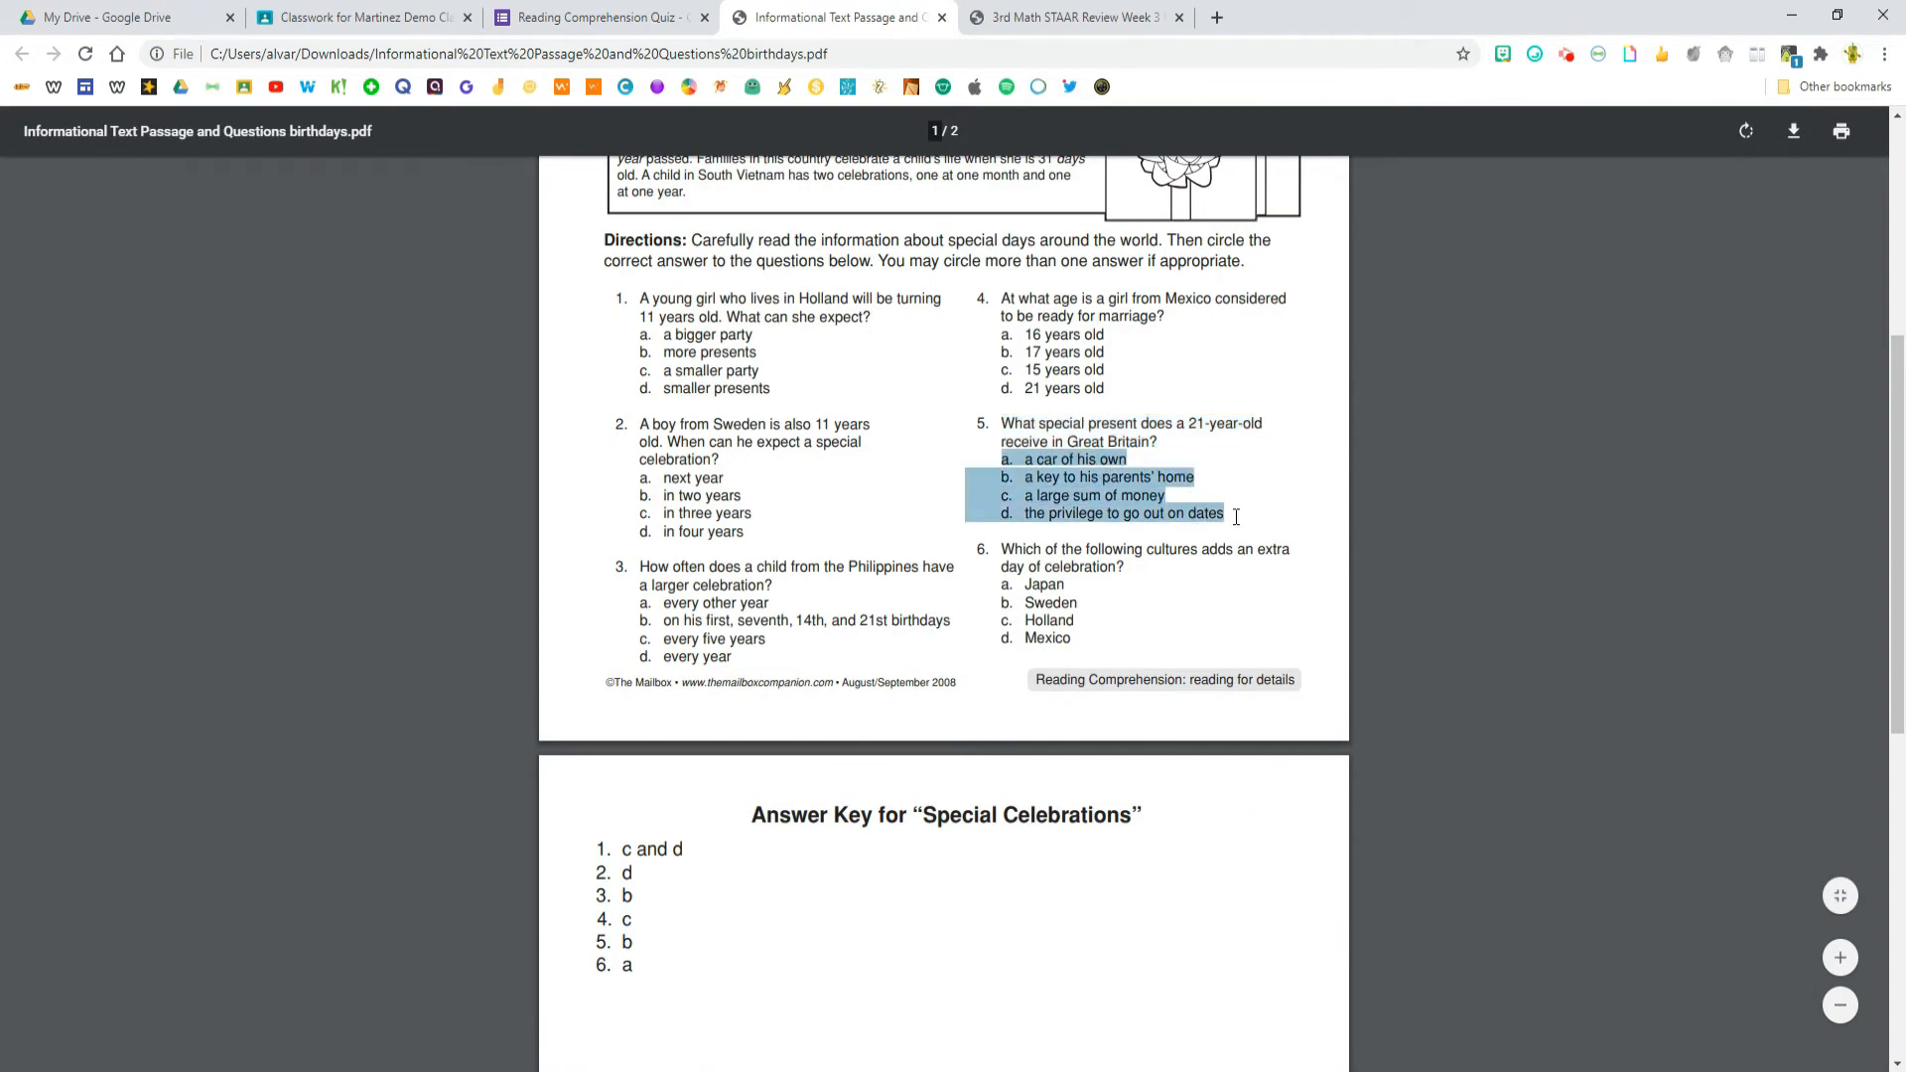
{"action": "right_click", "coordinate": [1137, 502]}
{"action": "left_click", "coordinate": [1157, 516]}
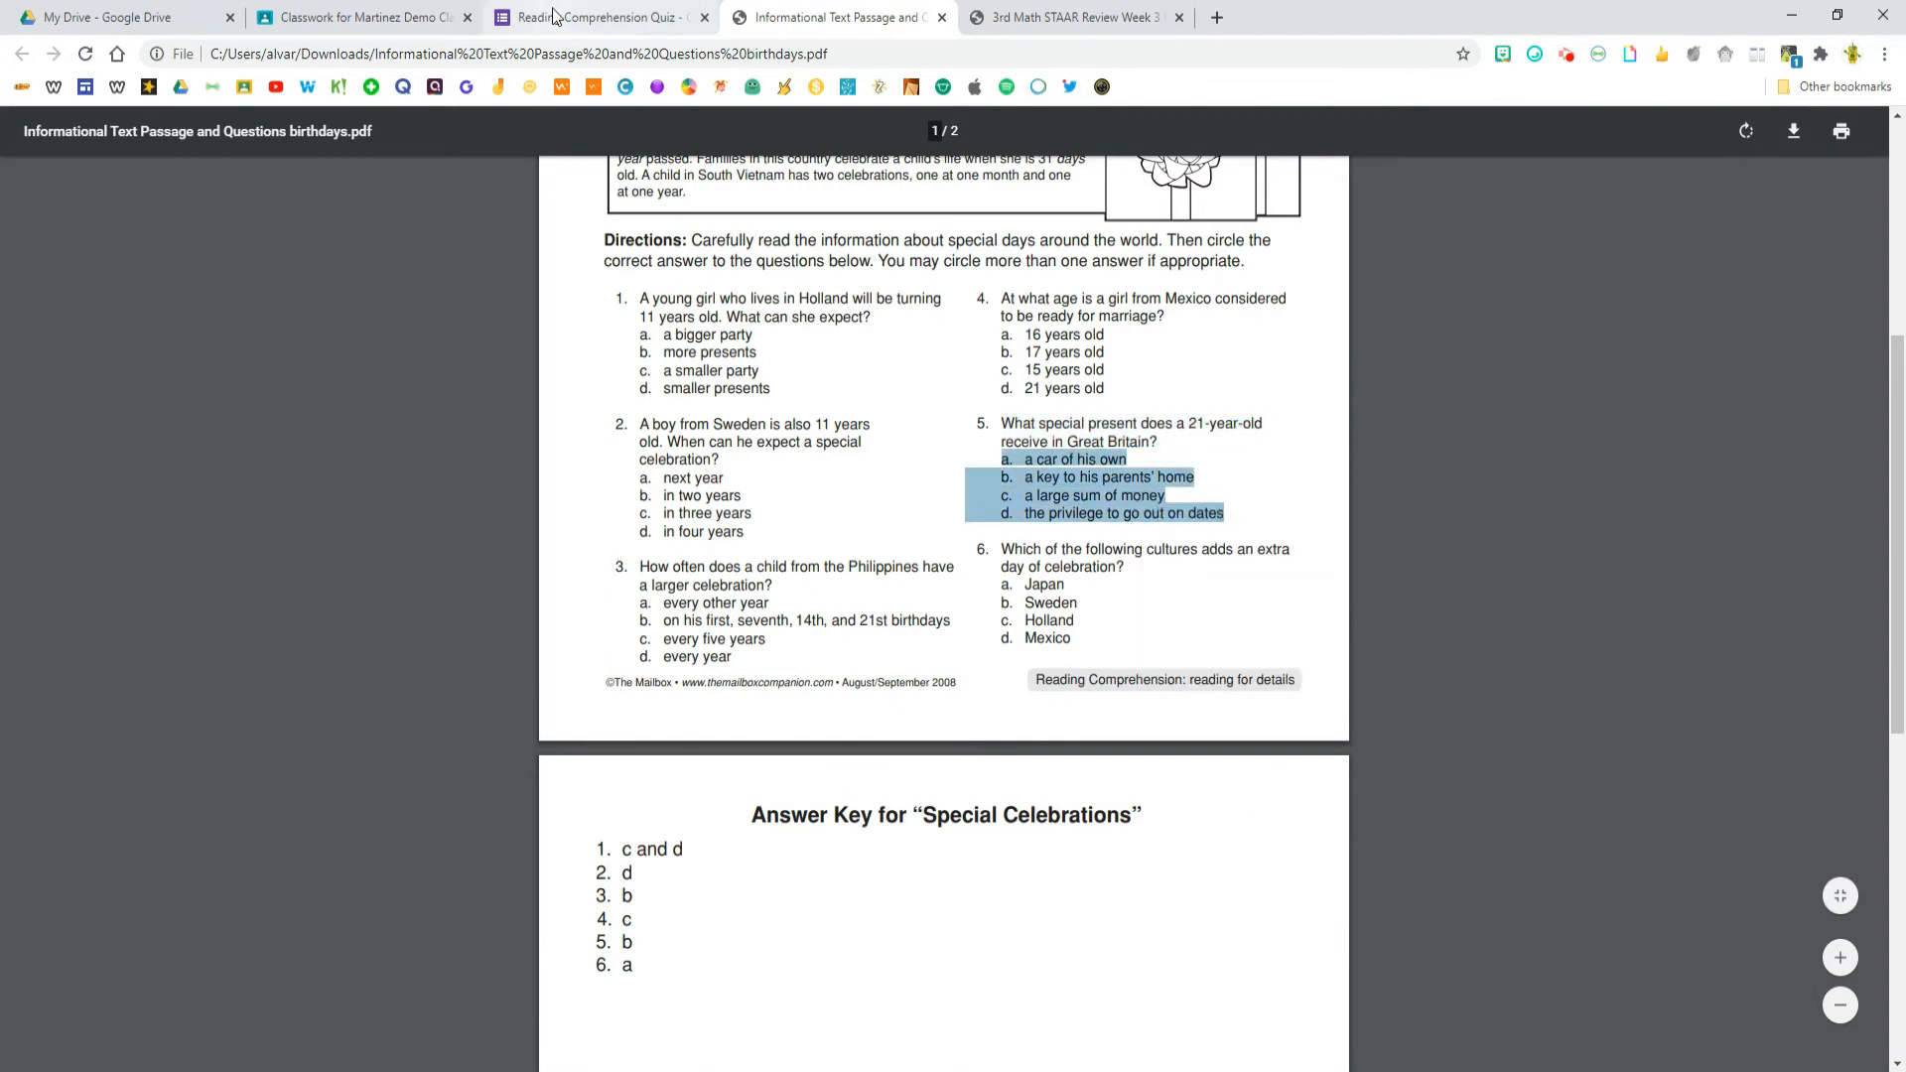
{"action": "left_click", "coordinate": [553, 17]}
{"action": "left_click", "coordinate": [635, 864]}
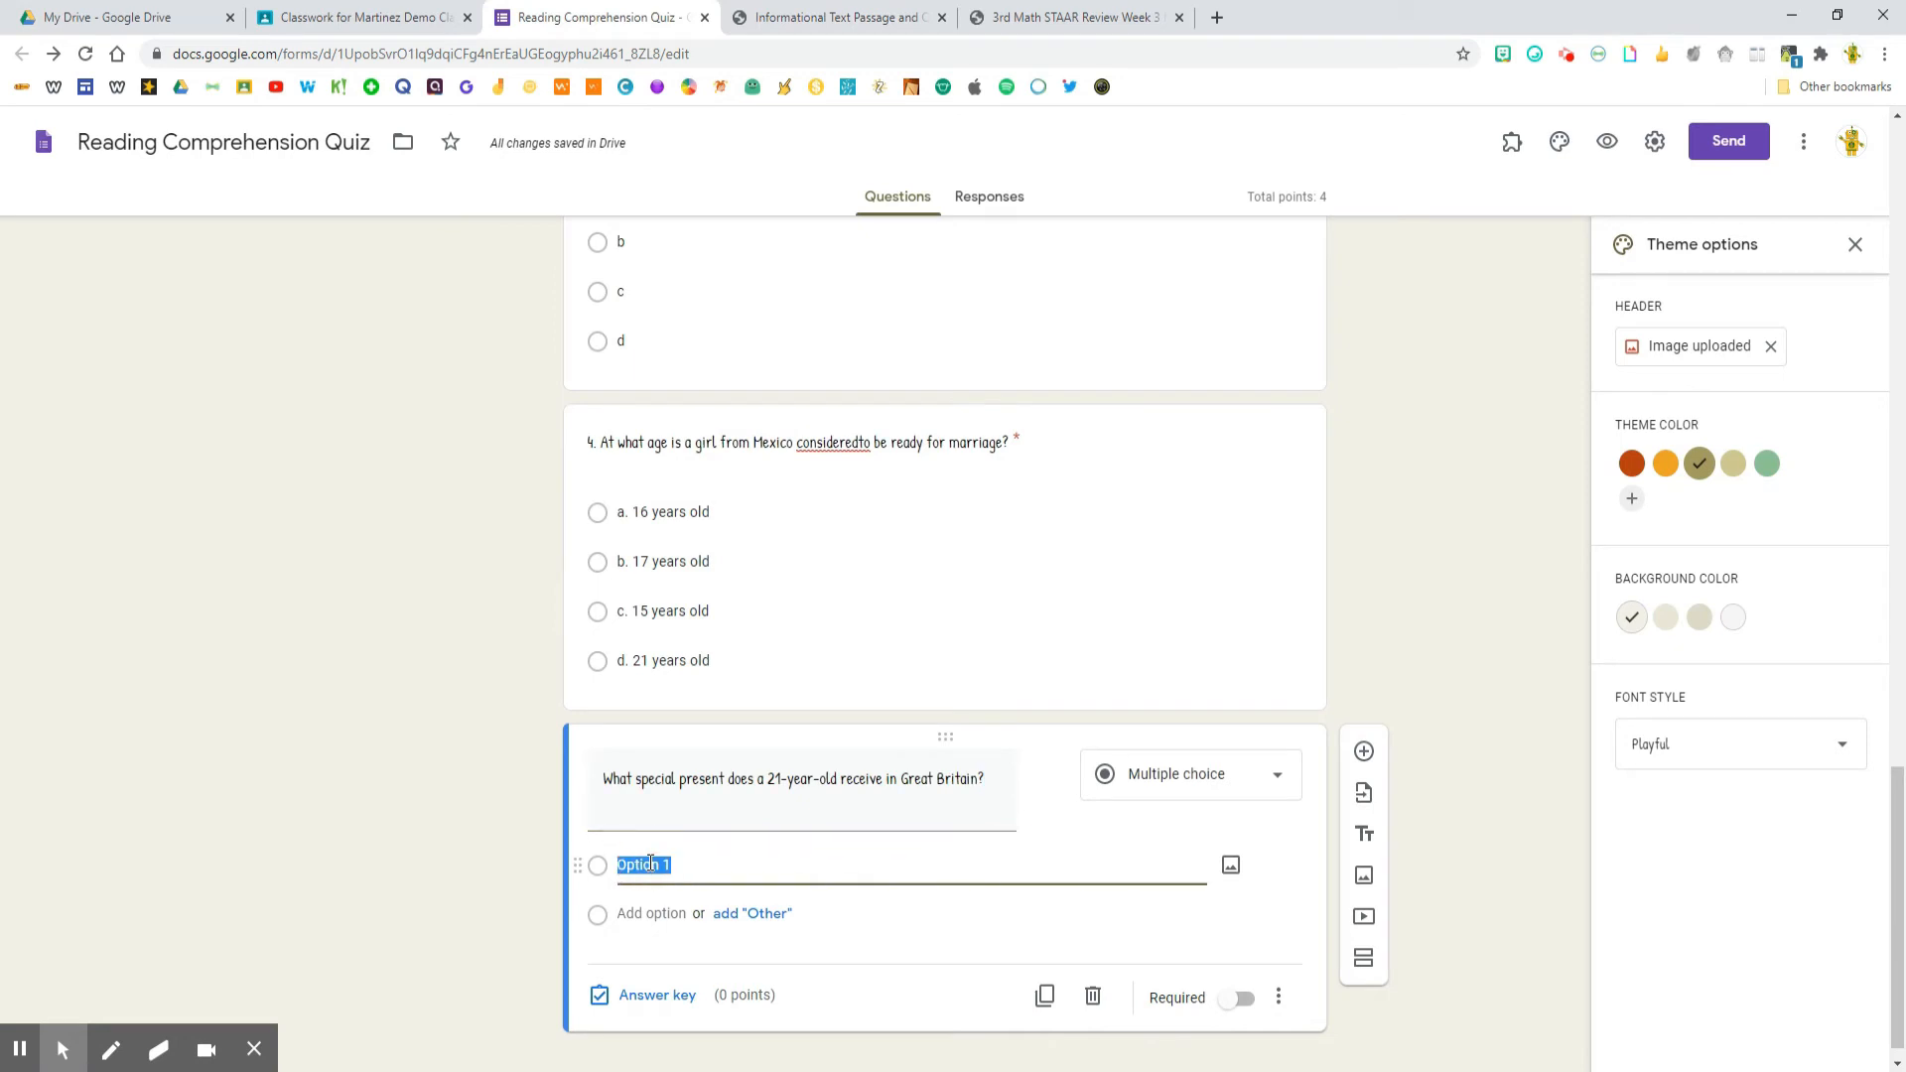
{"action": "right_click", "coordinate": [652, 870]}
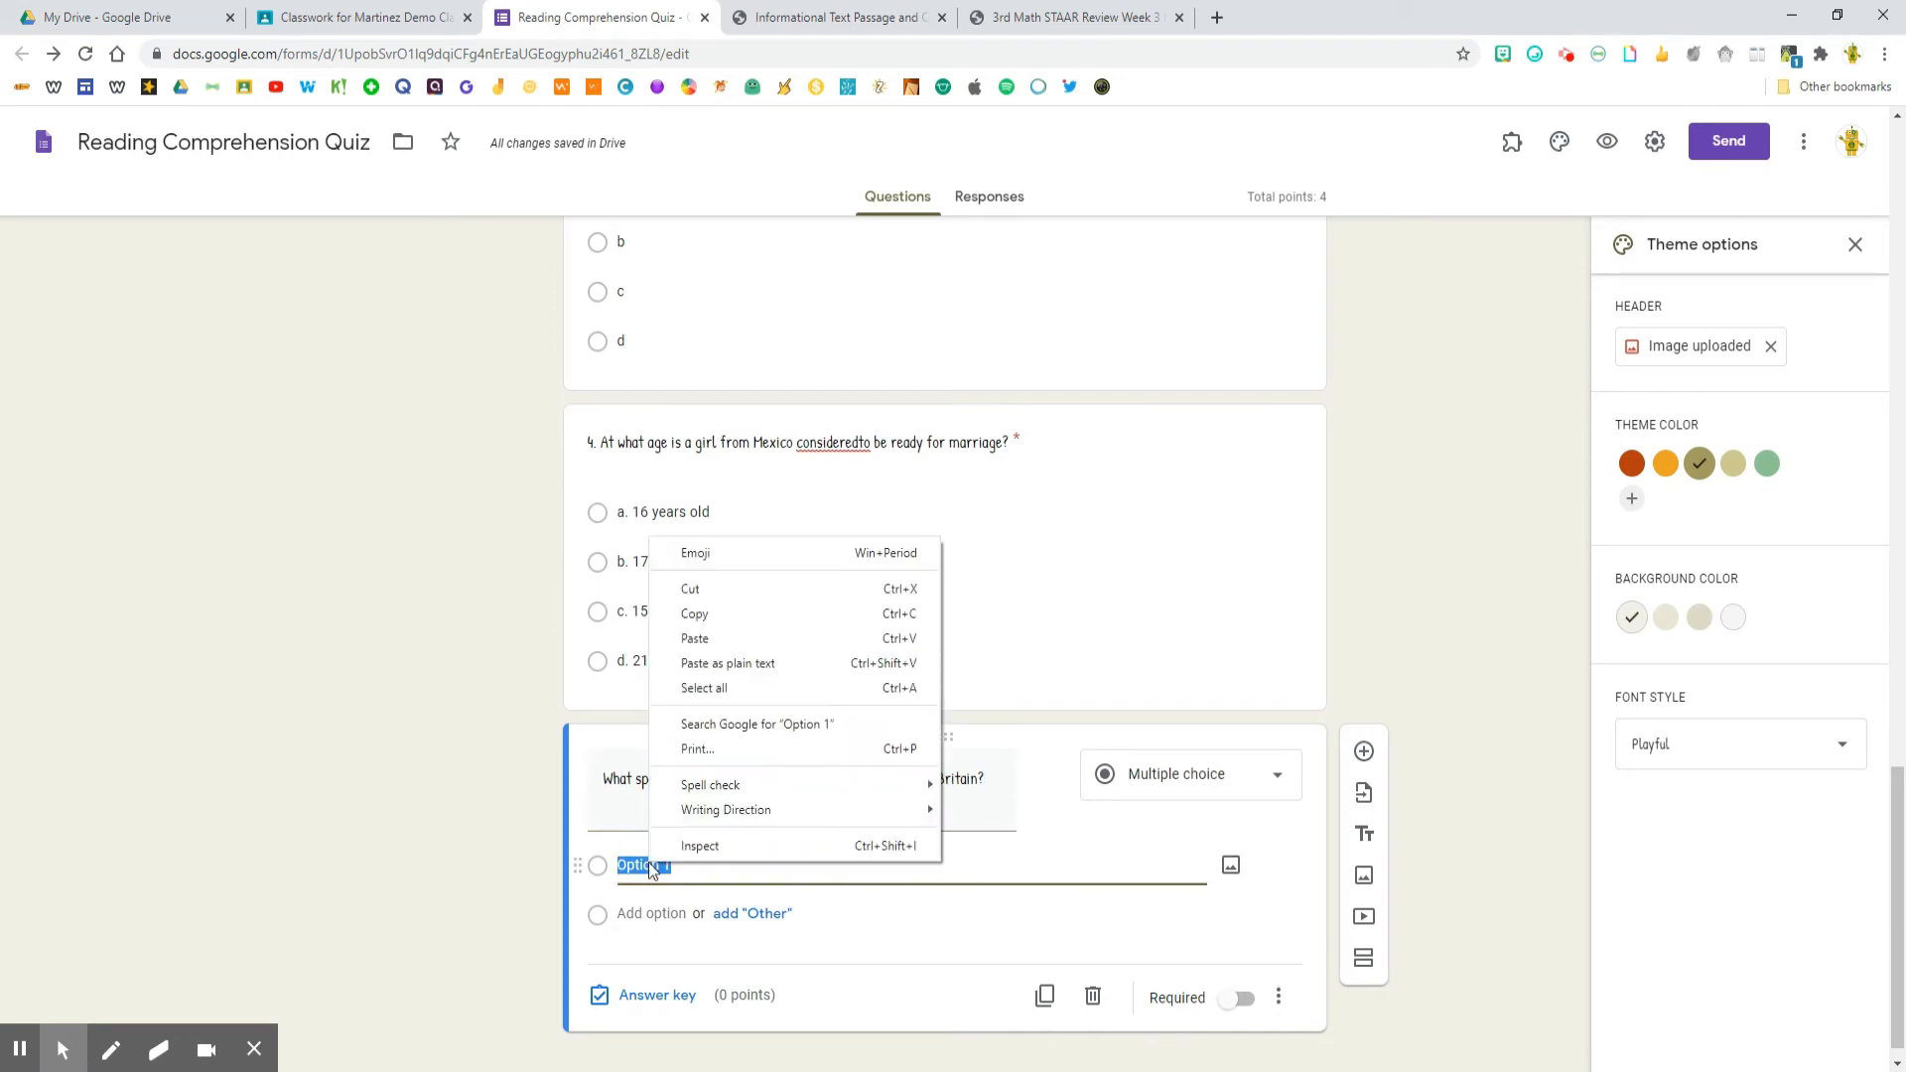
{"action": "left_click", "coordinate": [703, 639]}
Set the Great Britain question's answer key to 1 point with "b. a key to his parents' home" correct, per the PDF's answer key
{"action": "scroll", "coordinate": [1015, 1015], "scroll_direction": "down", "scroll_amount": 2}
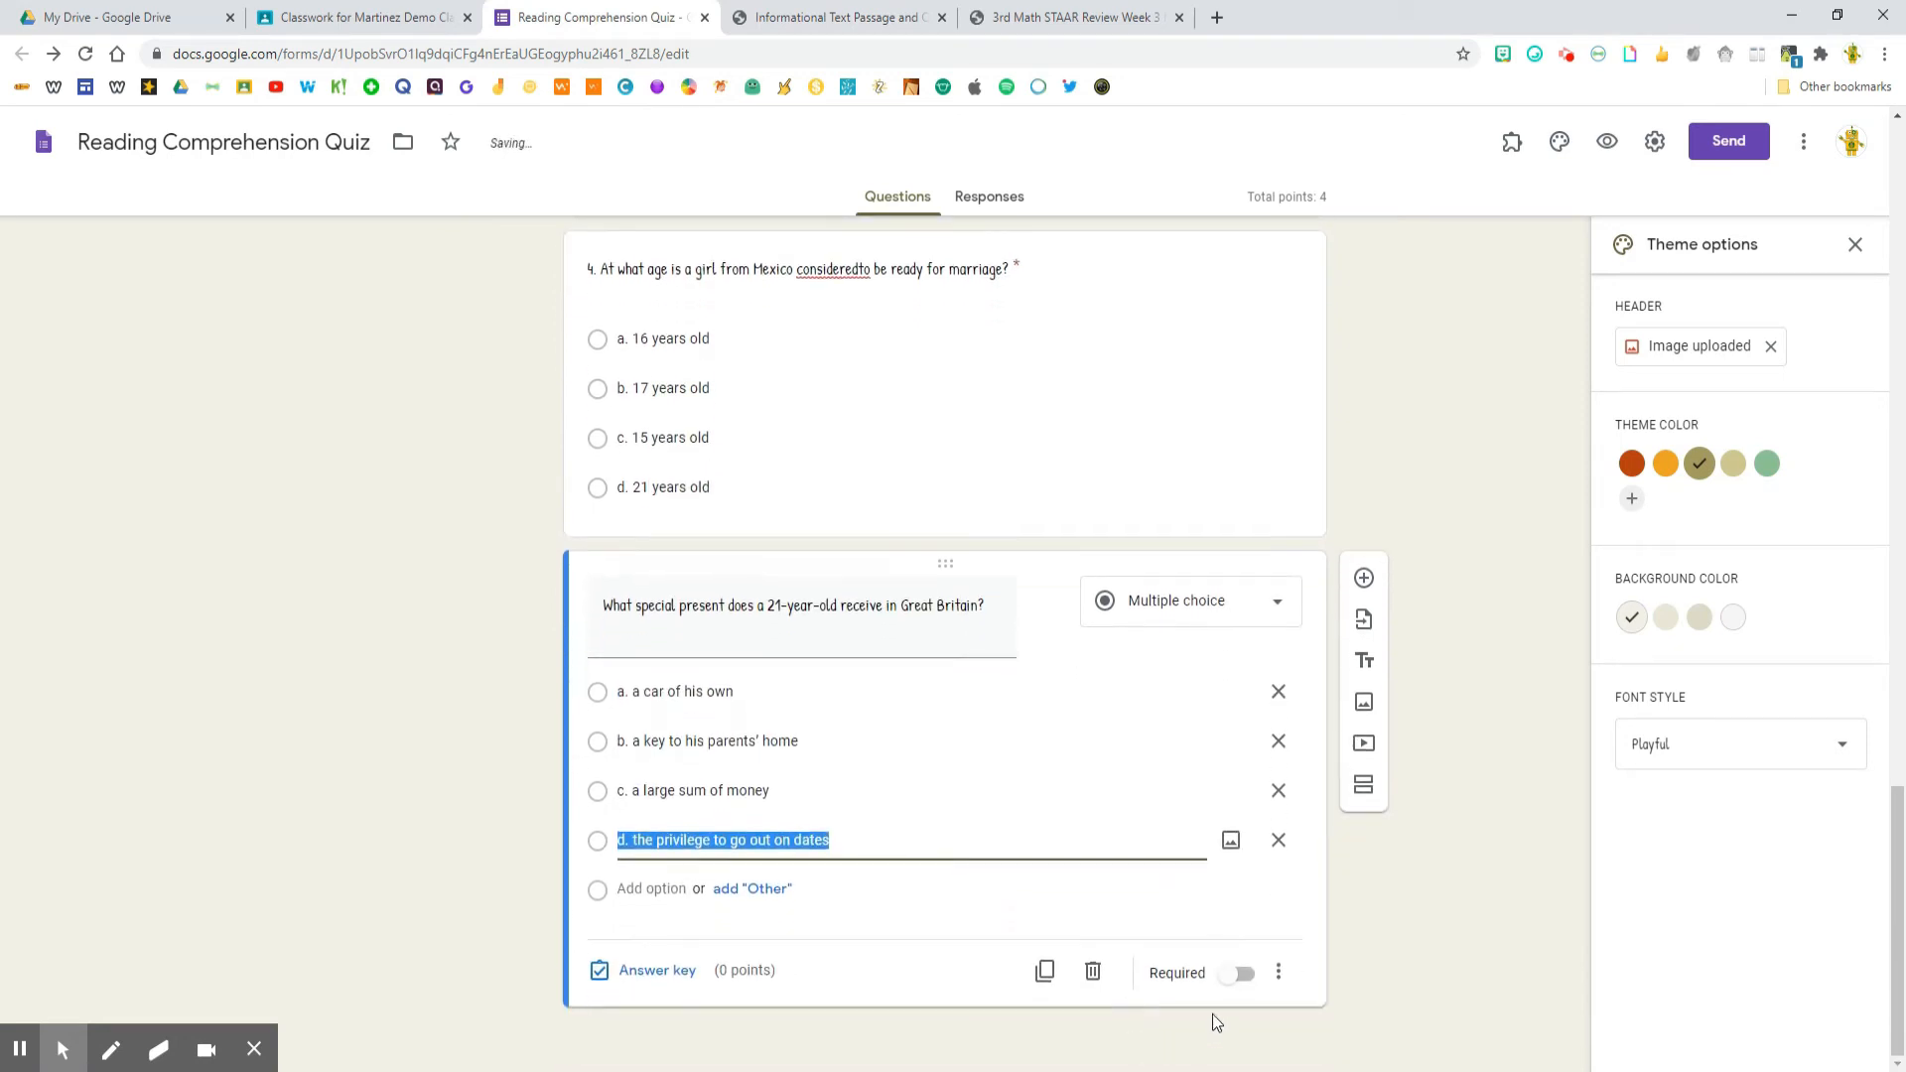
{"action": "left_click", "coordinate": [636, 971]}
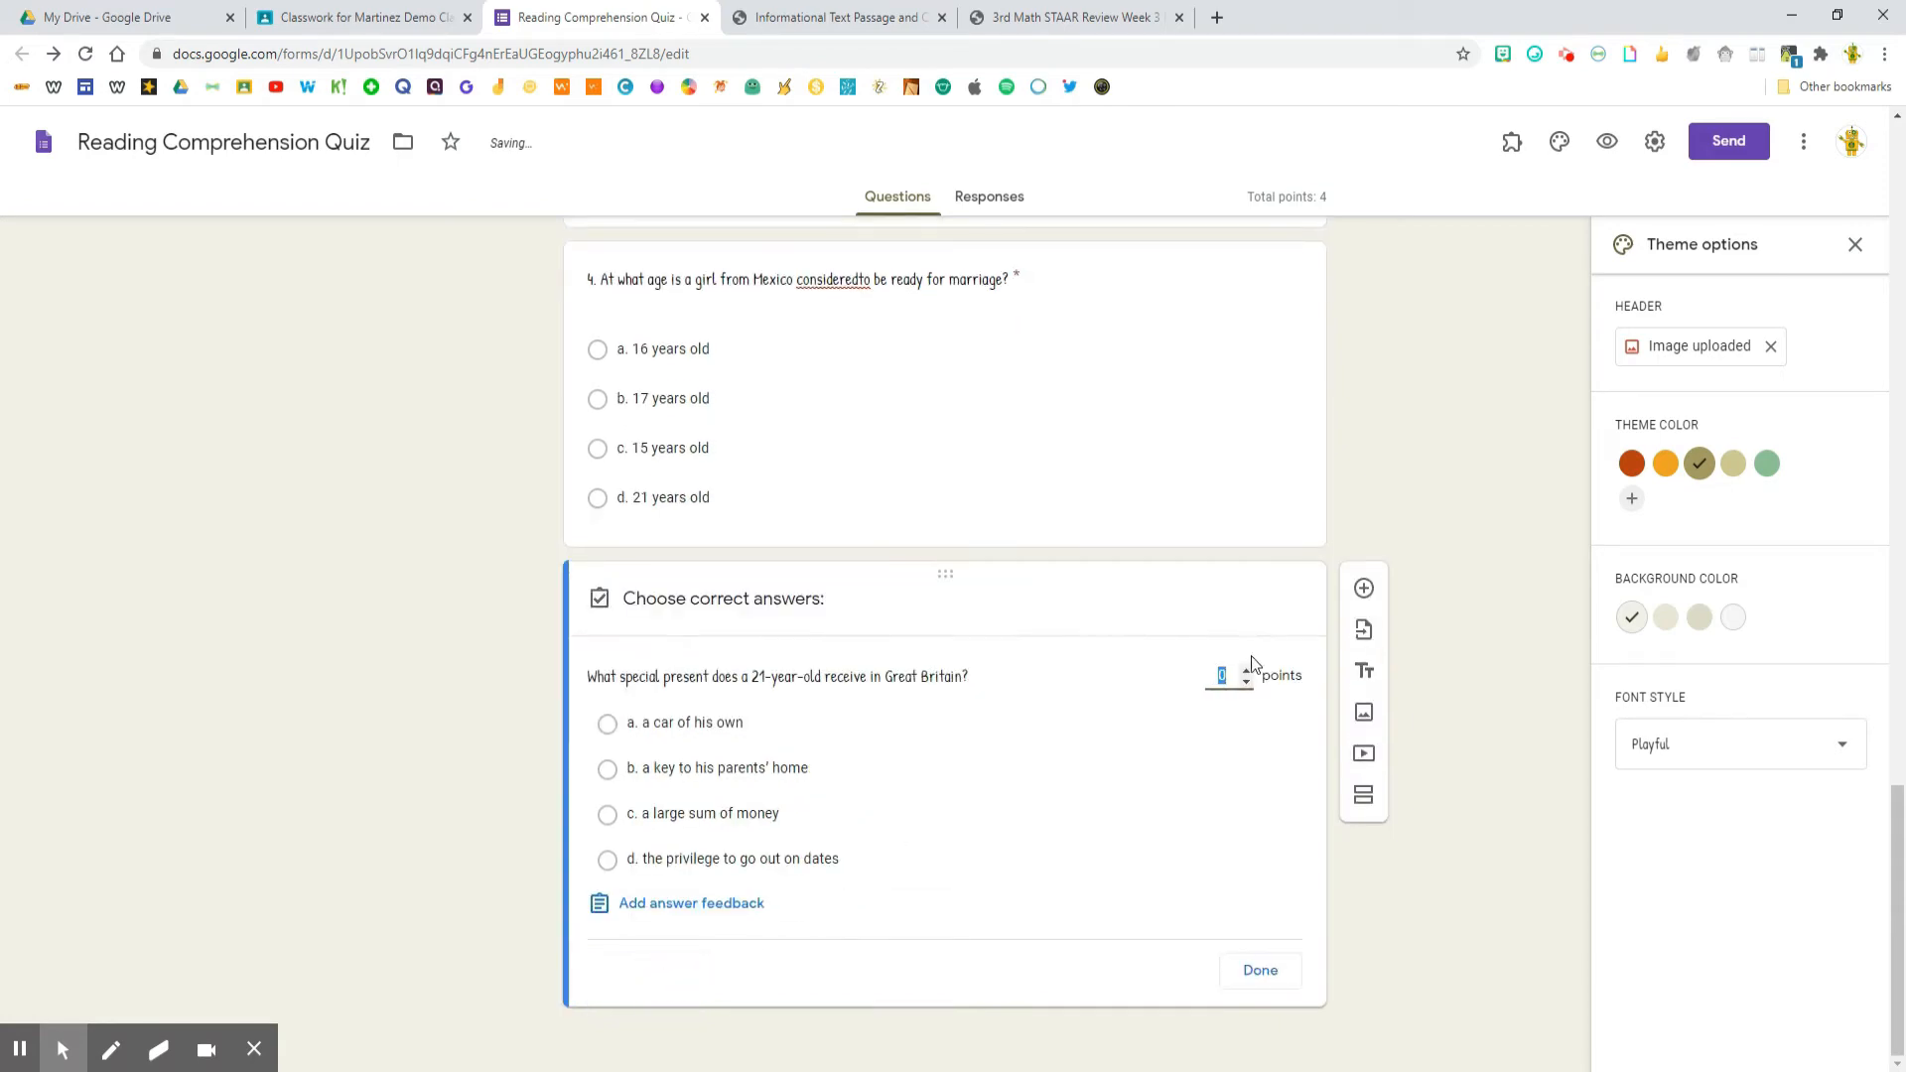
{"action": "left_click", "coordinate": [1245, 670]}
{"action": "left_click", "coordinate": [874, 22]}
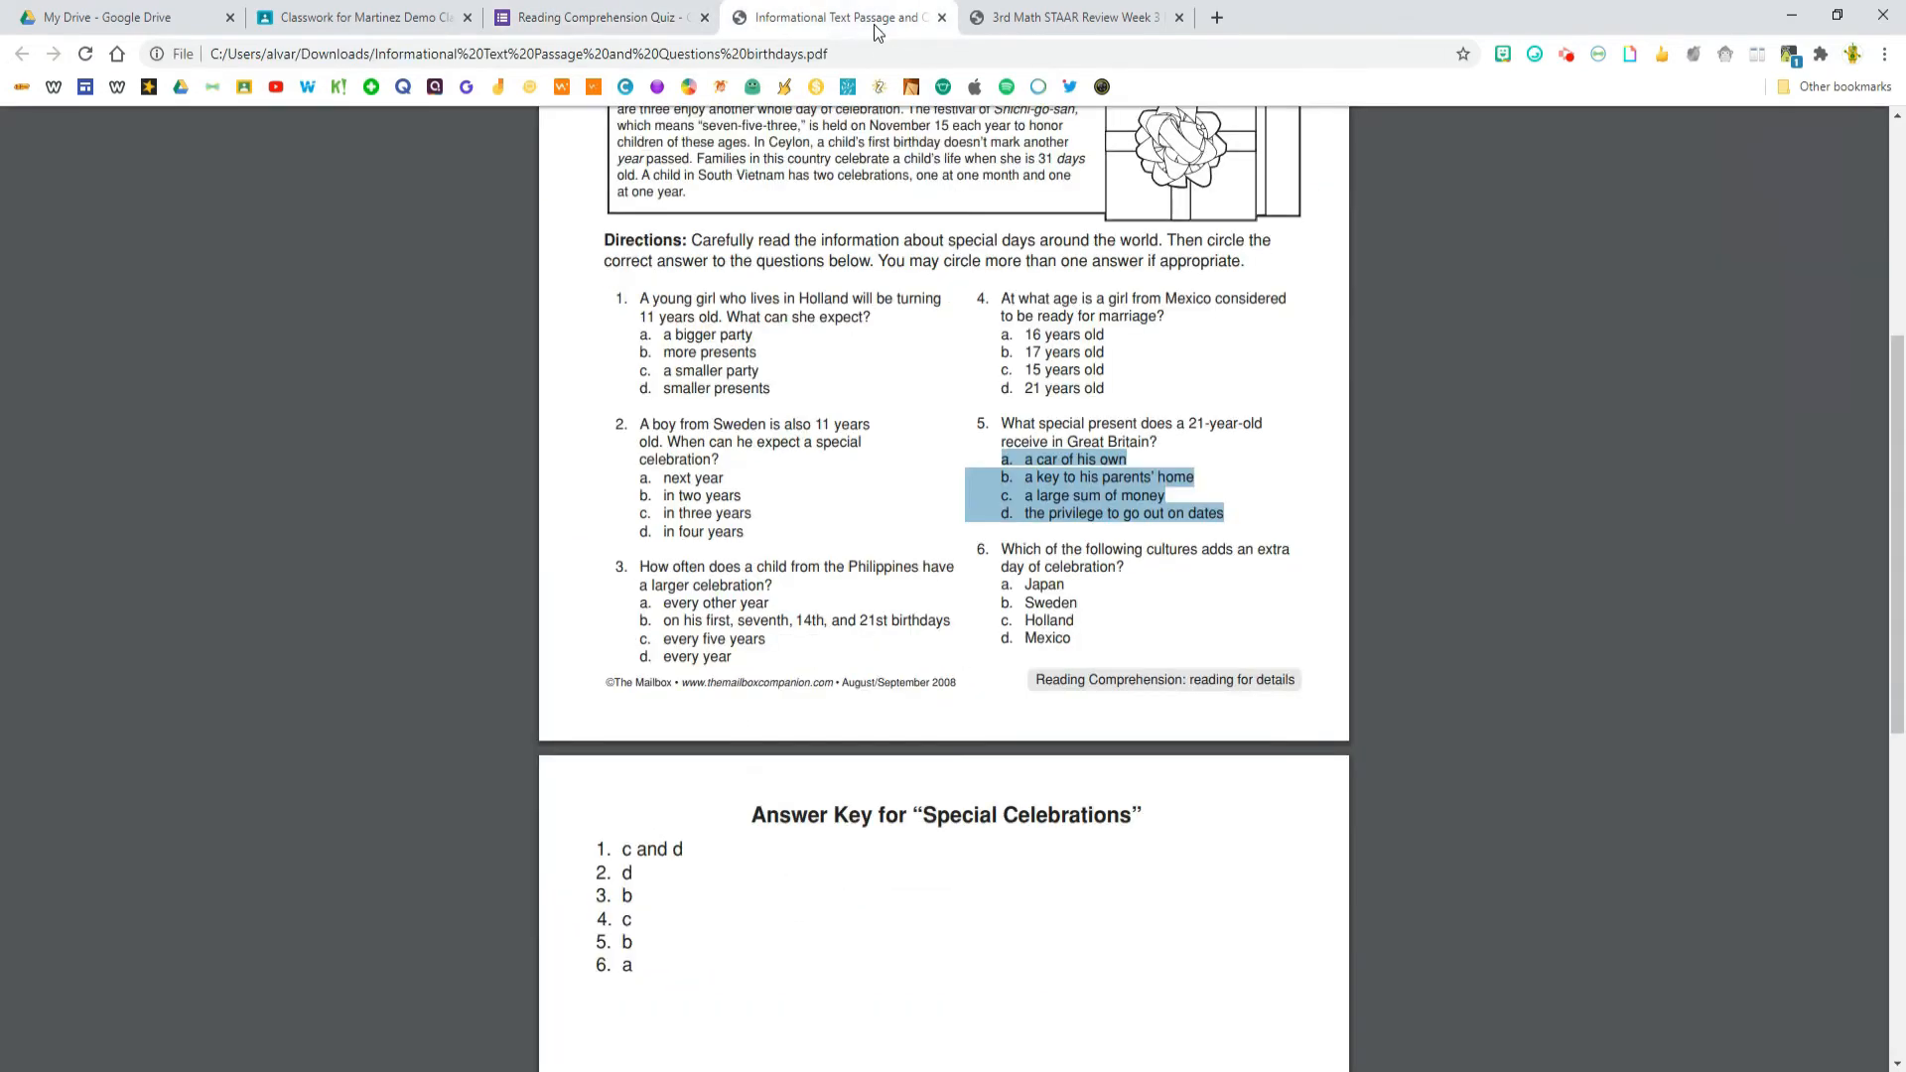
{"action": "left_click", "coordinate": [655, 20]}
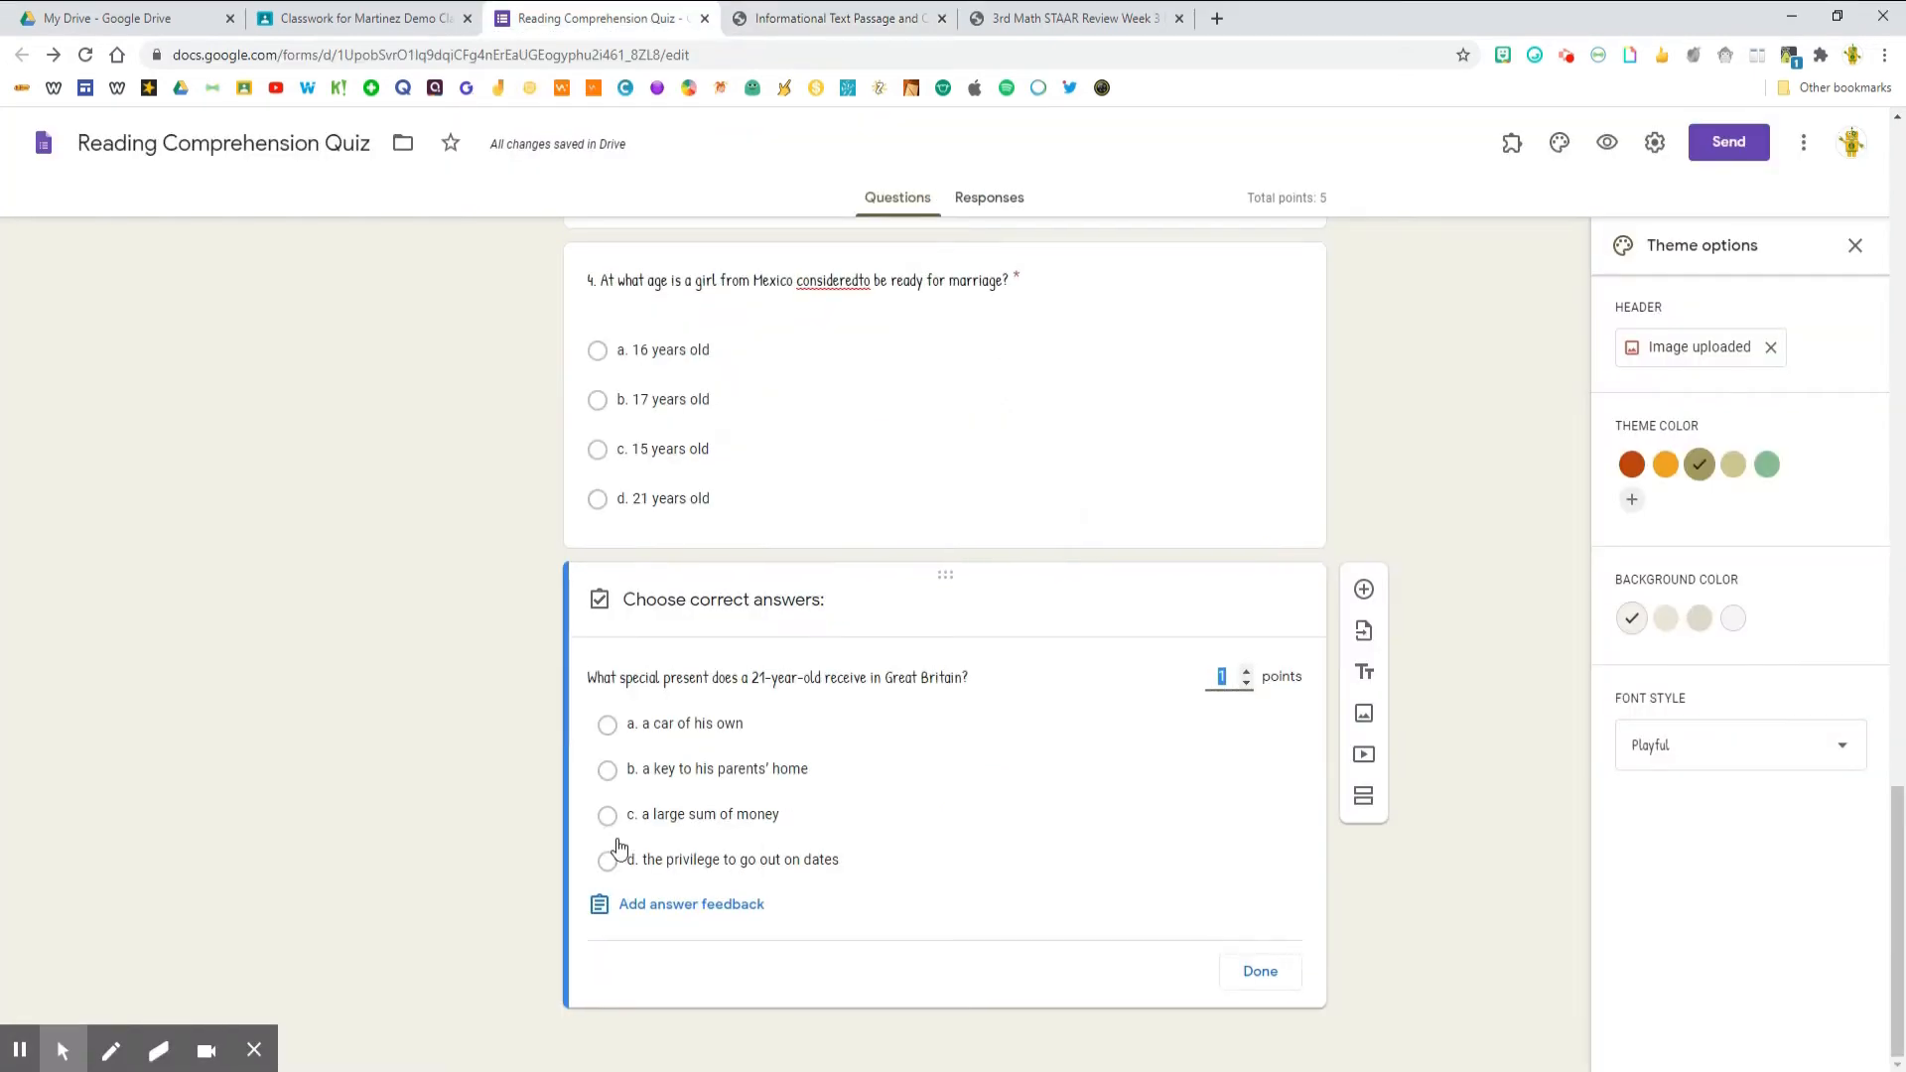
{"action": "left_click", "coordinate": [608, 770]}
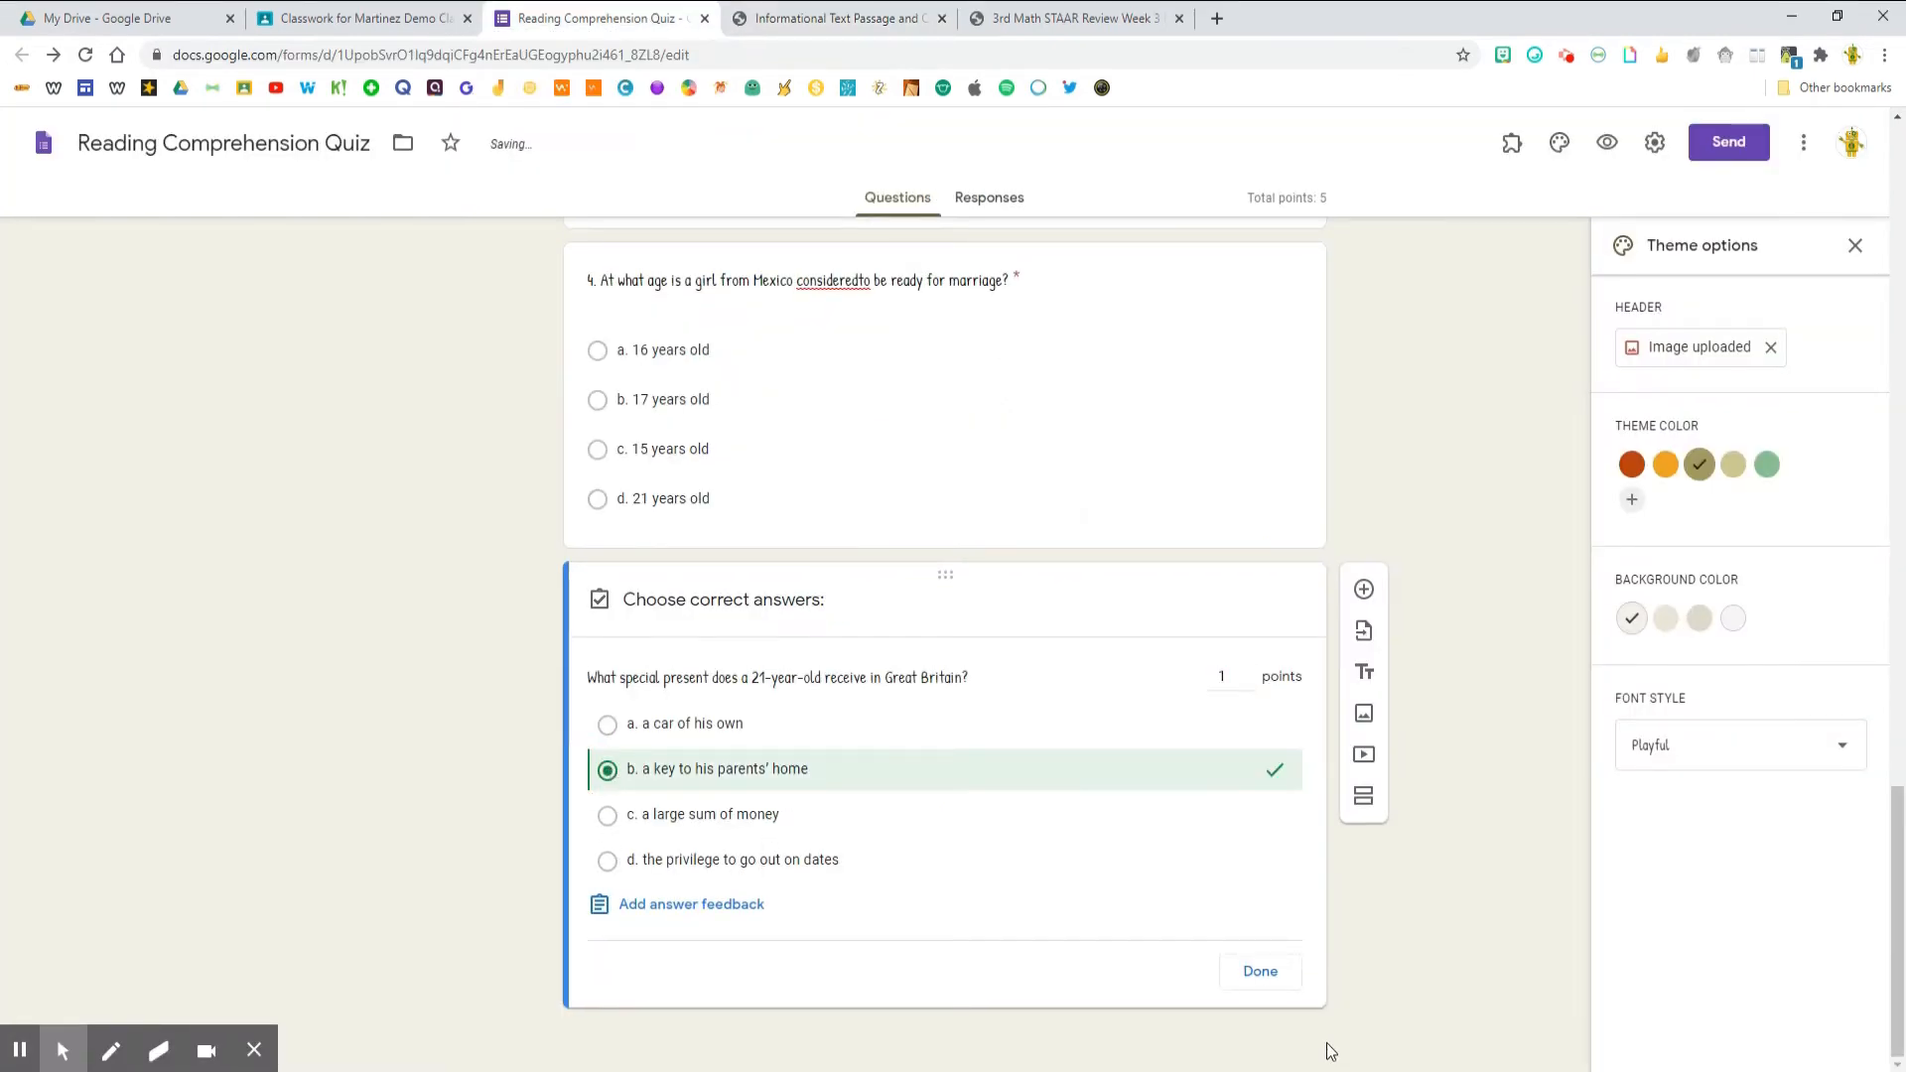
{"action": "left_click", "coordinate": [1257, 969]}
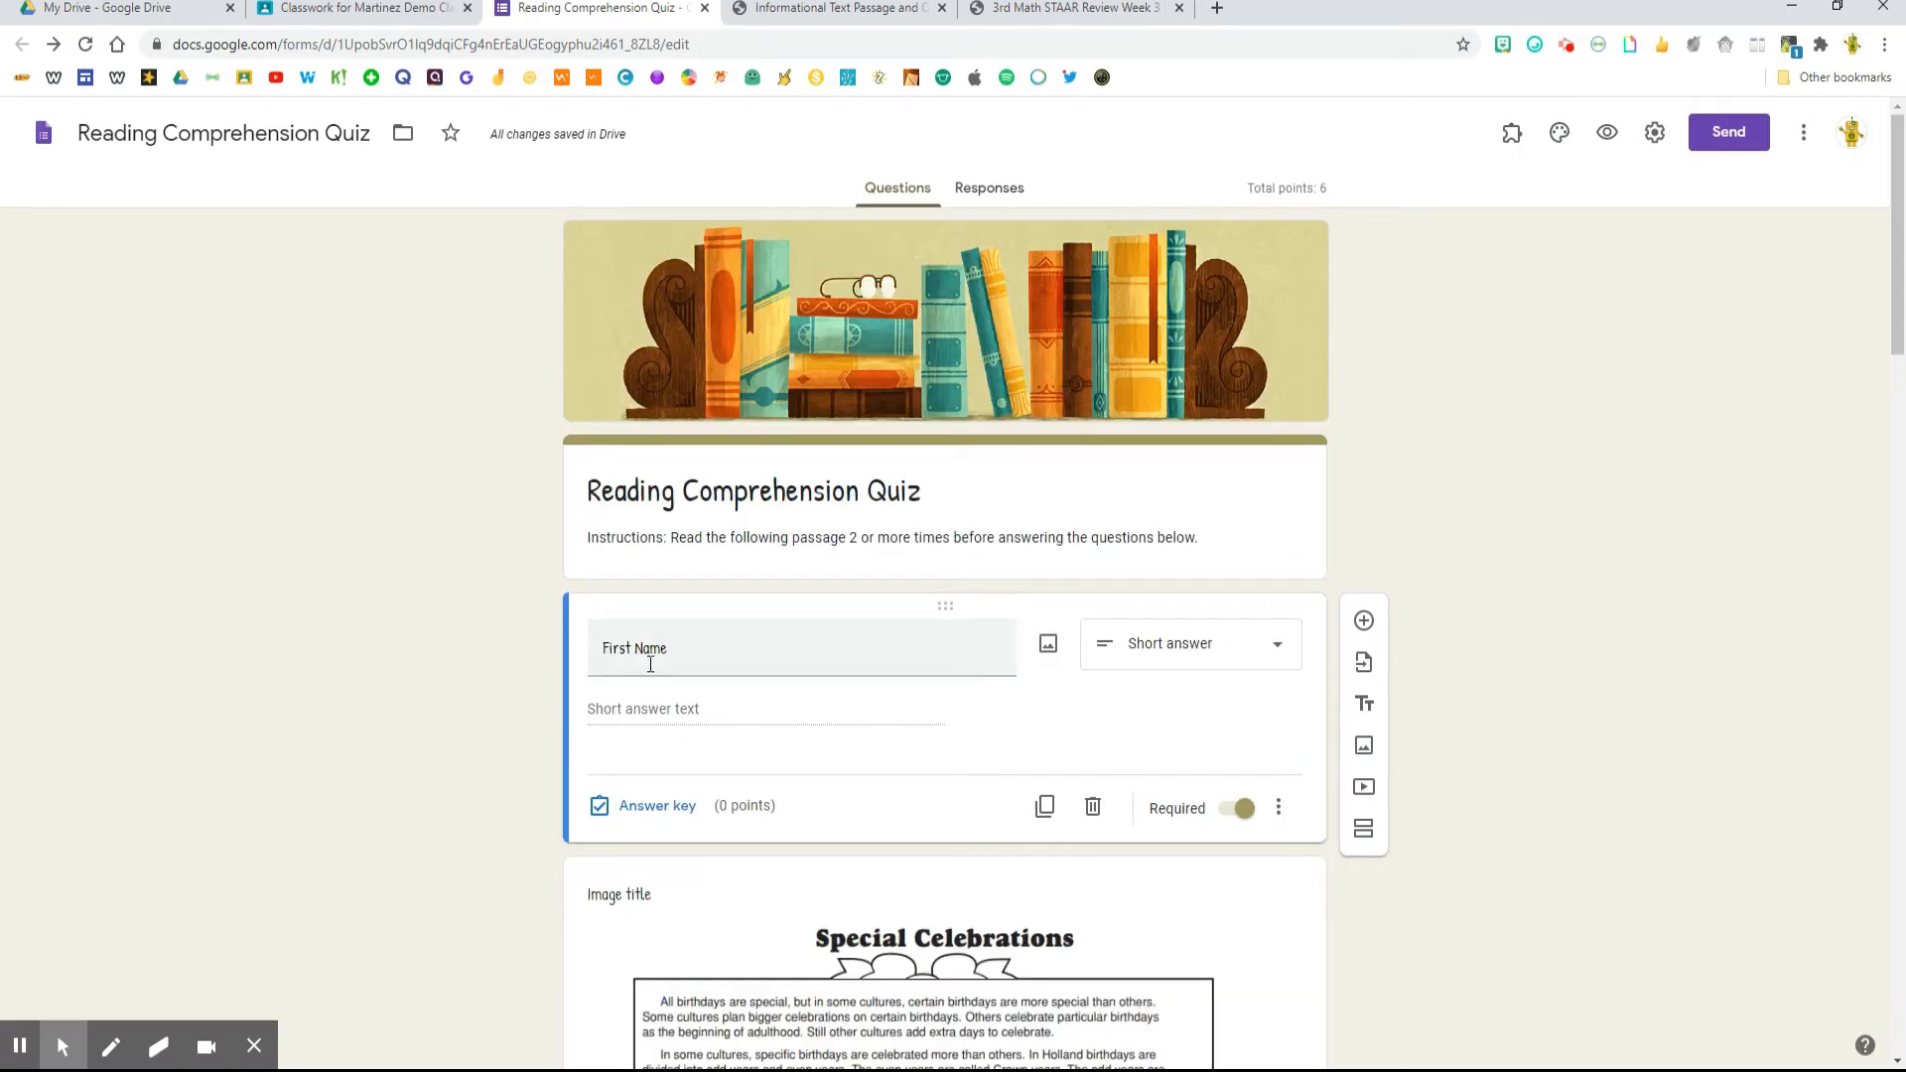
Review the available question types for the First Name question and choose Short answer
{"action": "left_click", "coordinate": [1197, 656]}
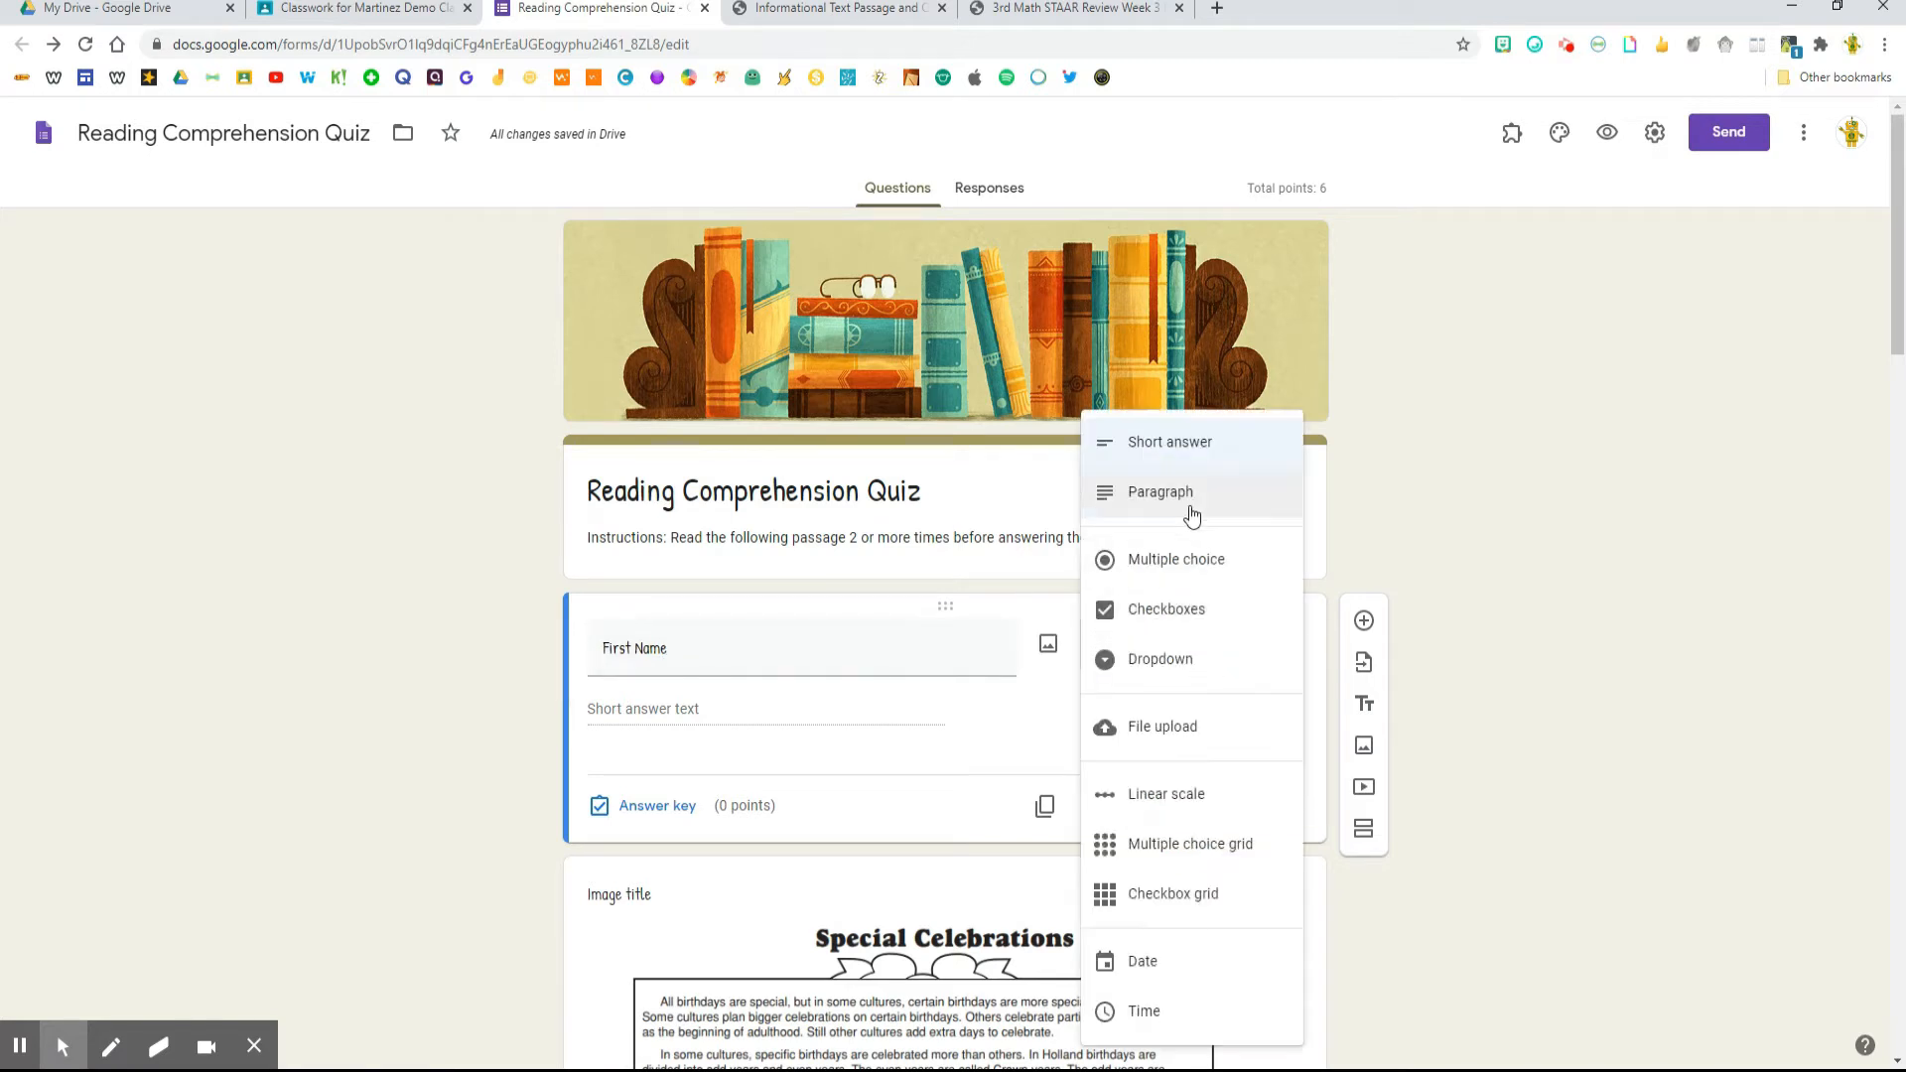
{"action": "left_click", "coordinate": [1167, 448]}
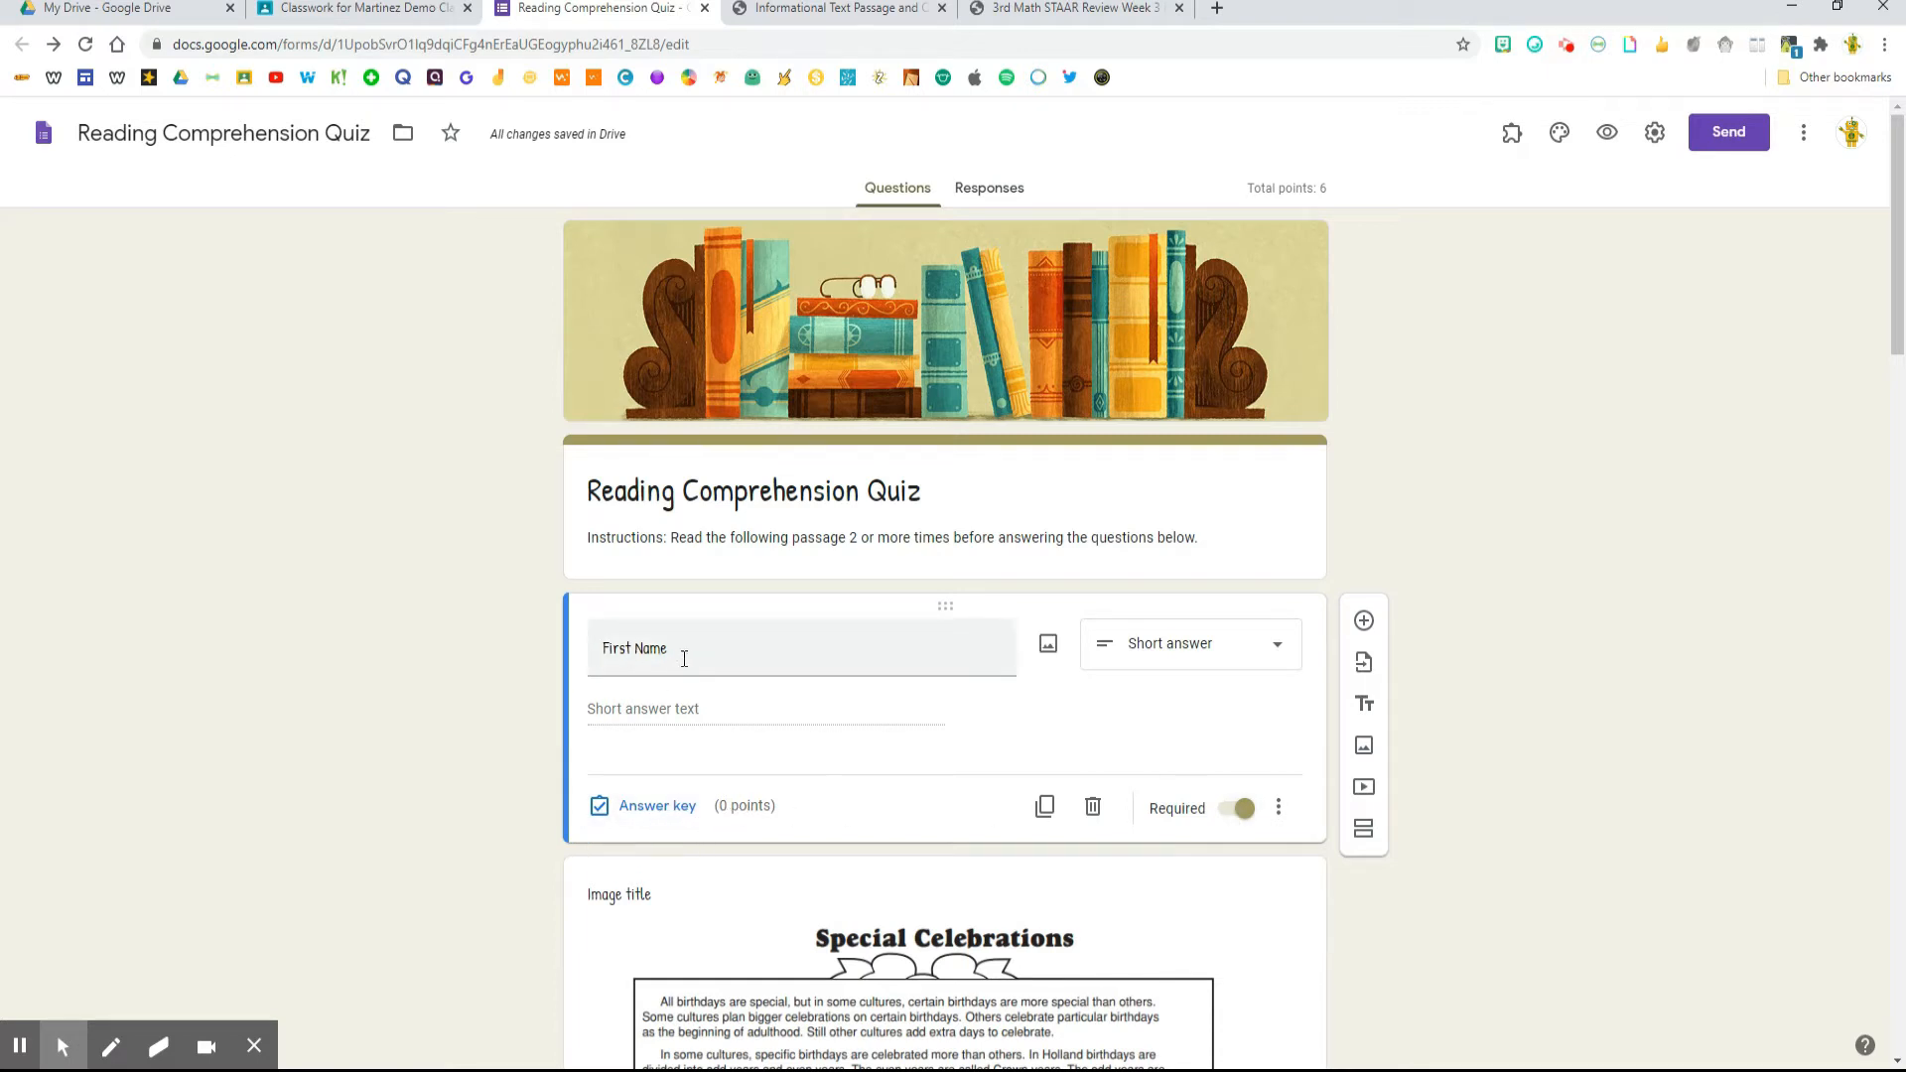
Duplicate the First Name short-answer question and retitle the copy "Last Name"
{"action": "left_click", "coordinate": [1044, 806]}
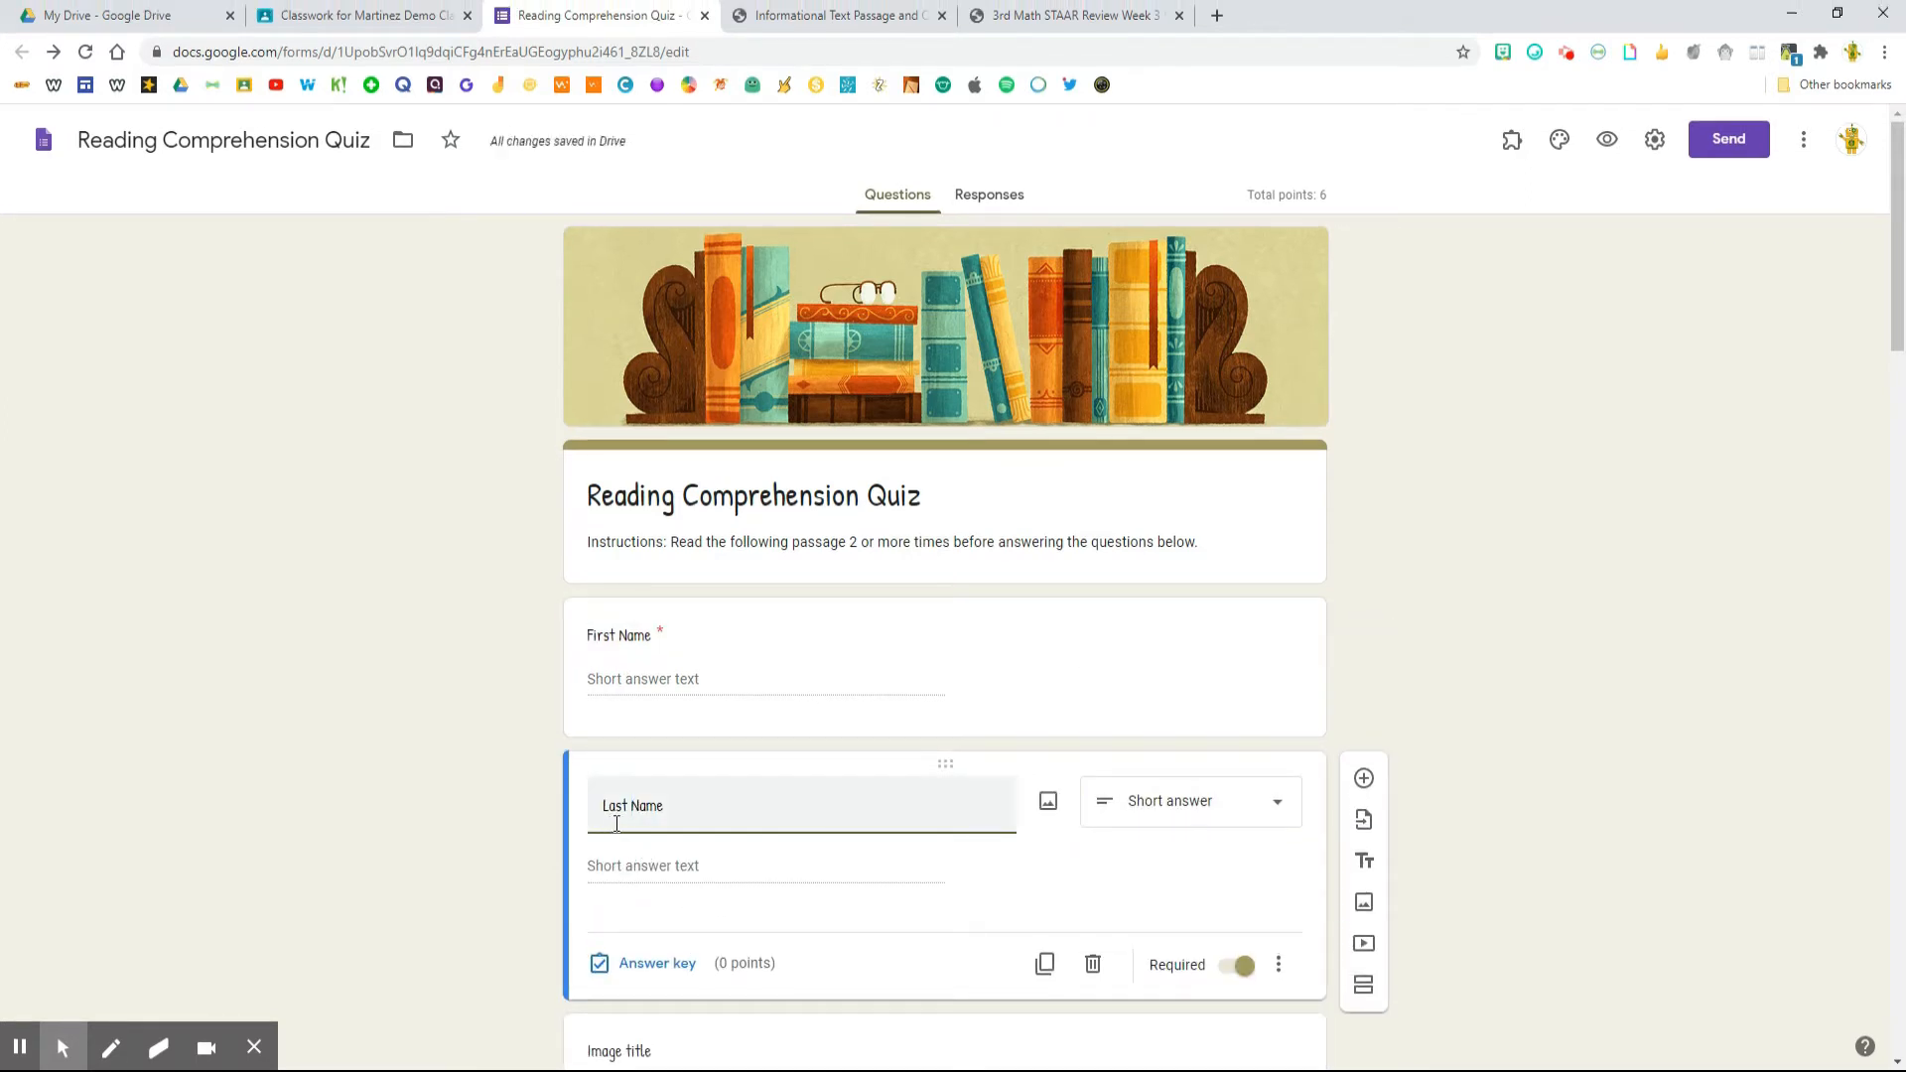
{"action": "left_click", "coordinate": [789, 805]}
{"action": "left_click", "coordinate": [20, 1049]}
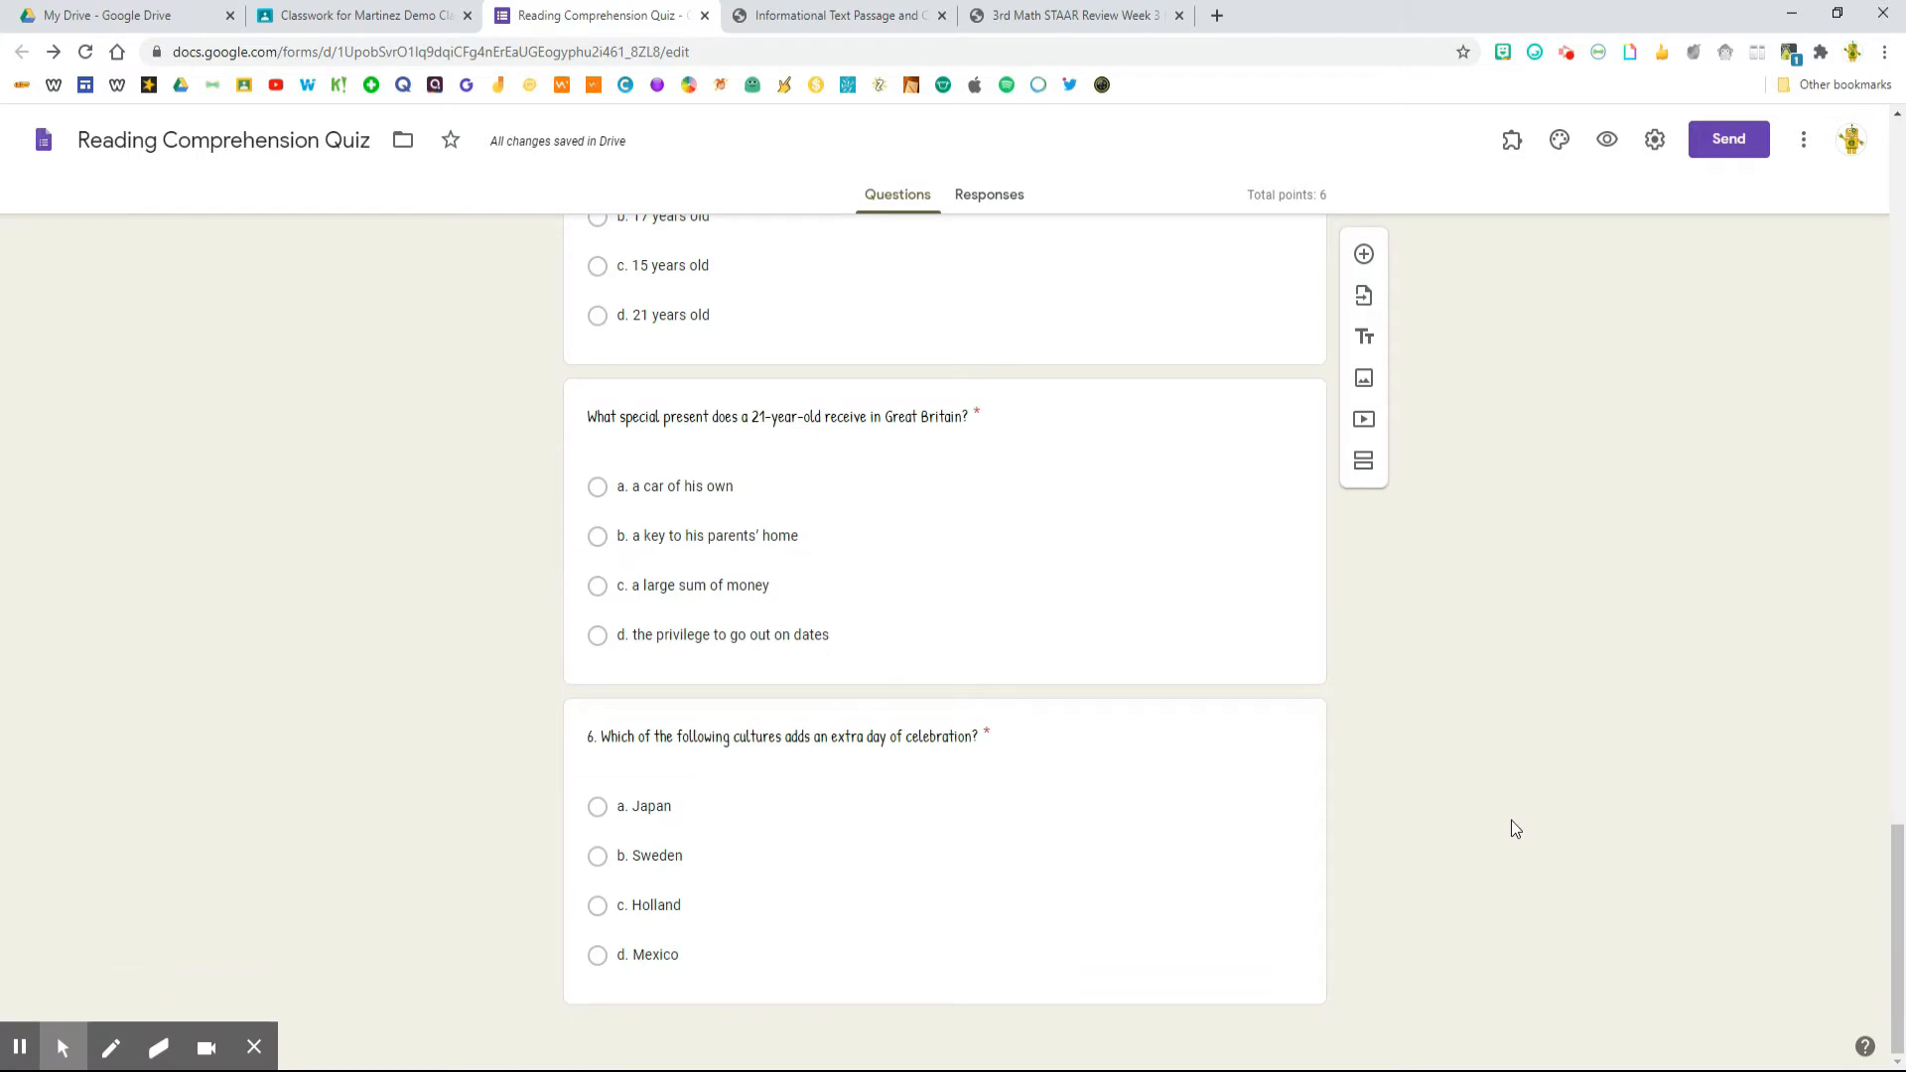
In the form's general settings, collect email addresses without response receipts and limit respondents to 1 response
{"action": "left_click", "coordinate": [1656, 142]}
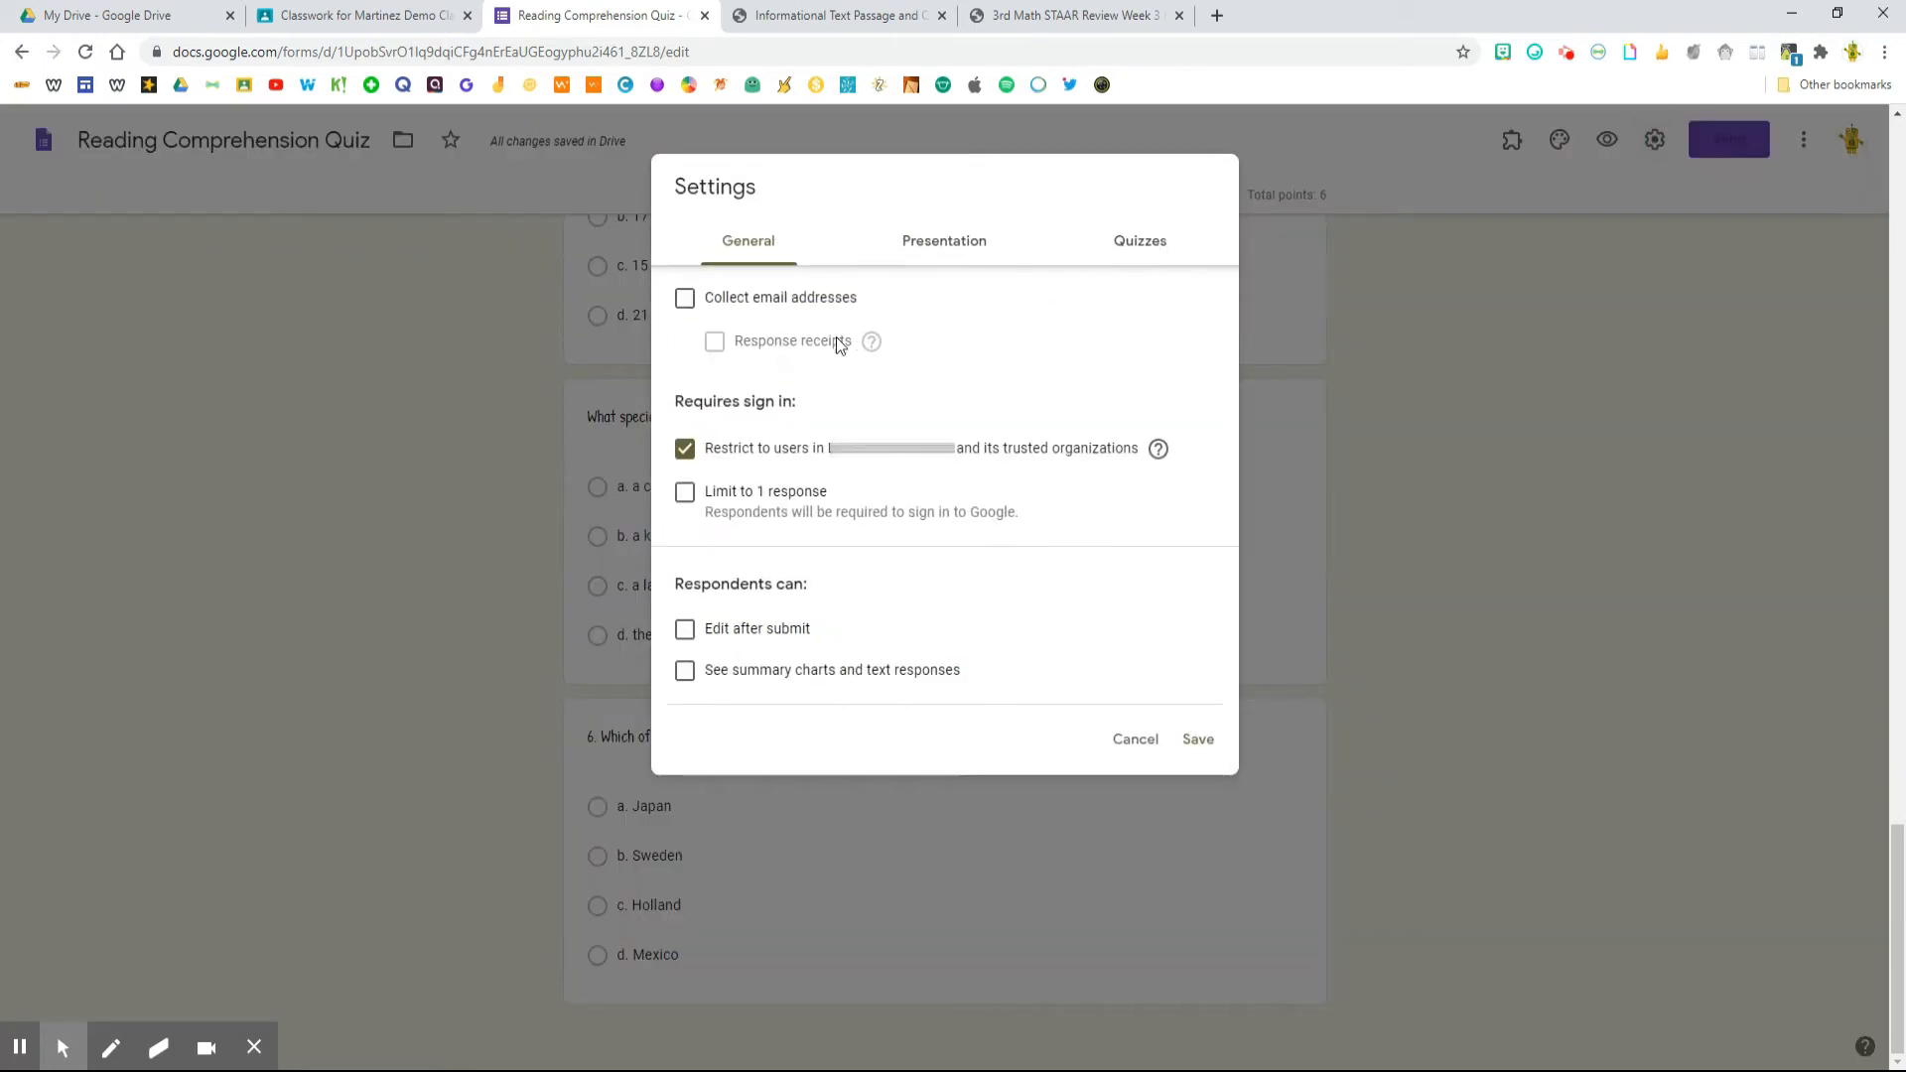
{"action": "left_click", "coordinate": [685, 305]}
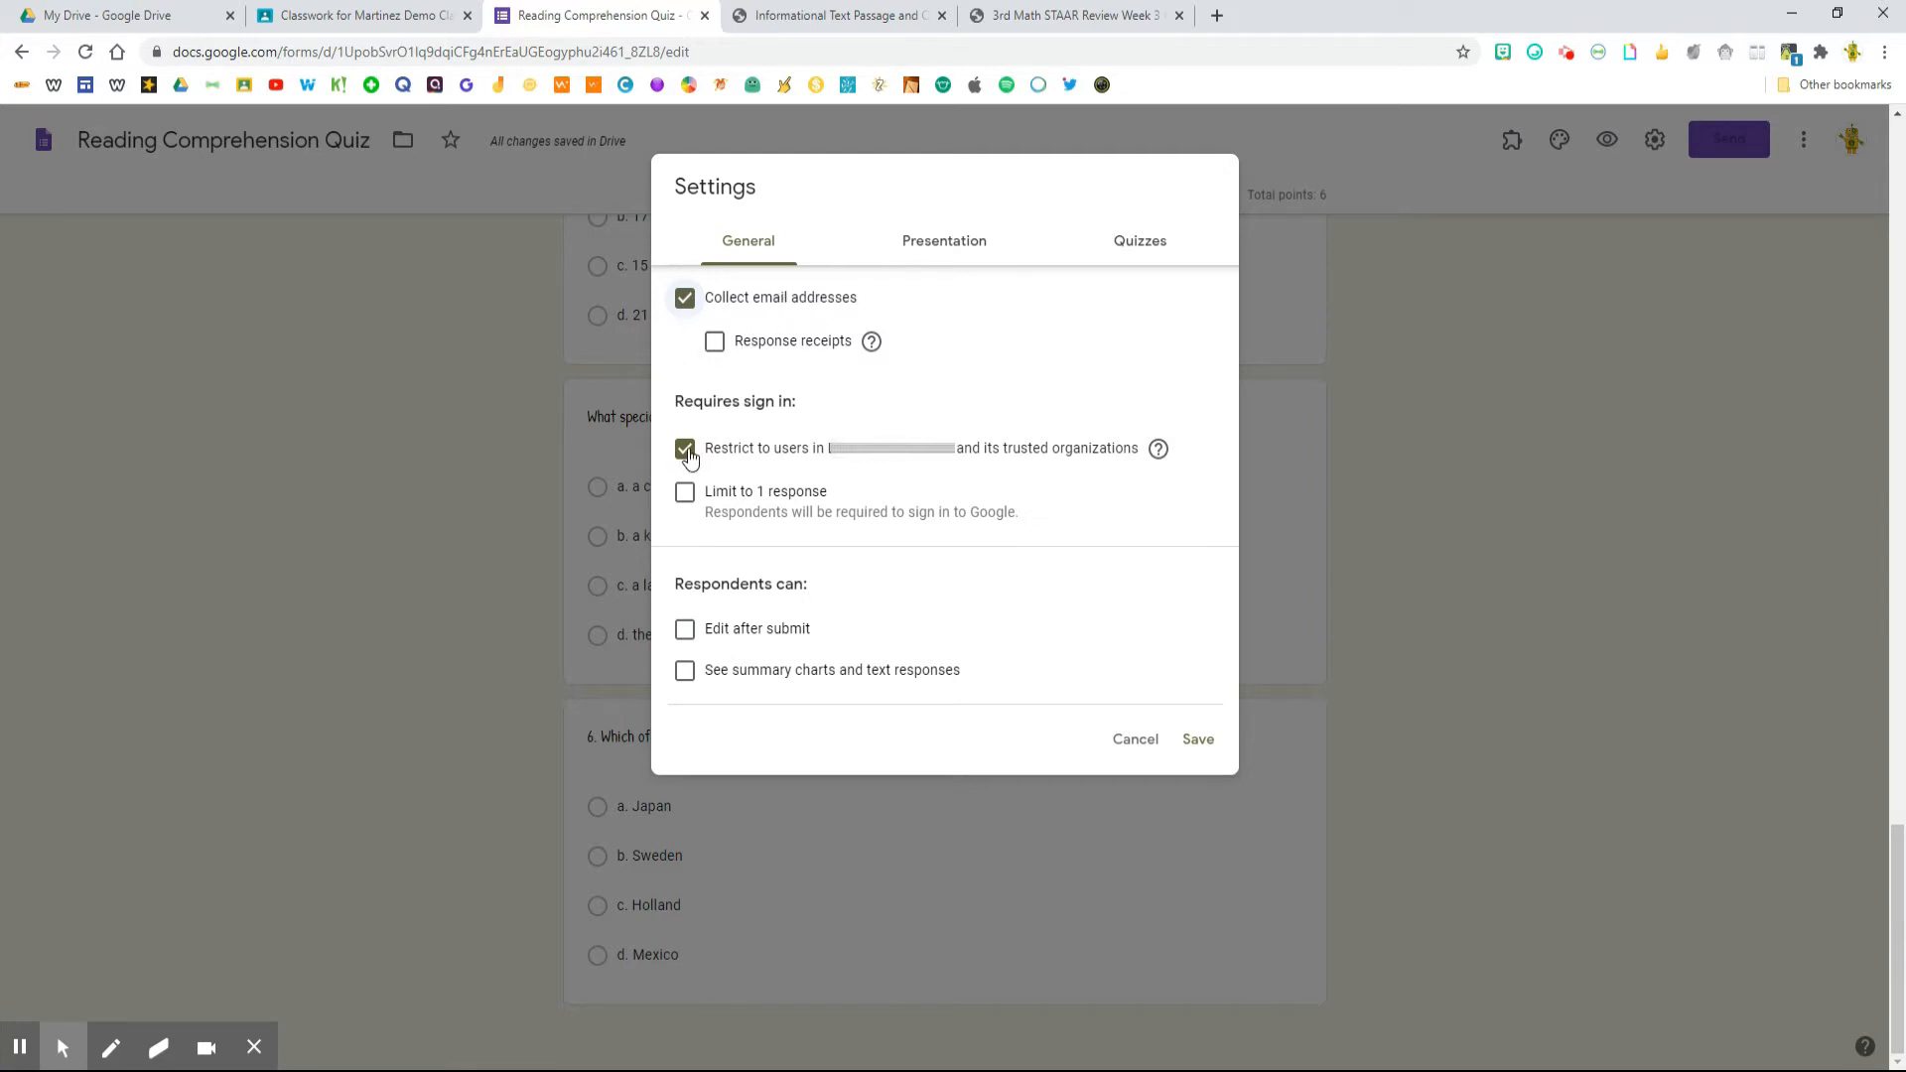
{"action": "left_click", "coordinate": [715, 343]}
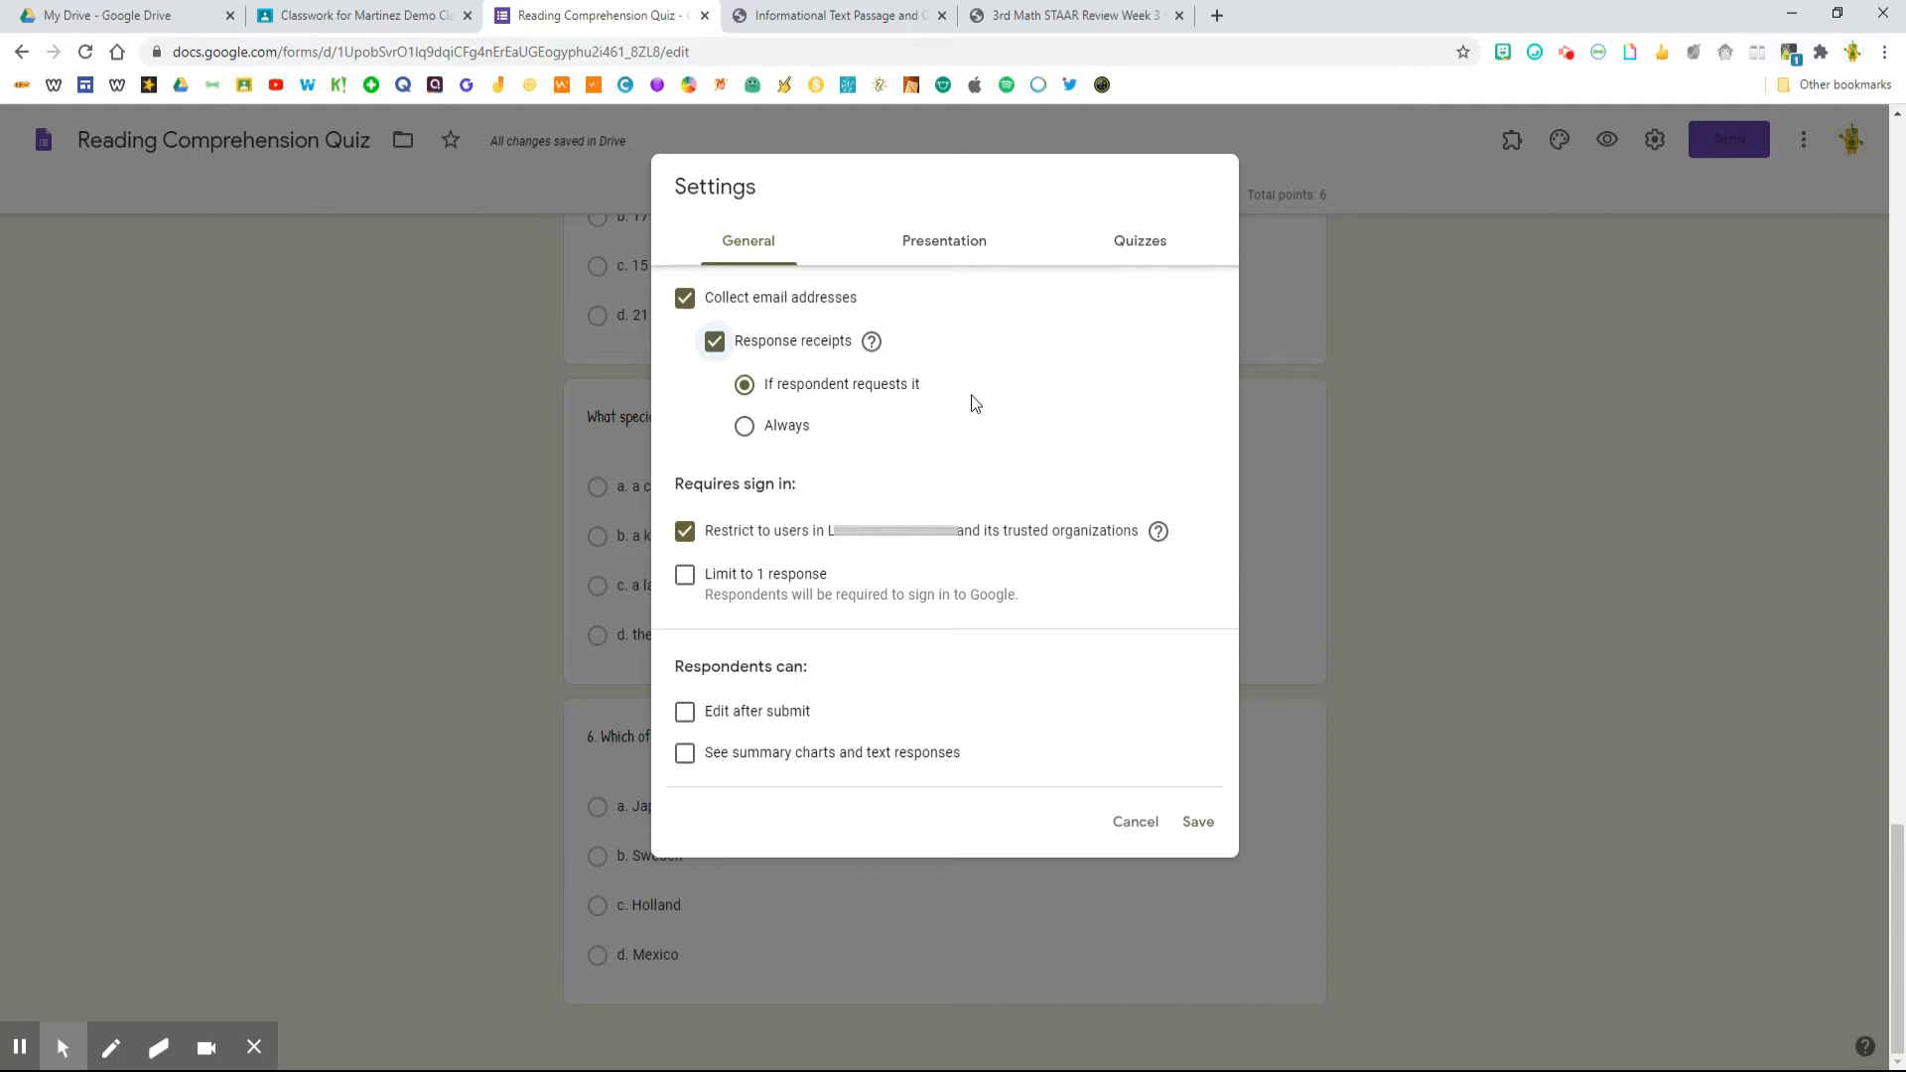
{"action": "left_click", "coordinate": [746, 428]}
{"action": "left_click", "coordinate": [715, 343]}
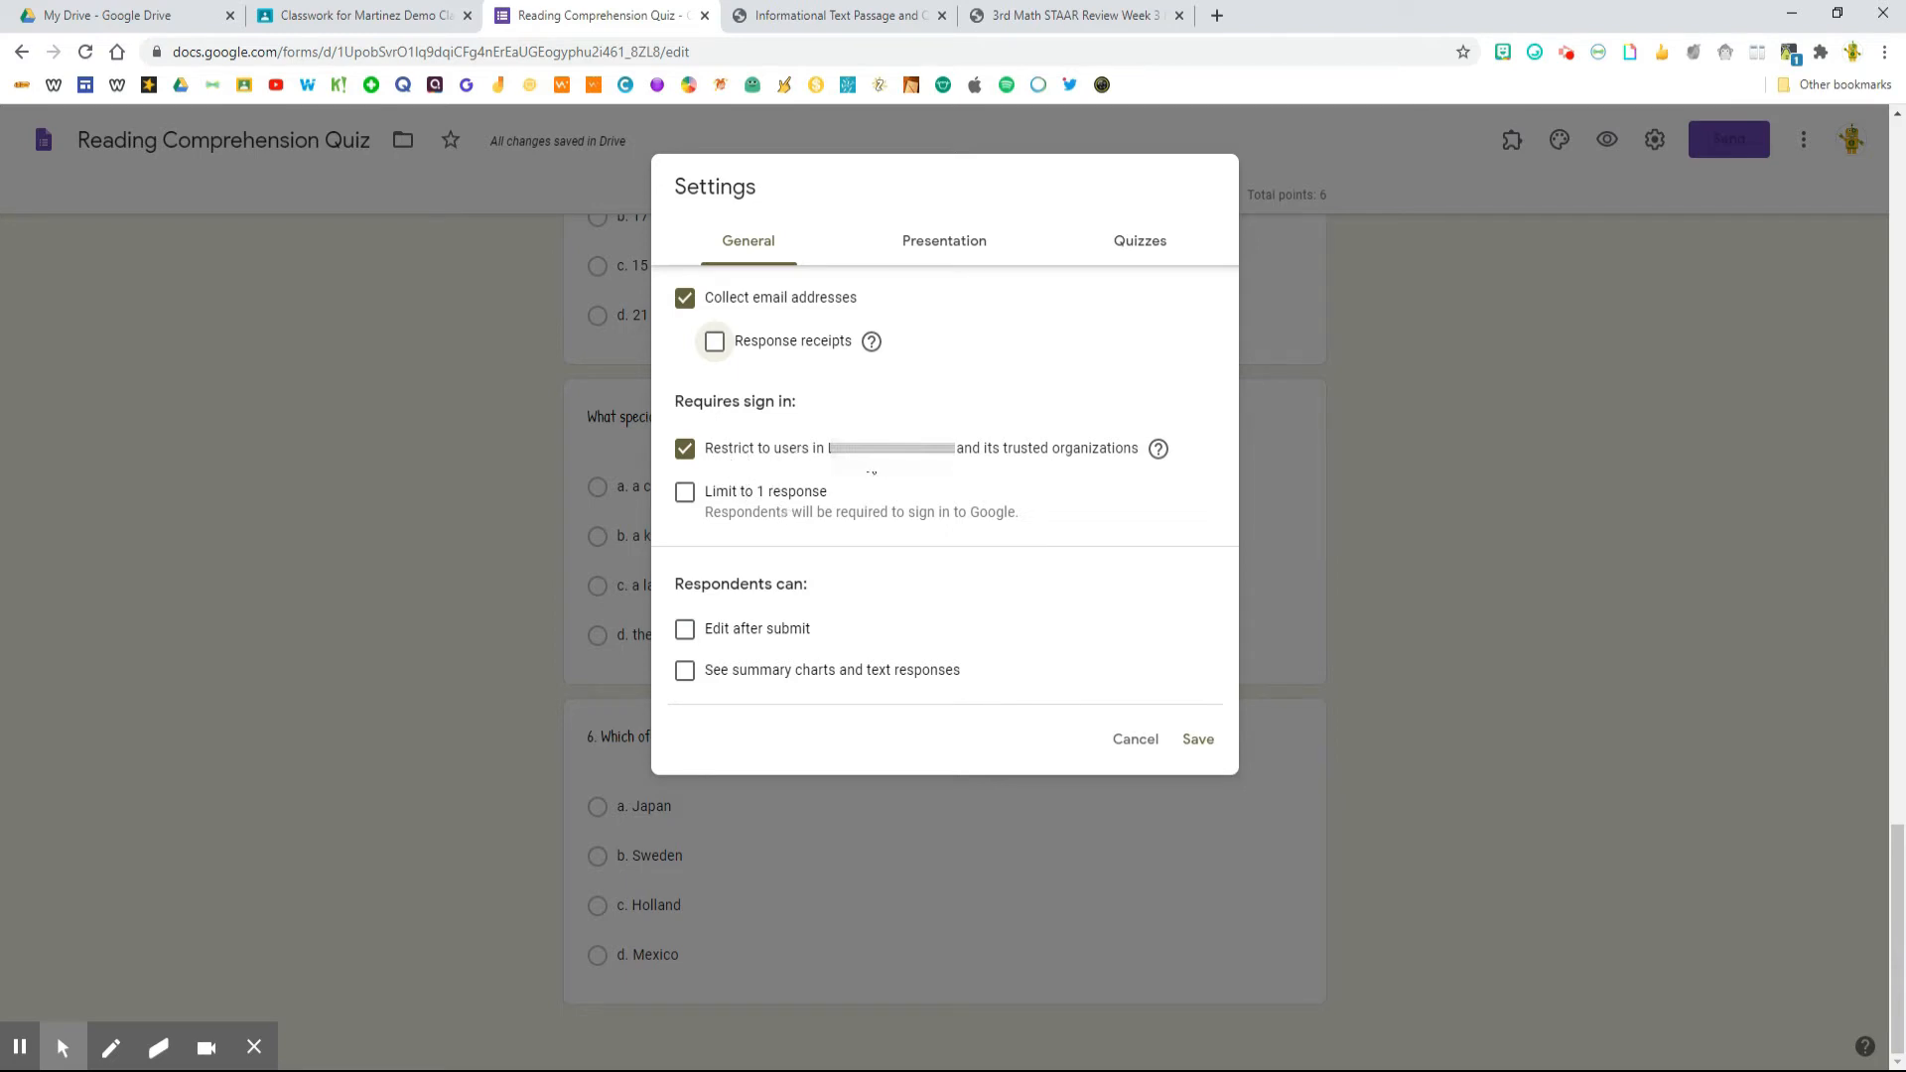
{"action": "left_click", "coordinate": [685, 502]}
In the presentation settings, show the progress bar without shuffling questions and set the confirmation message to "Congrats!"
{"action": "left_click", "coordinate": [924, 246]}
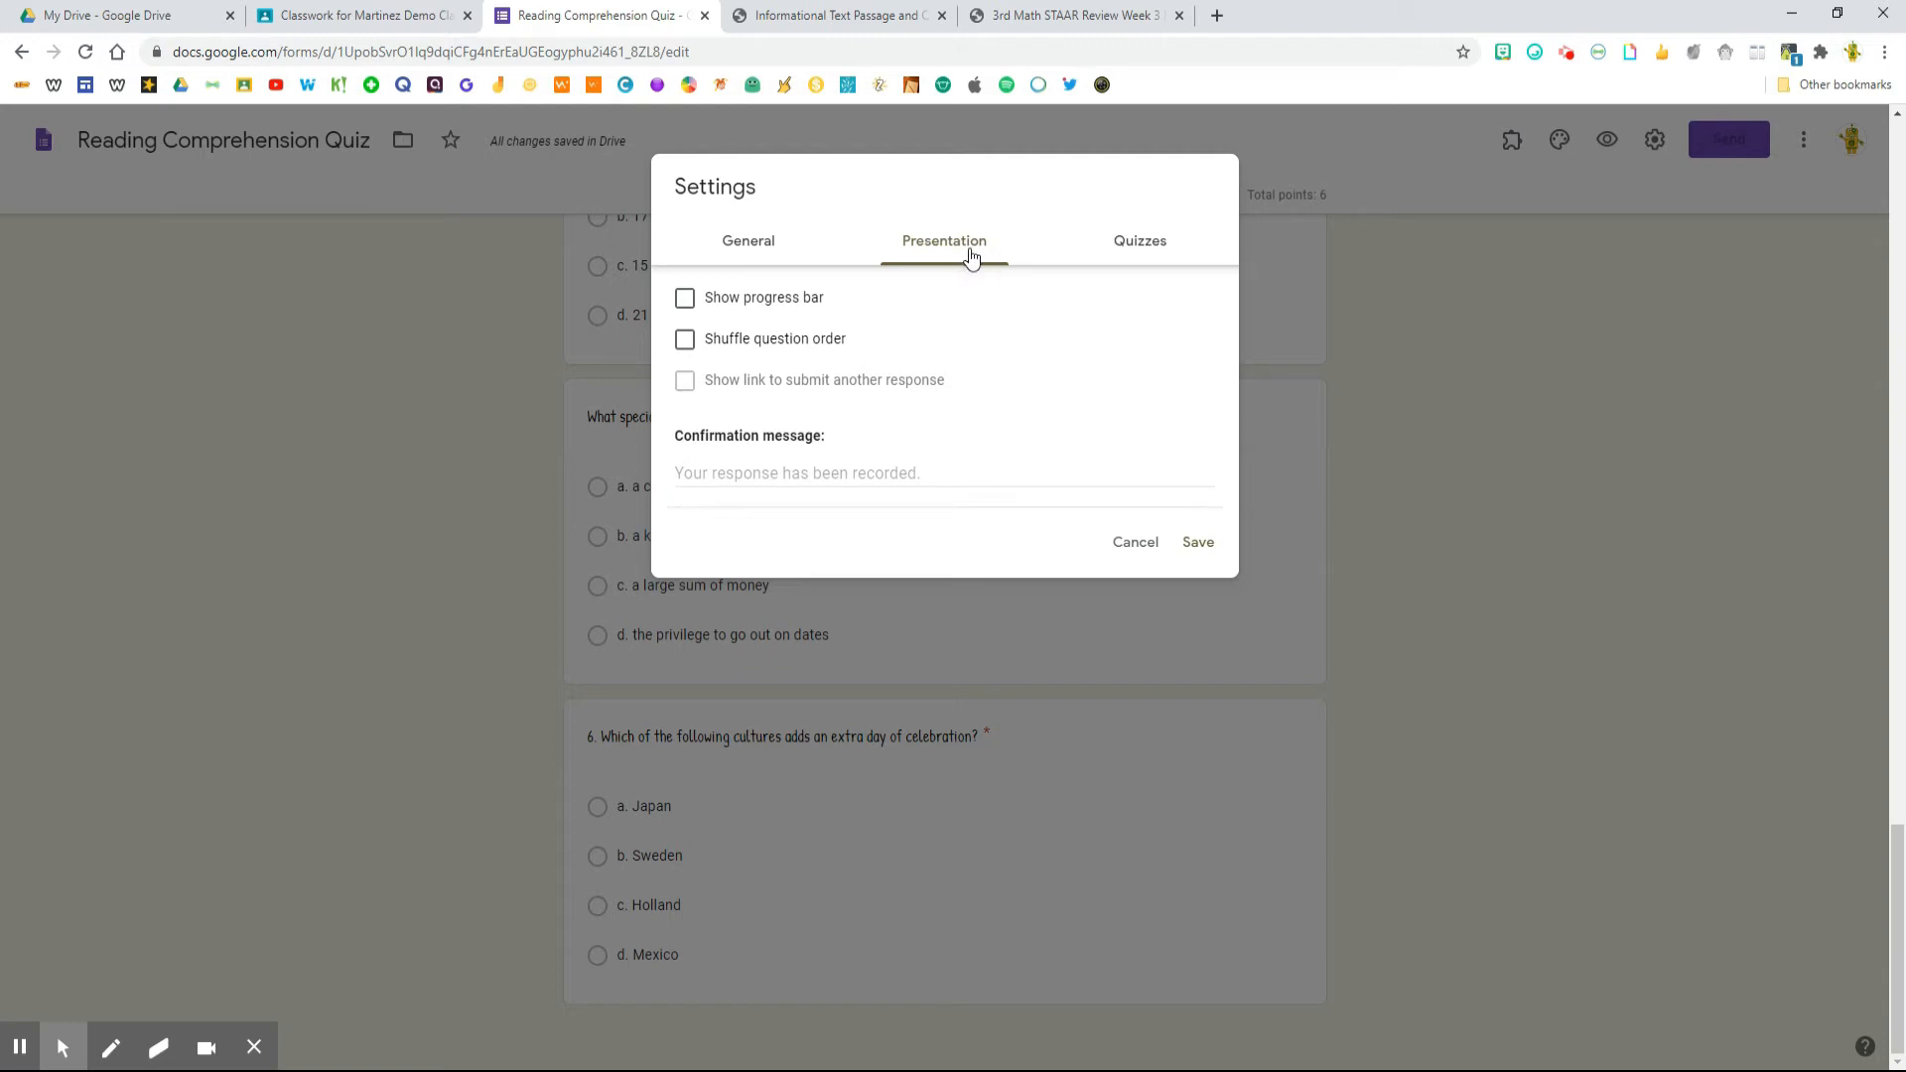
{"action": "left_click", "coordinate": [686, 302]}
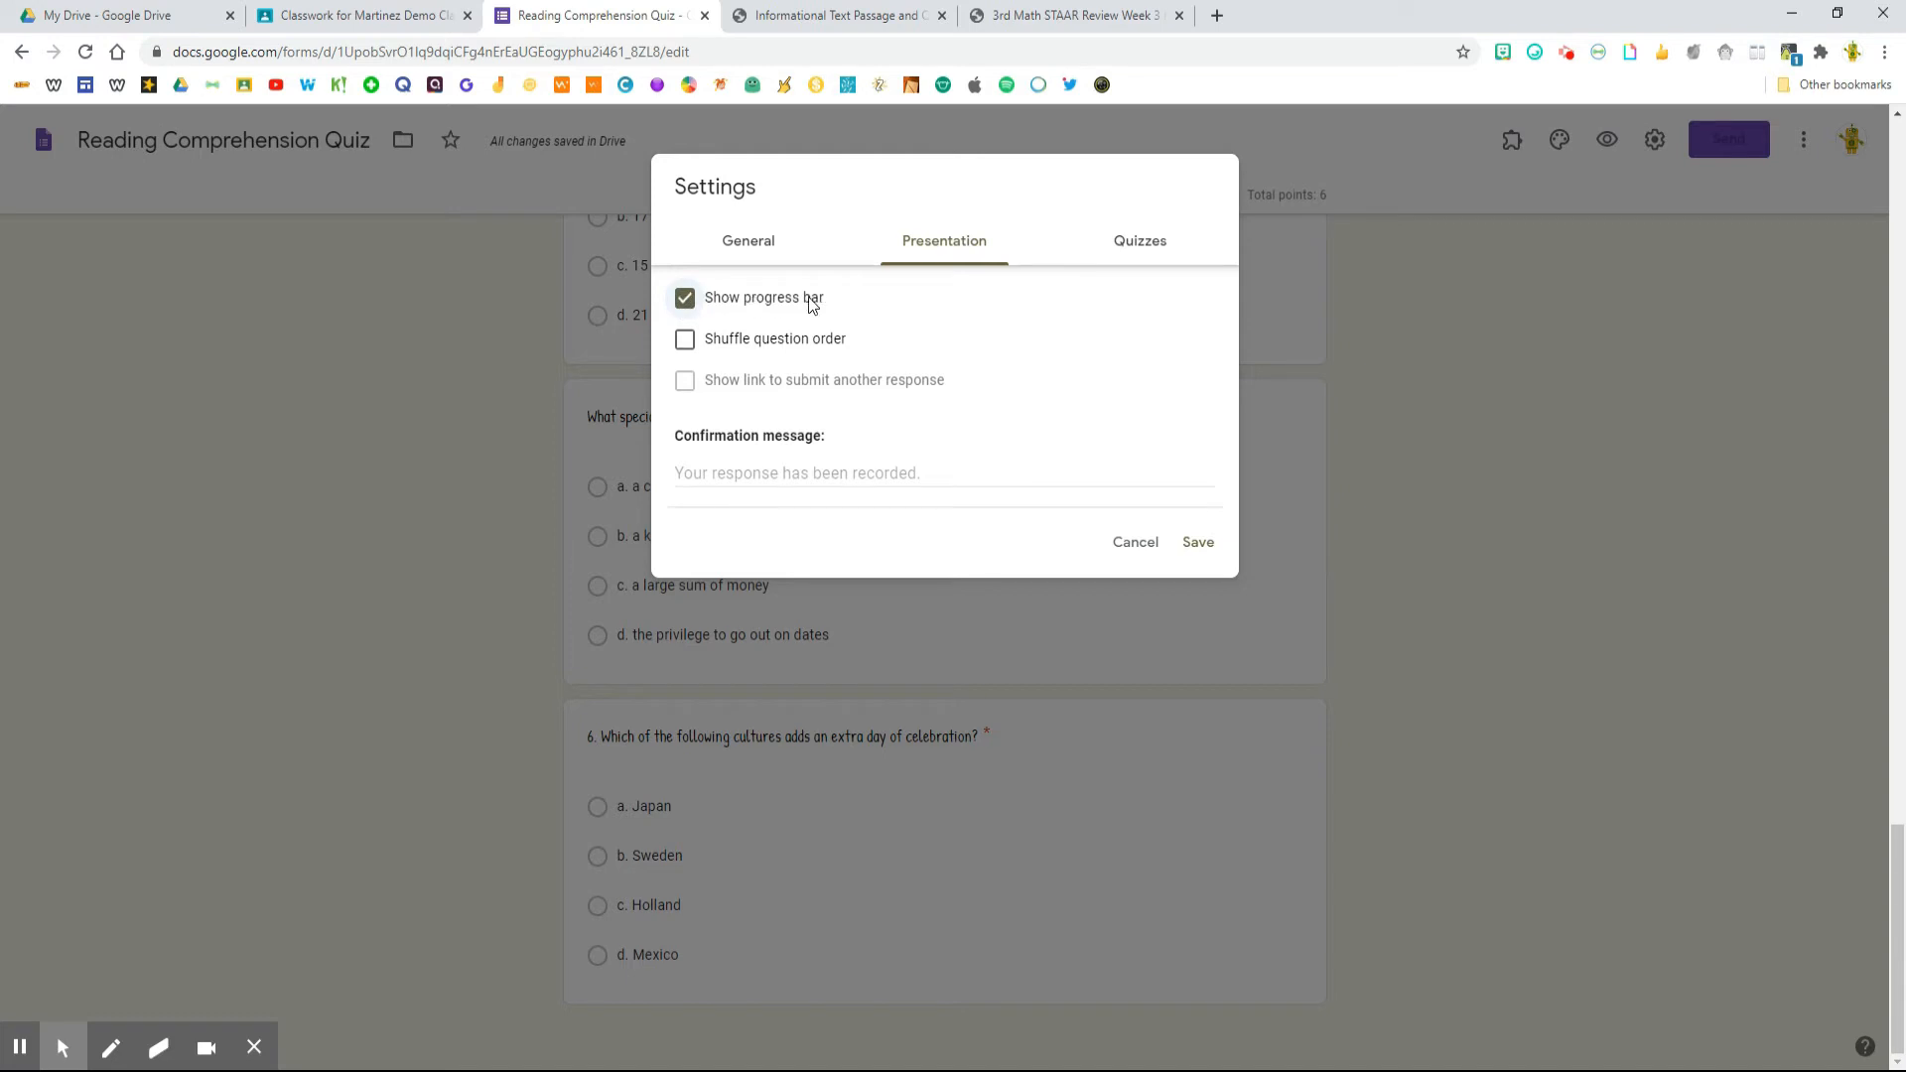
{"action": "left_click", "coordinate": [684, 345]}
{"action": "left_click", "coordinate": [685, 342]}
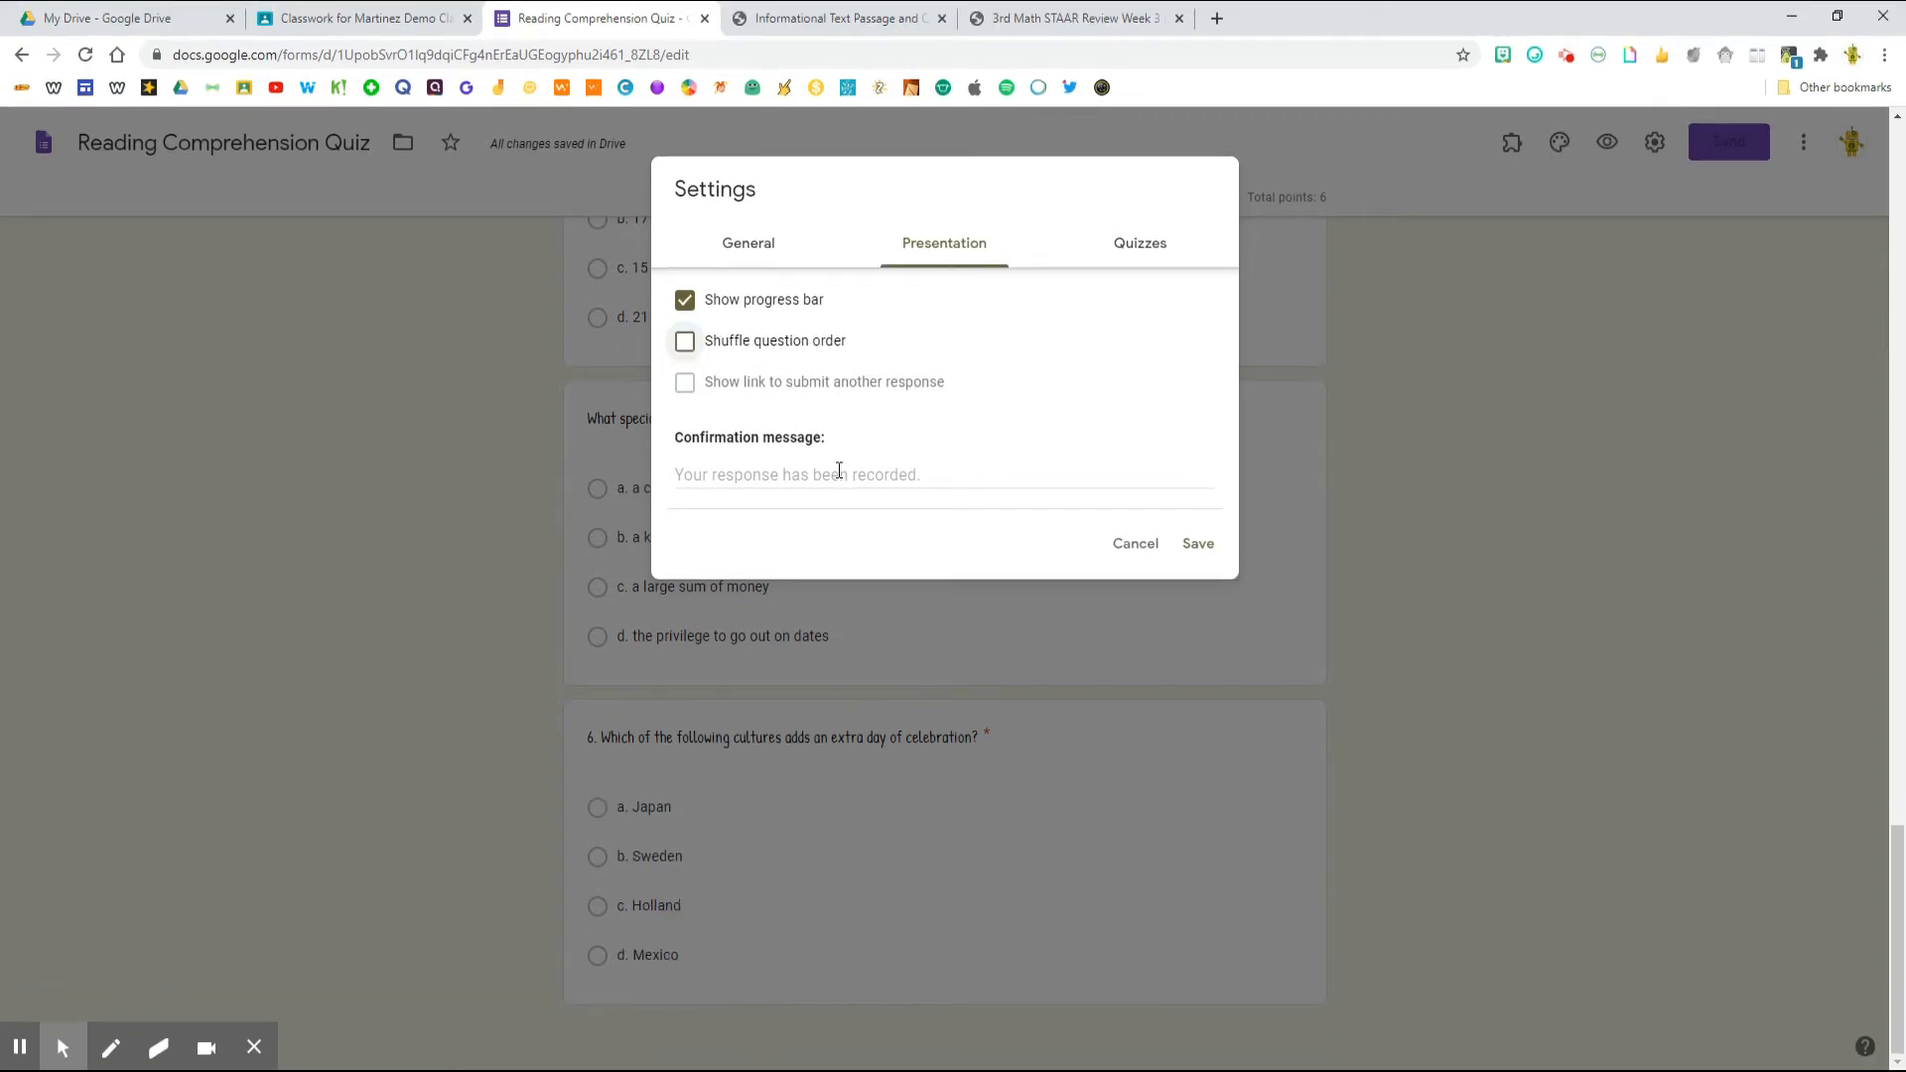
{"action": "left_click", "coordinate": [839, 470]}
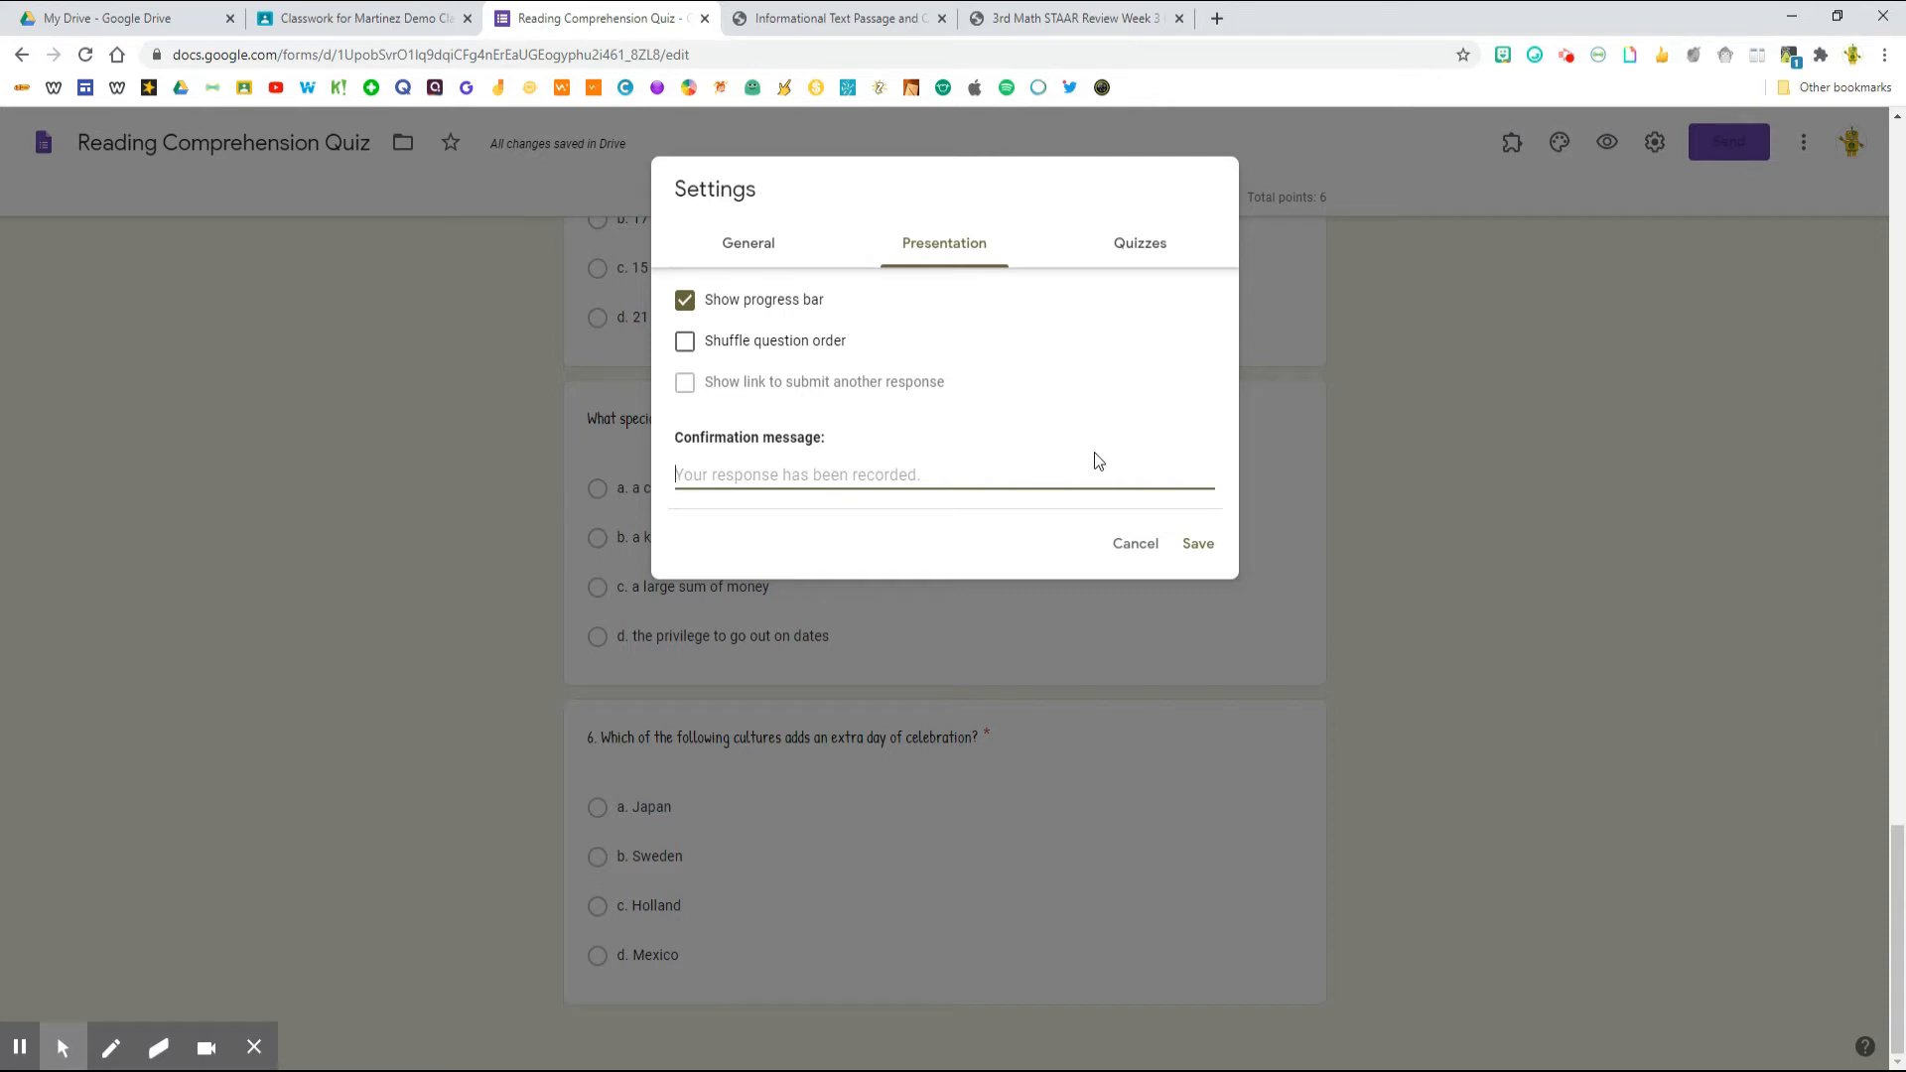
{"action": "type", "text": "Congrats!"}
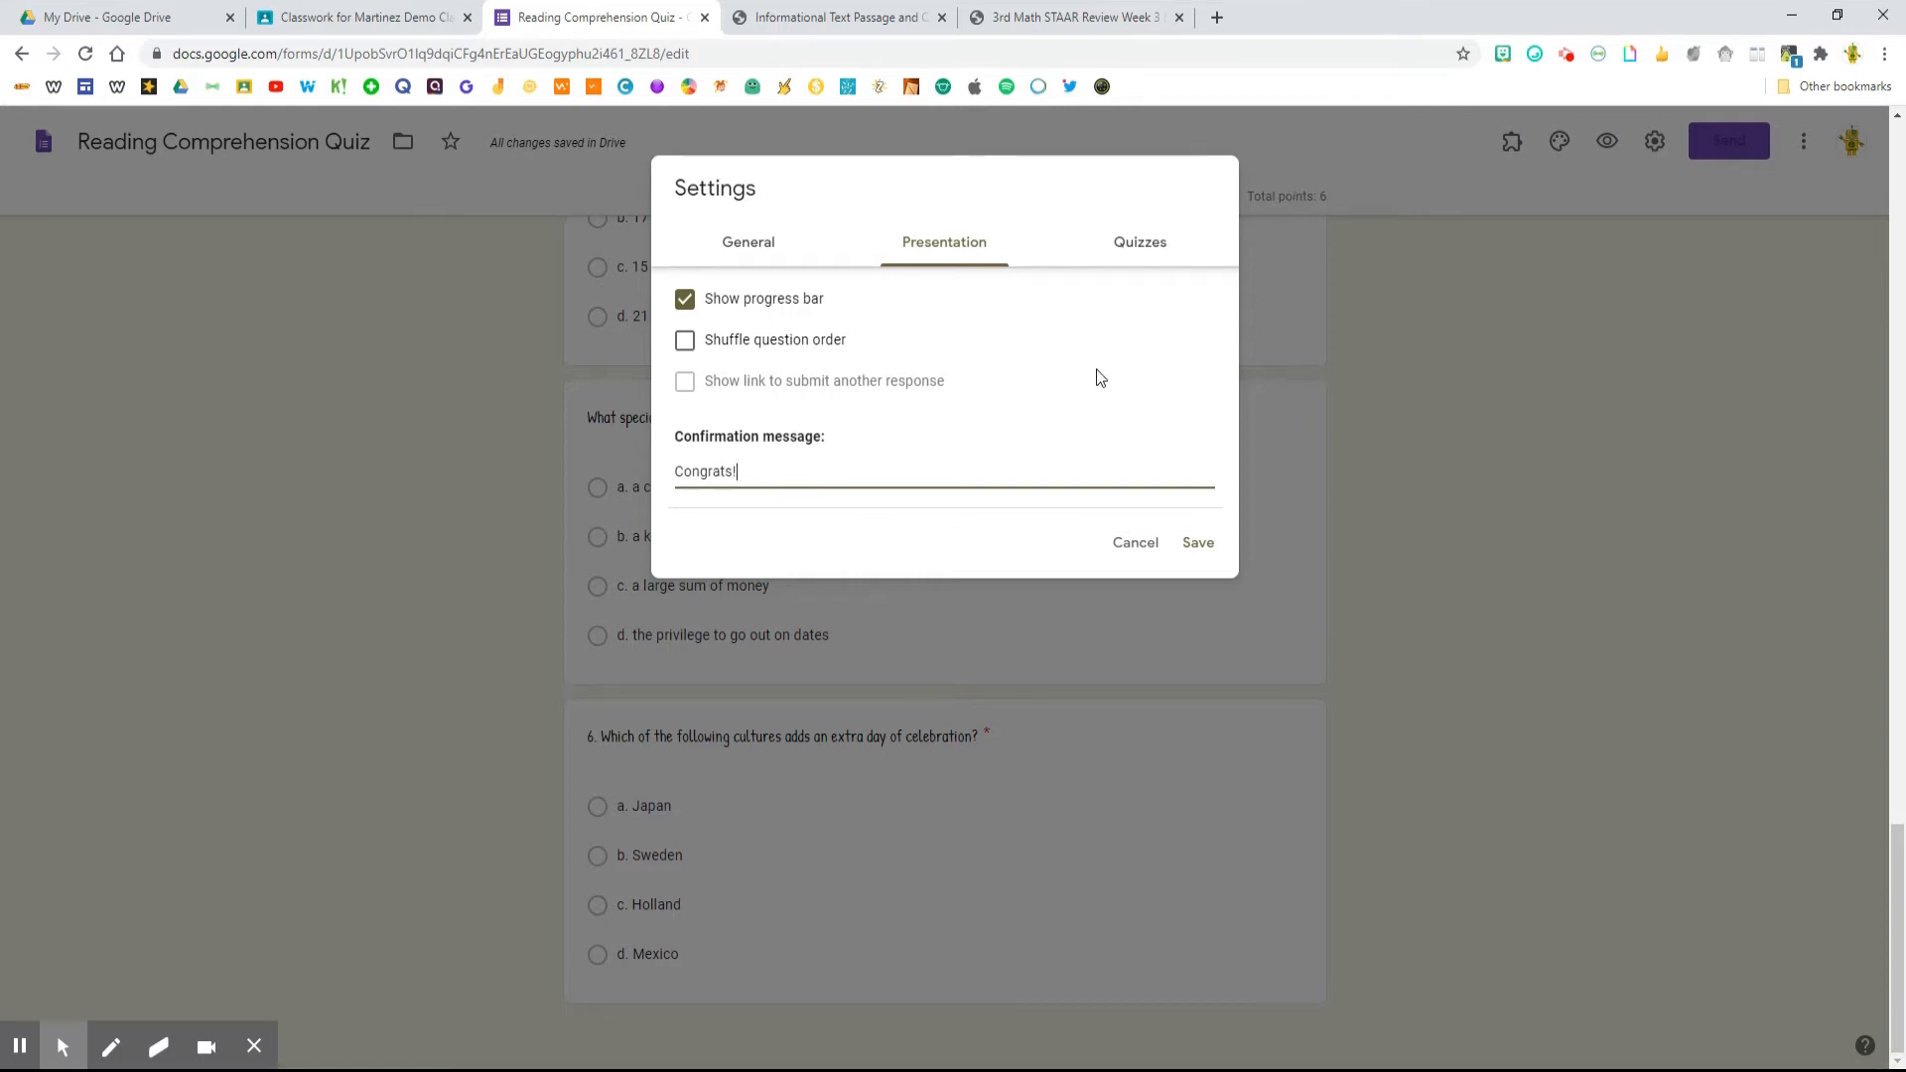
Set the quiz grades to release immediately after each submission and save the form settings
{"action": "left_click", "coordinate": [1136, 249]}
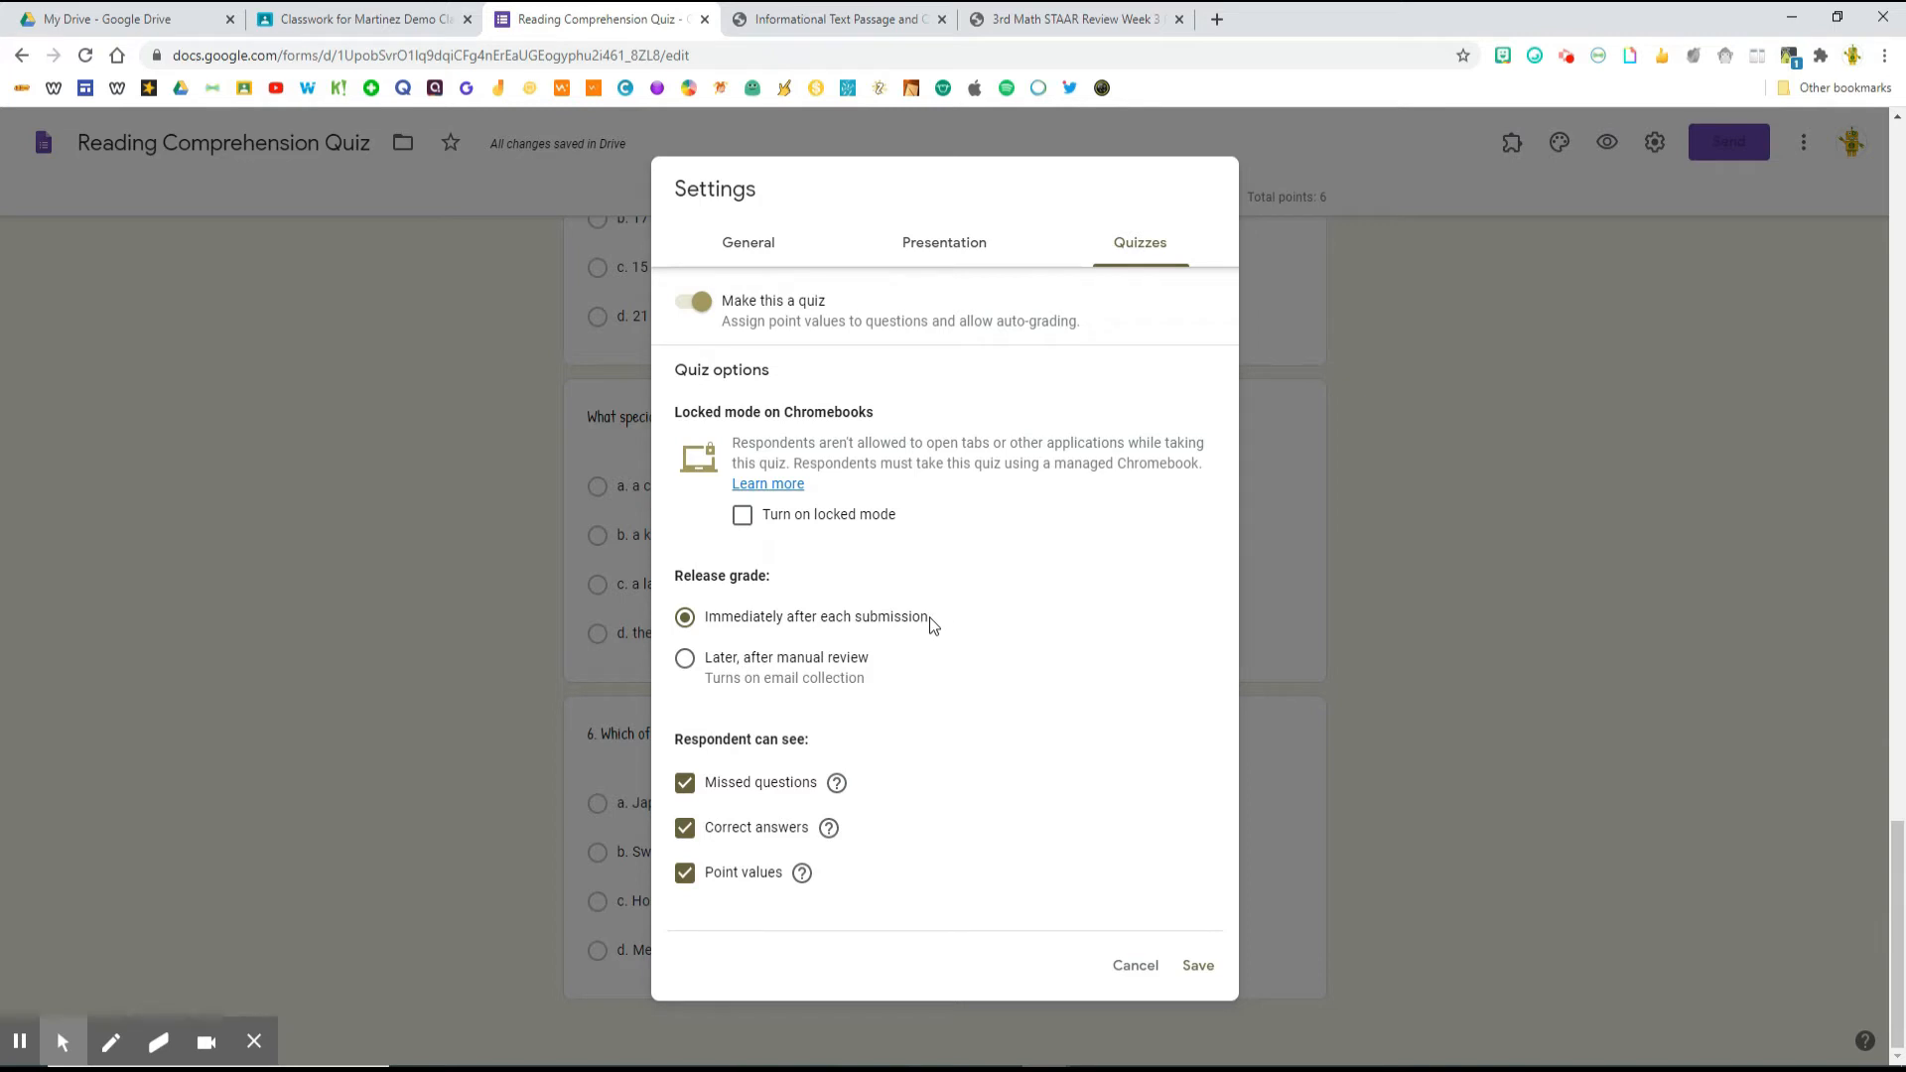
{"action": "left_click", "coordinate": [685, 660]}
{"action": "left_click", "coordinate": [685, 617]}
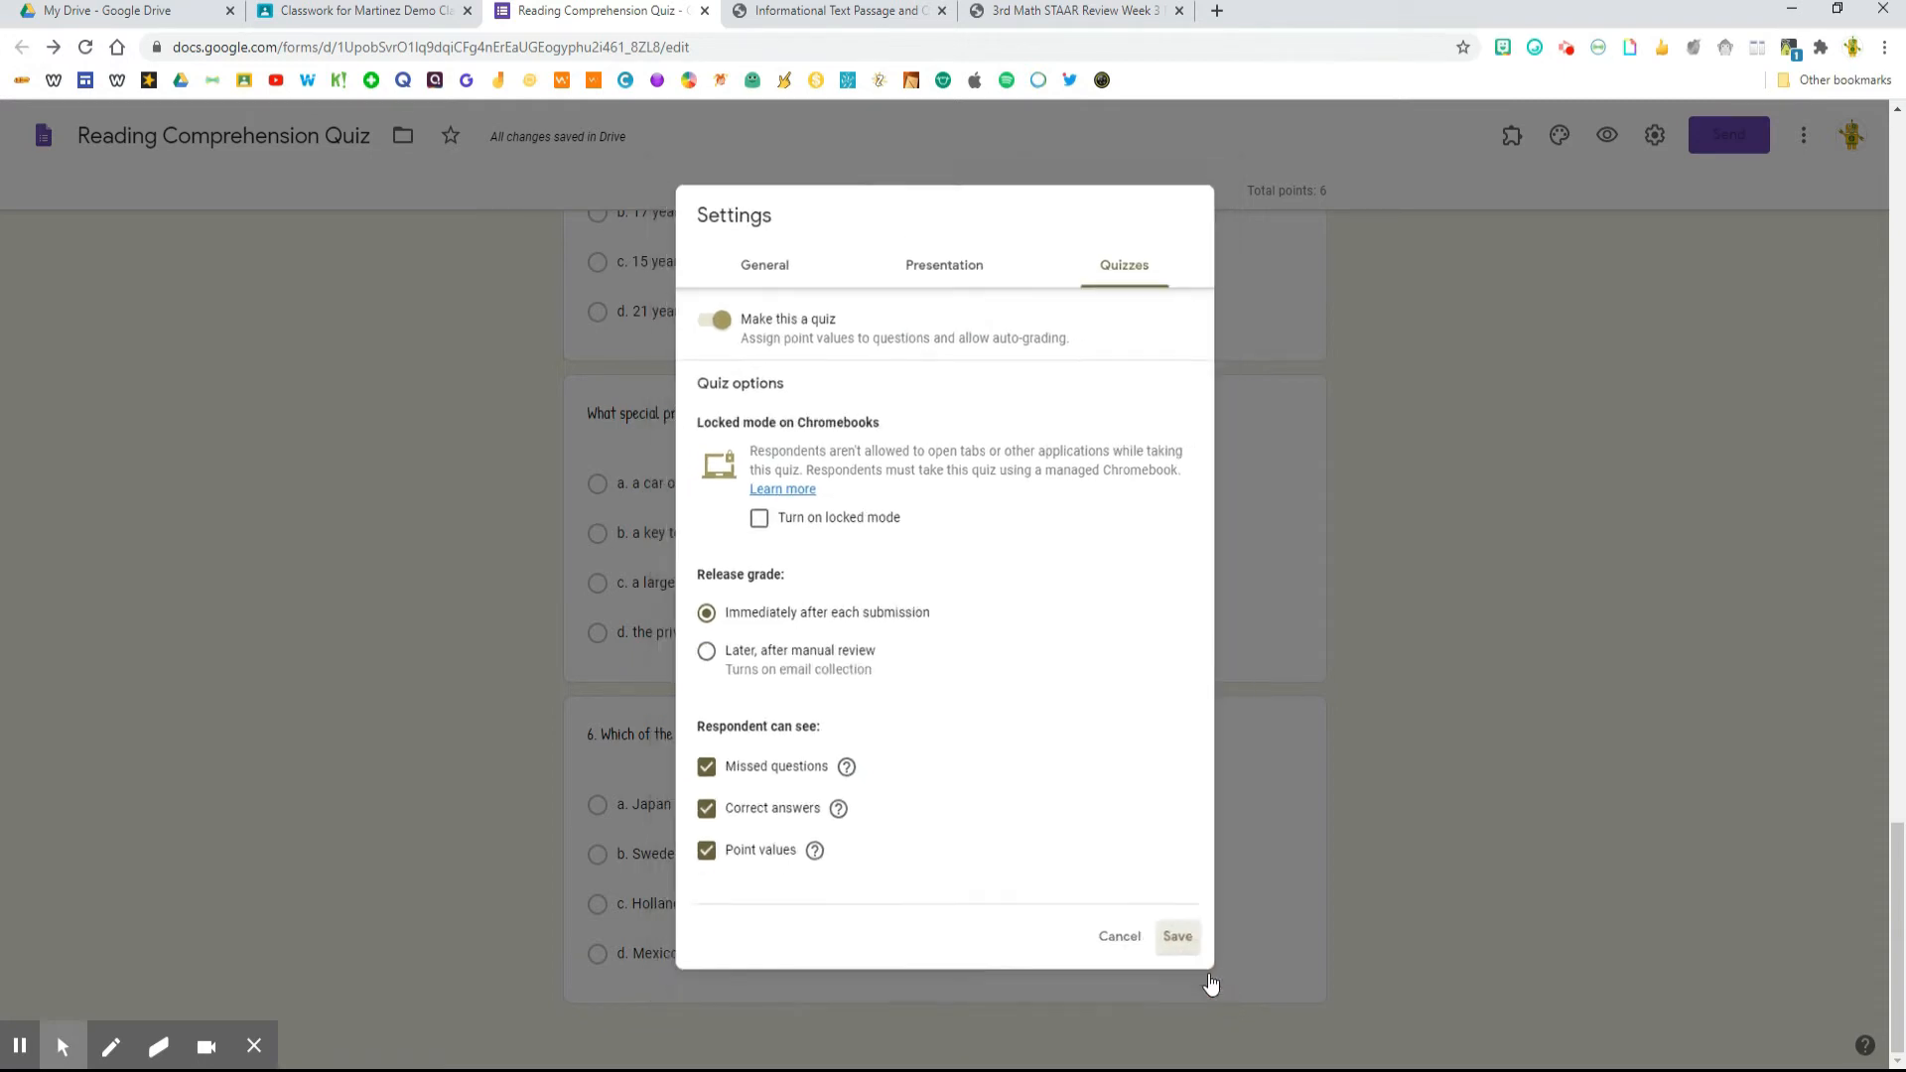
{"action": "left_click", "coordinate": [1198, 969]}
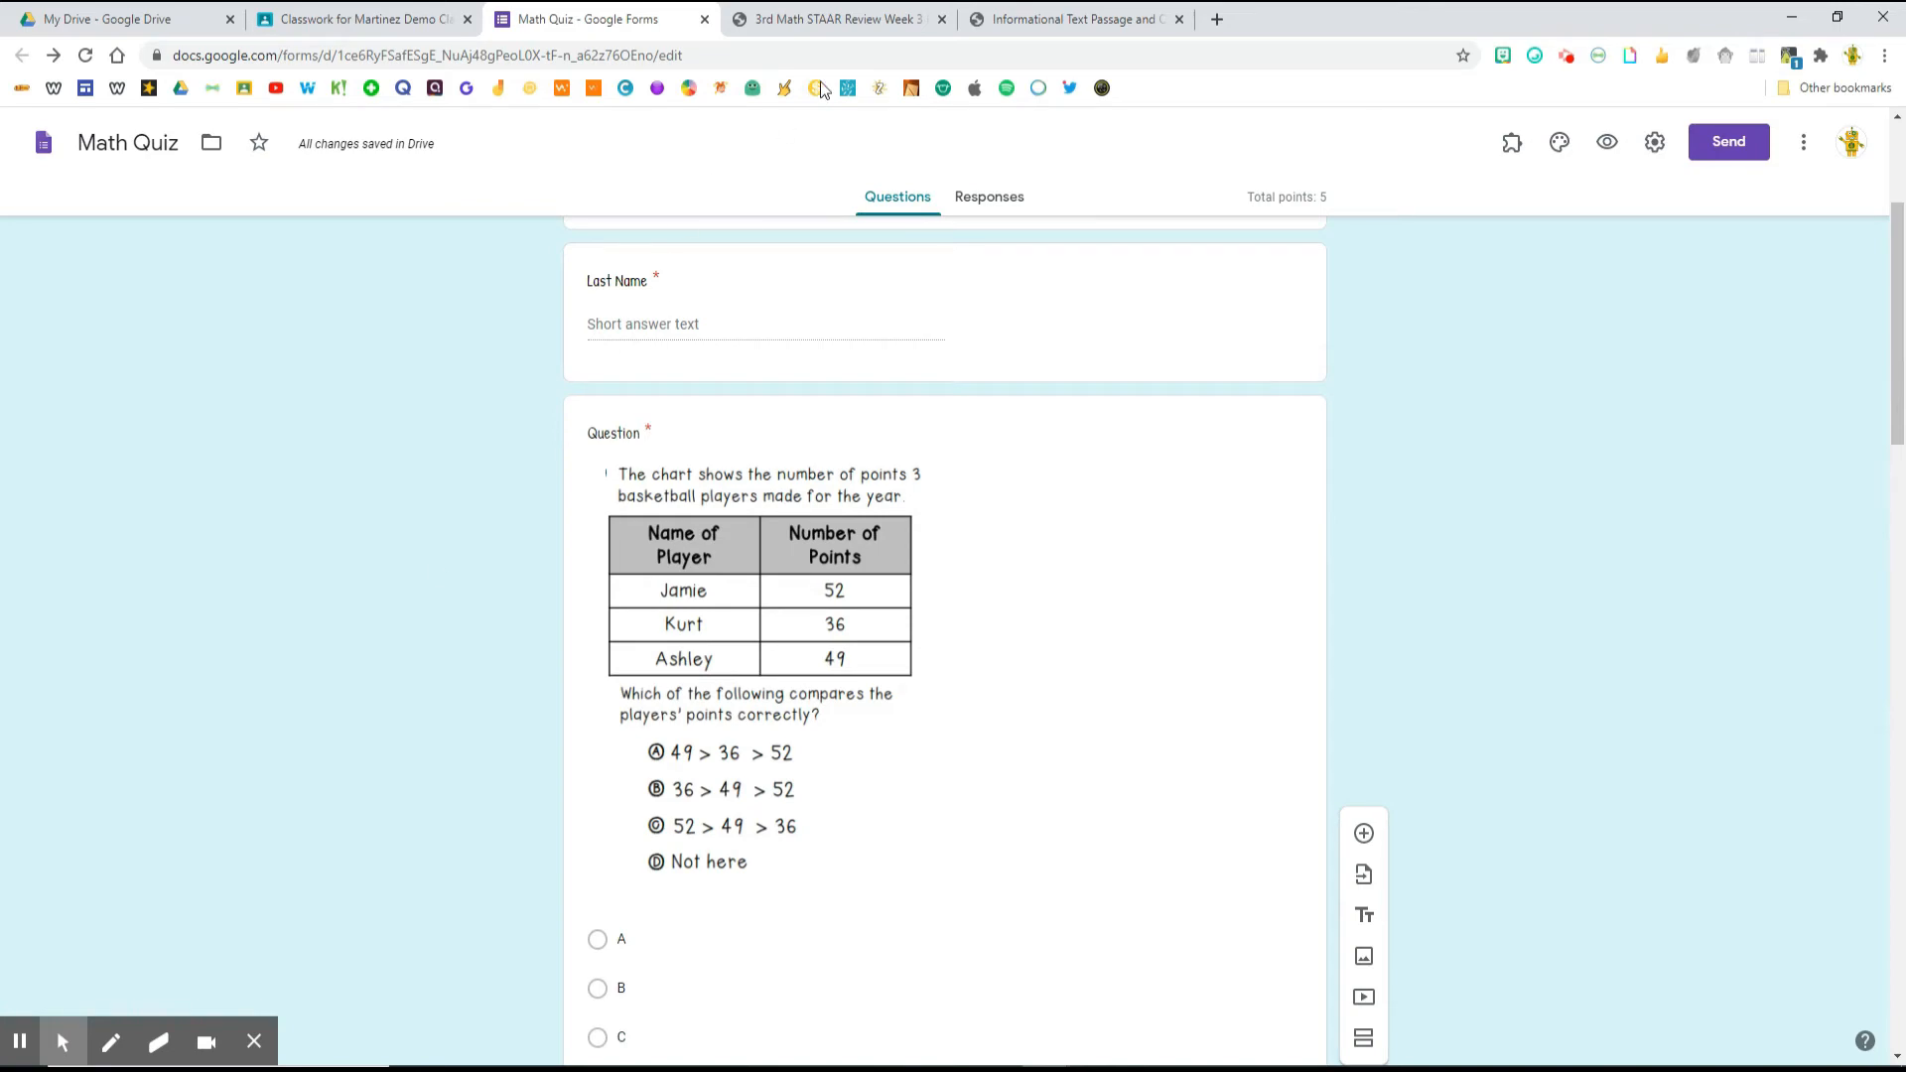
Examine the 3rd Math STAAR Review PDF and how its problems are used as image questions in the Math Quiz form
{"action": "left_click", "coordinate": [818, 22]}
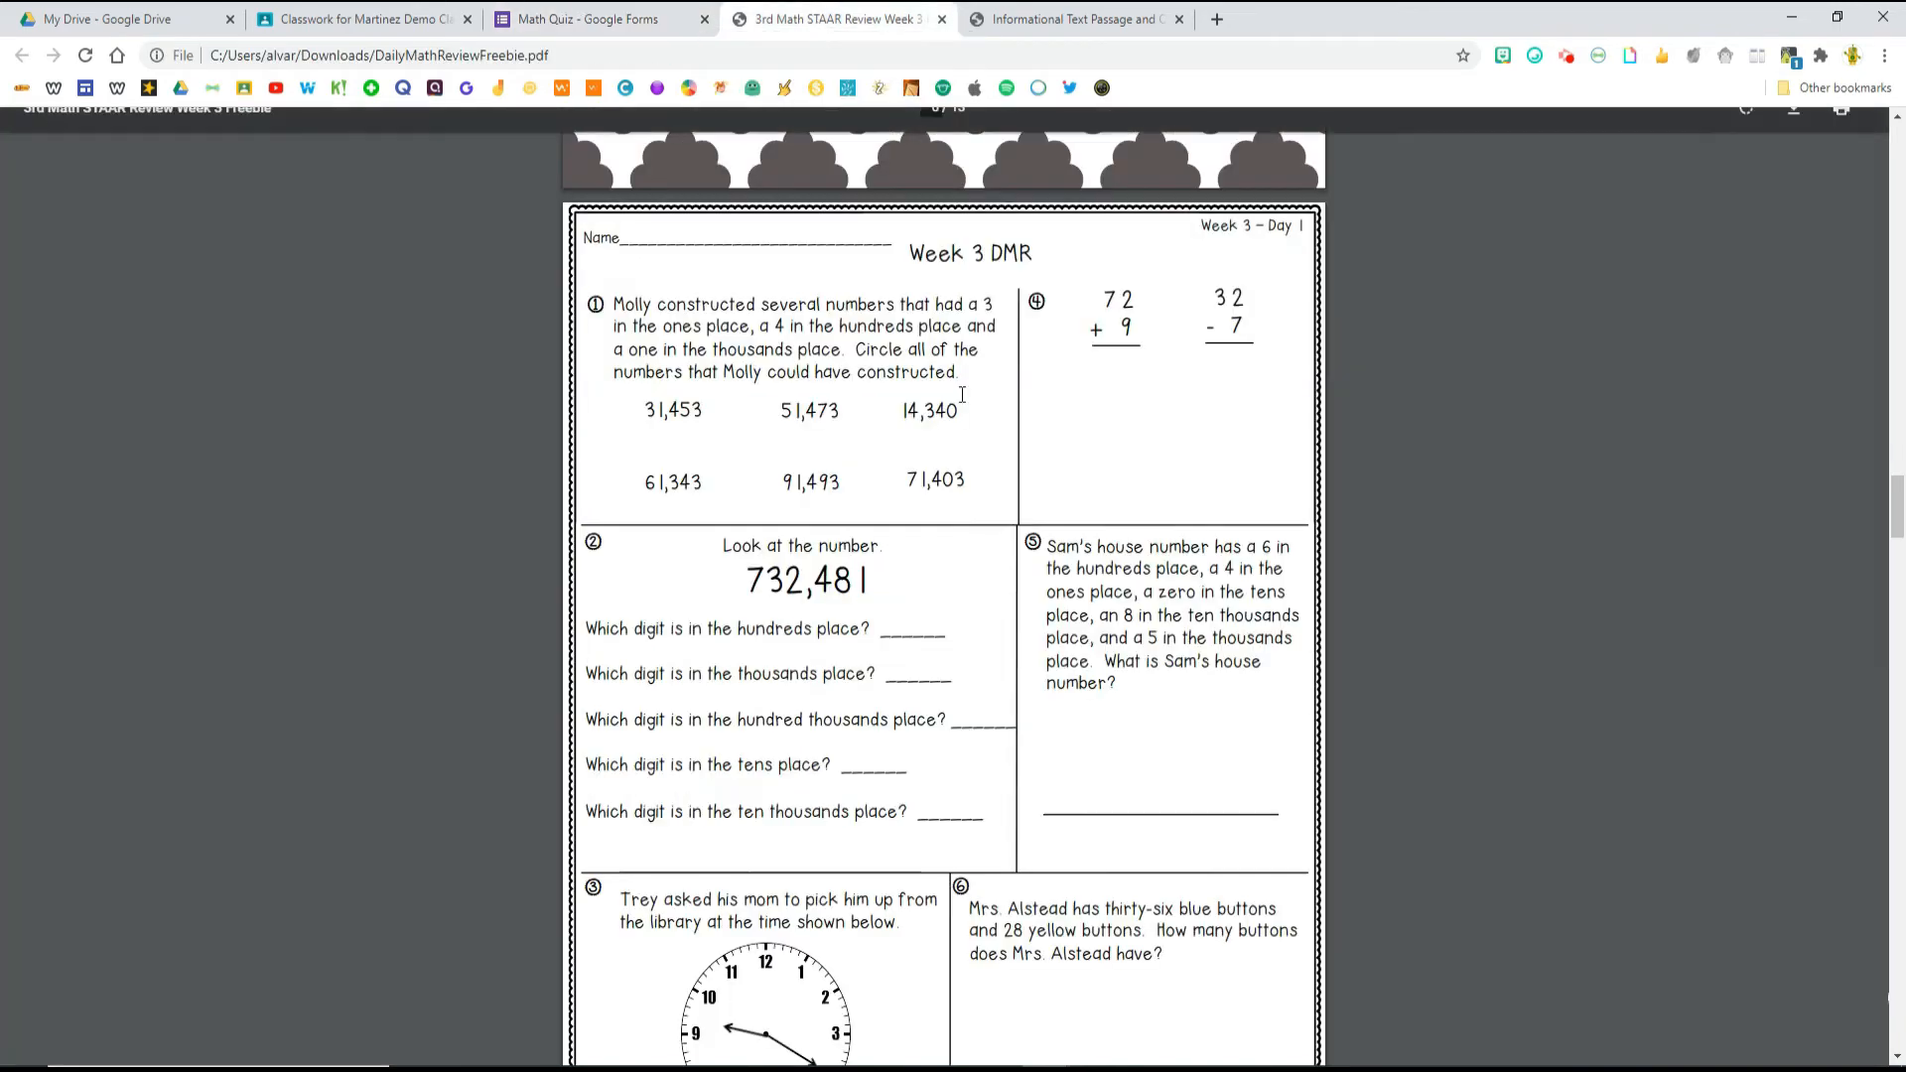
{"action": "scroll", "coordinate": [959, 762], "scroll_direction": "down", "scroll_amount": 3}
{"action": "scroll", "coordinate": [959, 762], "scroll_direction": "up", "scroll_amount": 1}
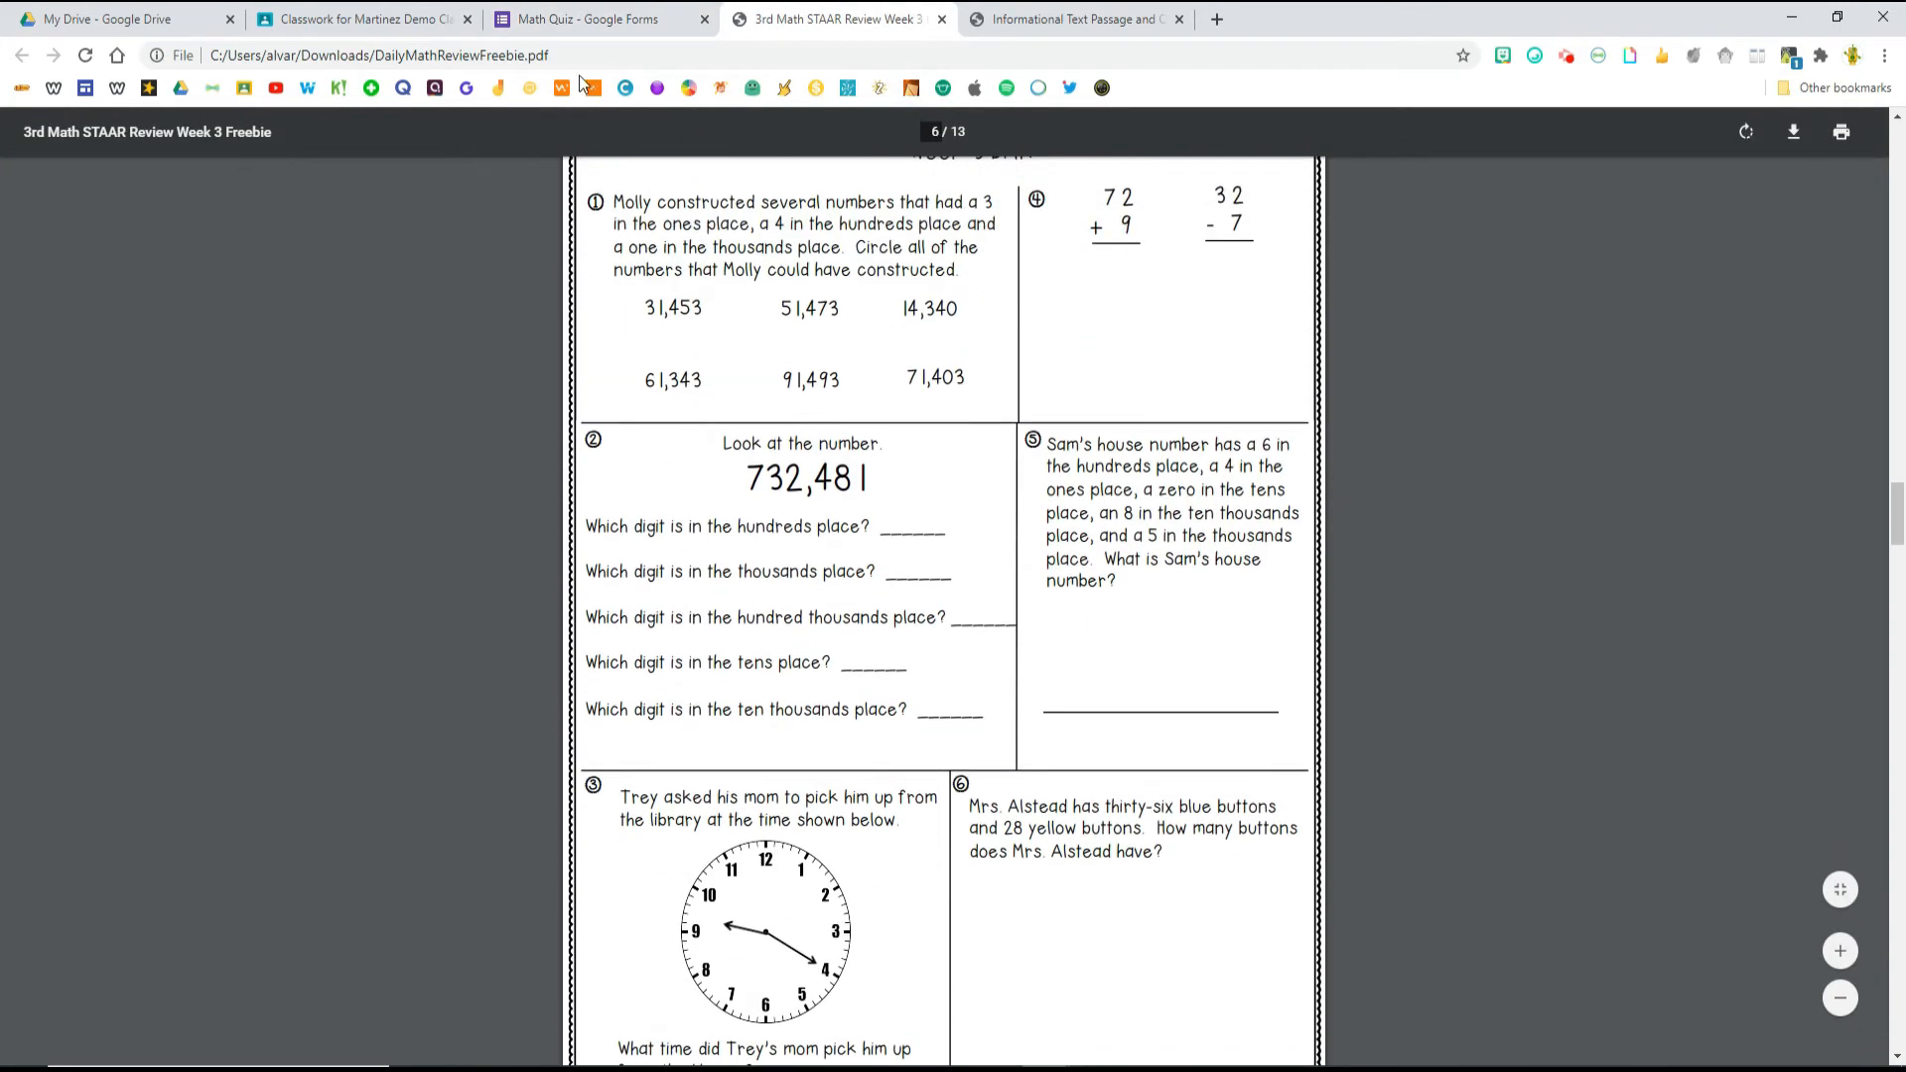
{"action": "left_click", "coordinate": [574, 26]}
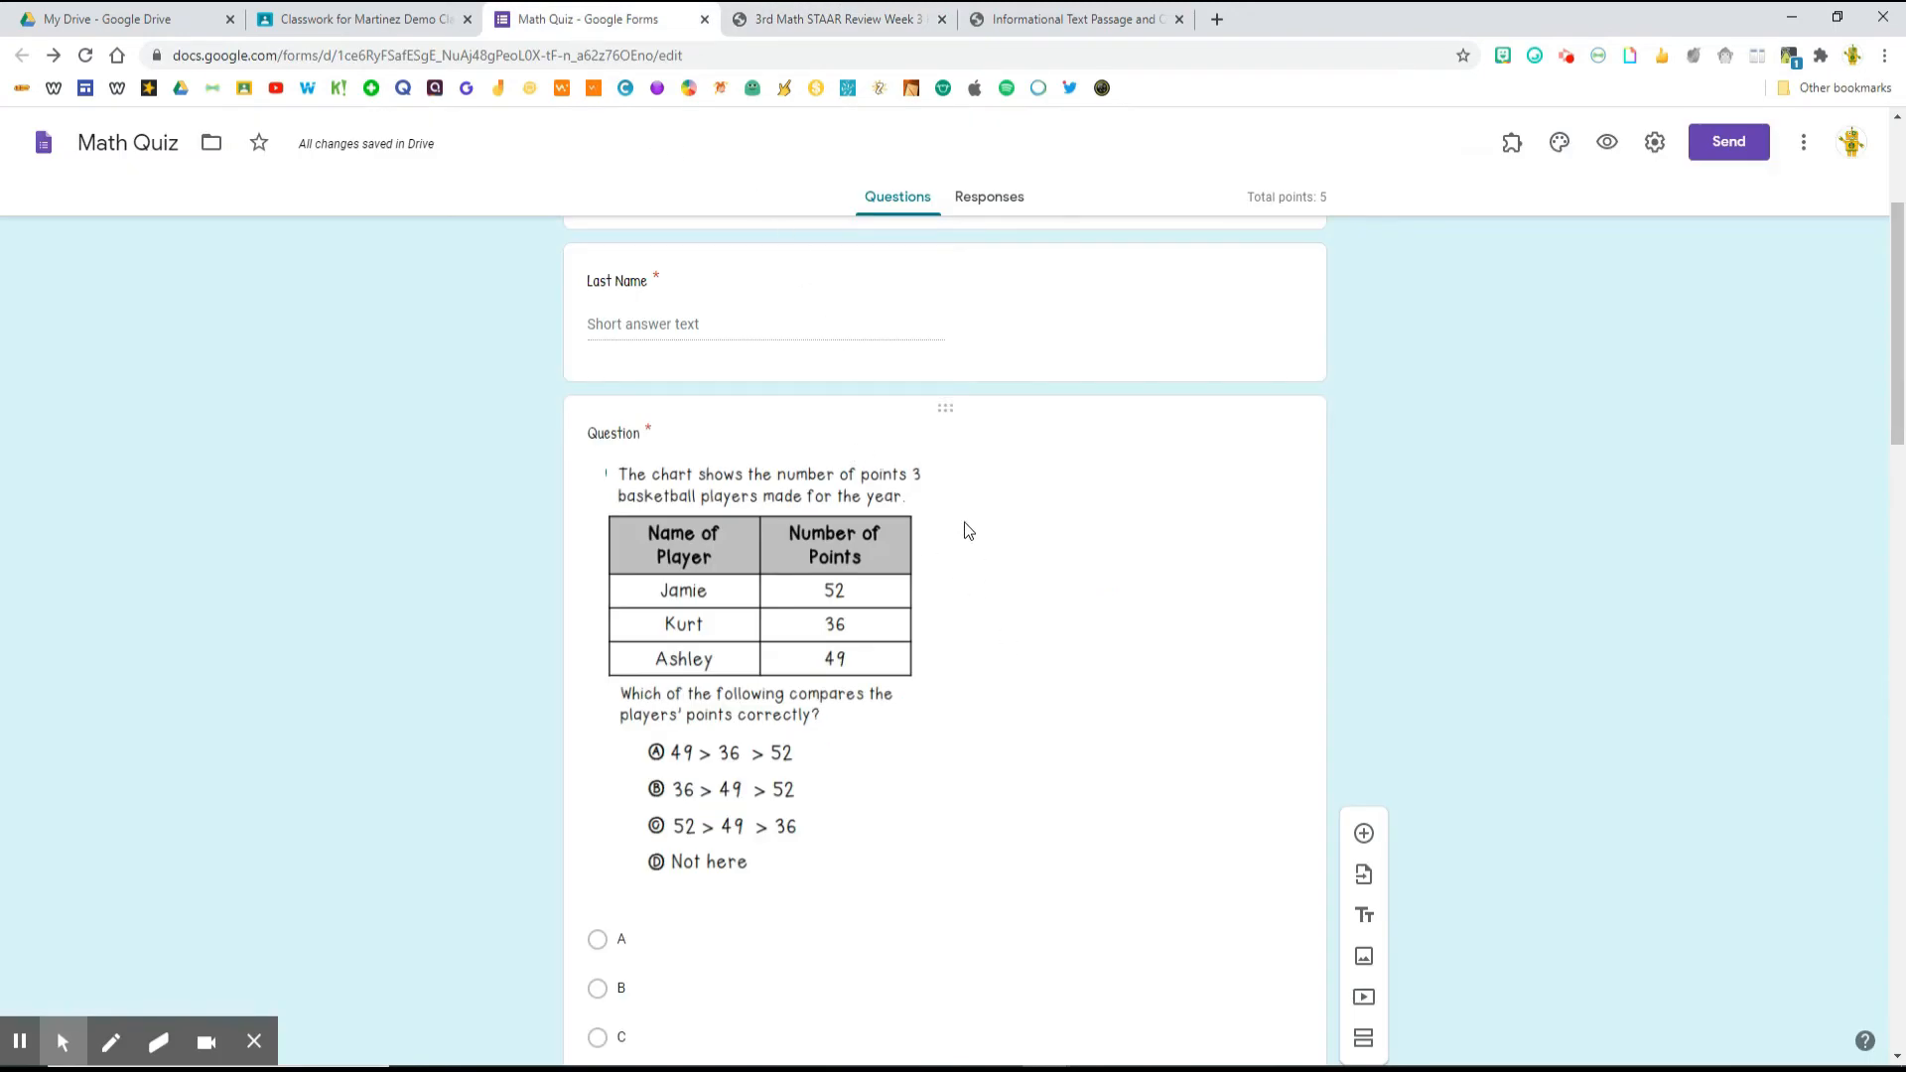
{"action": "scroll", "coordinate": [625, 758], "scroll_direction": "down", "scroll_amount": 1}
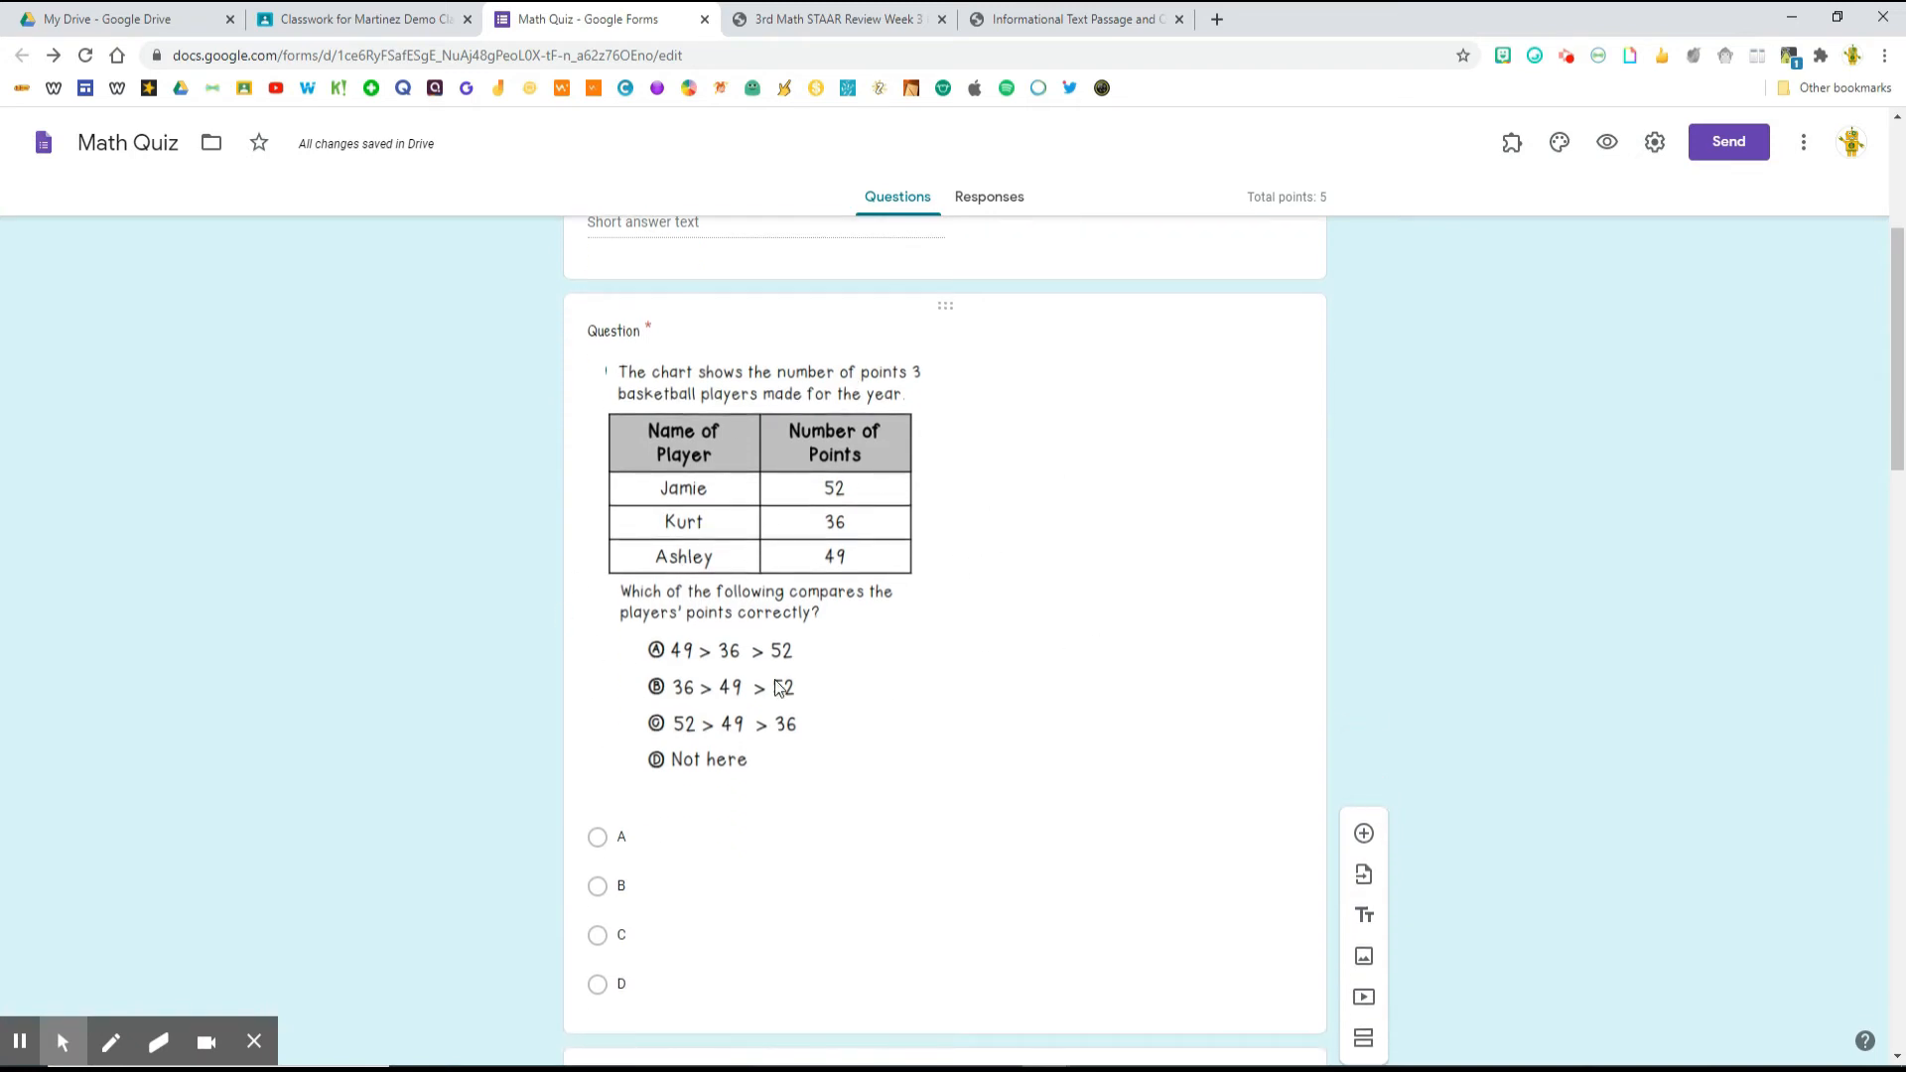
{"action": "scroll", "coordinate": [777, 747], "scroll_direction": "down", "scroll_amount": 1}
{"action": "scroll", "coordinate": [643, 806], "scroll_direction": "down", "scroll_amount": 1}
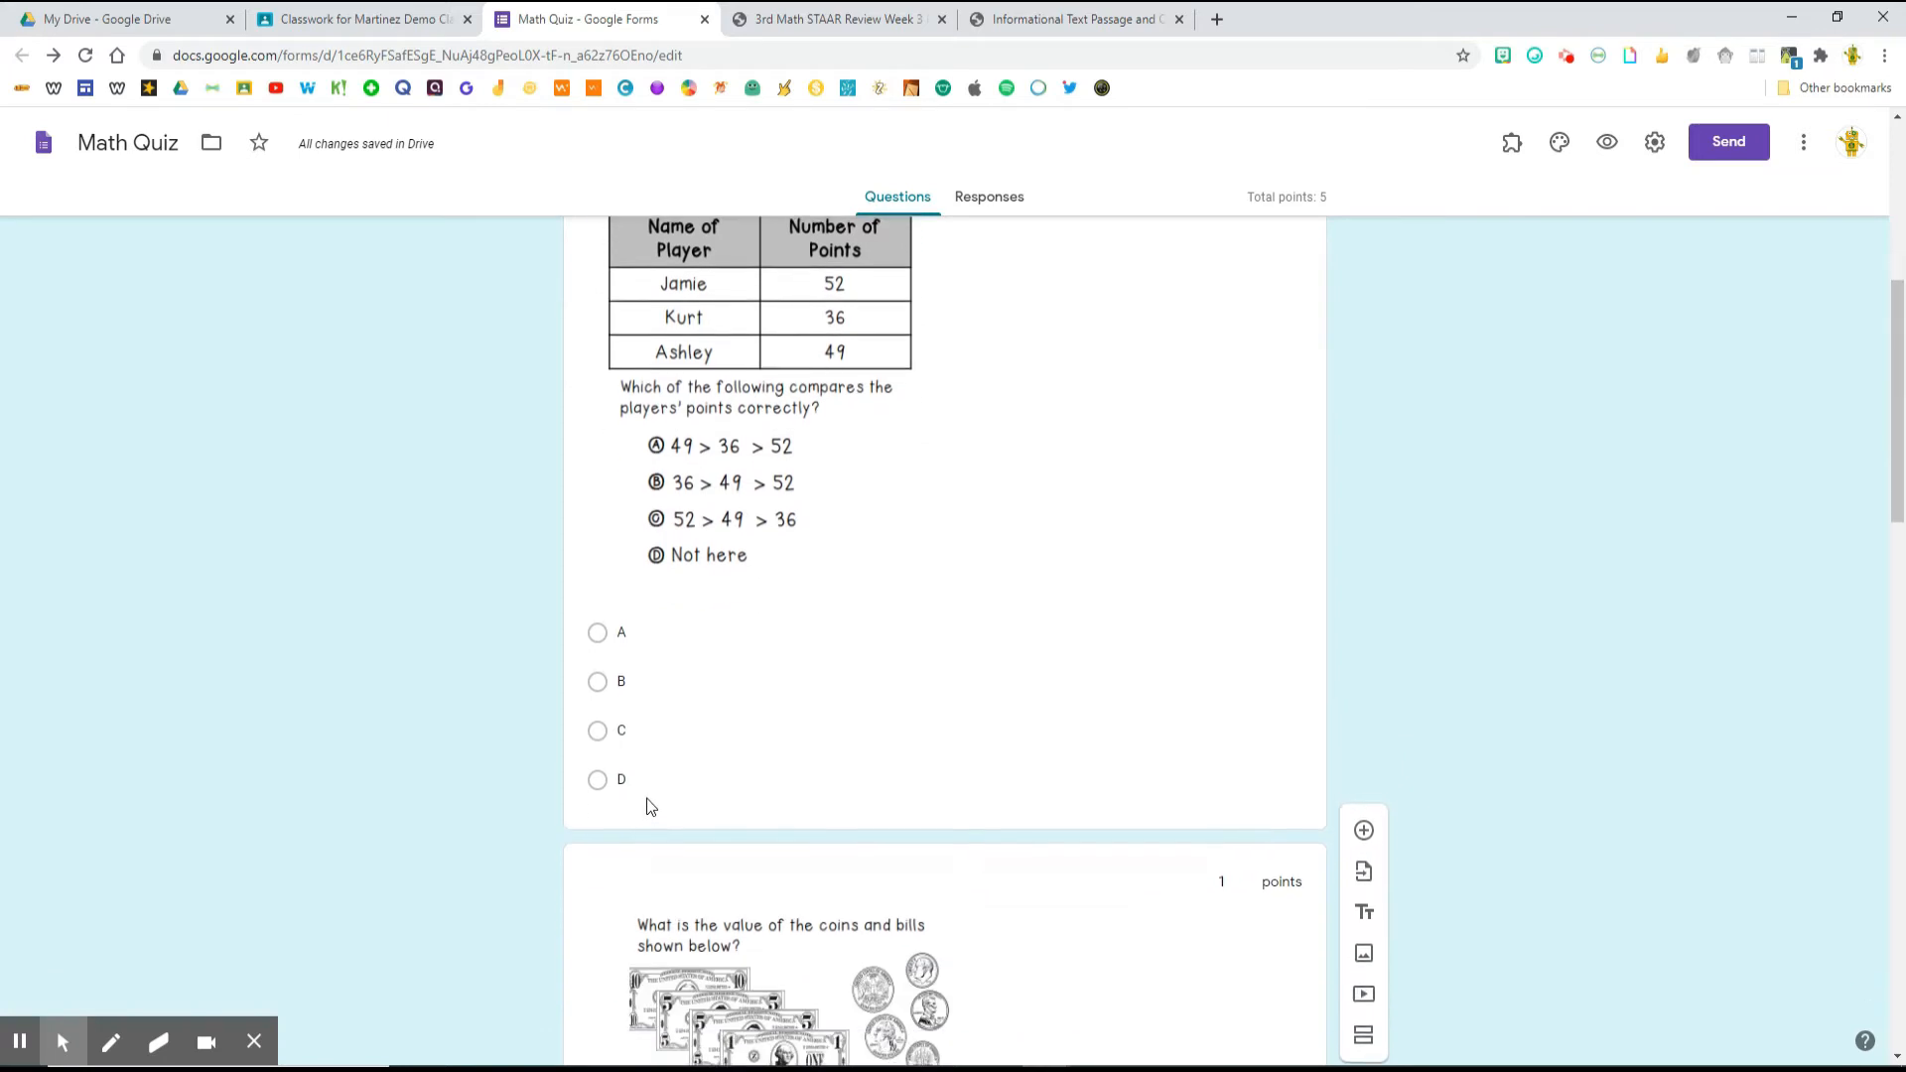
{"action": "scroll", "coordinate": [645, 806], "scroll_direction": "down", "scroll_amount": 1}
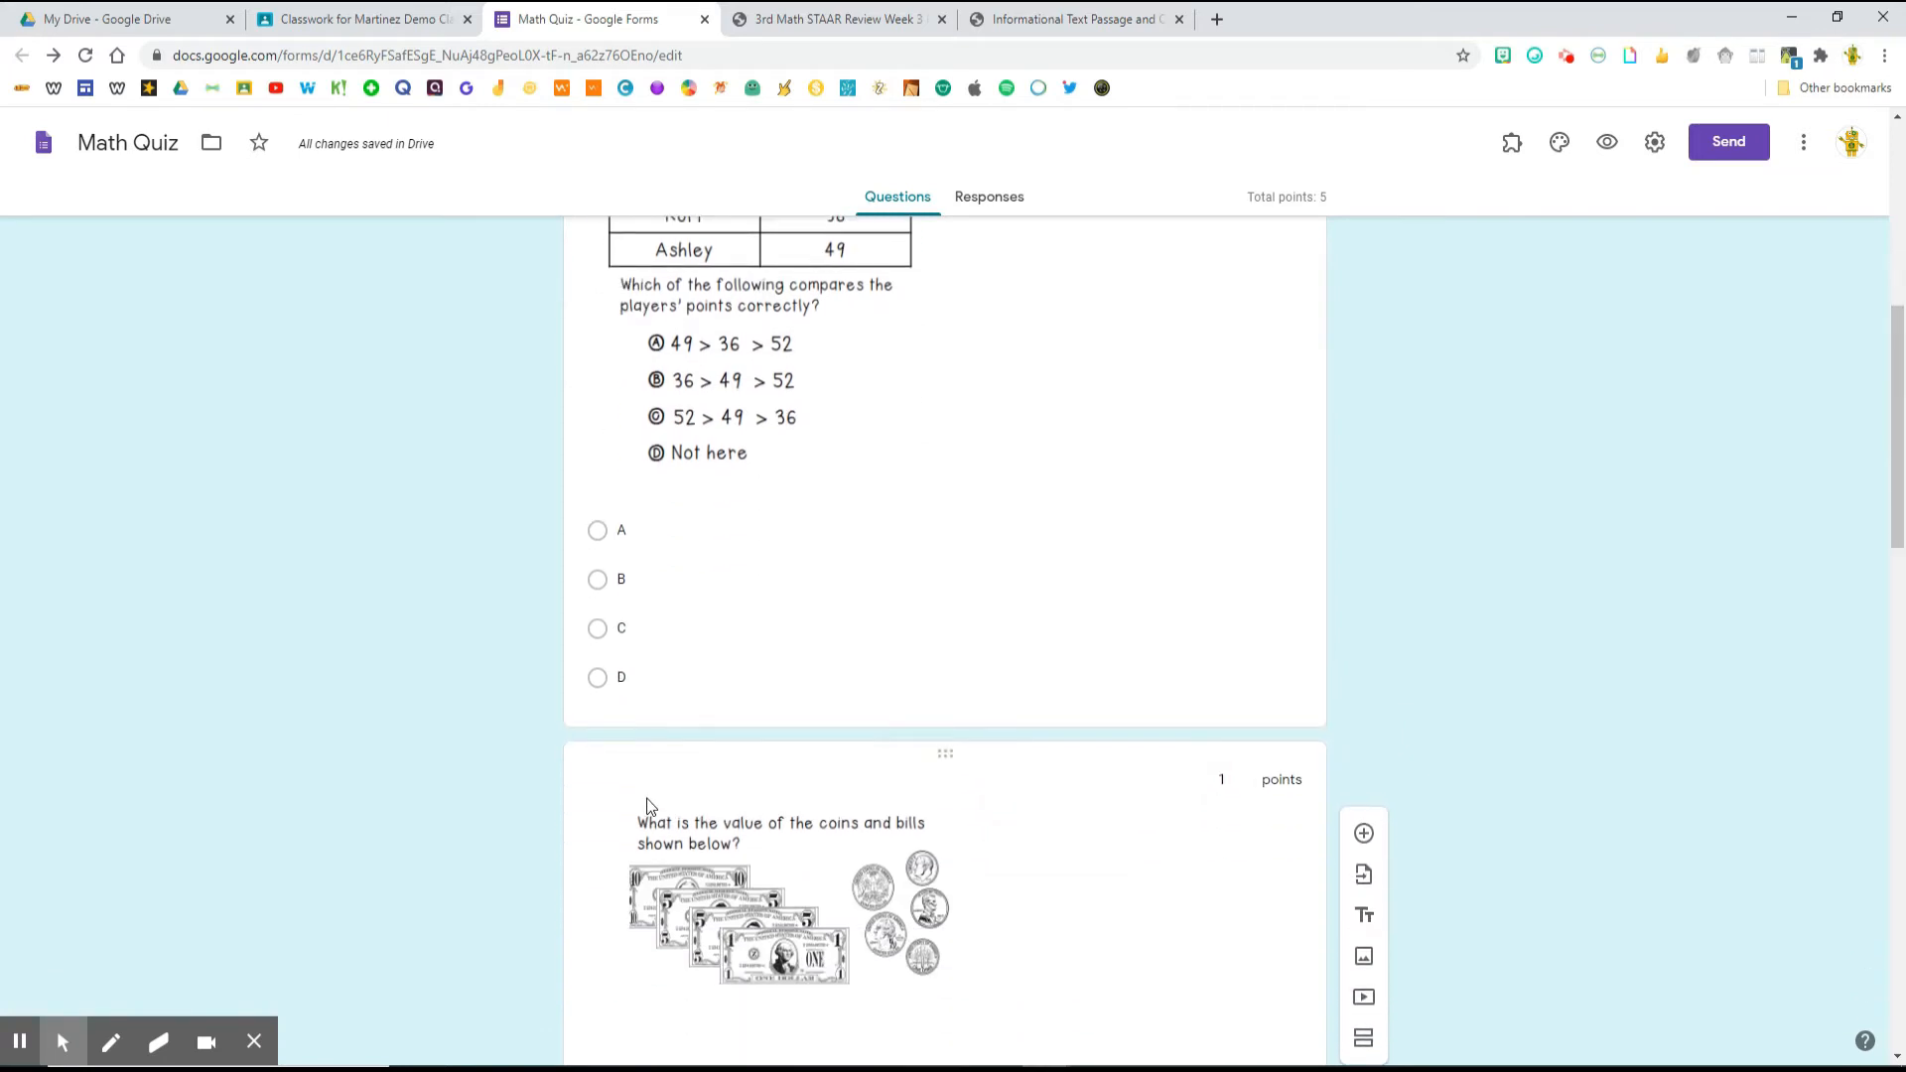
{"action": "scroll", "coordinate": [647, 806], "scroll_direction": "down", "scroll_amount": 4}
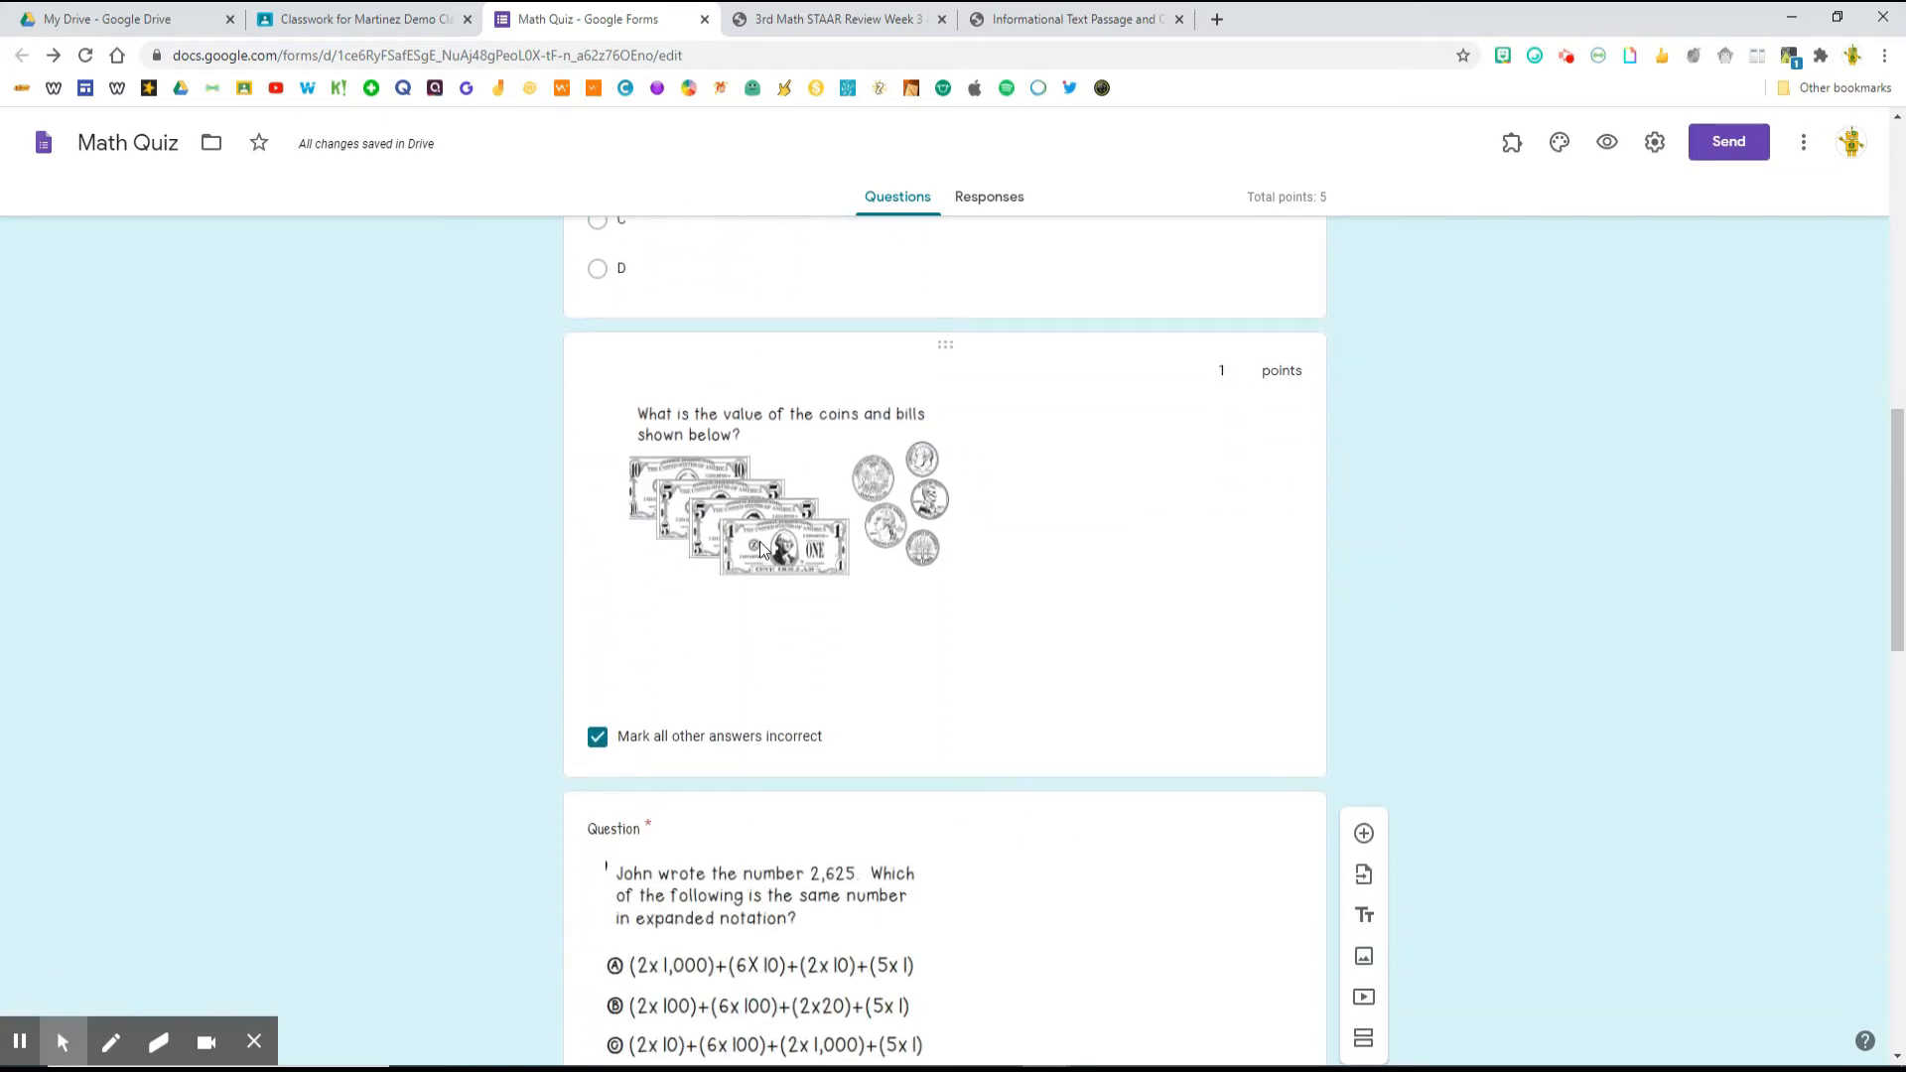
Add $21.71 as a correct answer in the answer key of the coins and bills question
{"action": "left_click", "coordinate": [856, 561]}
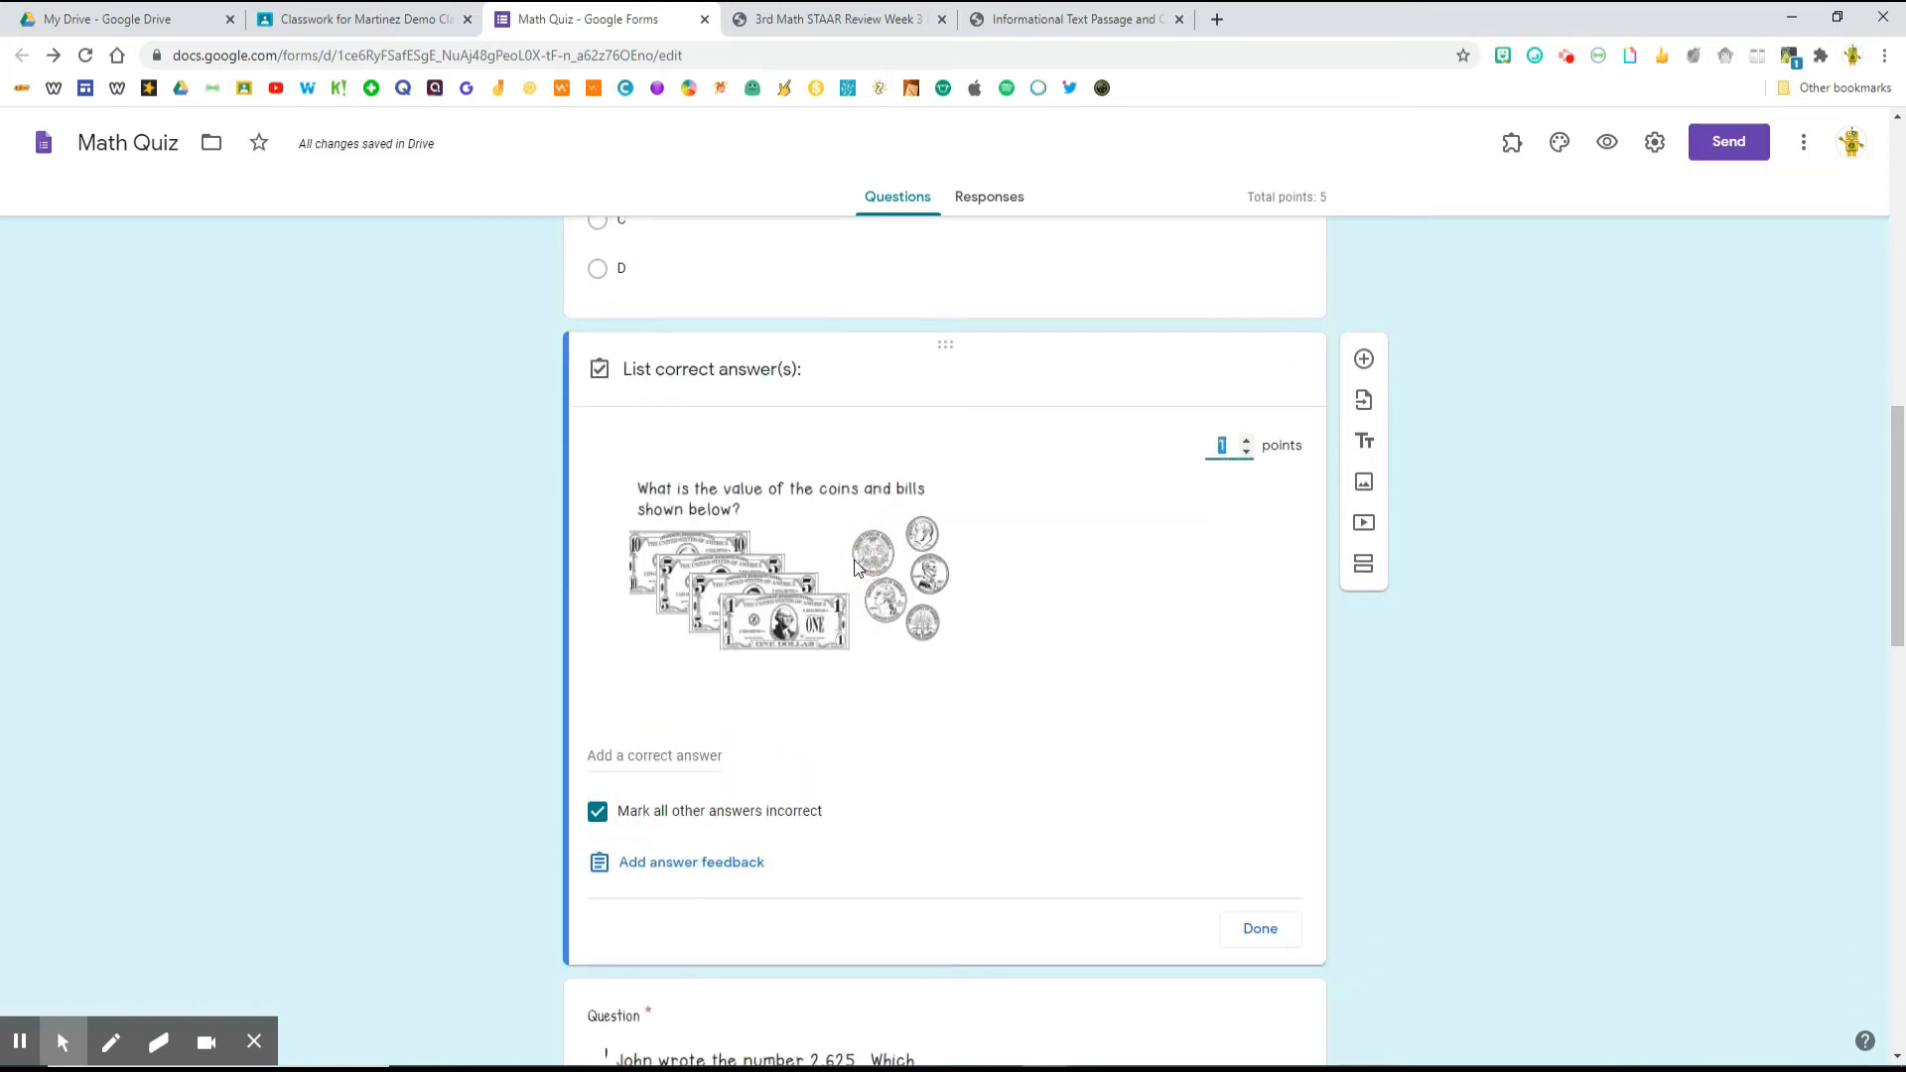
{"action": "left_click", "coordinate": [1235, 925]}
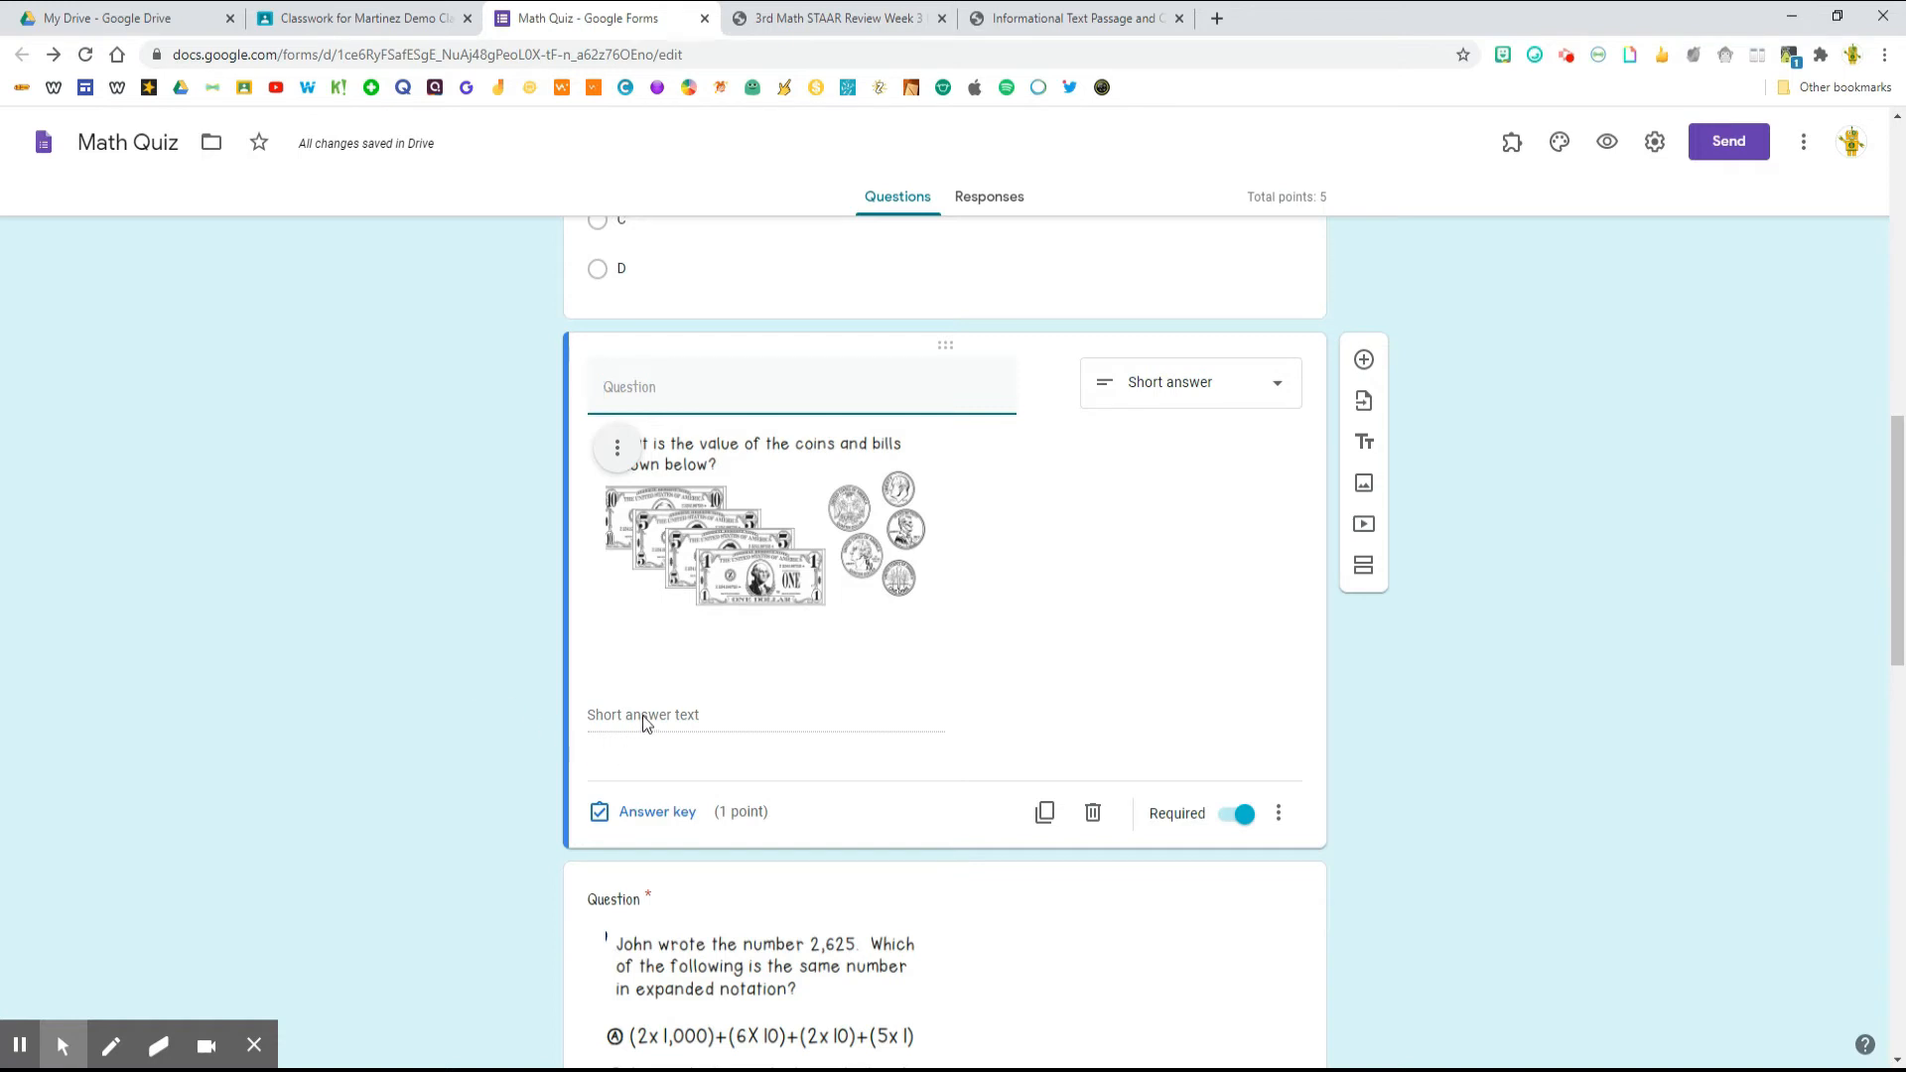
{"action": "left_click", "coordinate": [665, 823]}
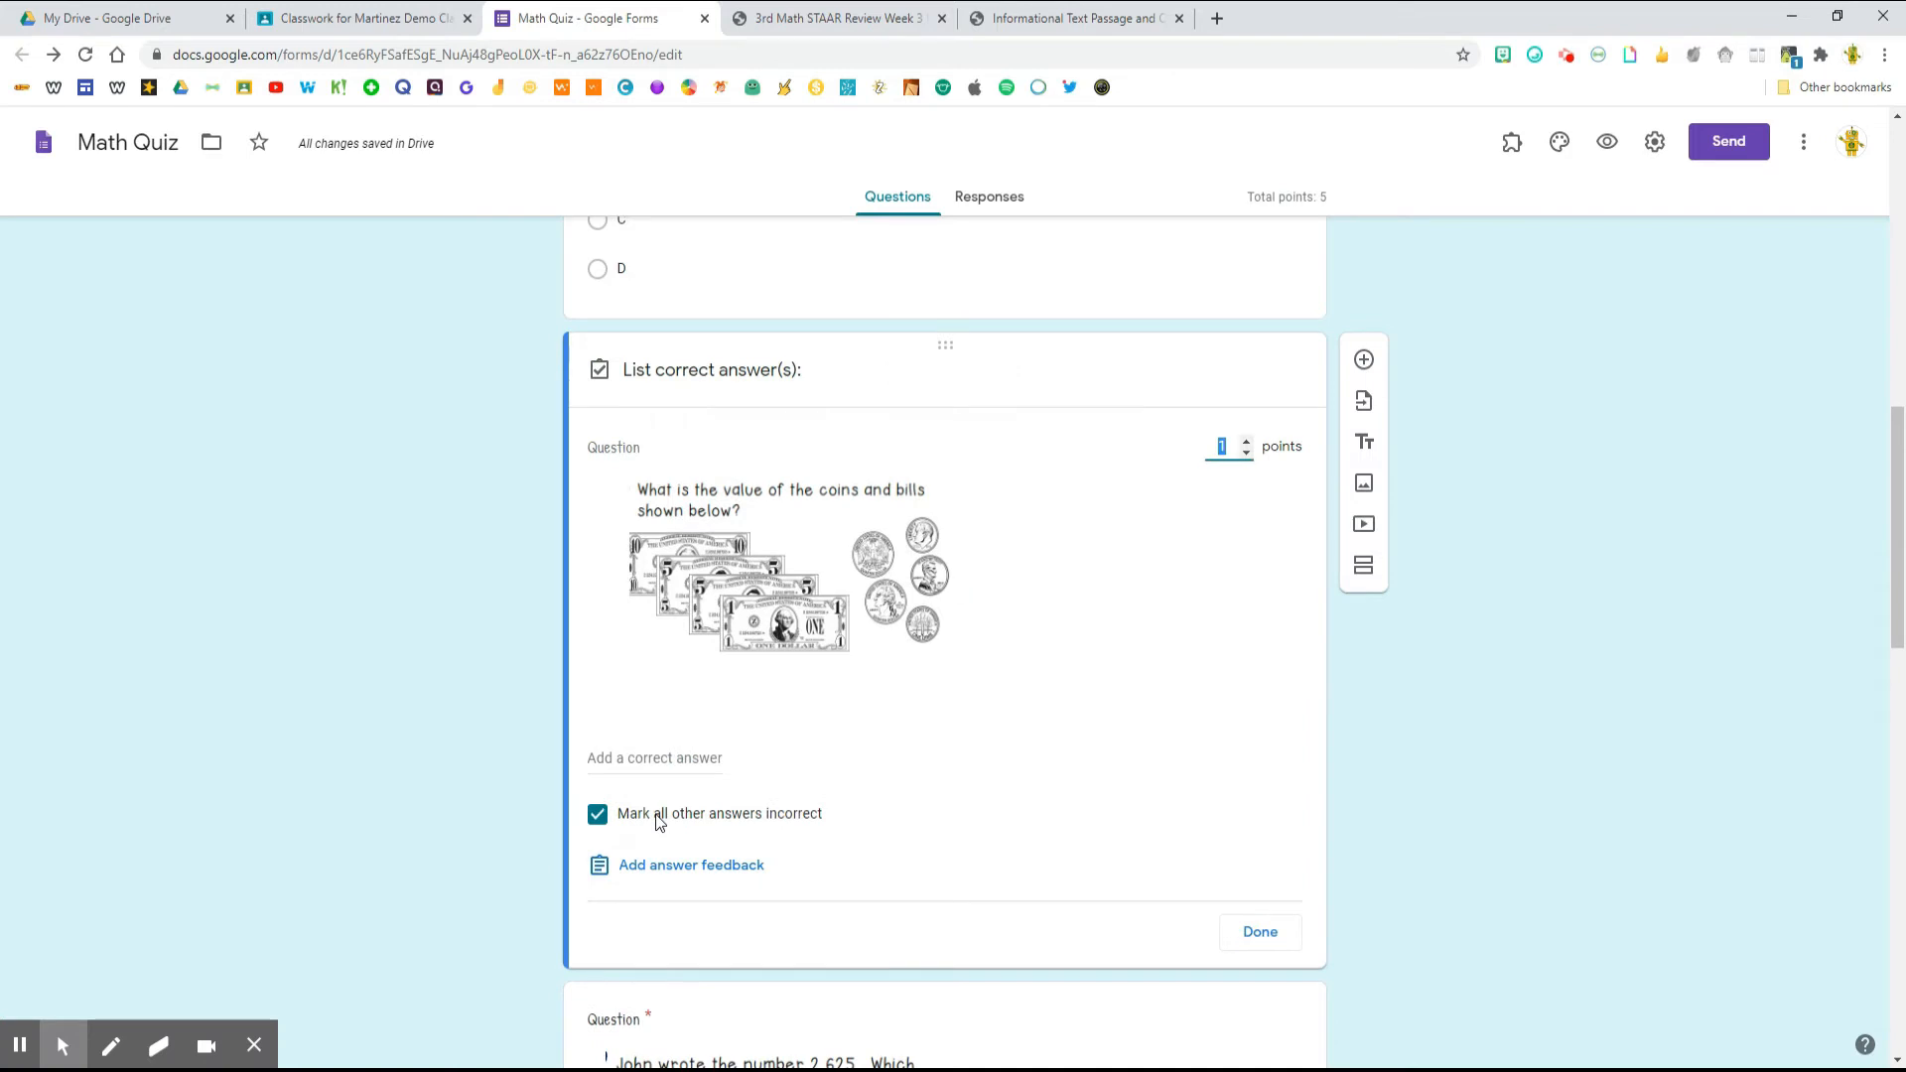
{"action": "left_click", "coordinate": [677, 756]}
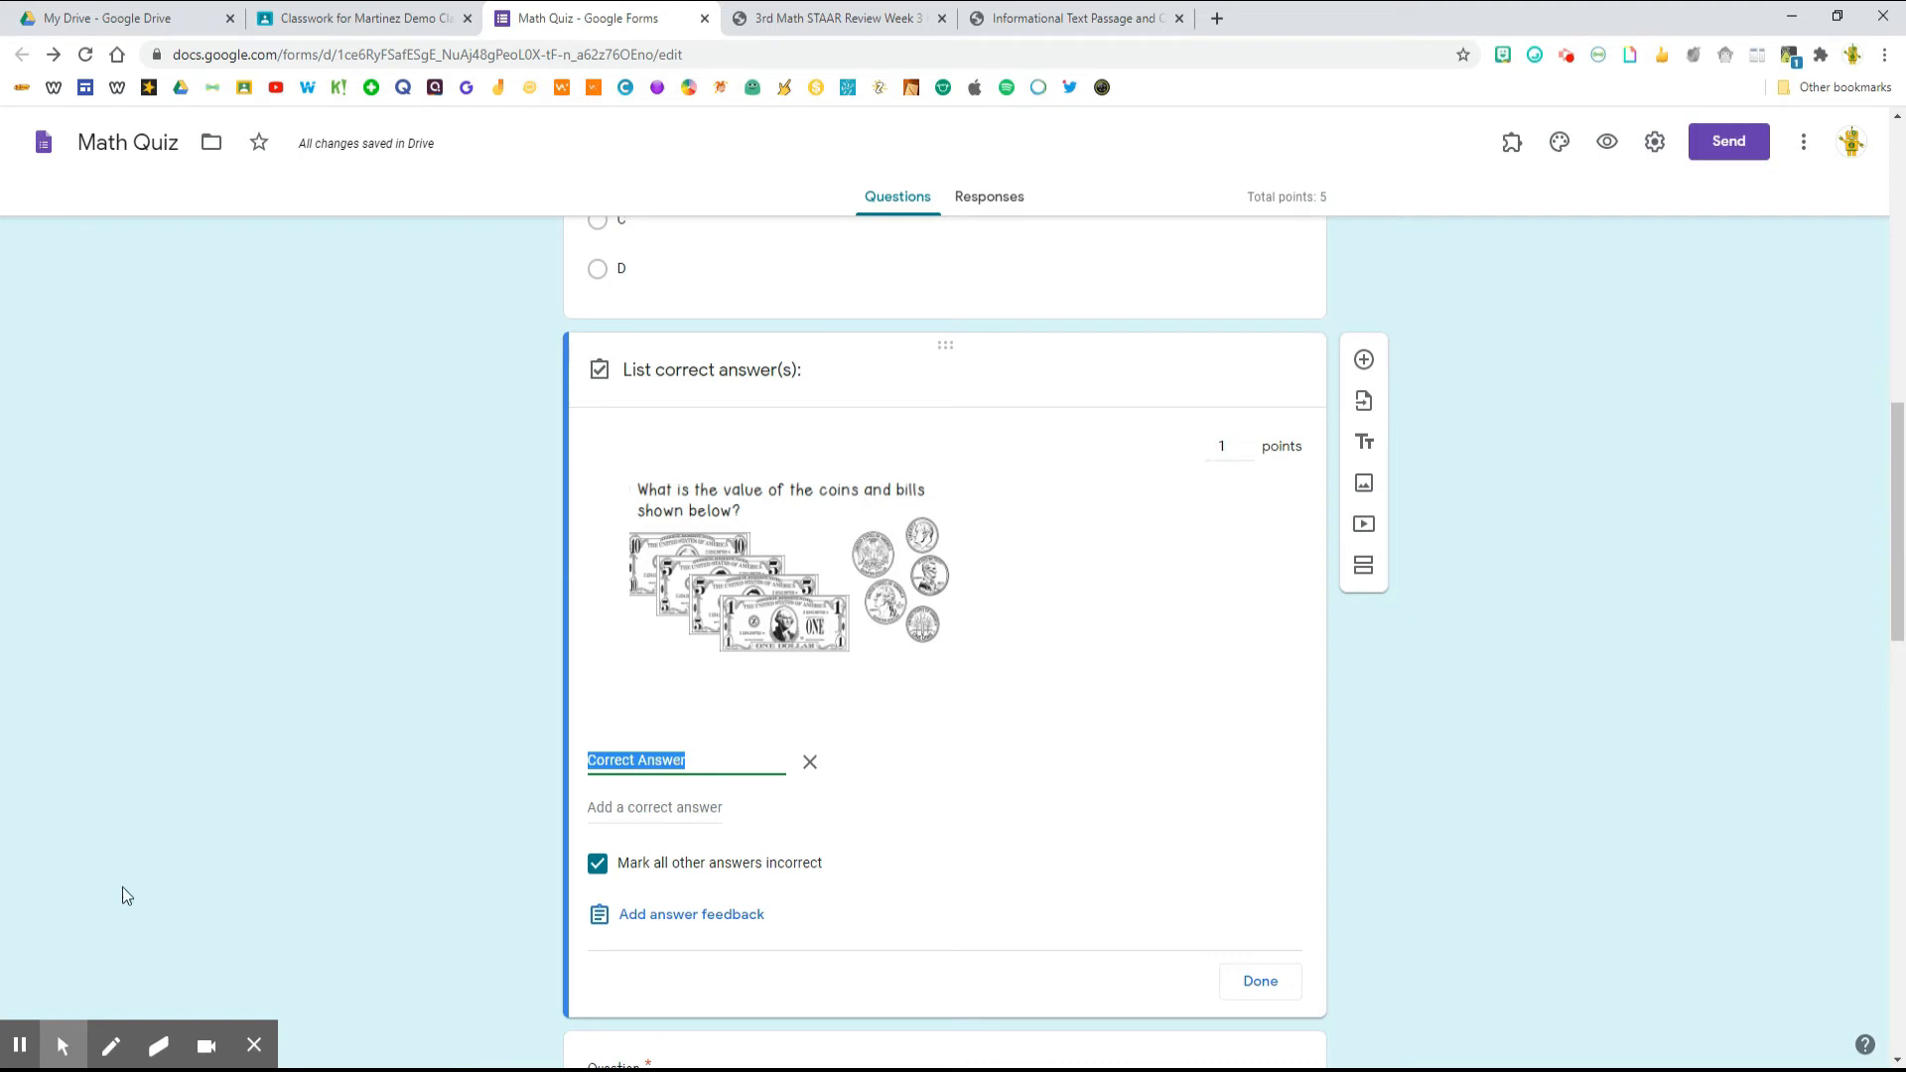
{"action": "left_click", "coordinate": [20, 1045]}
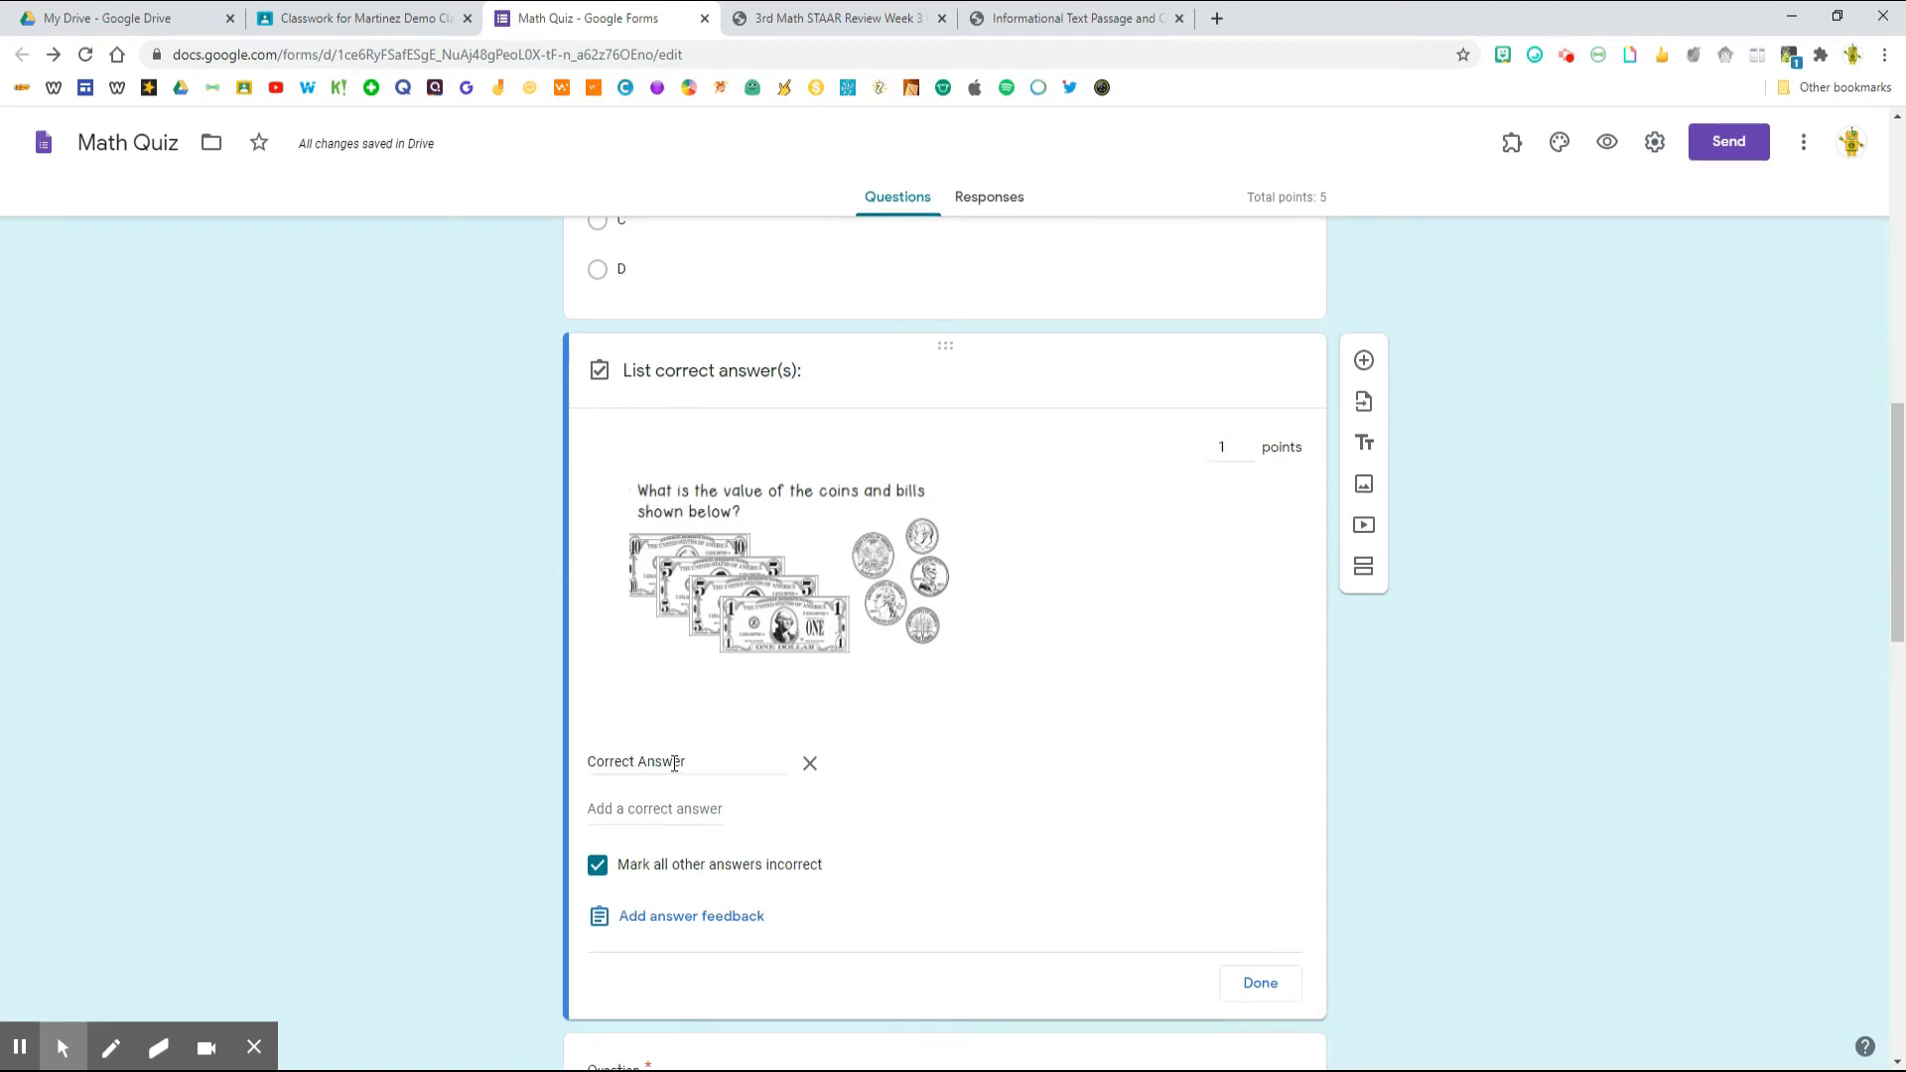
{"action": "triple_click", "coordinate": [675, 763]}
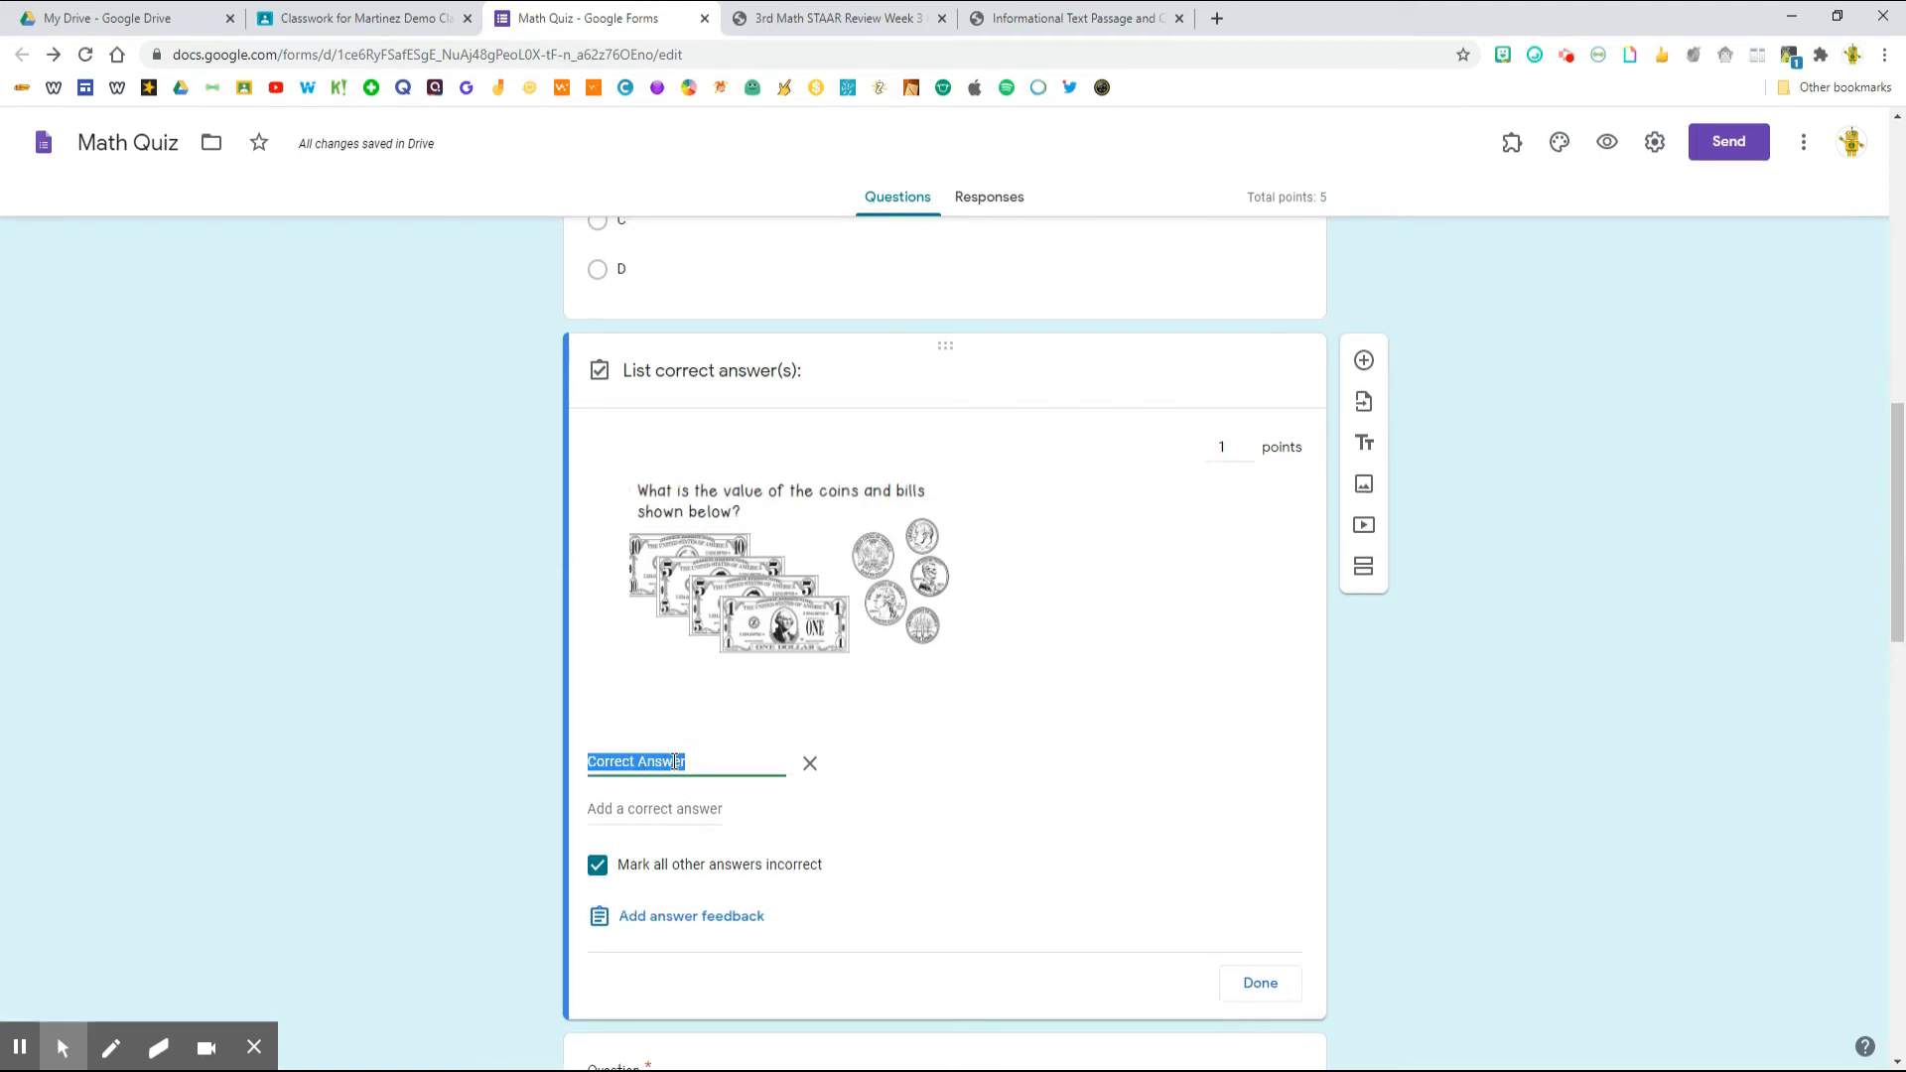
{"action": "type", "text": "$"}
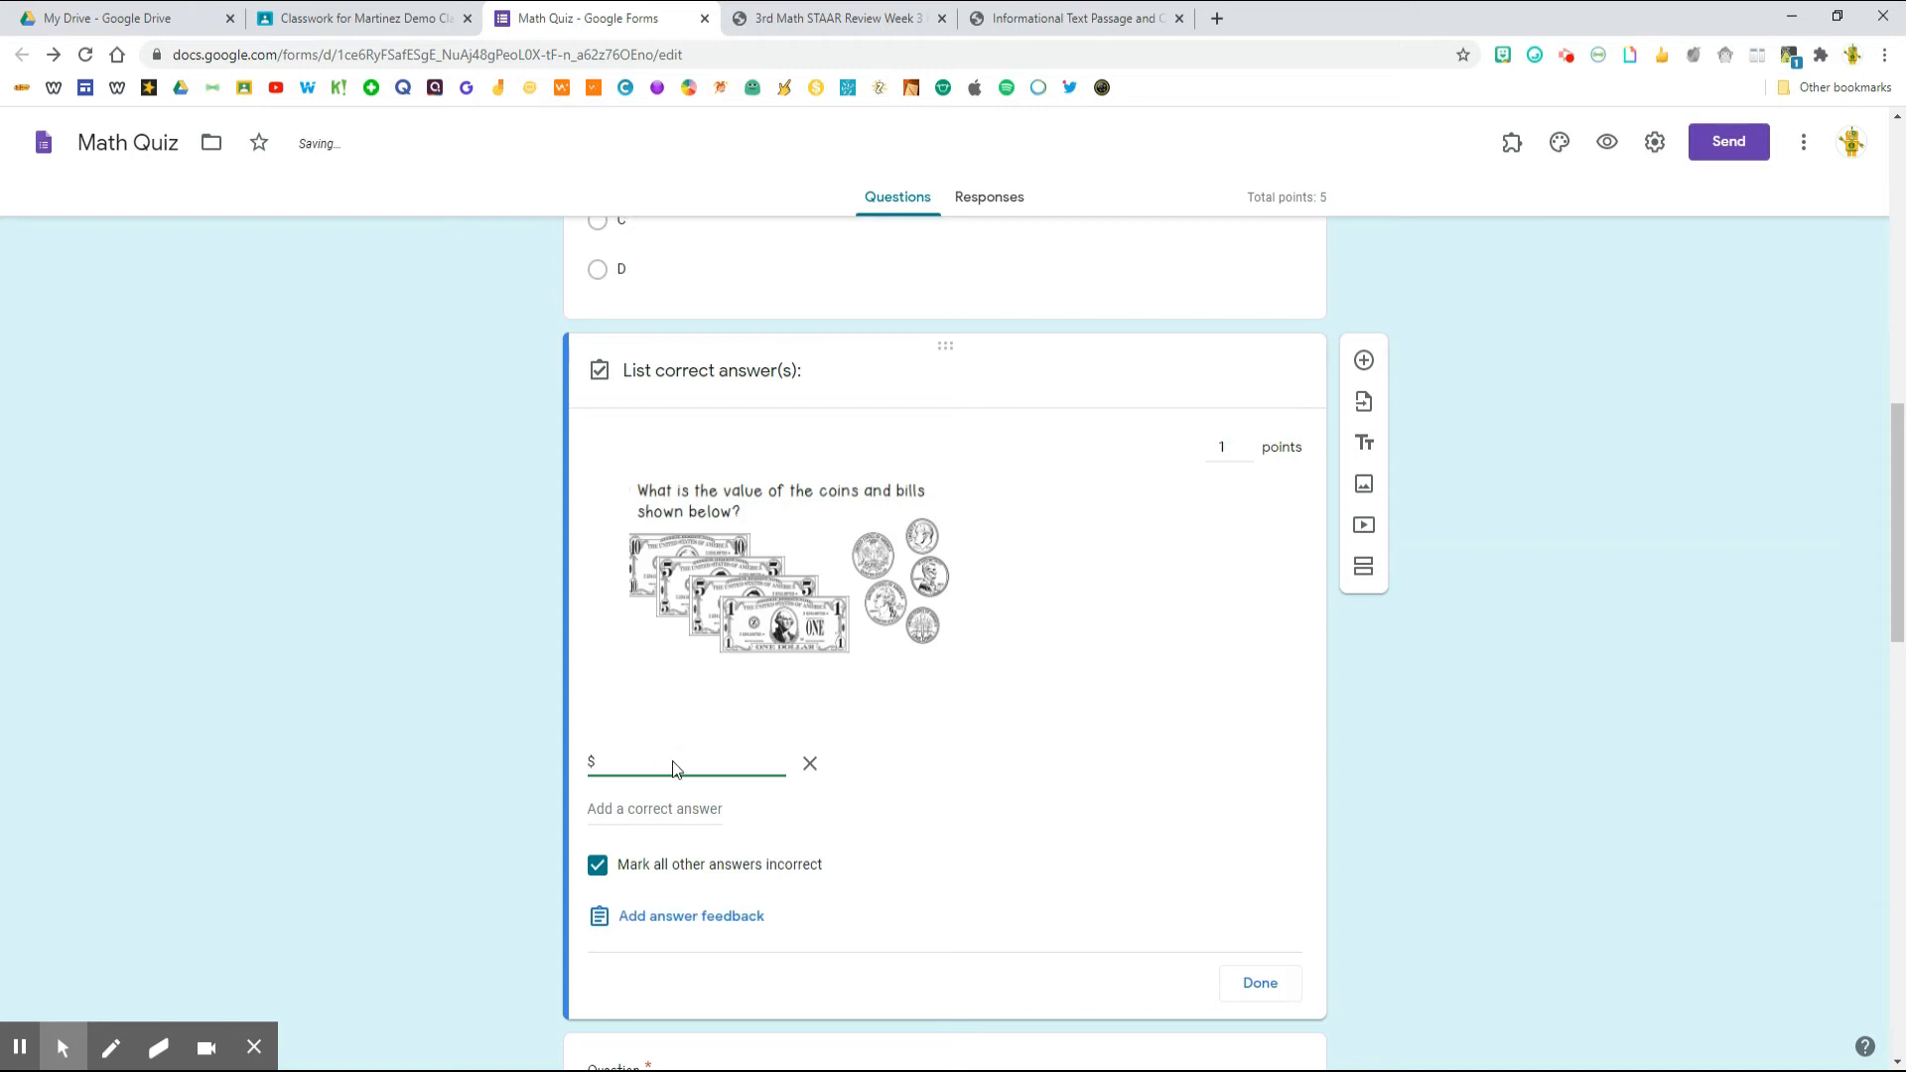
{"action": "type", "text": "21.71"}
Add 21.71 as a second accepted answer for the coins and bills question and finish its answer key
{"action": "left_click", "coordinate": [682, 809]}
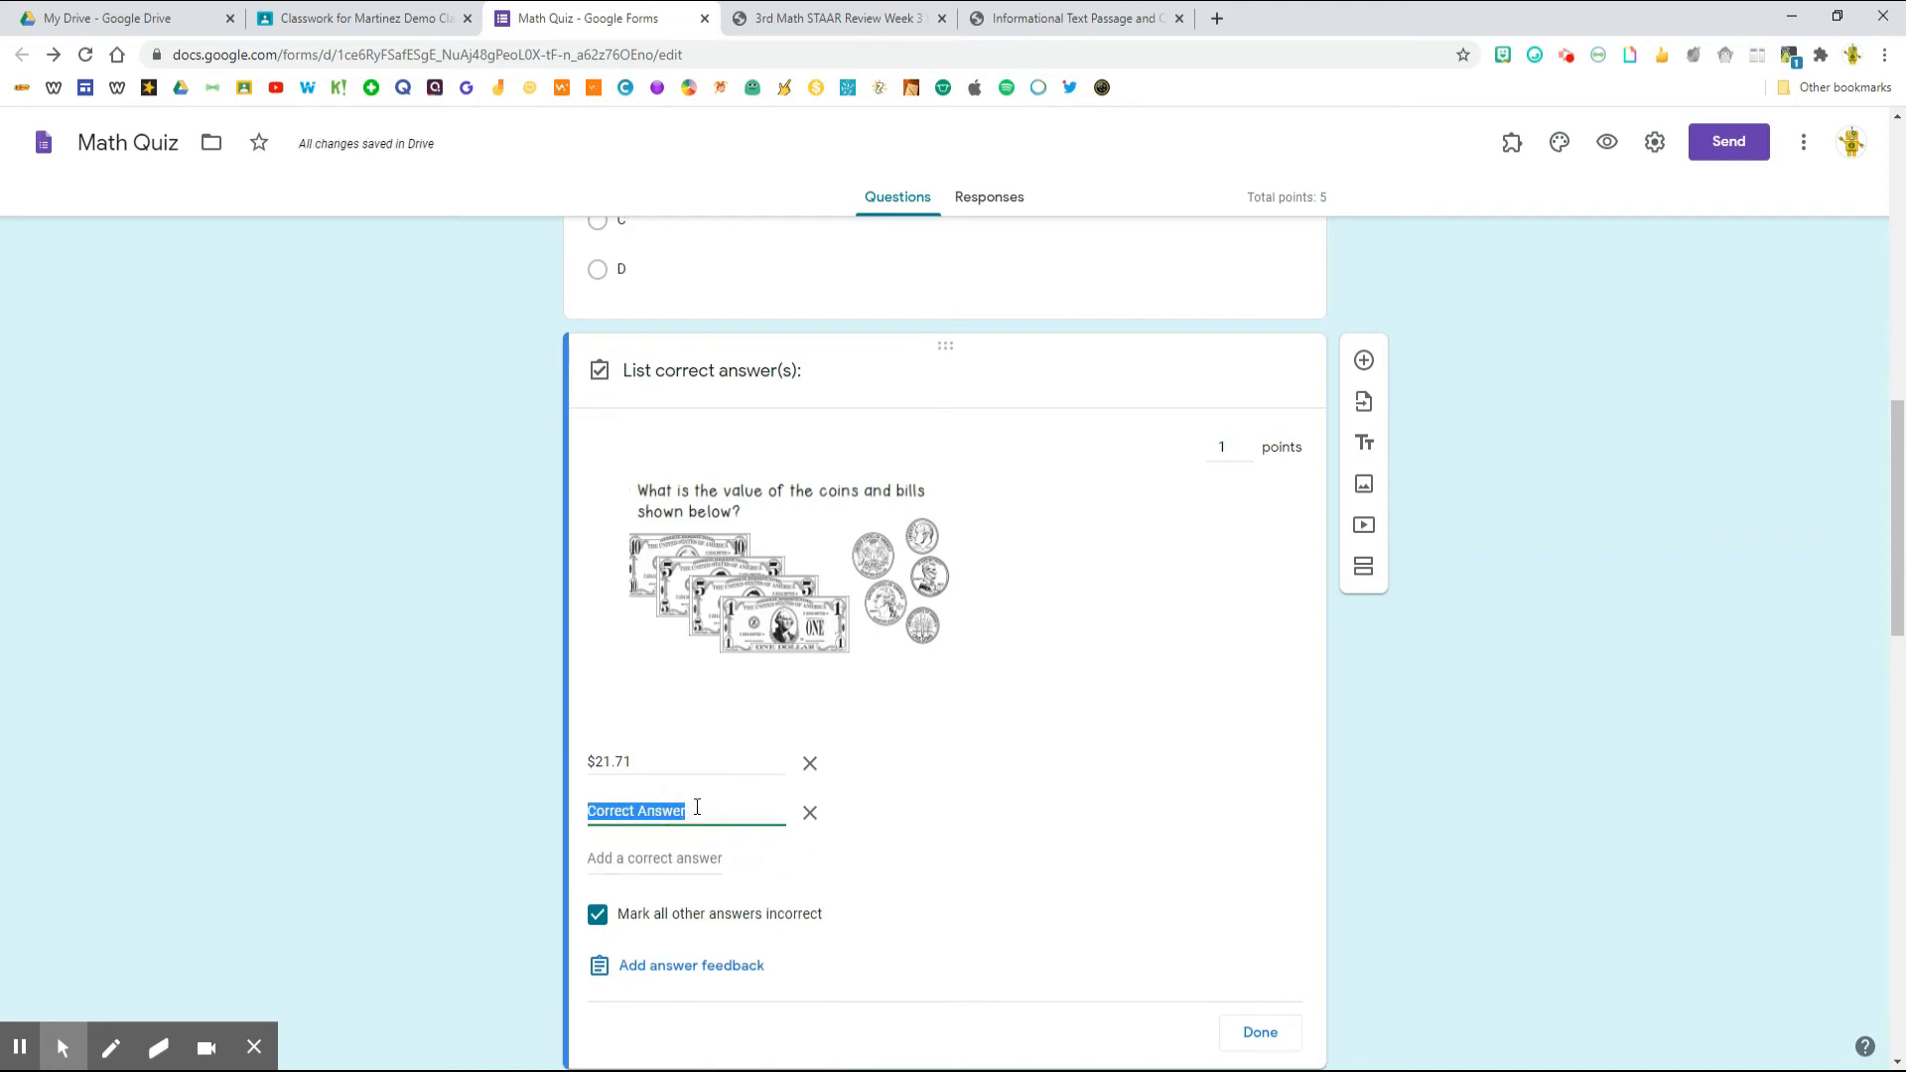
{"action": "type", "text": "21"}
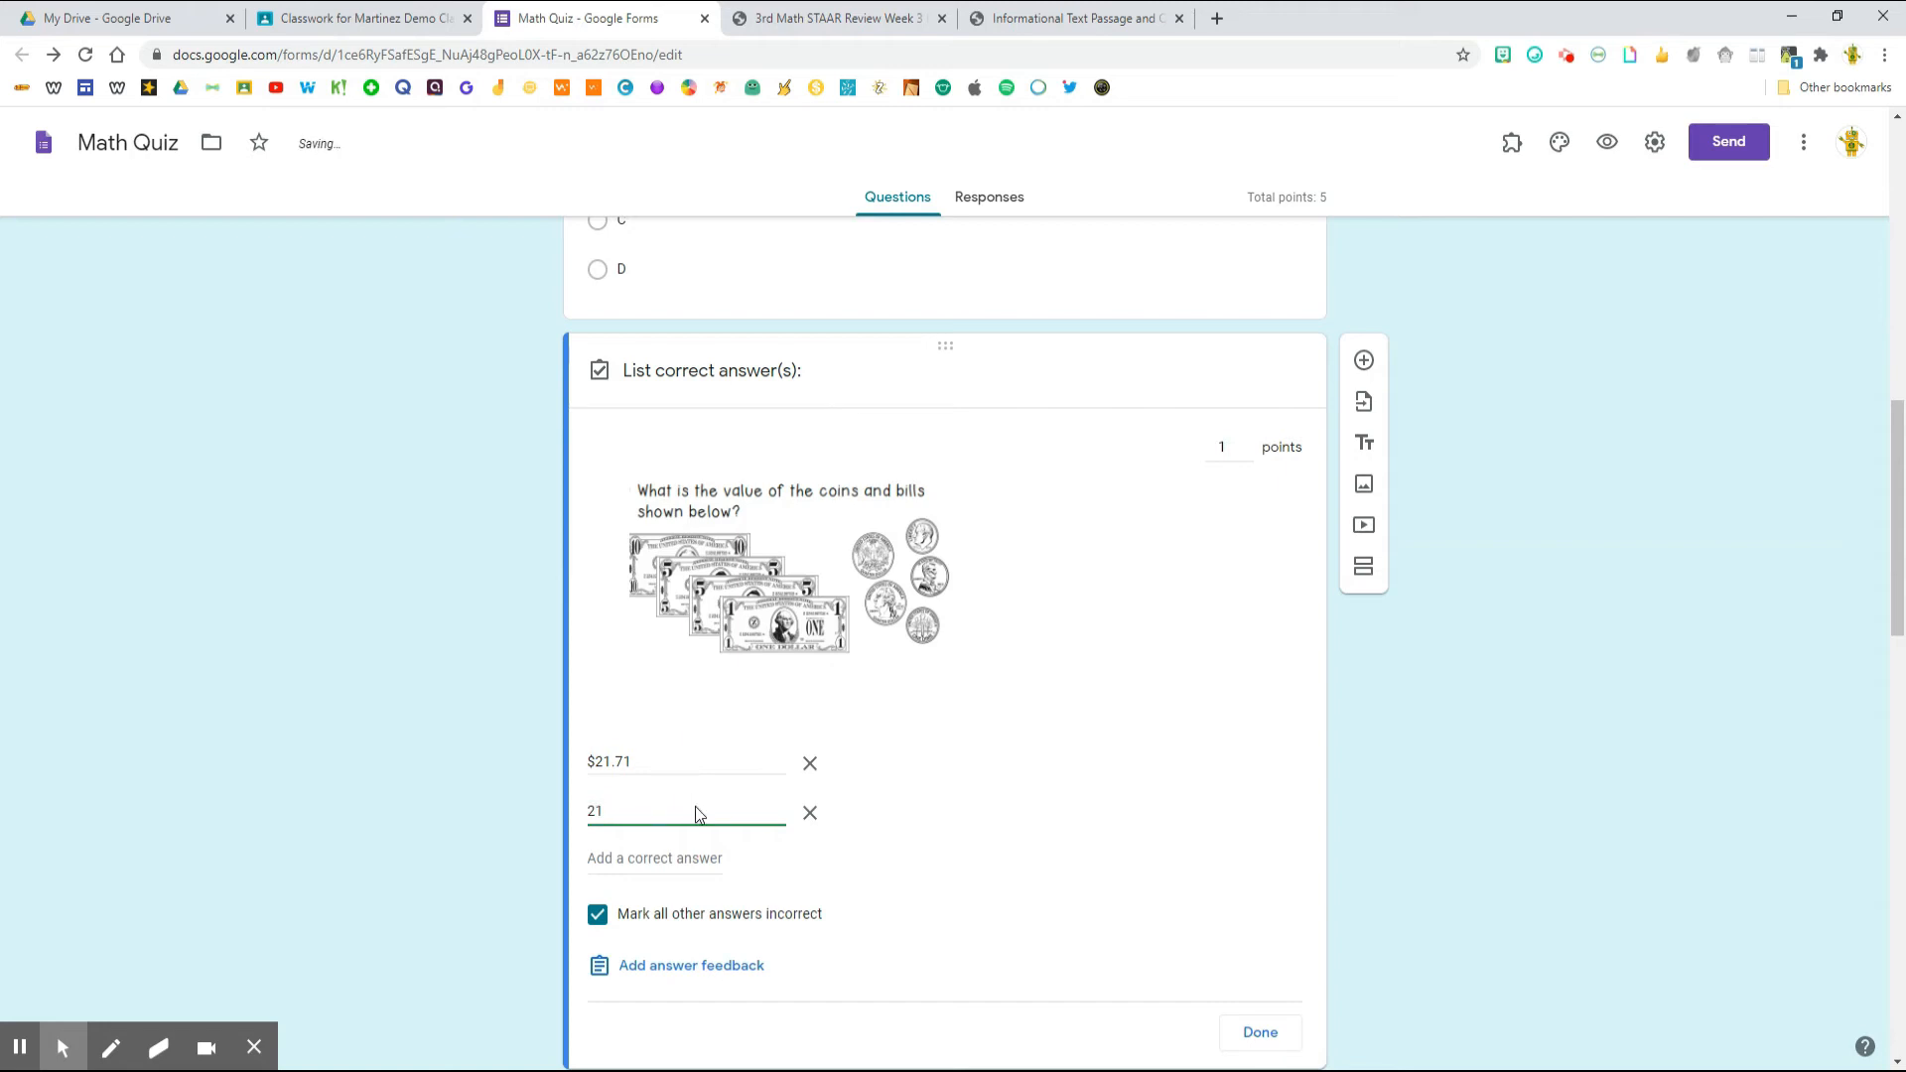
{"action": "type", "text": ".71"}
{"action": "left_click", "coordinate": [1259, 1033]}
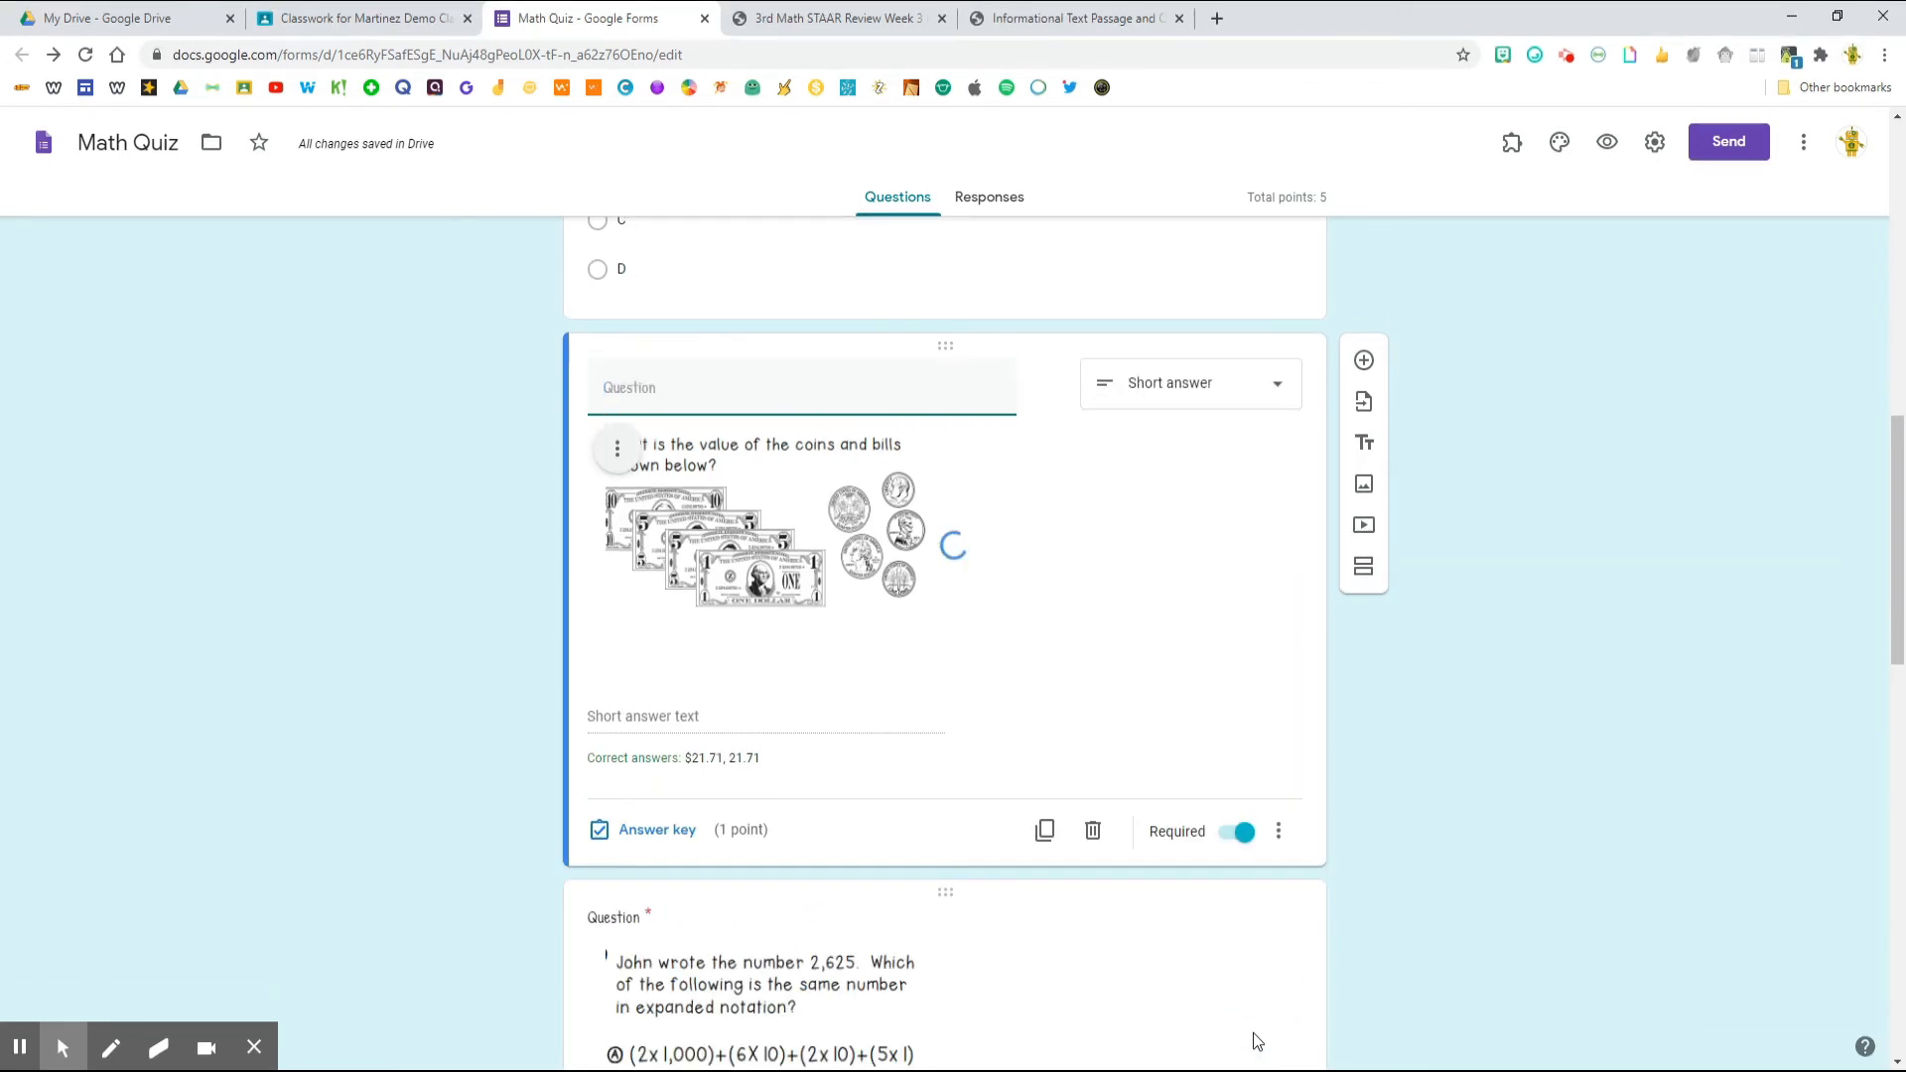
Set 4:45 as the clock question's correct answer and mark all other answers incorrect
{"action": "scroll", "coordinate": [1172, 805], "scroll_direction": "down", "scroll_amount": 4}
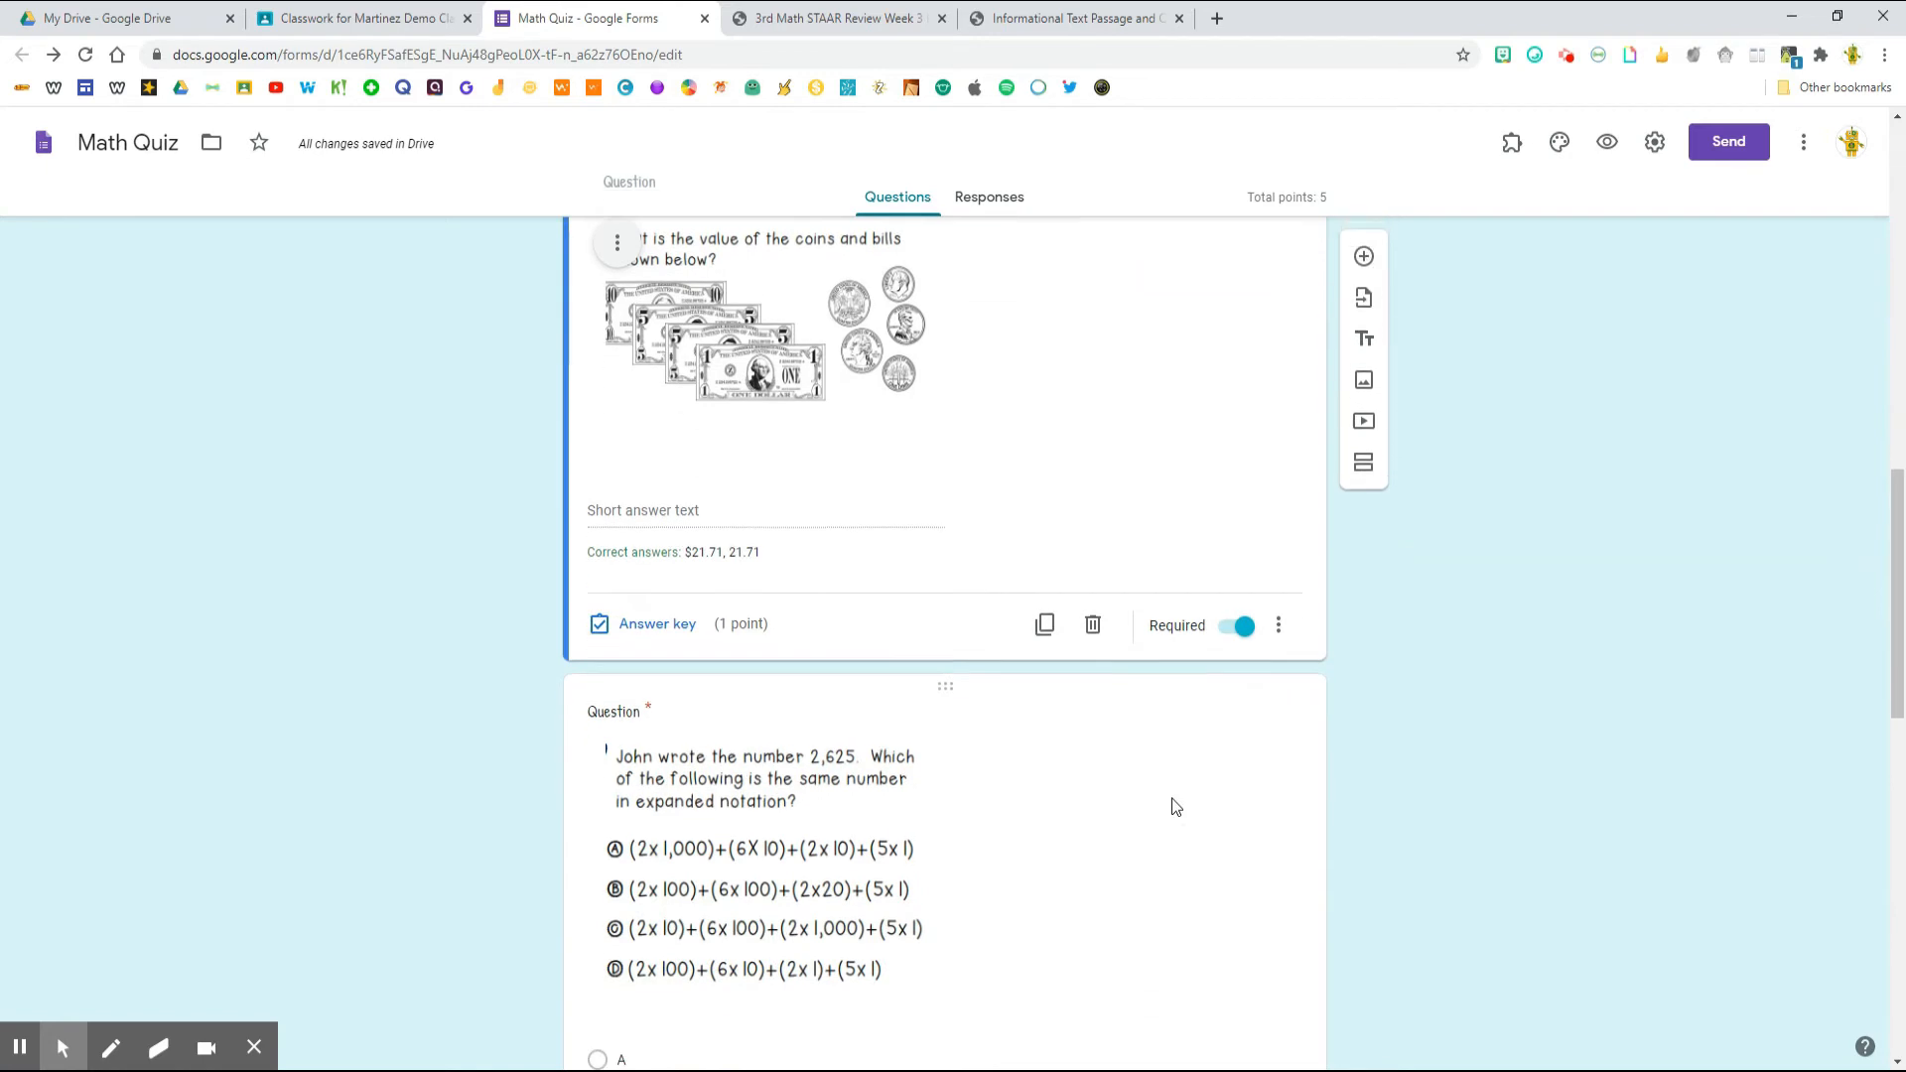
{"action": "scroll", "coordinate": [1174, 804], "scroll_direction": "down", "scroll_amount": 1}
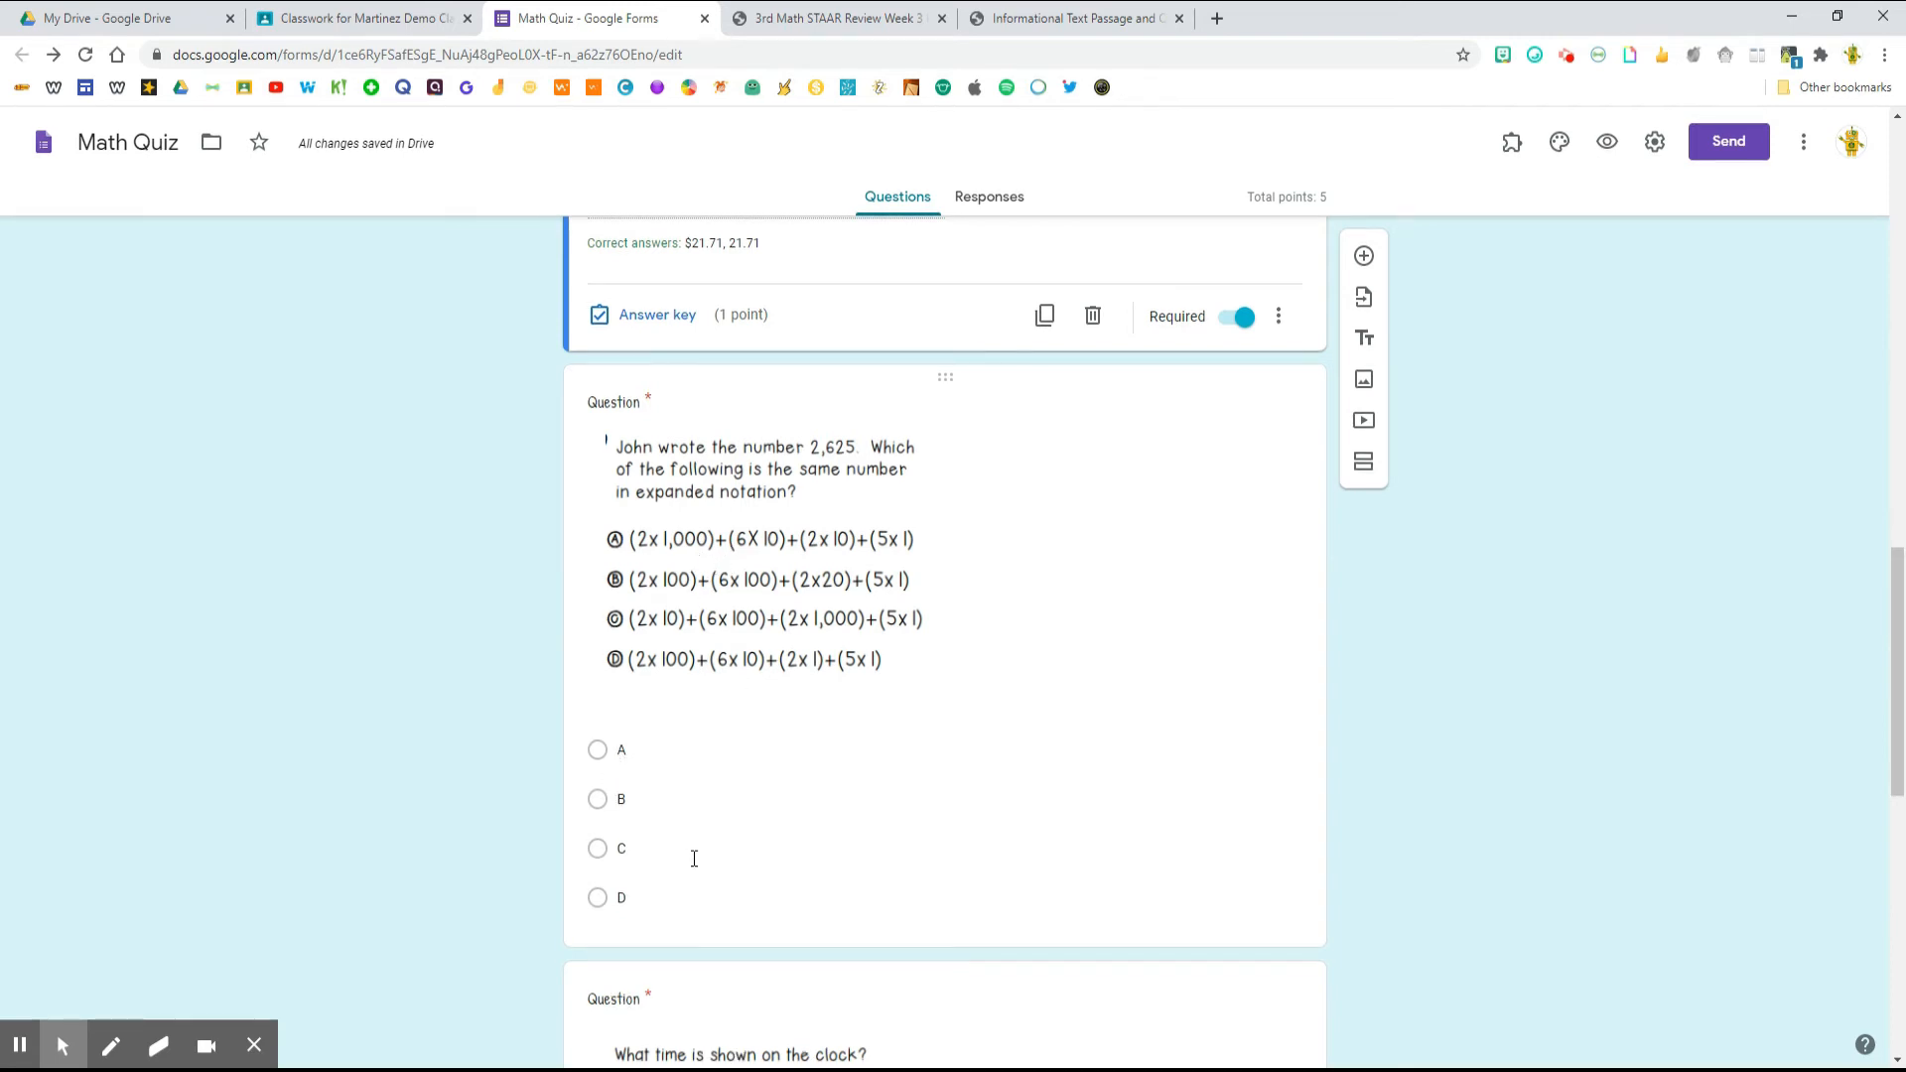
{"action": "scroll", "coordinate": [693, 858], "scroll_direction": "down", "scroll_amount": 5}
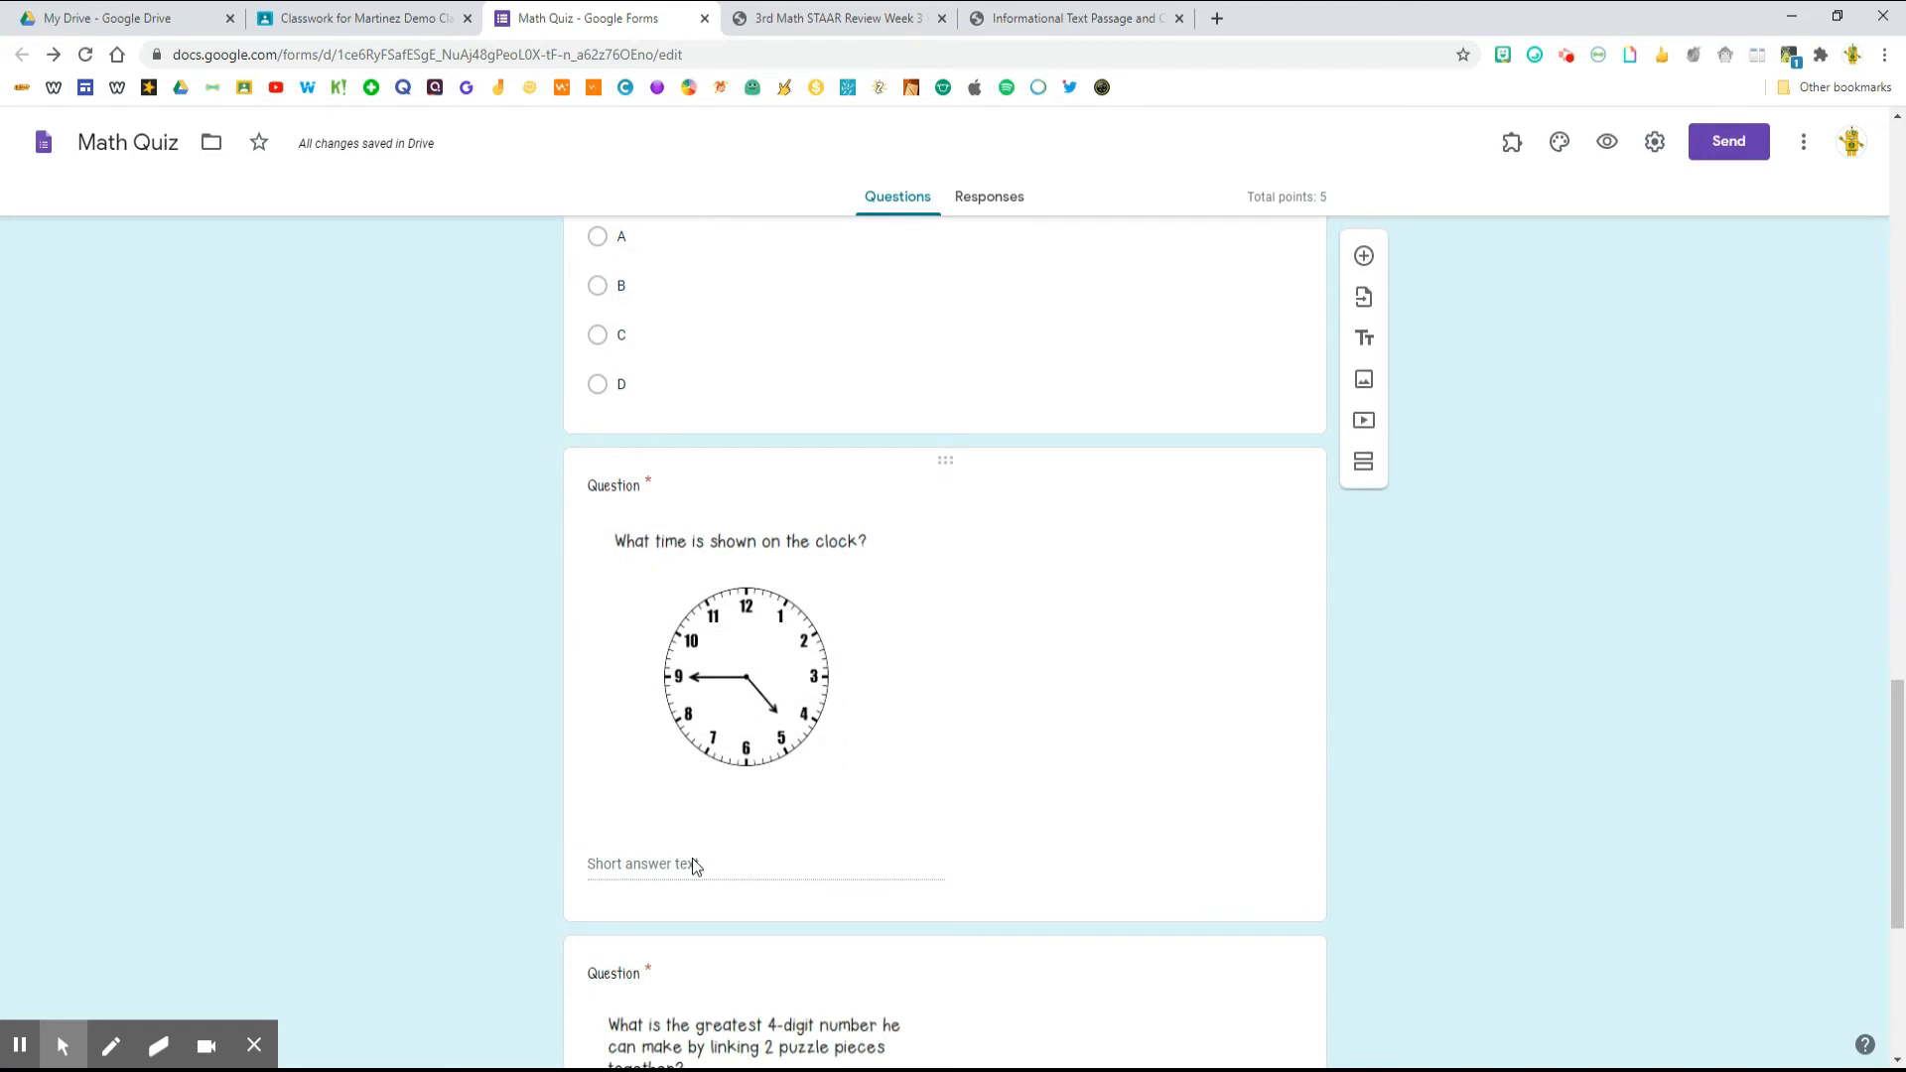
{"action": "left_click", "coordinate": [936, 575]}
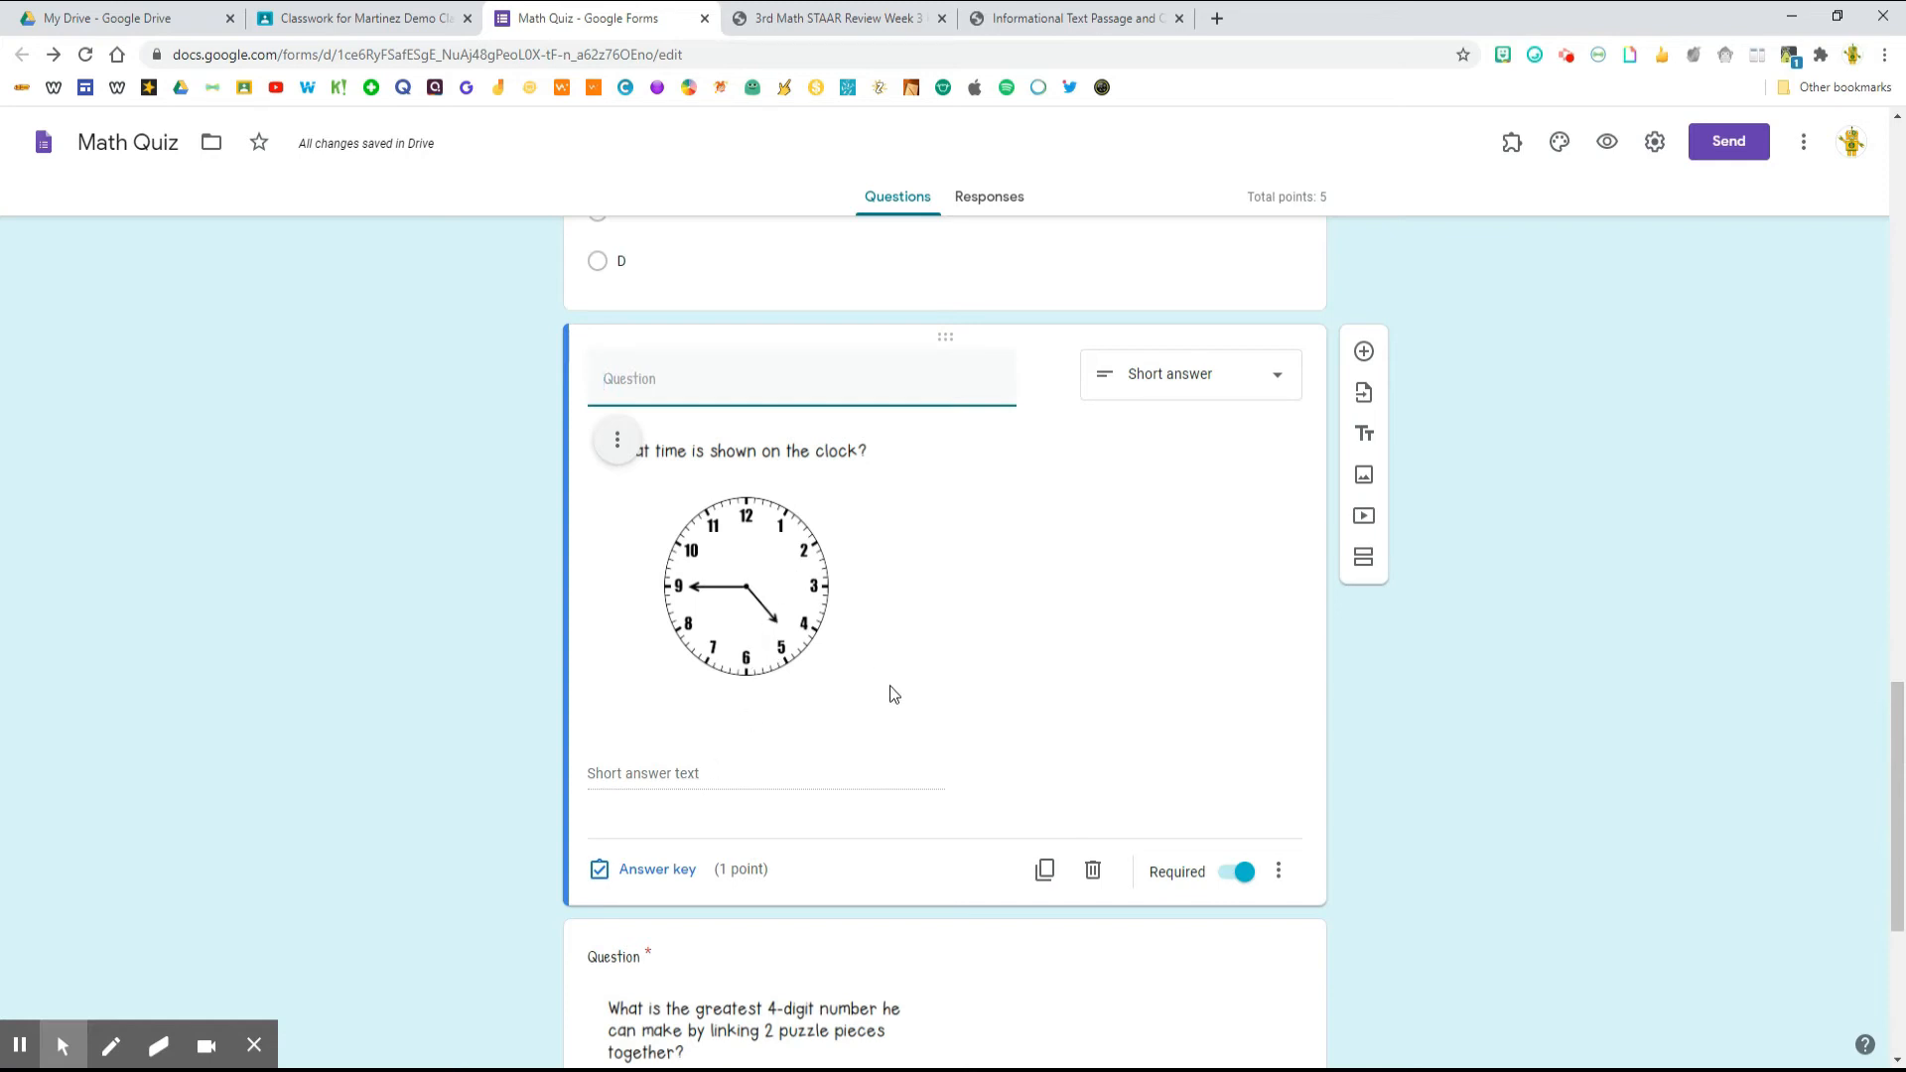
{"action": "left_click", "coordinate": [667, 873]}
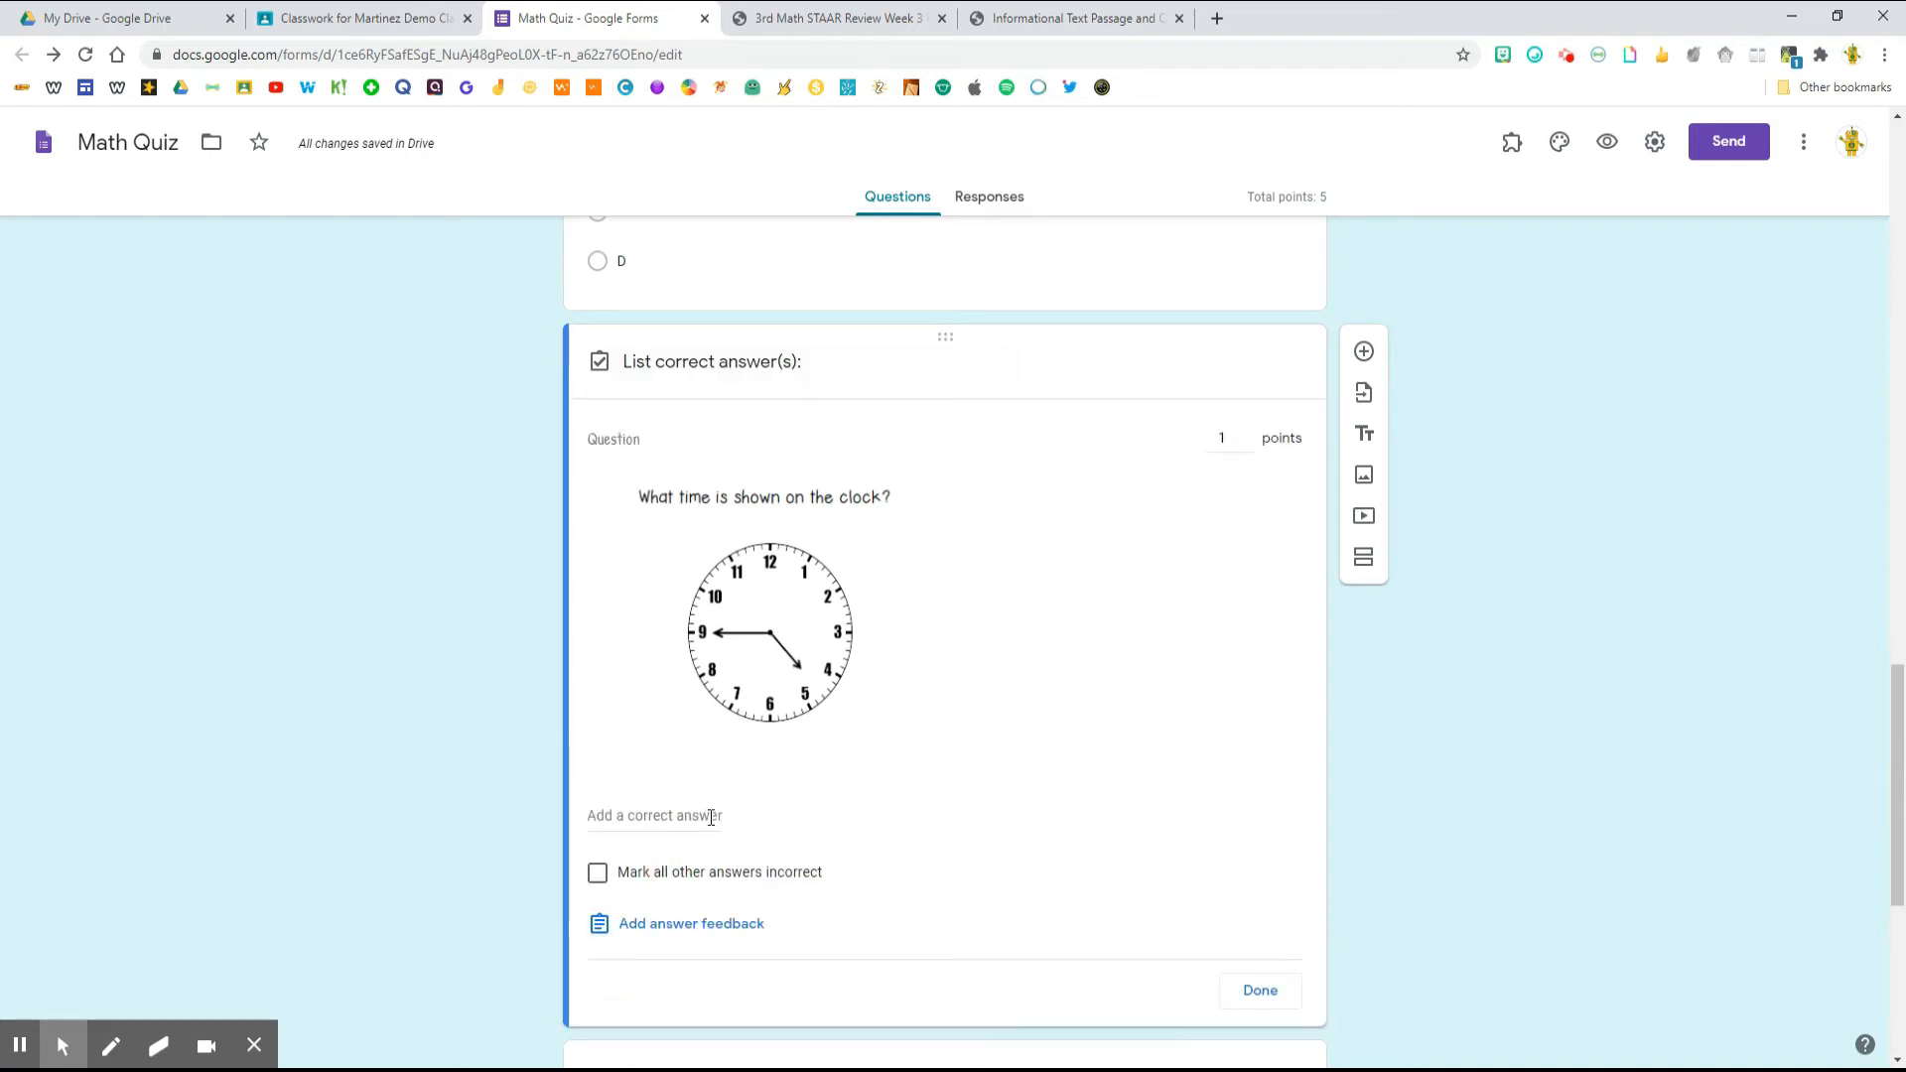
{"action": "left_click", "coordinate": [711, 815]}
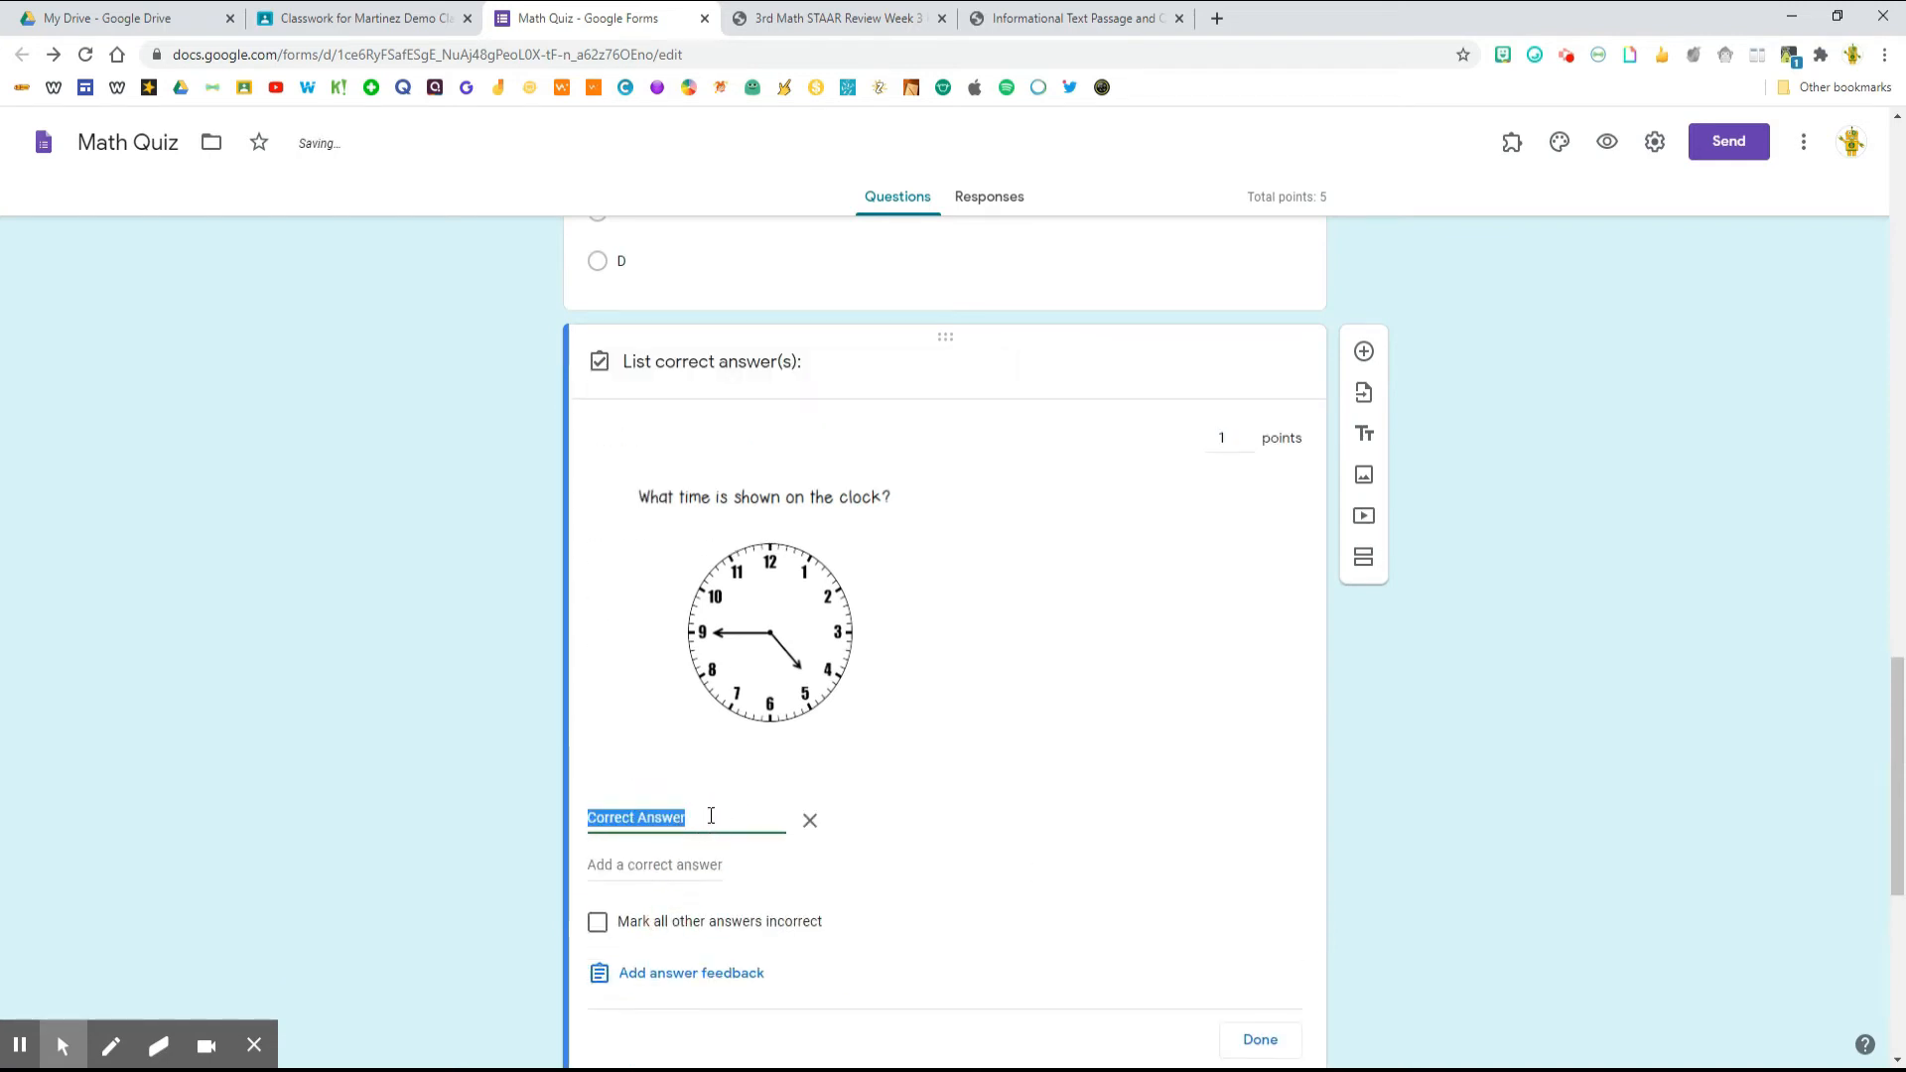
{"action": "type", "text": "4"}
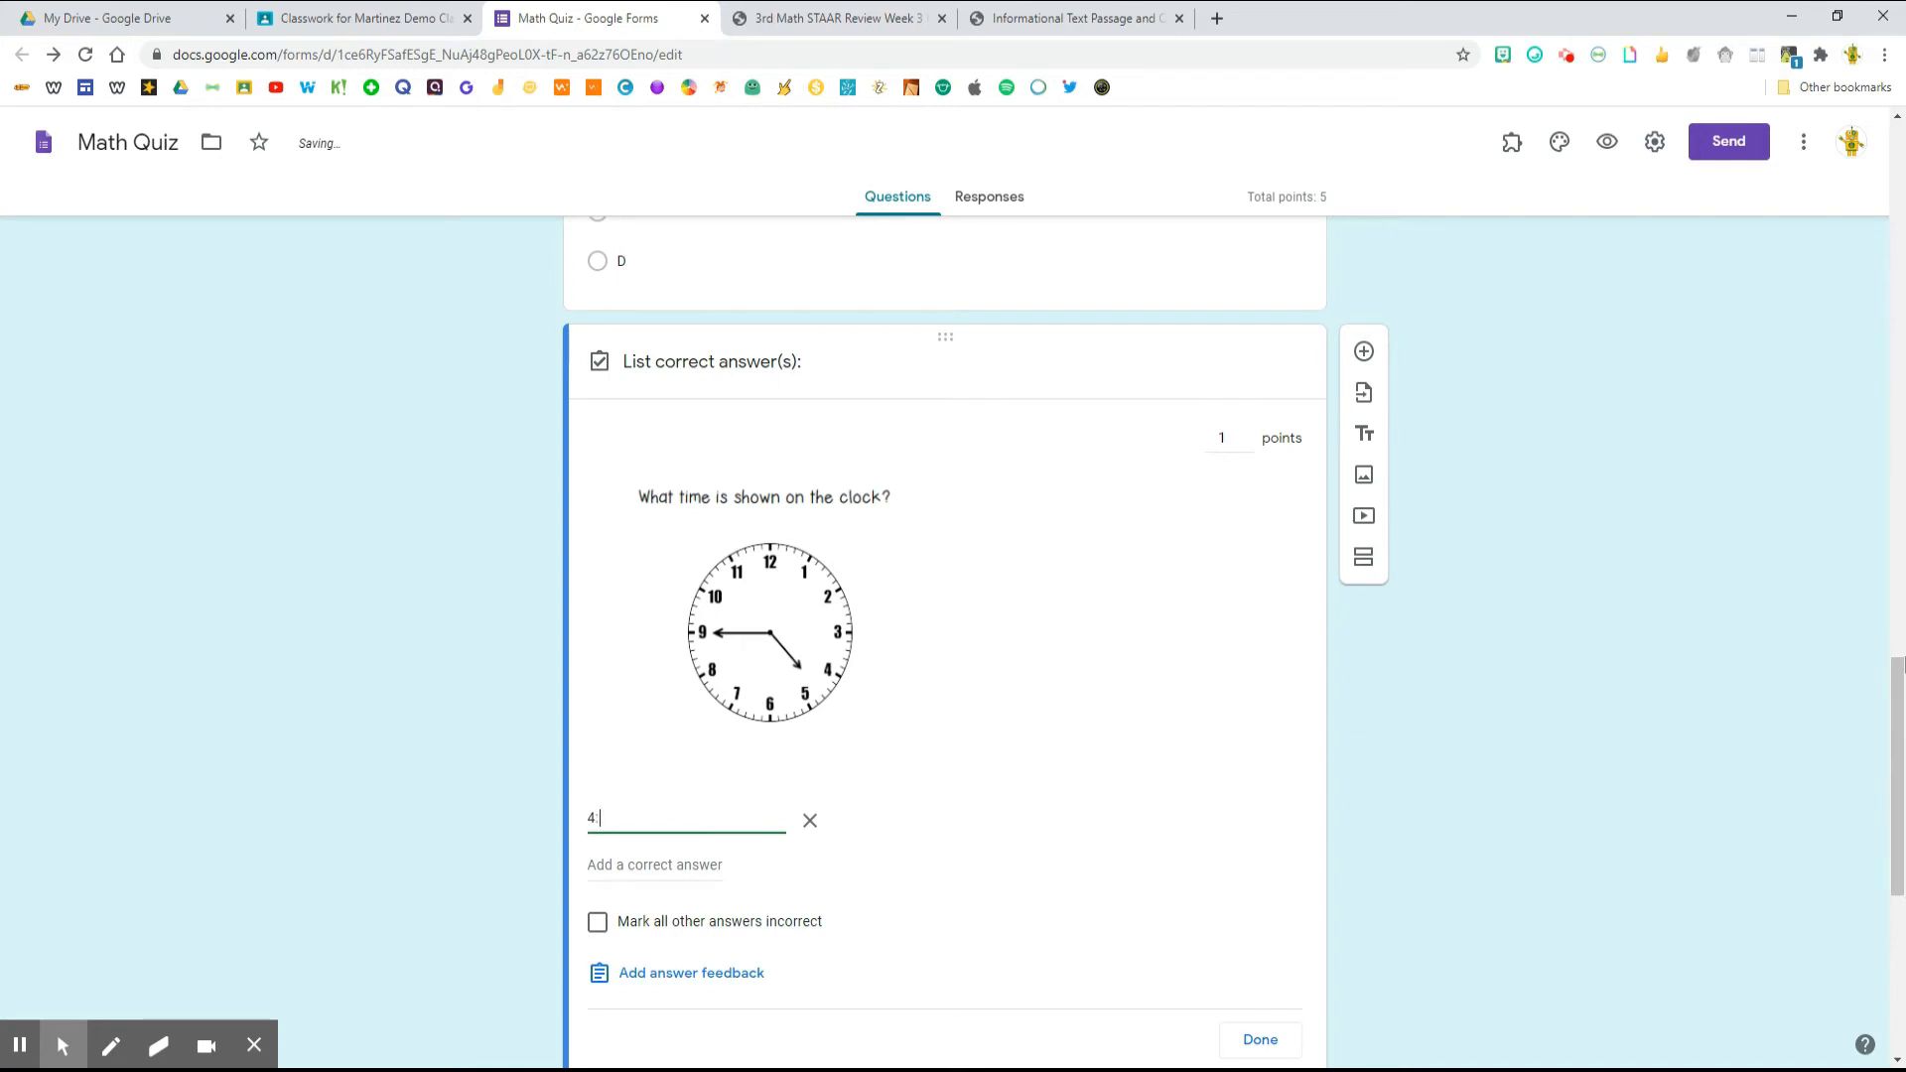
{"action": "type", "text": ":45"}
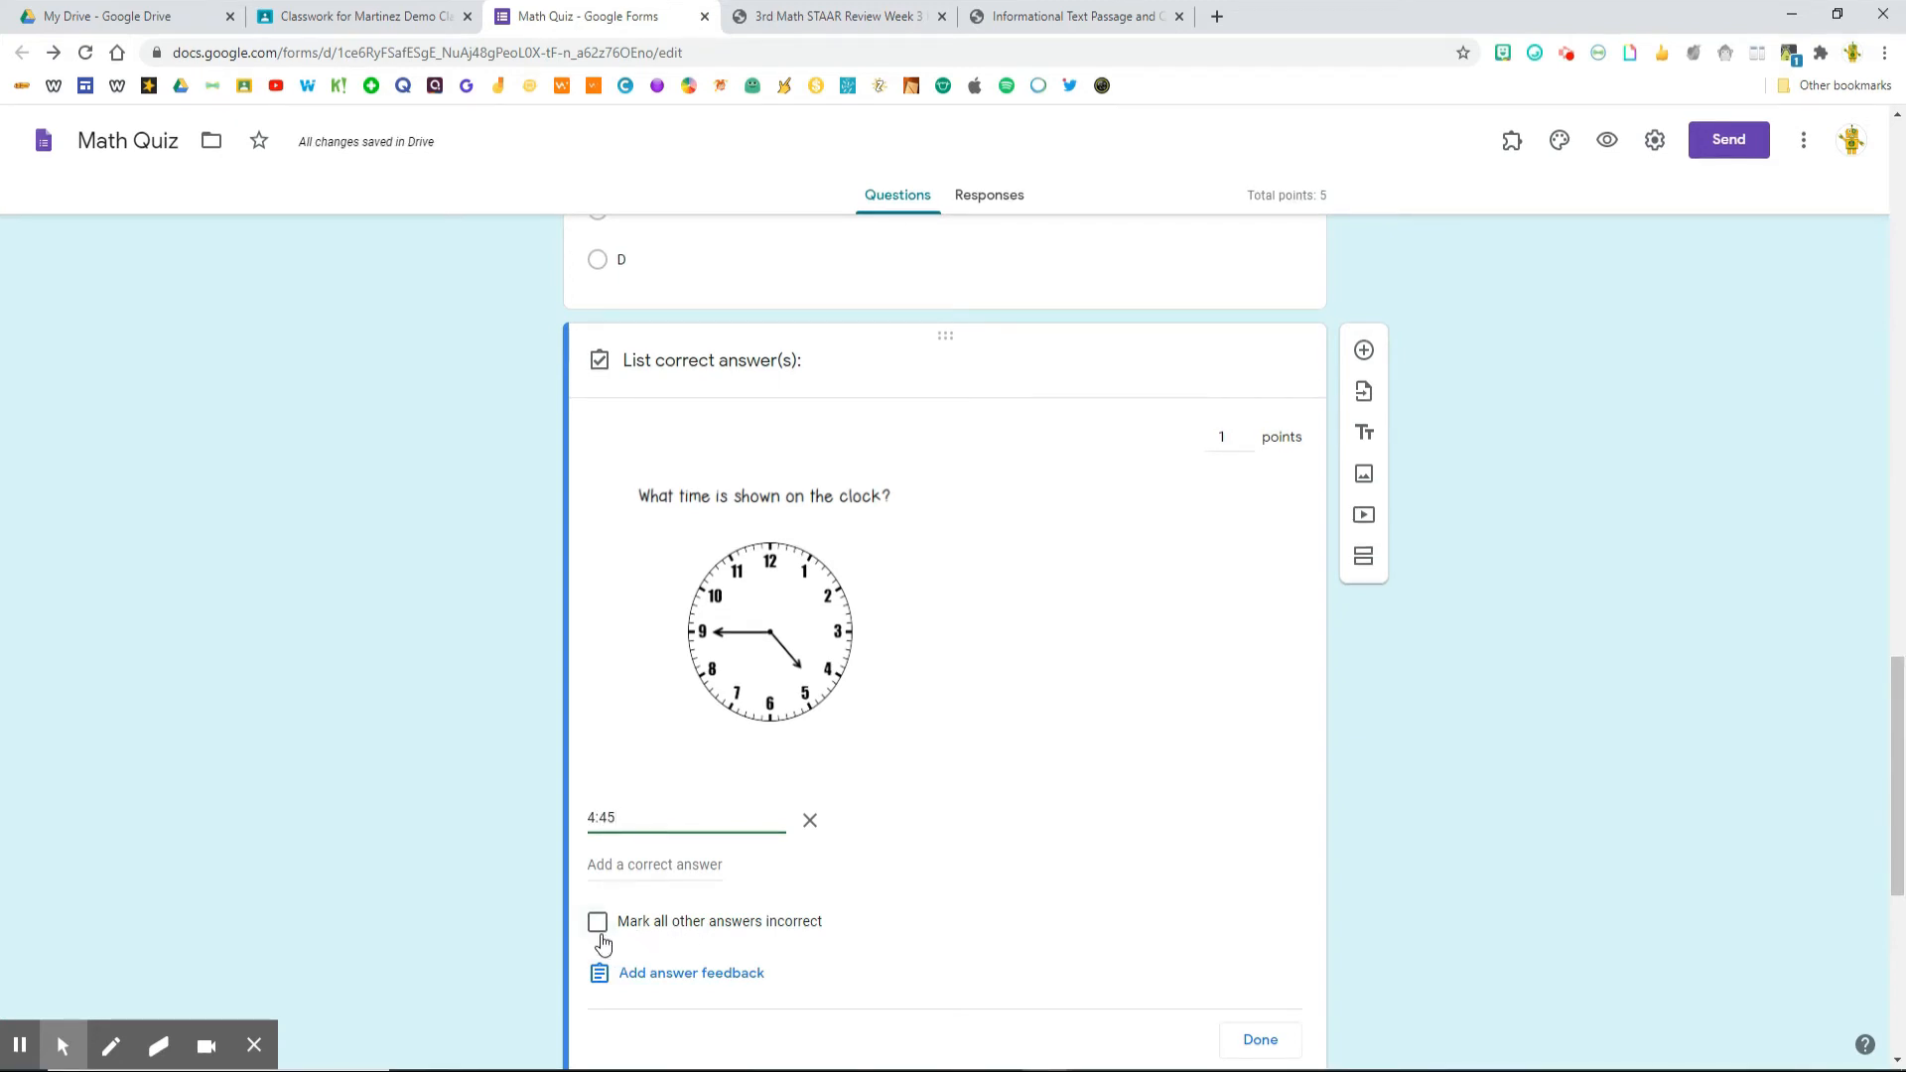
{"action": "left_click", "coordinate": [600, 933]}
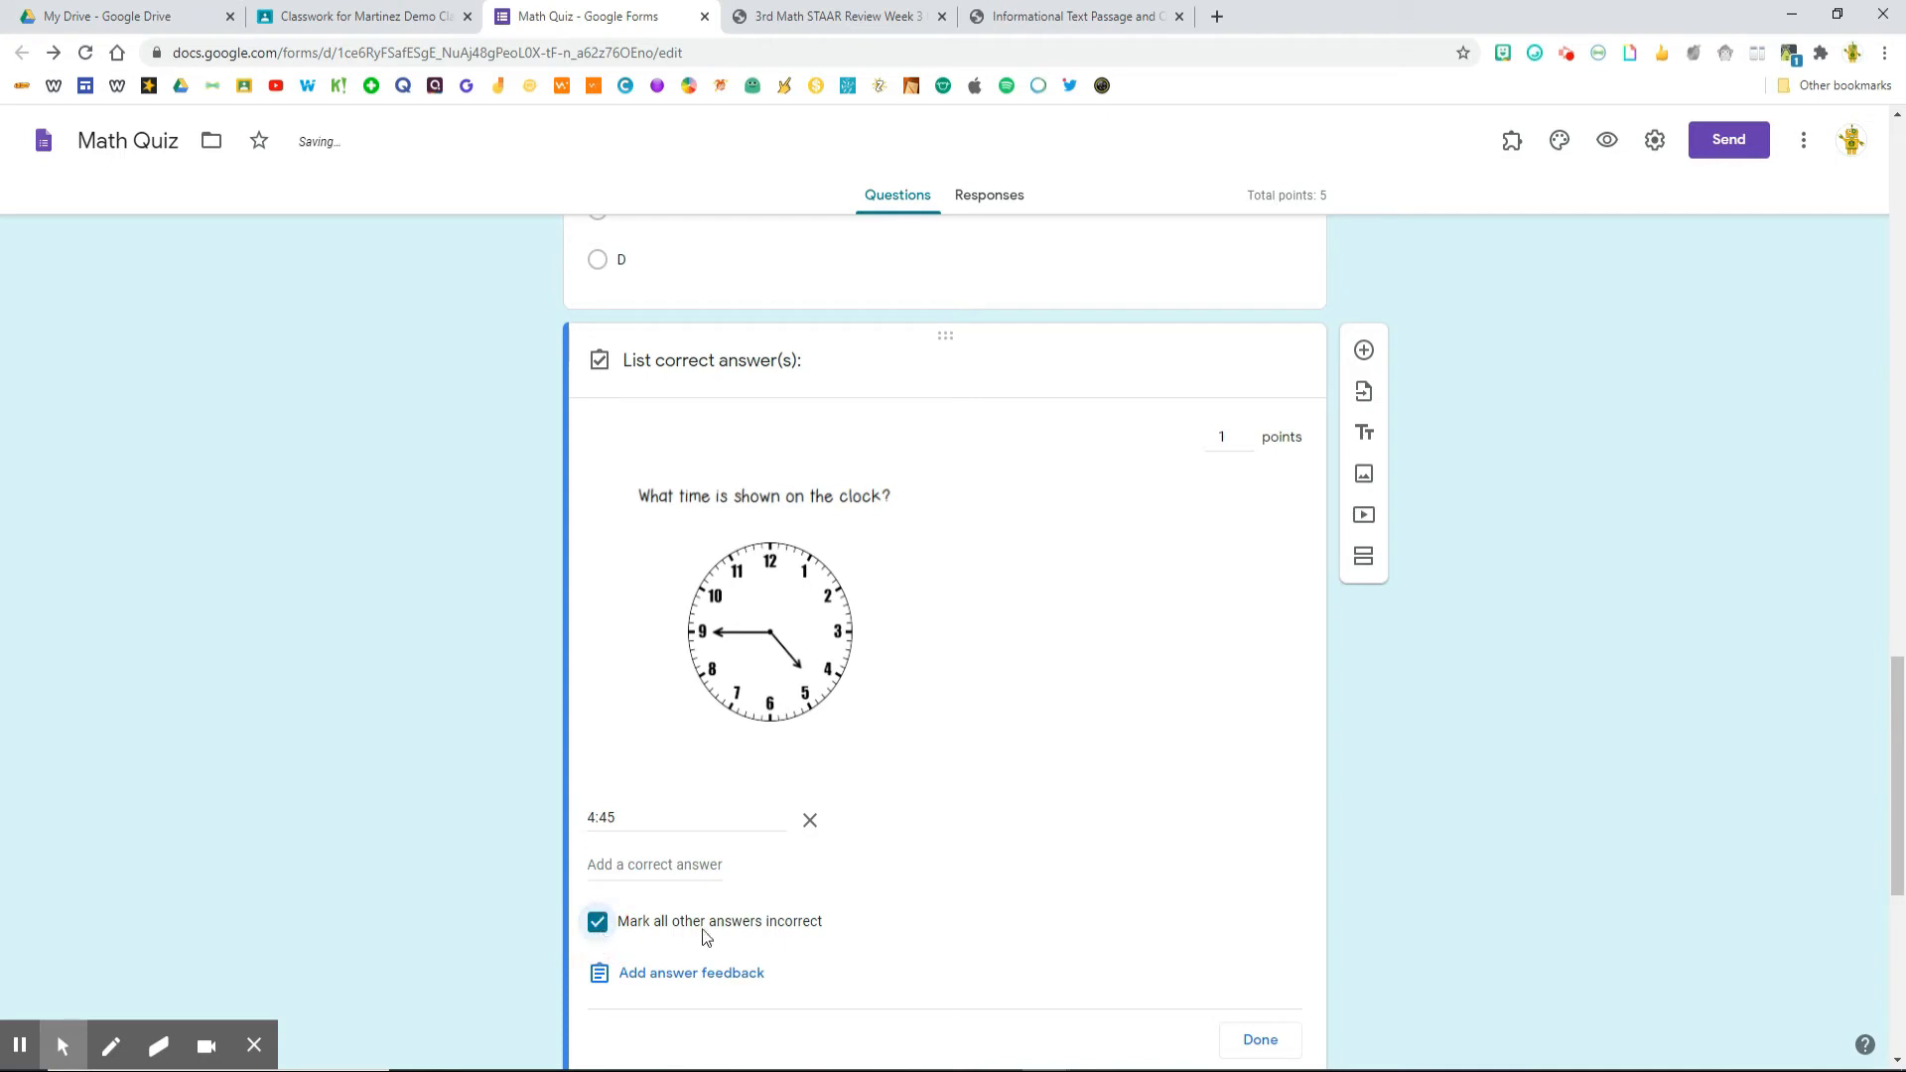
{"action": "left_click", "coordinate": [1260, 1041]}
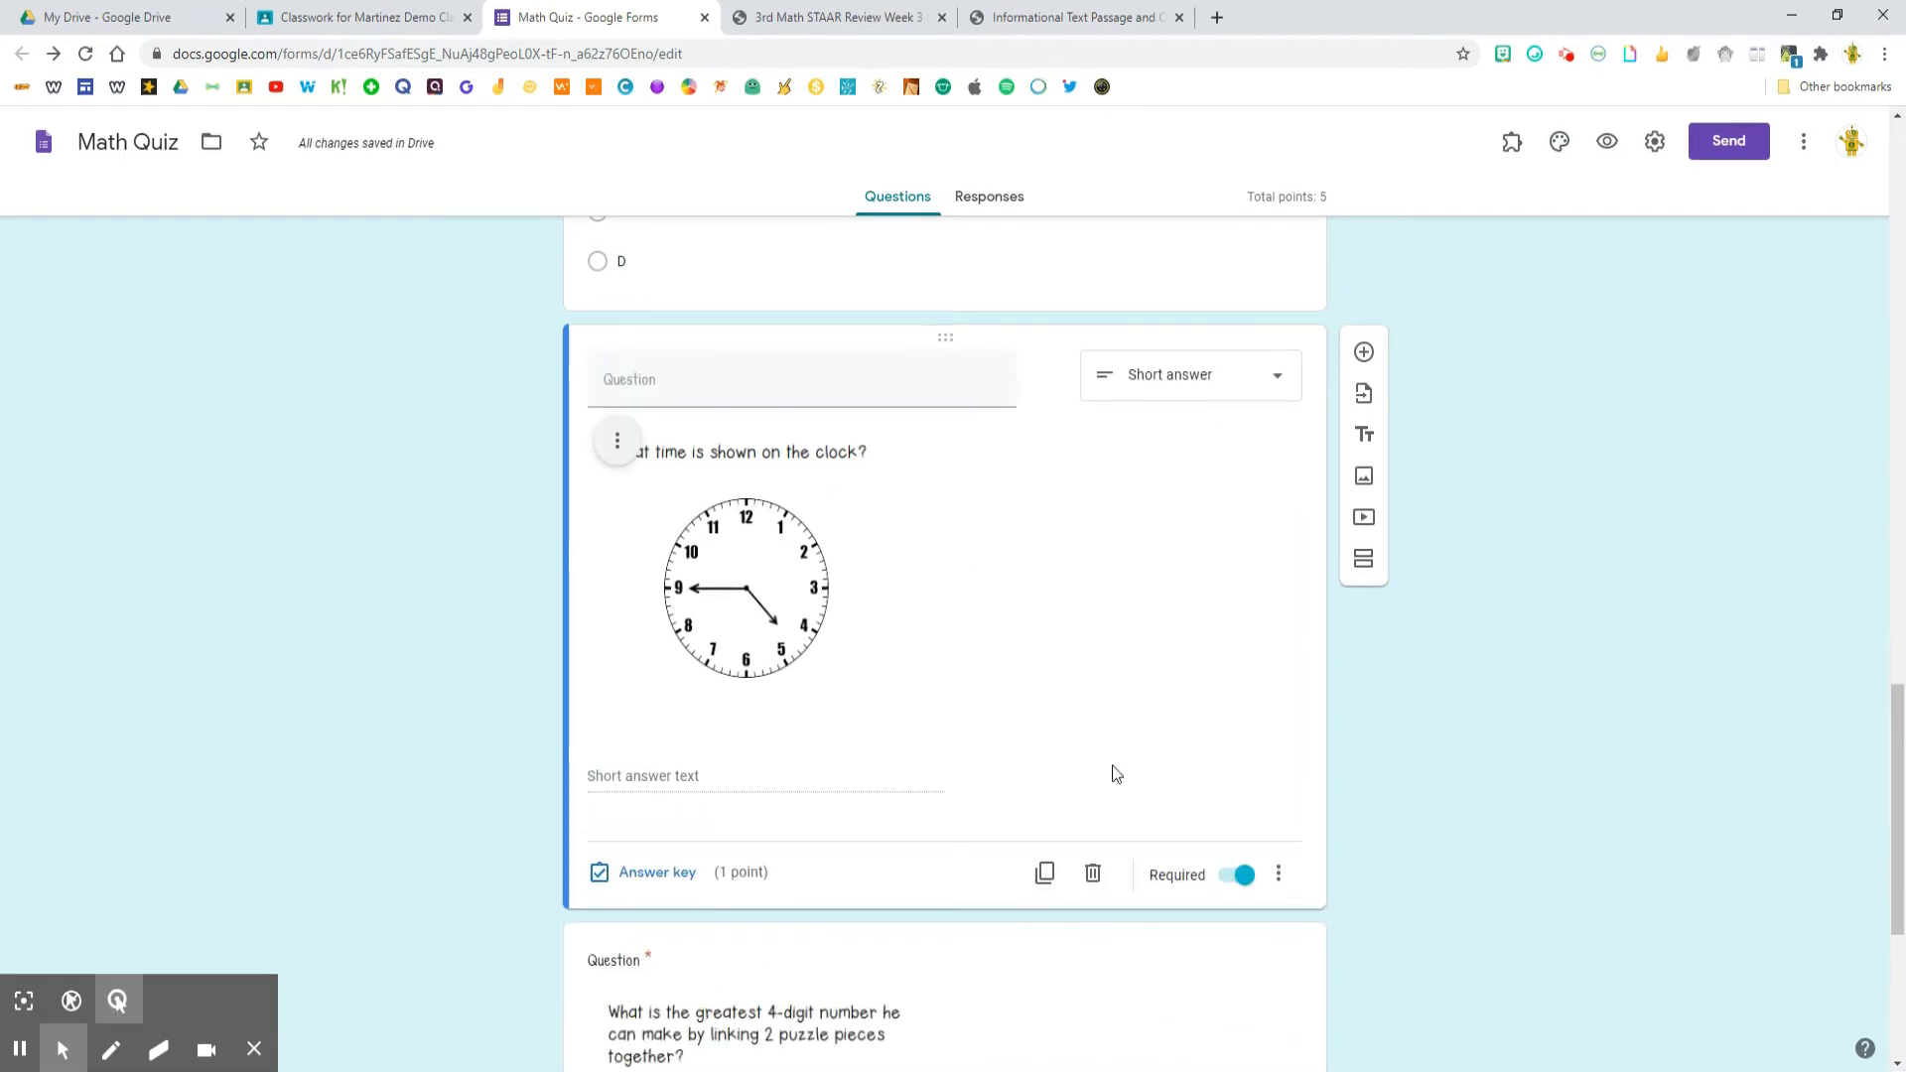
Change the clock question's response type to Time
{"action": "left_click", "coordinate": [1172, 387]}
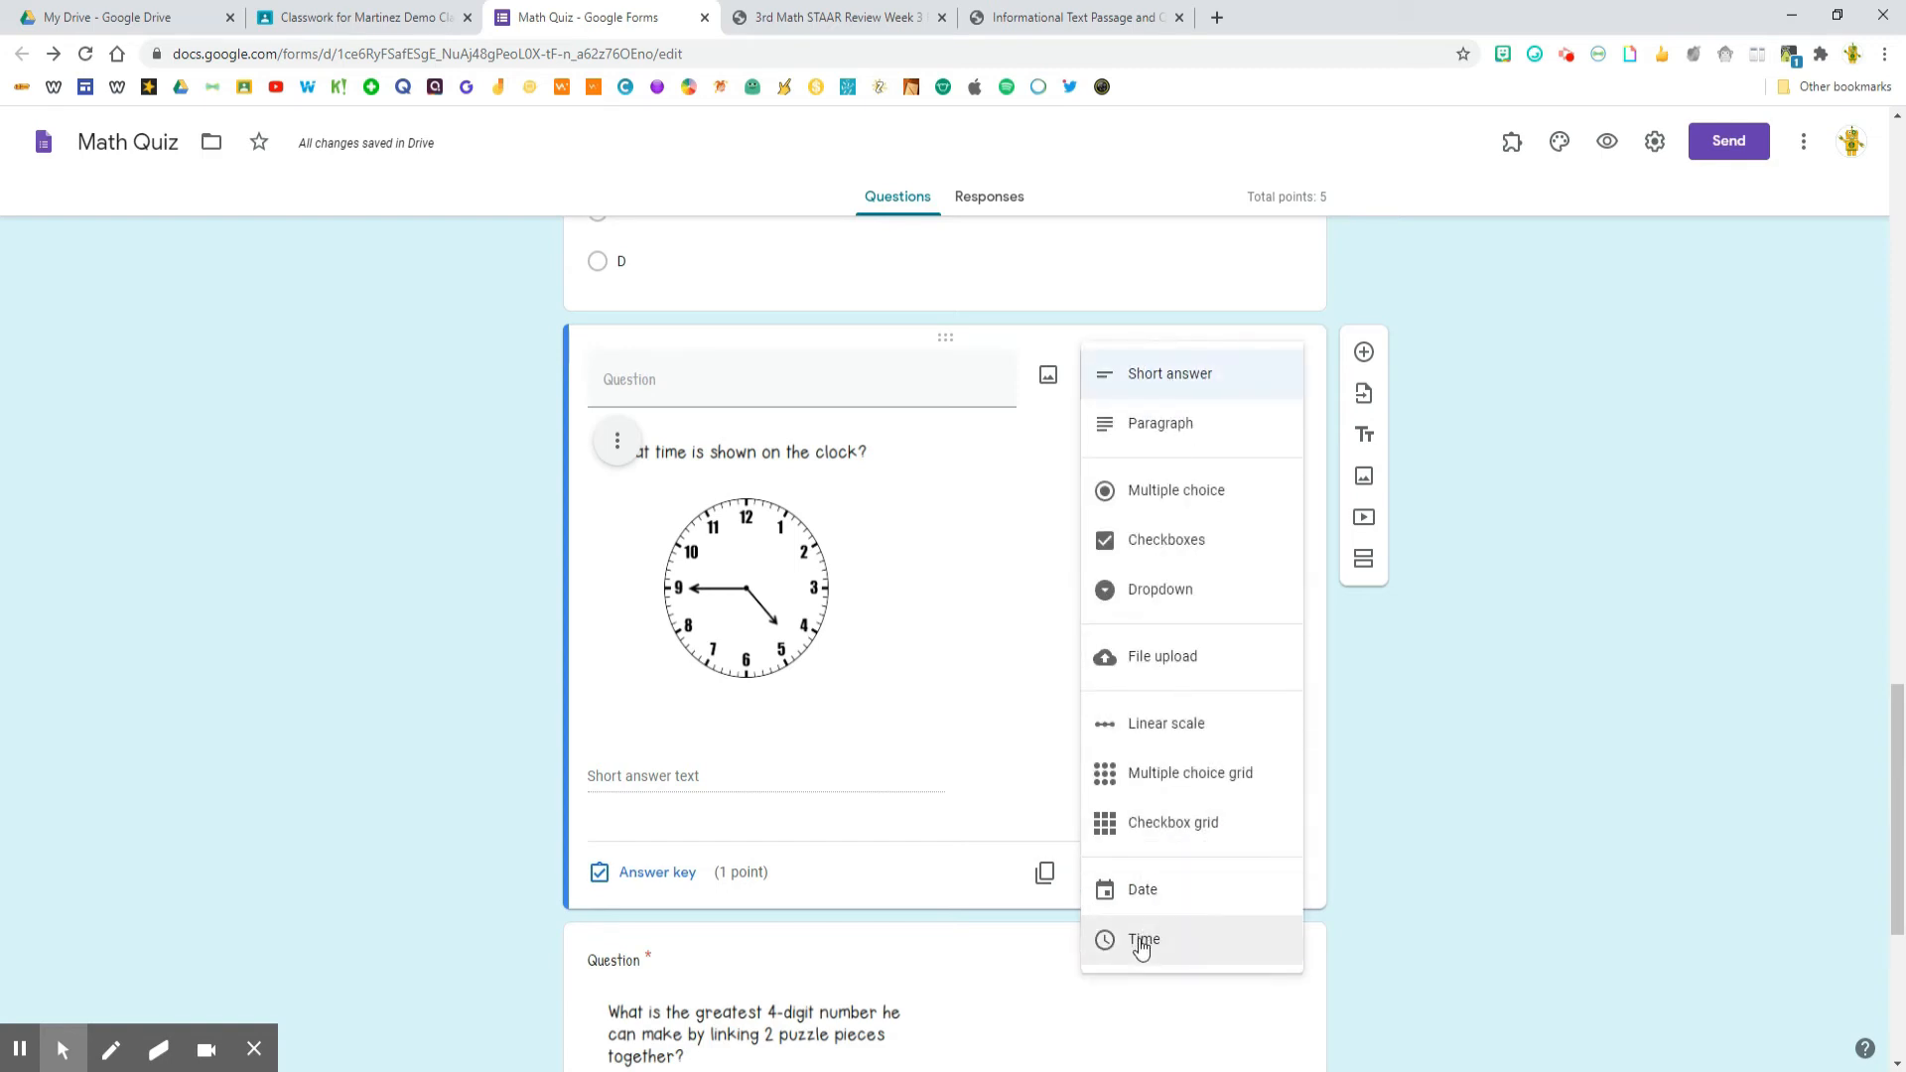
{"action": "left_click", "coordinate": [1141, 943]}
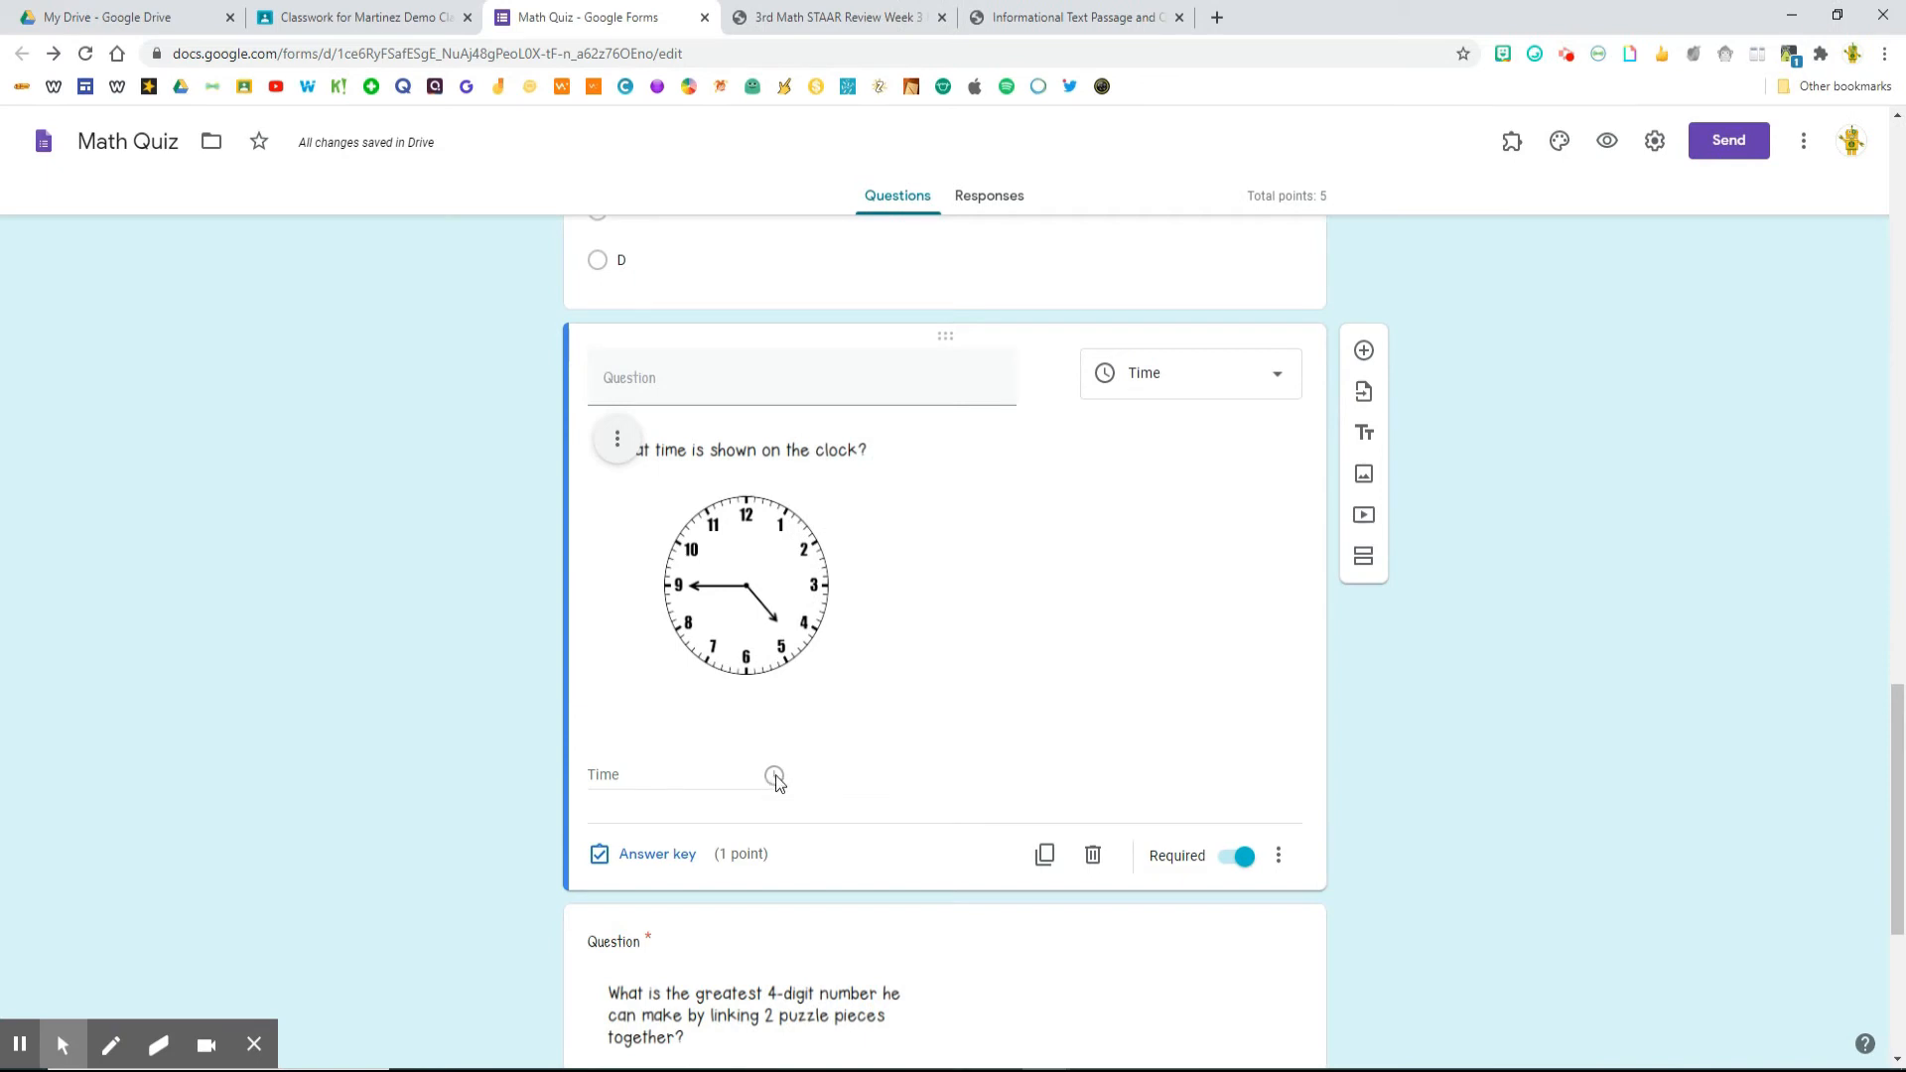
{"action": "left_click", "coordinate": [657, 853]}
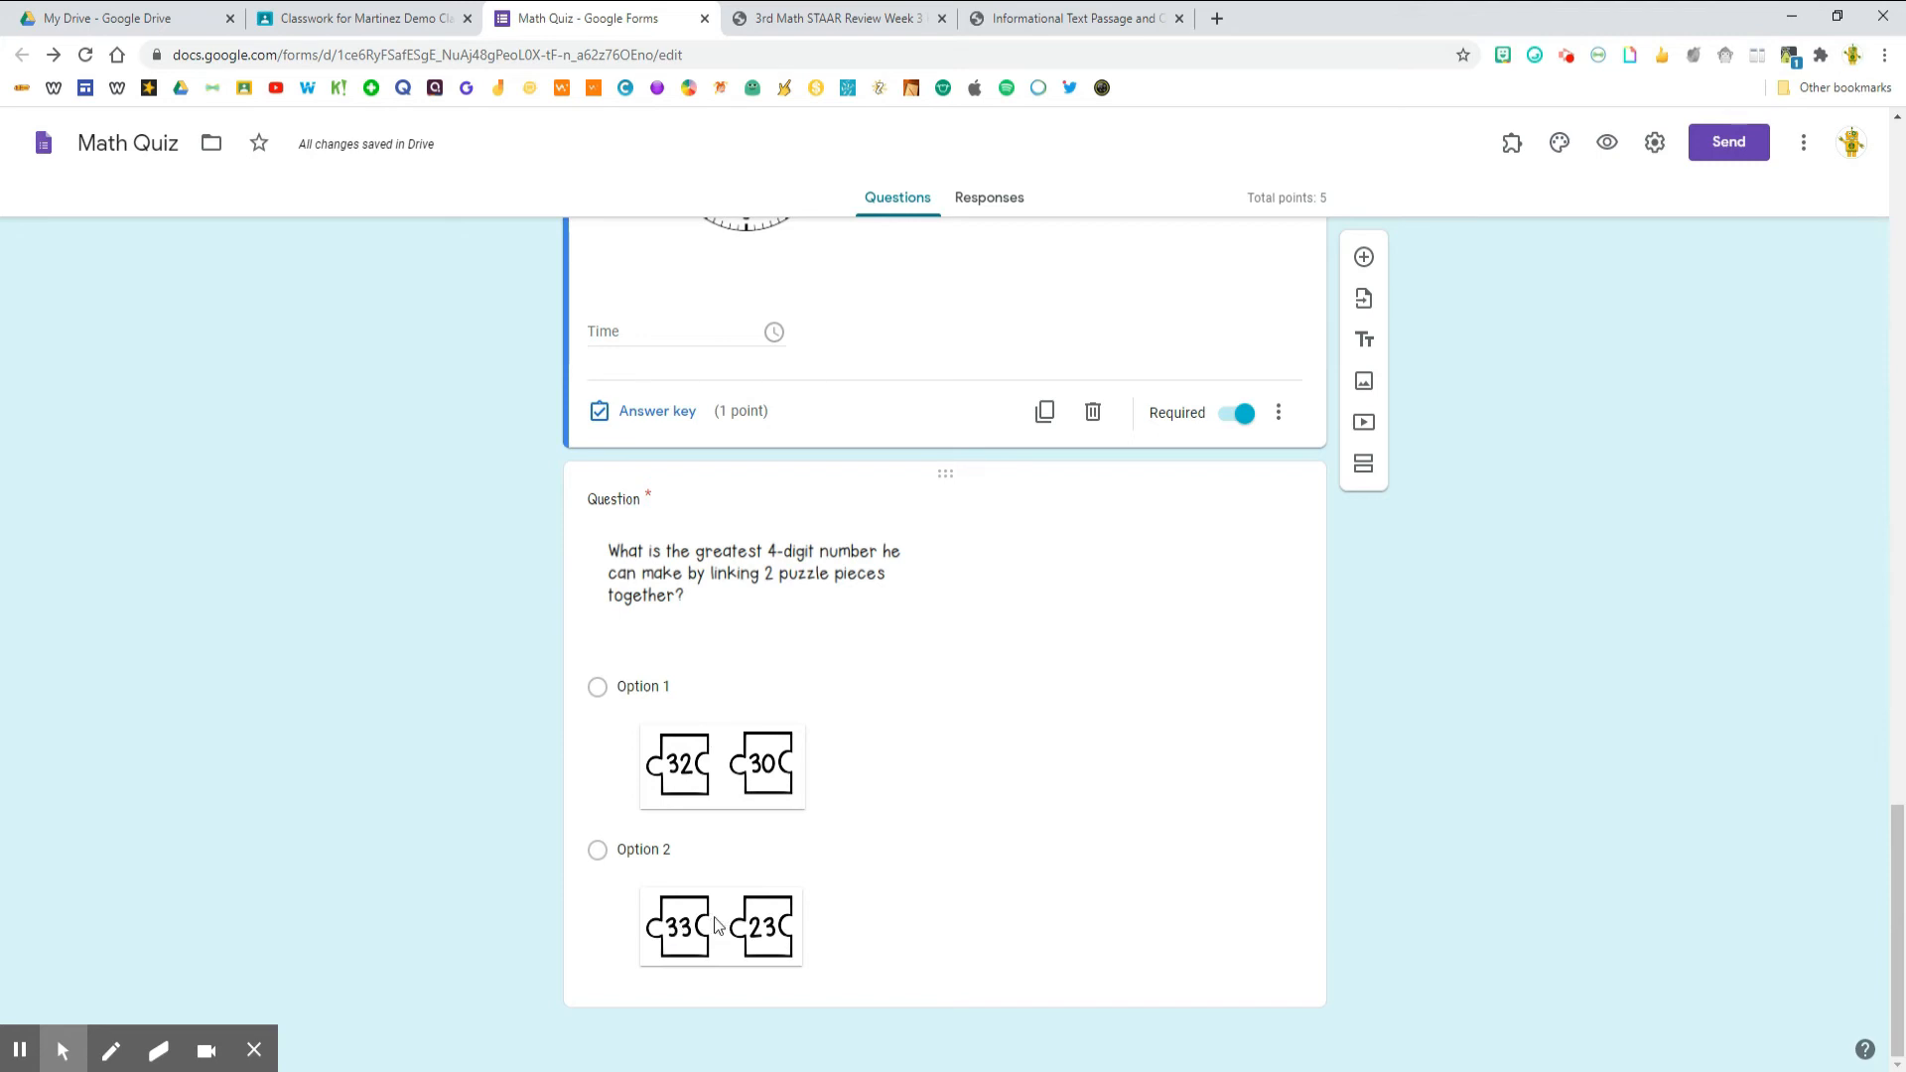
Add an "Other" choice to the puzzle pieces question
{"action": "left_click", "coordinate": [999, 886]}
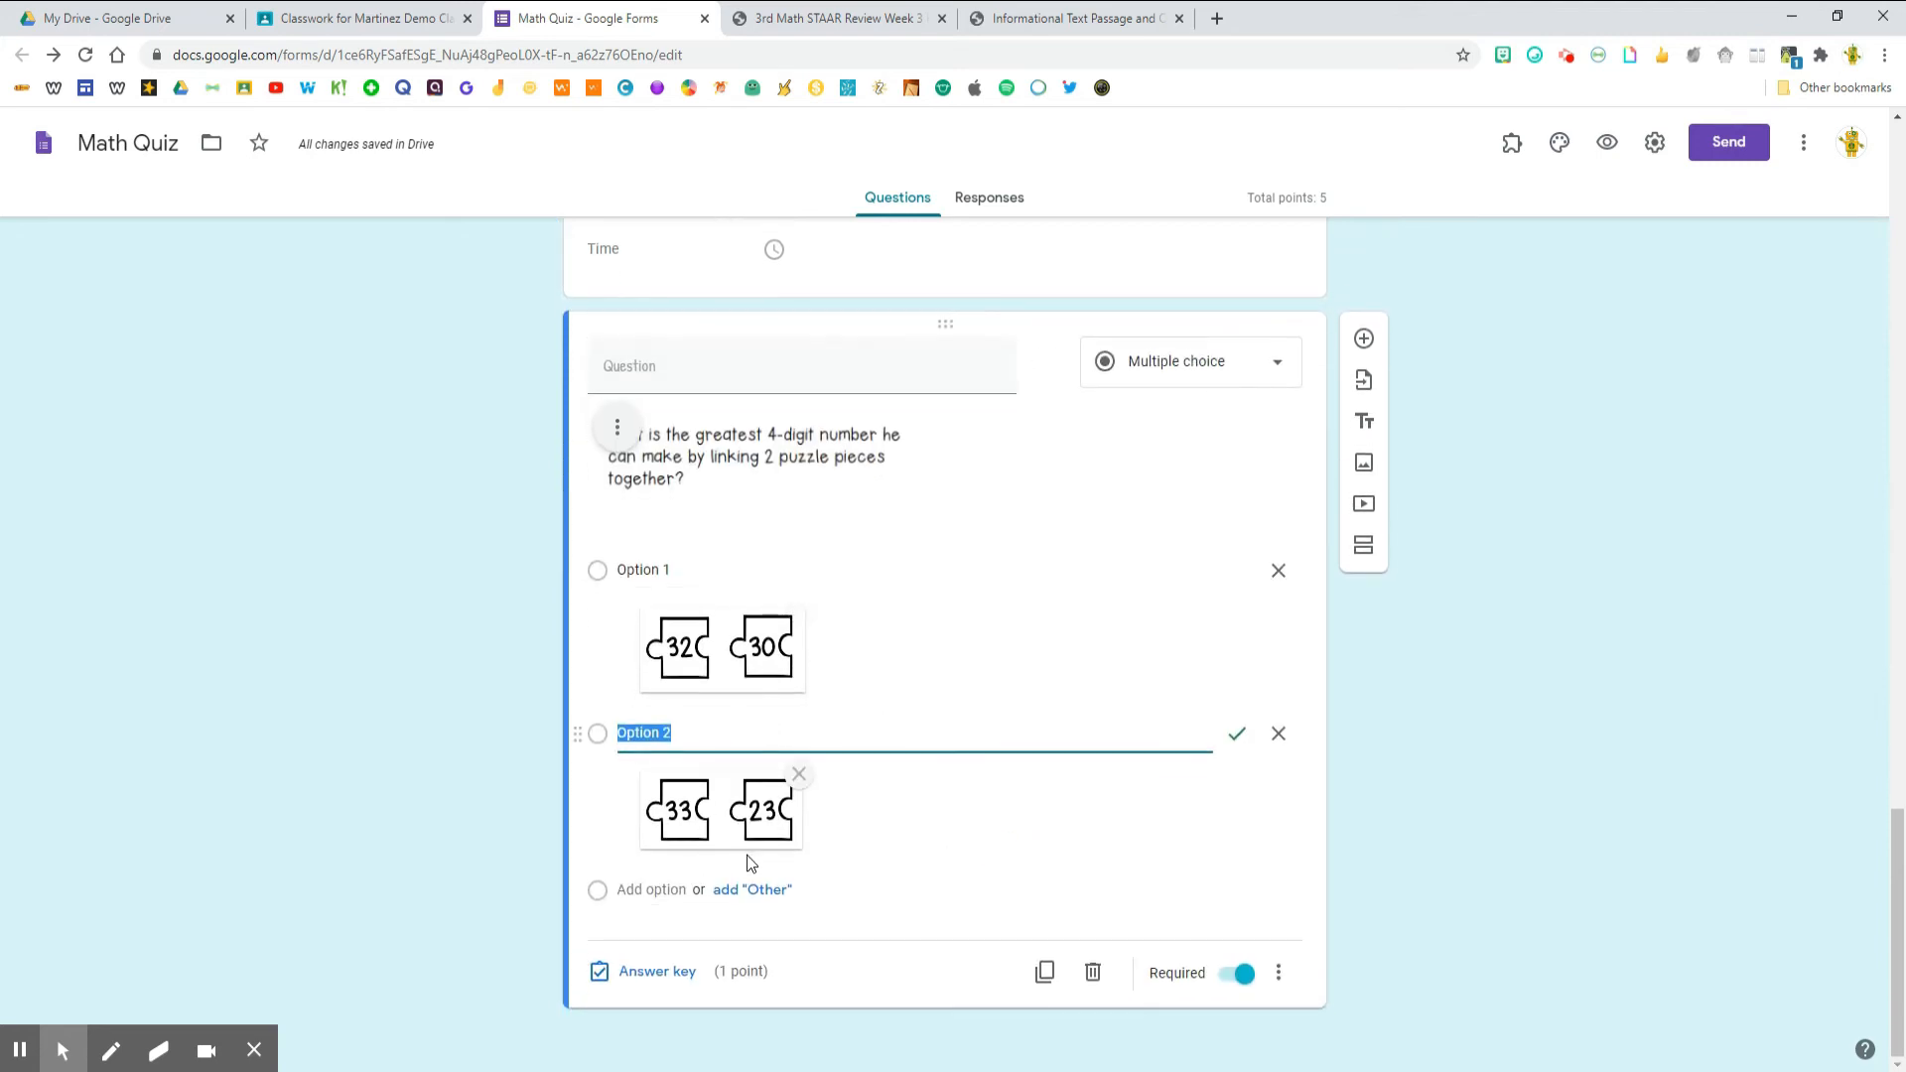
{"action": "left_click", "coordinate": [707, 893]}
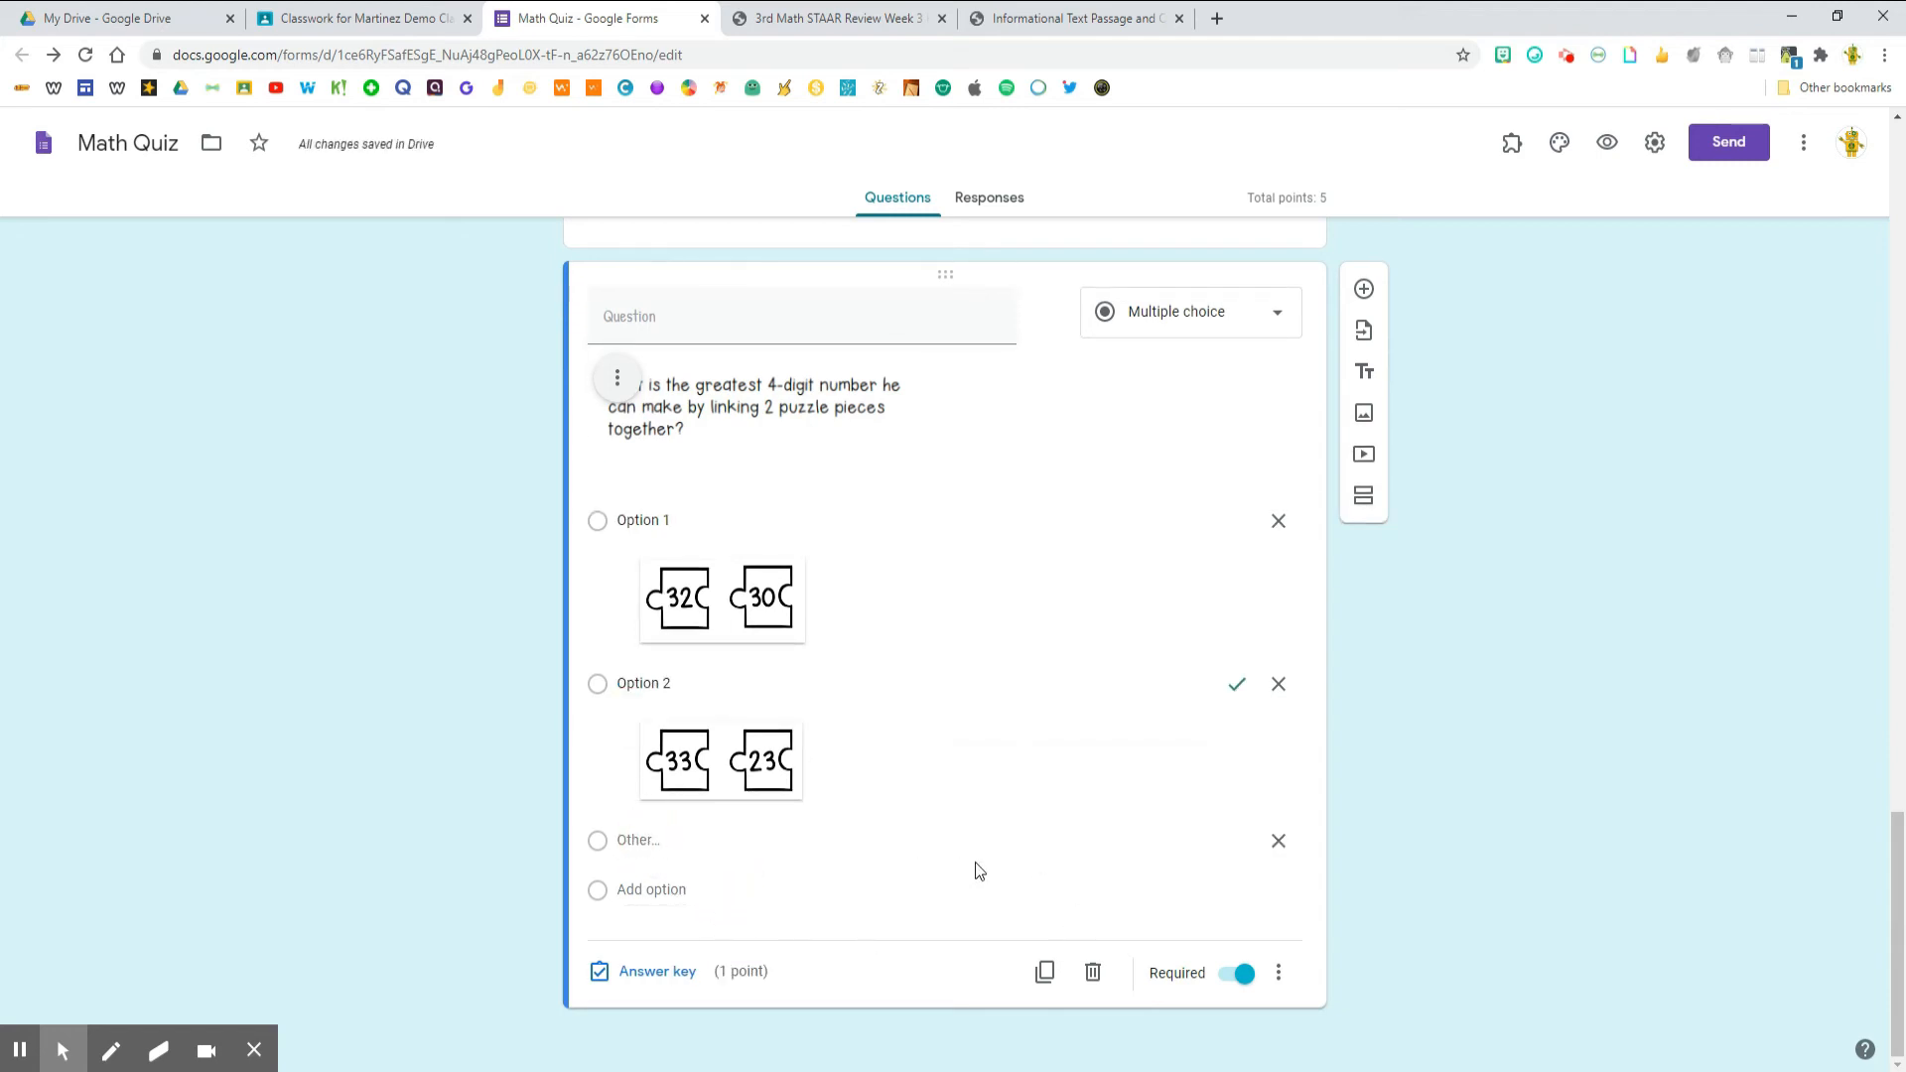
Try to add a third option with the image M7.png to the puzzle pieces question
{"action": "left_click", "coordinate": [661, 886]}
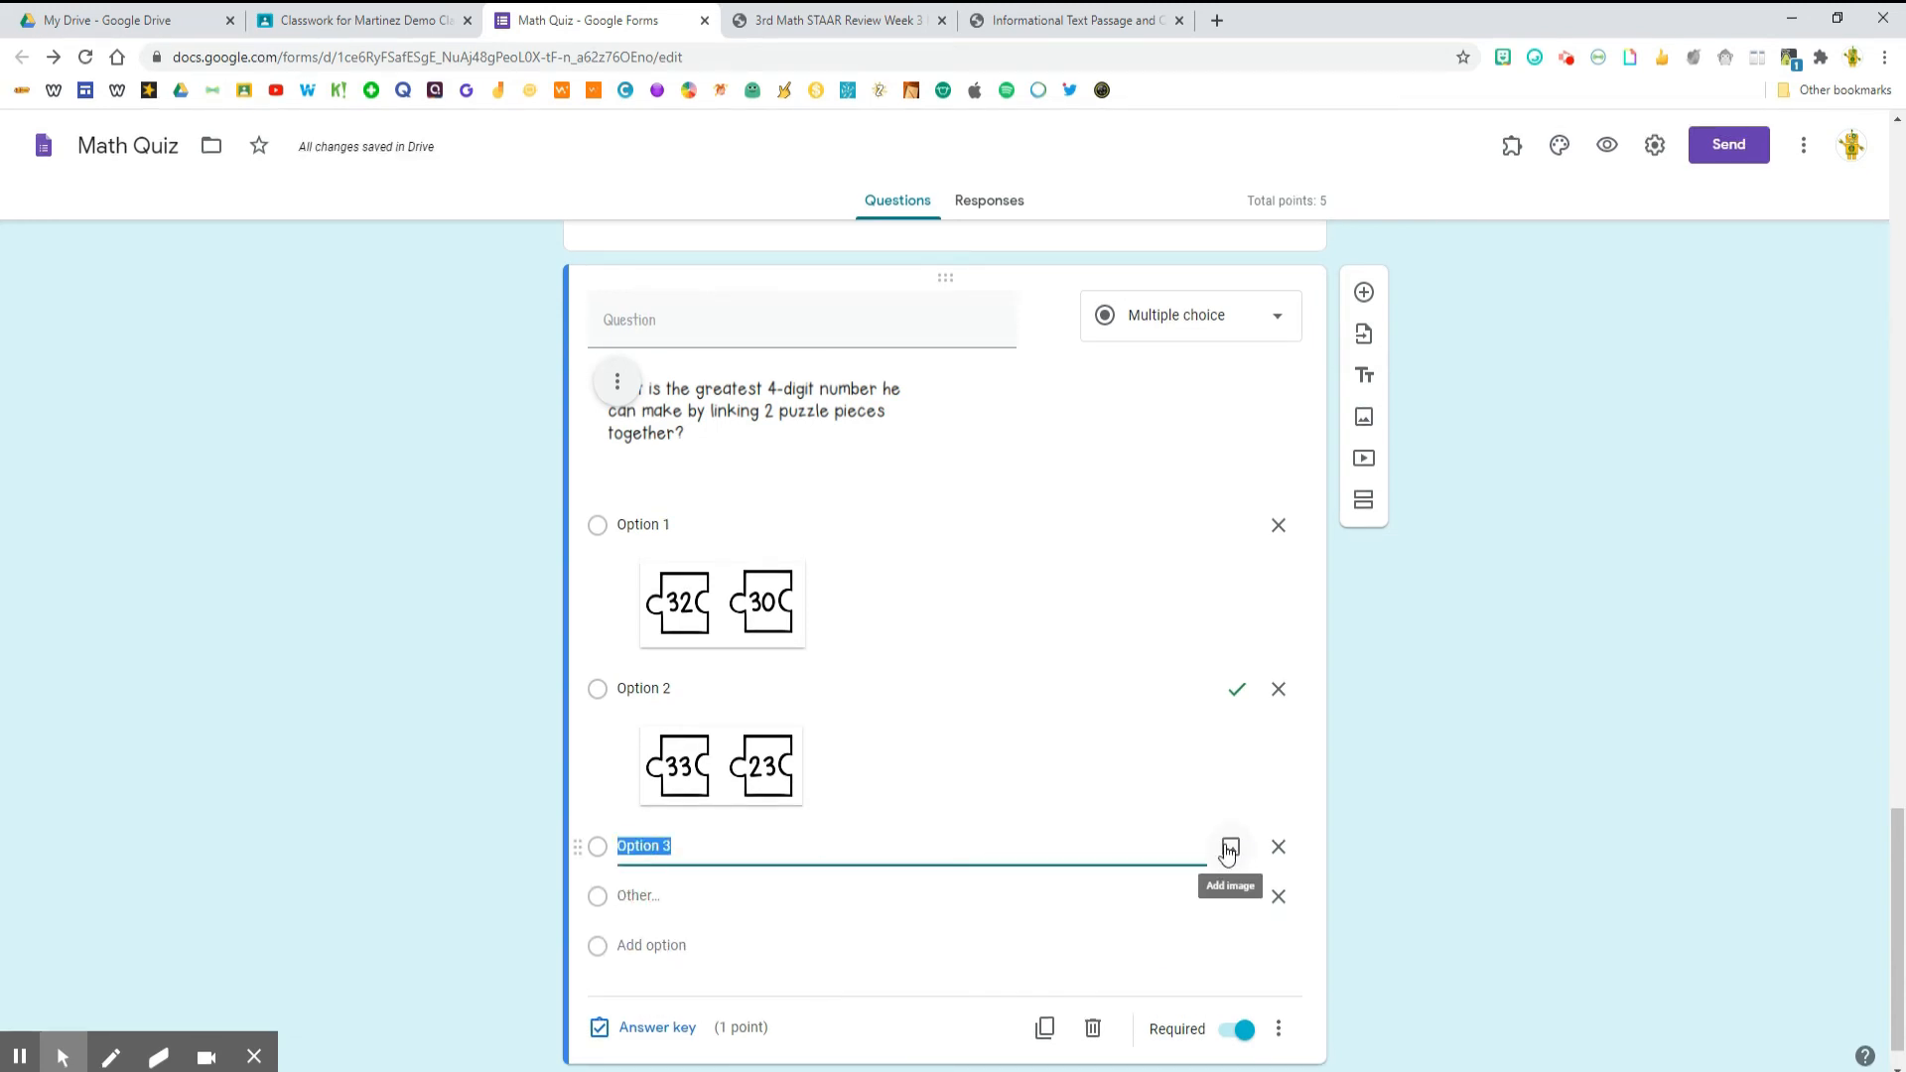
{"action": "left_click", "coordinate": [1230, 849]}
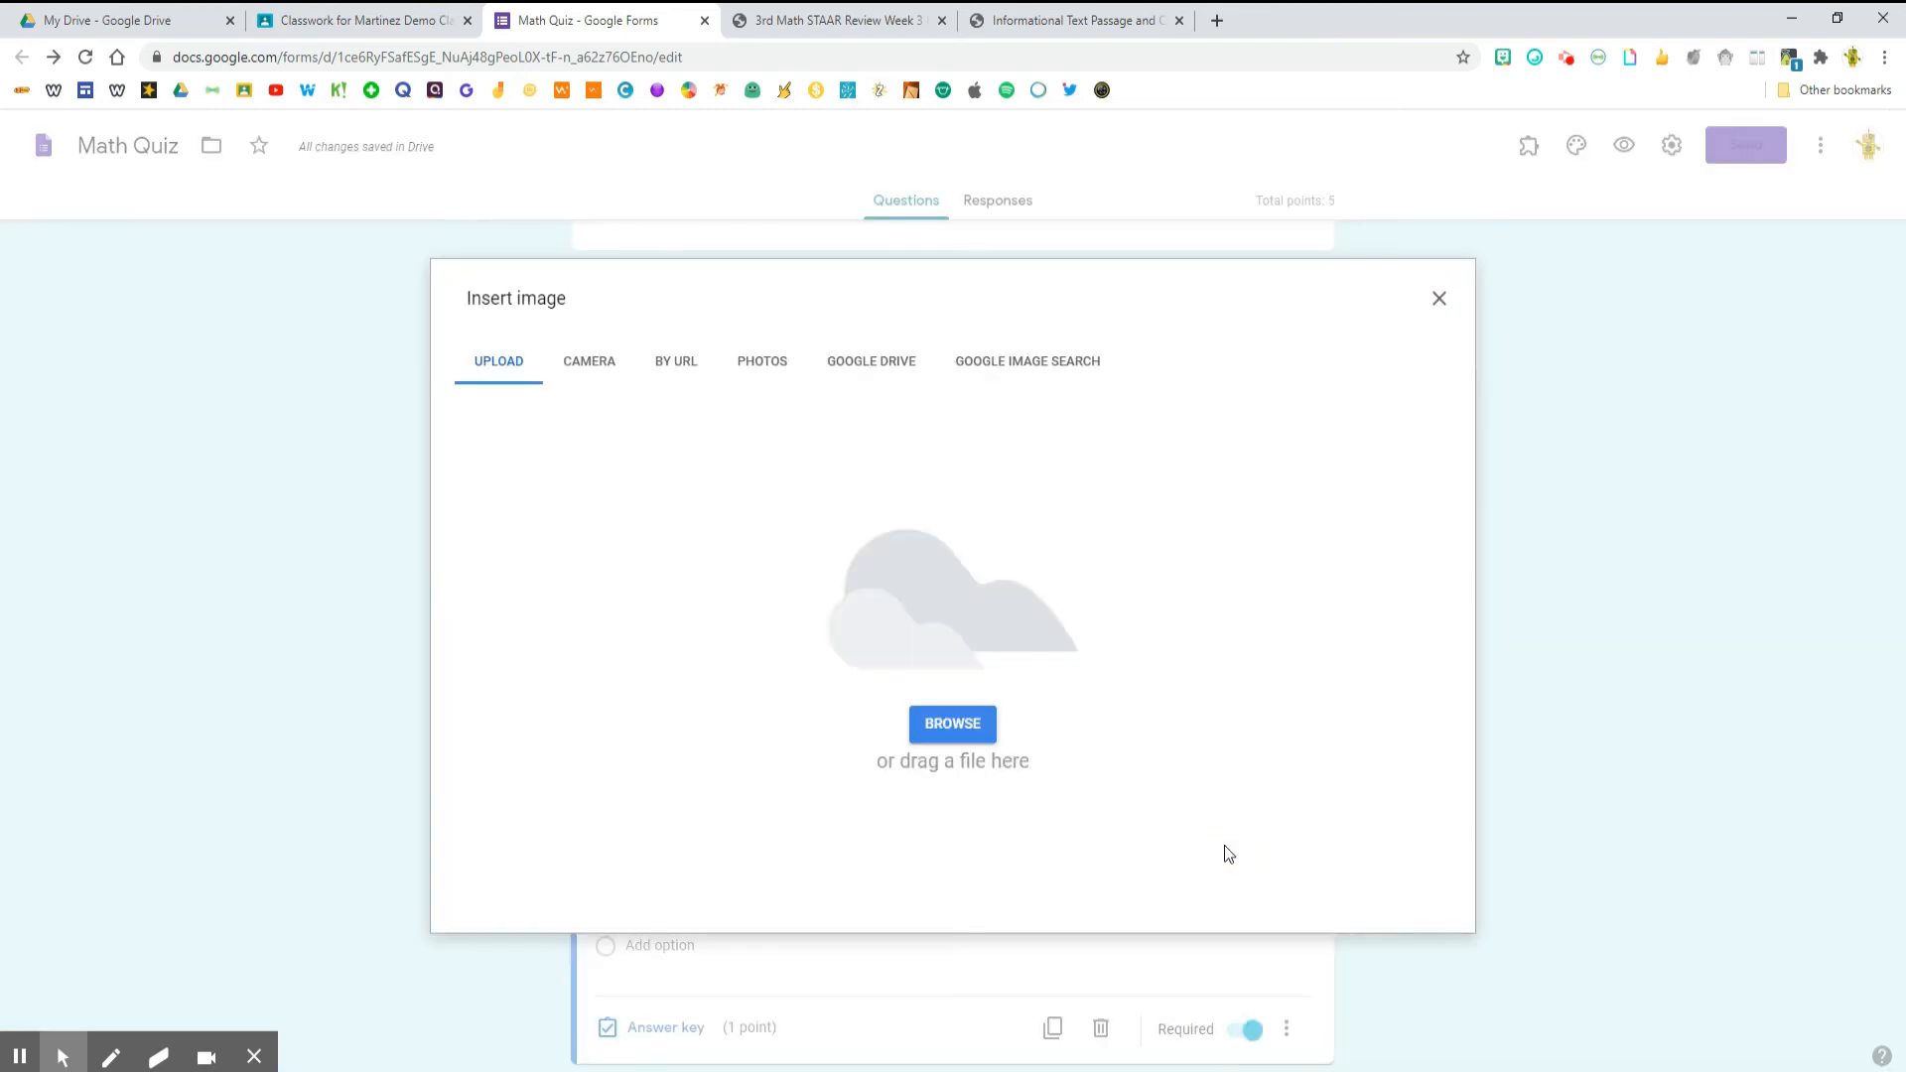
{"action": "left_click", "coordinate": [963, 726]}
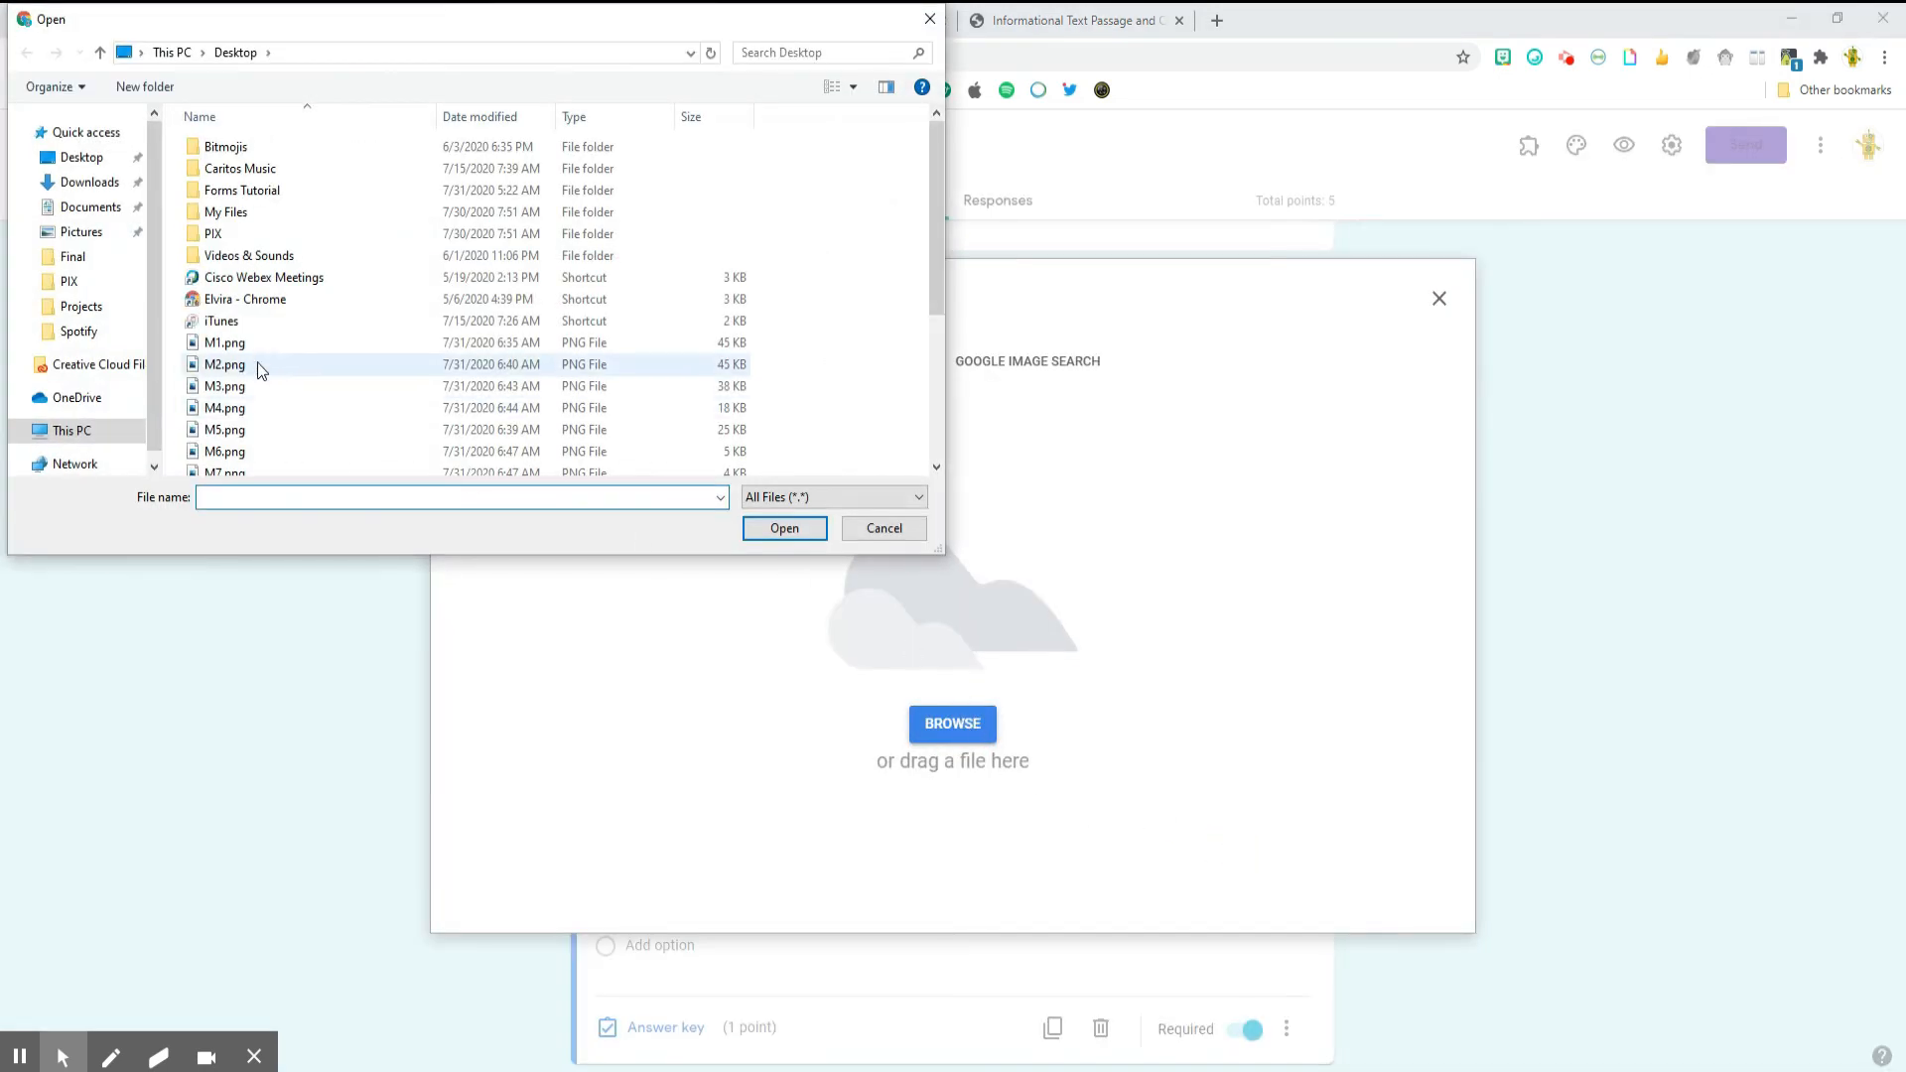
{"action": "scroll", "coordinate": [258, 362], "scroll_direction": "down", "scroll_amount": 1}
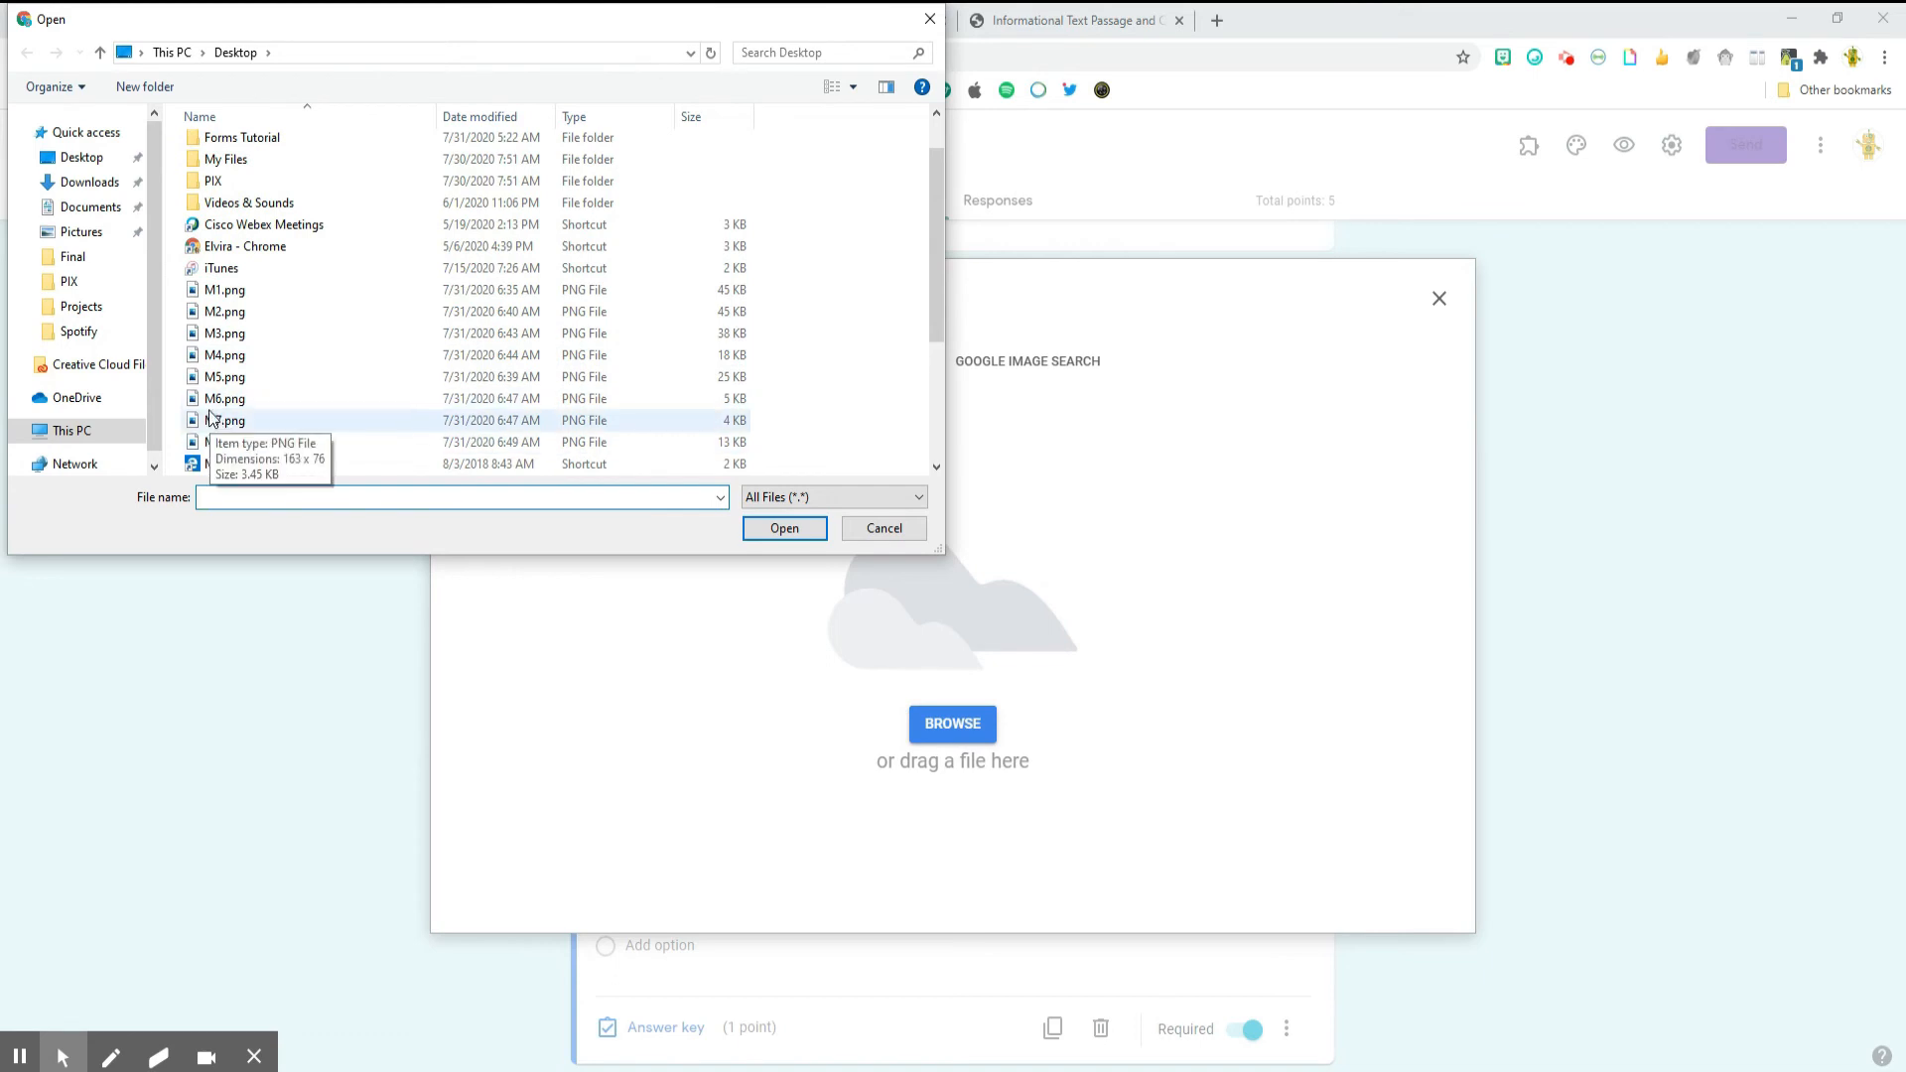
{"action": "left_click", "coordinate": [210, 421]}
{"action": "double_click", "coordinate": [211, 421]}
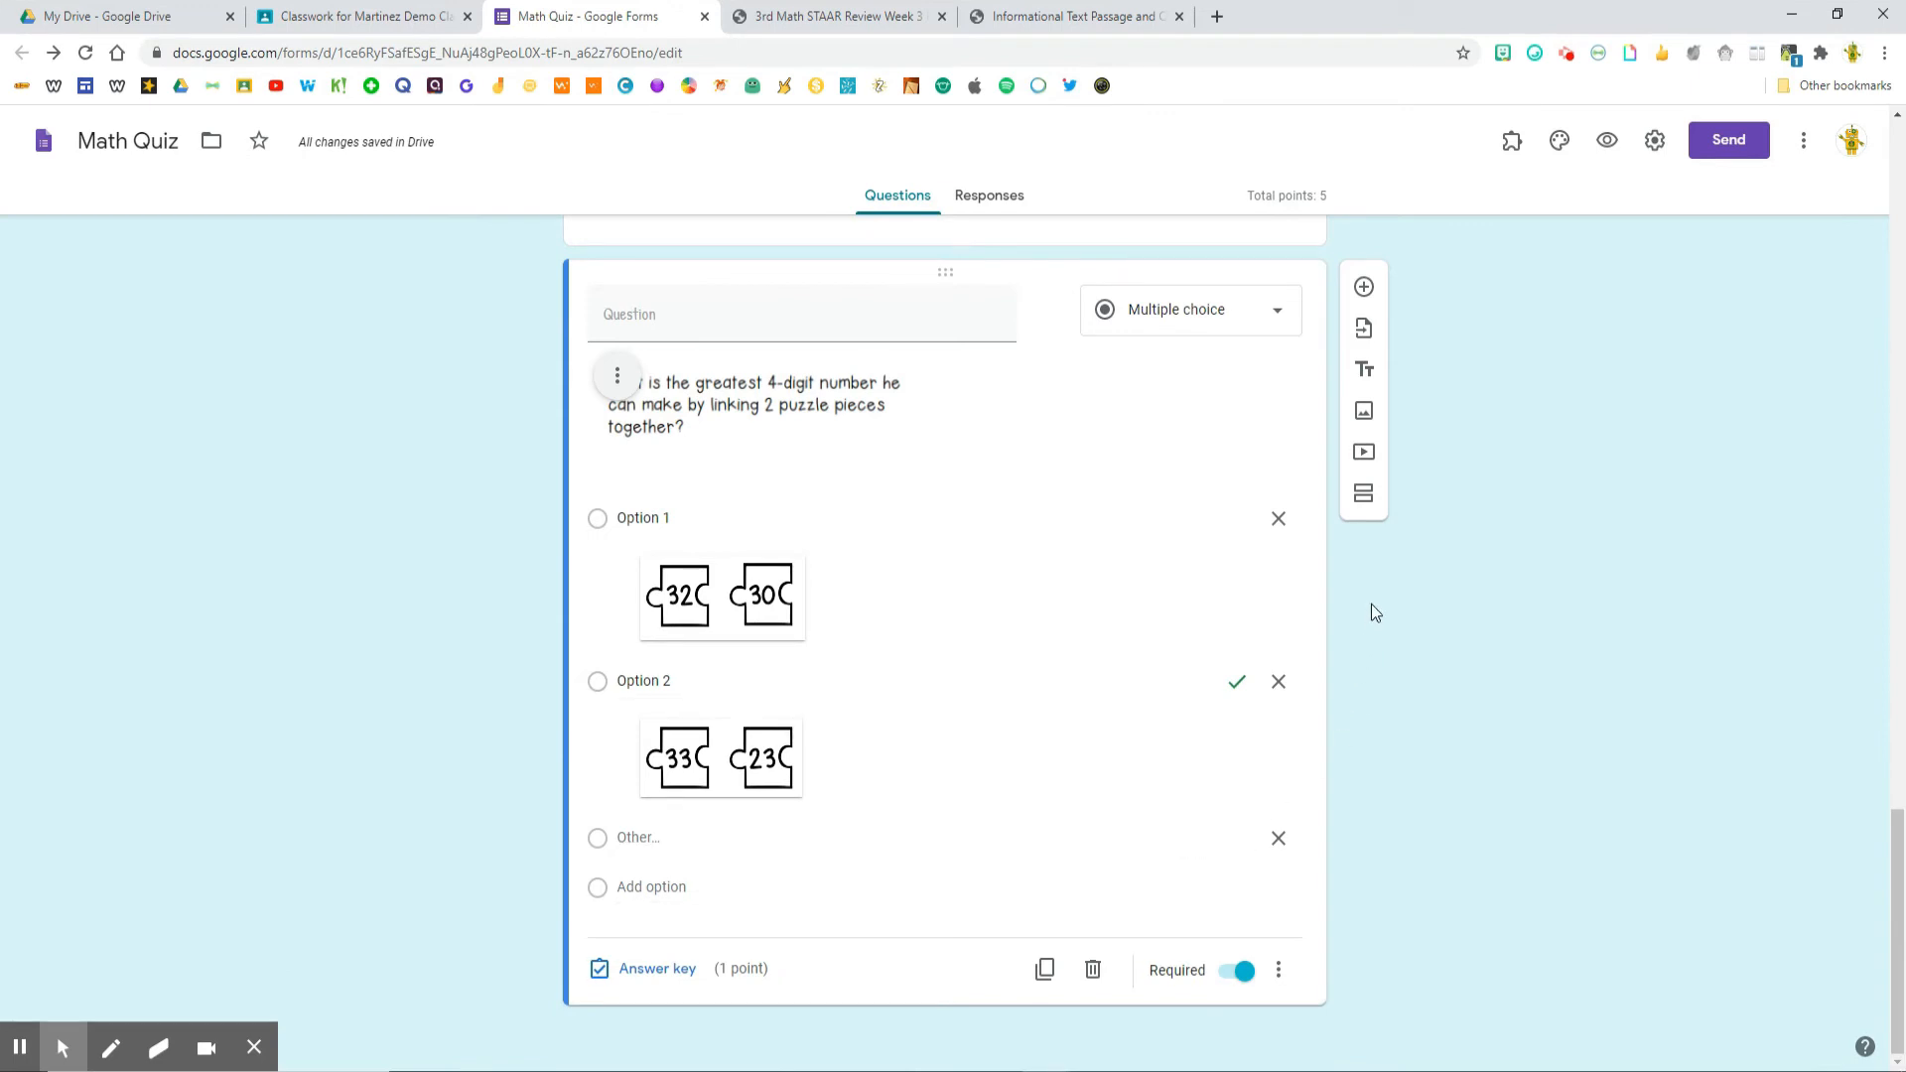
Add a new question after the puzzle pieces question and make it a File upload question
{"action": "left_click", "coordinate": [1362, 289]}
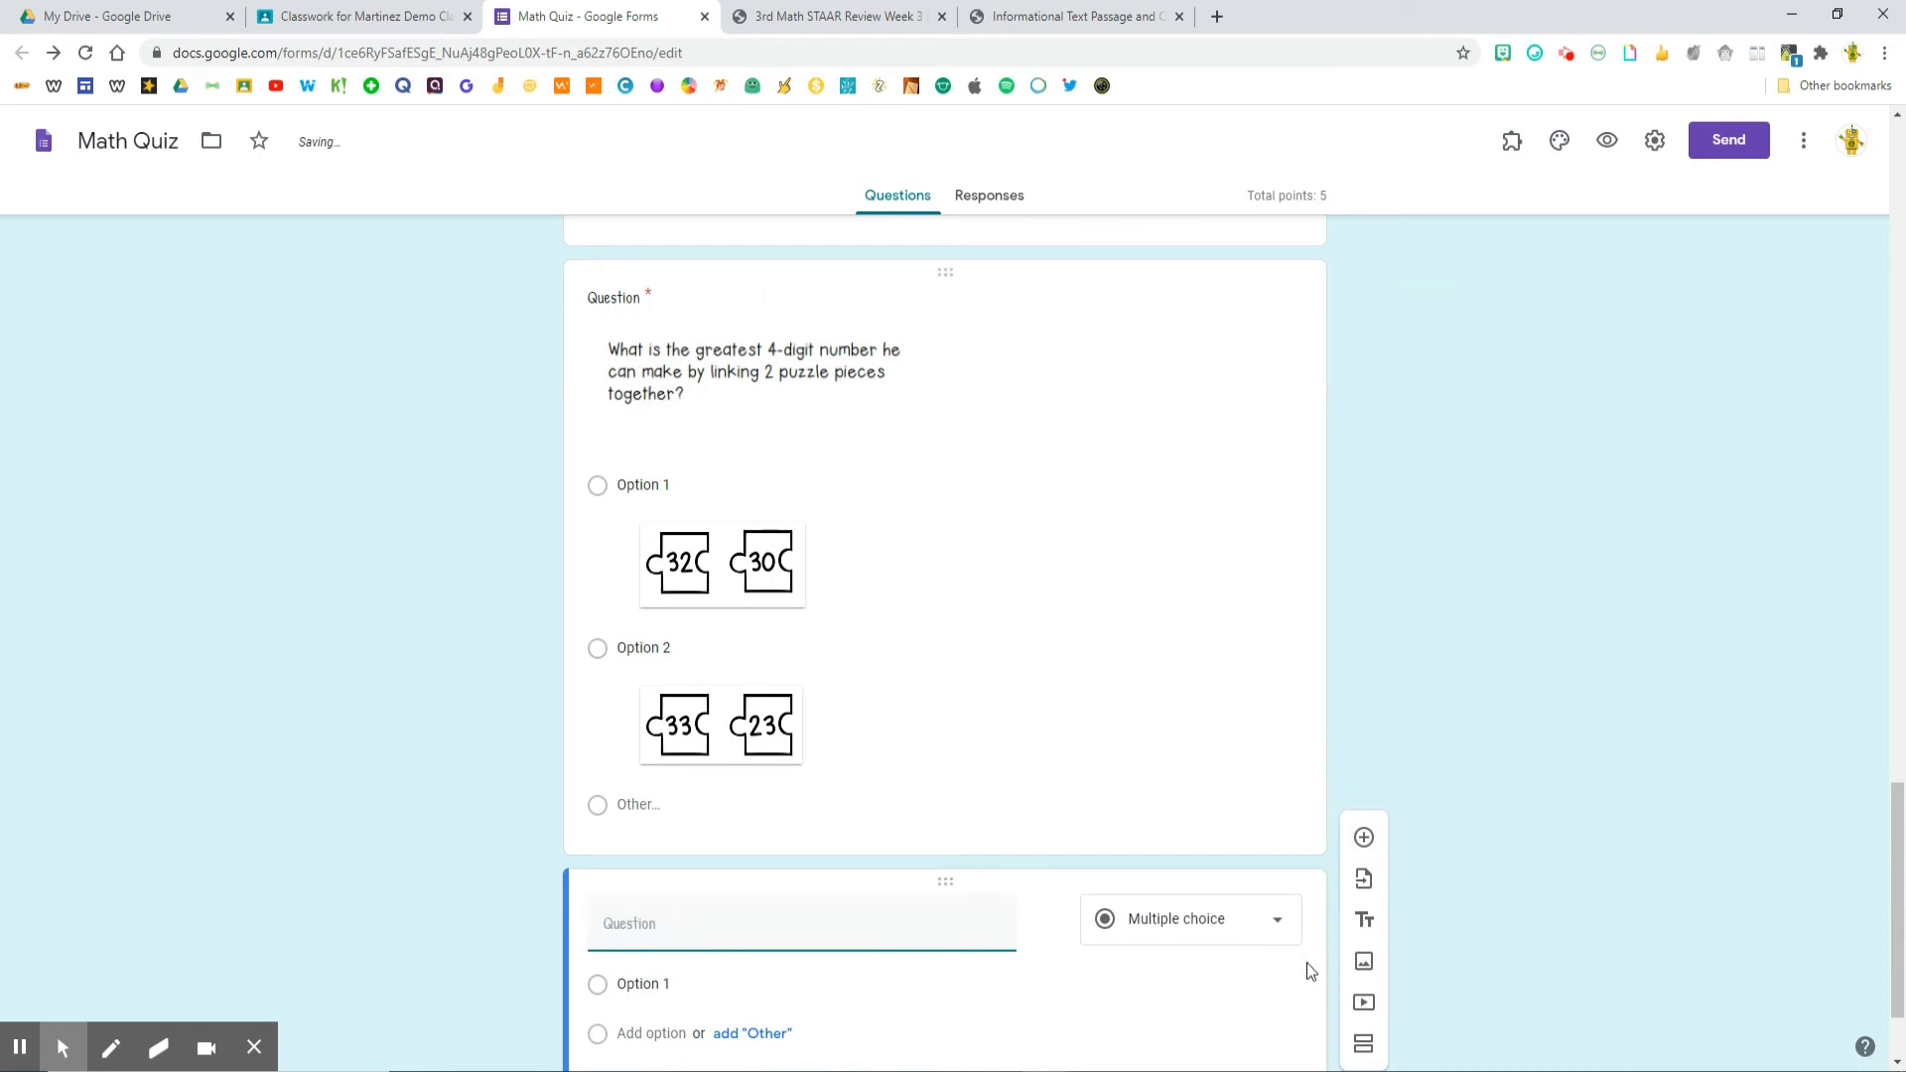
{"action": "left_click", "coordinate": [1182, 781]}
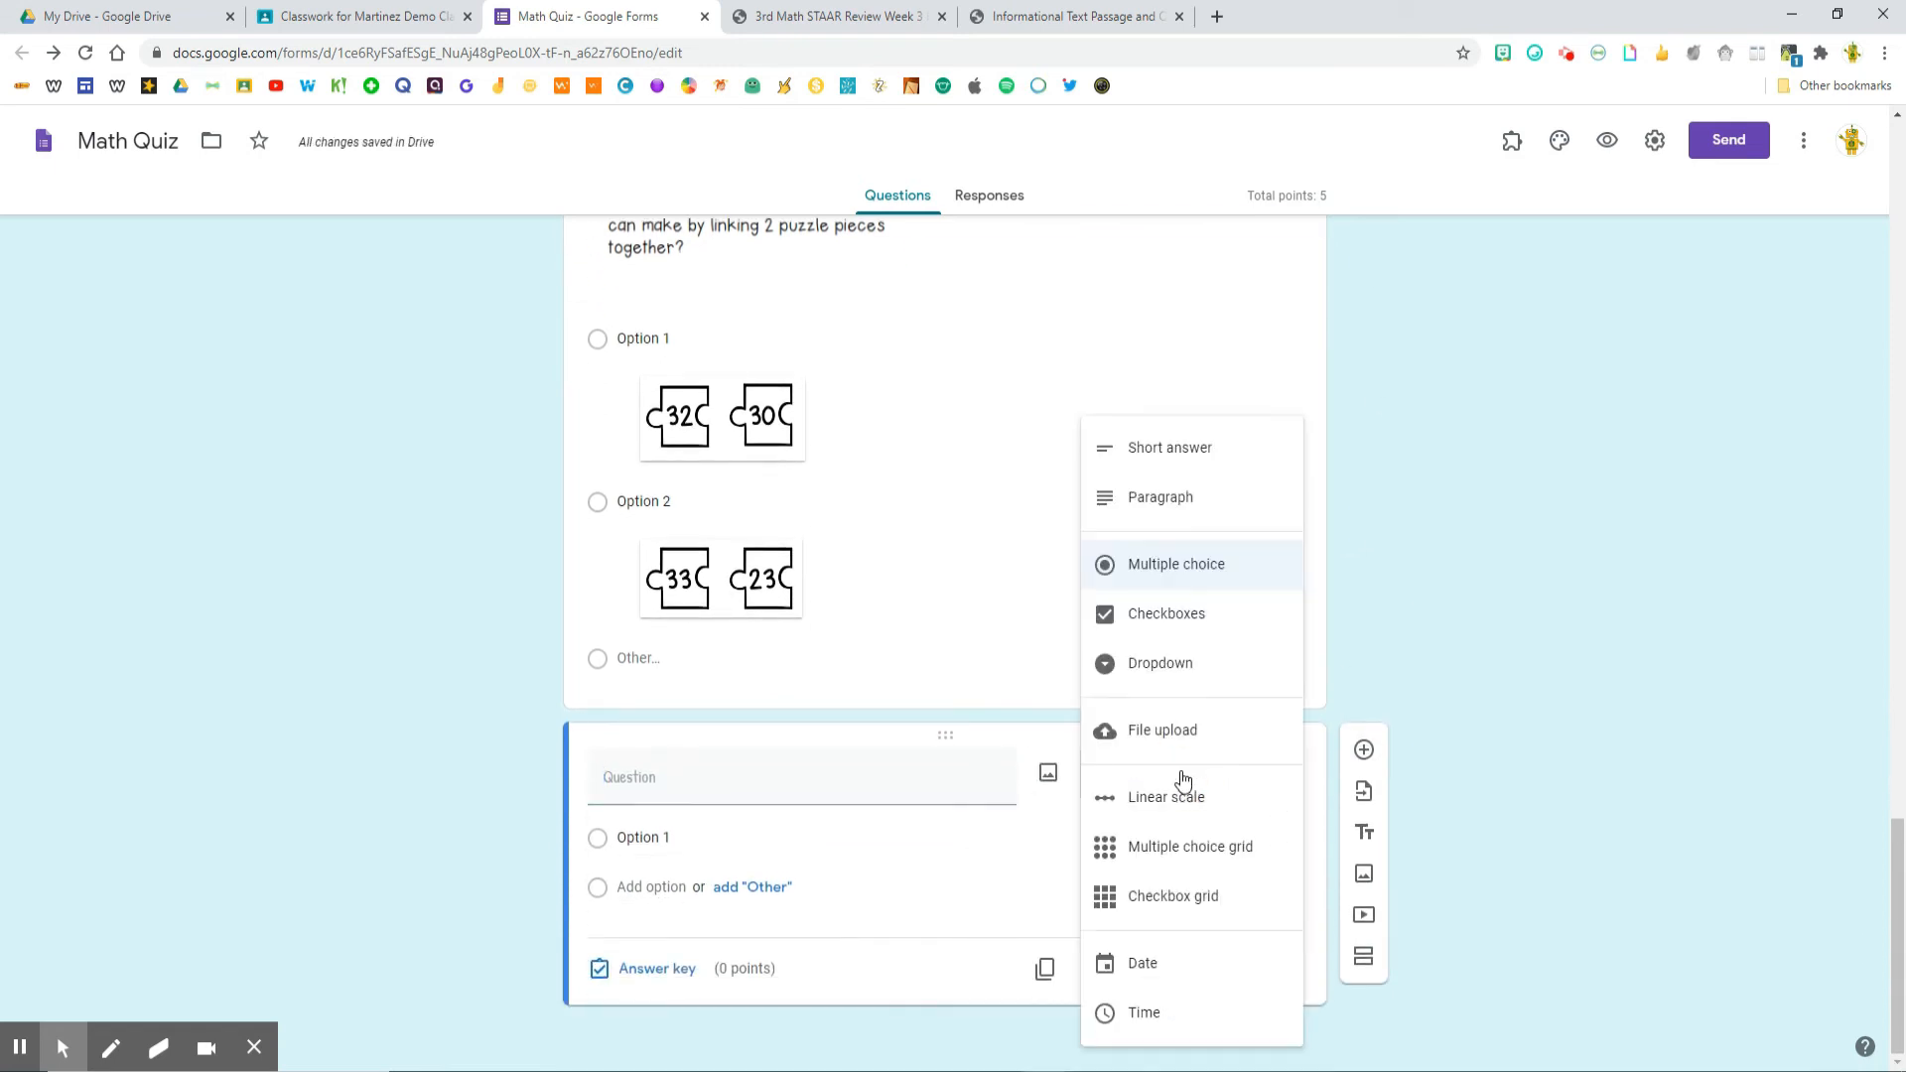
{"action": "left_click", "coordinate": [1172, 735]}
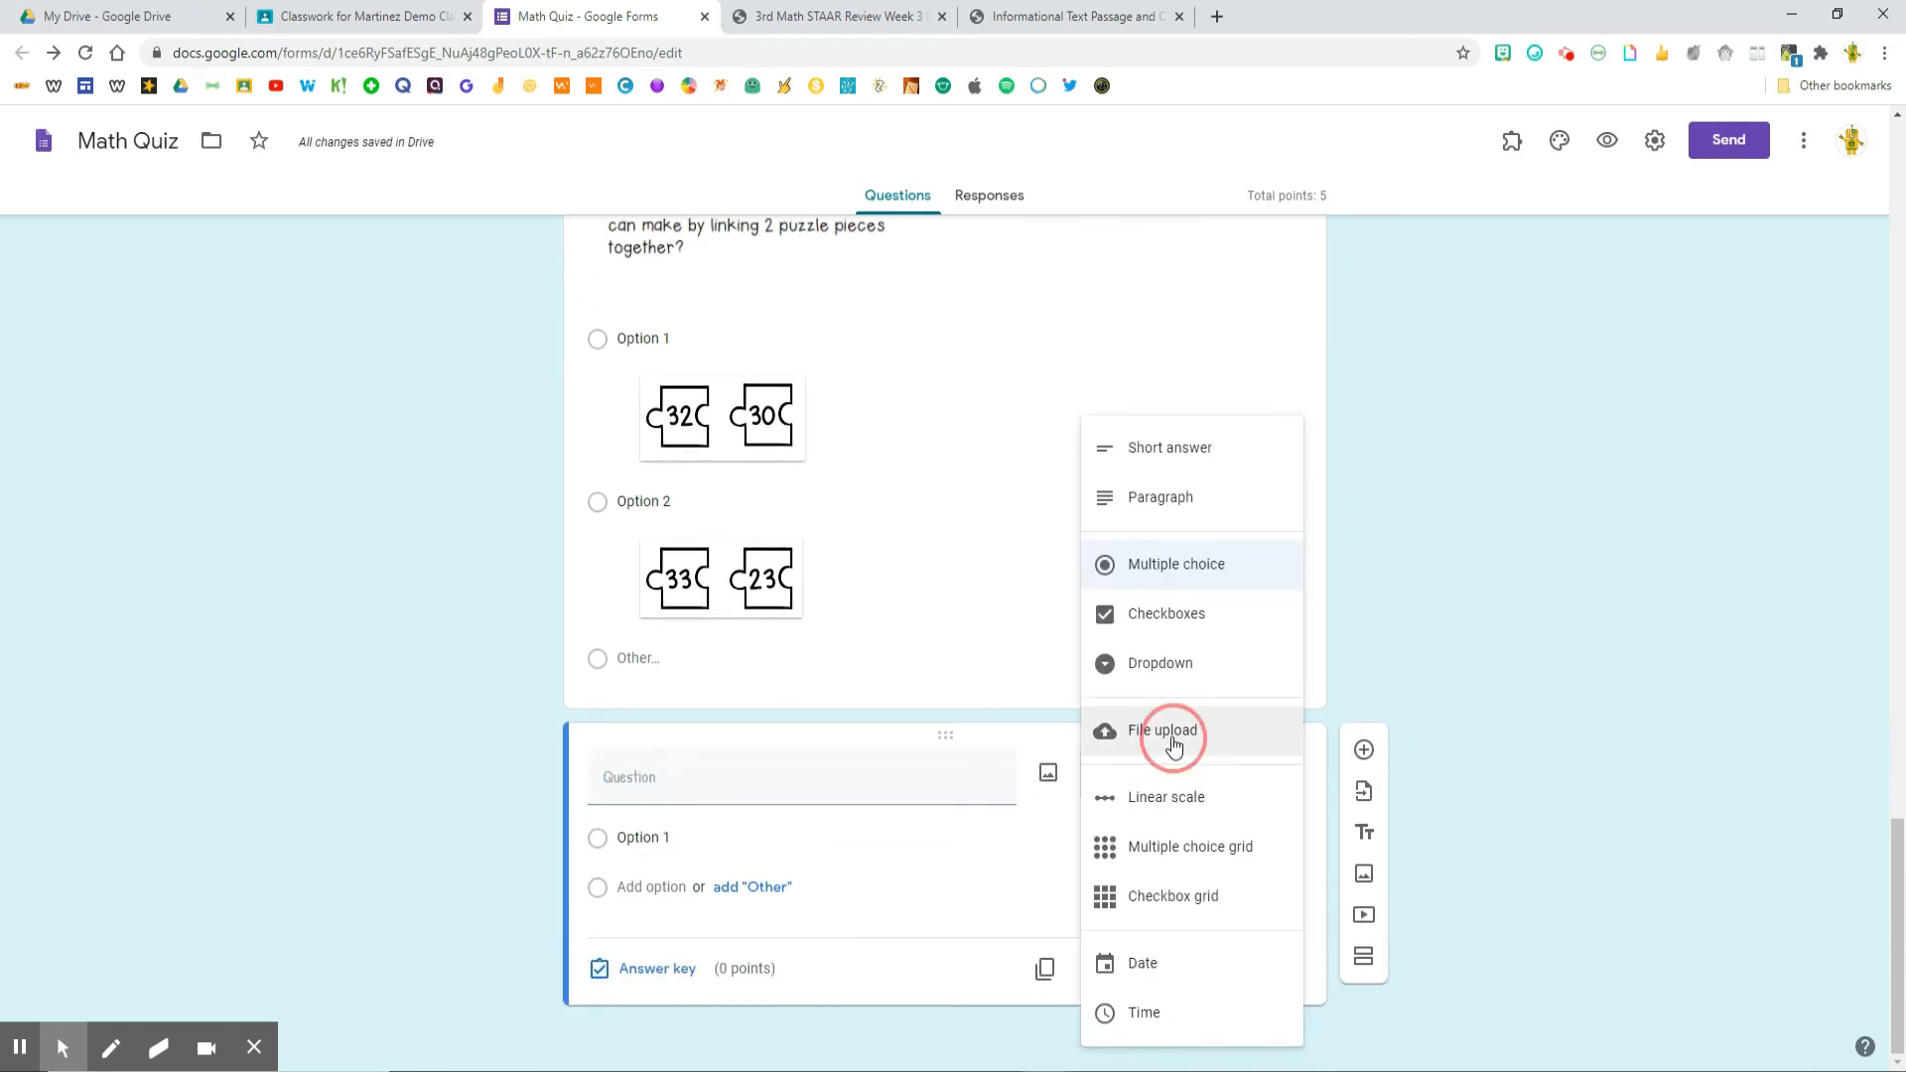
{"action": "left_click", "coordinate": [1262, 967]}
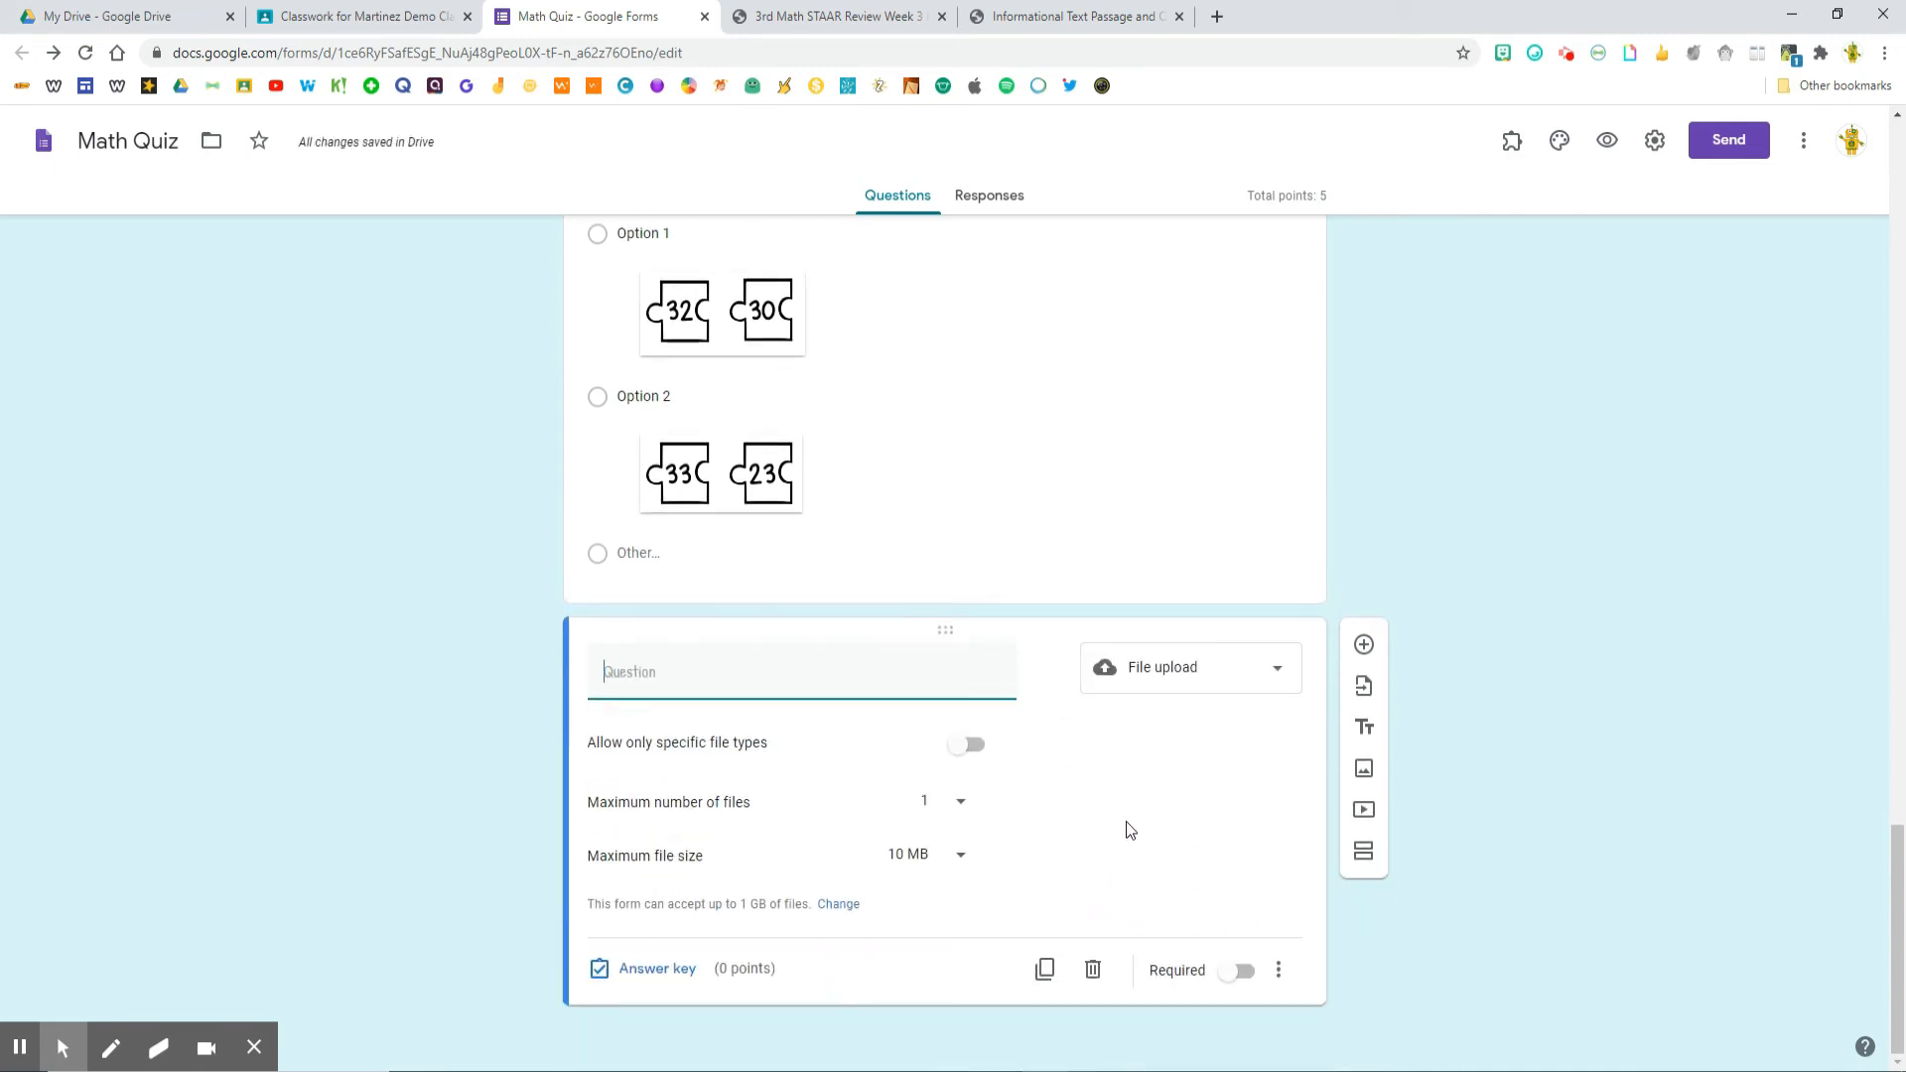
Enter "Take a picture of your work and upload it here." as the file upload question's text
{"action": "left_click", "coordinate": [1894, 740]}
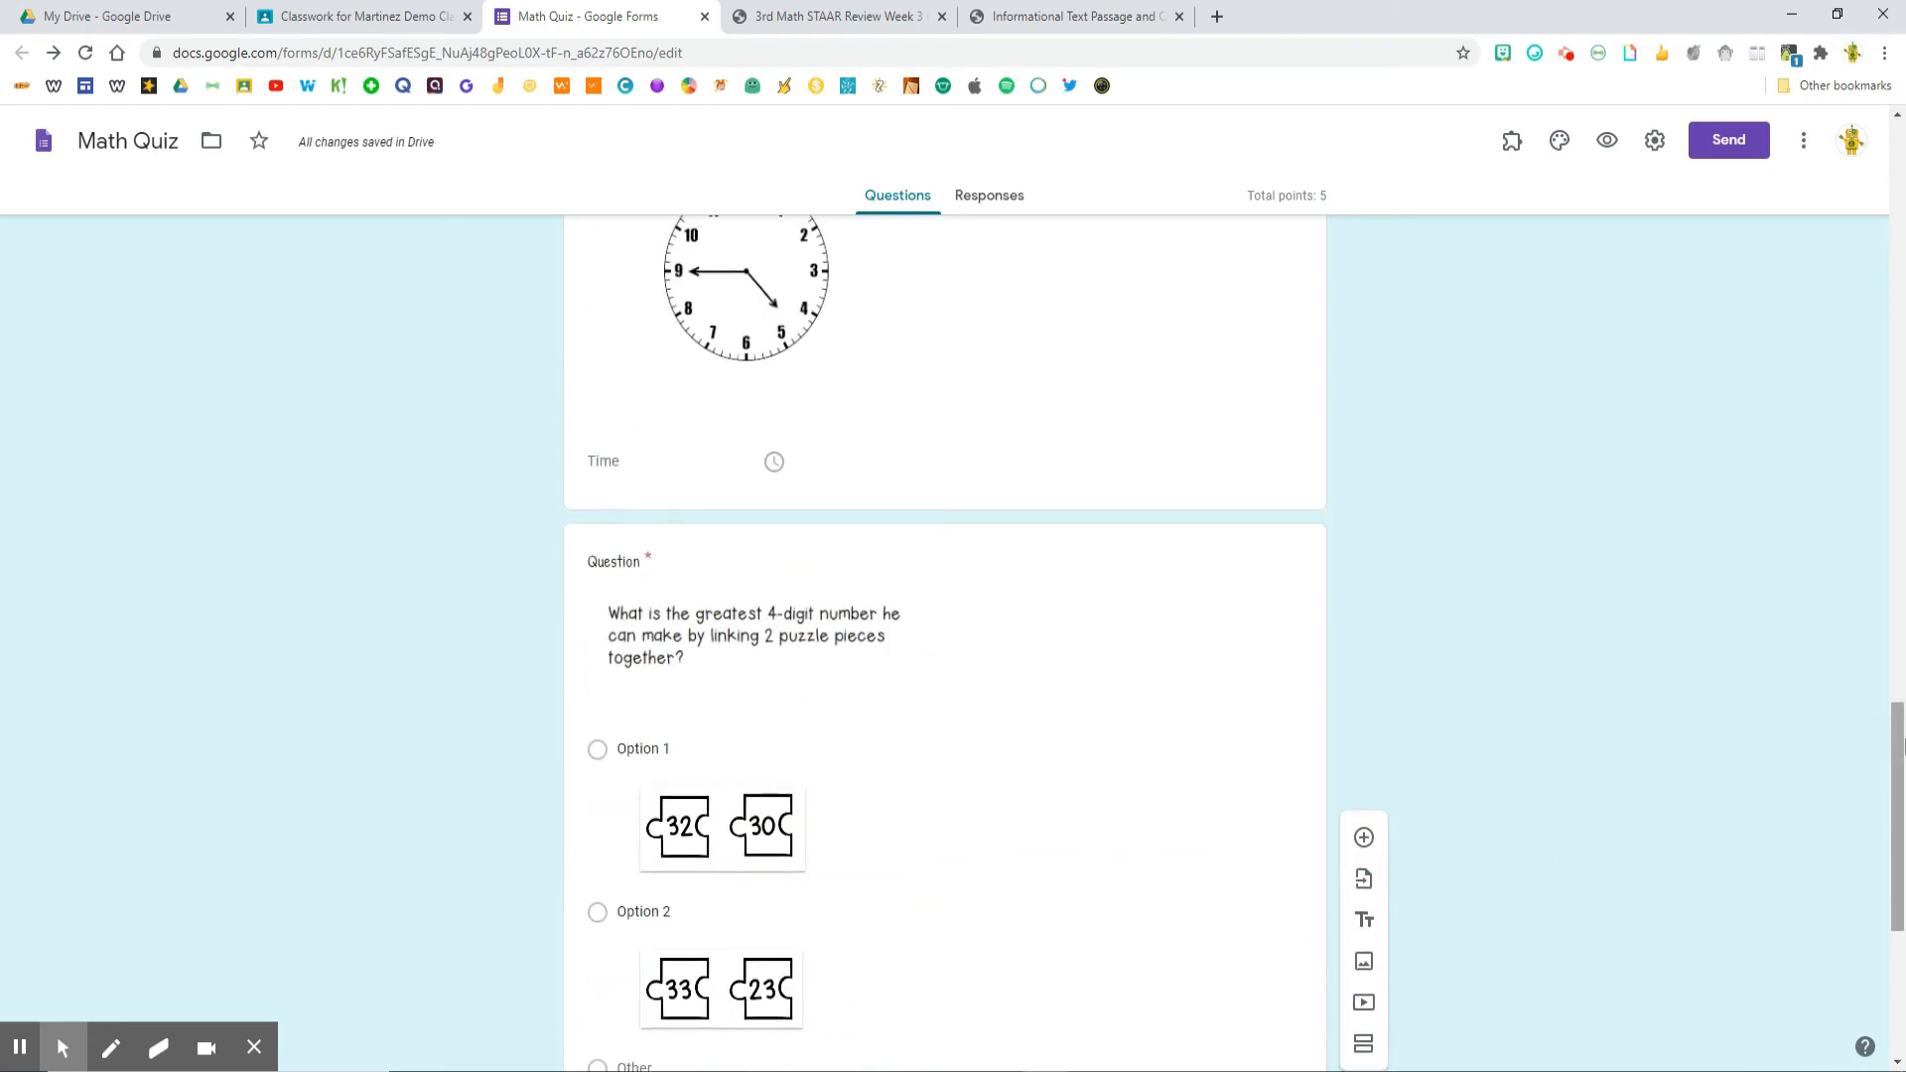
{"action": "left_click_drag", "start_coordinate": [1902, 627], "coordinate": [1899, 144]}
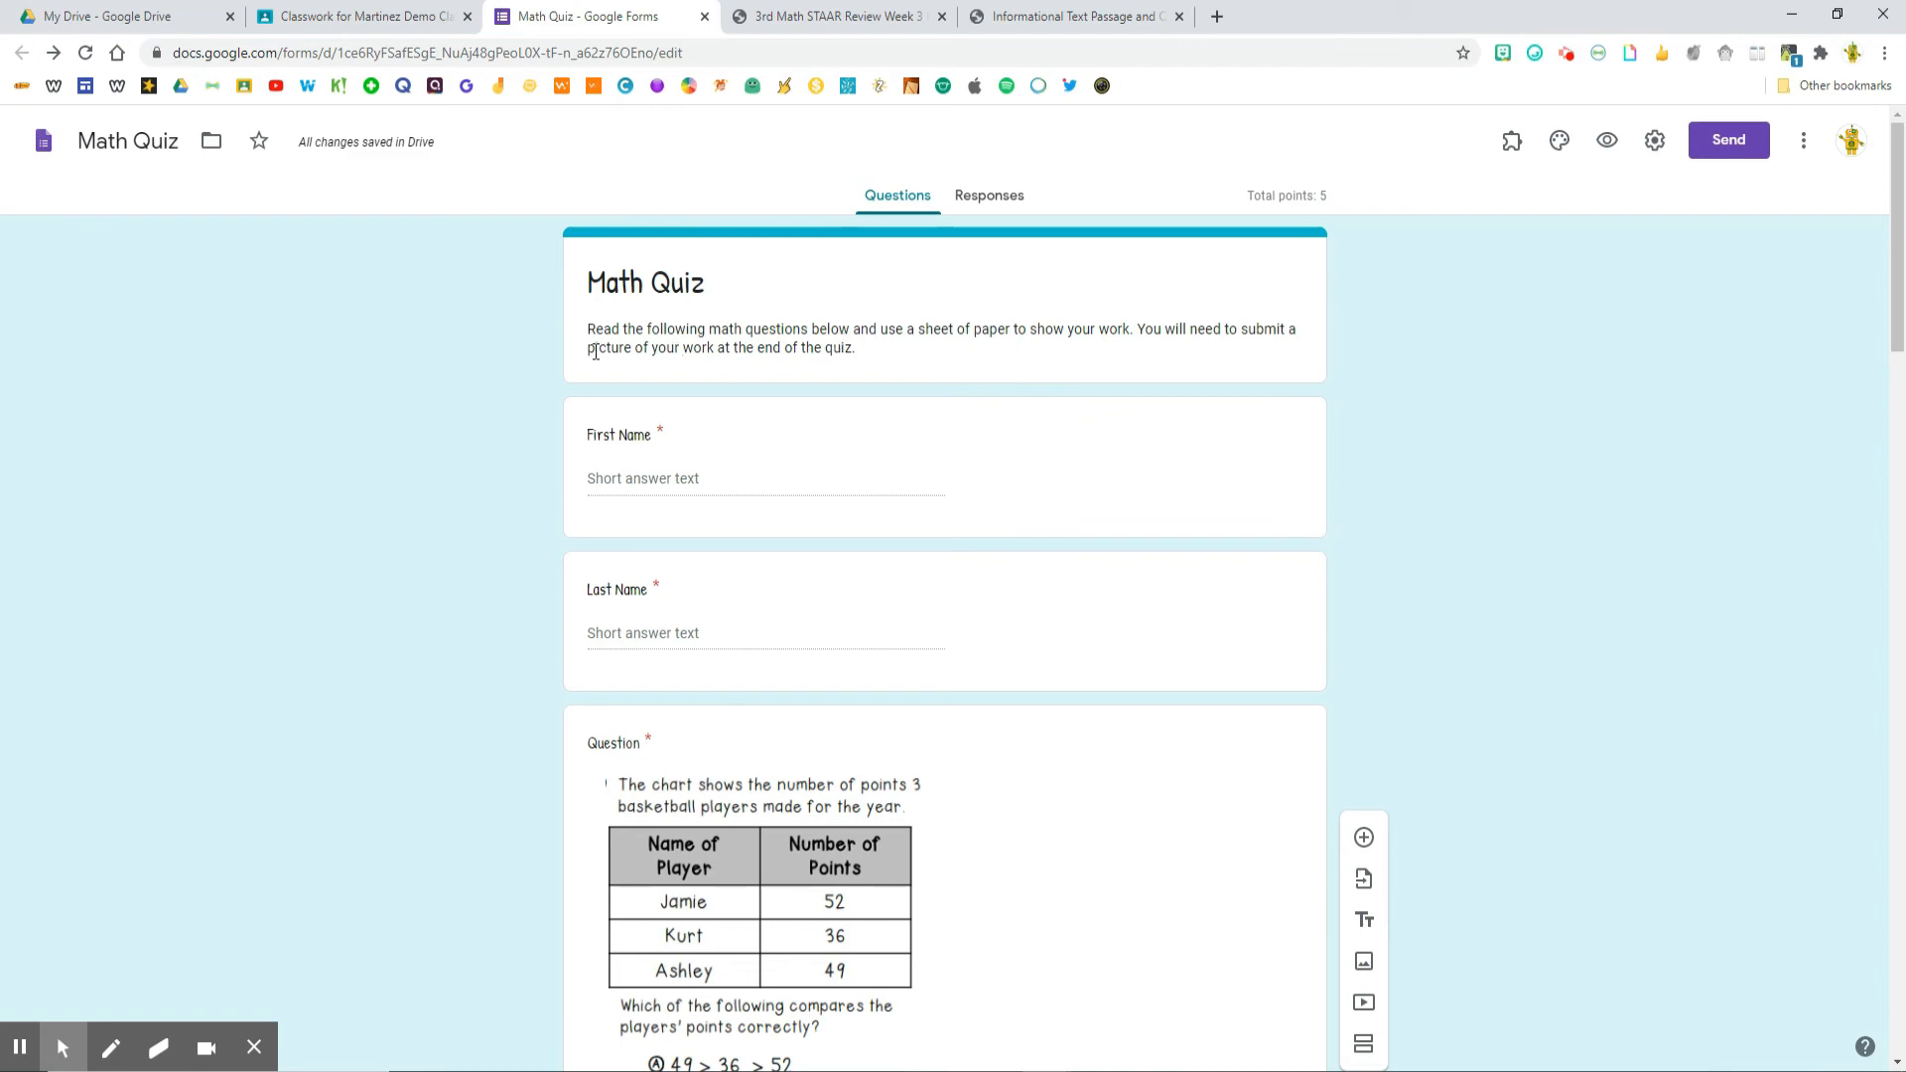
{"action": "scroll", "coordinate": [1107, 823], "scroll_direction": "down", "scroll_amount": 20}
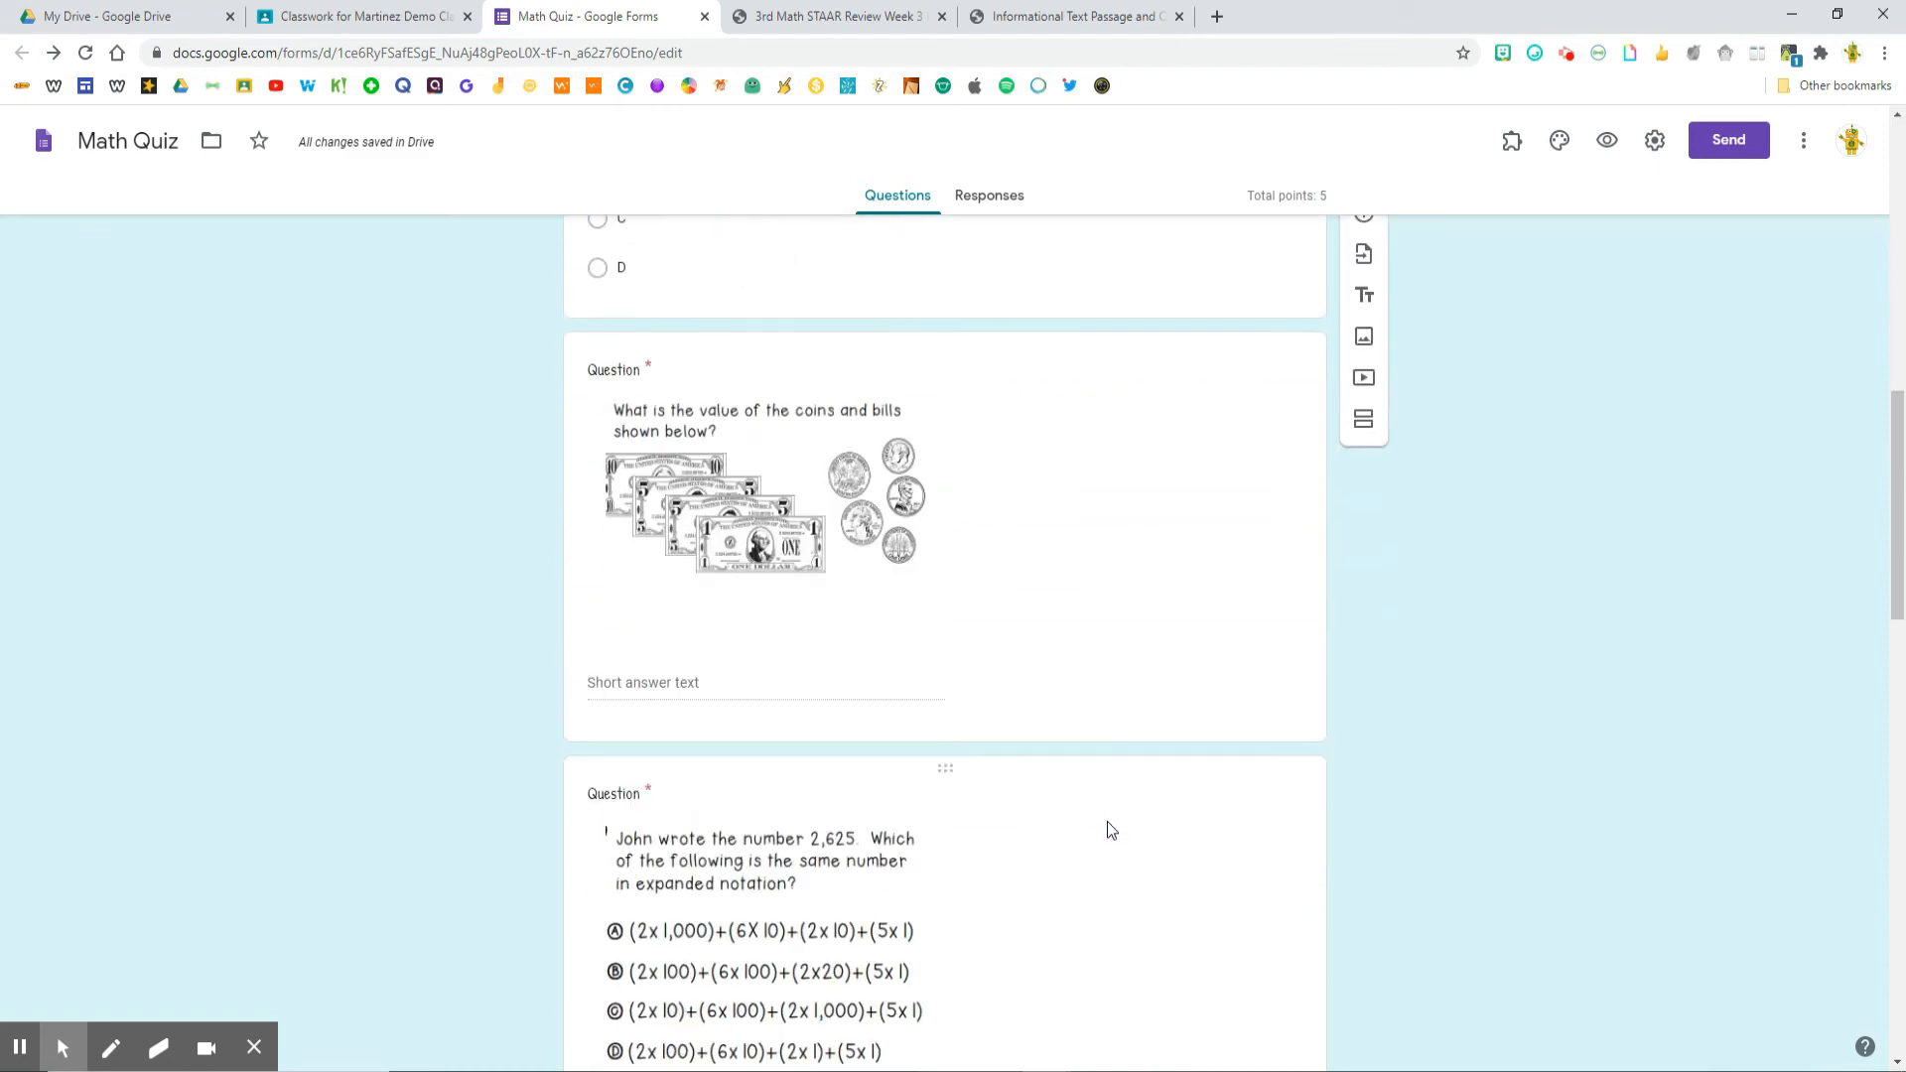
{"action": "scroll", "coordinate": [1106, 820], "scroll_direction": "down", "scroll_amount": 3}
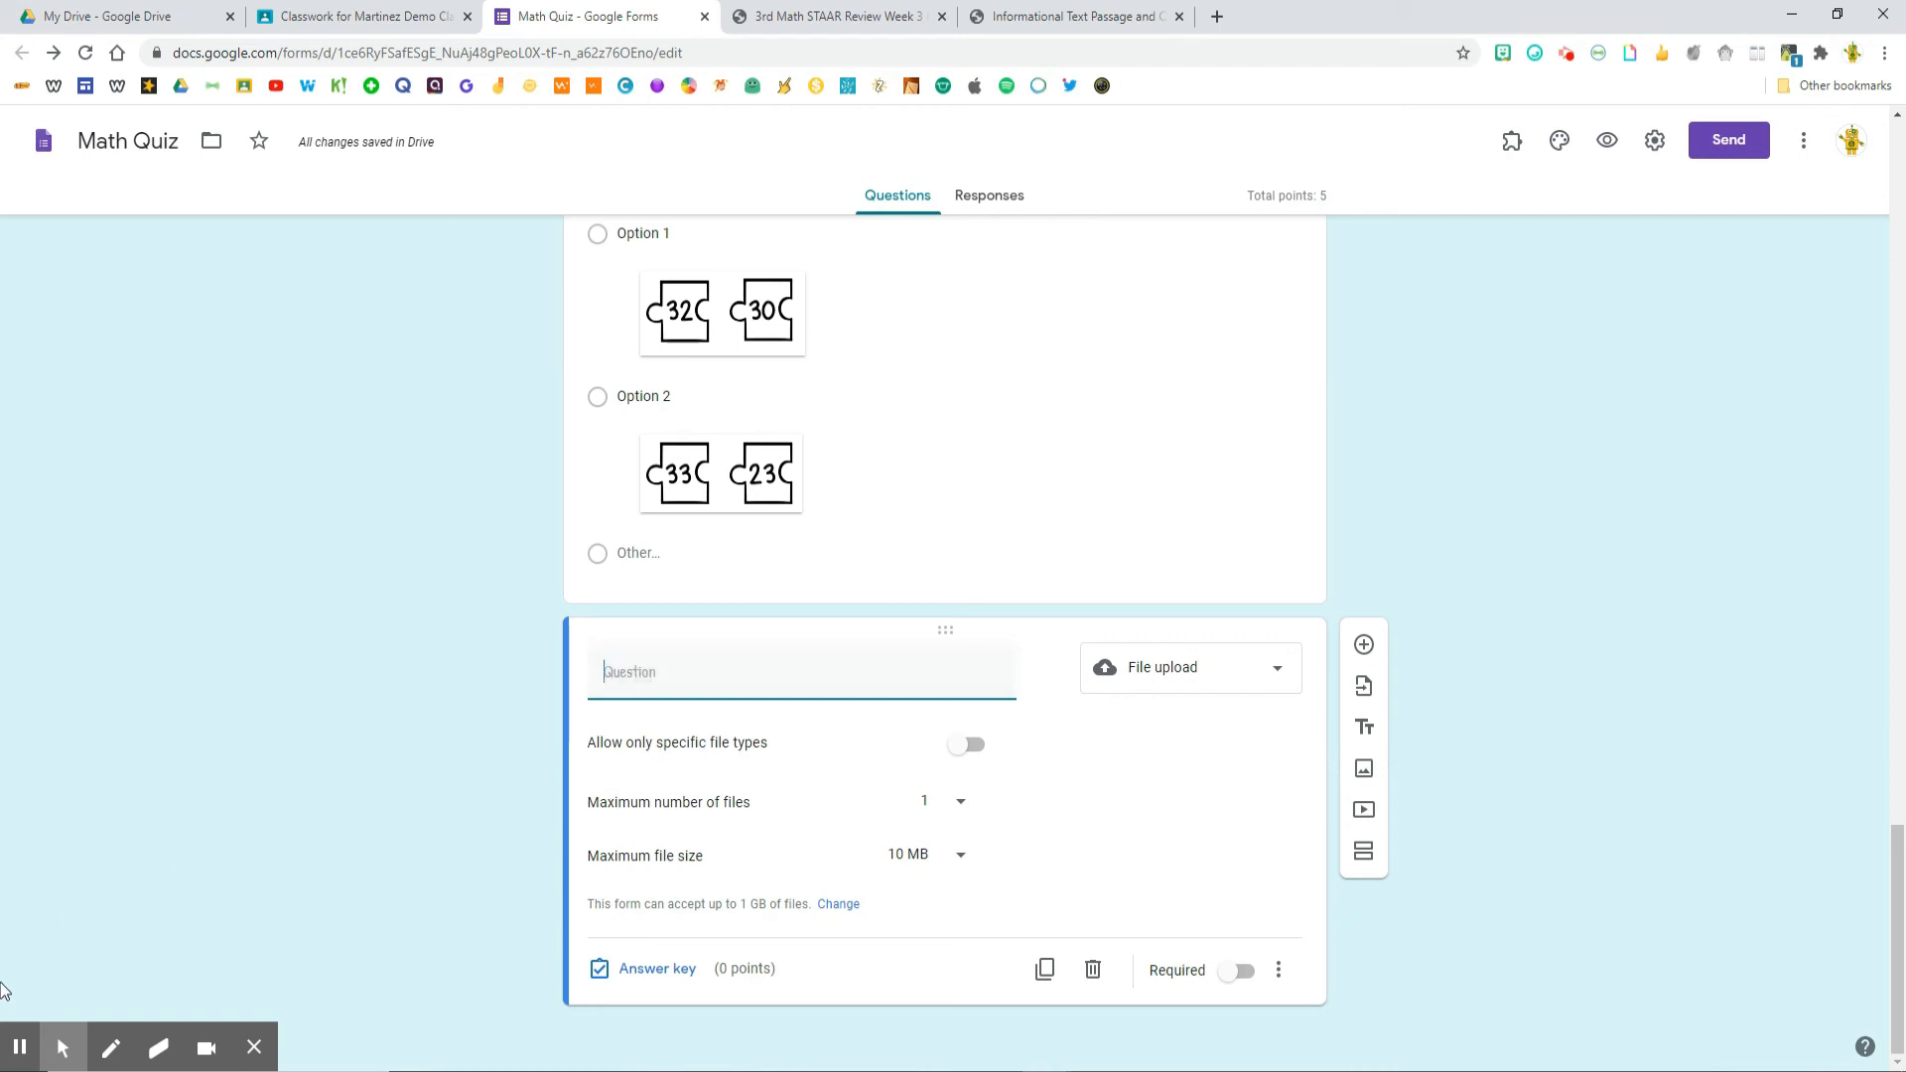
{"action": "type", "text": "Take a picture of your work and upload it here."}
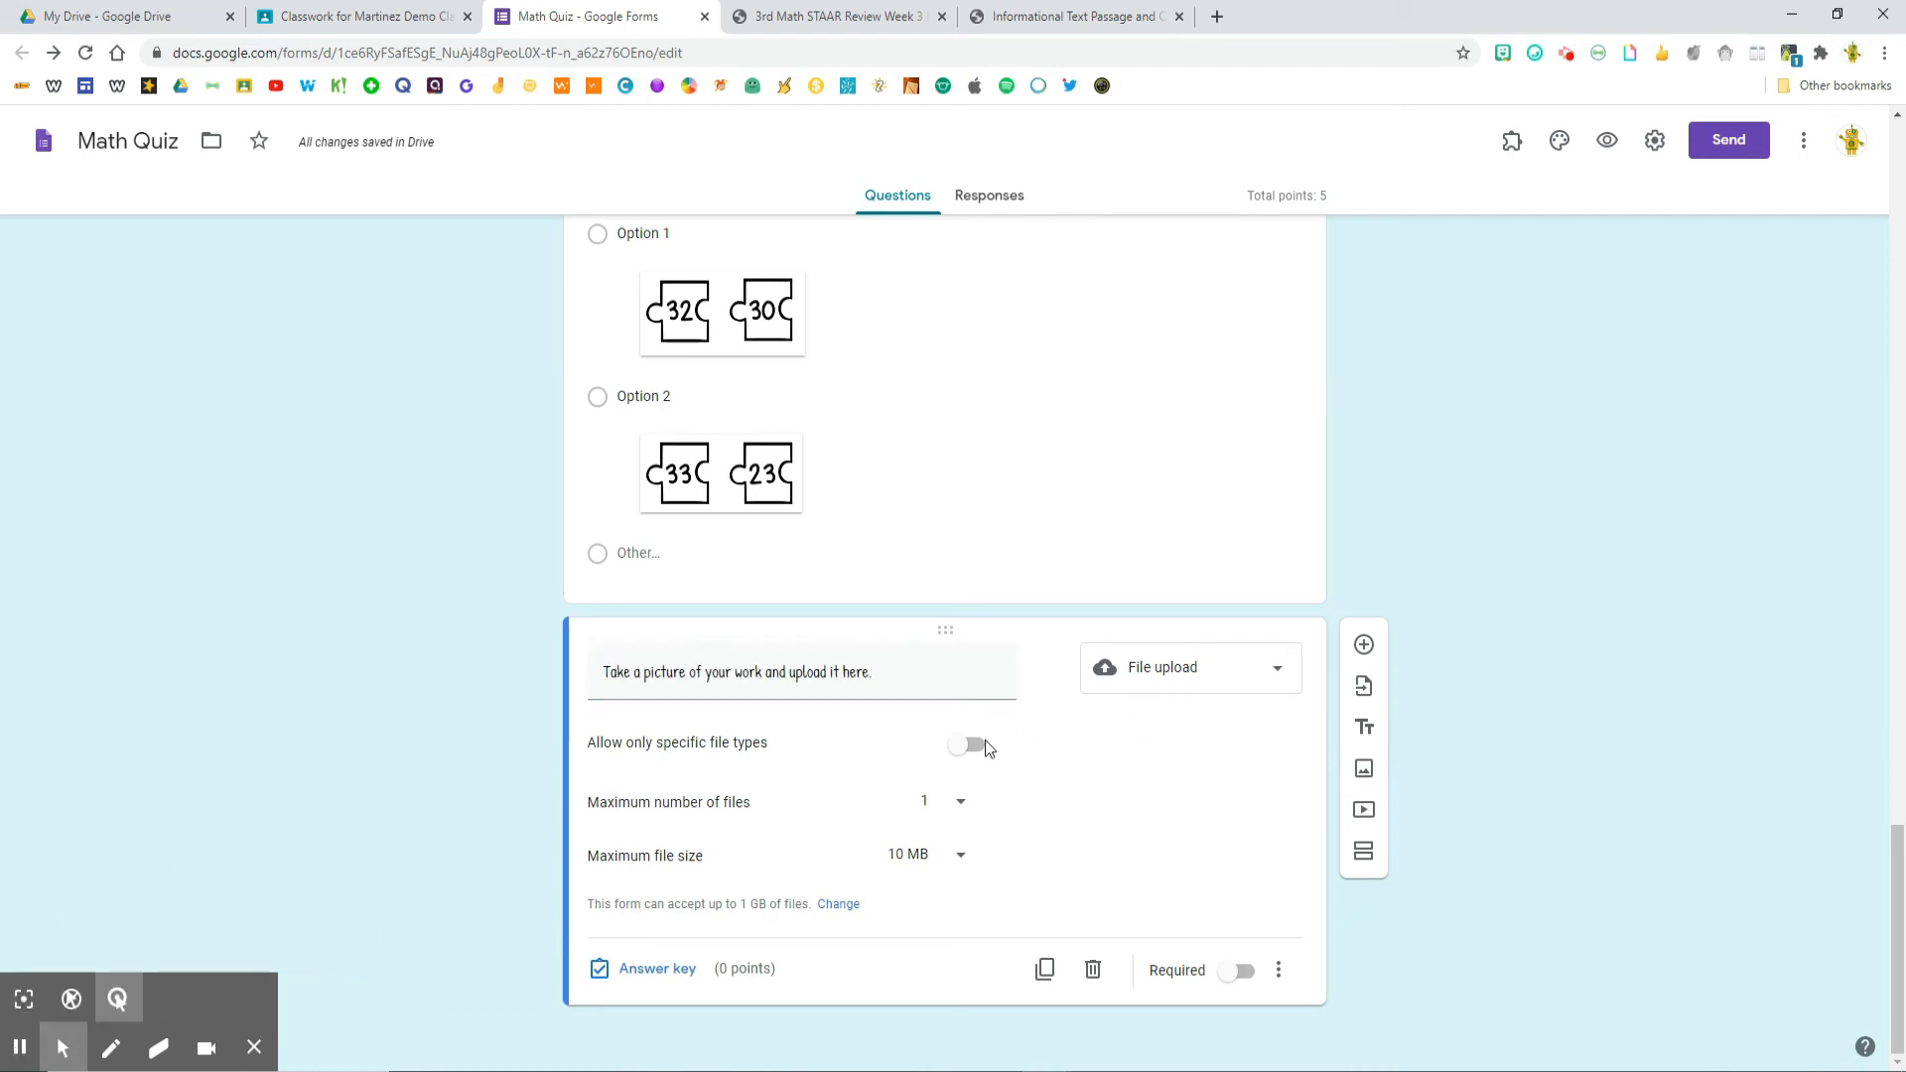
Restrict the file upload question to the Image file type
{"action": "left_click", "coordinate": [966, 747]}
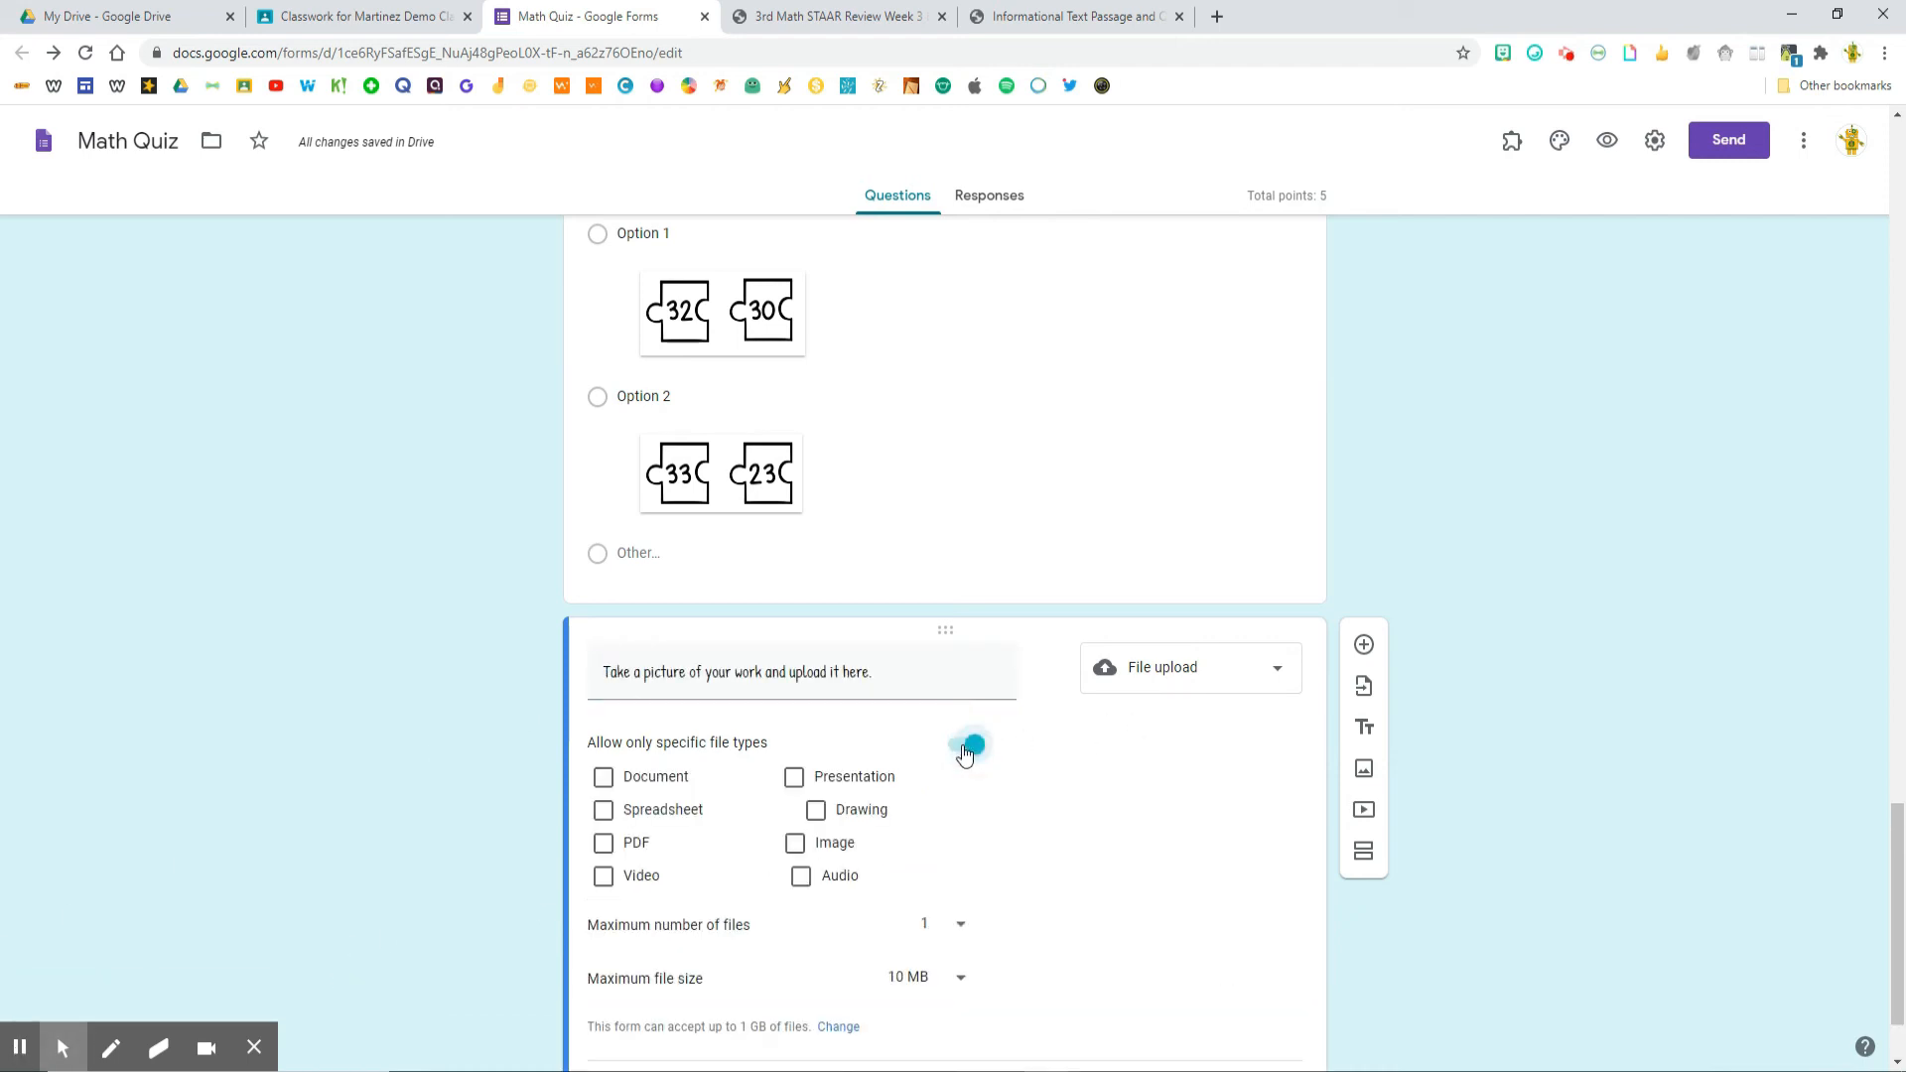
{"action": "left_click", "coordinate": [795, 845]}
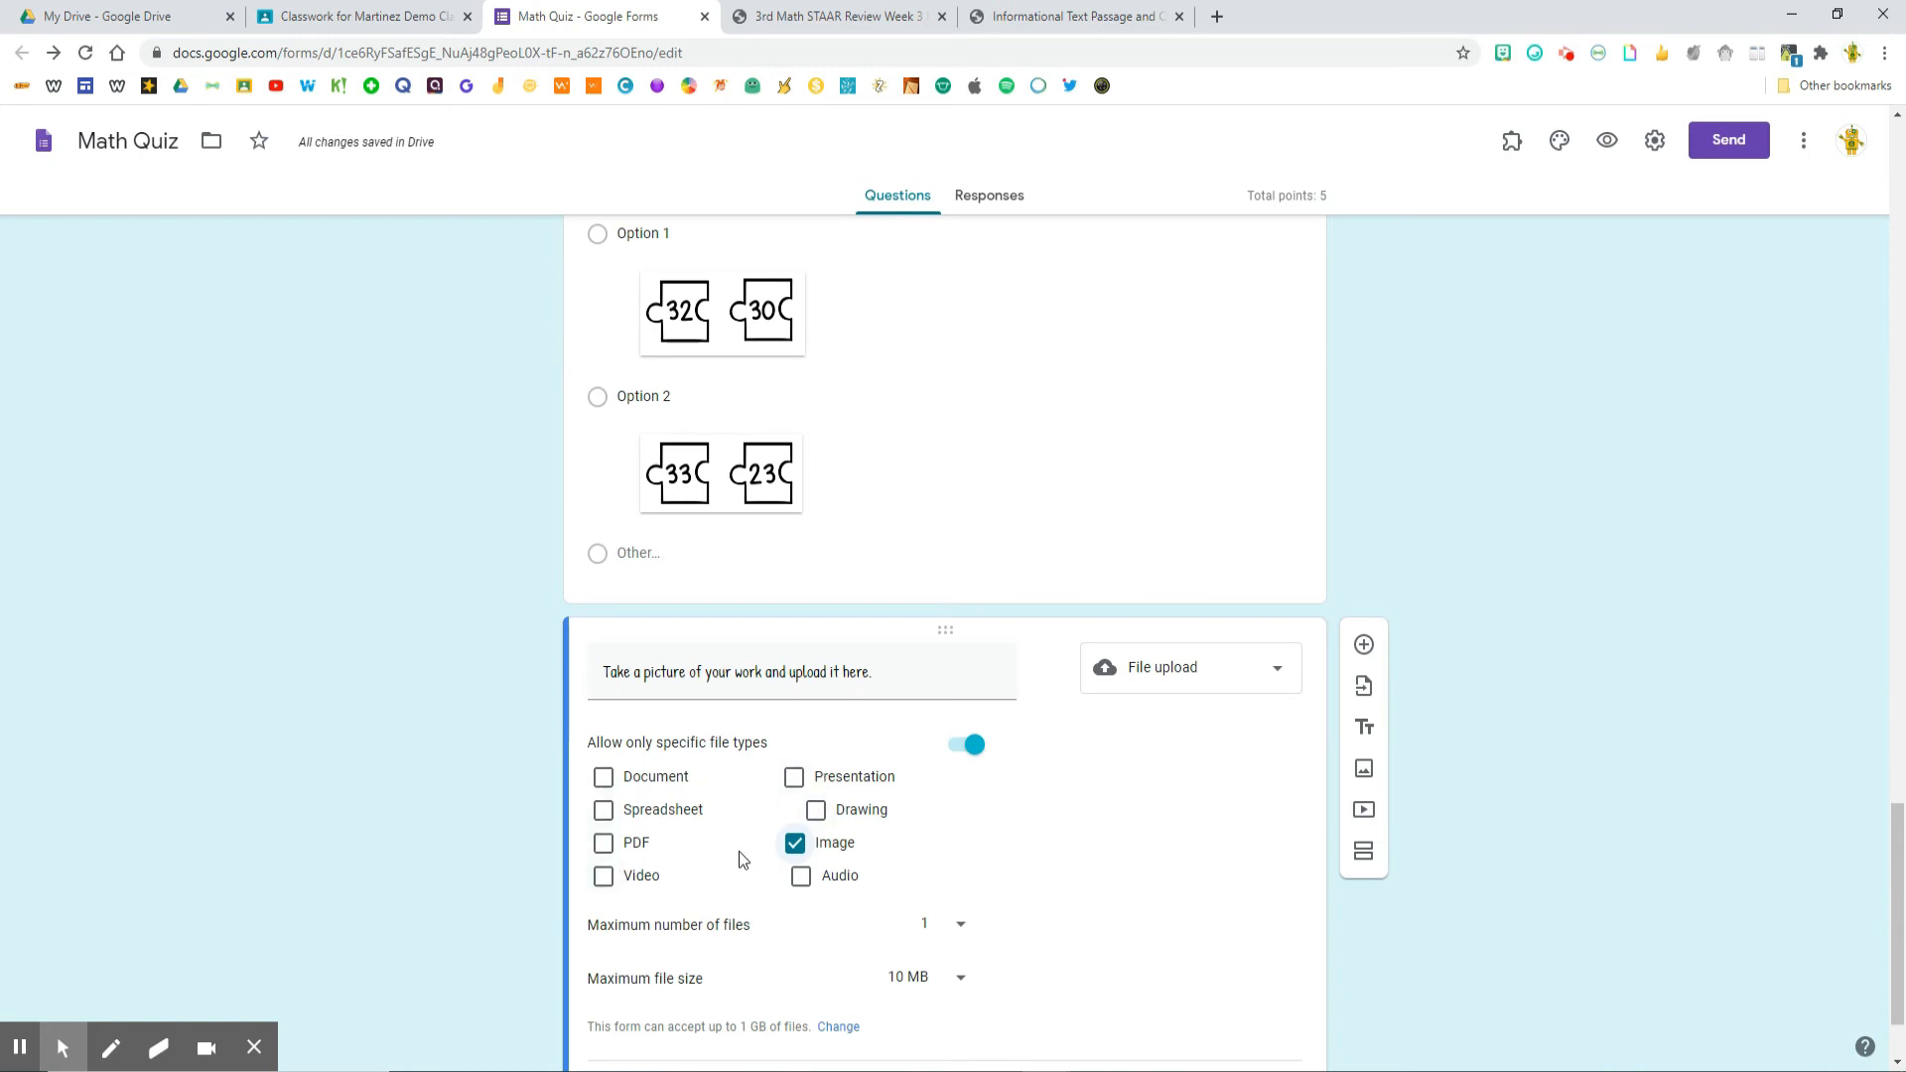
{"action": "scroll", "coordinate": [839, 841], "scroll_direction": "down", "scroll_amount": 1}
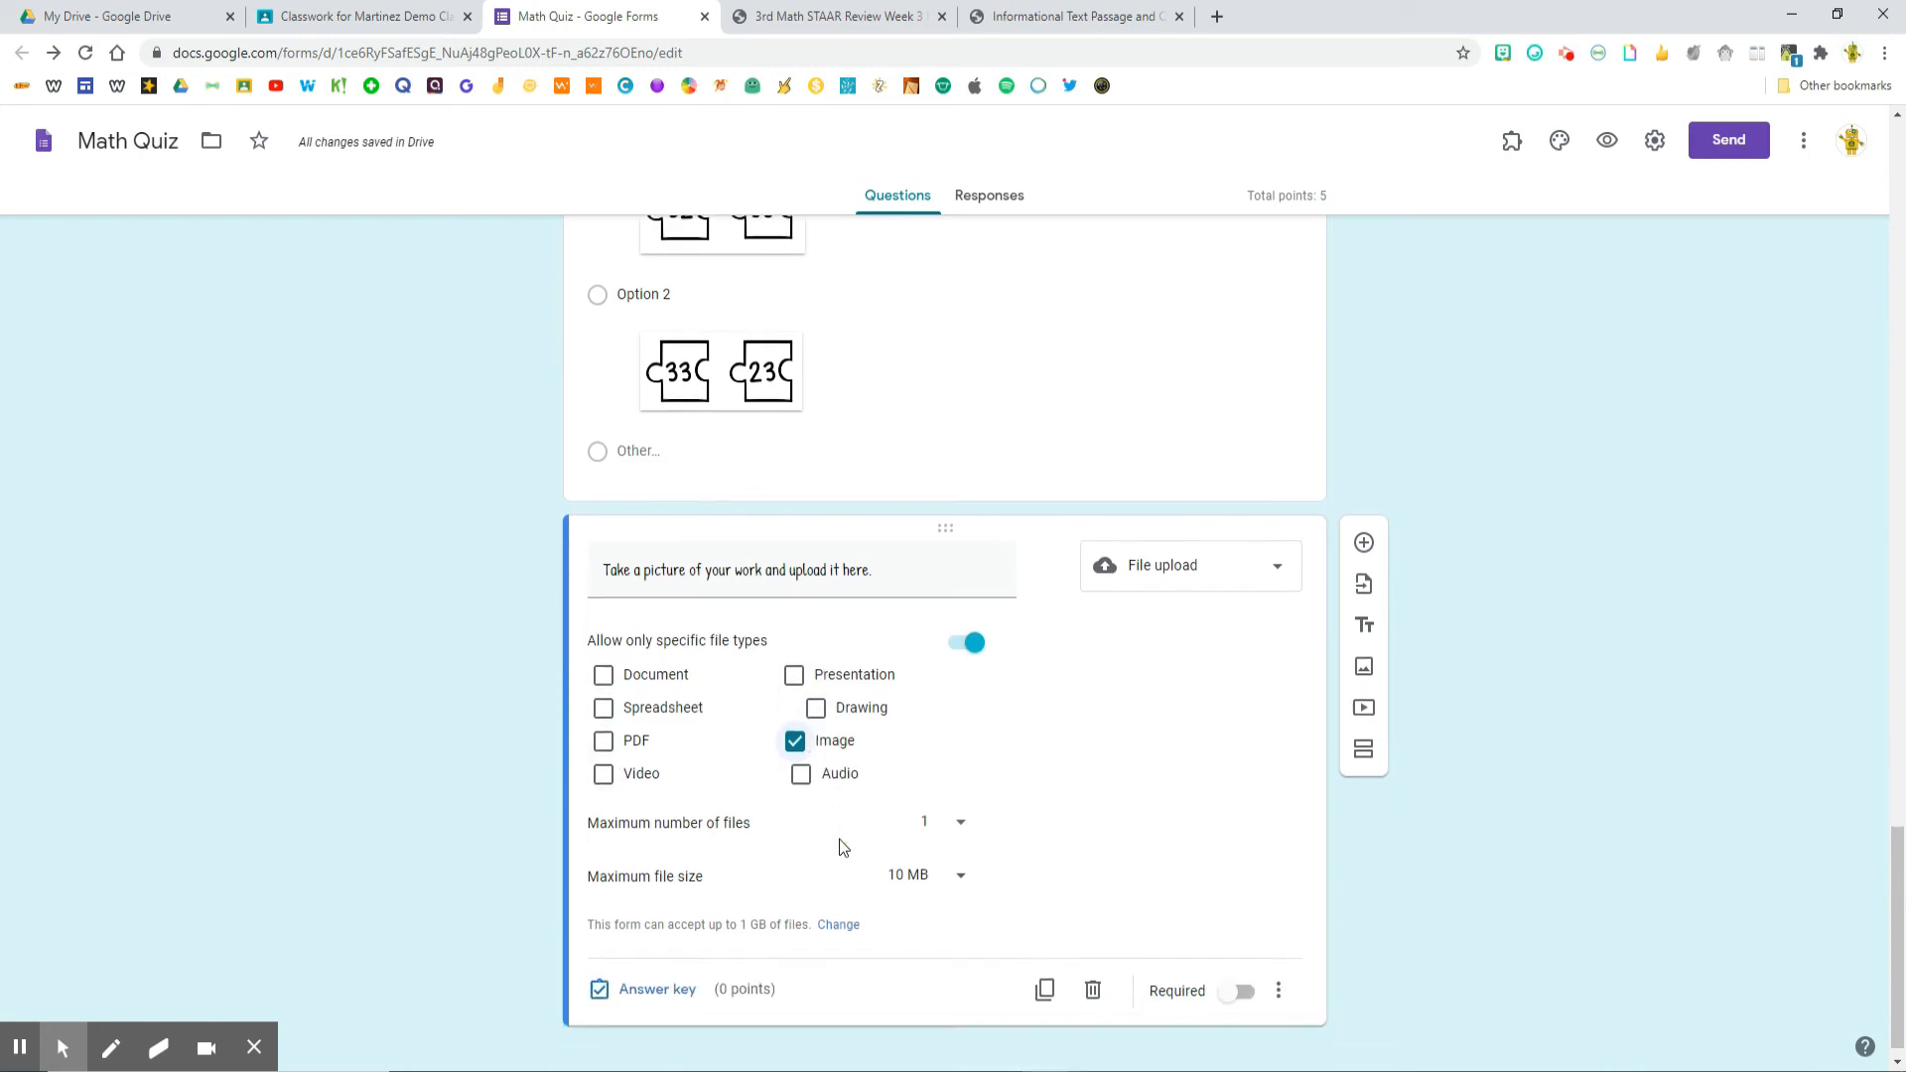
Set the file upload question's maximum number of files to 5 and its maximum file size to 100 MB
{"action": "left_click", "coordinate": [960, 806]}
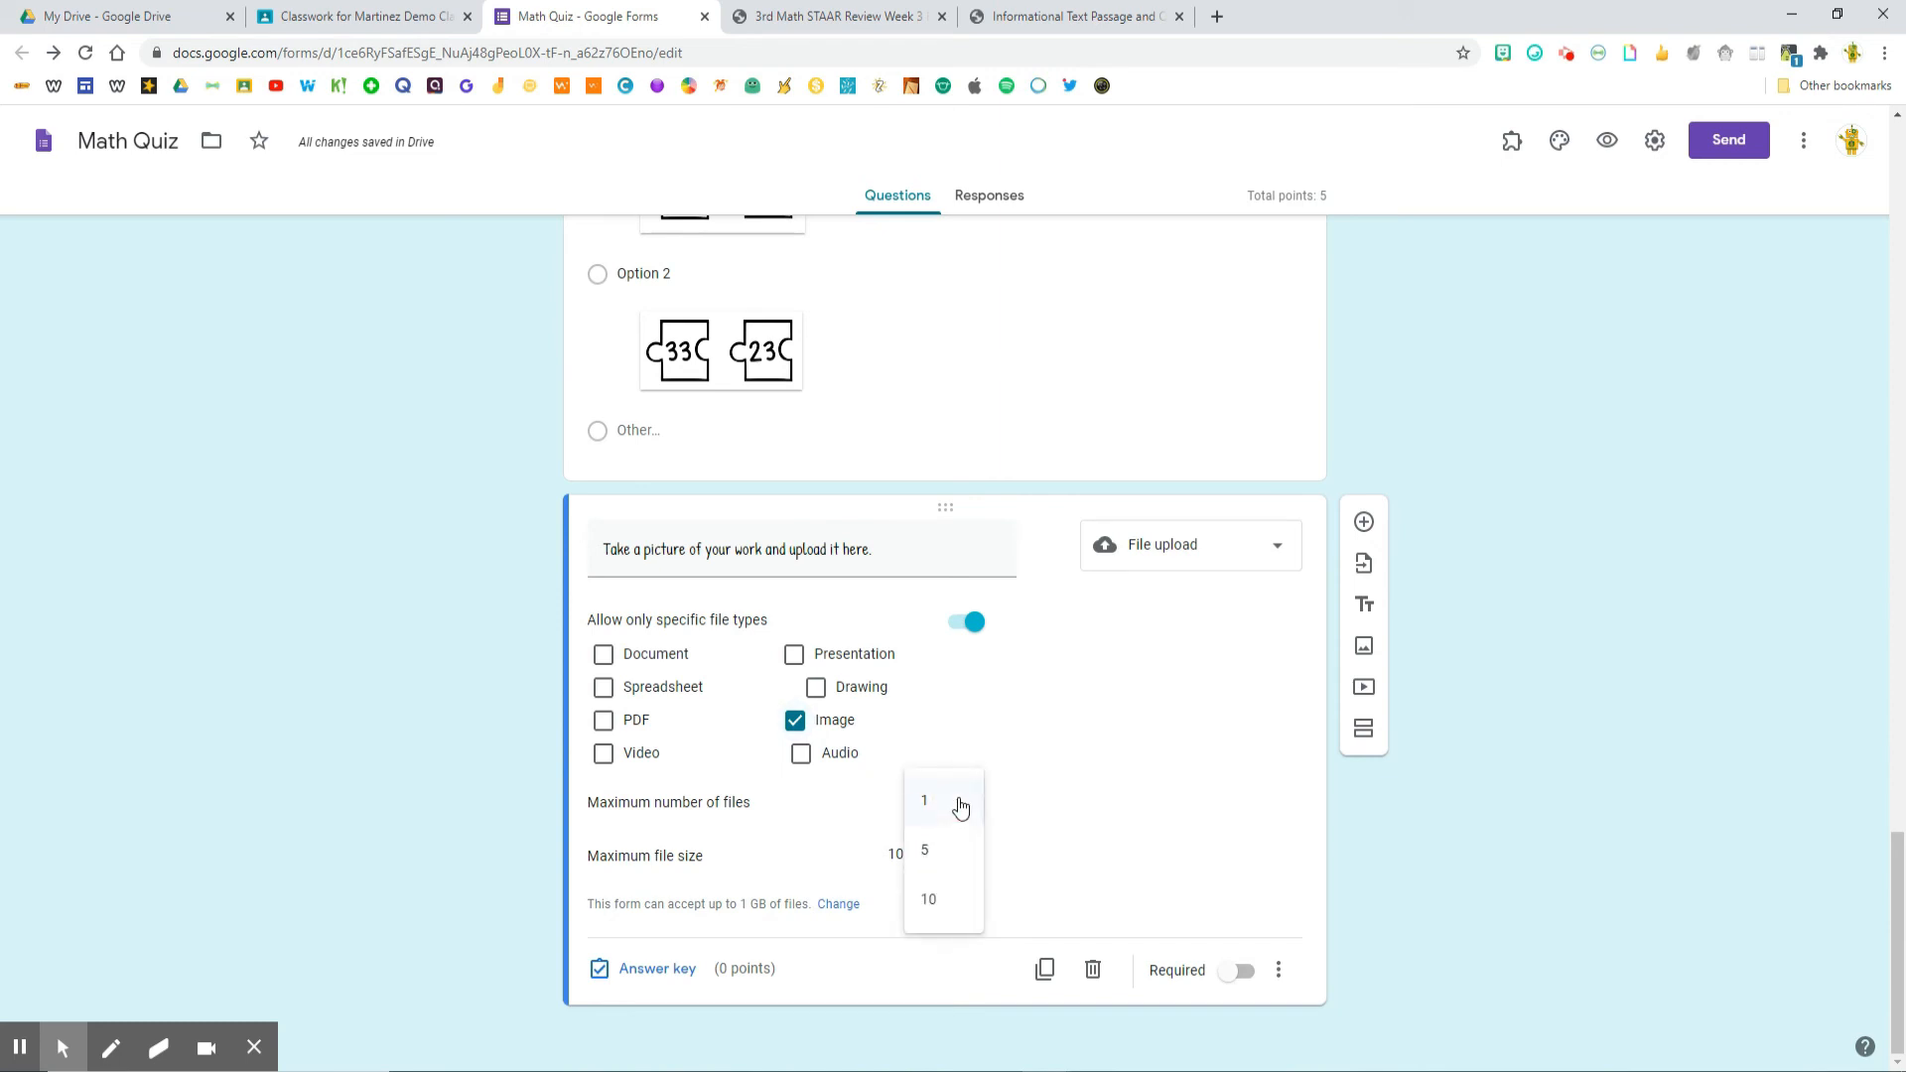
{"action": "left_click", "coordinate": [927, 850]}
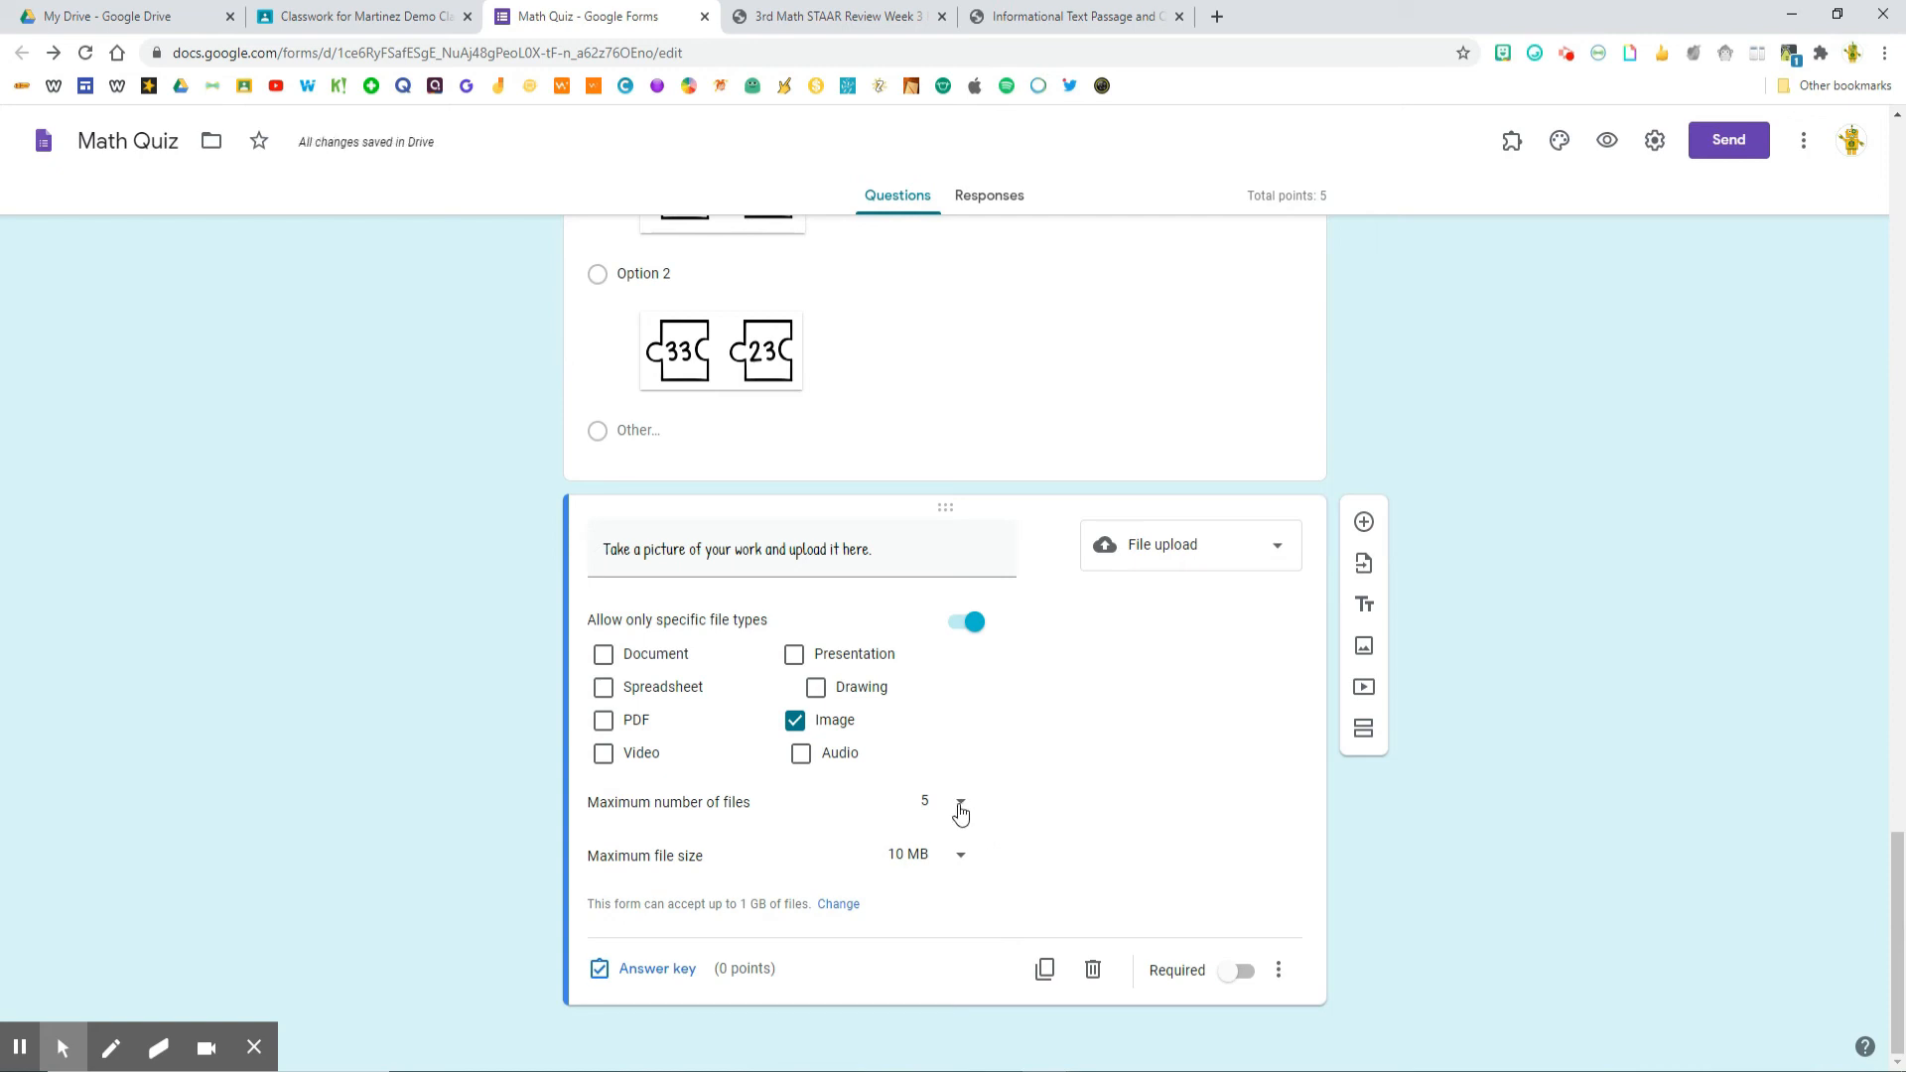
{"action": "left_click", "coordinate": [961, 858]}
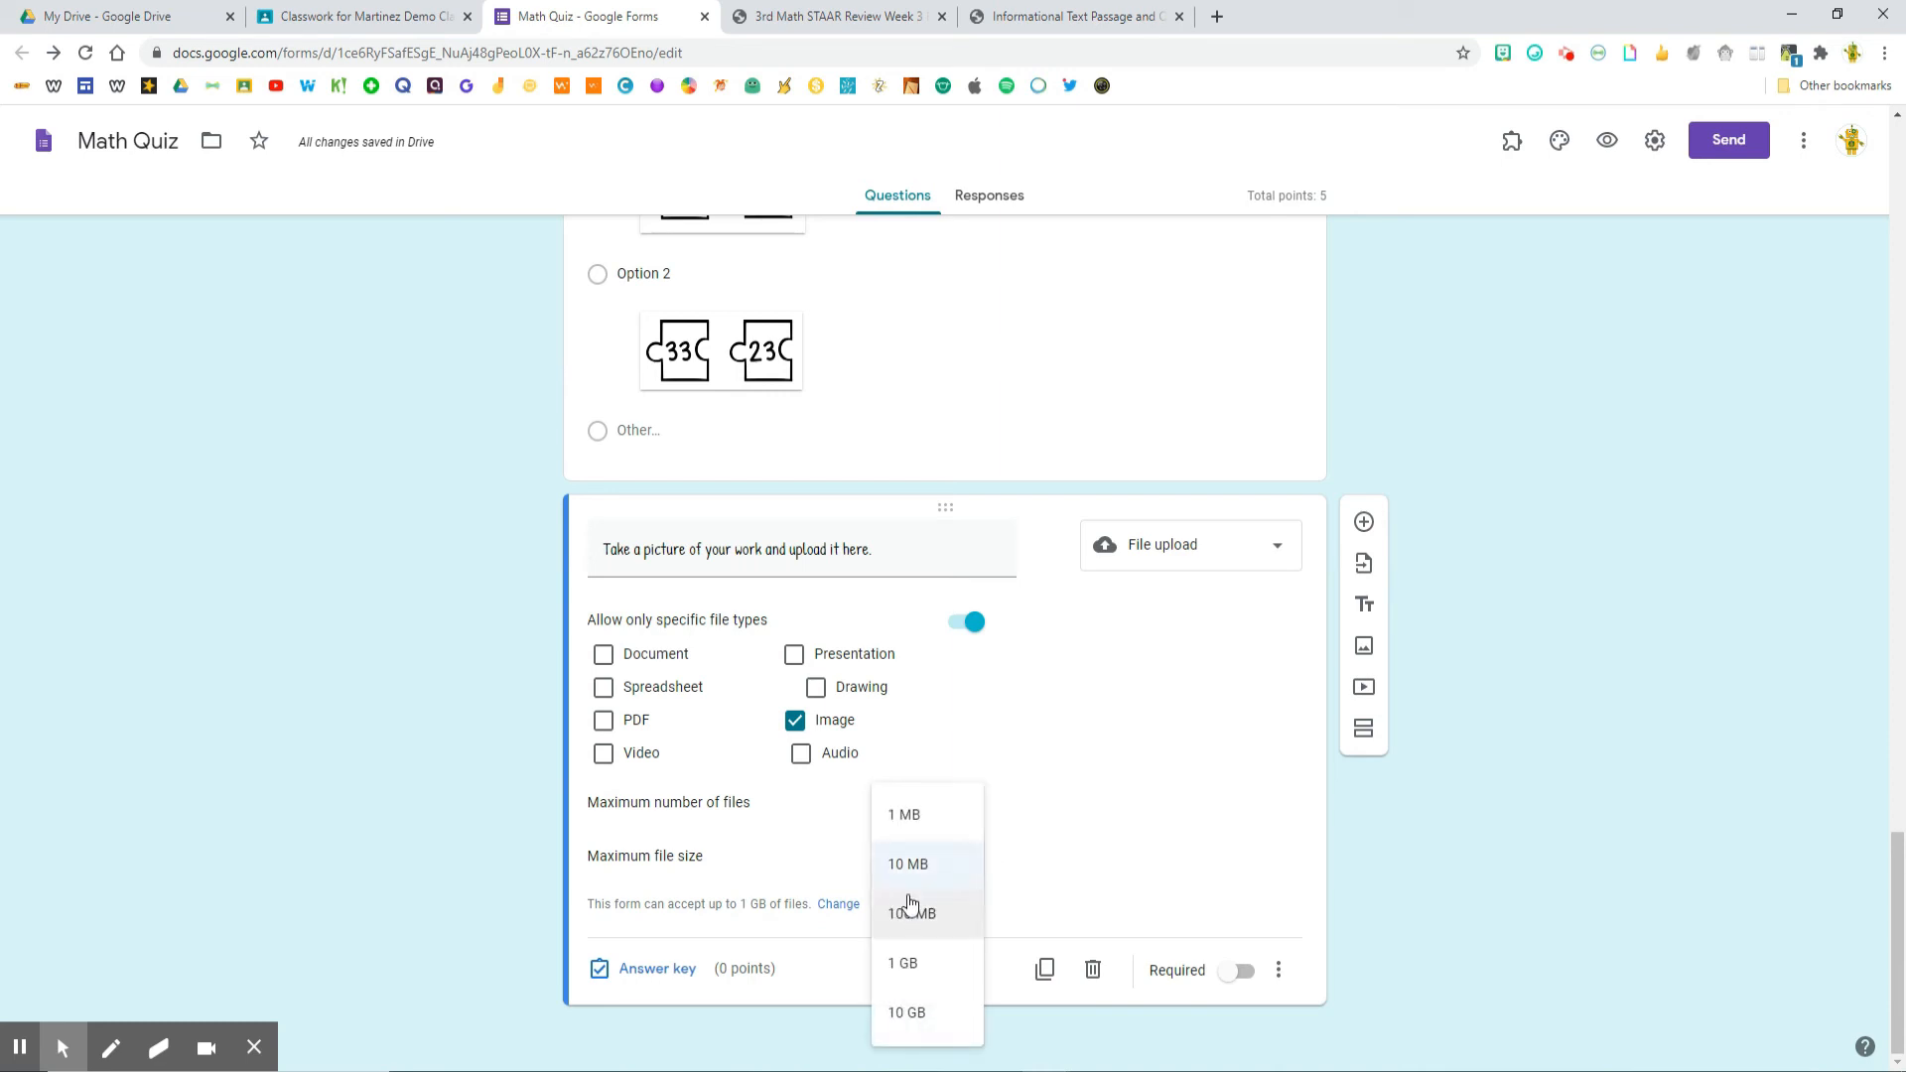
{"action": "left_click", "coordinate": [906, 919]}
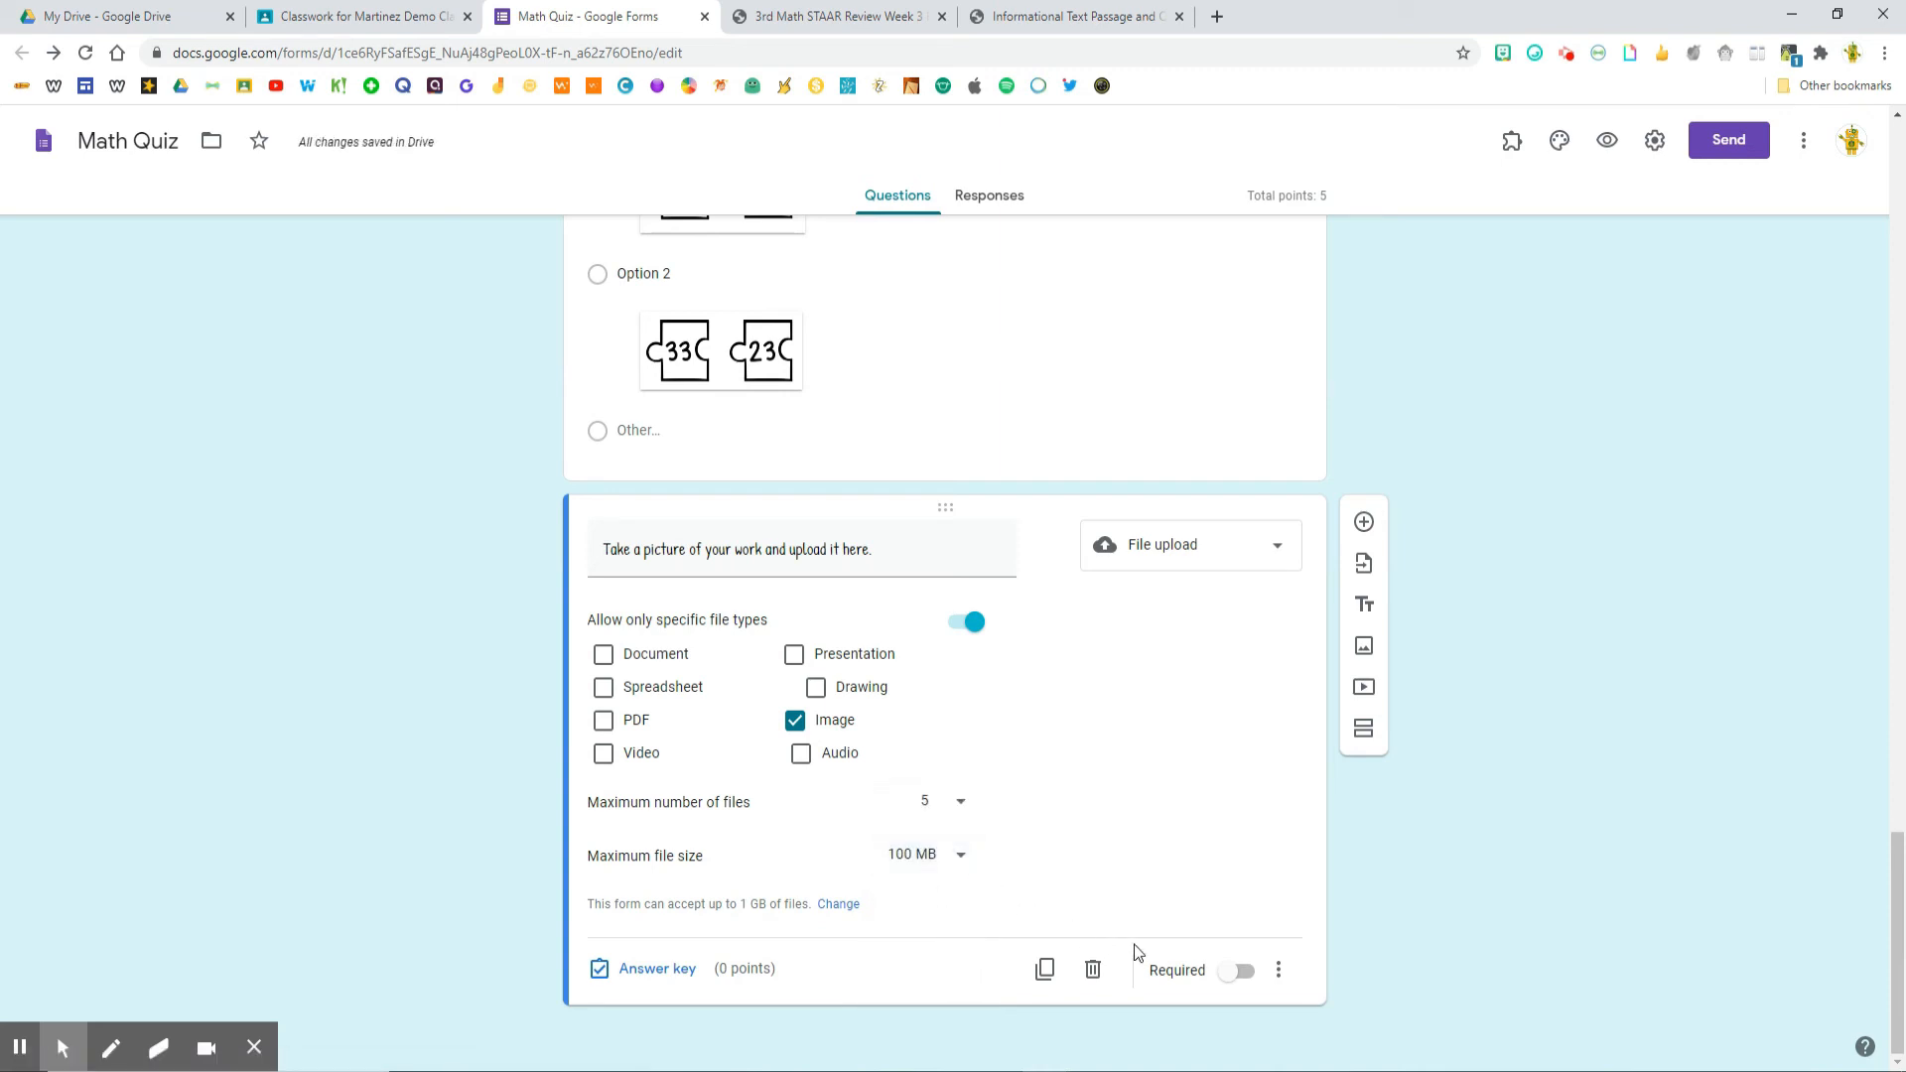
Make the file upload question required and give it 1 point in its answer key
{"action": "left_click", "coordinate": [1243, 972]}
{"action": "left_click", "coordinate": [679, 974]}
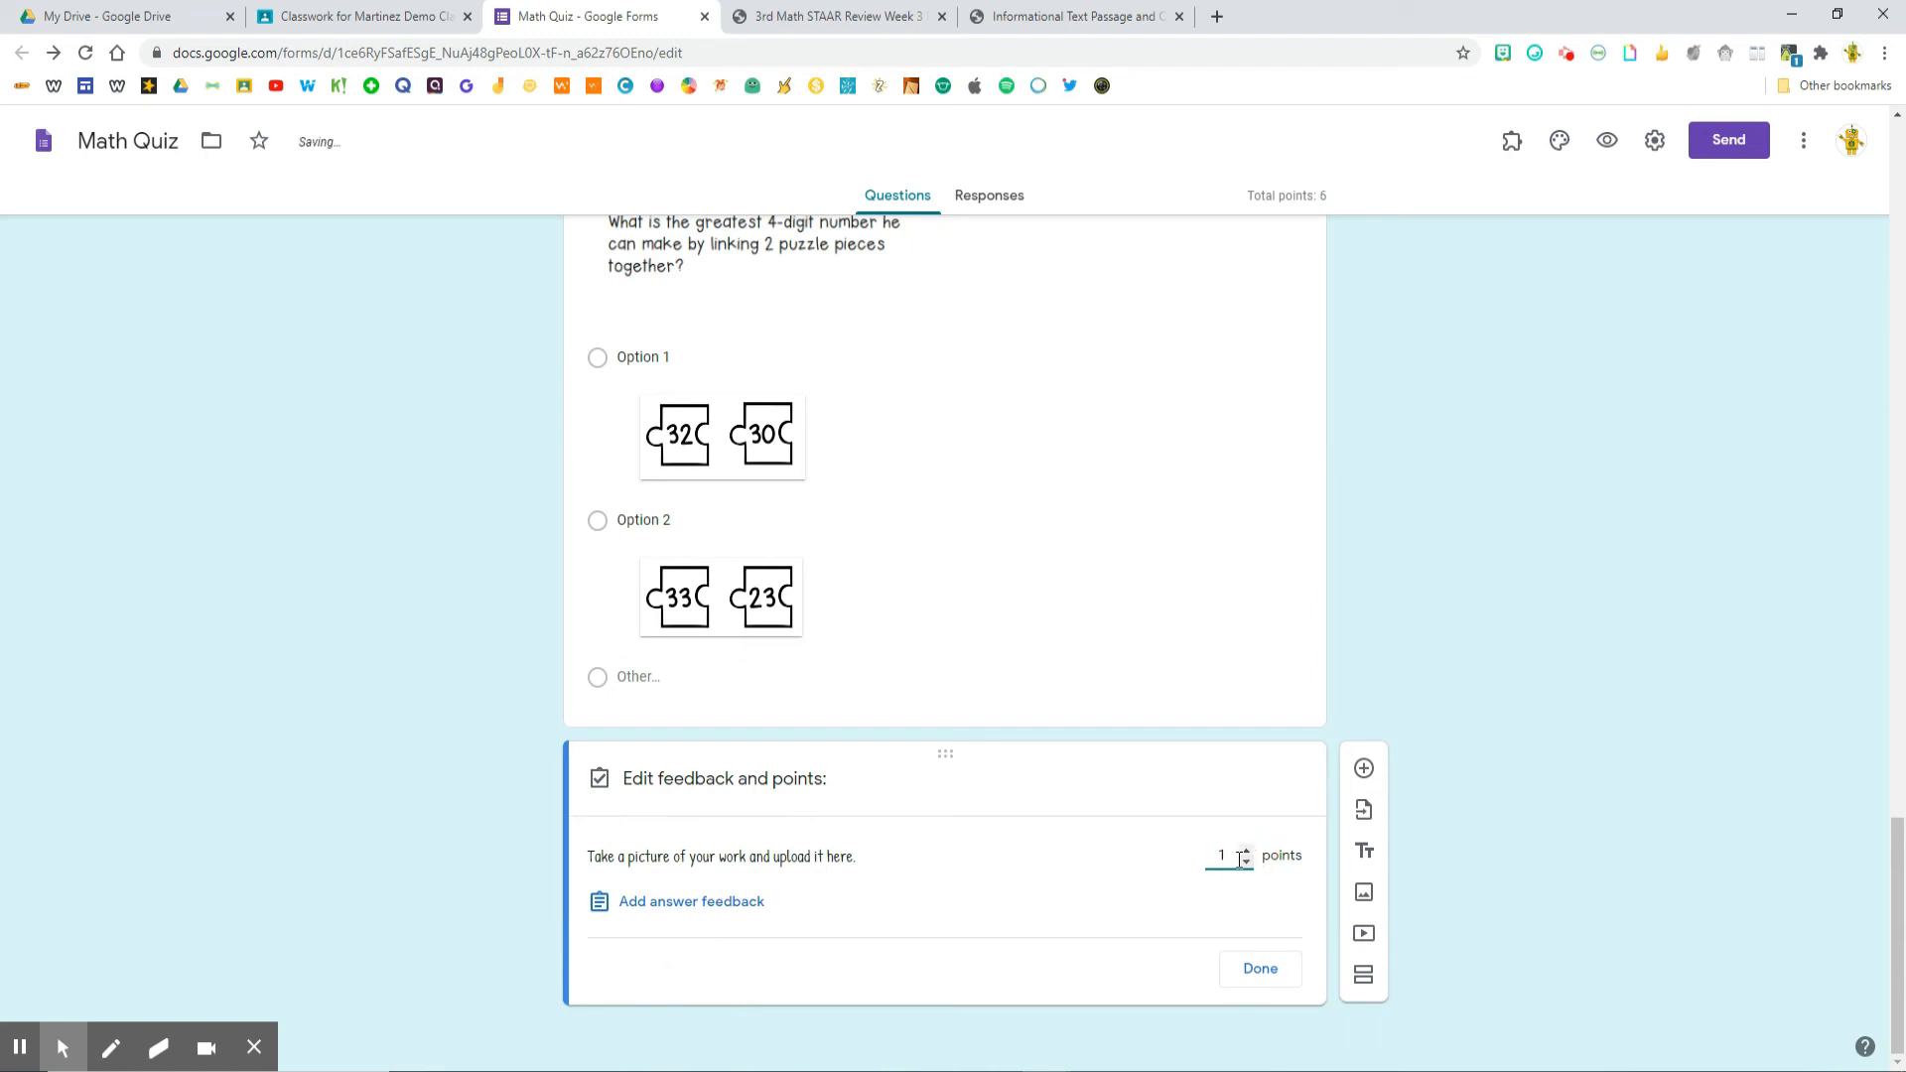
{"action": "left_click", "coordinate": [1259, 971]}
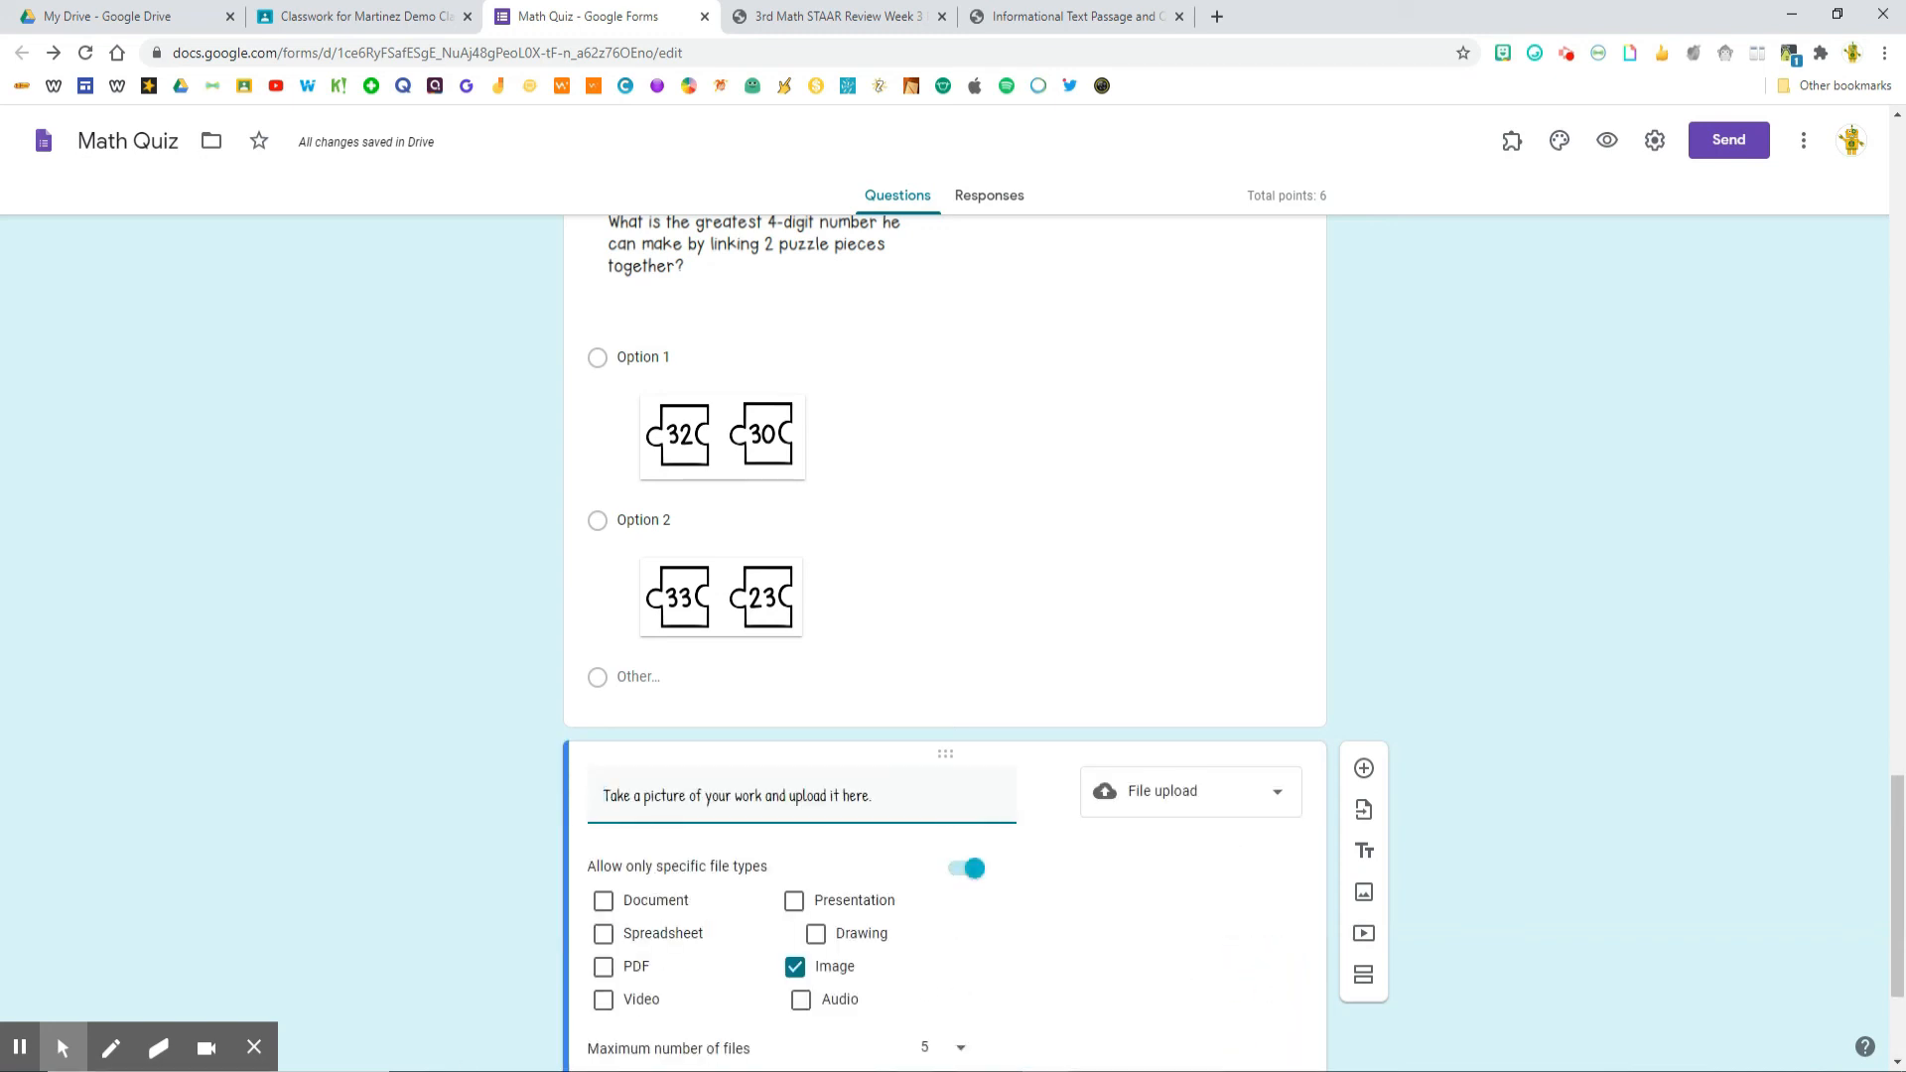
{"action": "left_click", "coordinate": [18, 1049]}
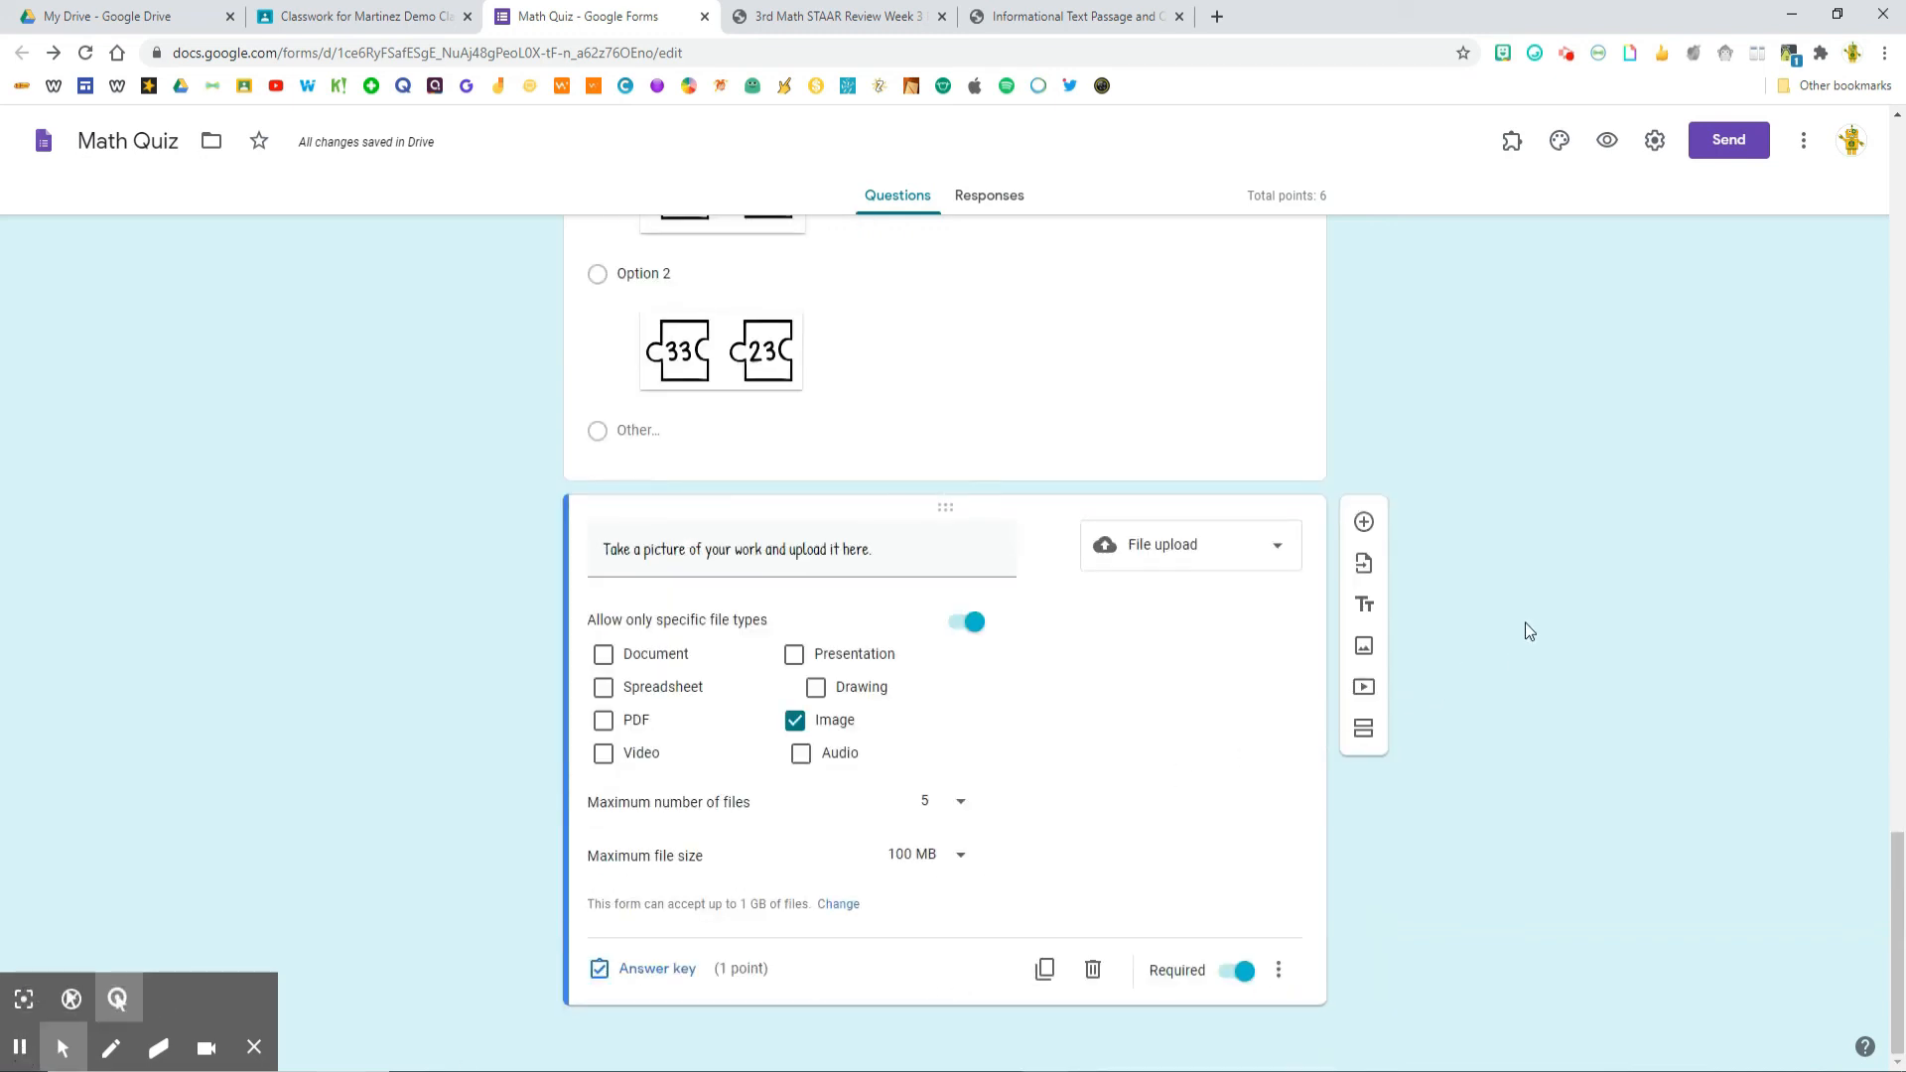
In the form settings, turn on collecting email addresses and limit respondents to 1 response
{"action": "left_click", "coordinate": [1656, 142]}
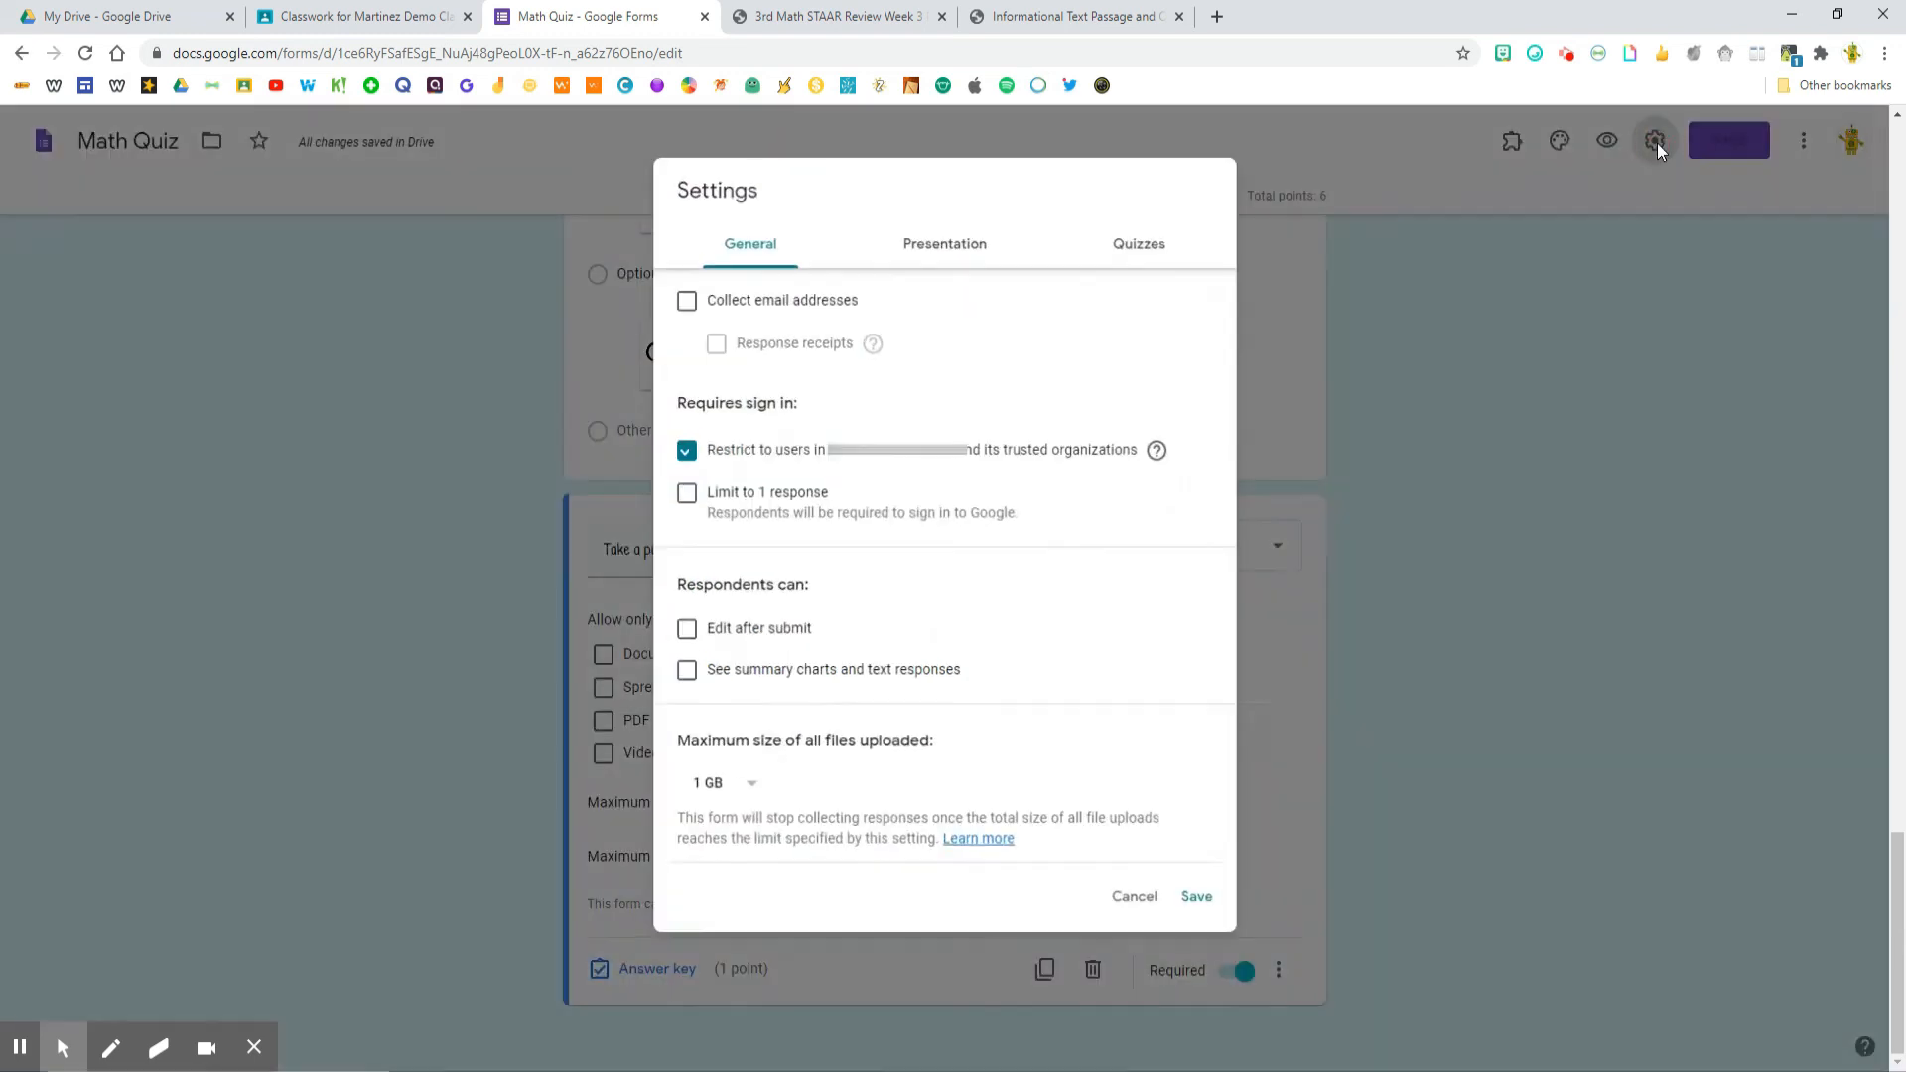
{"action": "left_click", "coordinate": [686, 303]}
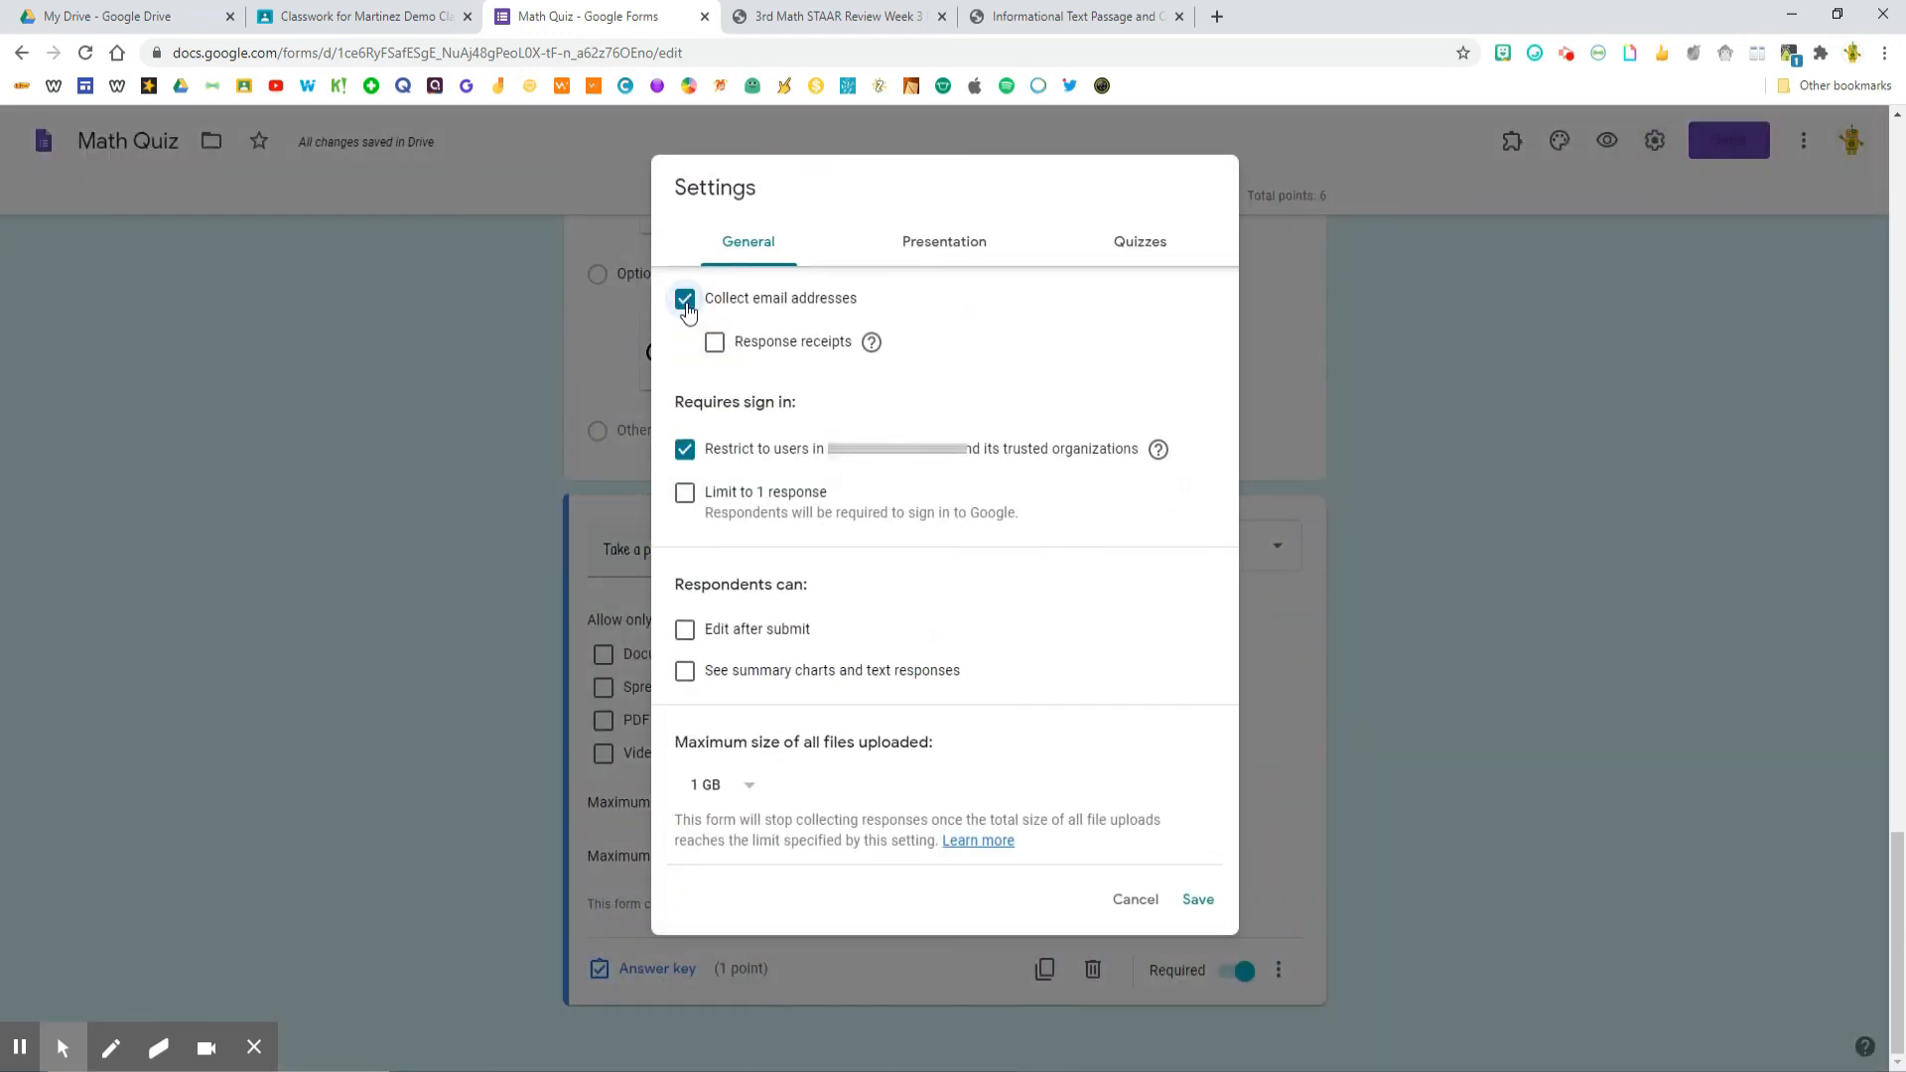
{"action": "left_click", "coordinate": [684, 496]}
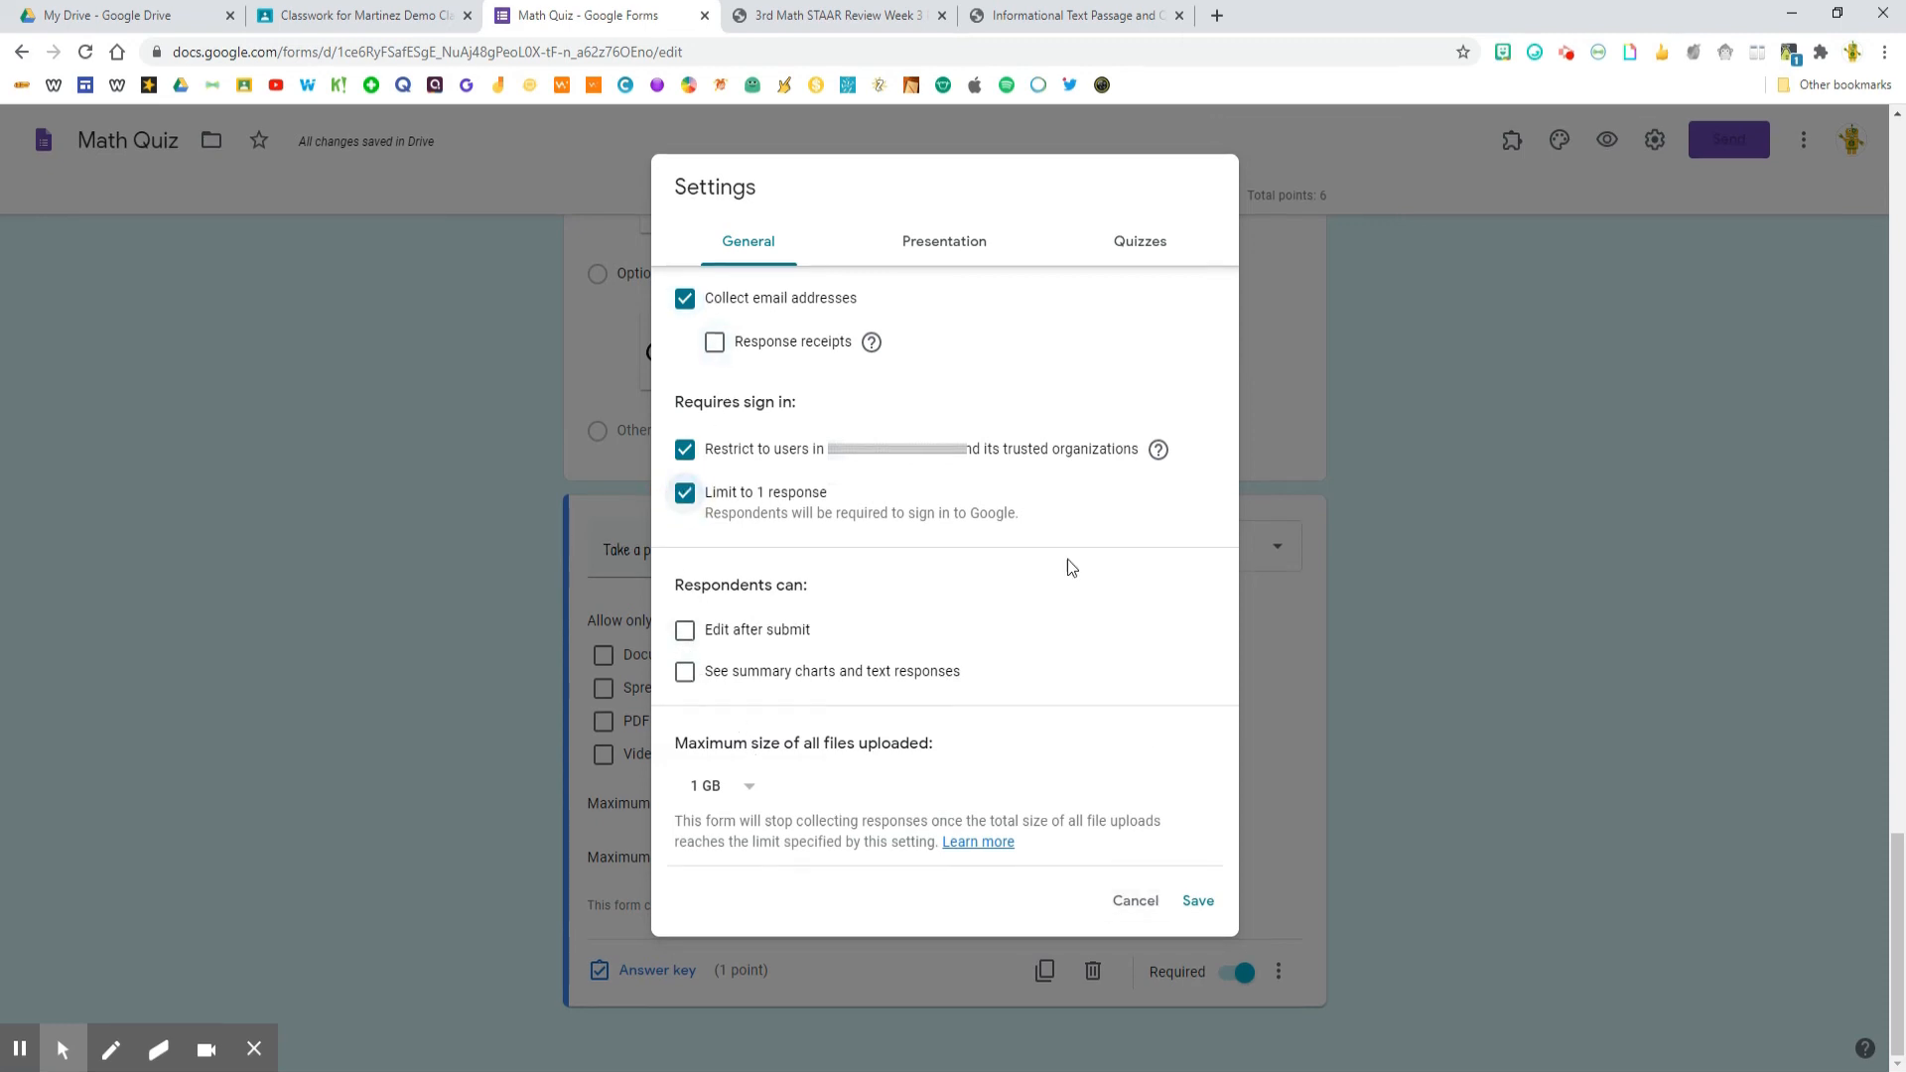
In the presentation settings, show a progress bar and shuffle the question order
{"action": "left_click", "coordinate": [943, 240]}
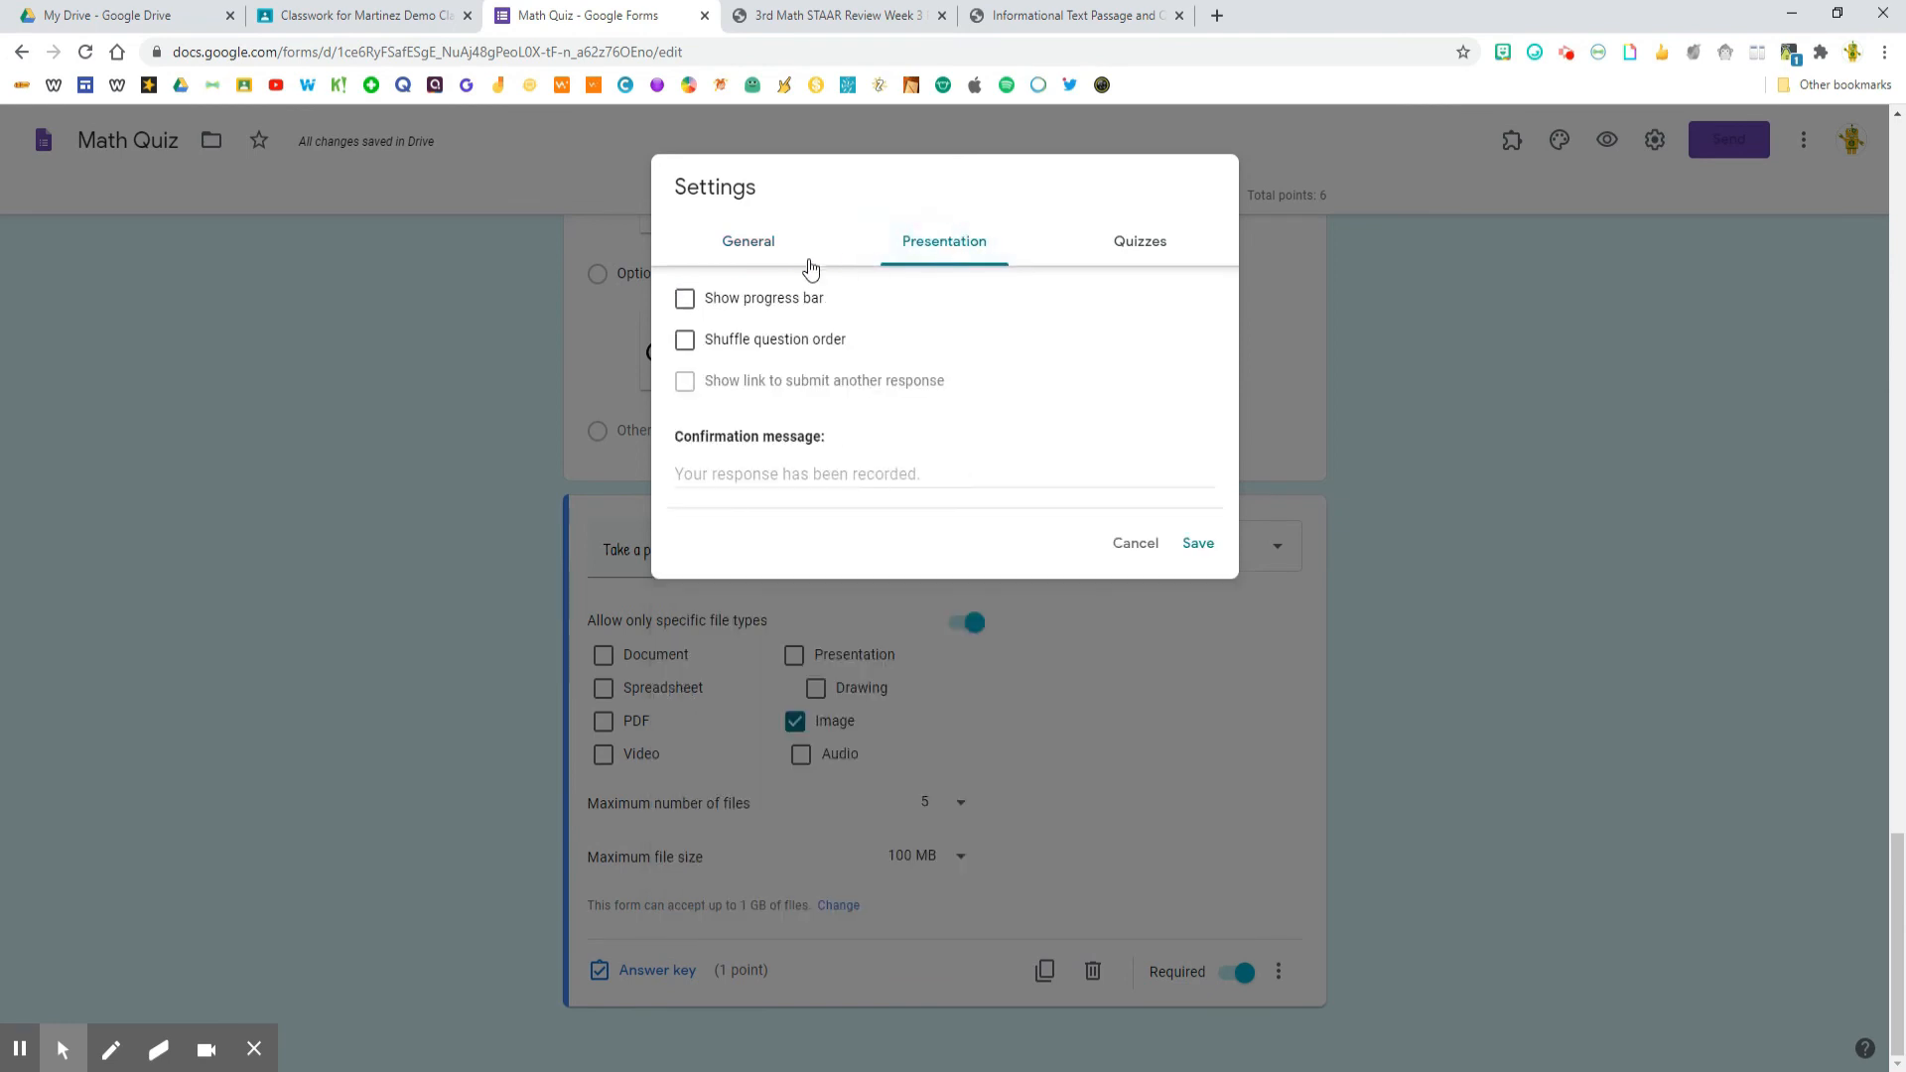
{"action": "left_click", "coordinate": [687, 303]}
{"action": "left_click", "coordinate": [685, 347]}
Set the quiz grades to be released later, after manual review, and save the form settings
{"action": "left_click", "coordinate": [1153, 256]}
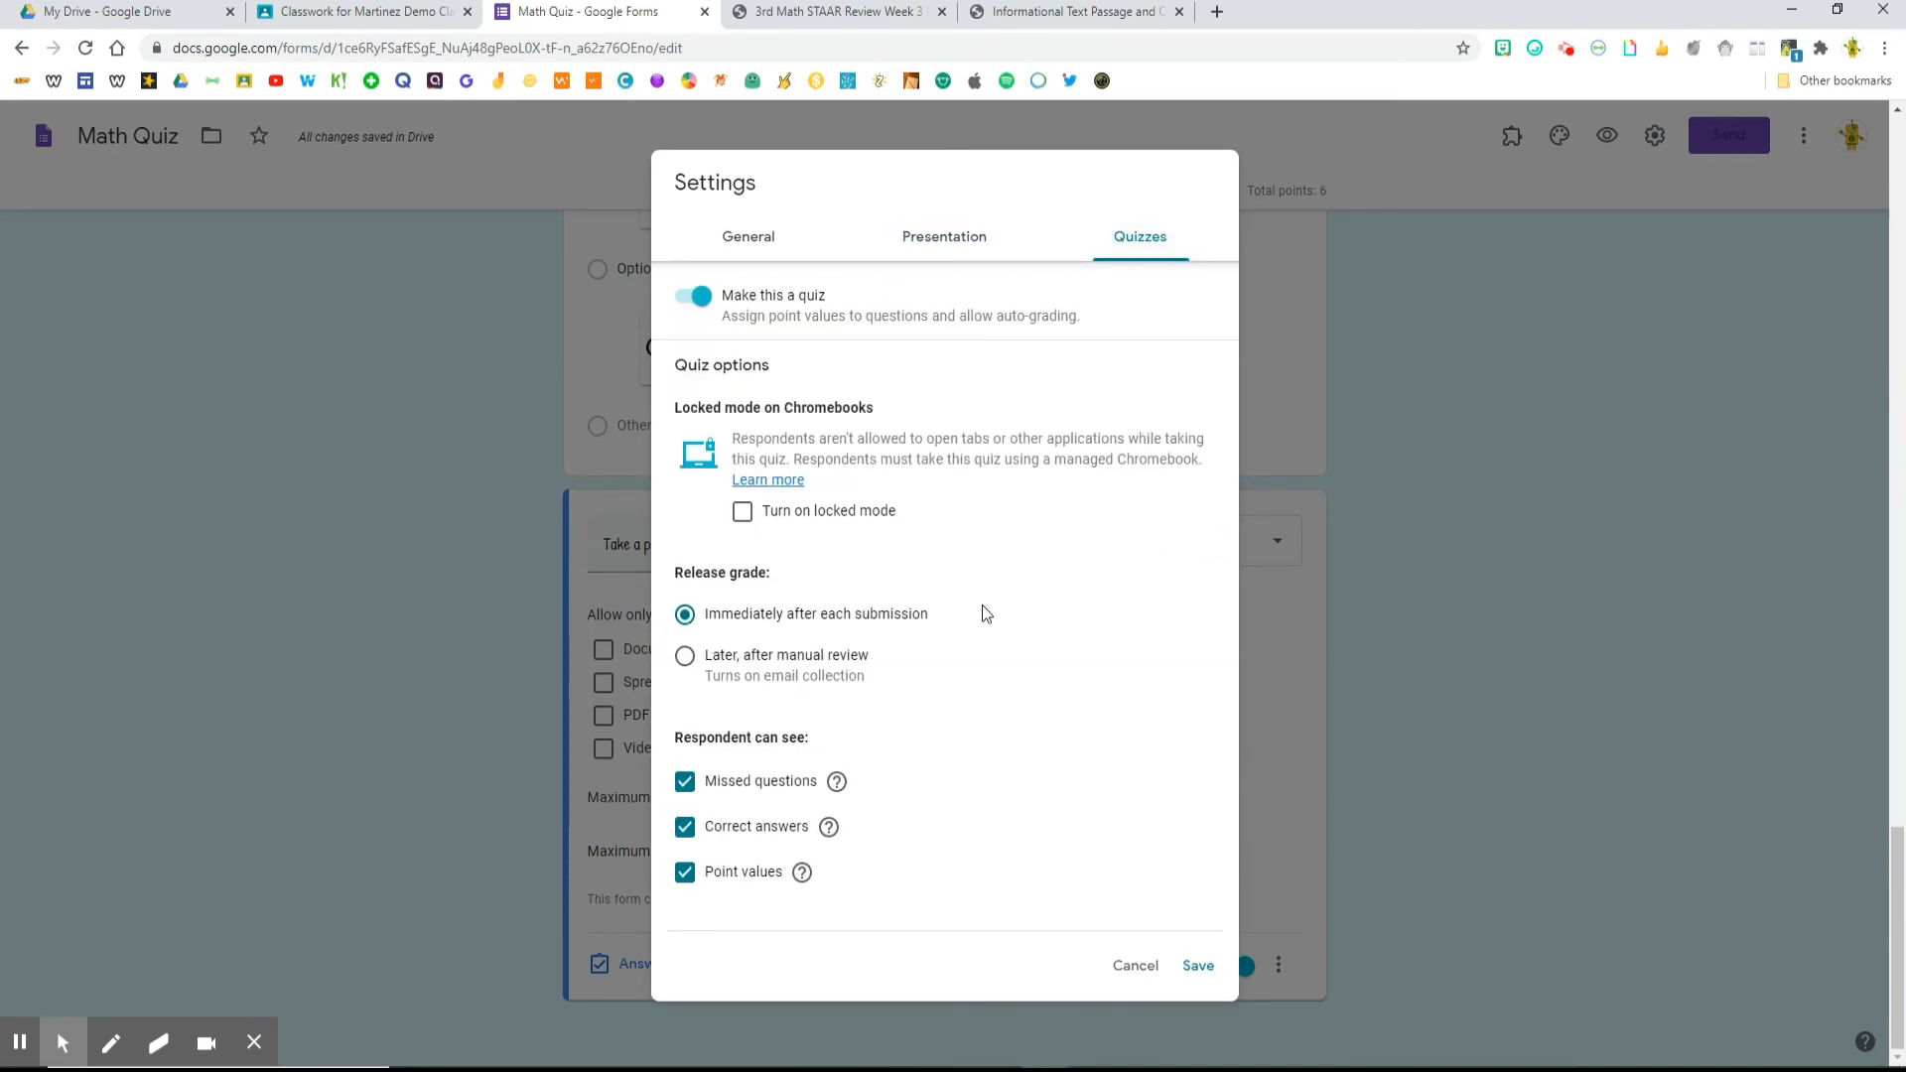
{"action": "left_click", "coordinate": [685, 663]}
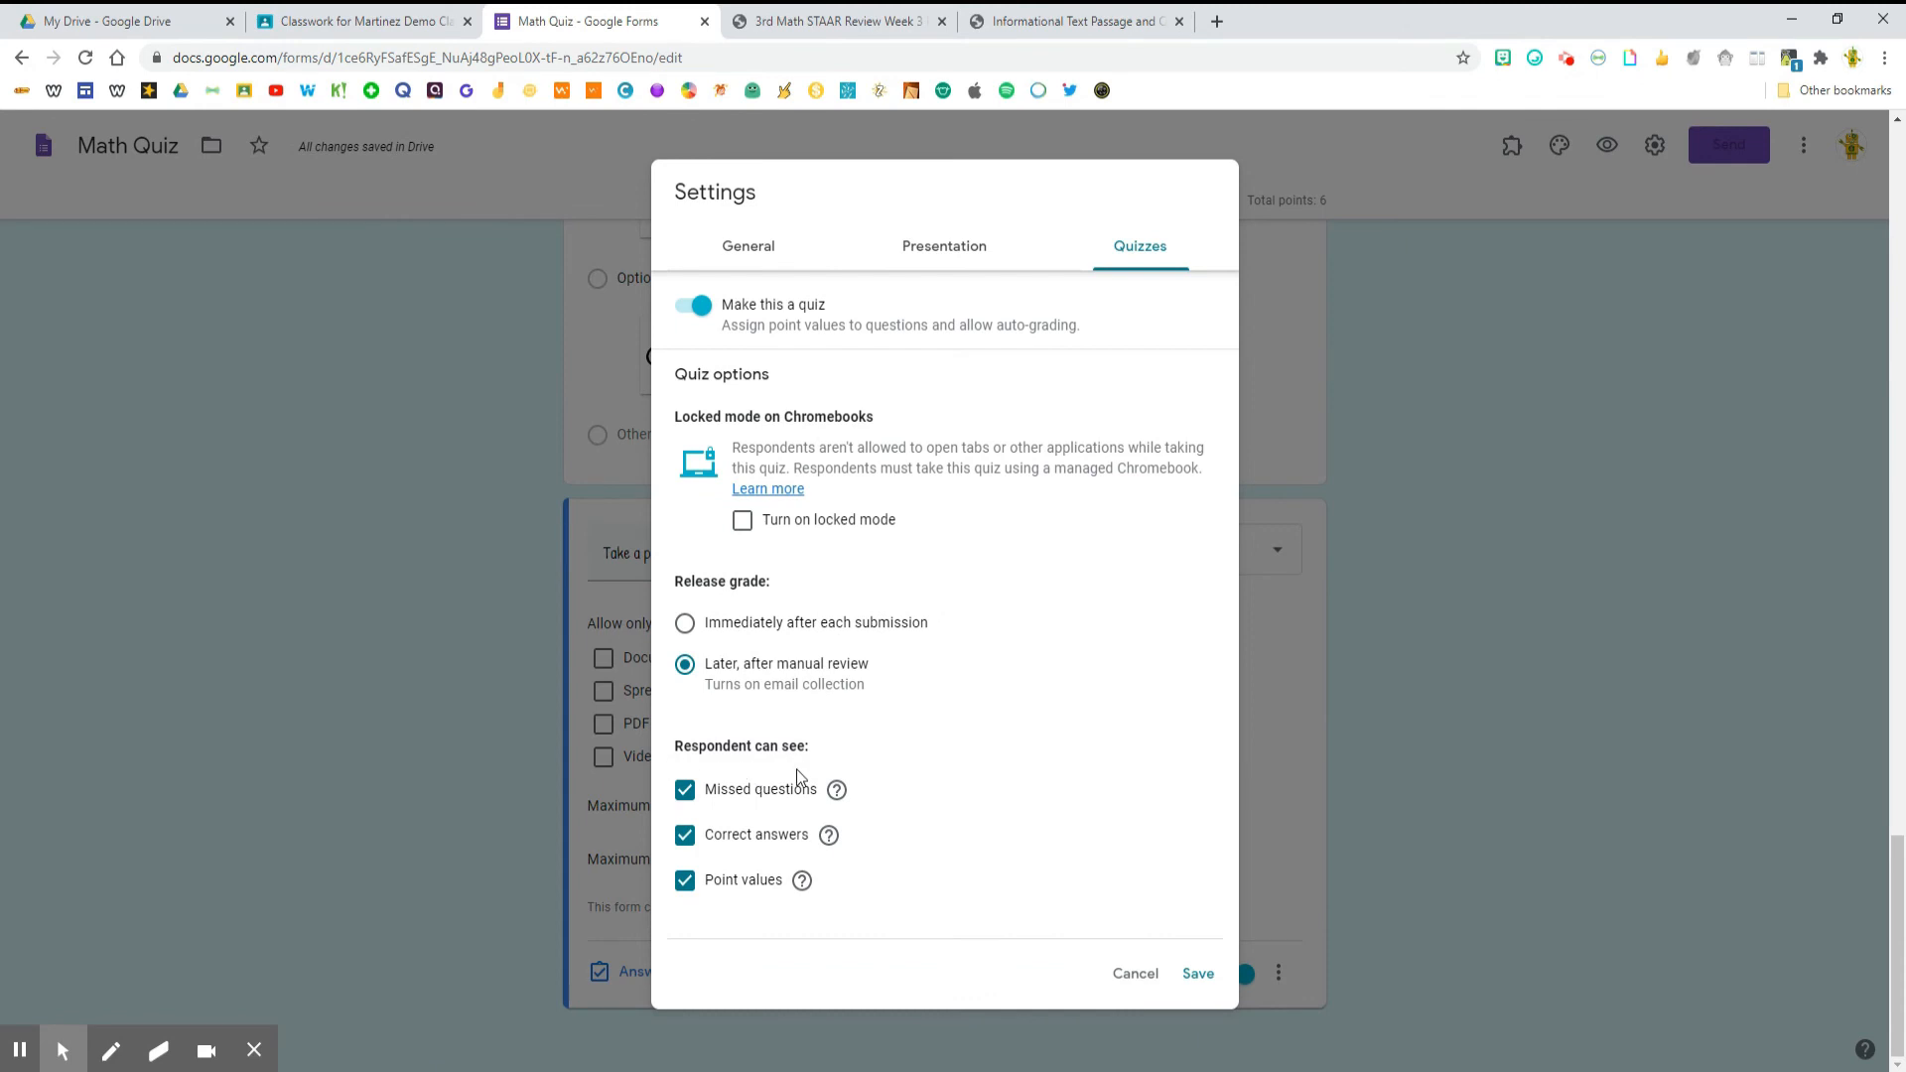
{"action": "left_click", "coordinate": [1198, 974]}
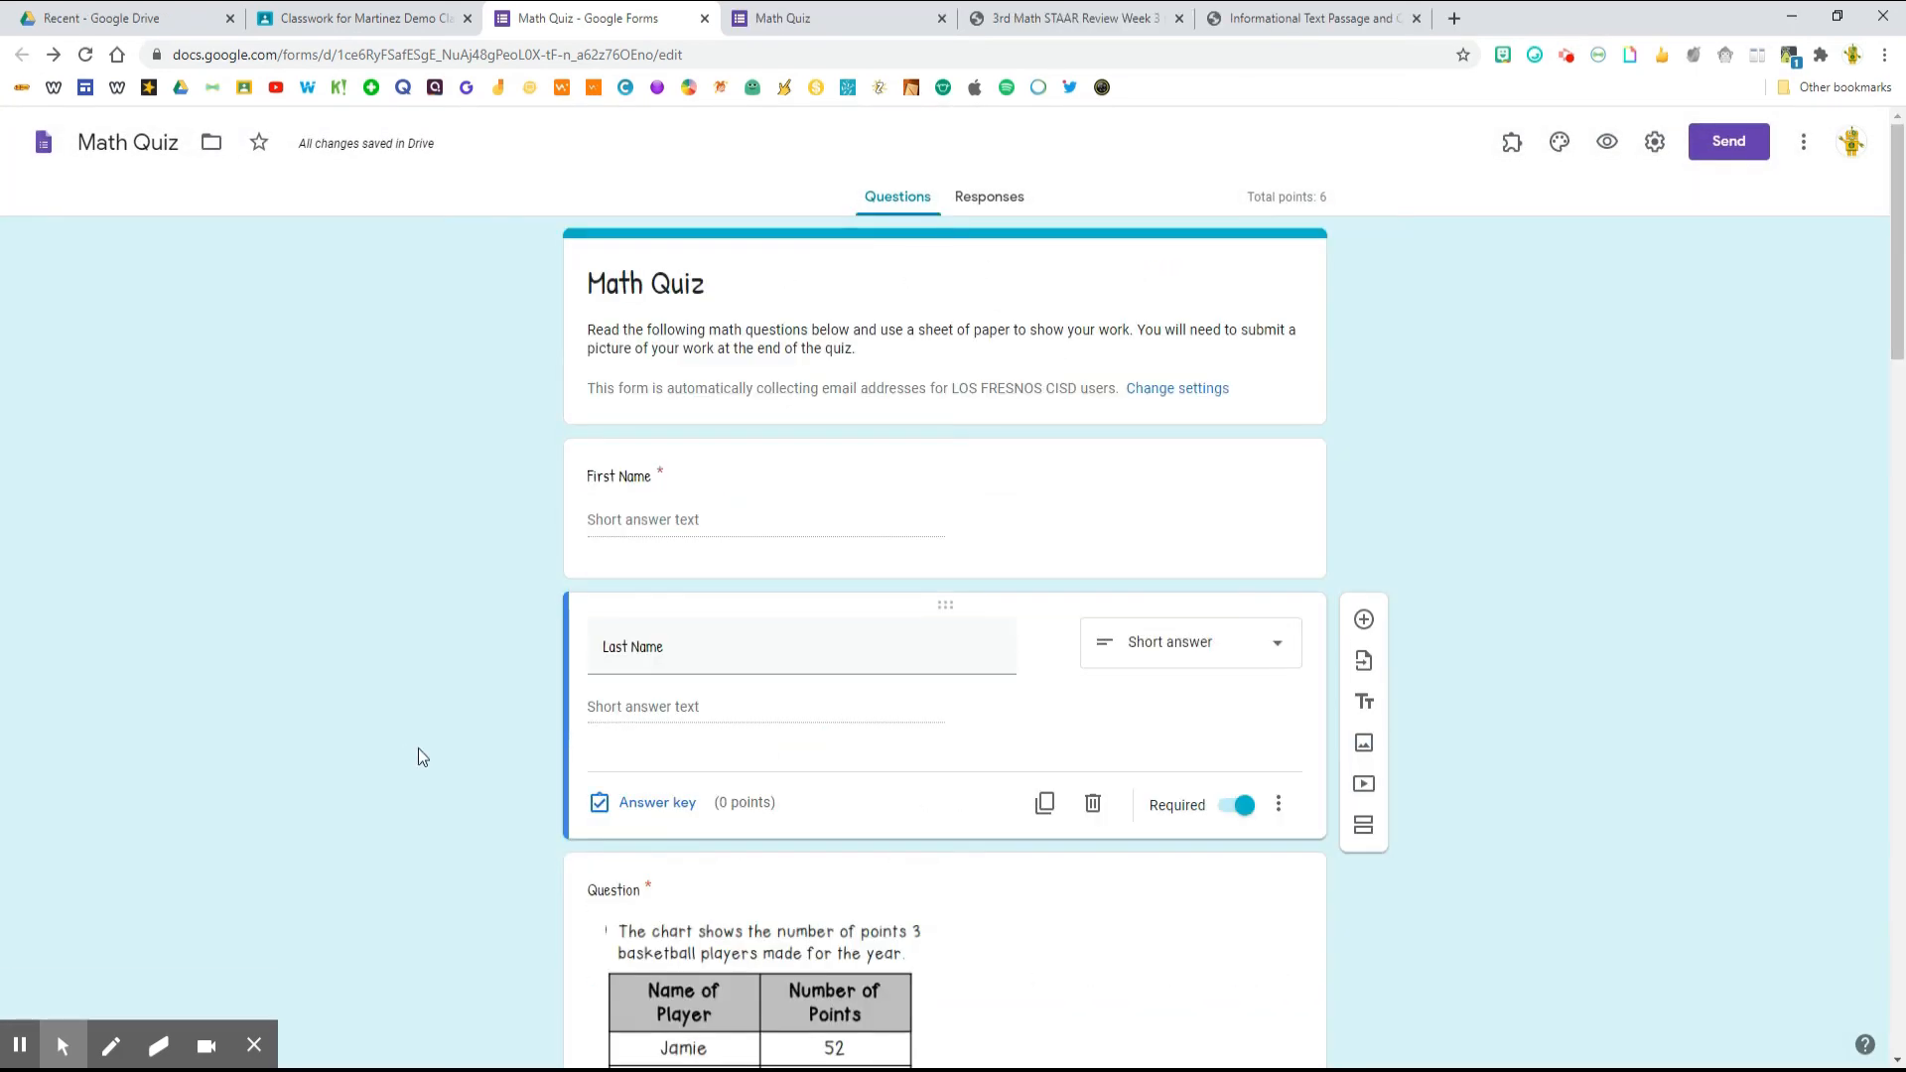
Preview the Math Quiz as a respondent and try the First Name and Last Name answer fields
{"action": "left_click", "coordinate": [1607, 144]}
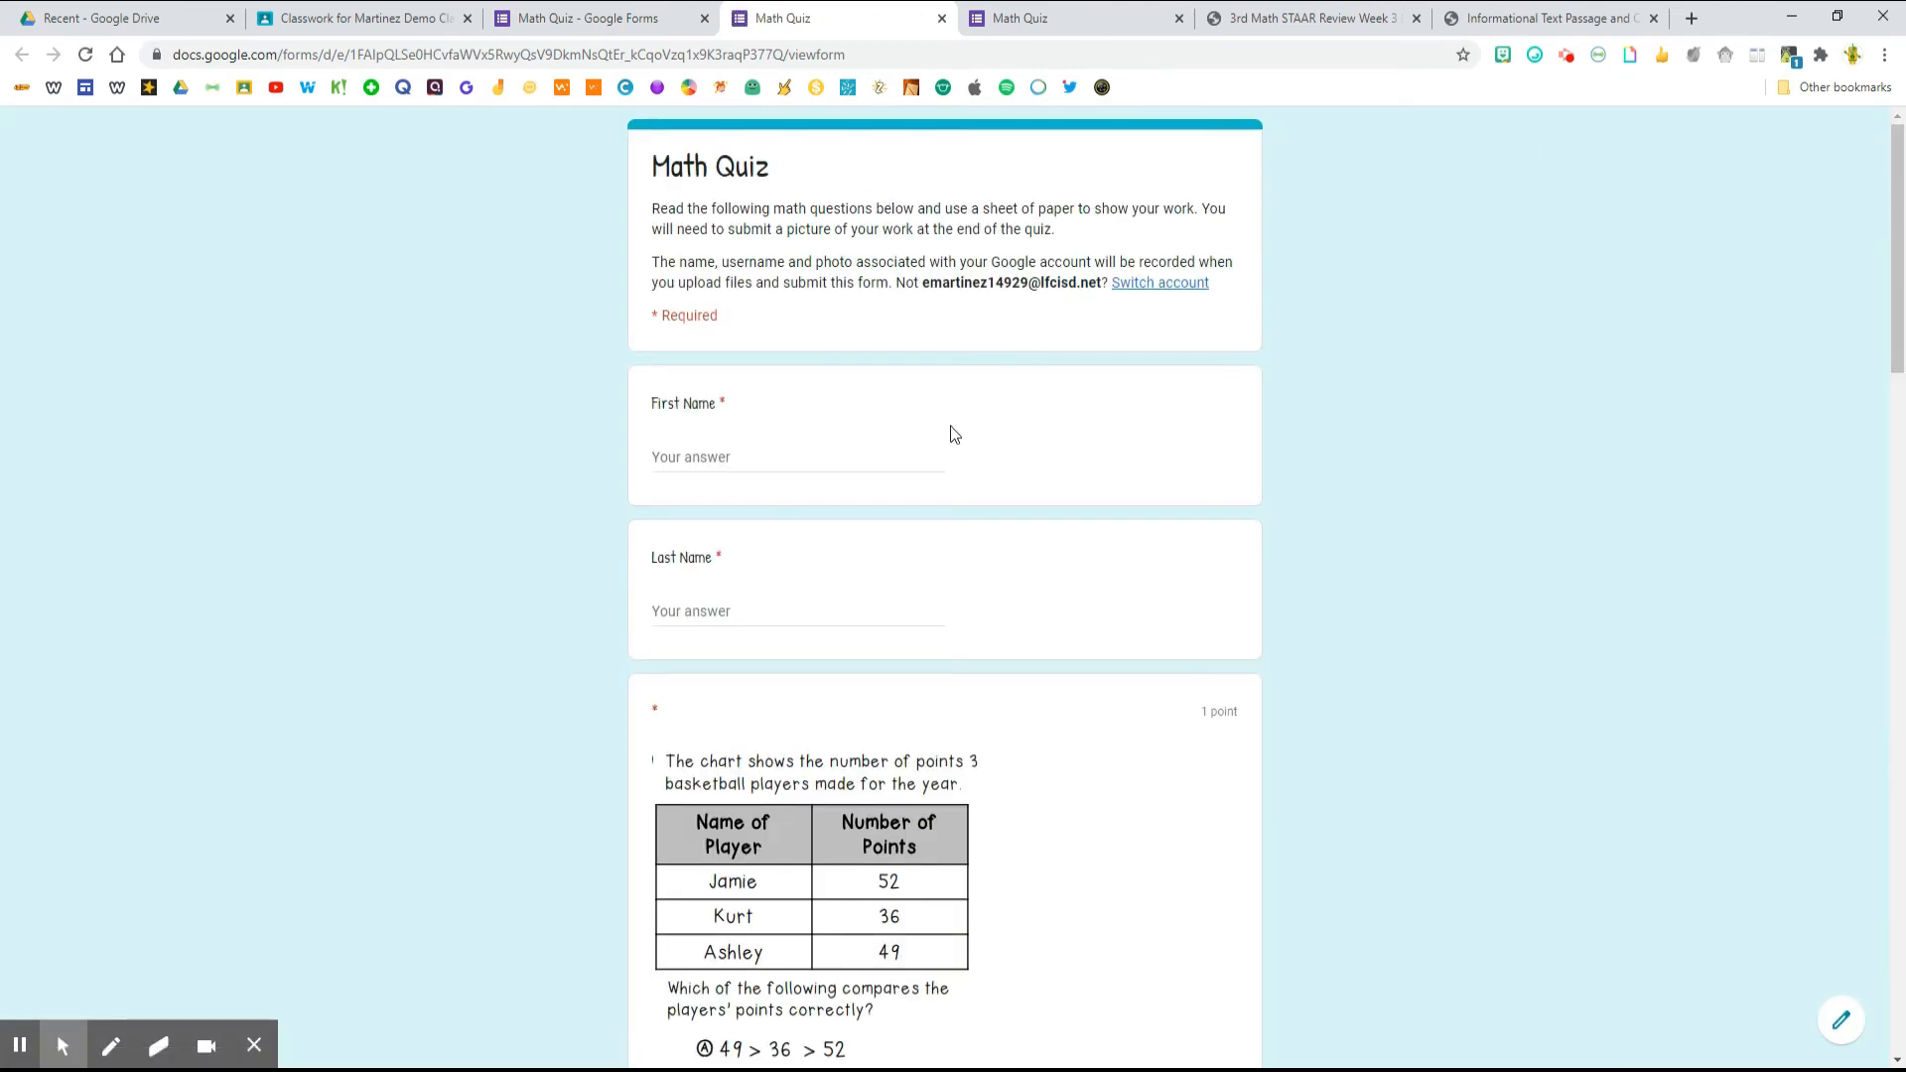
{"action": "left_click", "coordinate": [705, 454]}
{"action": "left_click", "coordinate": [668, 608]}
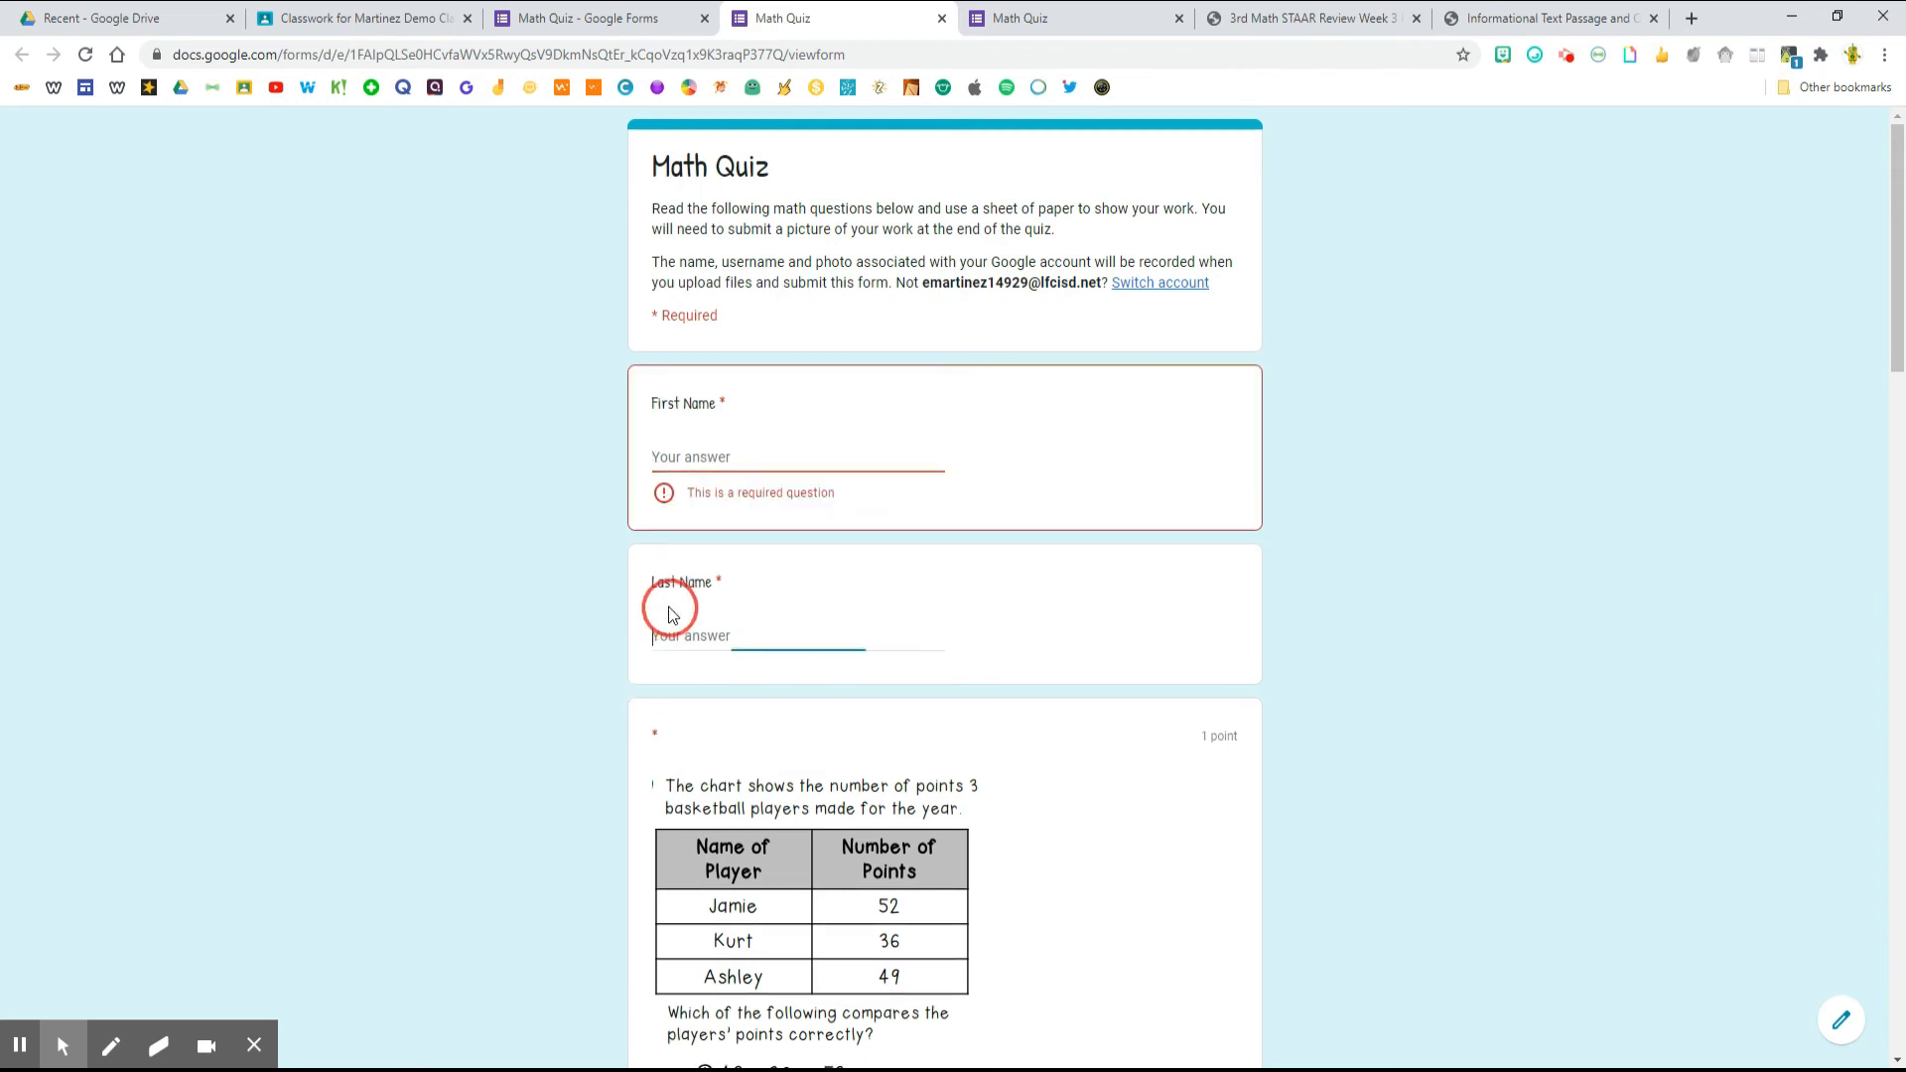
Choose answer A for the basketball players' points question in the quiz preview
{"action": "scroll", "coordinate": [670, 615], "scroll_direction": "down", "scroll_amount": 1}
{"action": "scroll", "coordinate": [670, 615], "scroll_direction": "down", "scroll_amount": 4}
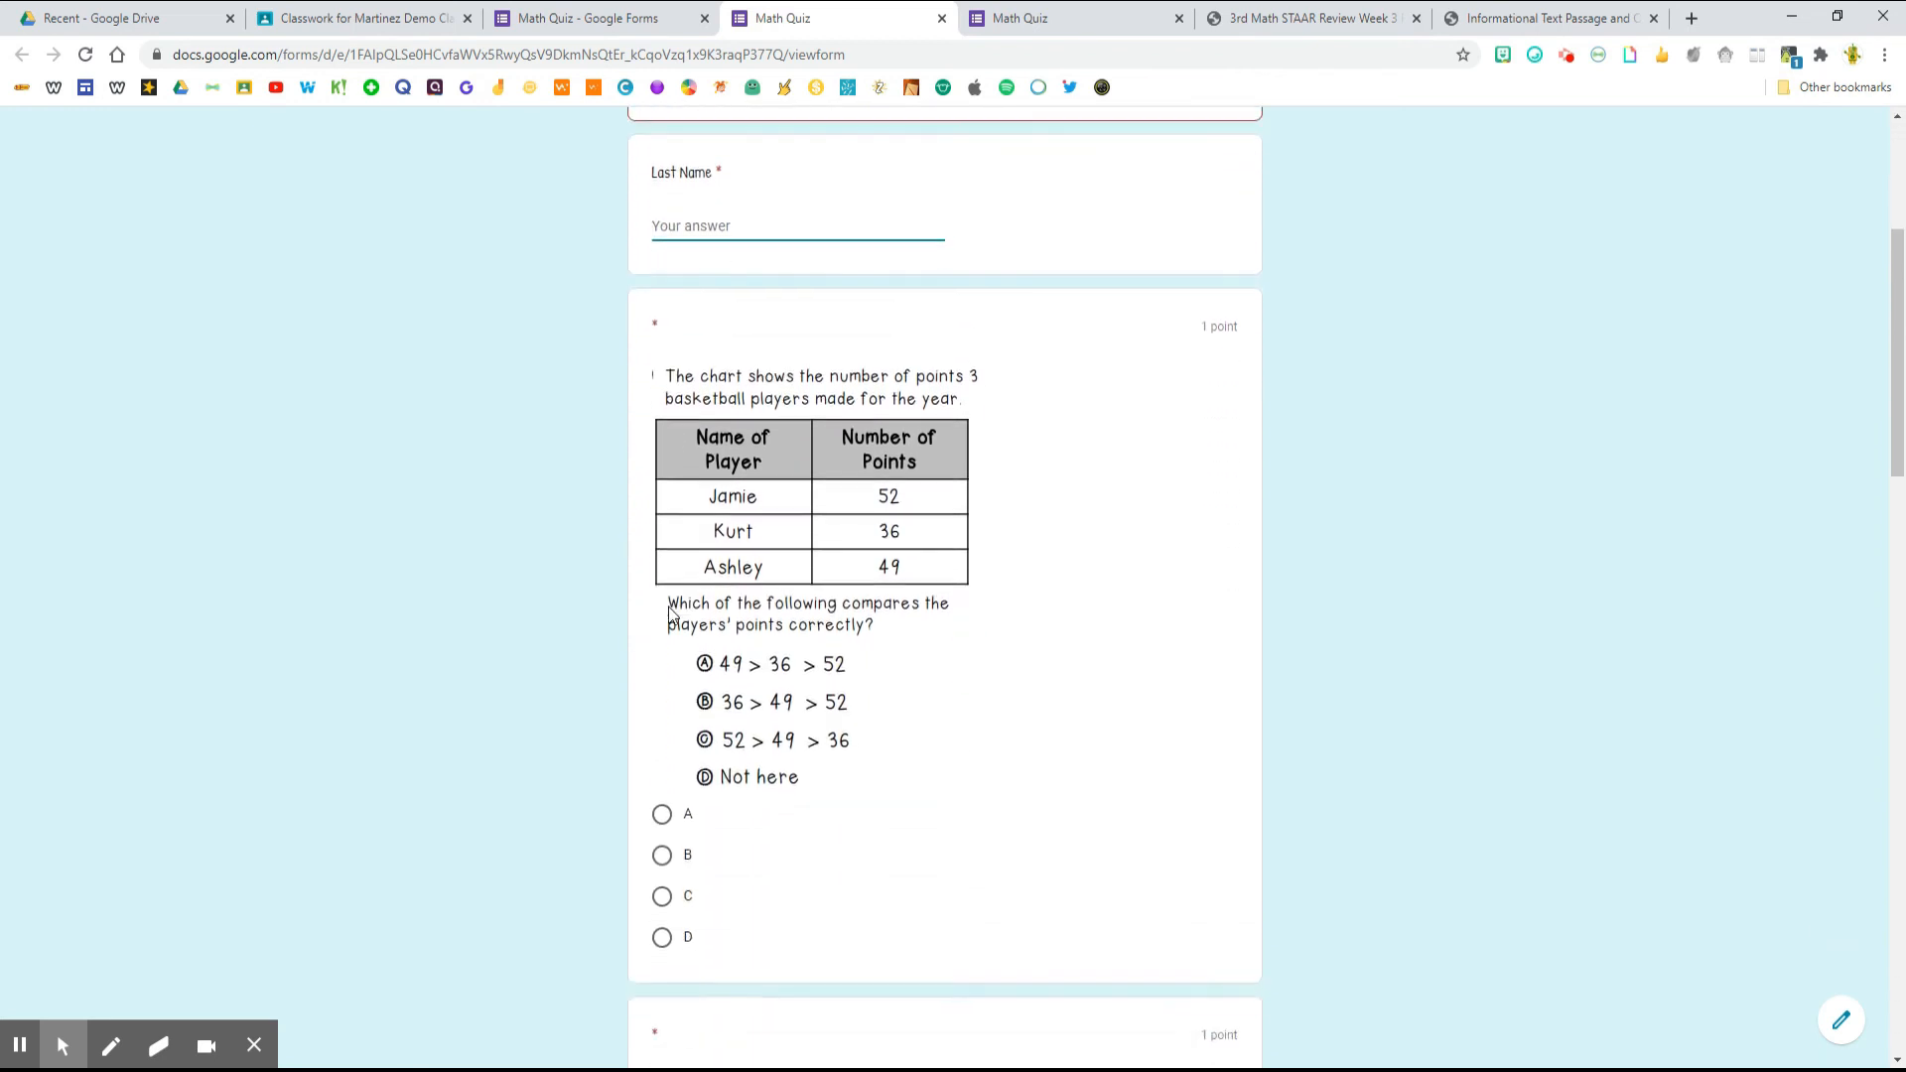
{"action": "scroll", "coordinate": [670, 616], "scroll_direction": "down", "scroll_amount": 1}
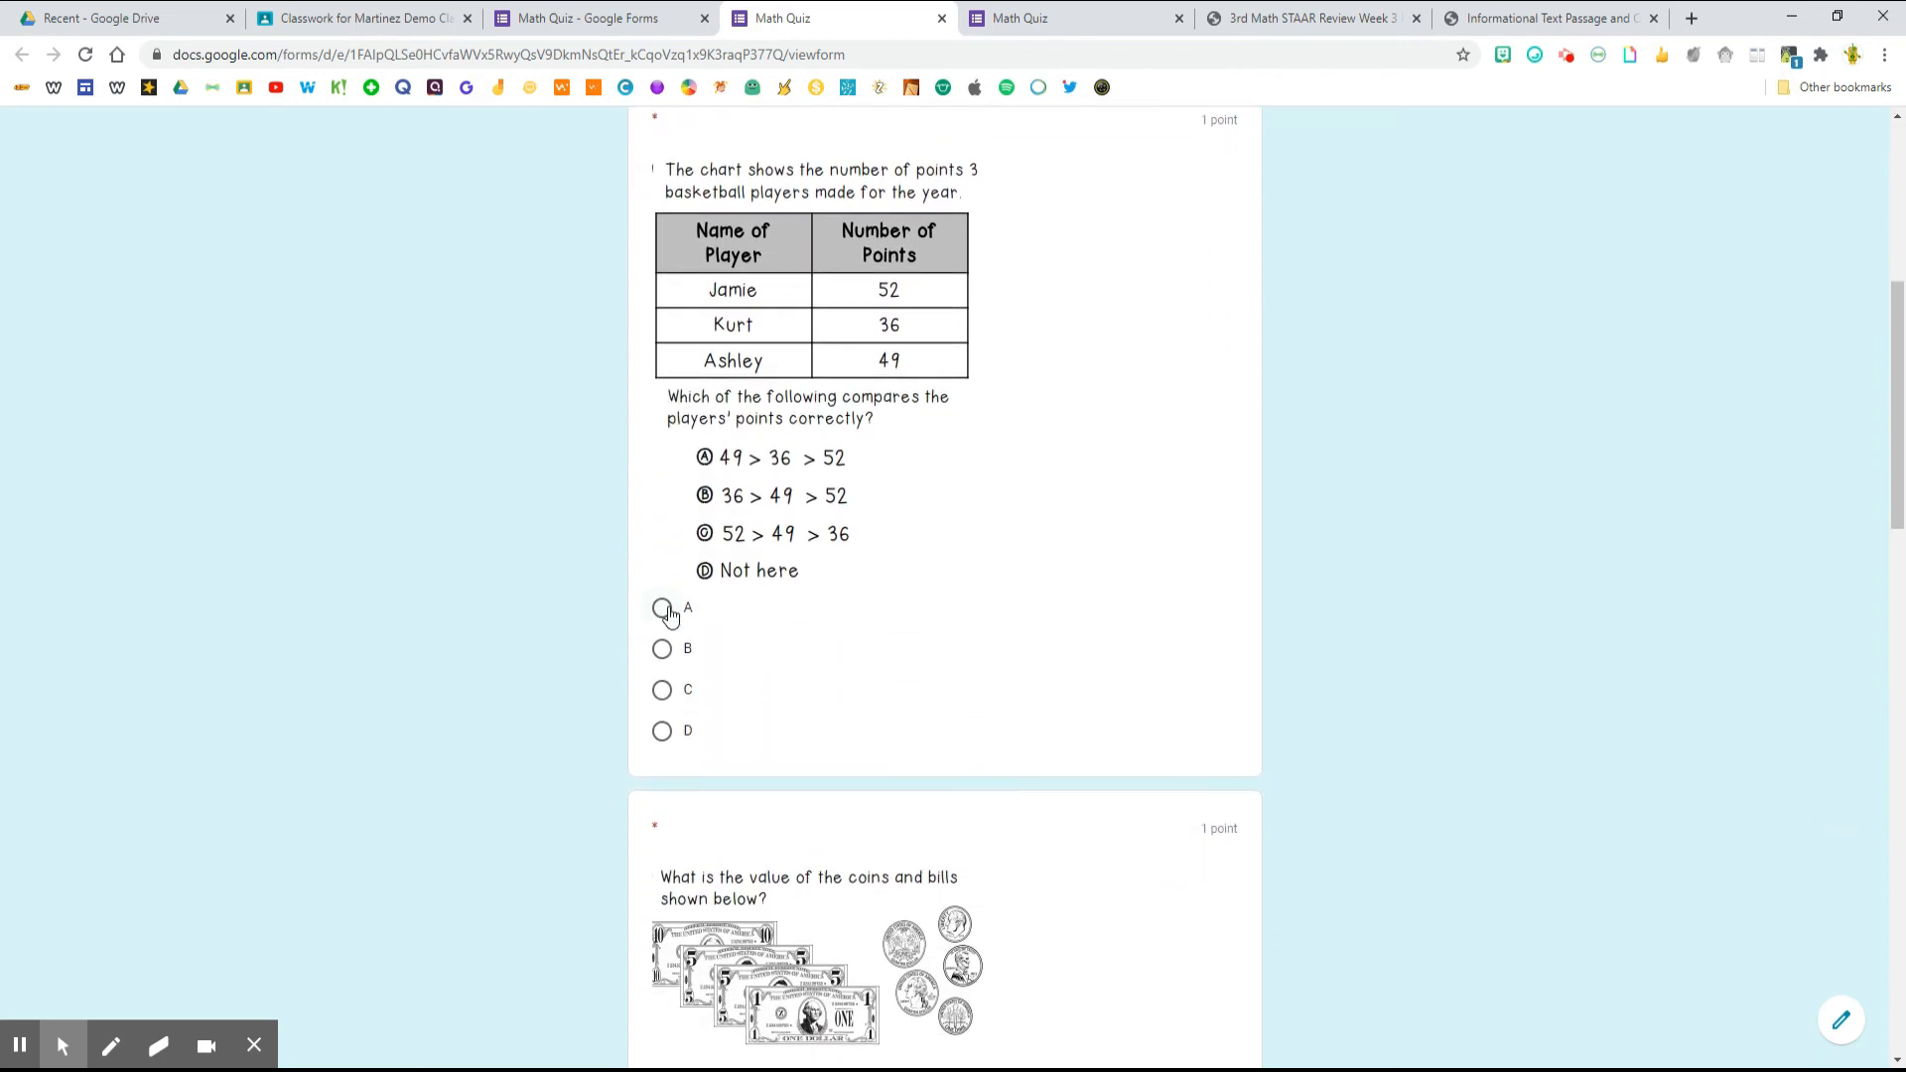
{"action": "left_click", "coordinate": [663, 609]}
Answer the coins and bills question with $21.71 and the expanded notation question with C
{"action": "scroll", "coordinate": [670, 615], "scroll_direction": "down", "scroll_amount": 4}
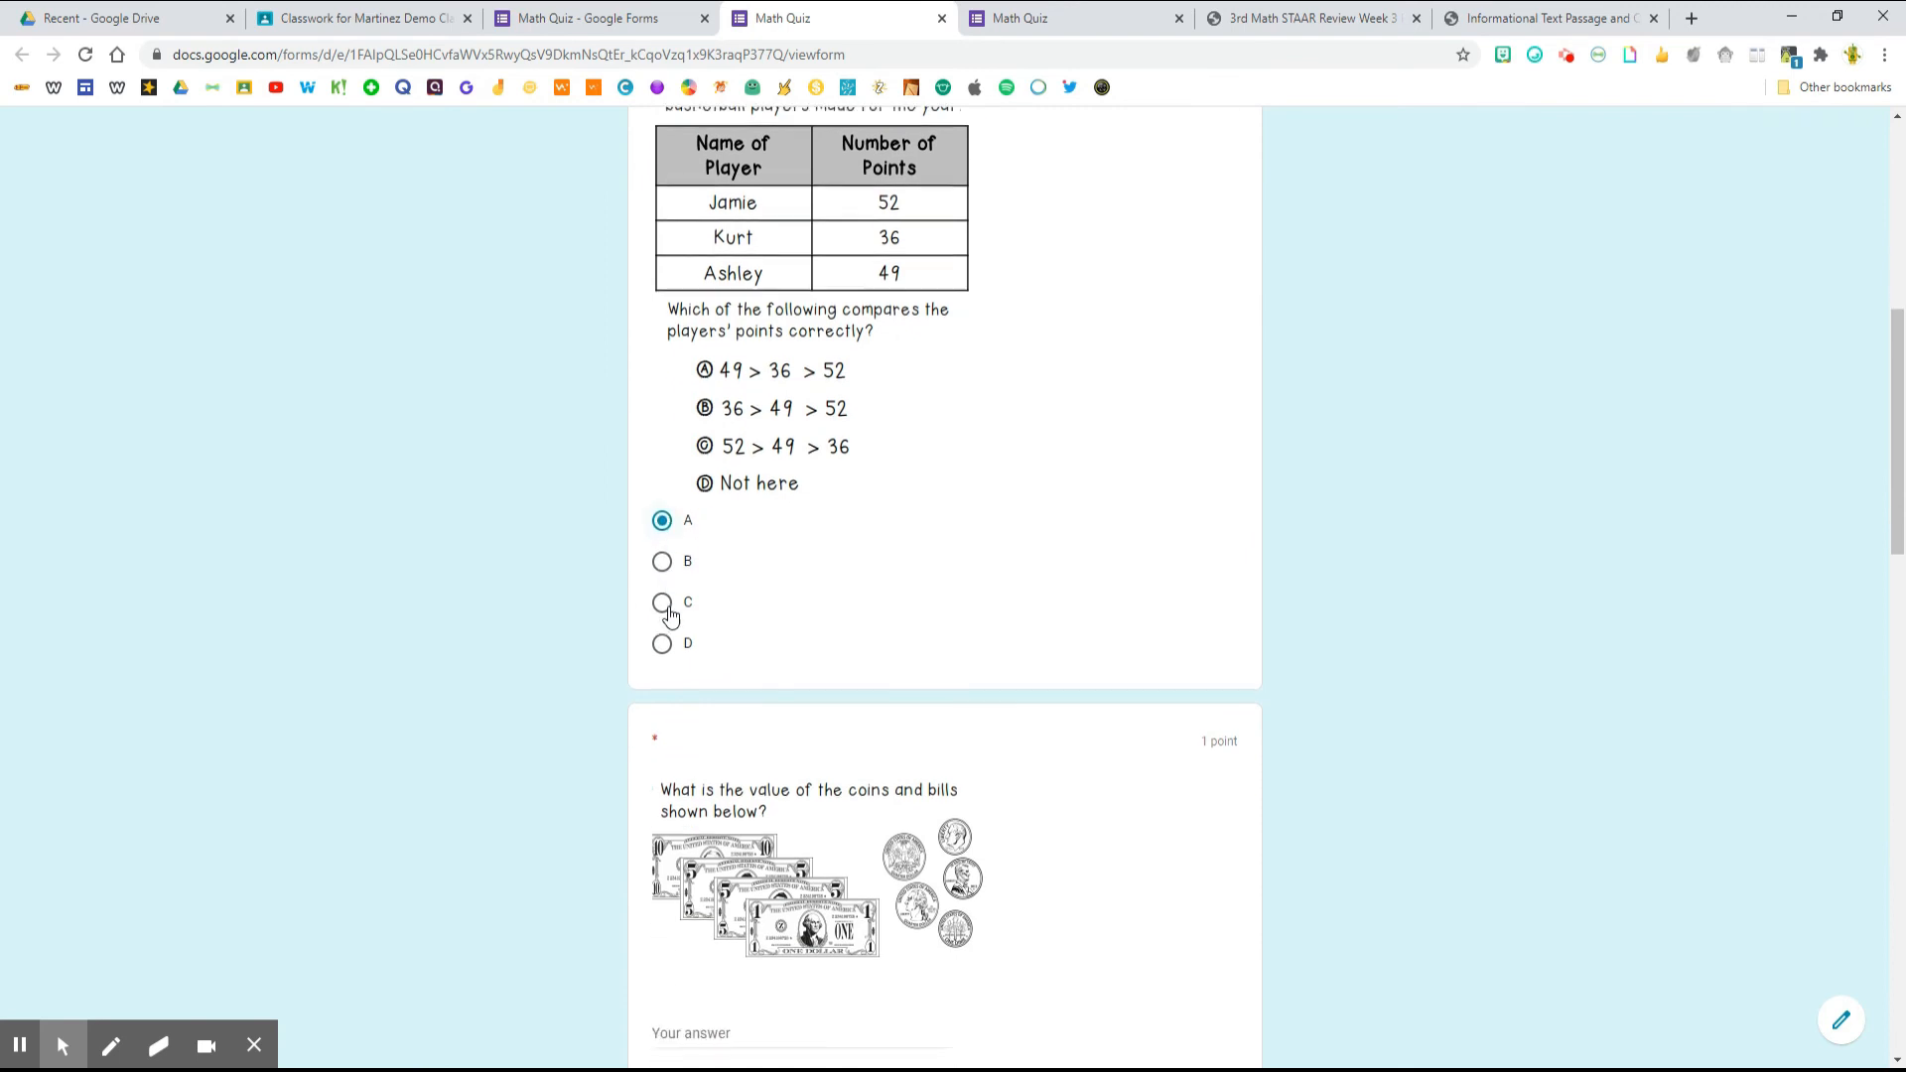
{"action": "left_click", "coordinate": [689, 707]}
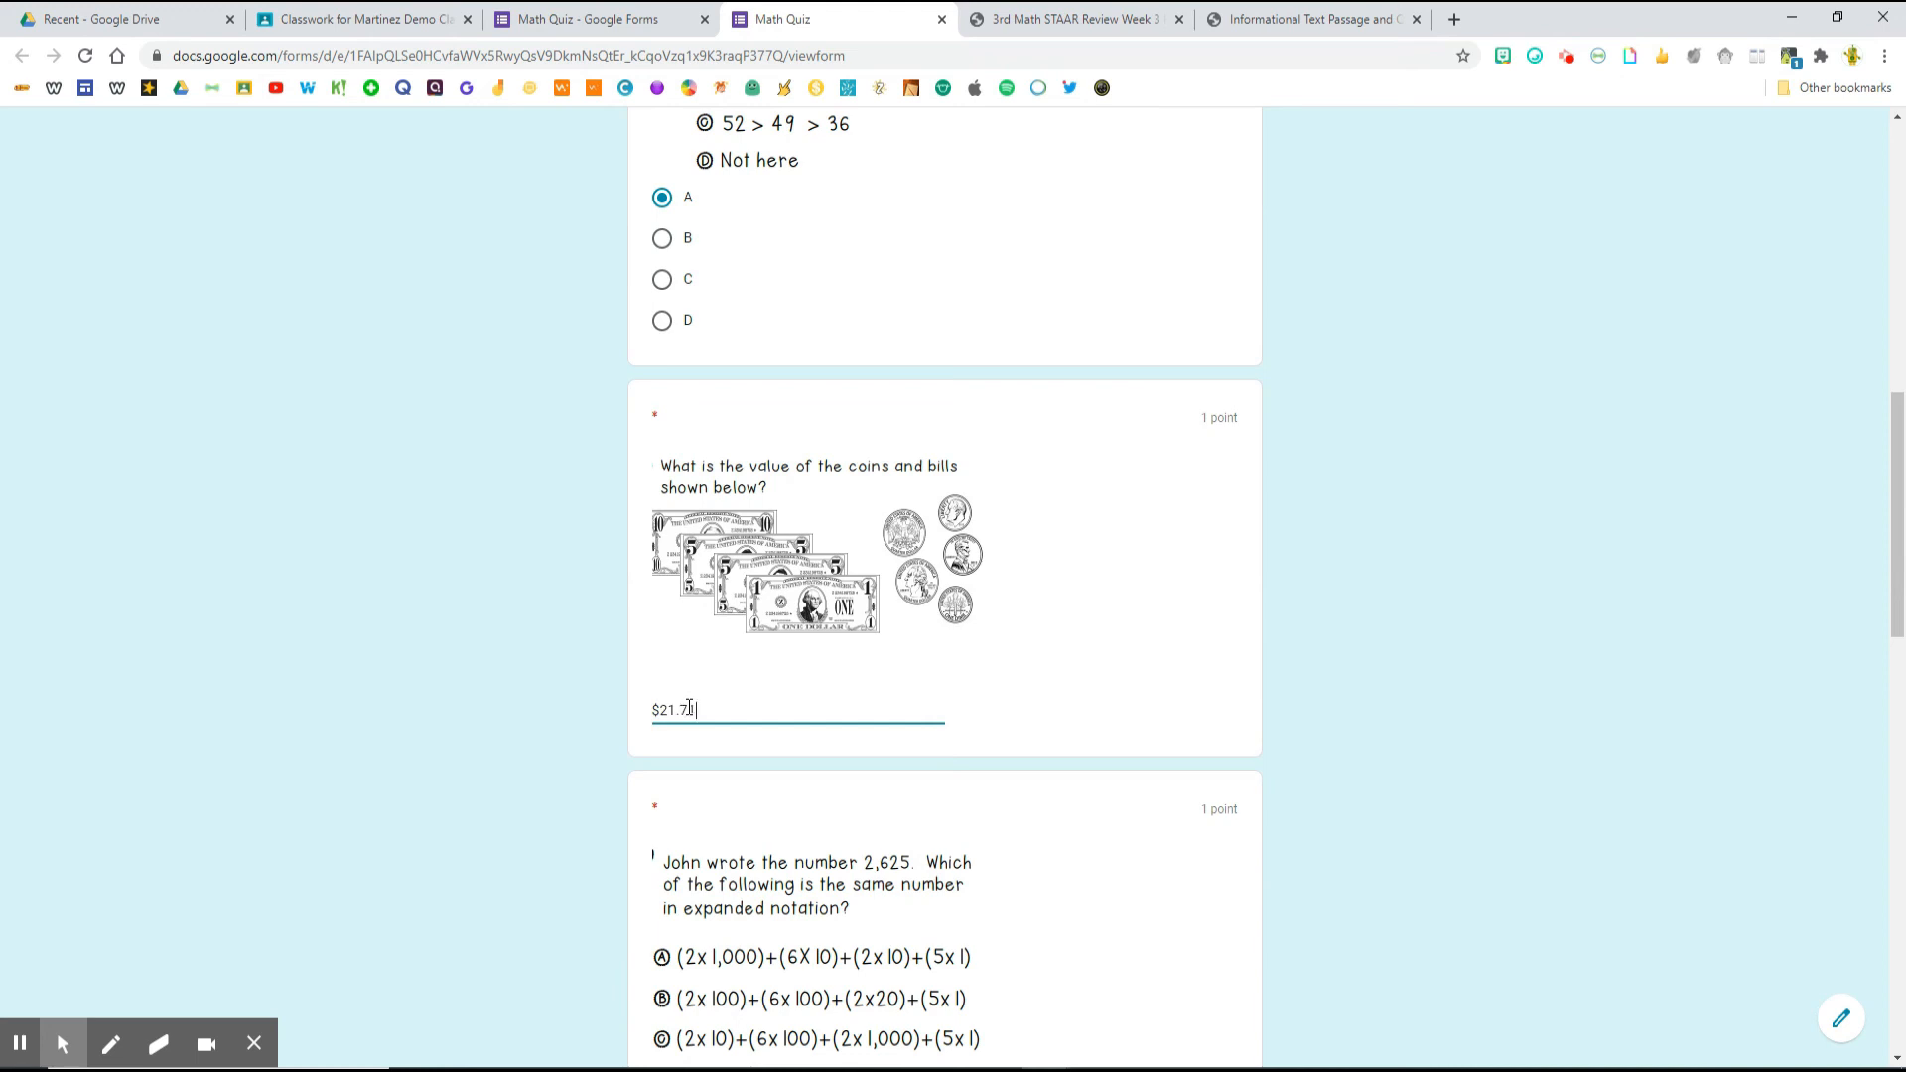
{"action": "type", "text": "$21.71"}
{"action": "scroll", "coordinate": [794, 794], "scroll_direction": "down", "scroll_amount": 4}
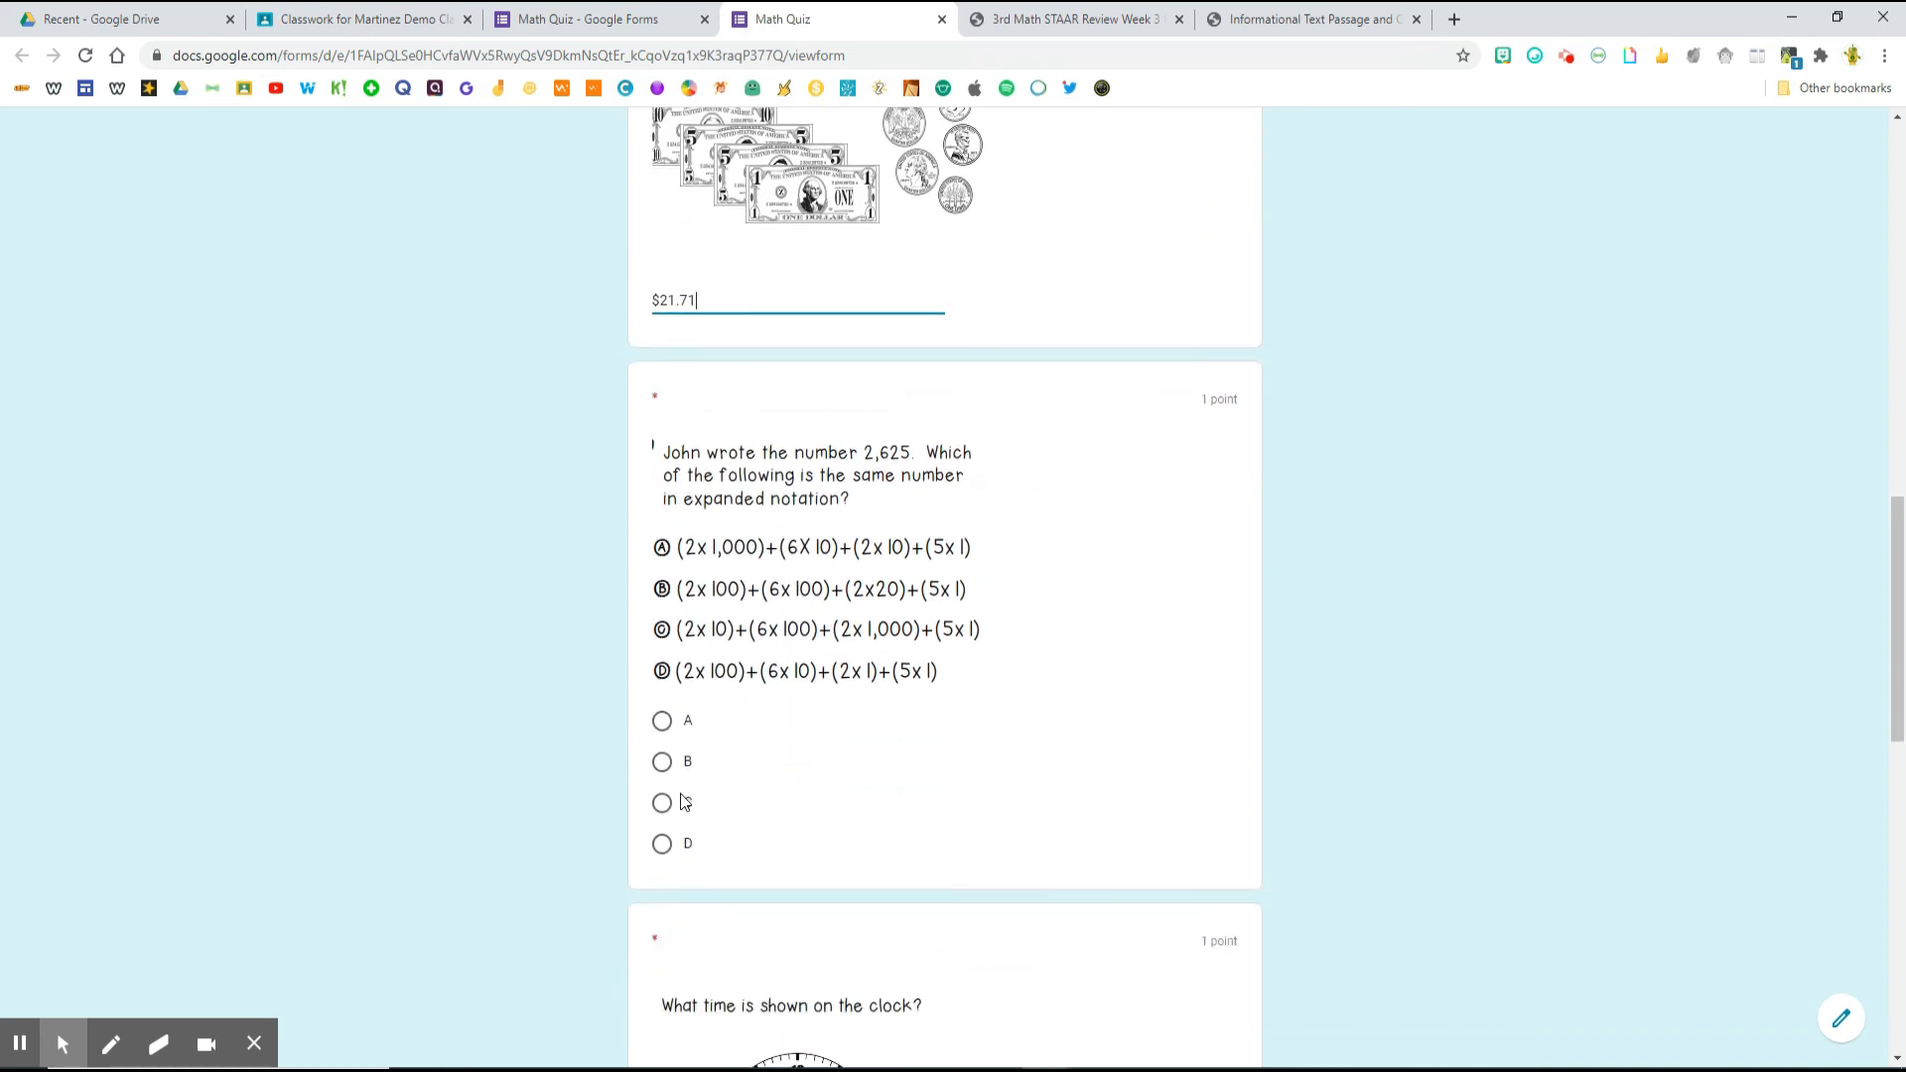
{"action": "left_click", "coordinate": [683, 801]}
Enter 04:45 PM as the answer to the clock question
{"action": "scroll", "coordinate": [754, 814], "scroll_direction": "down", "scroll_amount": 5}
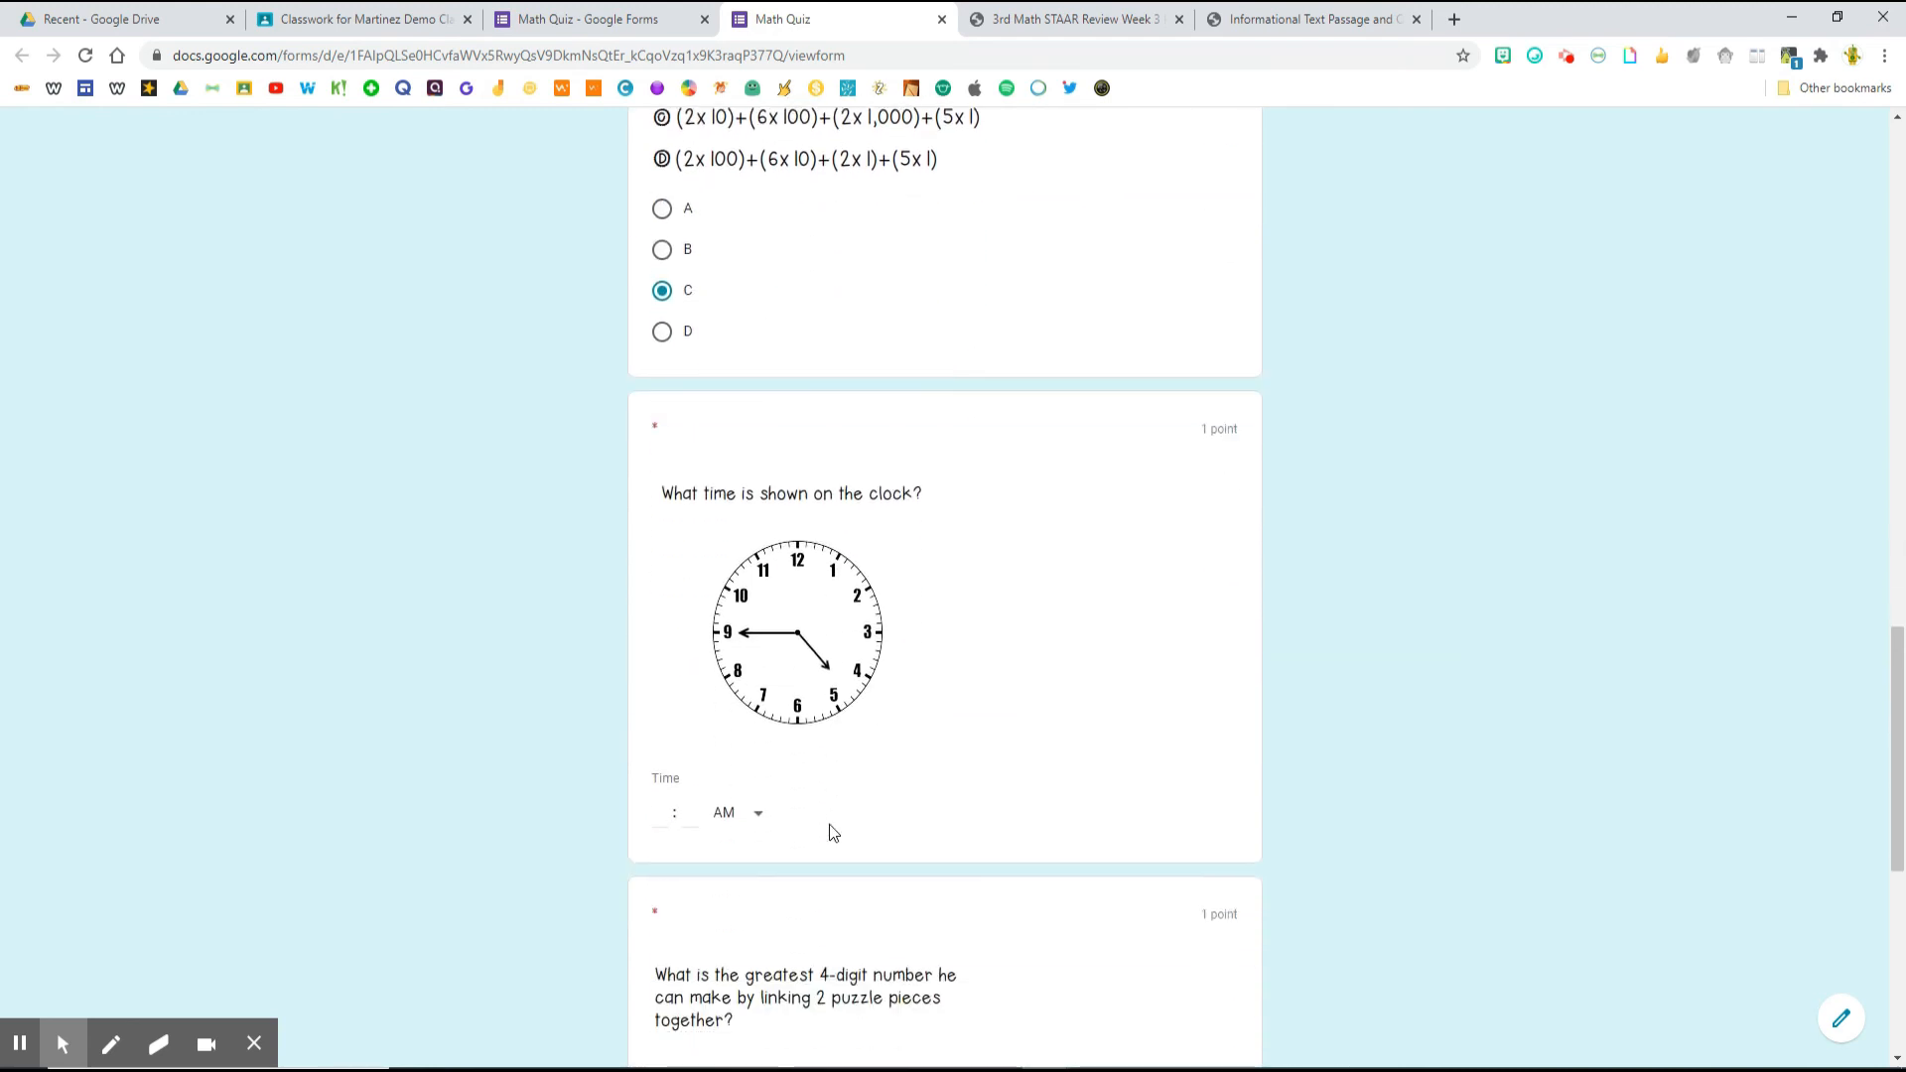
{"action": "scroll", "coordinate": [830, 832], "scroll_direction": "down", "scroll_amount": 1}
{"action": "left_click", "coordinate": [663, 712]}
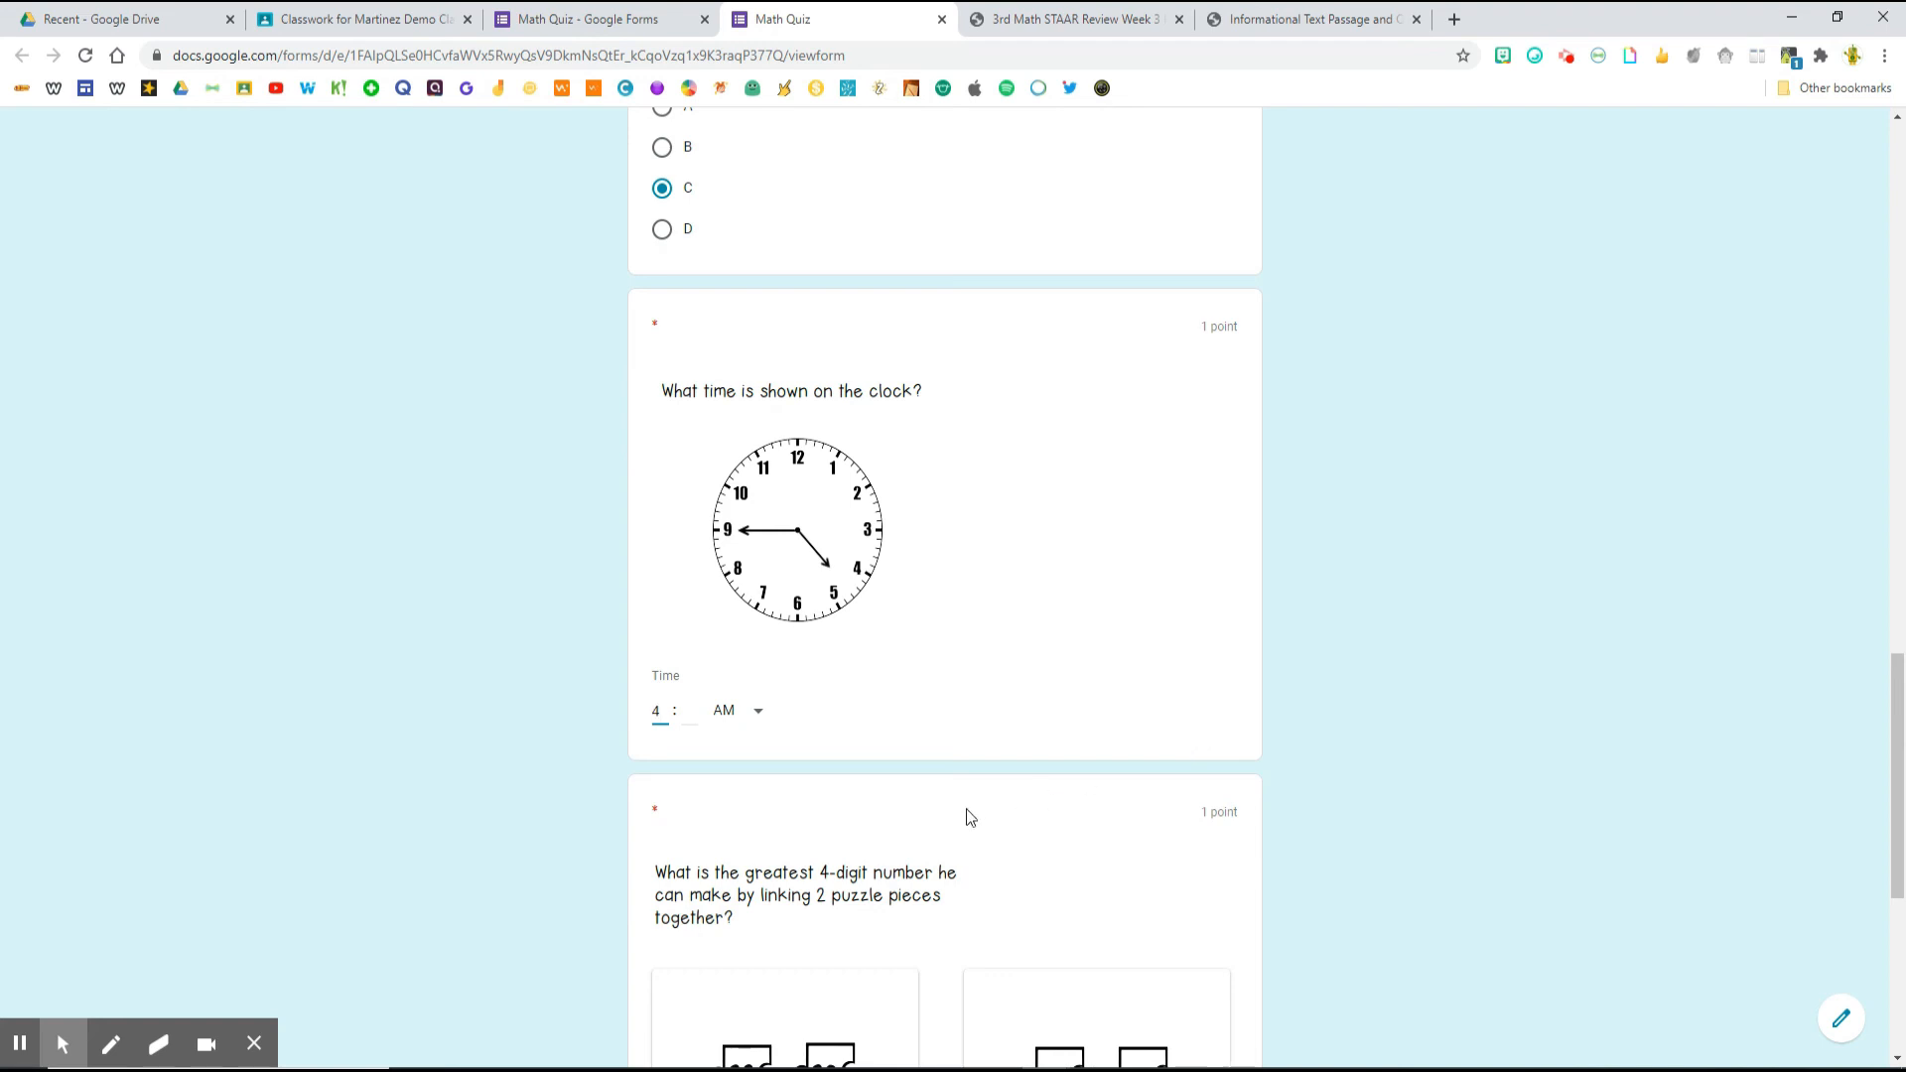
{"action": "left_click", "coordinate": [695, 711]}
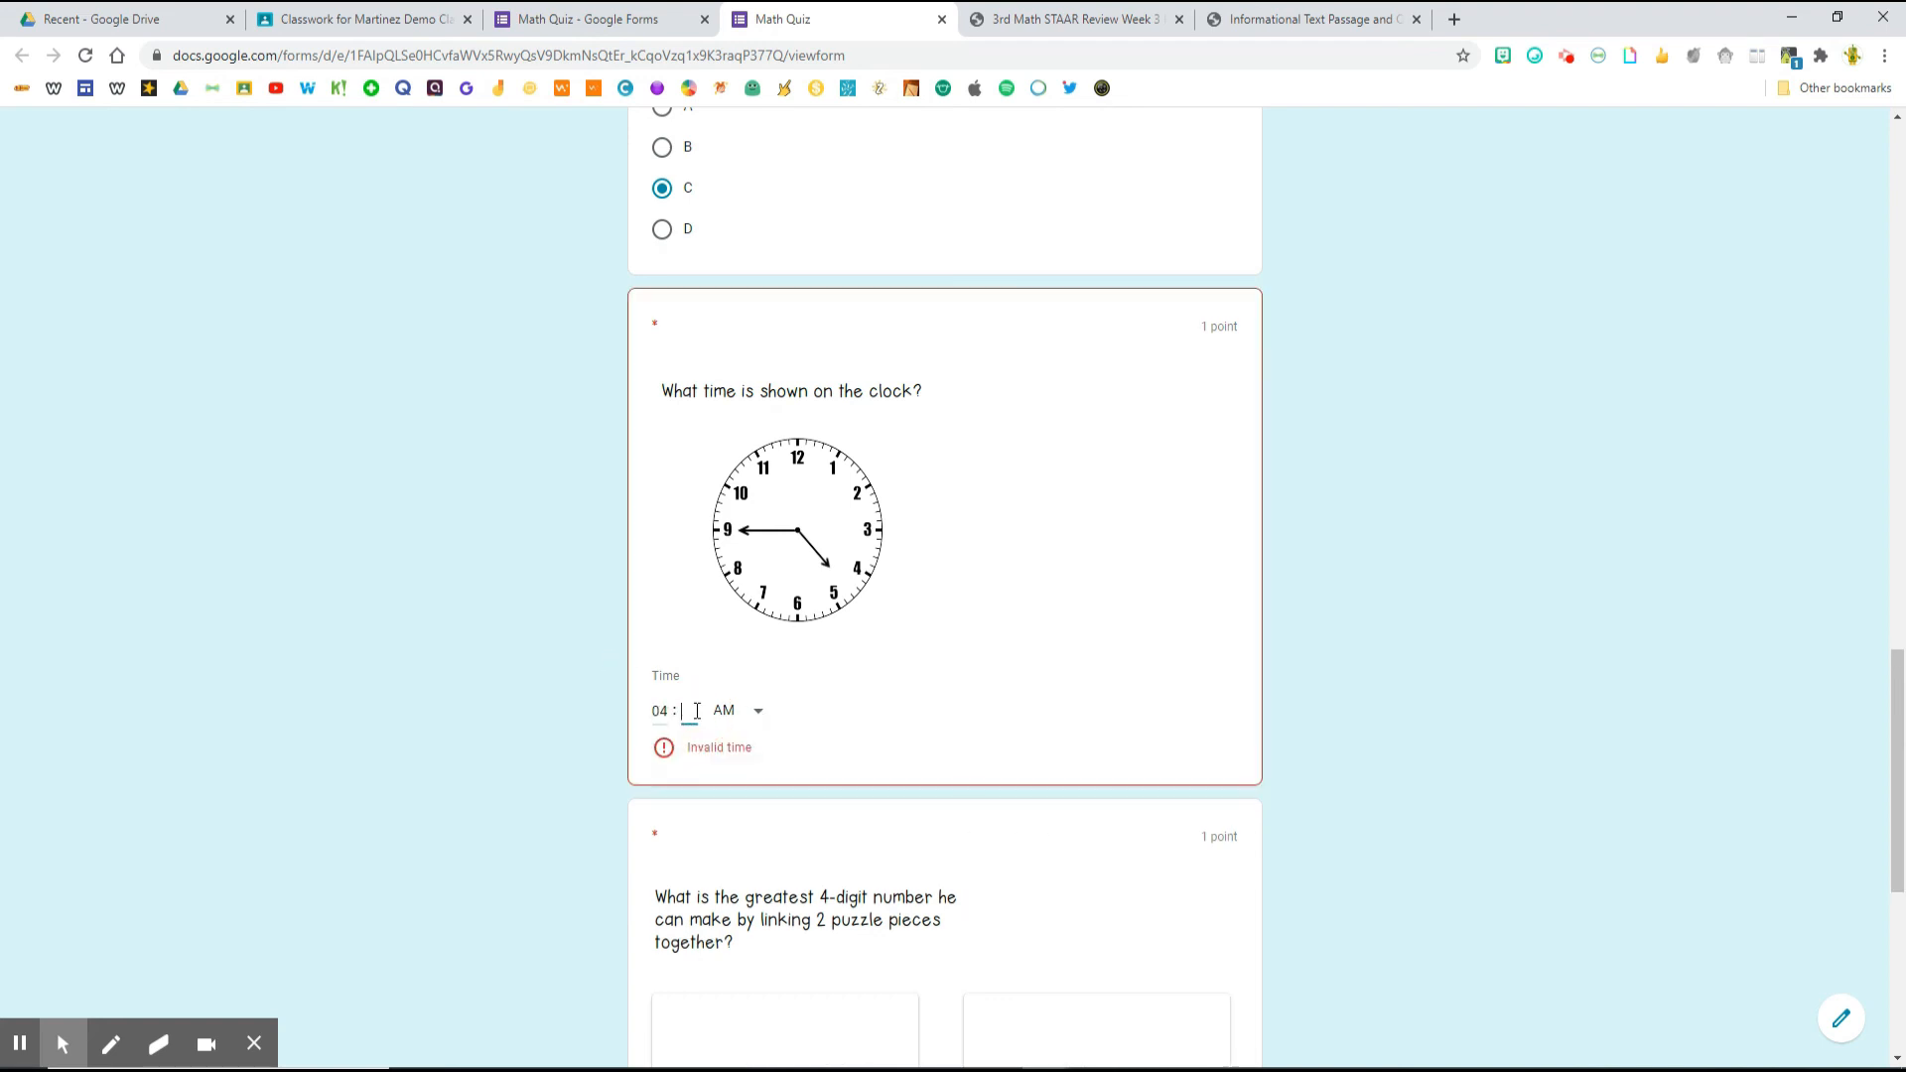
{"action": "type", "text": "45"}
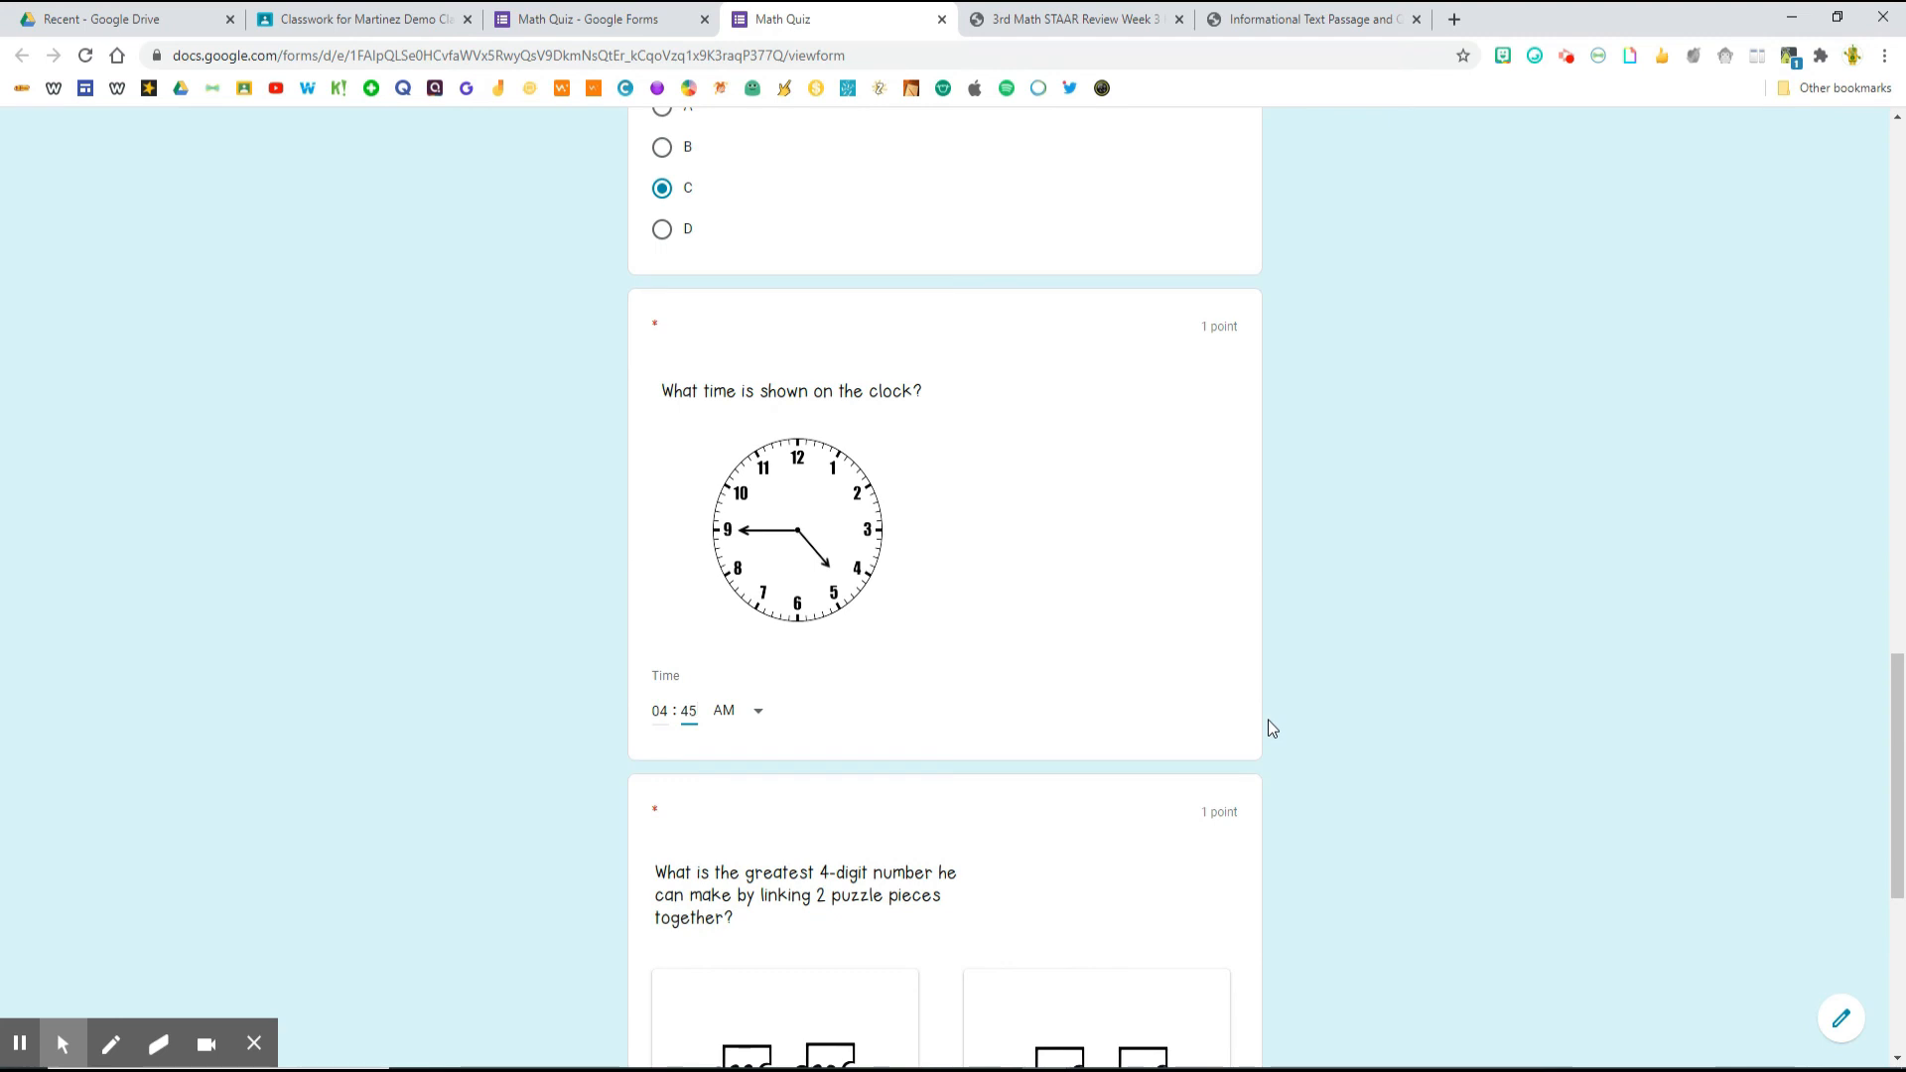
{"action": "left_click", "coordinate": [754, 715]}
{"action": "left_click", "coordinate": [746, 722]}
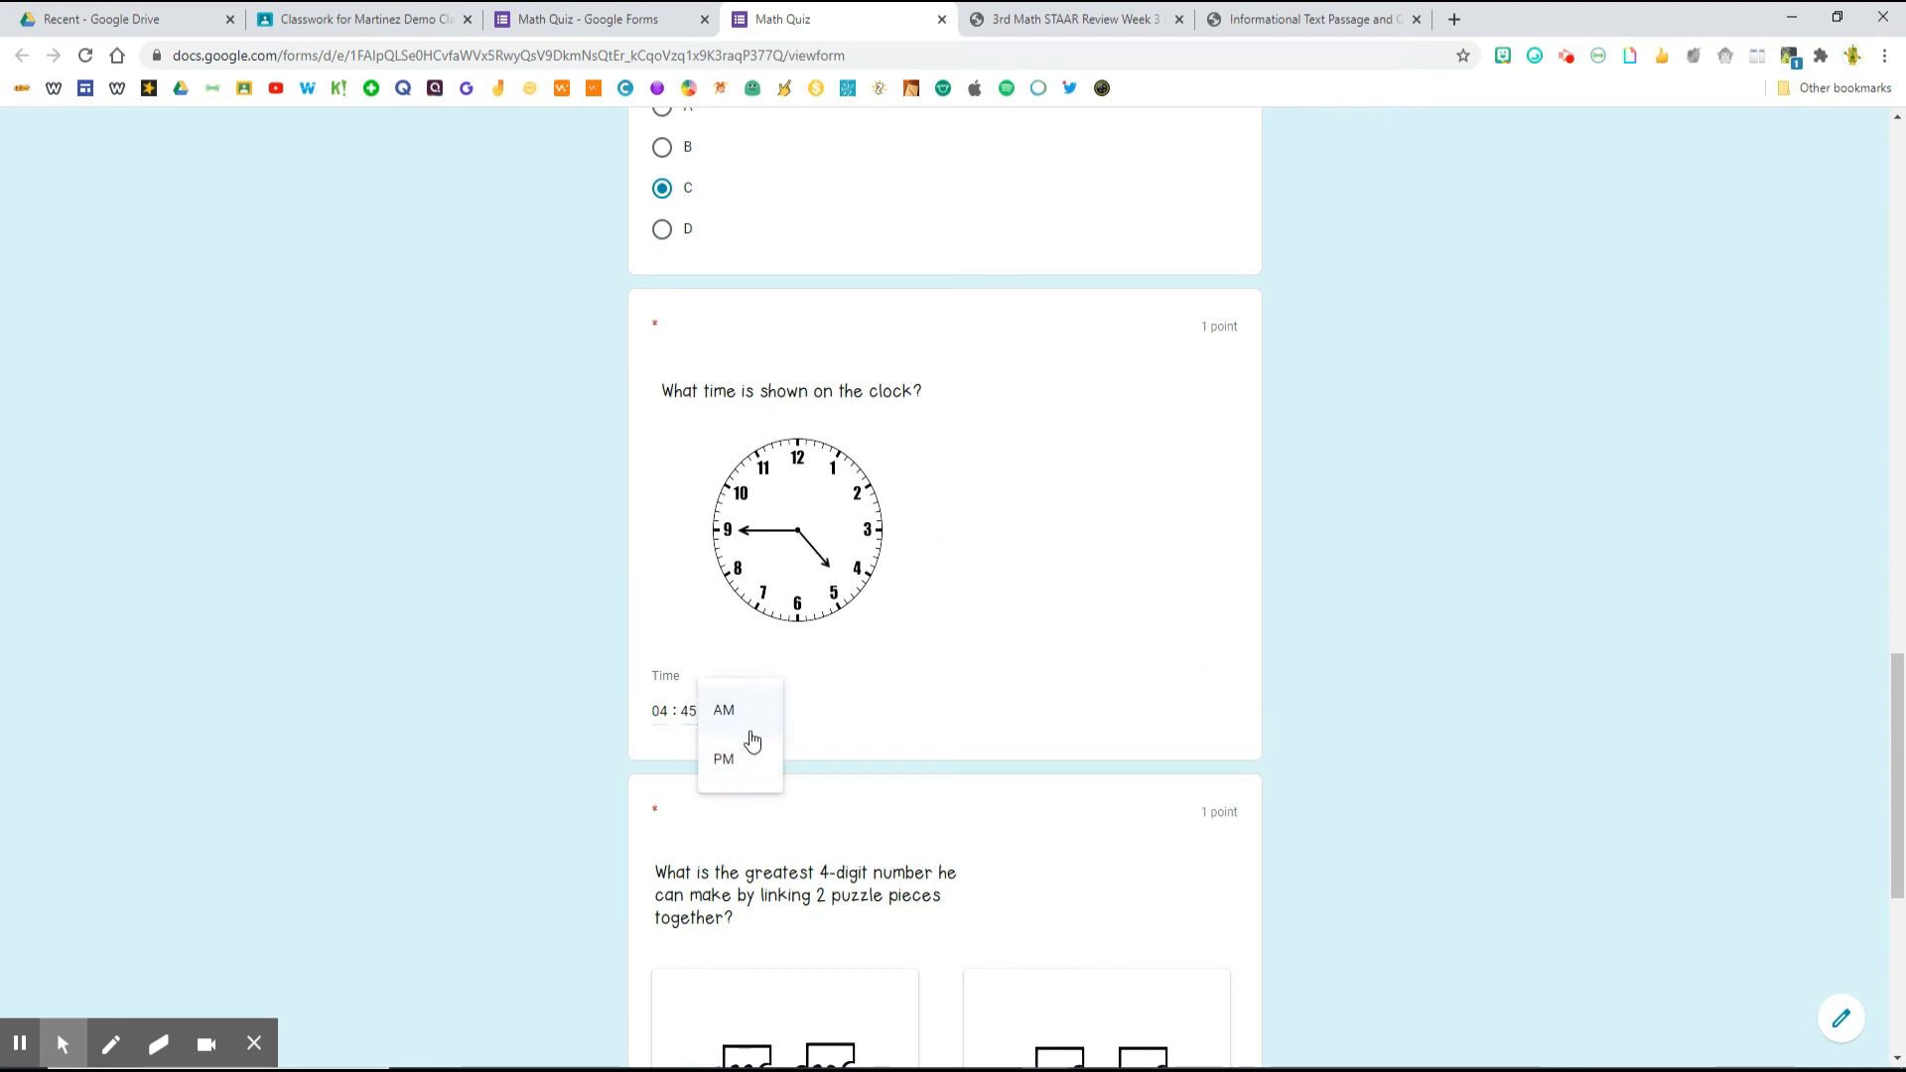
{"action": "left_click", "coordinate": [757, 724]}
{"action": "left_click", "coordinate": [766, 720]}
{"action": "left_click", "coordinate": [771, 717]}
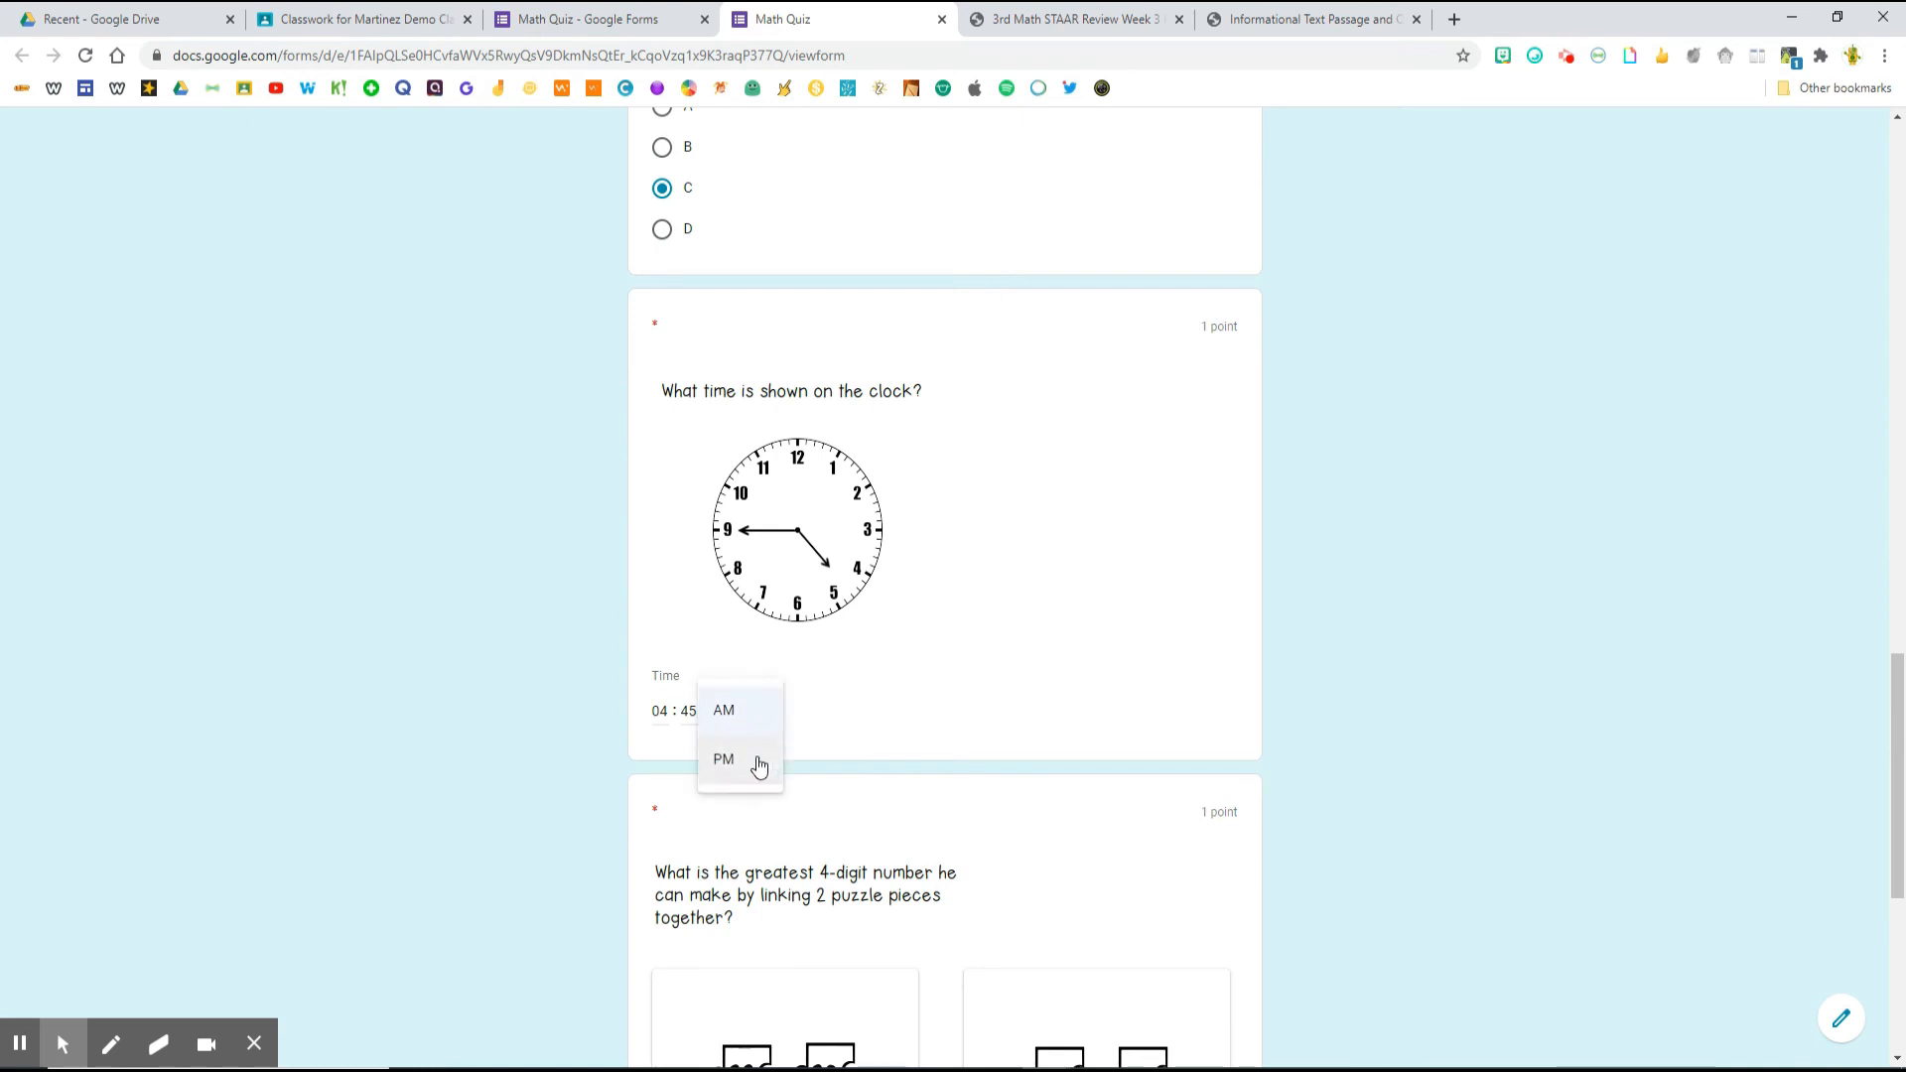
{"action": "left_click", "coordinate": [765, 759]}
Choose Option 2, the 33 and 23 puzzle pieces, for the greatest 4-digit number question
{"action": "scroll", "coordinate": [794, 769], "scroll_direction": "down", "scroll_amount": 2}
{"action": "scroll", "coordinate": [794, 769], "scroll_direction": "down", "scroll_amount": 4}
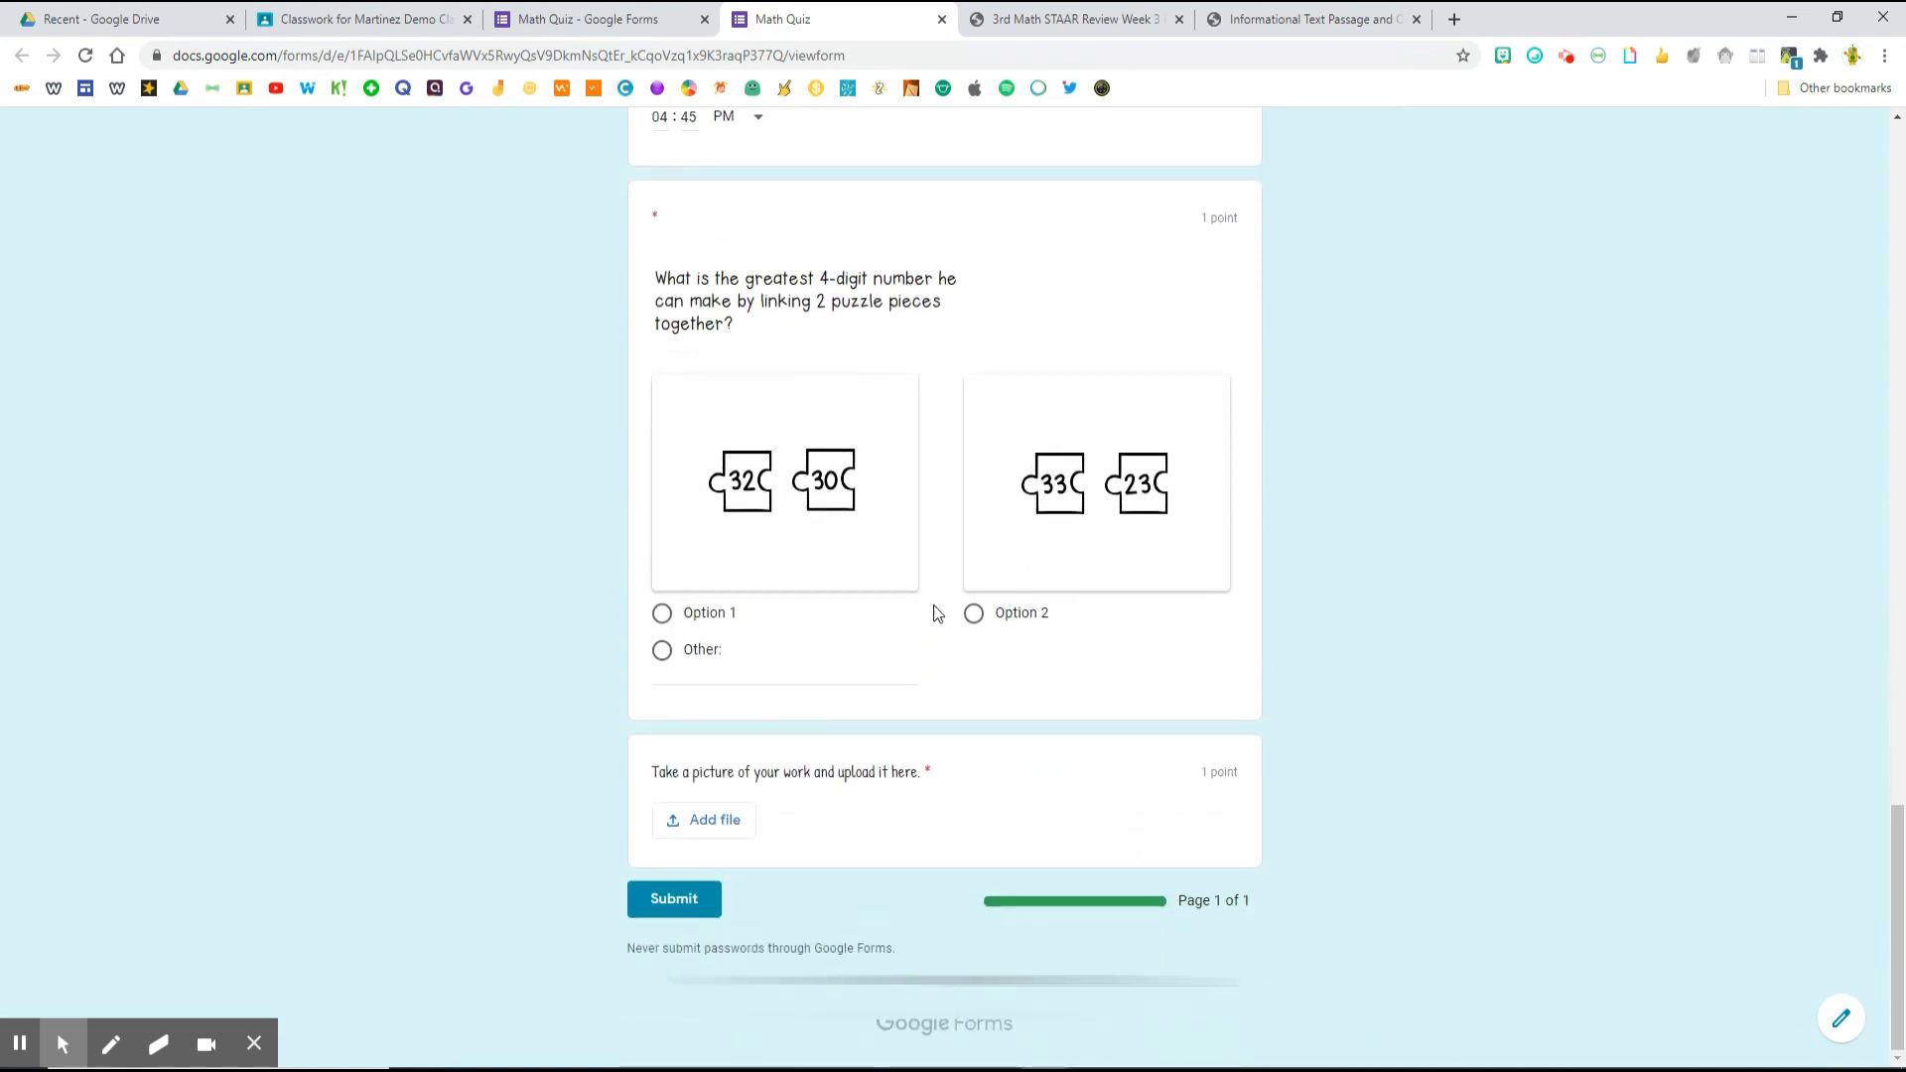
{"action": "left_click", "coordinate": [973, 614]}
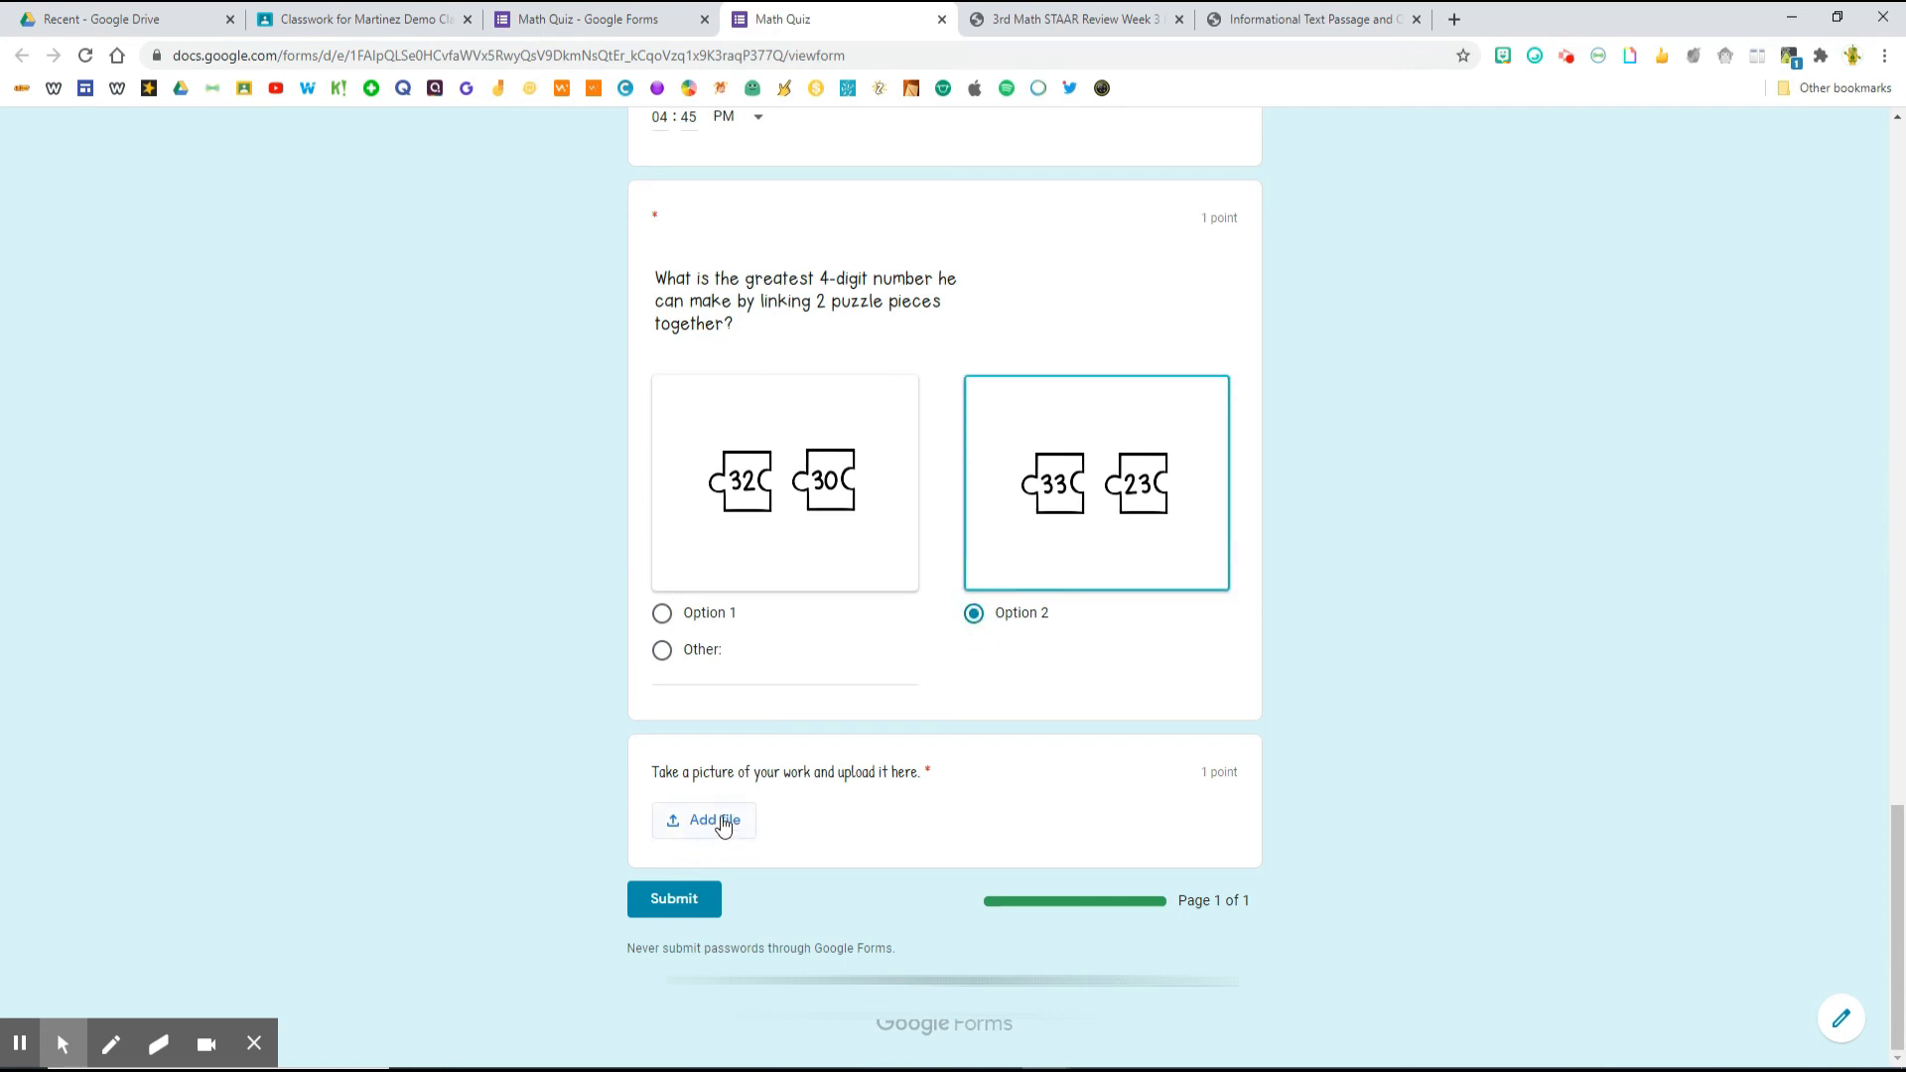
Upload M4.png from the Desktop as the picture of the student's work
{"action": "left_click", "coordinate": [705, 824]}
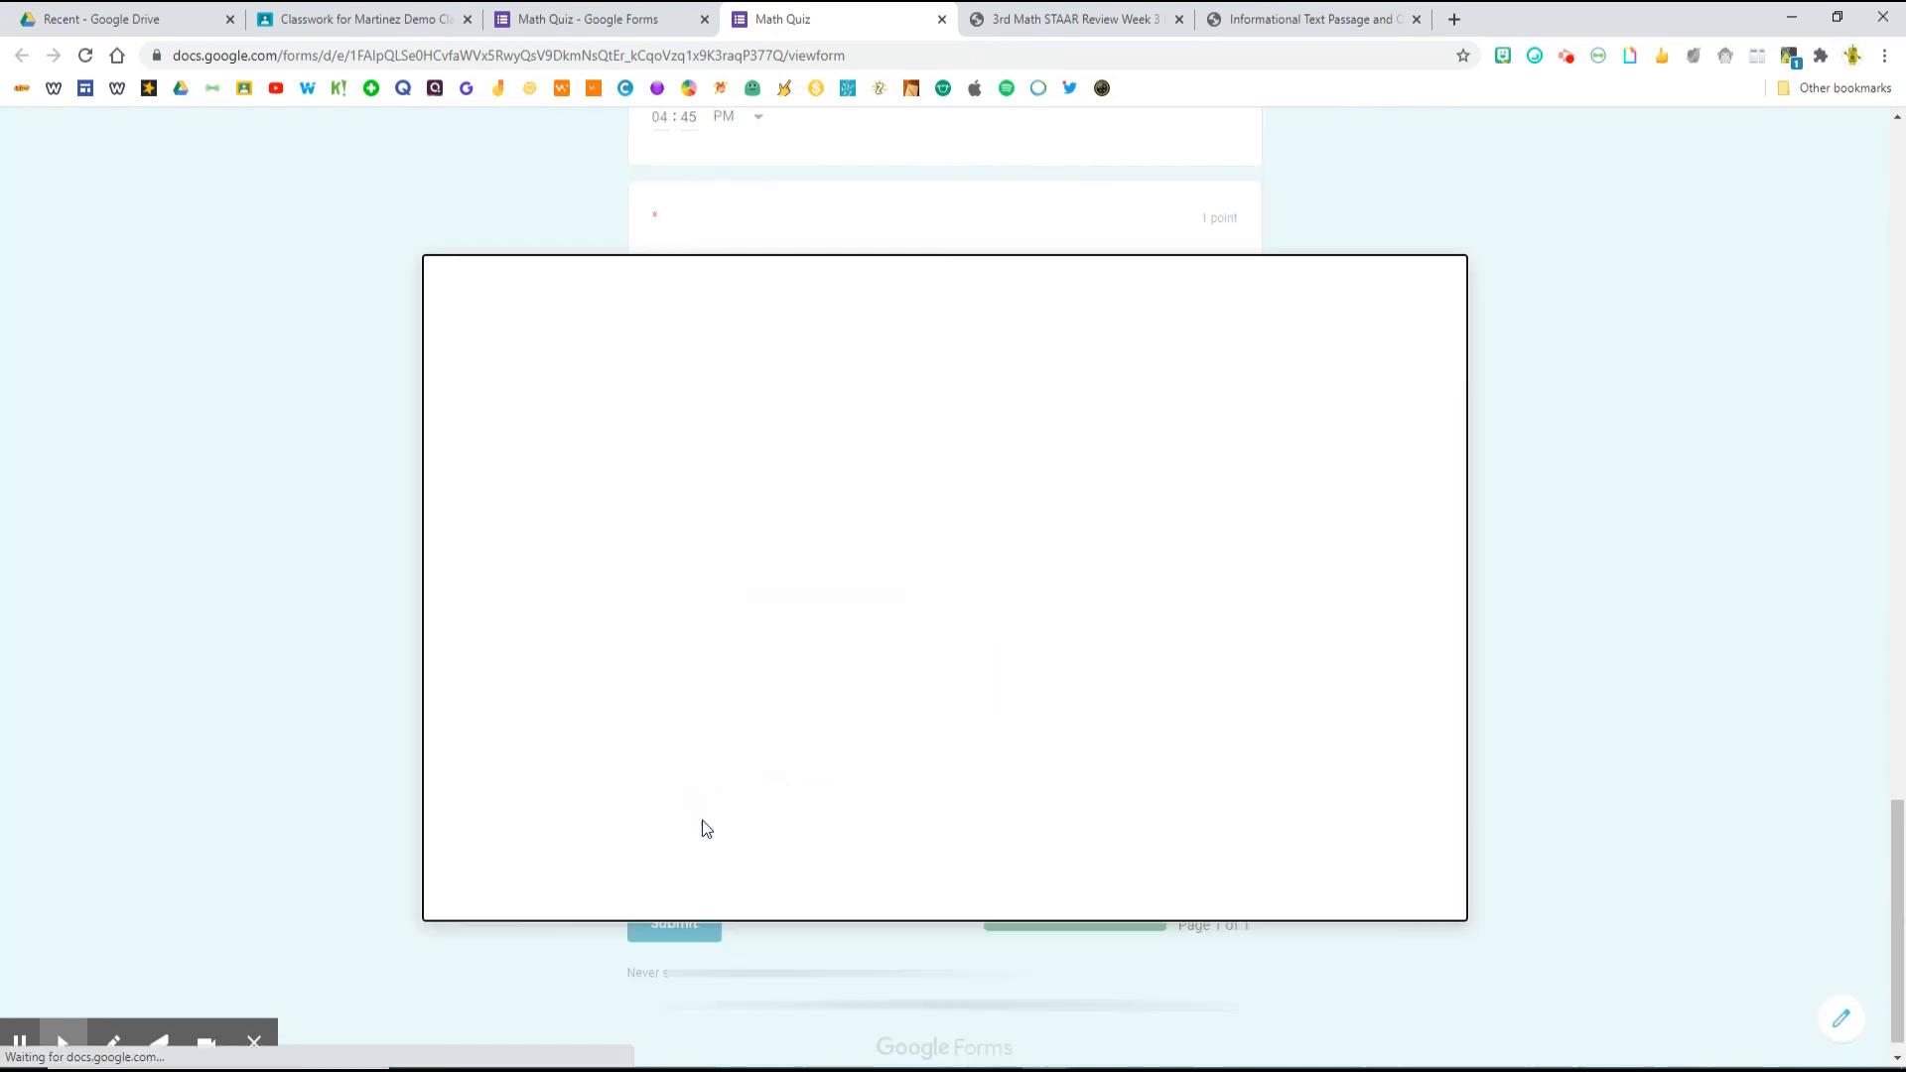
{"action": "left_click", "coordinate": [893, 609]}
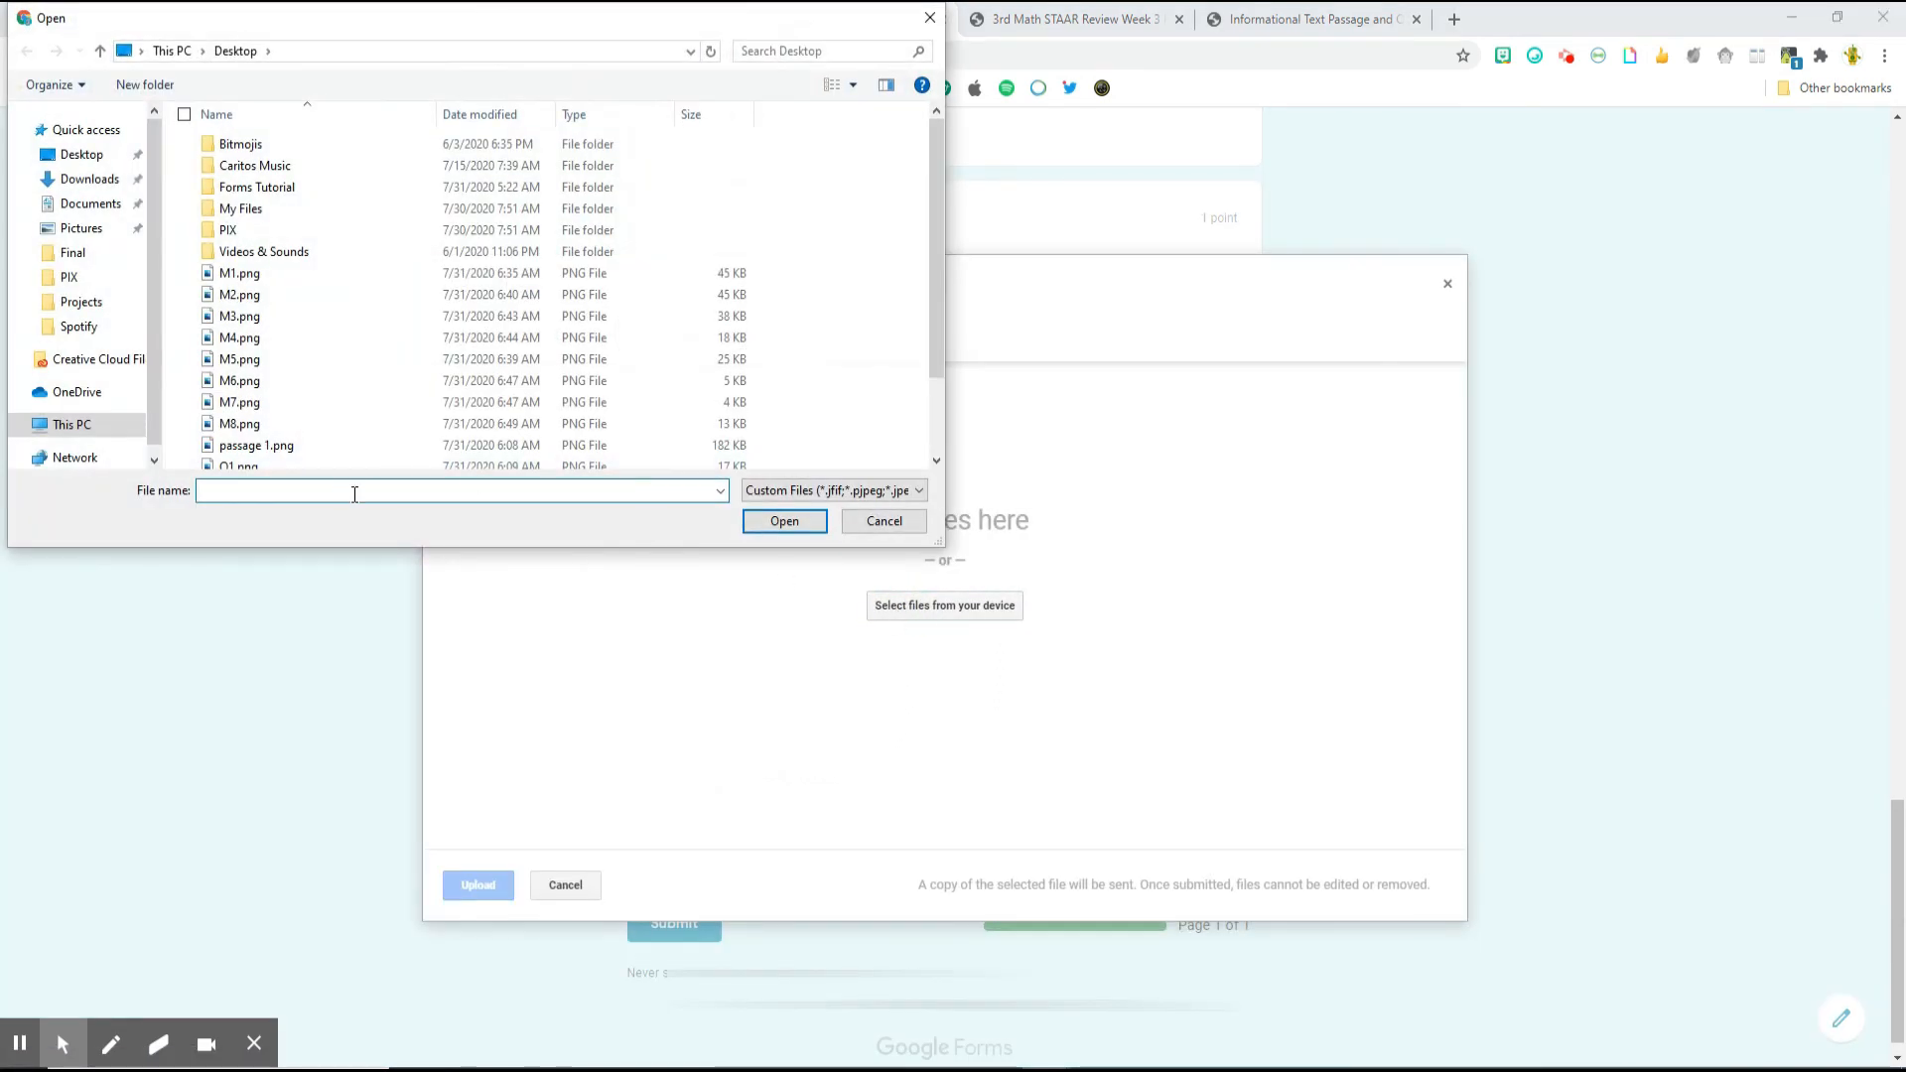
{"action": "scroll", "coordinate": [340, 409], "scroll_direction": "down", "scroll_amount": 2}
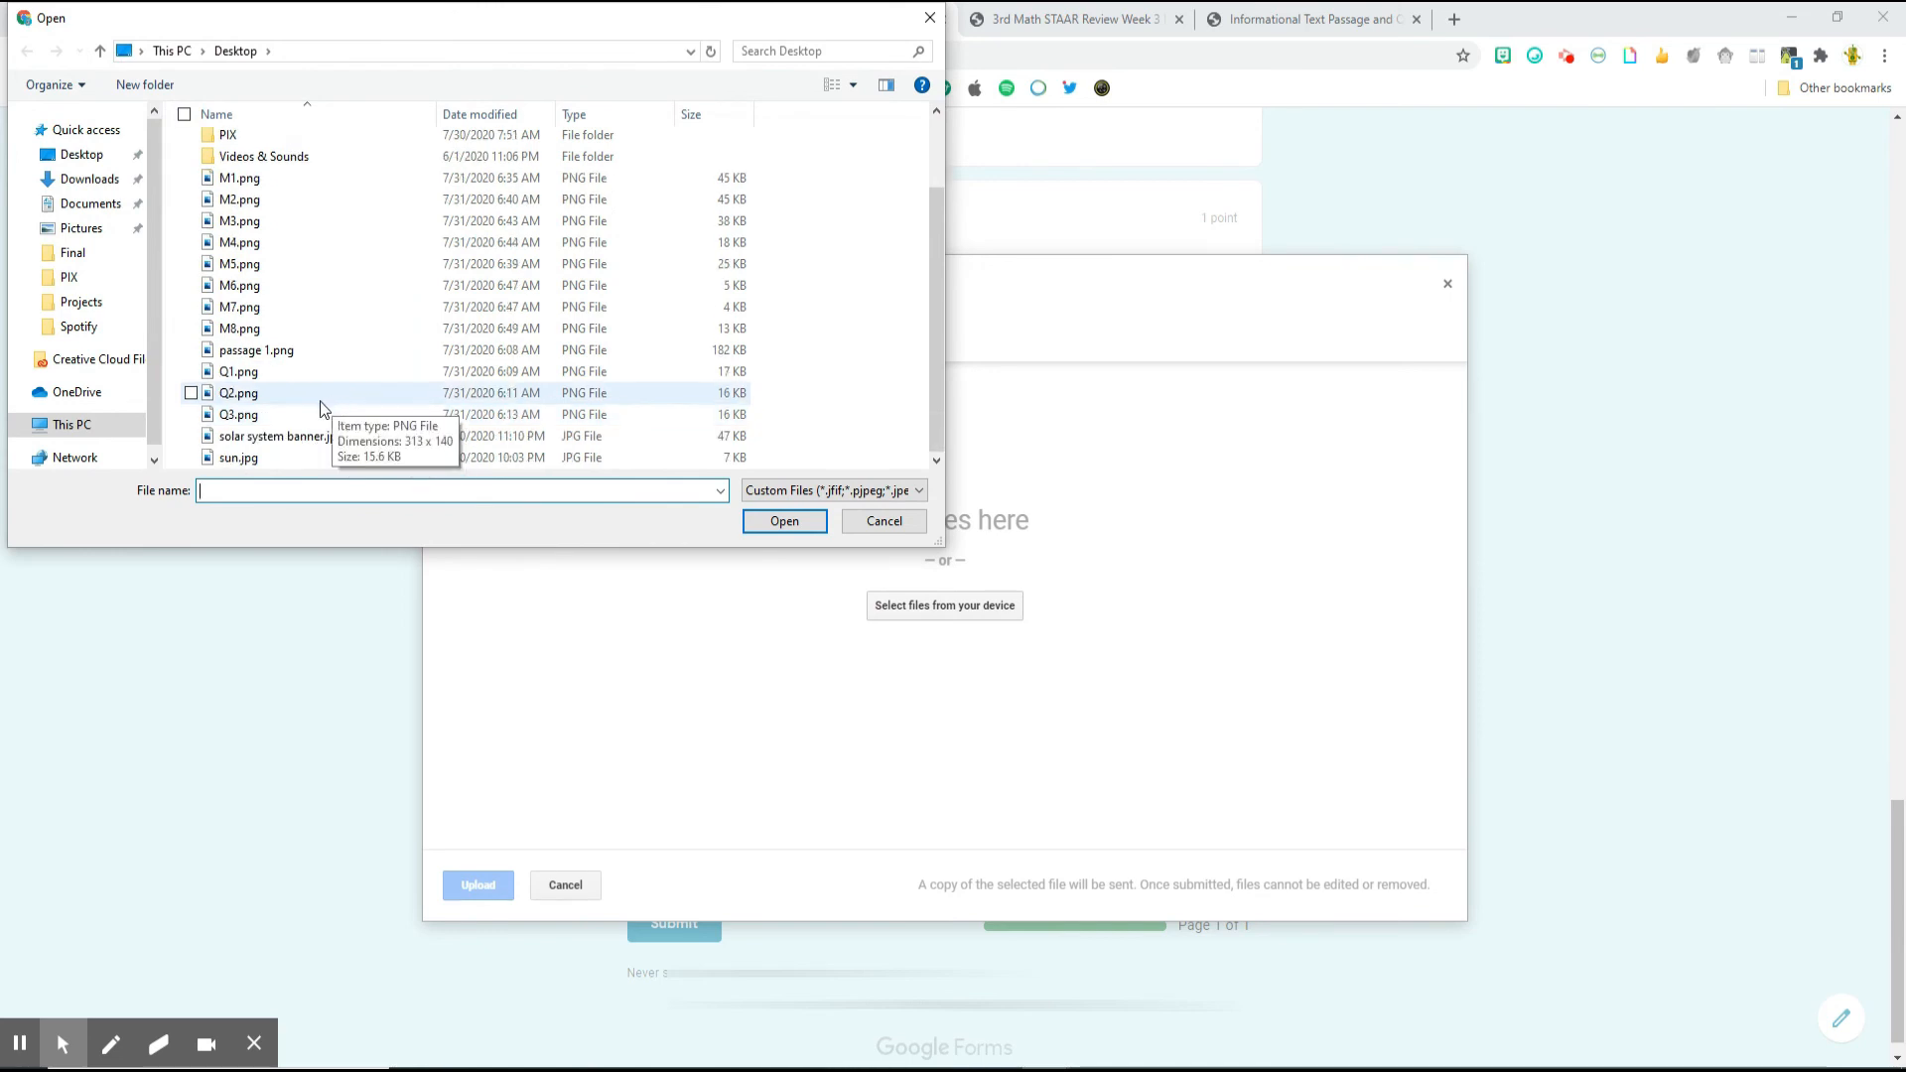
{"action": "double_click", "coordinate": [236, 243]}
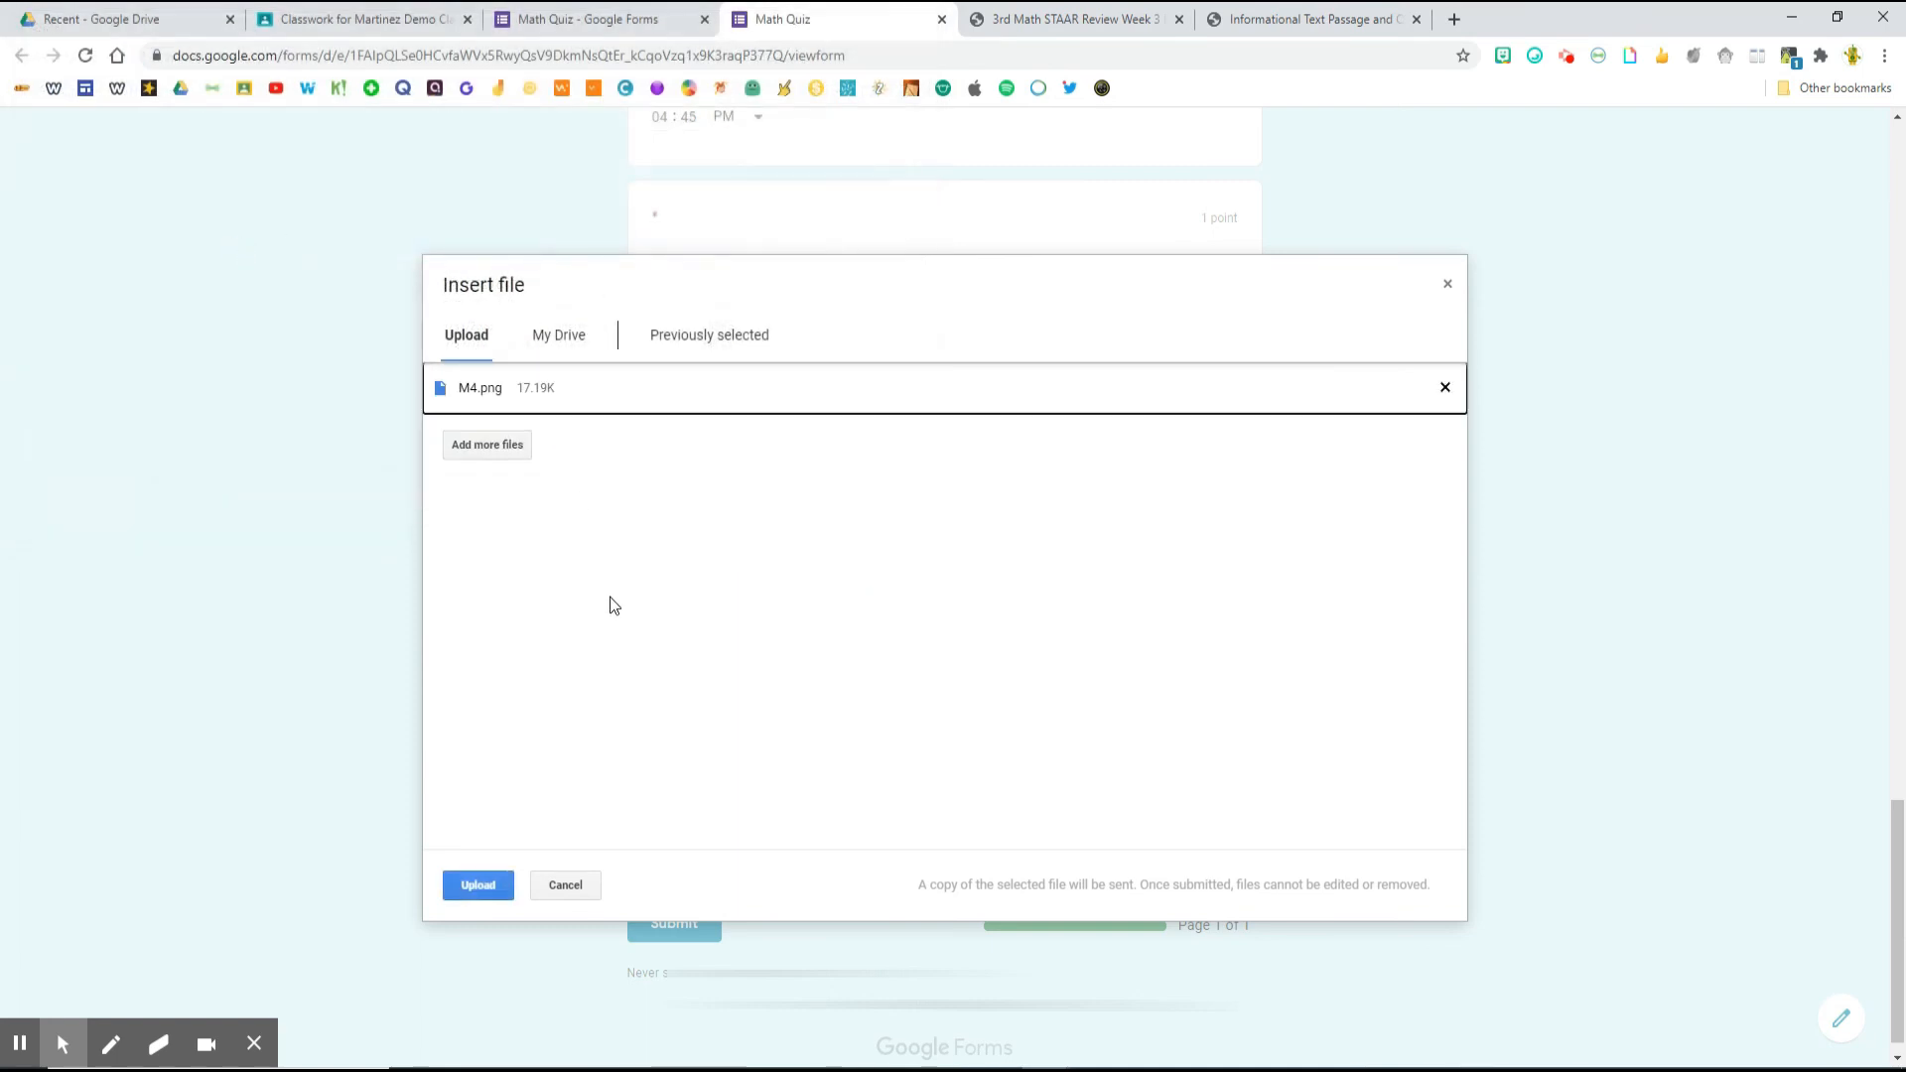
{"action": "left_click", "coordinate": [467, 889]}
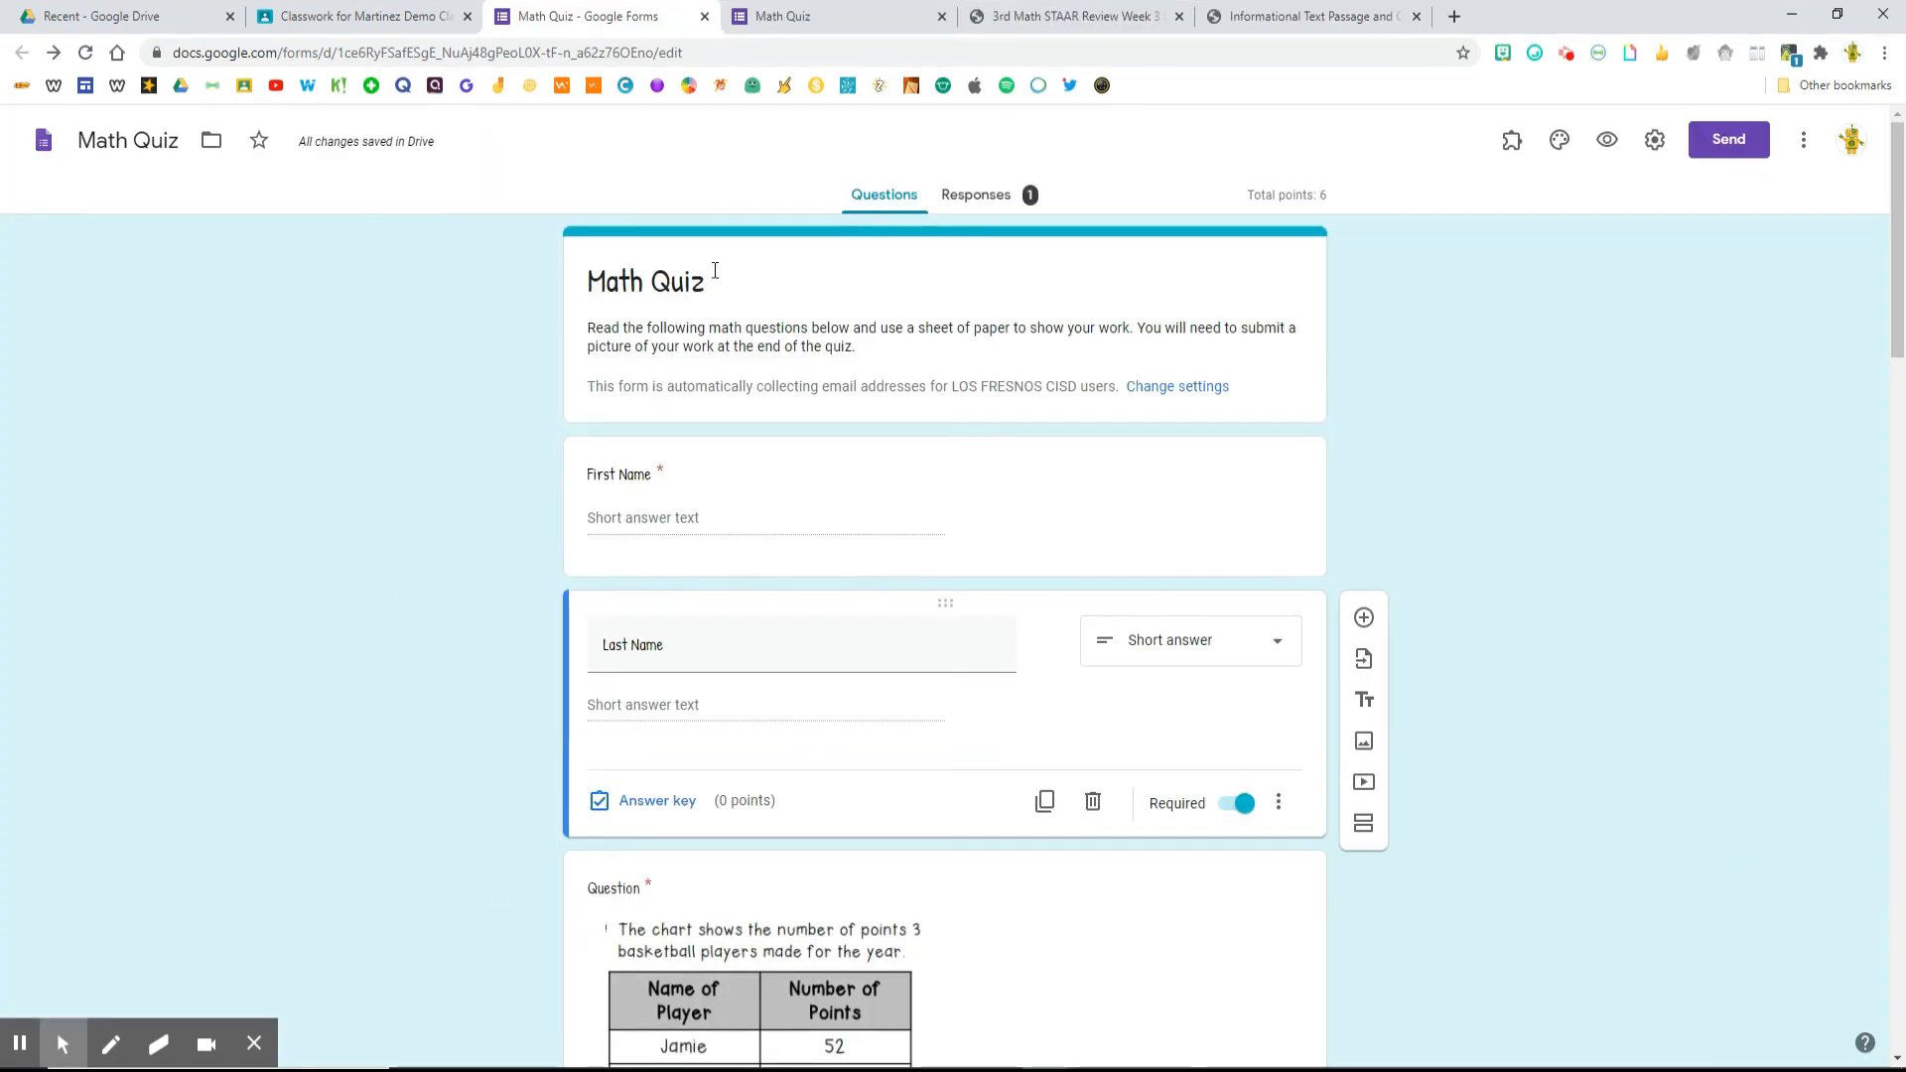
Review the quiz's response summary, and go through the submitted answers question by question from Question 3
{"action": "left_click", "coordinate": [989, 201]}
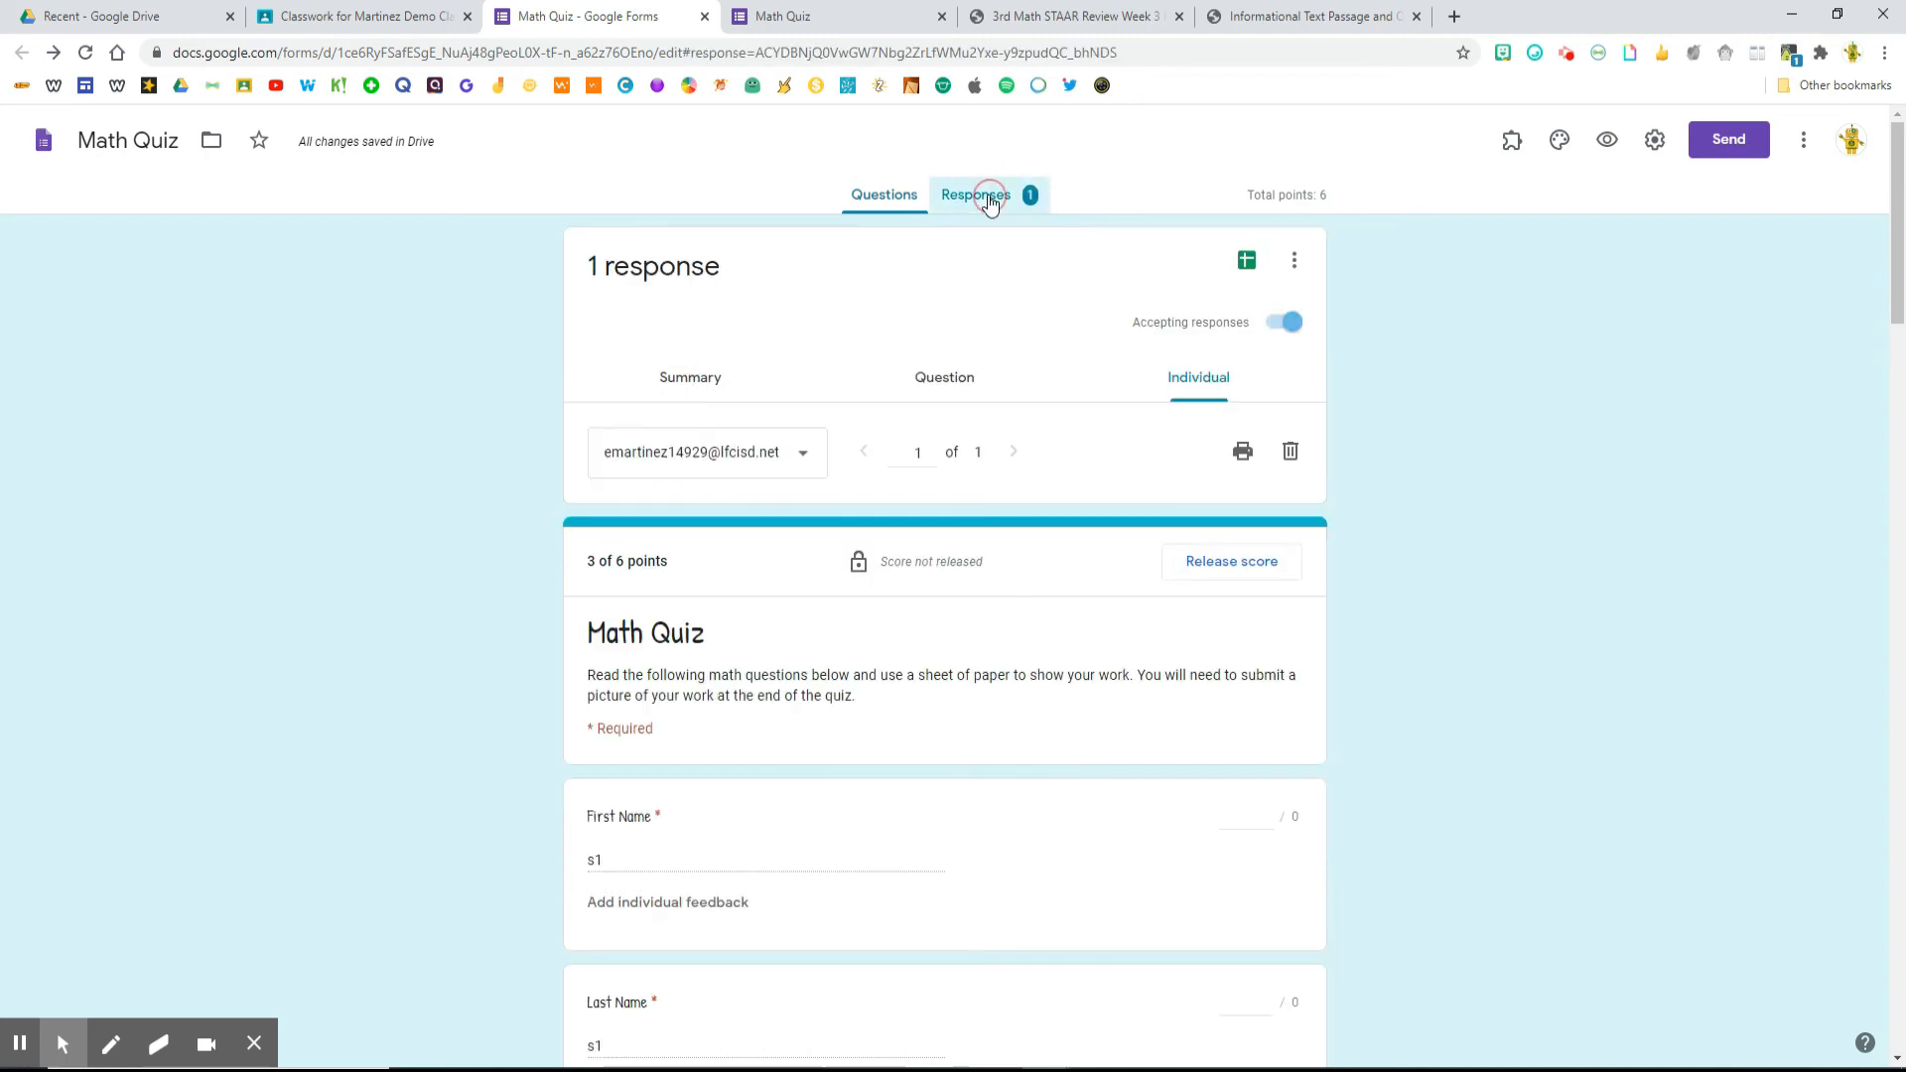
{"action": "left_click", "coordinate": [706, 389]}
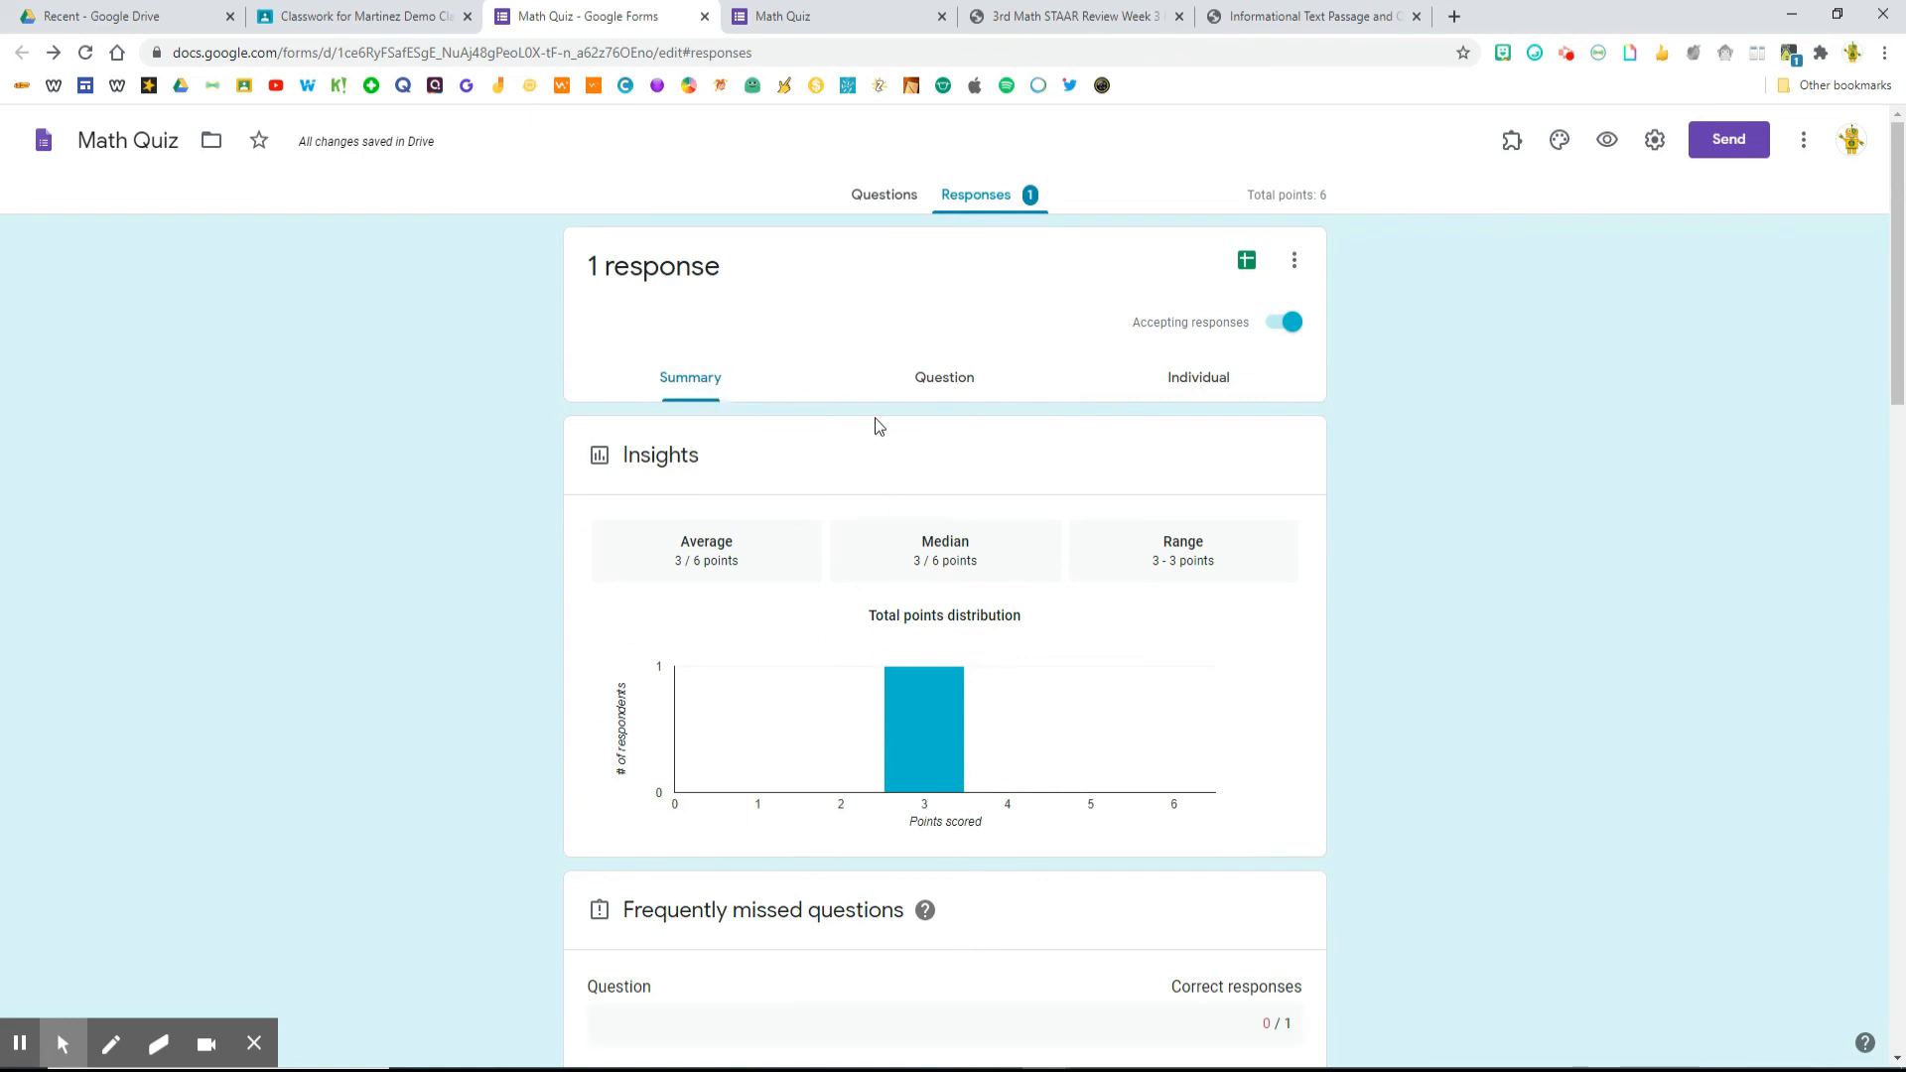
{"action": "left_click", "coordinate": [966, 380]}
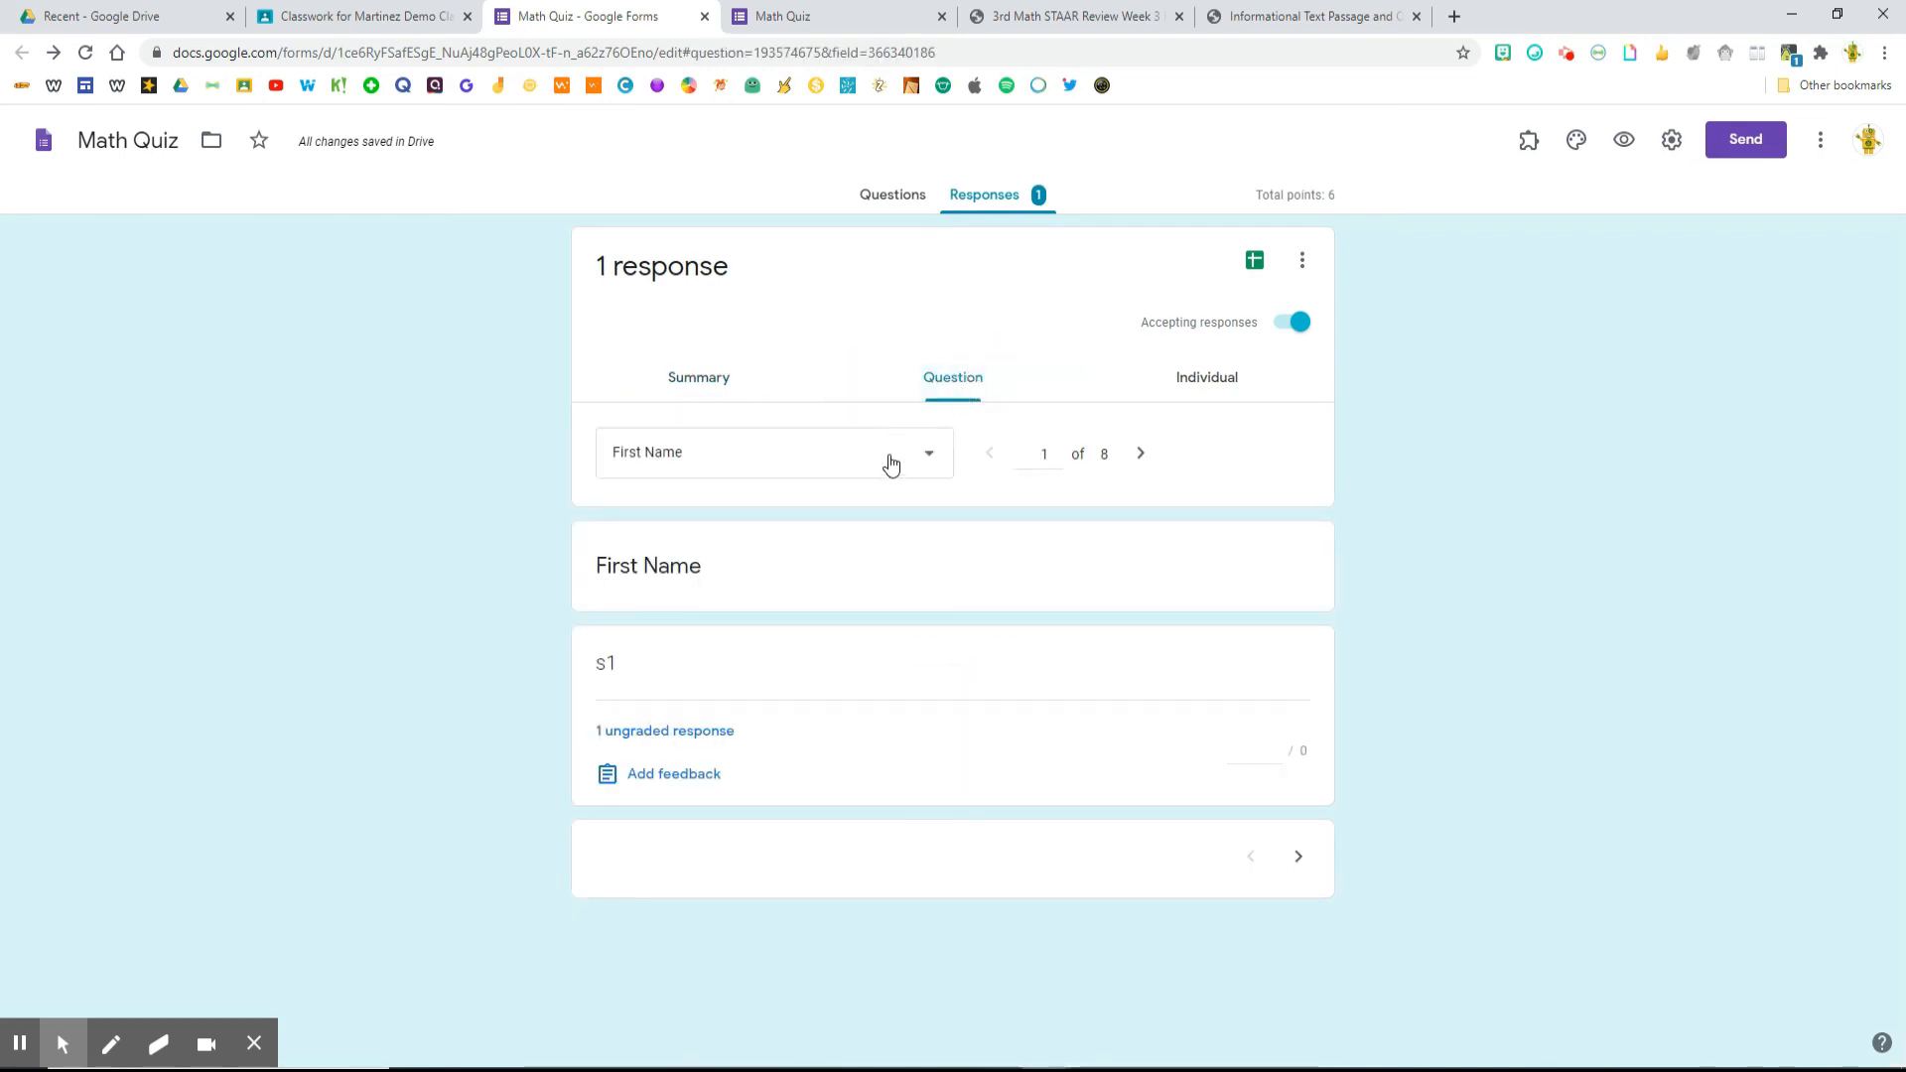
{"action": "left_click", "coordinate": [722, 464]}
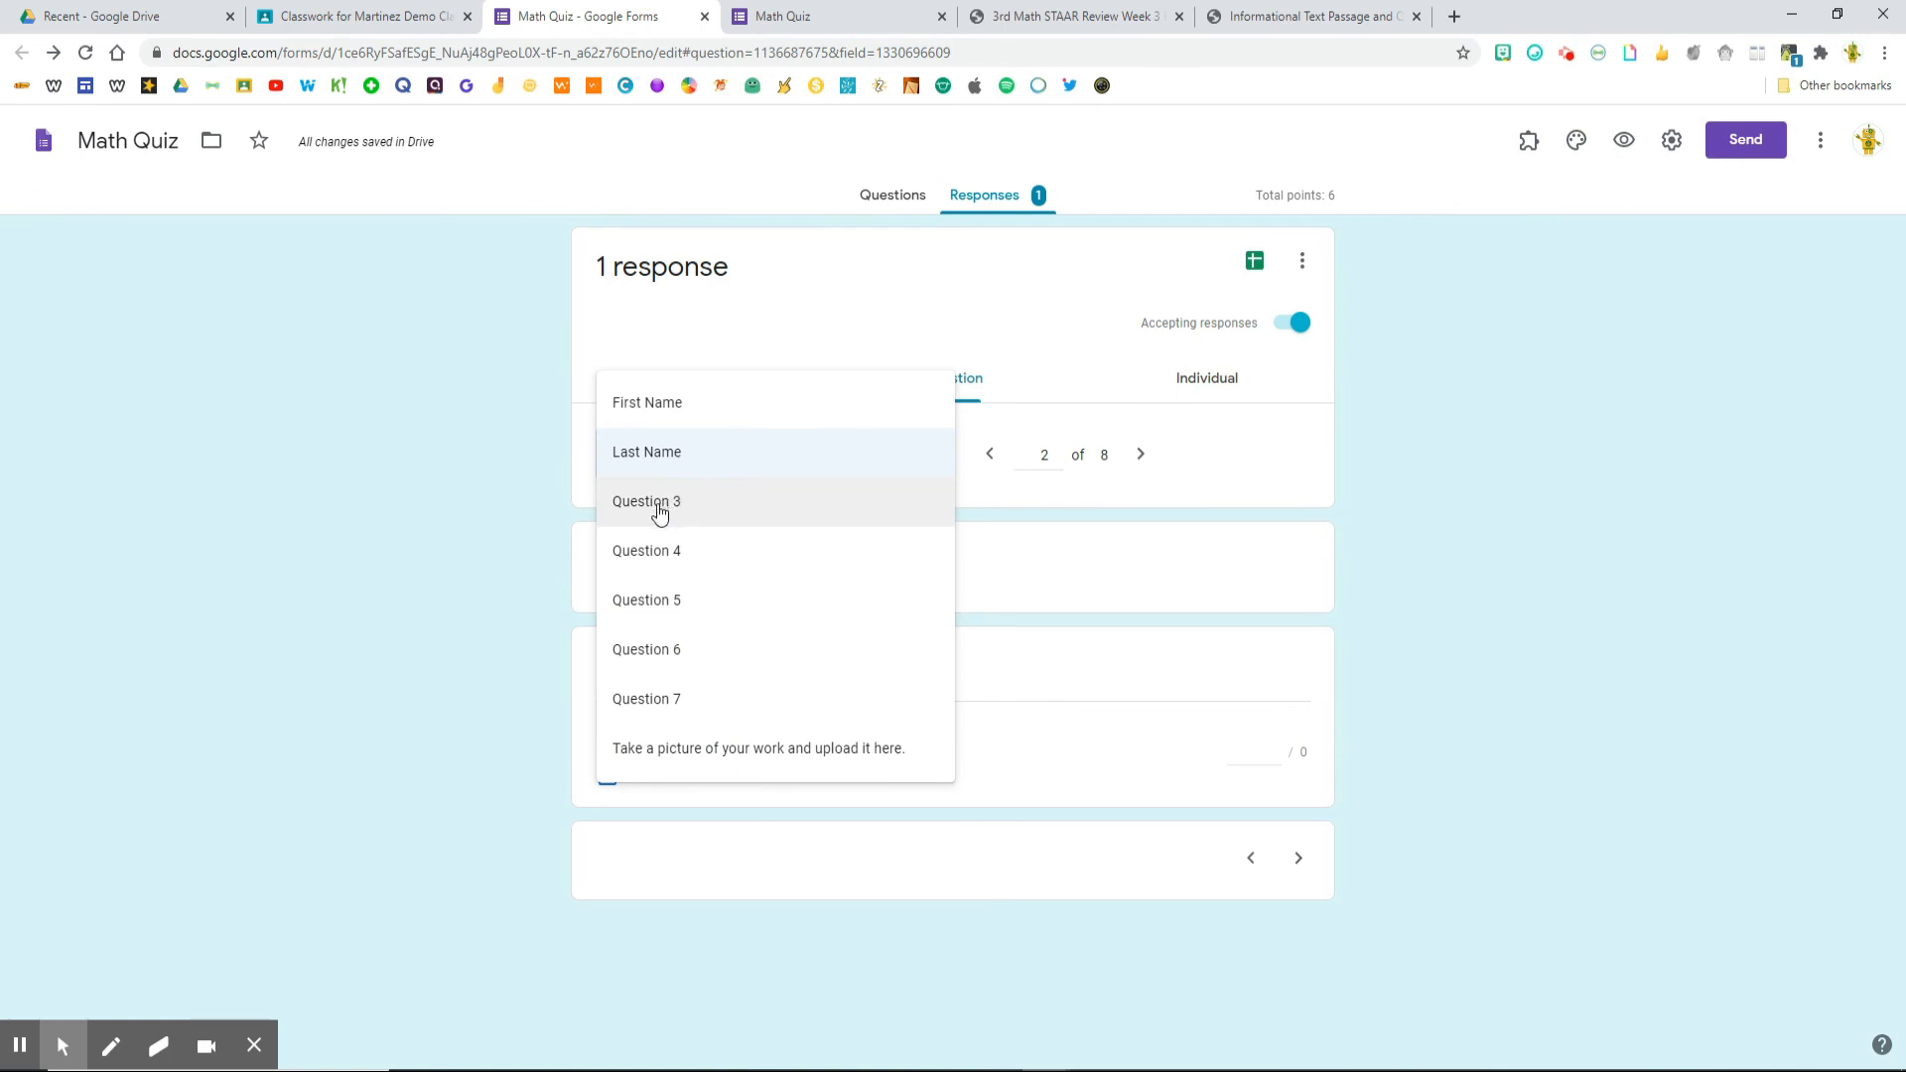
{"action": "left_click", "coordinate": [659, 512]}
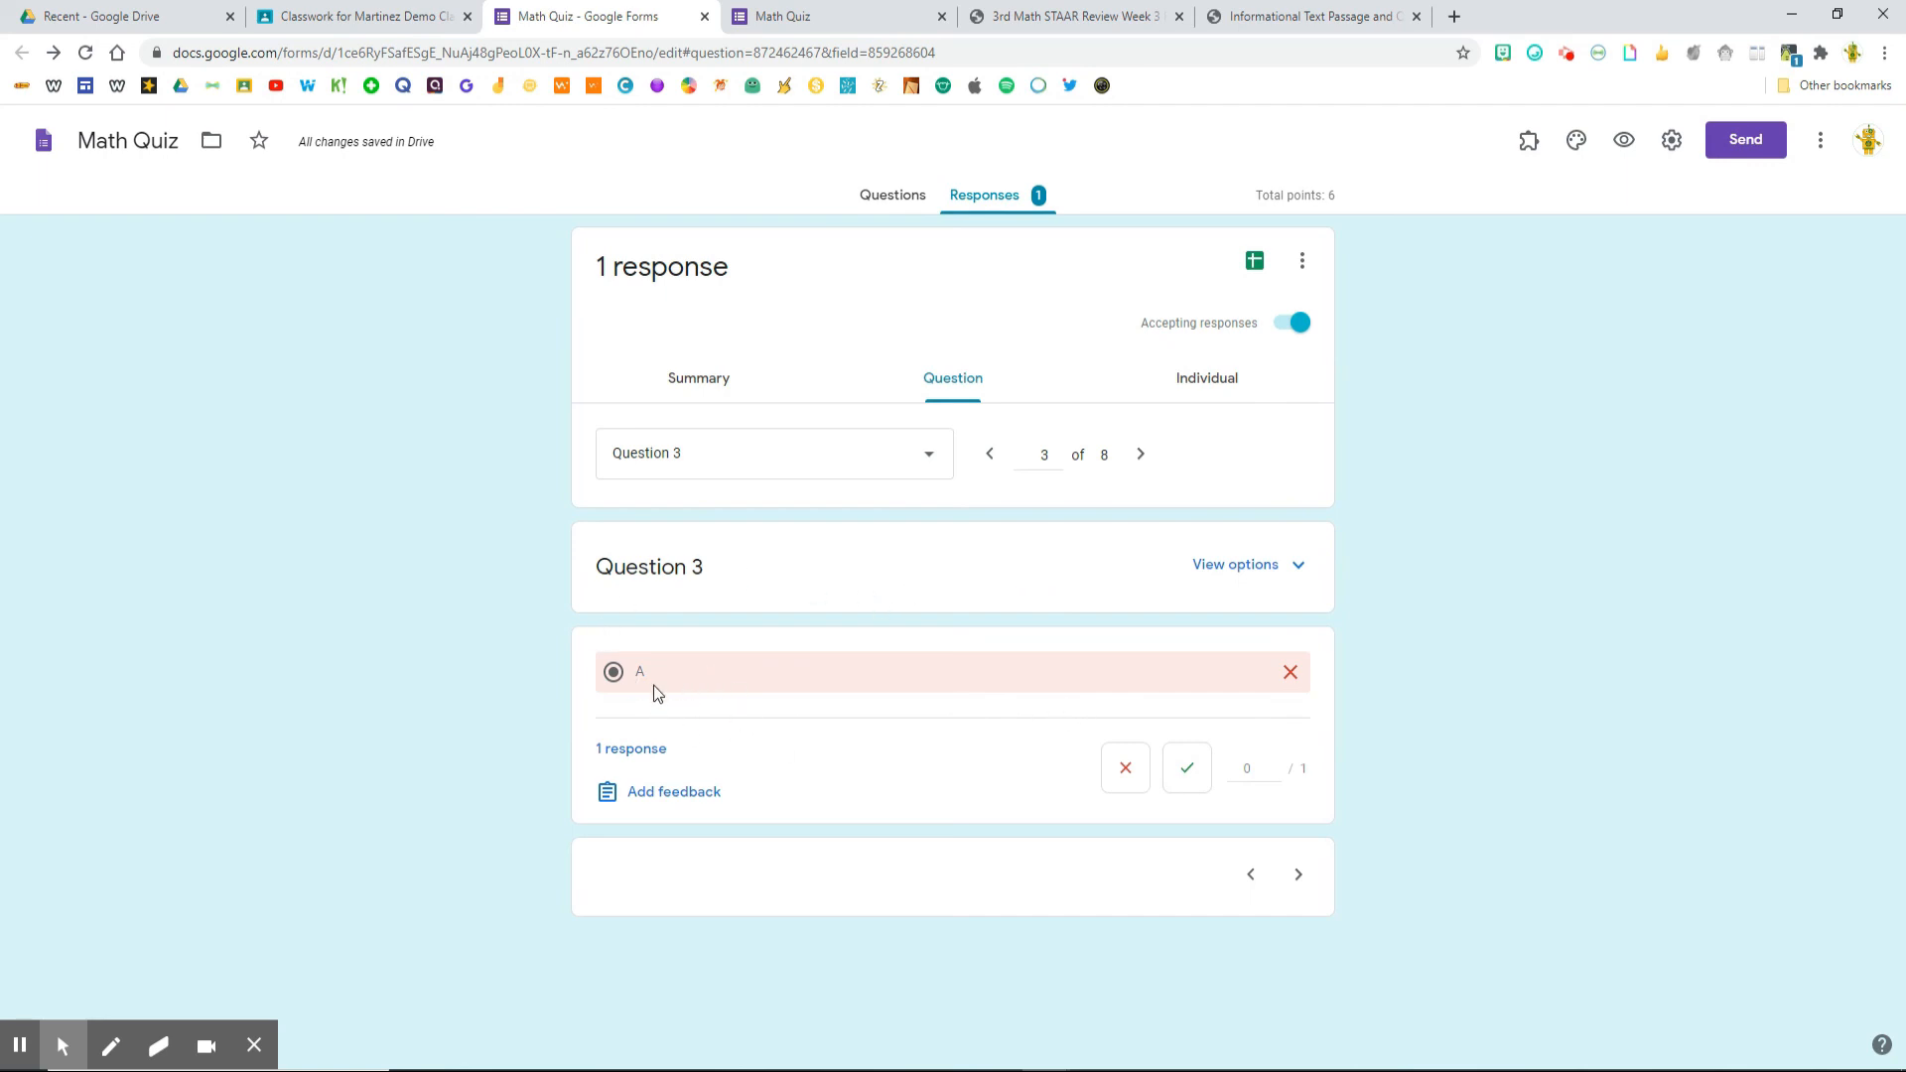
{"action": "left_click", "coordinate": [1297, 875]}
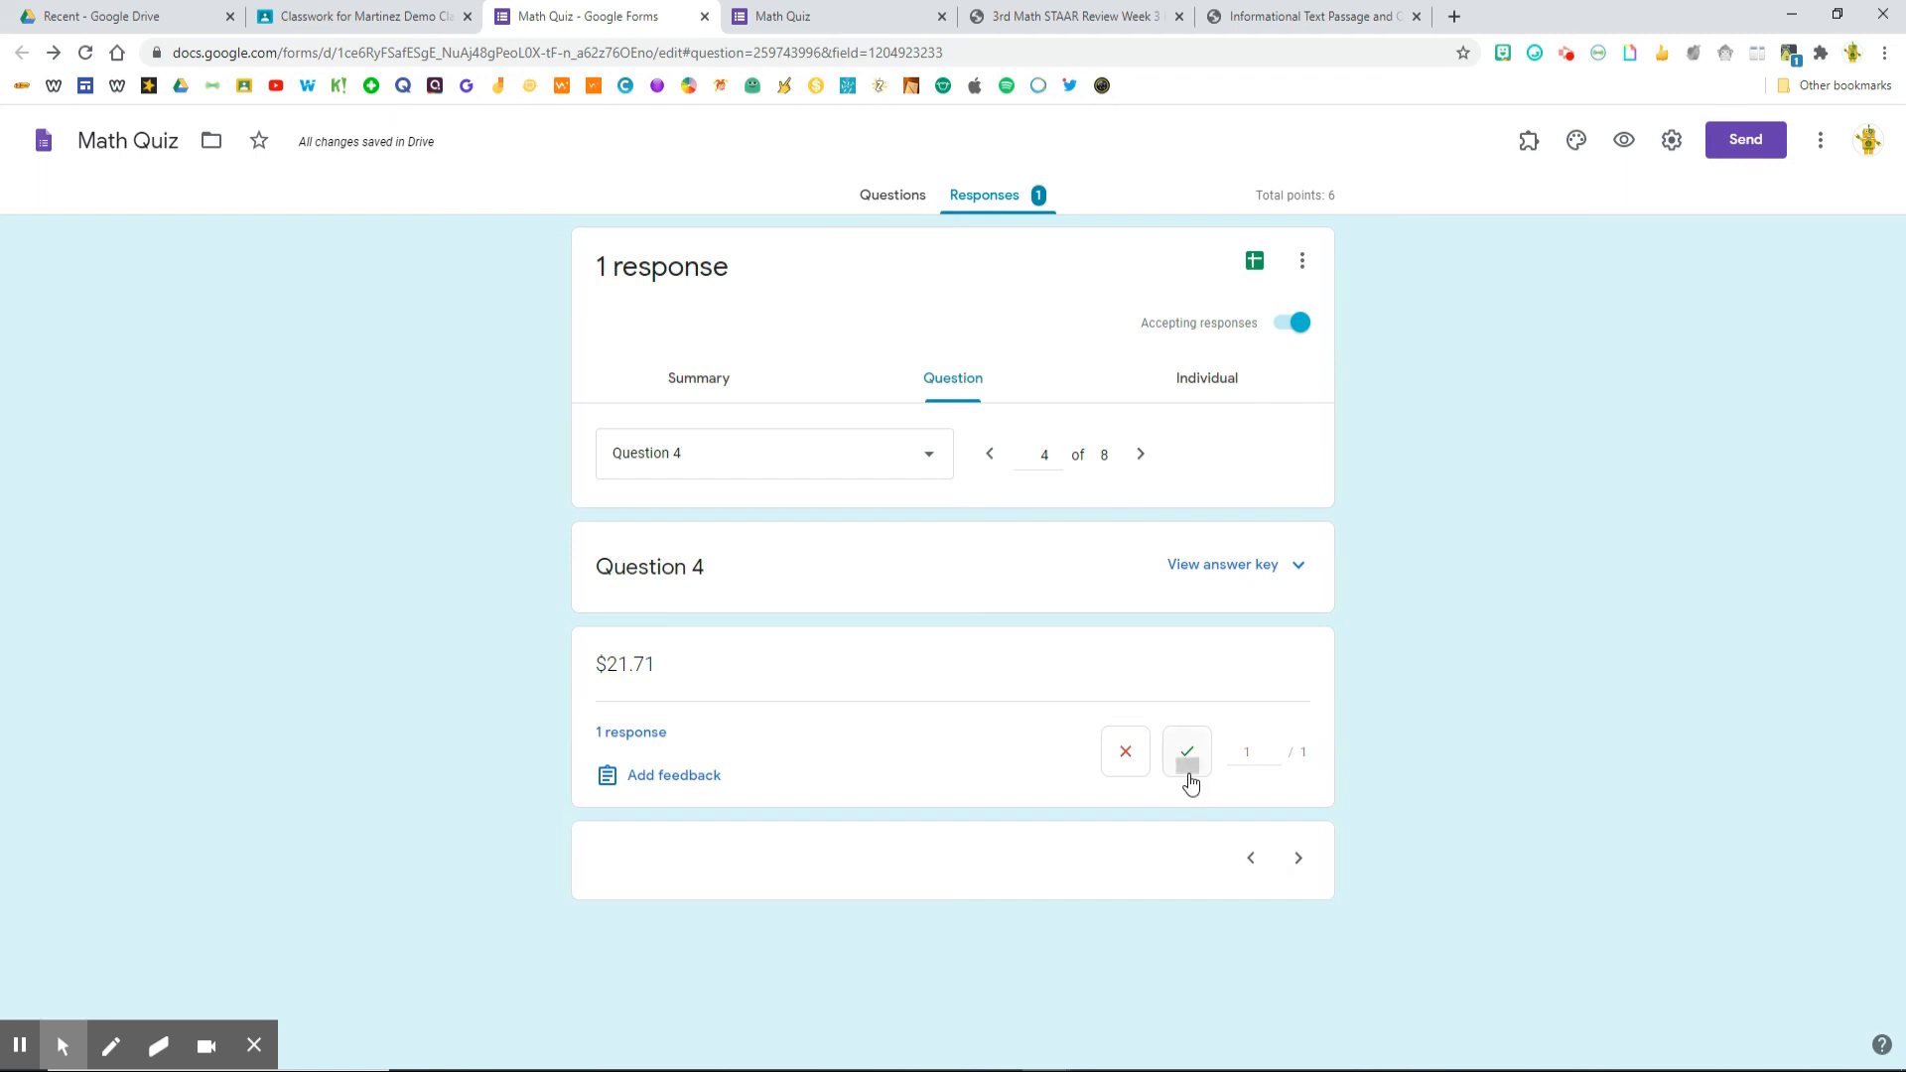
{"action": "left_click", "coordinate": [1296, 859]}
Mark the 04:45 PM answer to Question 6 as correct for 1 point and save the grade
{"action": "left_click", "coordinate": [1298, 867]}
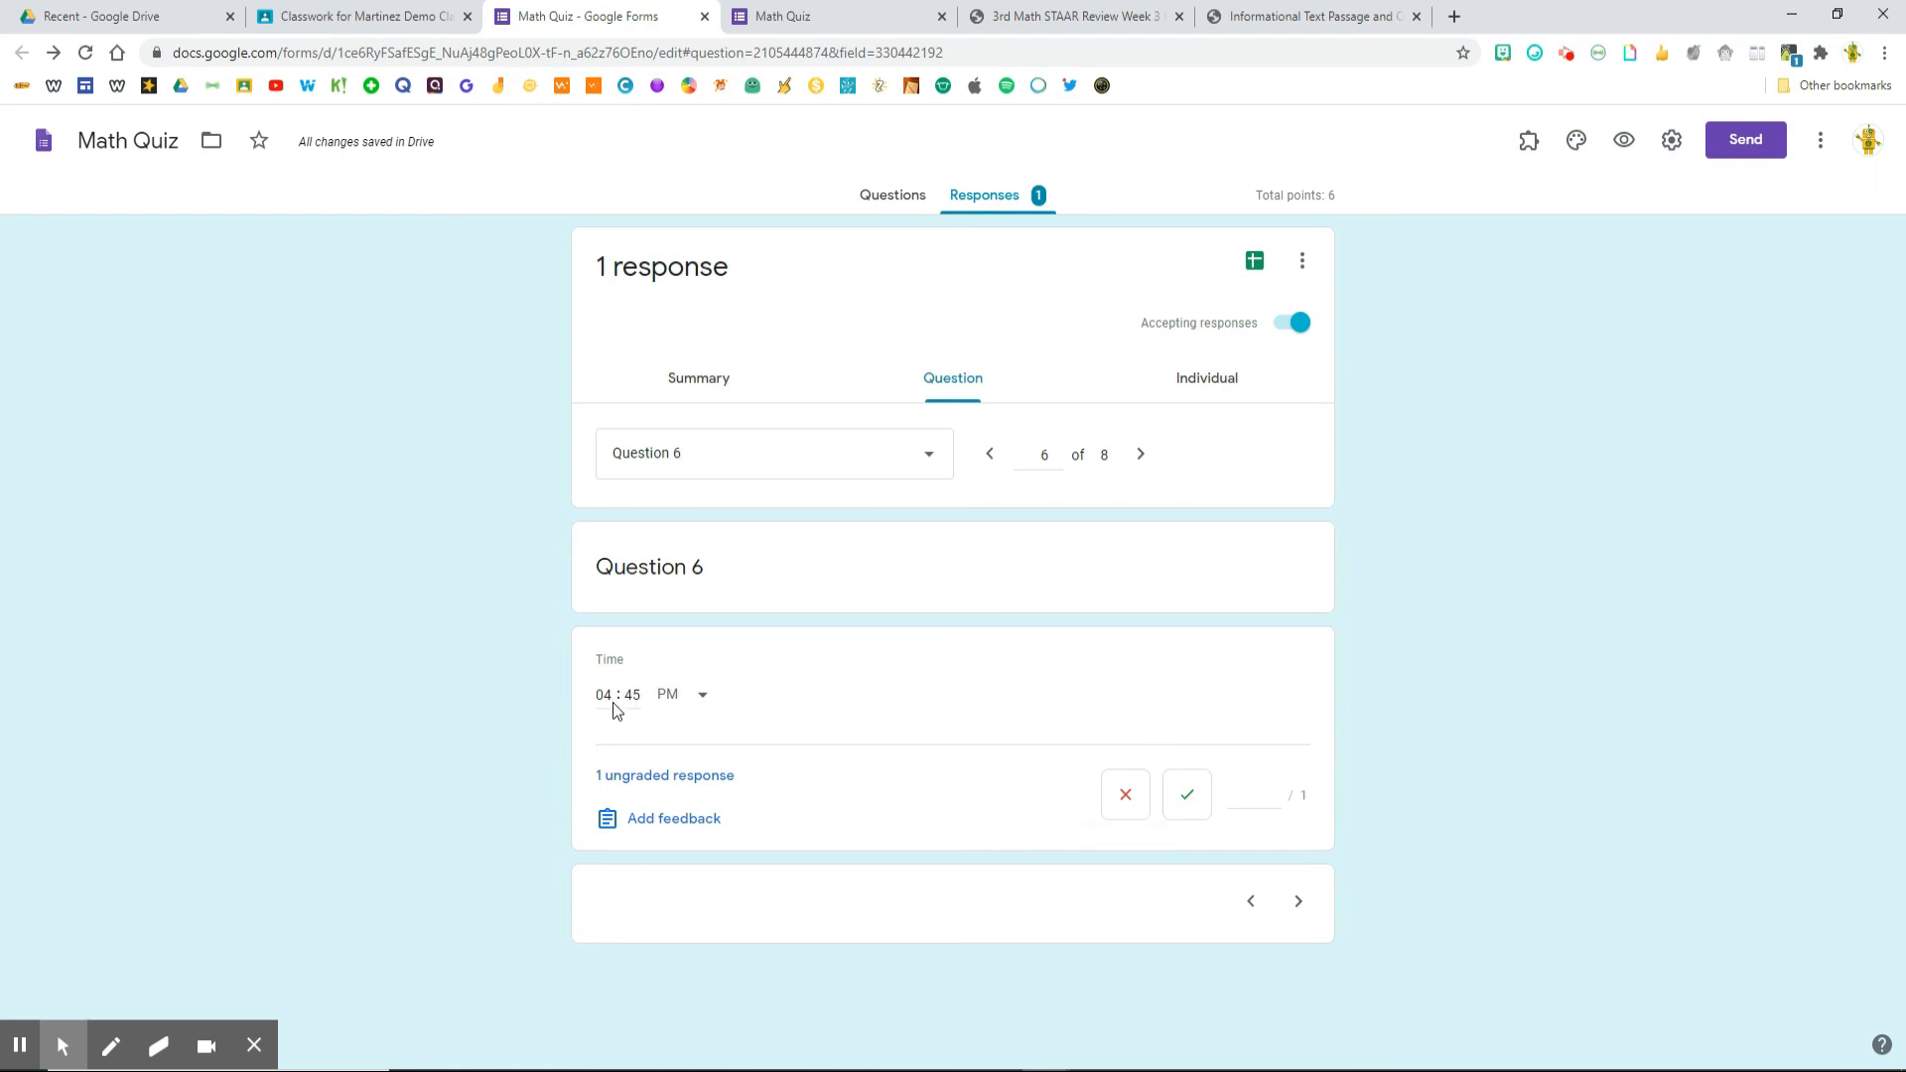
{"action": "left_click", "coordinate": [1188, 799]}
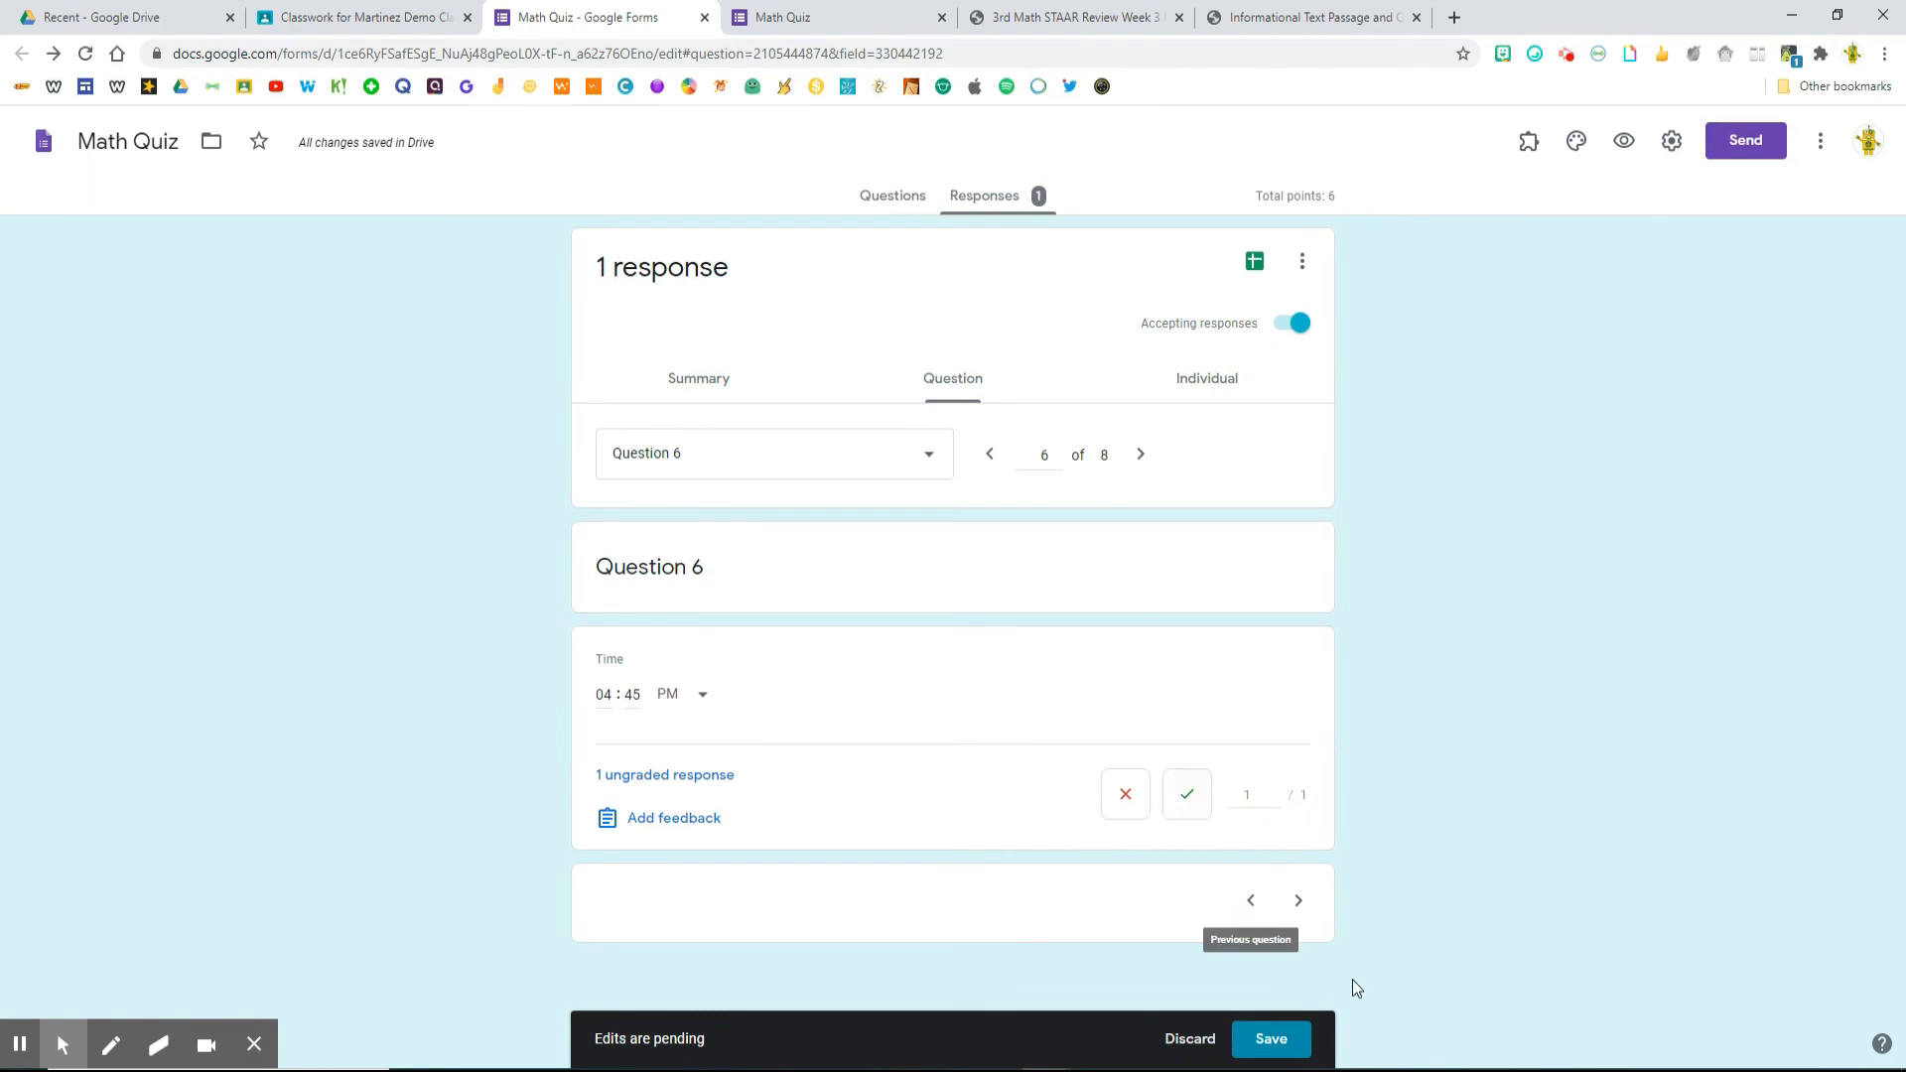
{"action": "left_click", "coordinate": [1283, 1042]}
Mark the uploaded picture of the student's work as correct for 1 point and save the grade
{"action": "left_click", "coordinate": [1299, 903]}
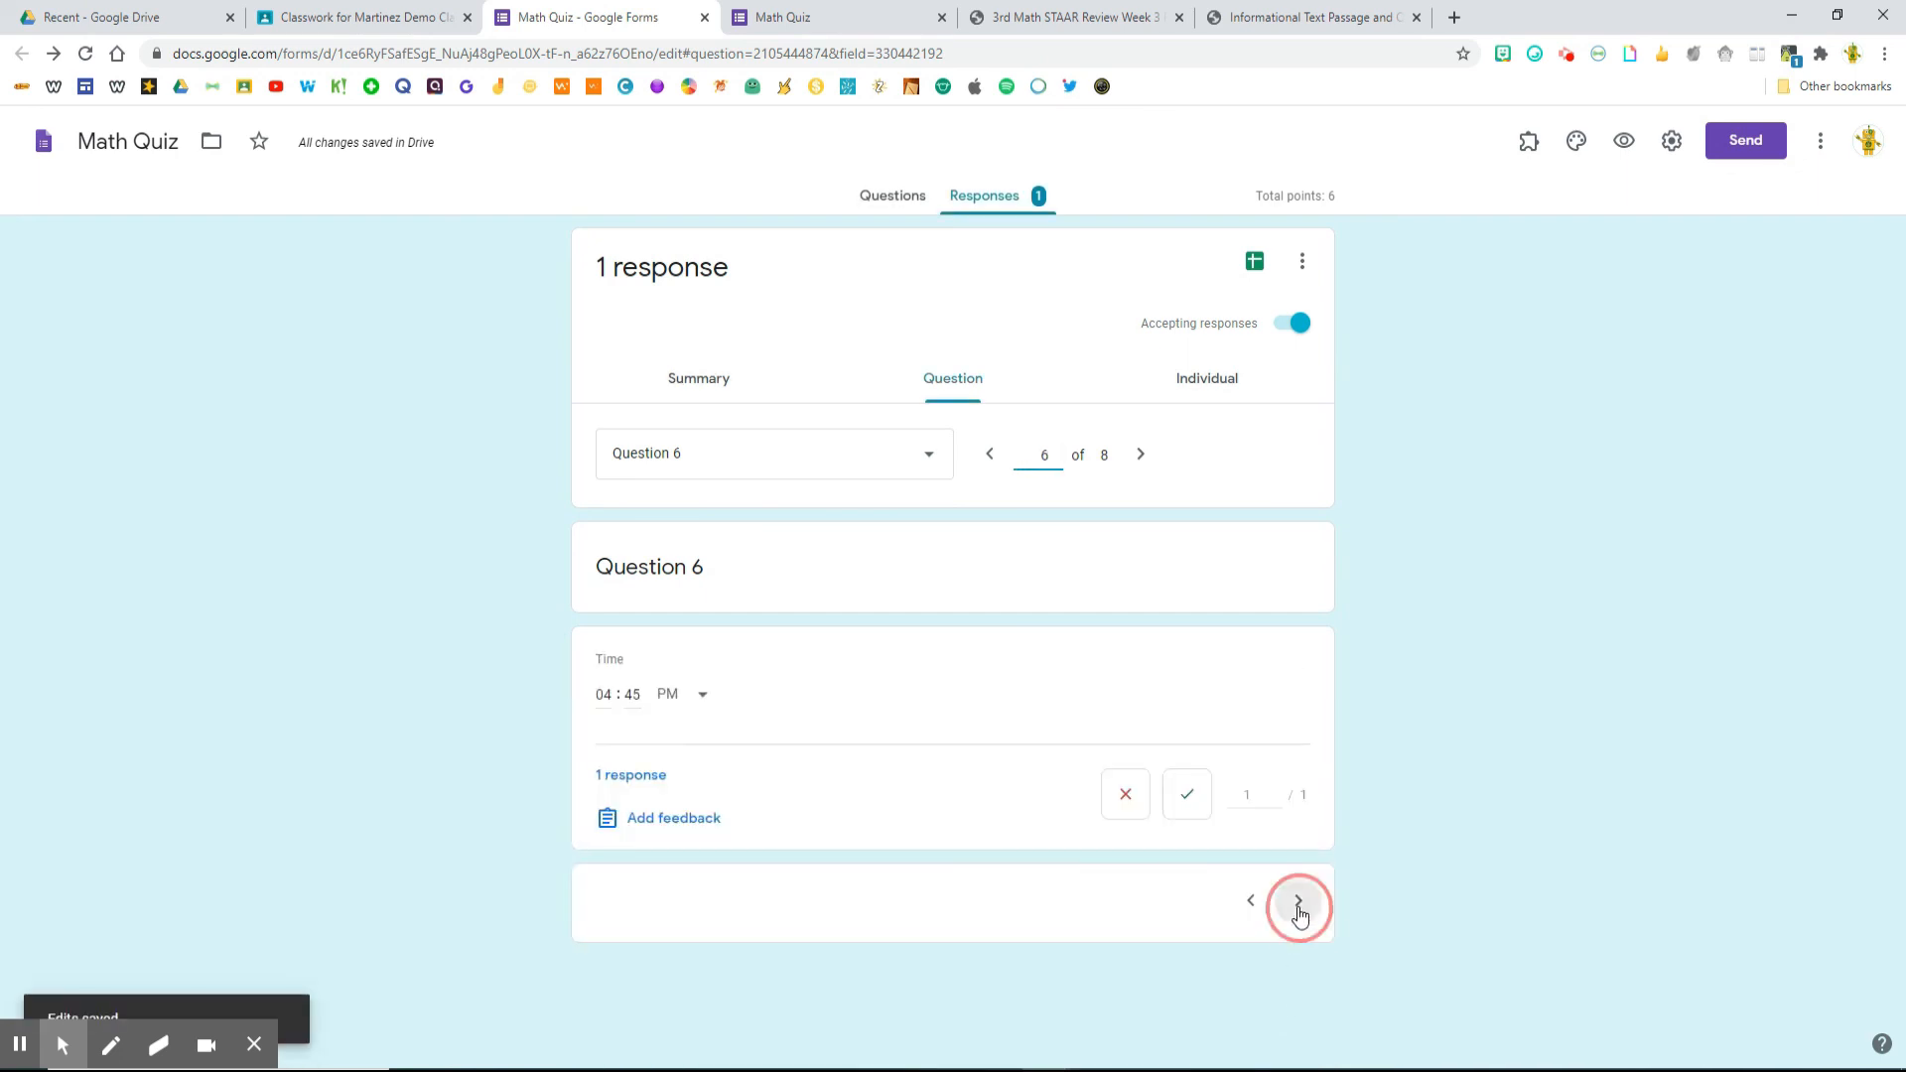
{"action": "left_click", "coordinate": [1297, 876]}
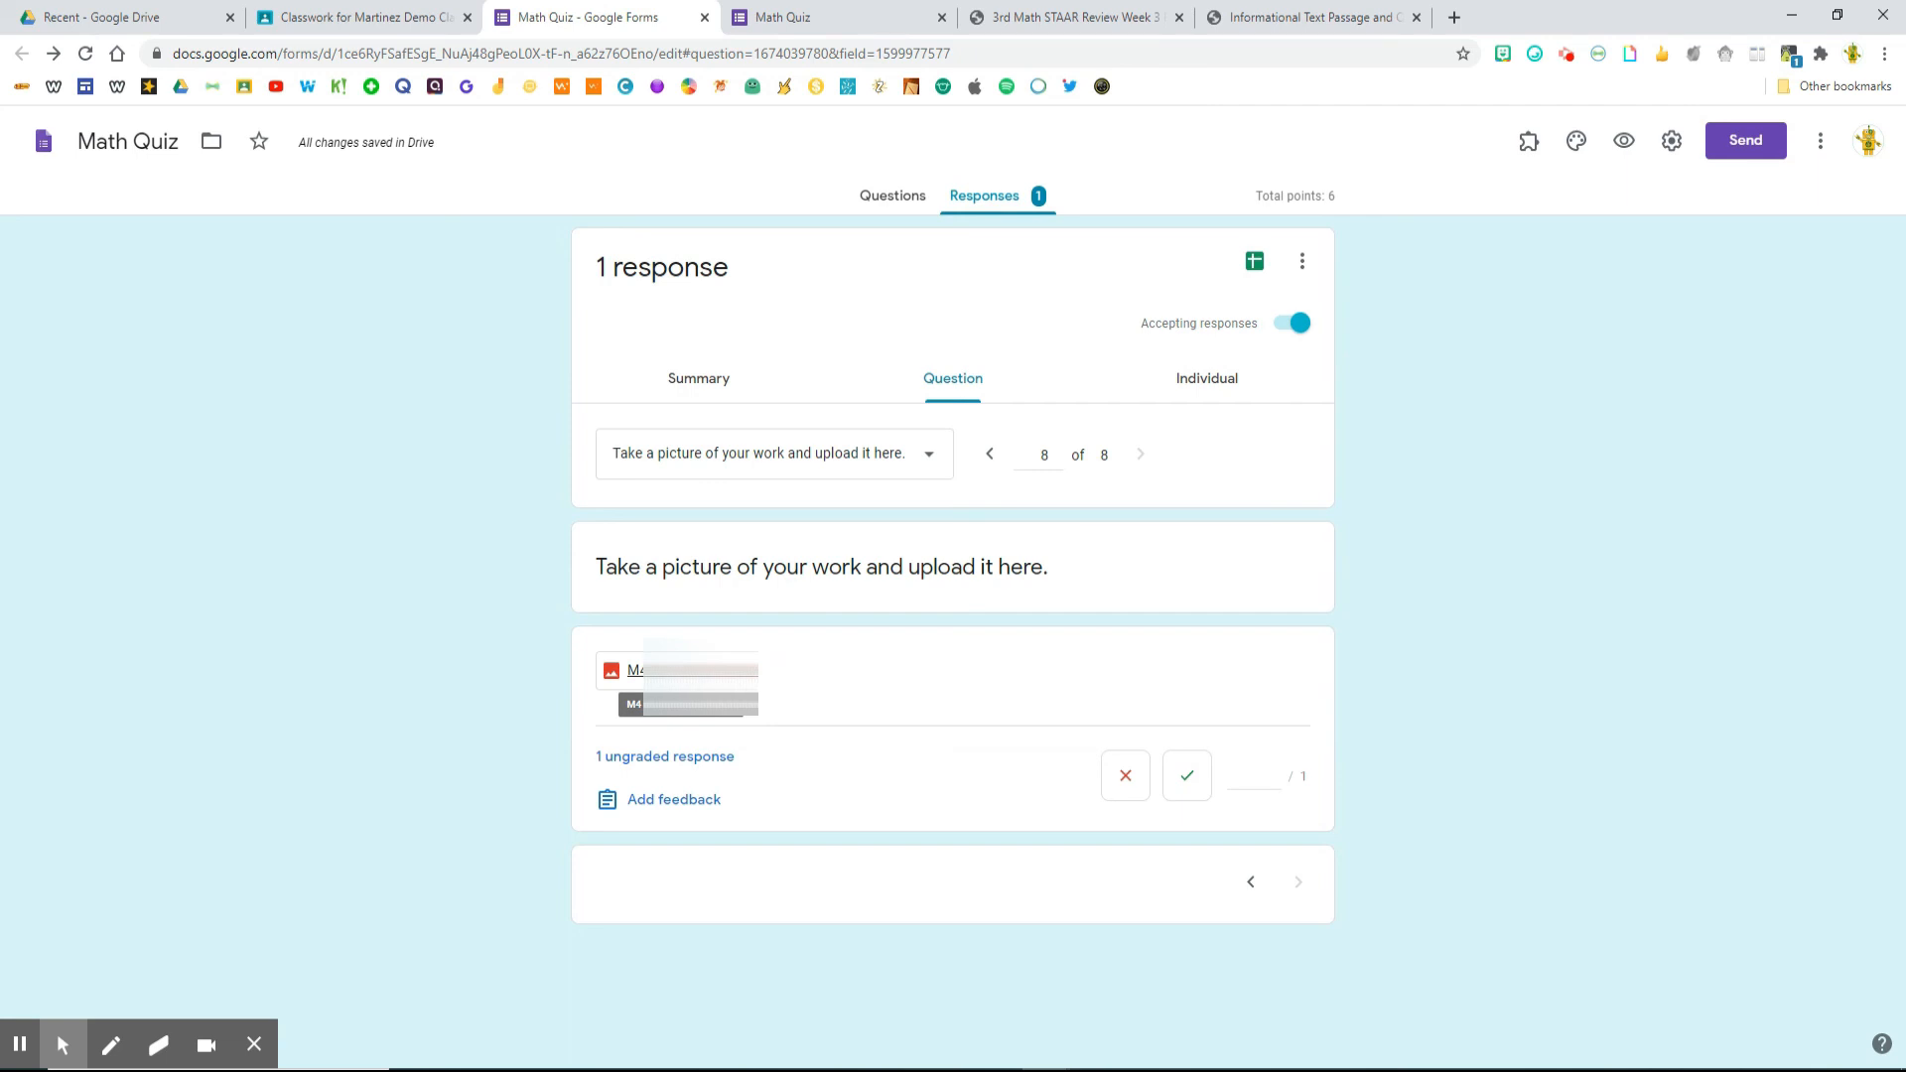
{"action": "left_click", "coordinate": [1193, 789]}
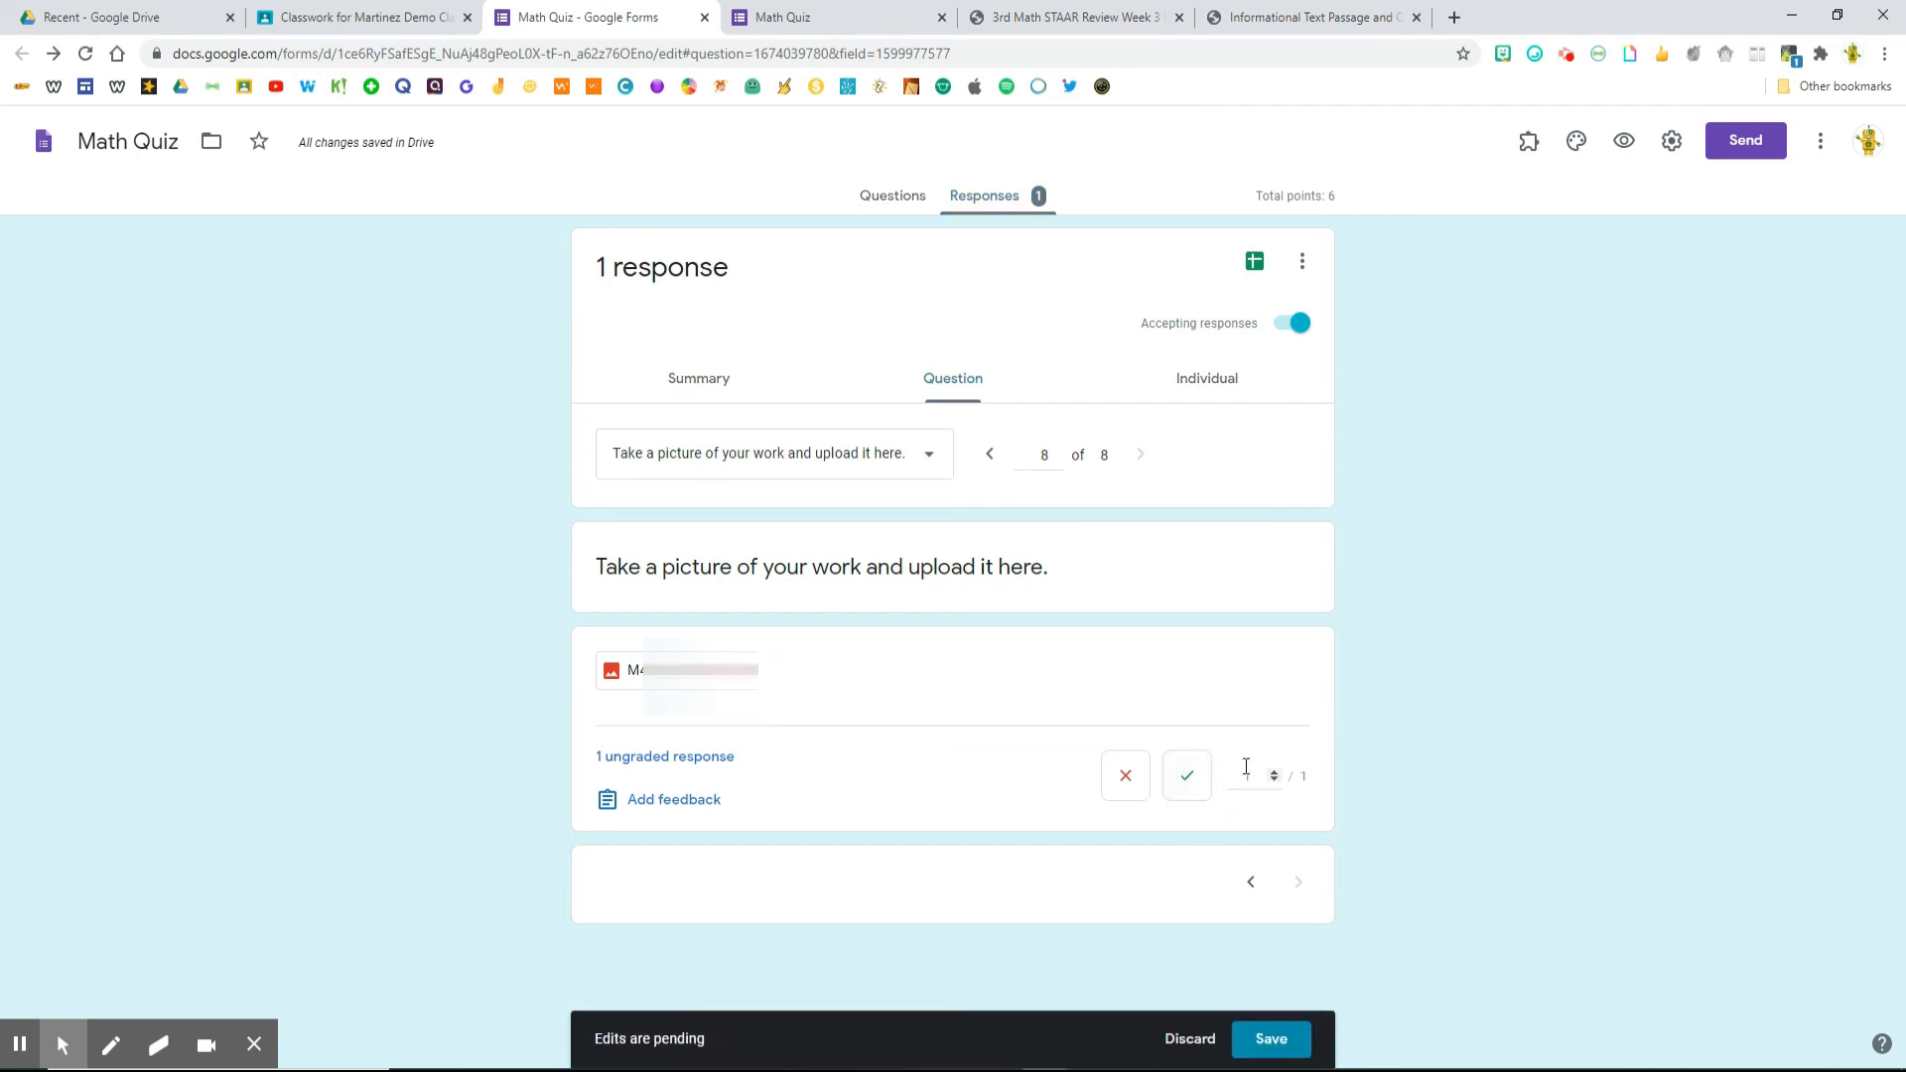
{"action": "left_click", "coordinate": [1289, 1047]}
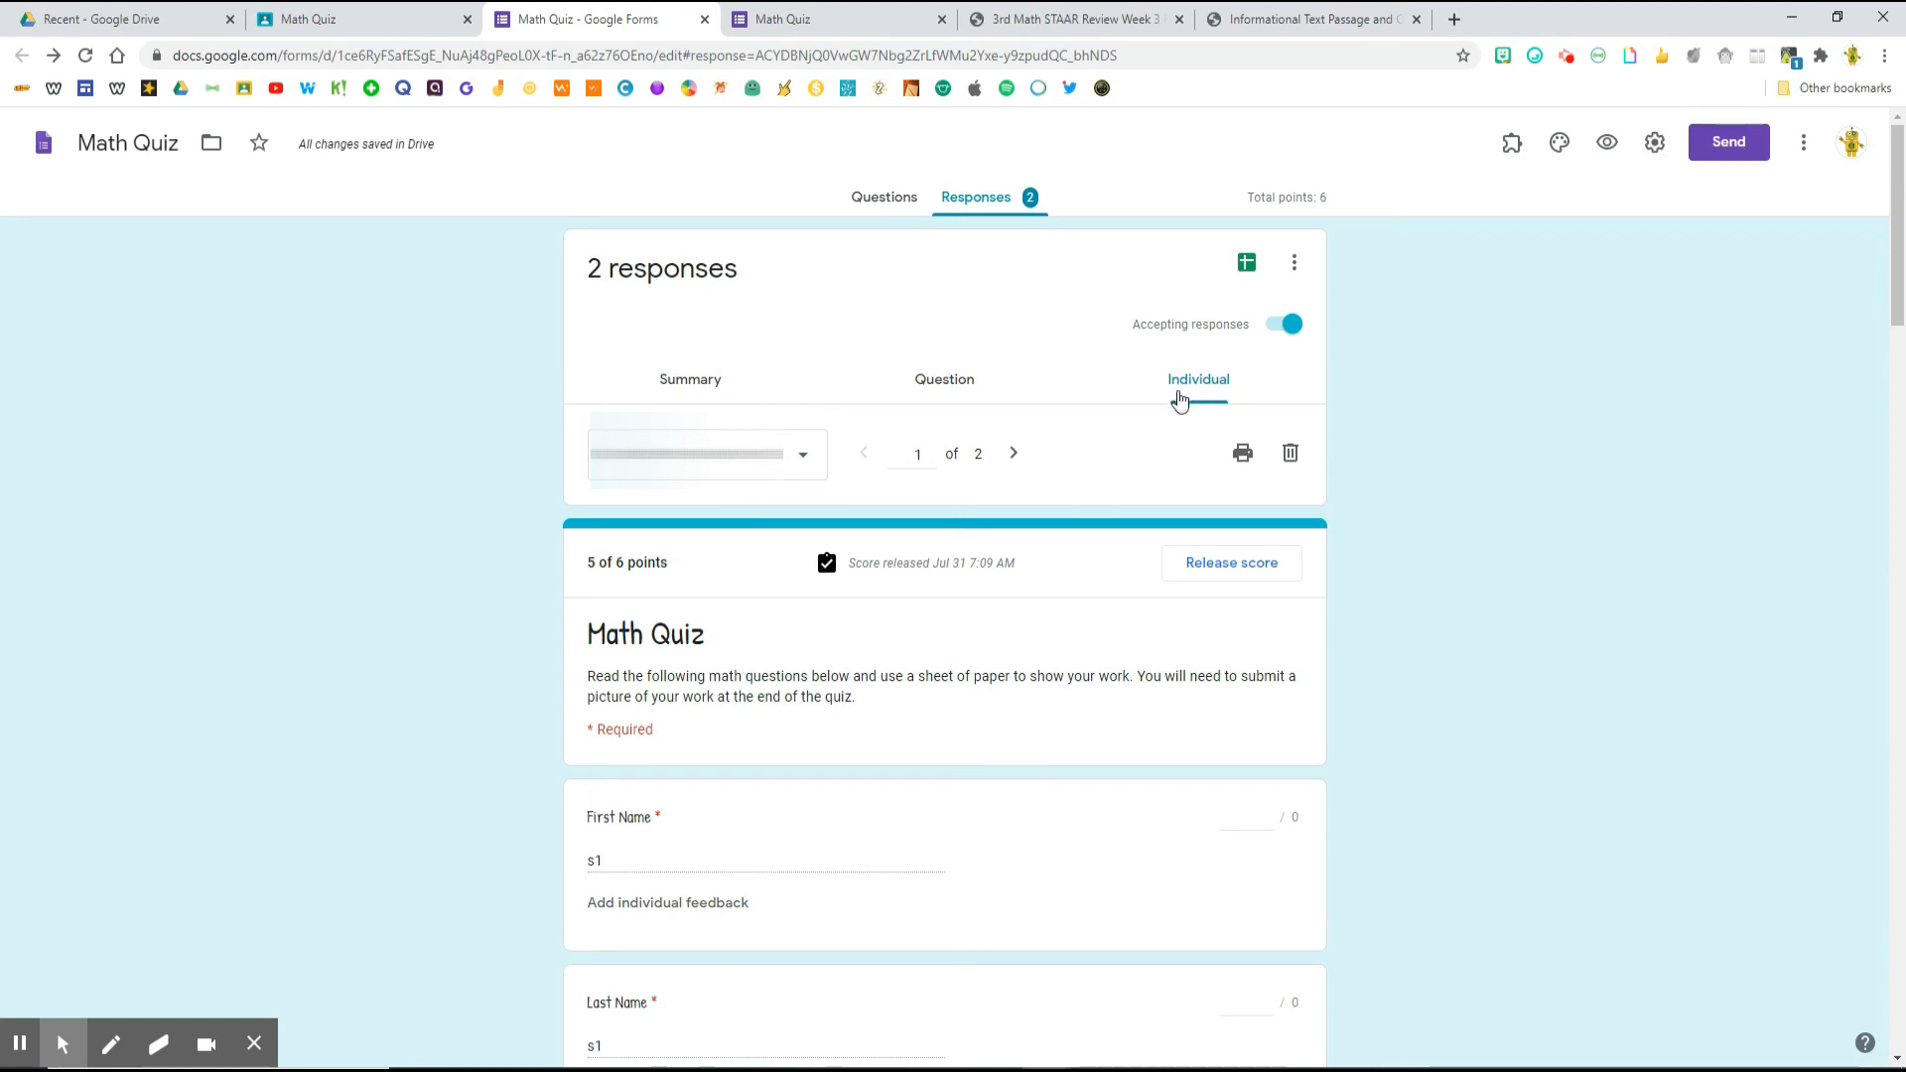
Open the second respondent's individual response and examine the answers to the chart, money and expanded notation questions
{"action": "left_click", "coordinate": [803, 459]}
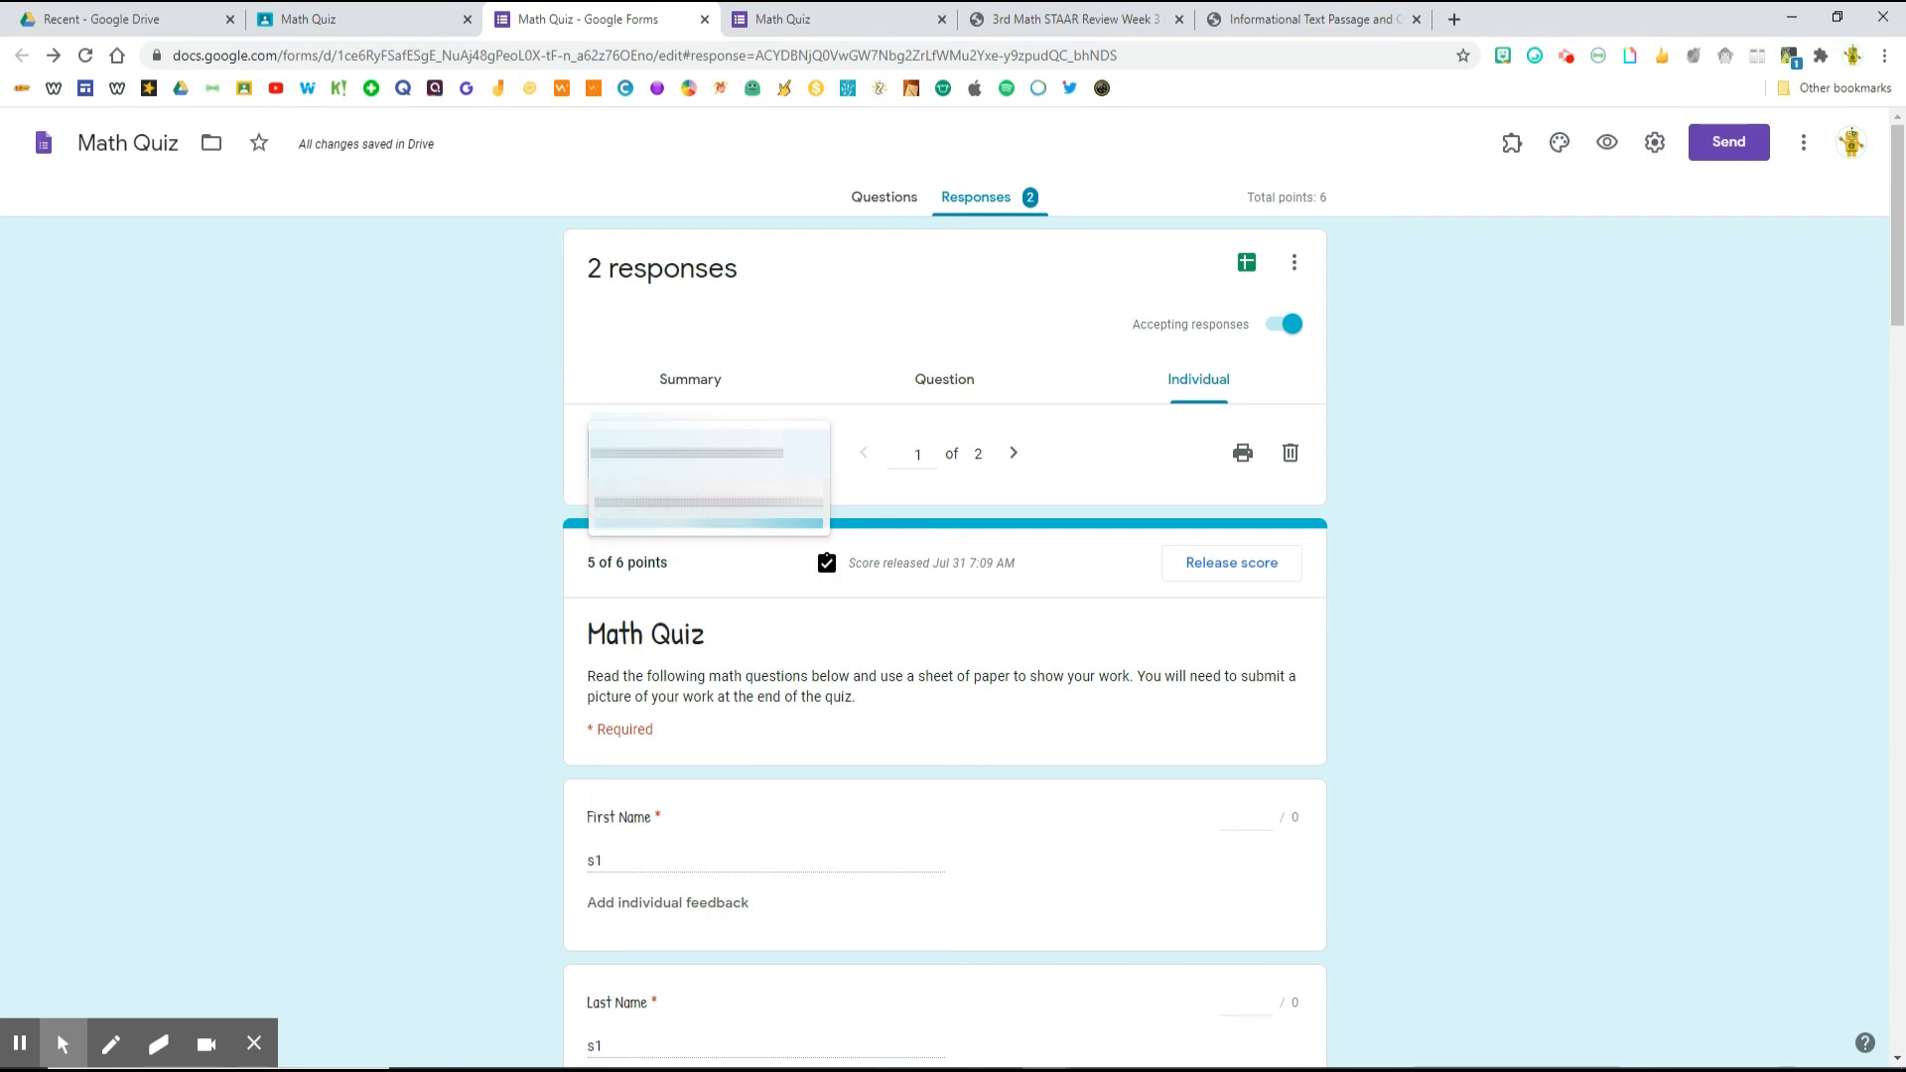
{"action": "left_click", "coordinate": [709, 502]}
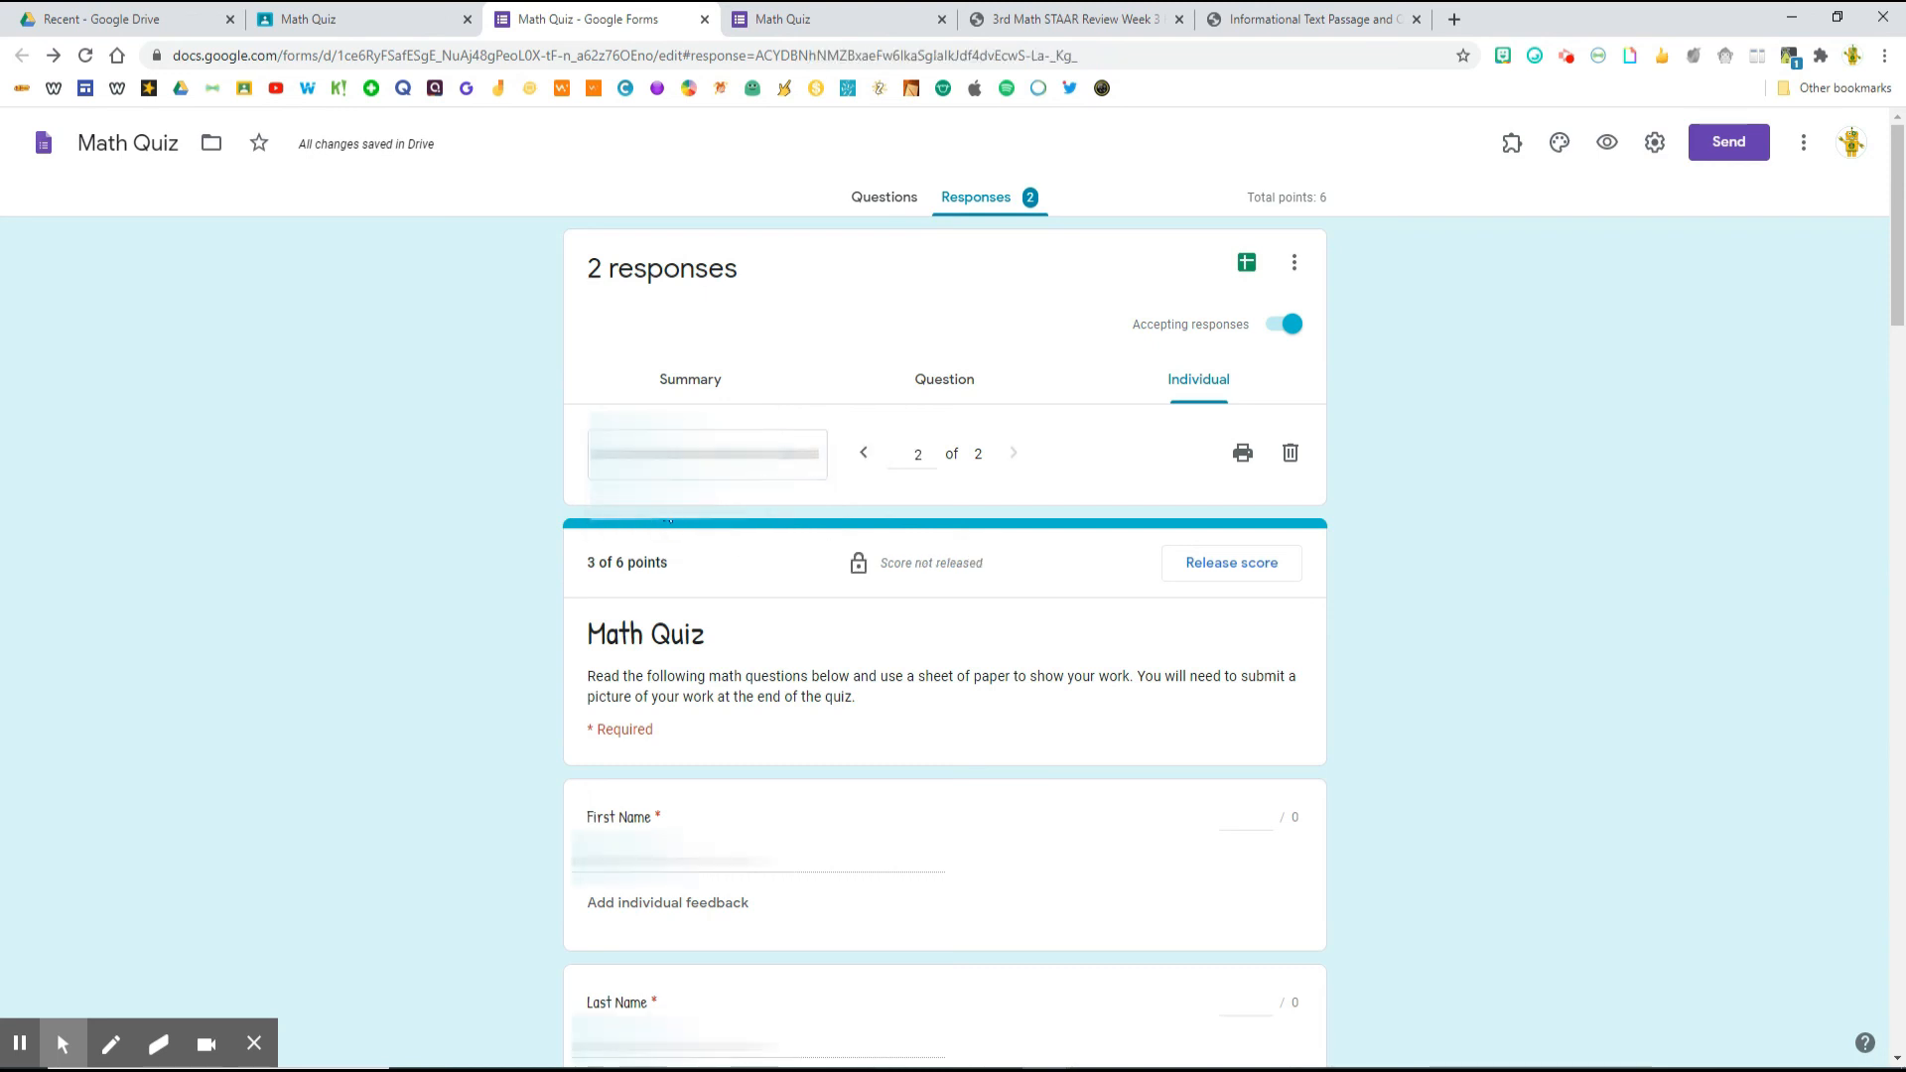
{"action": "scroll", "coordinate": [900, 750], "scroll_direction": "down", "scroll_amount": 3}
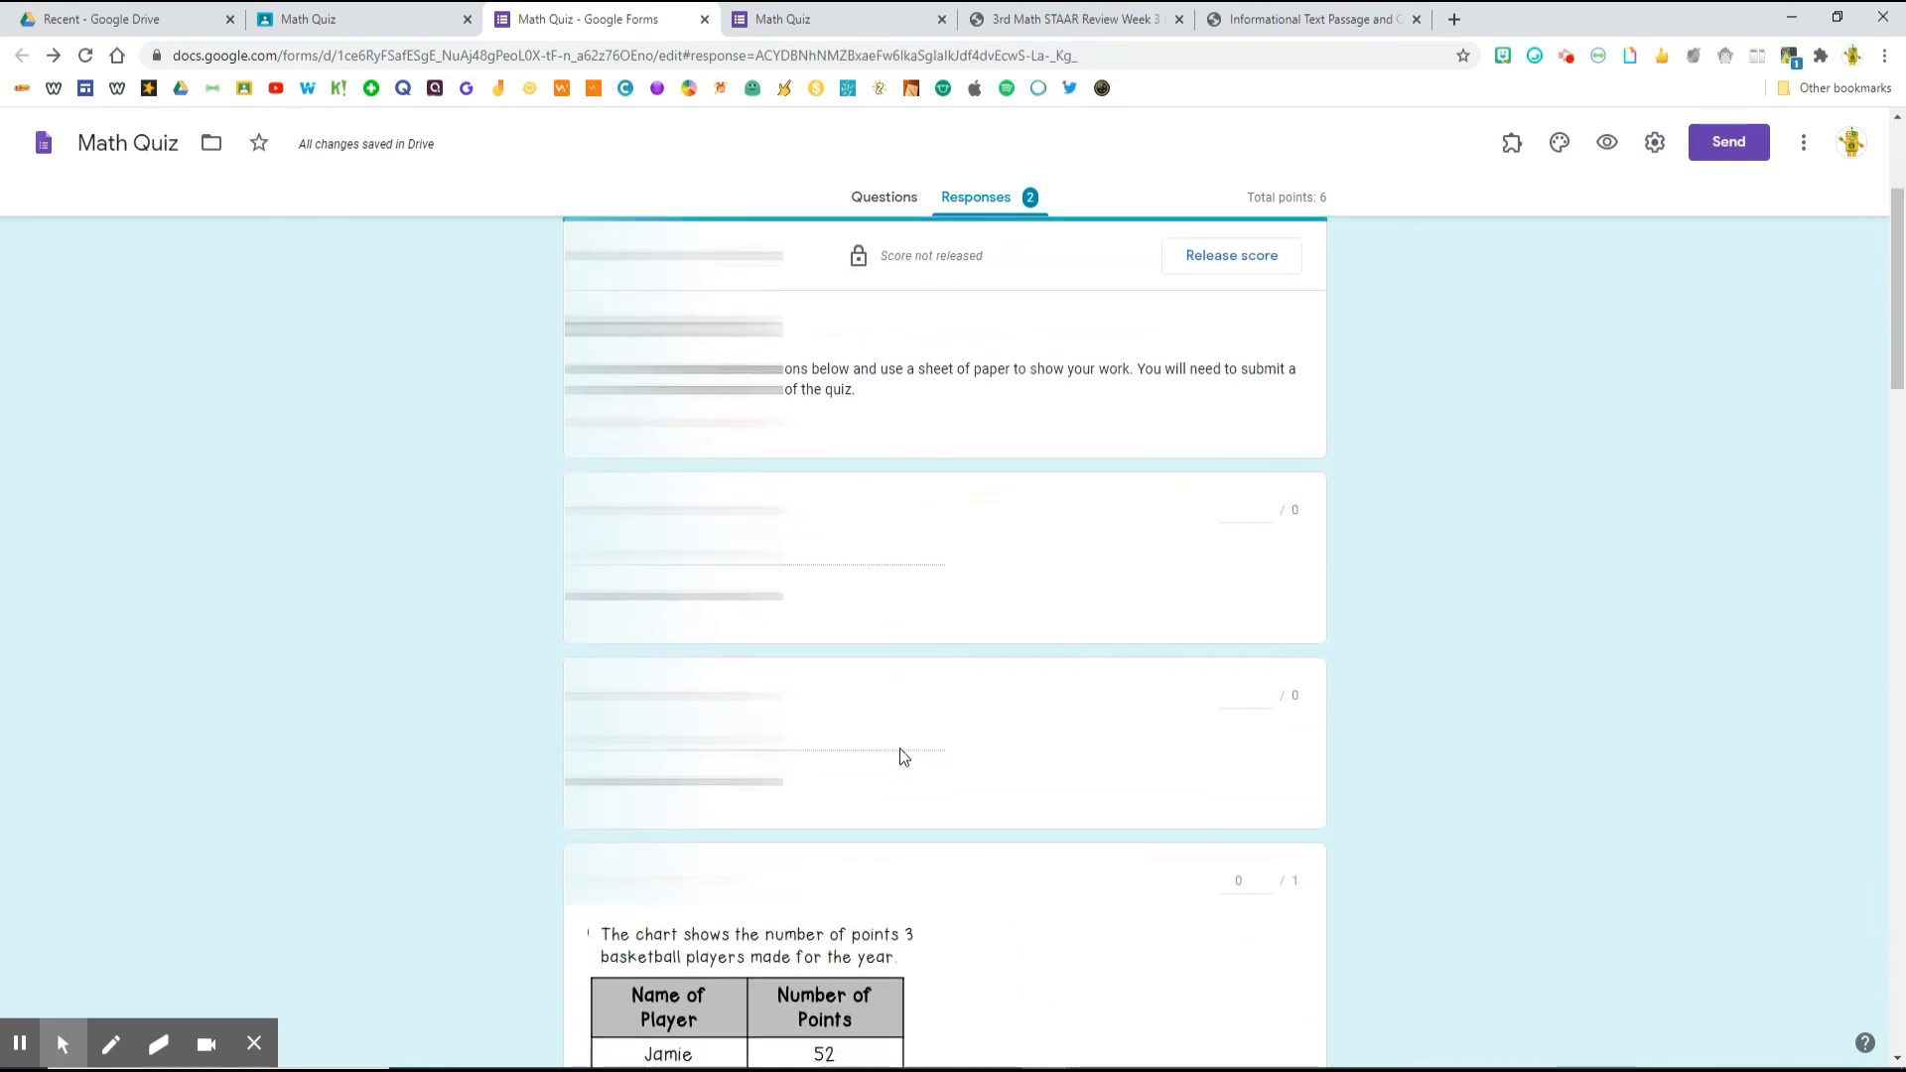
{"action": "scroll", "coordinate": [900, 750], "scroll_direction": "down", "scroll_amount": 1}
{"action": "scroll", "coordinate": [904, 758], "scroll_direction": "down", "scroll_amount": 1}
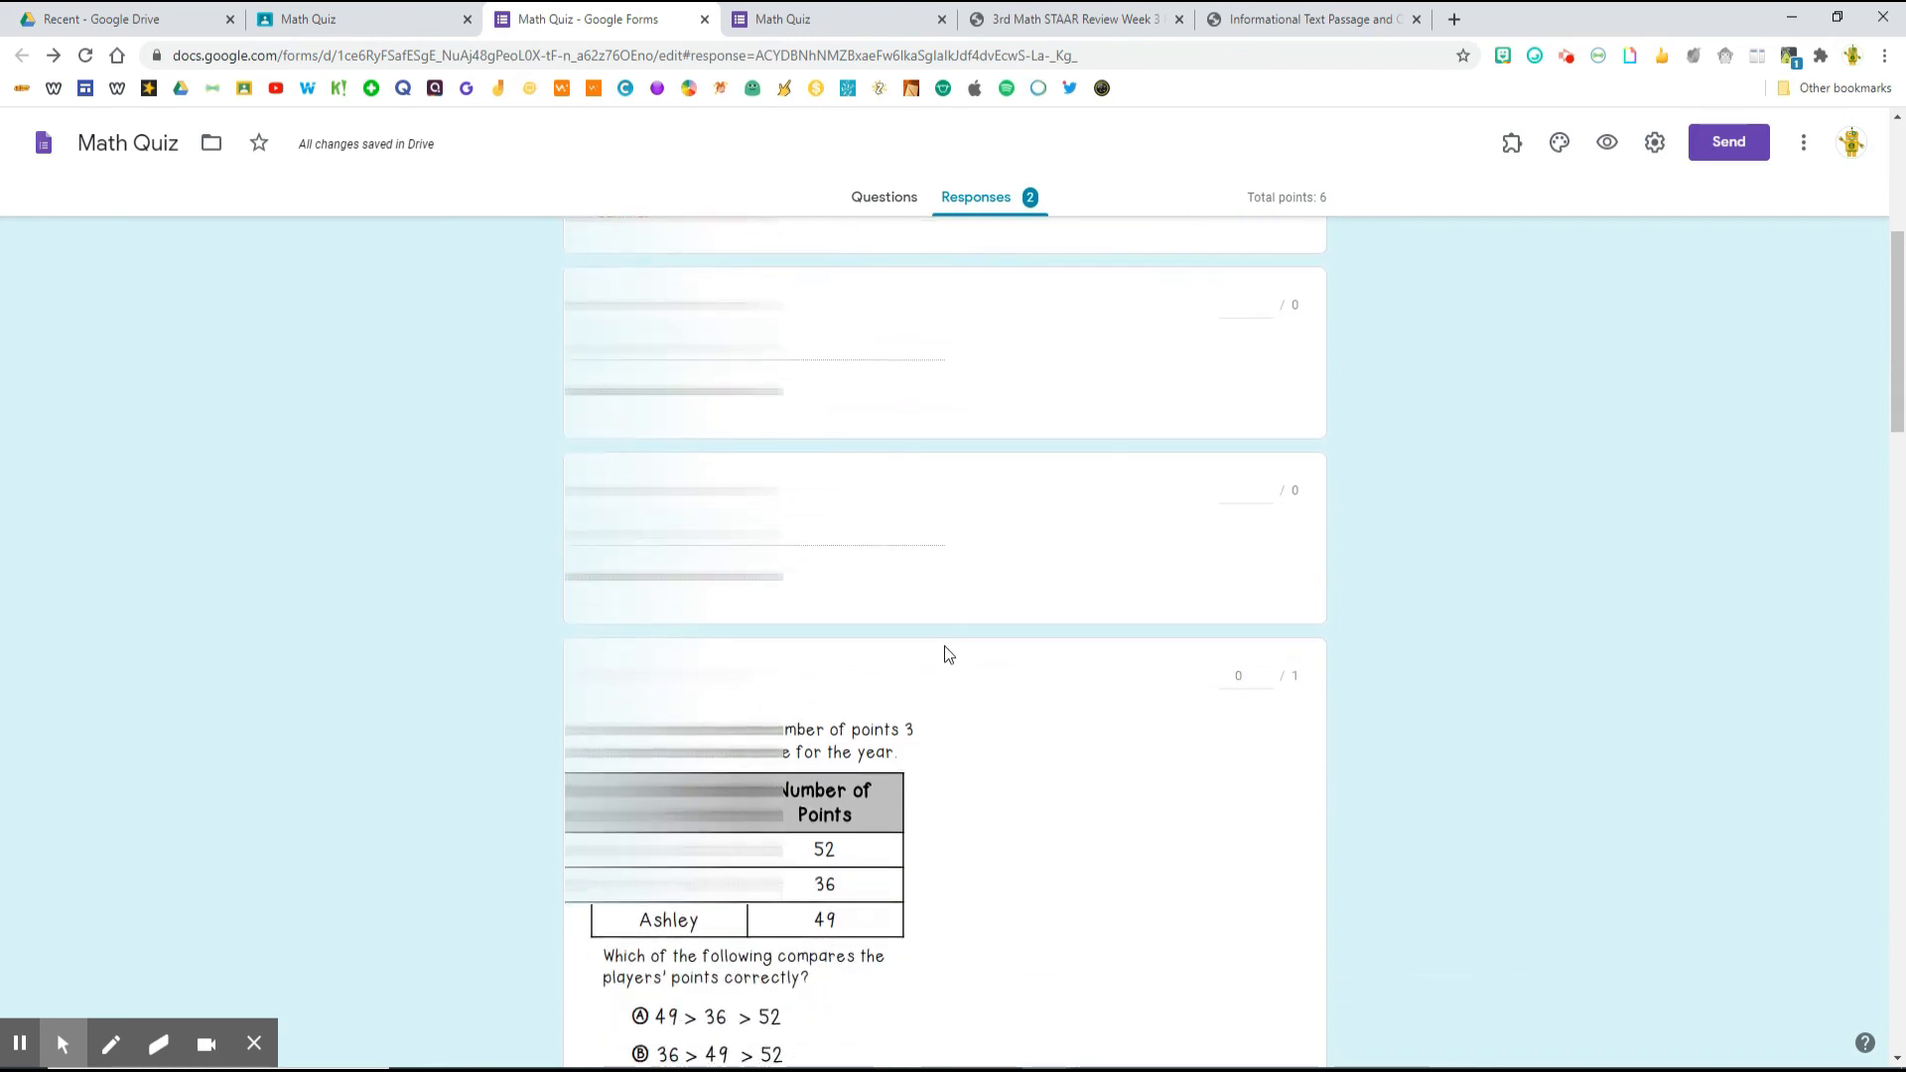
{"action": "scroll", "coordinate": [1002, 791], "scroll_direction": "down", "scroll_amount": 4}
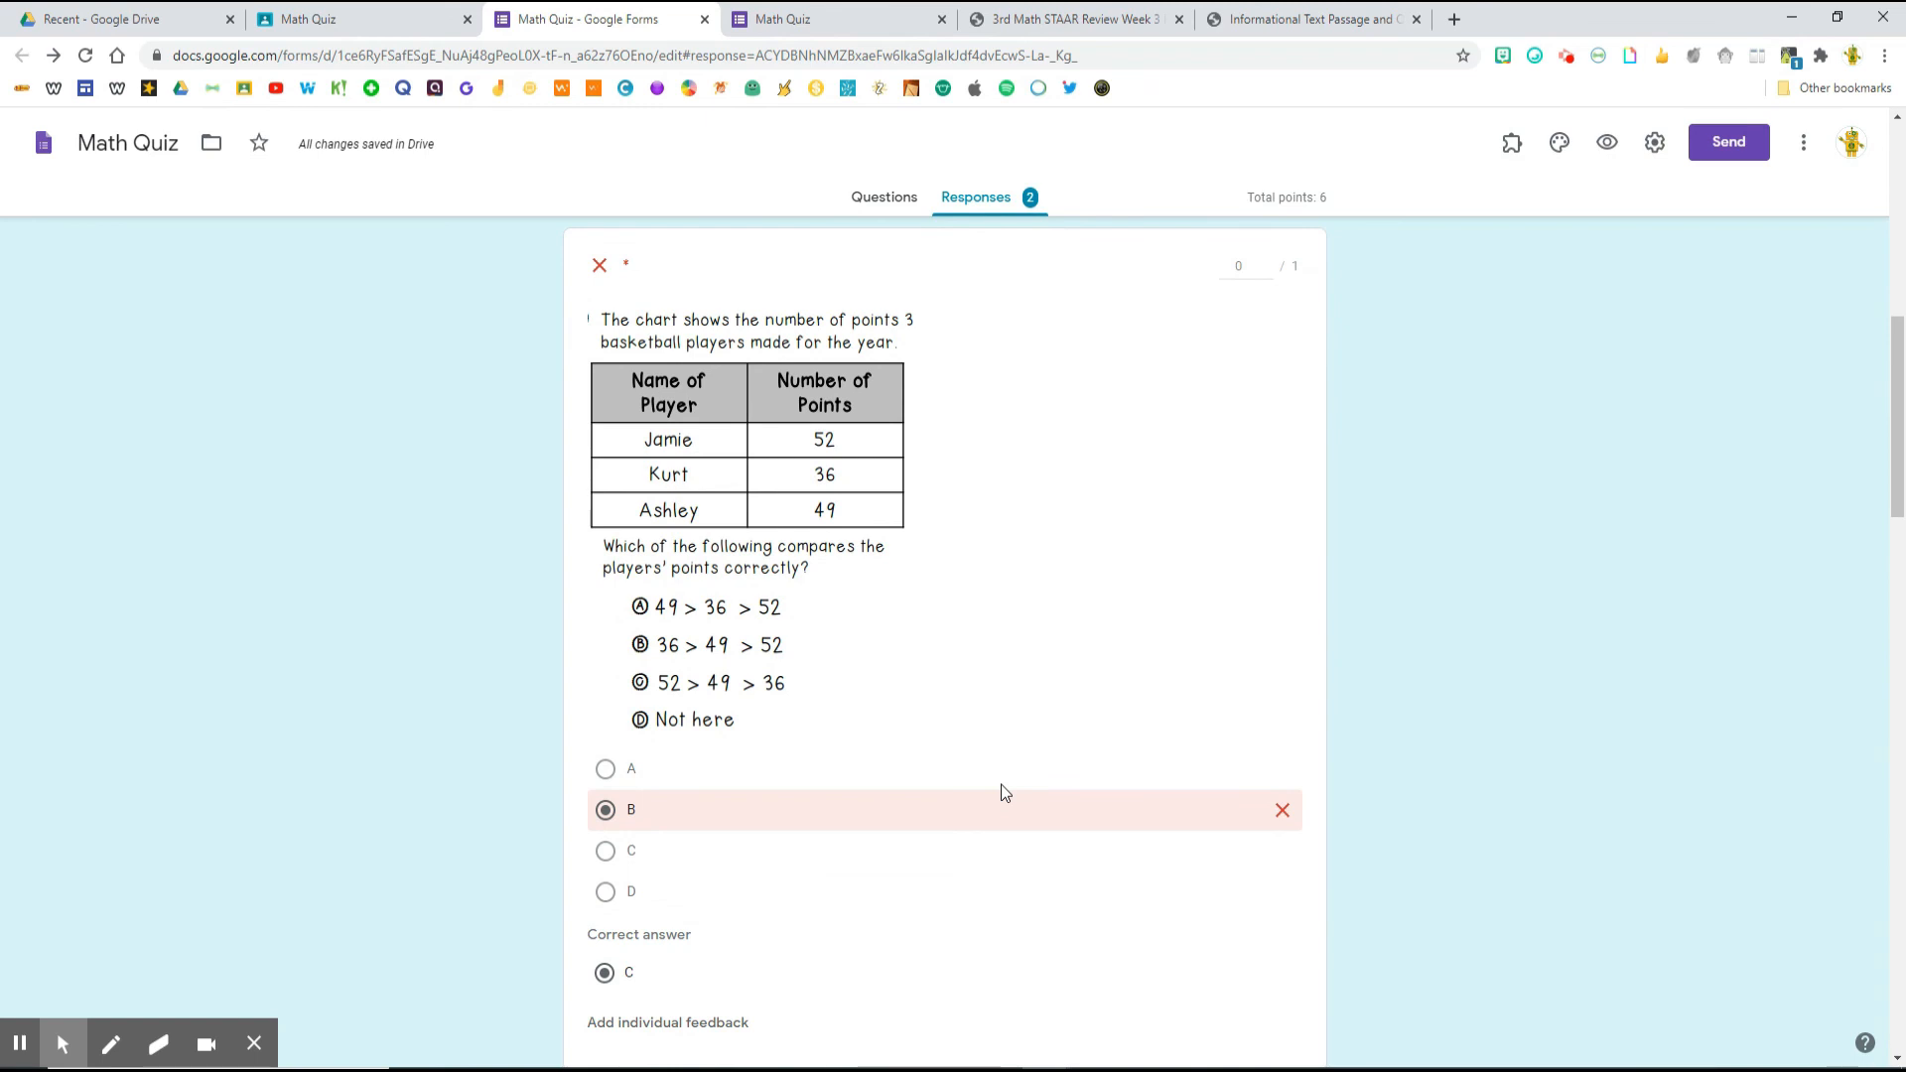
{"action": "scroll", "coordinate": [1002, 786], "scroll_direction": "down", "scroll_amount": 2}
{"action": "scroll", "coordinate": [1002, 791], "scroll_direction": "down", "scroll_amount": 5}
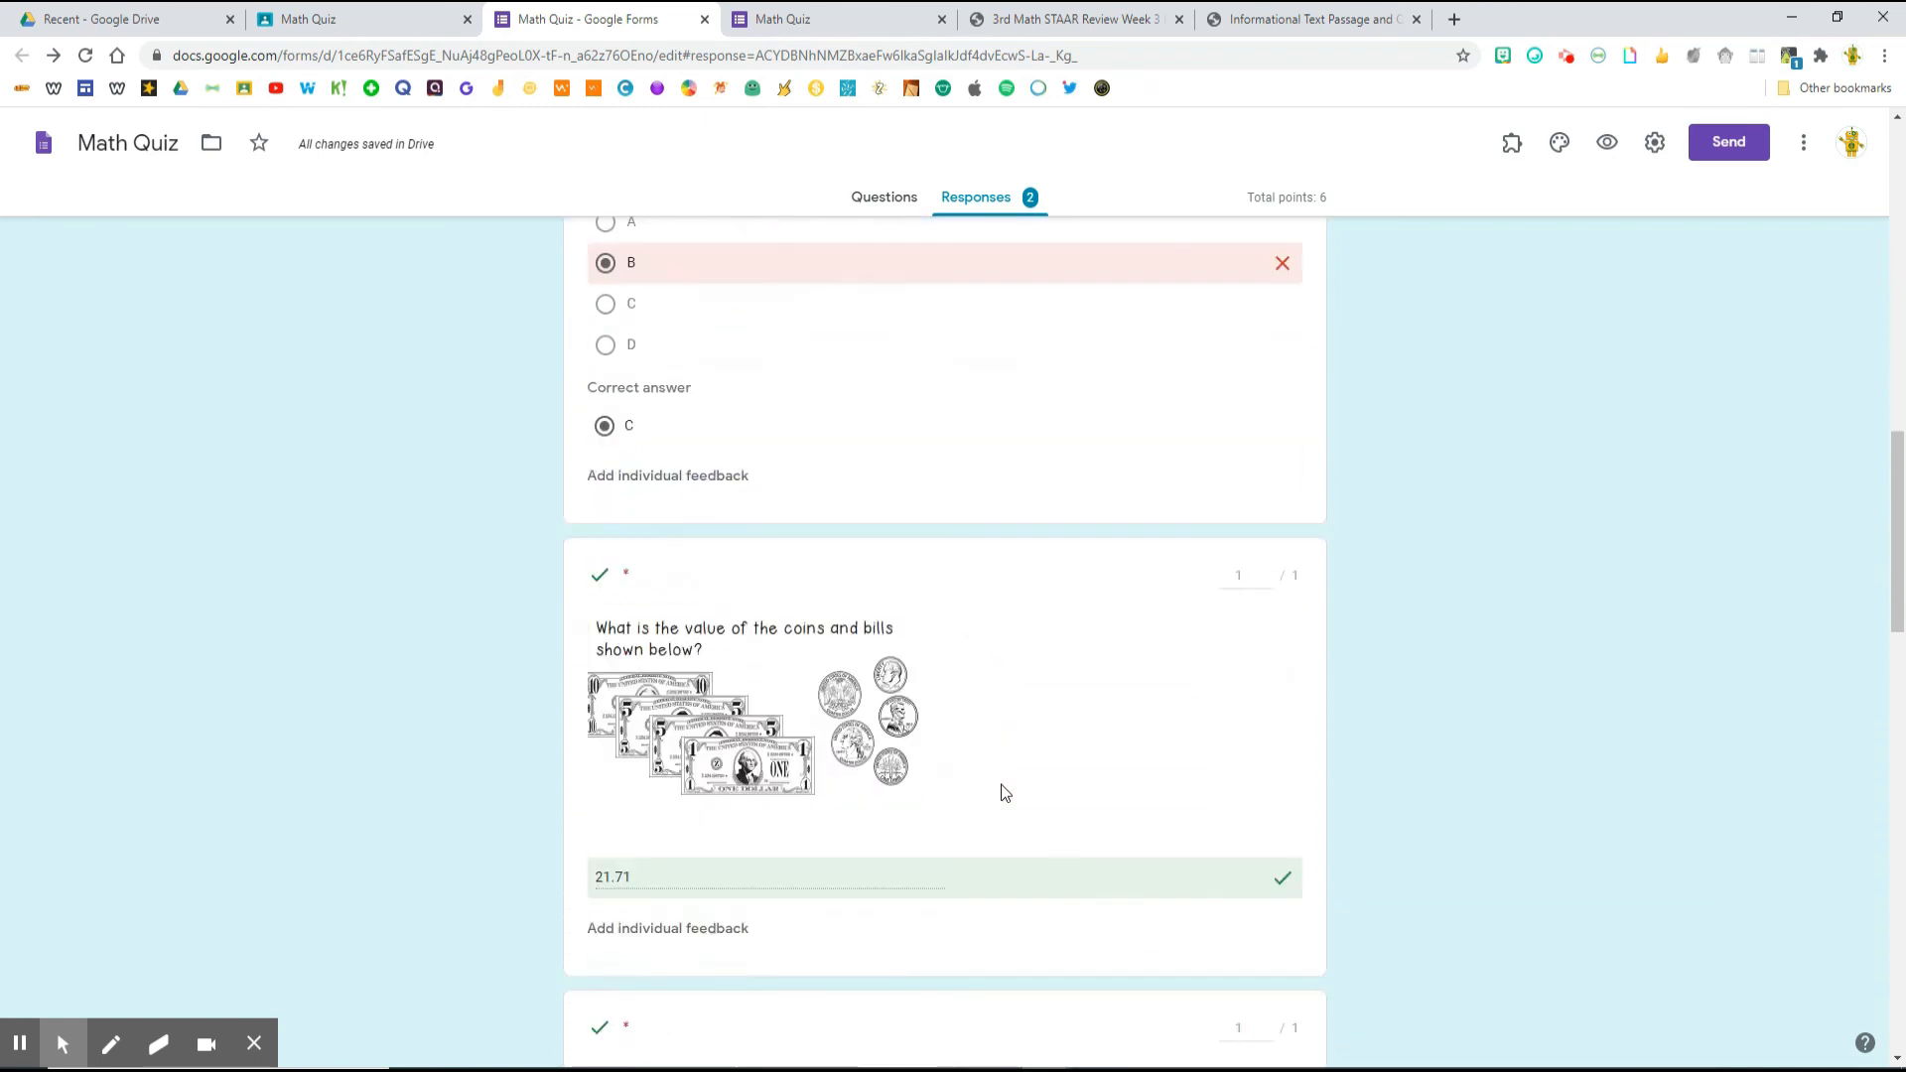
{"action": "scroll", "coordinate": [1005, 791], "scroll_direction": "down", "scroll_amount": 8}
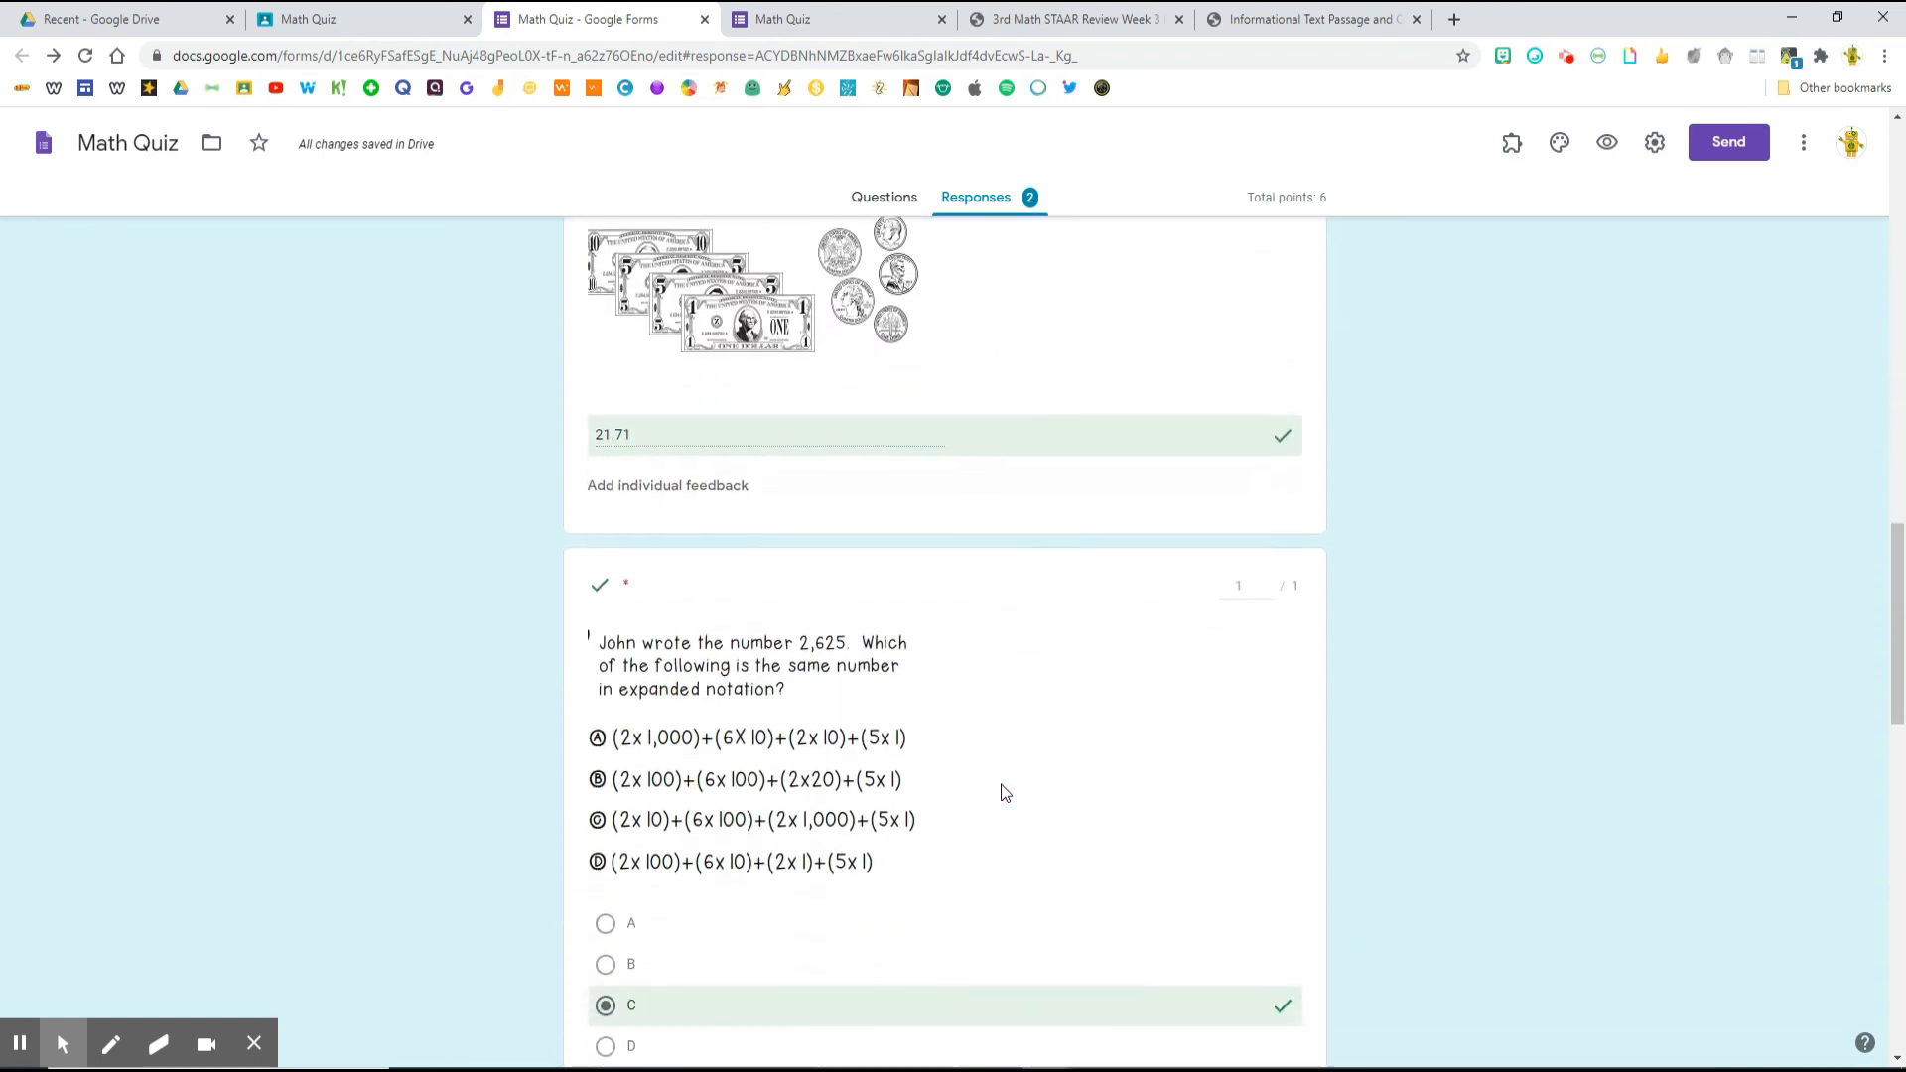
Give the second respondent 1 point each for the clock question and the uploaded work picture, and save the grades
{"action": "scroll", "coordinate": [1005, 791], "scroll_direction": "down", "scroll_amount": 3}
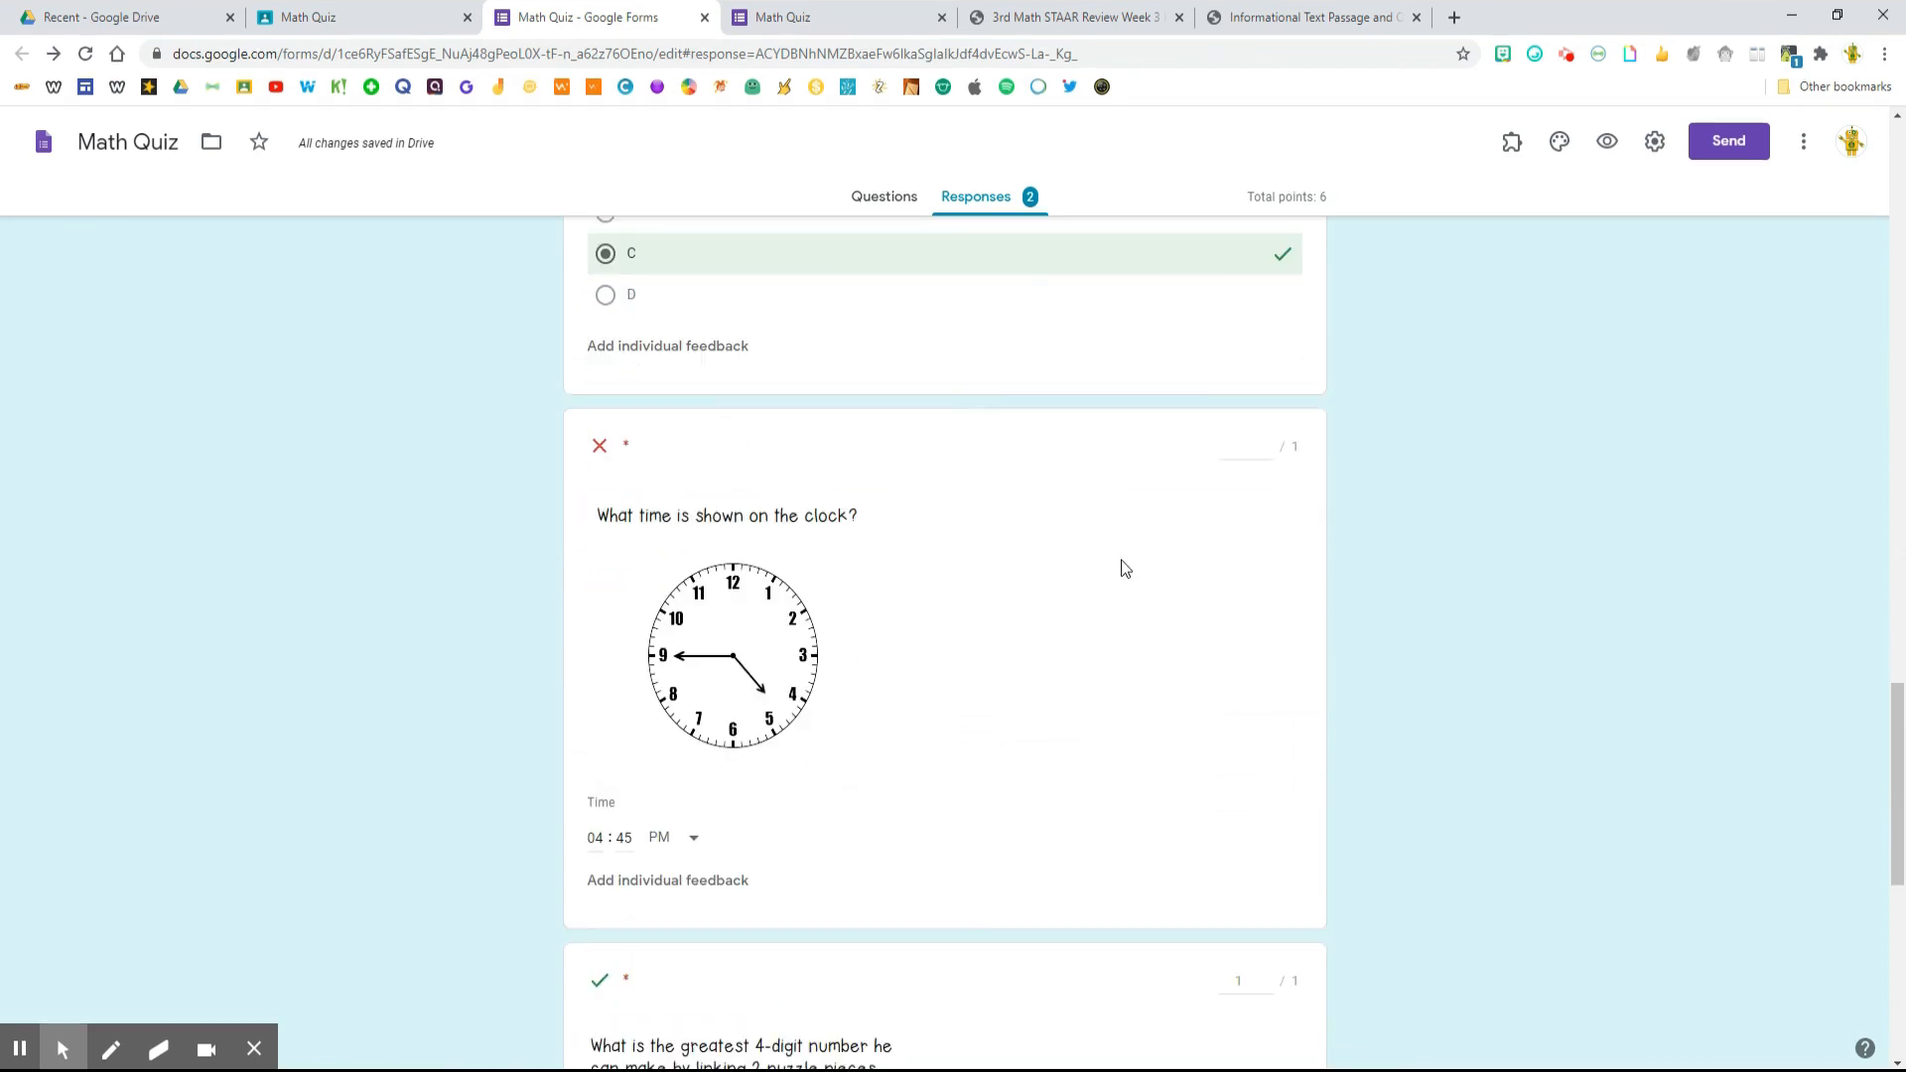
{"action": "left_click", "coordinate": [1267, 444]}
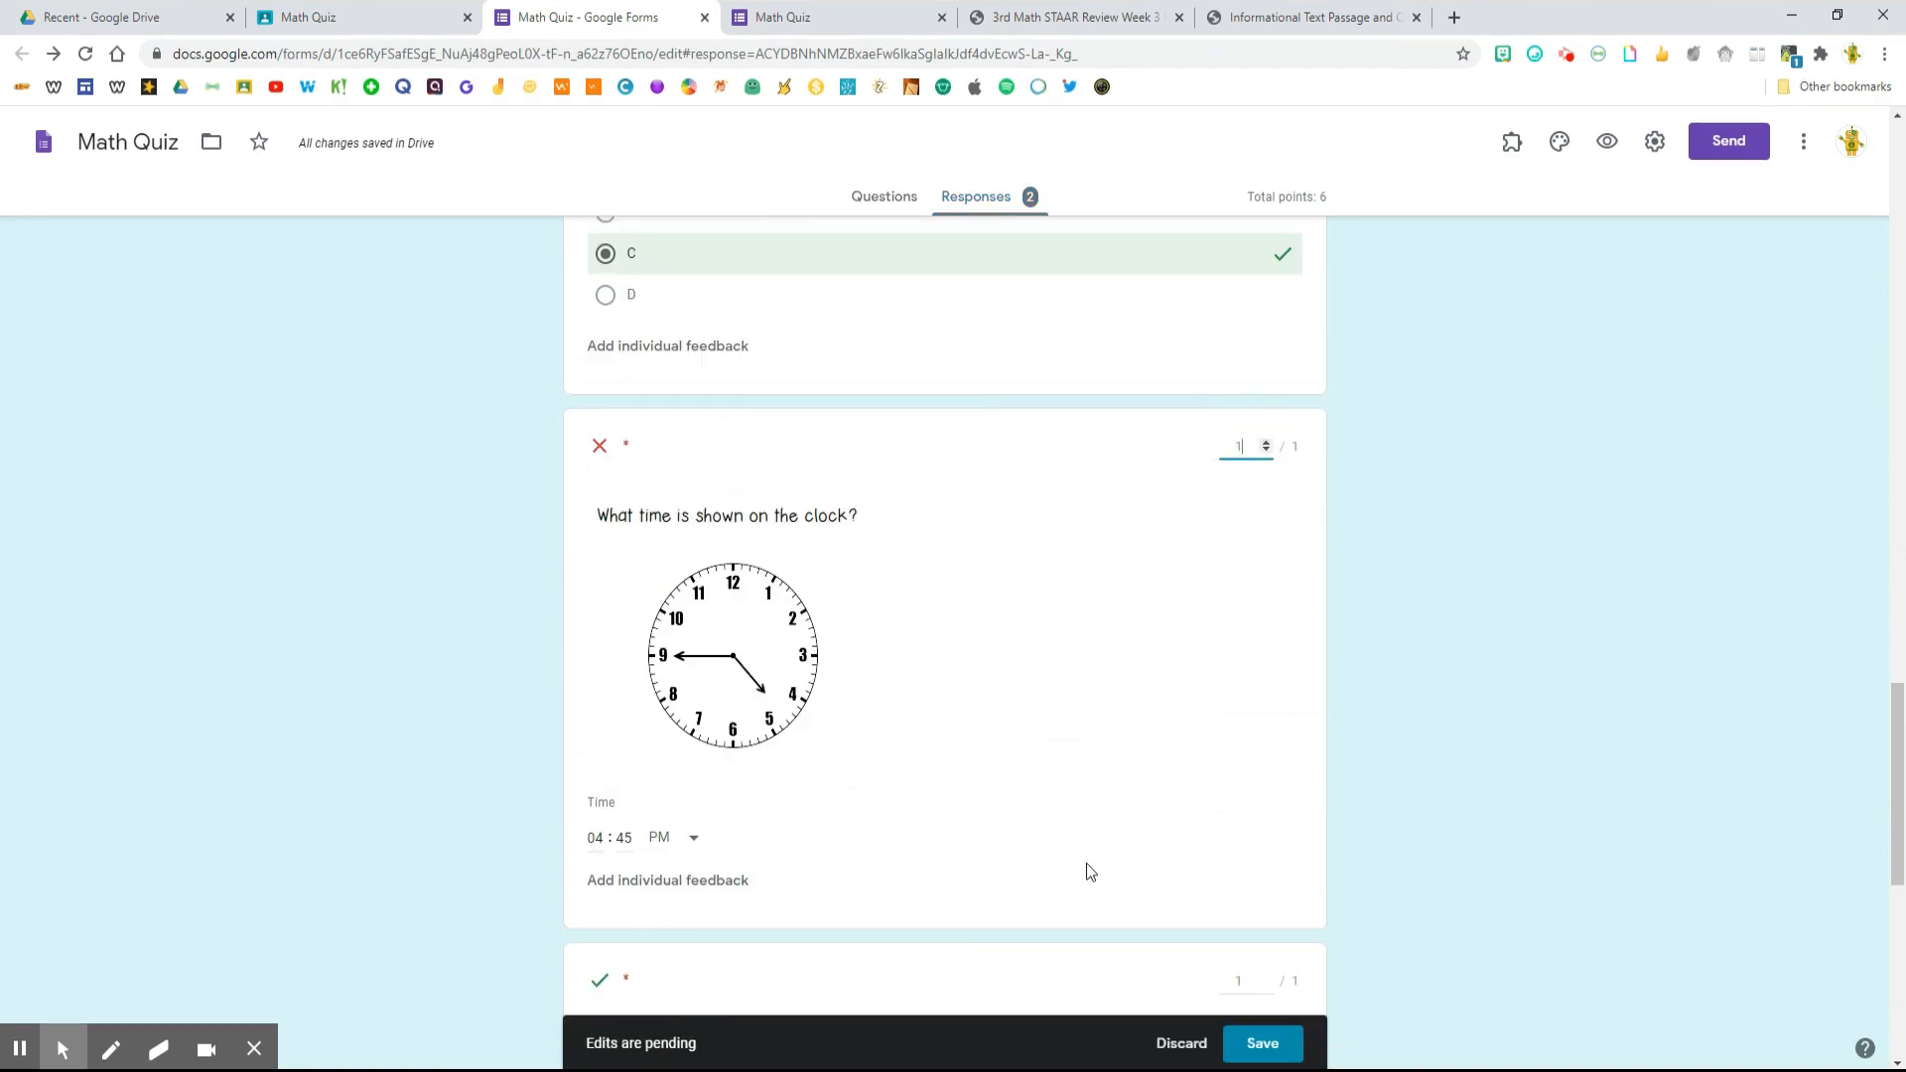
{"action": "scroll", "coordinate": [1088, 870], "scroll_direction": "down", "scroll_amount": 6}
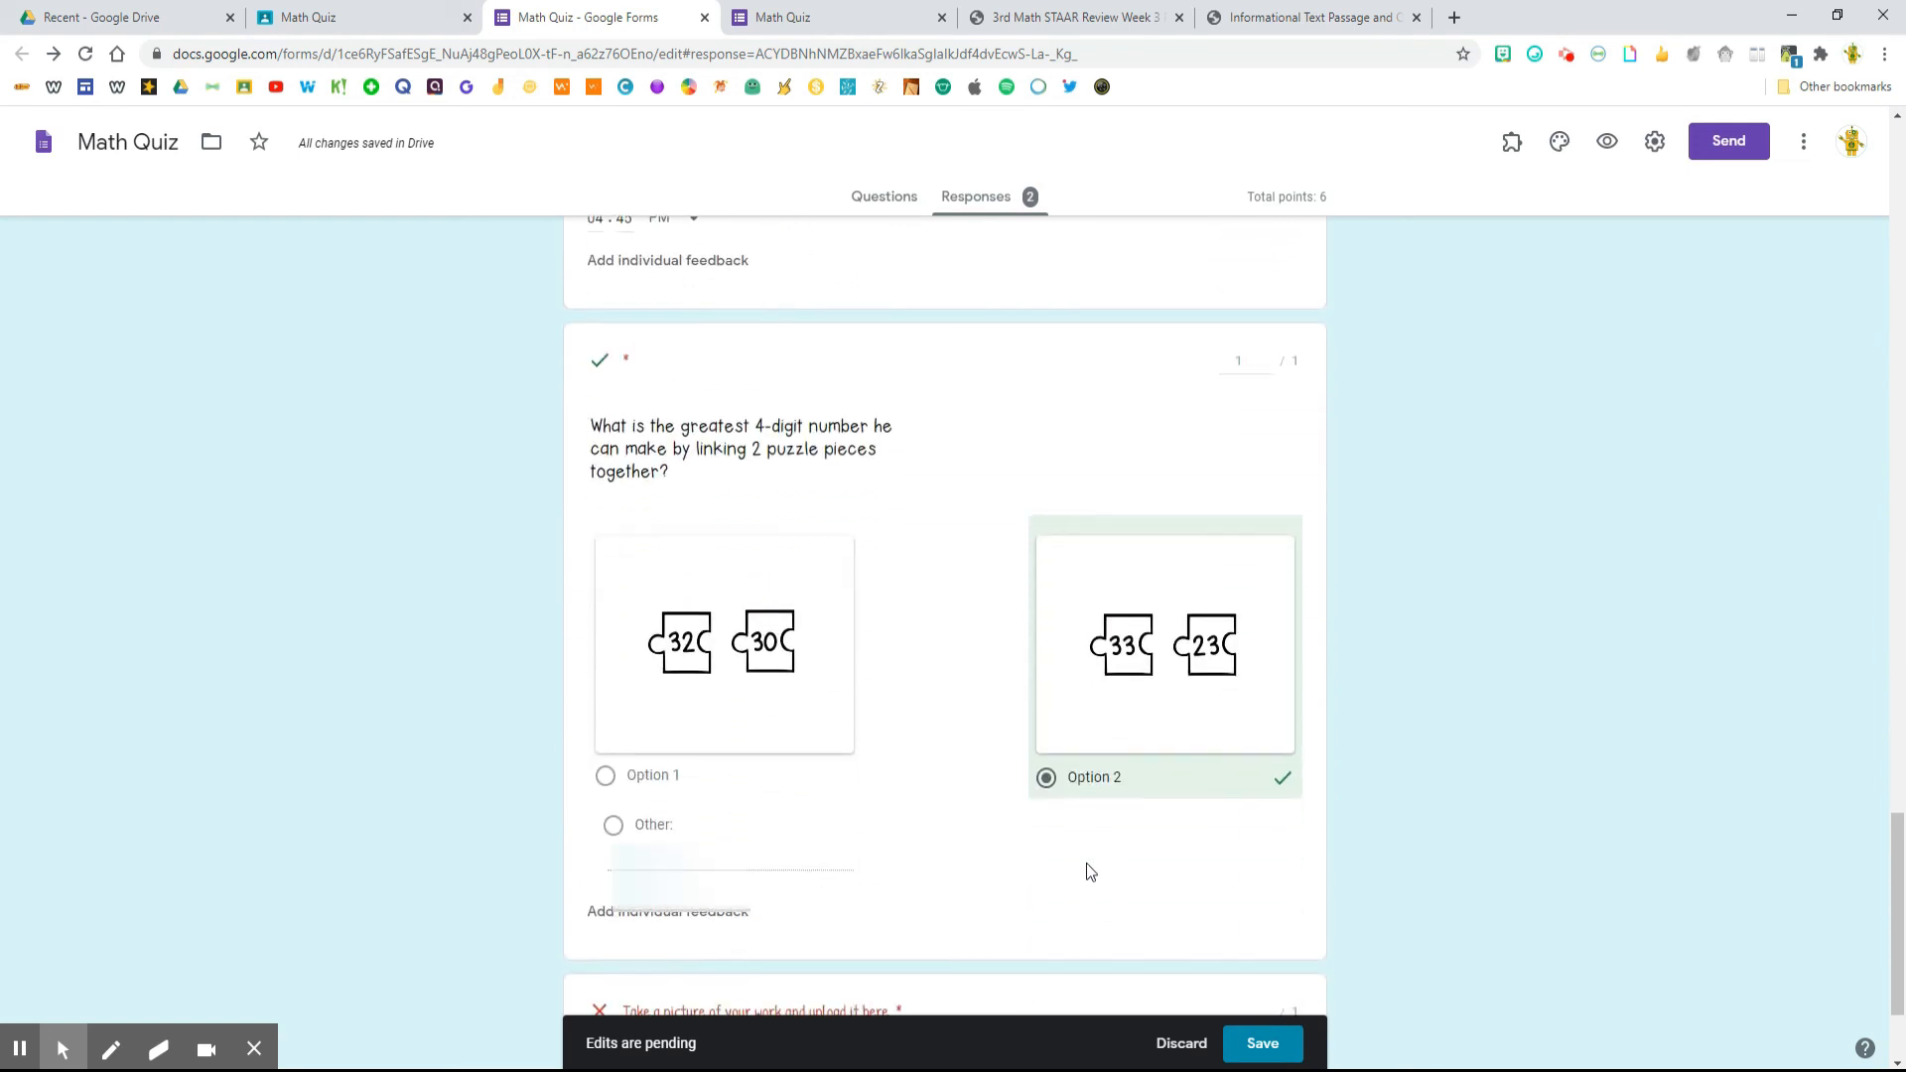
{"action": "scroll", "coordinate": [1086, 871], "scroll_direction": "down", "scroll_amount": 2}
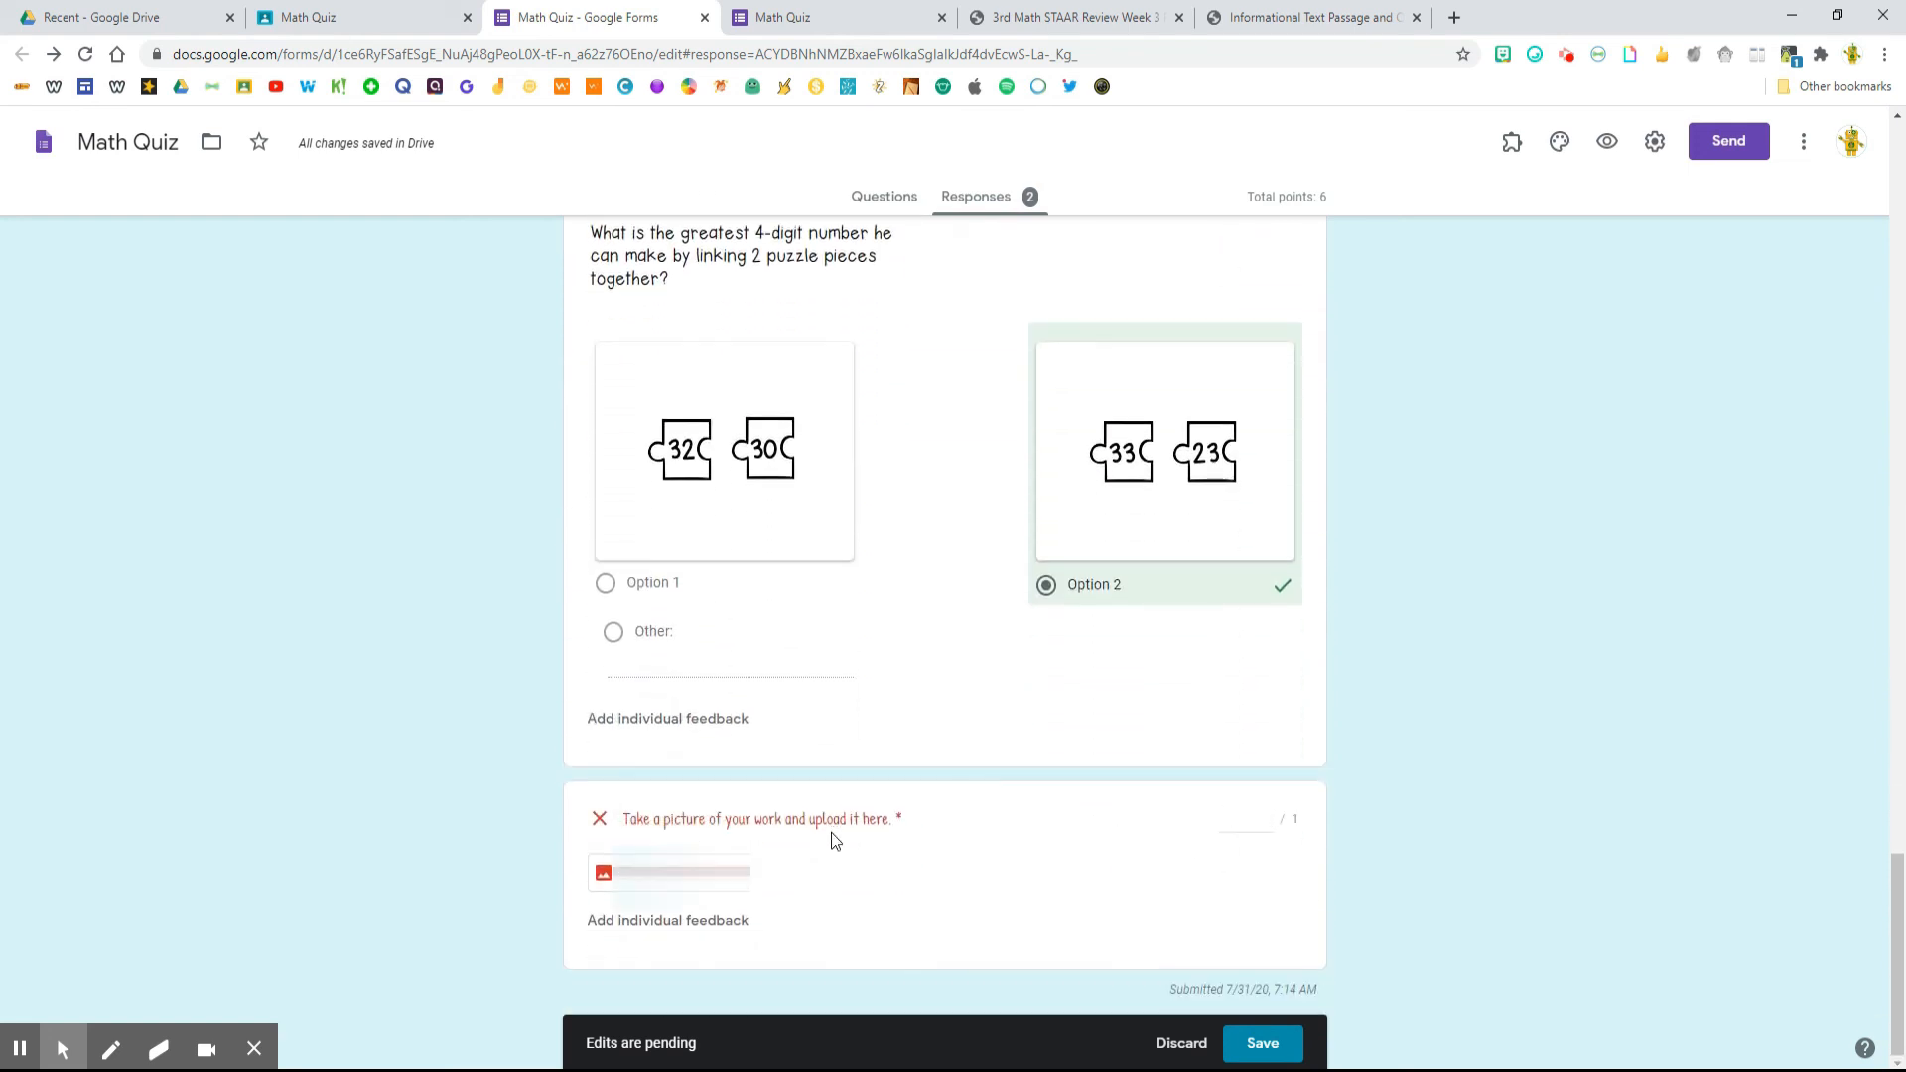
{"action": "left_click", "coordinate": [1265, 811]}
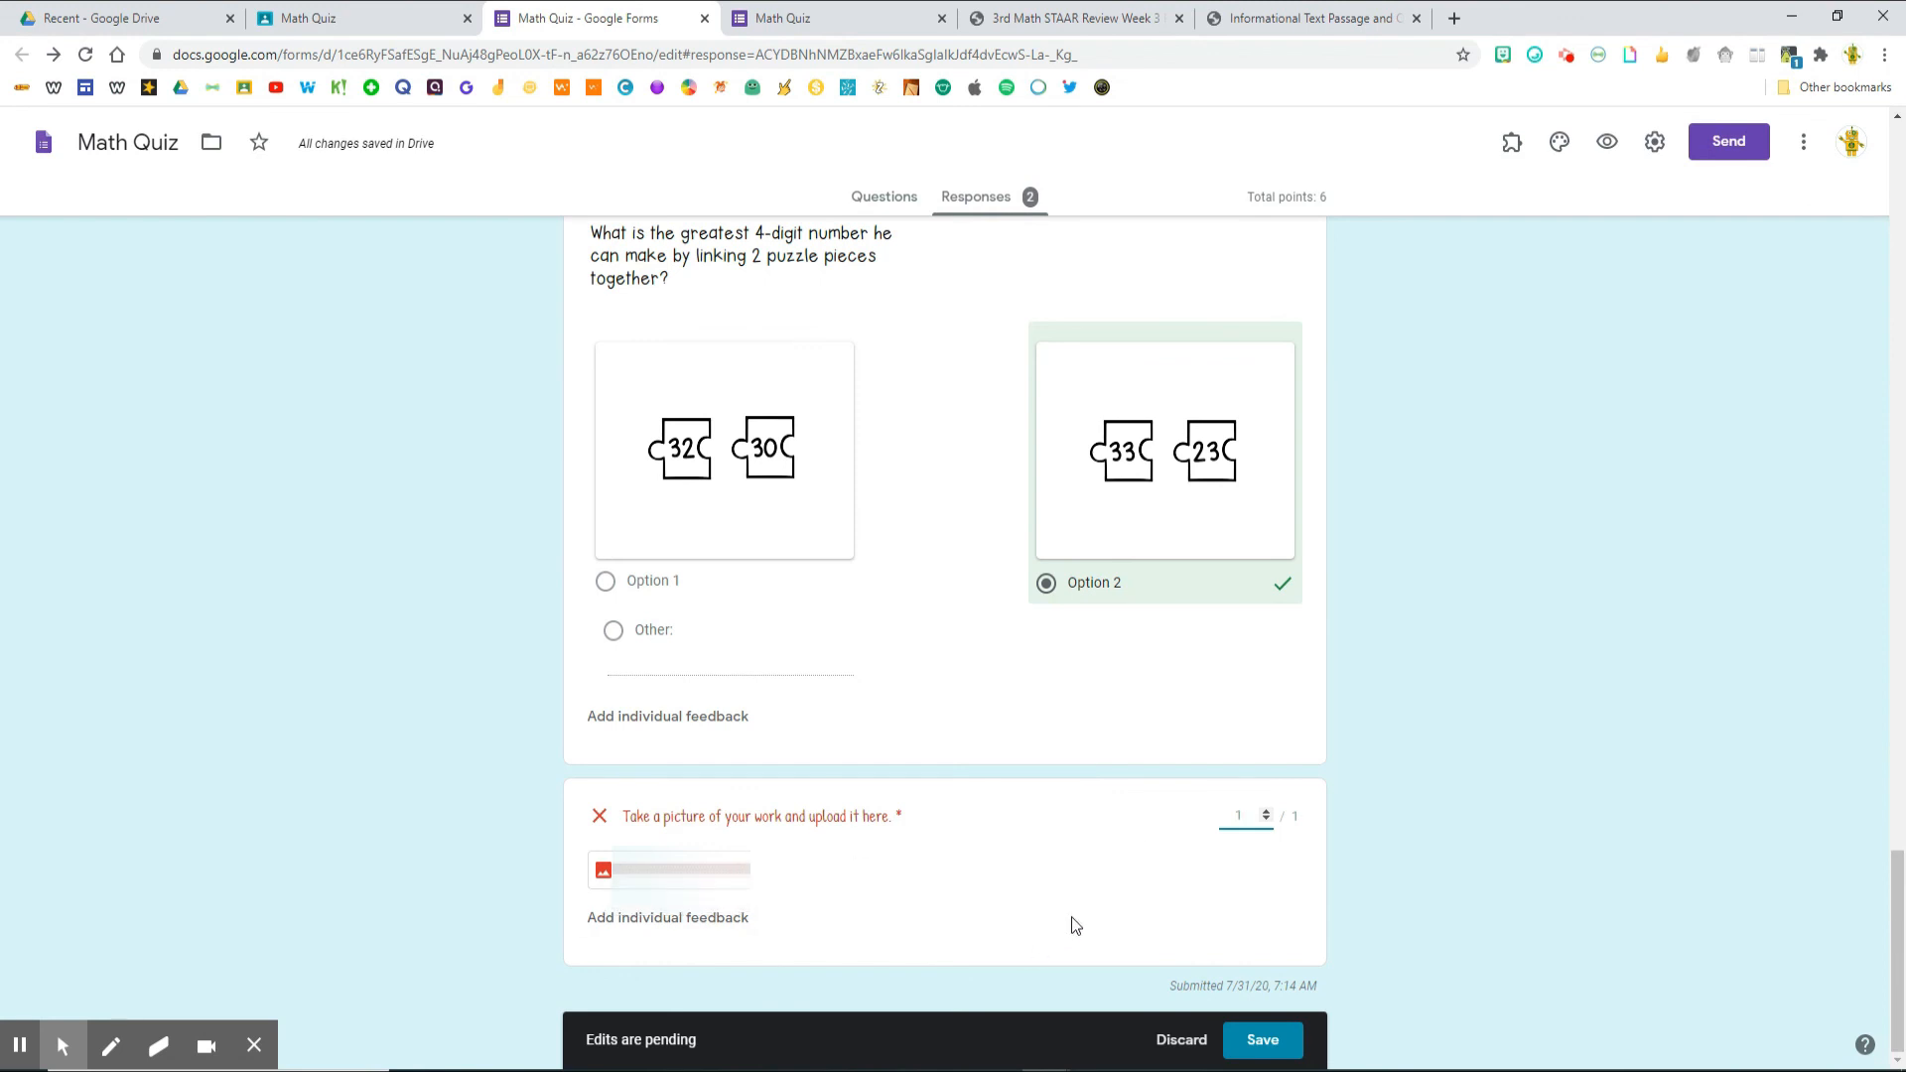
{"action": "left_click", "coordinate": [1262, 1040]}
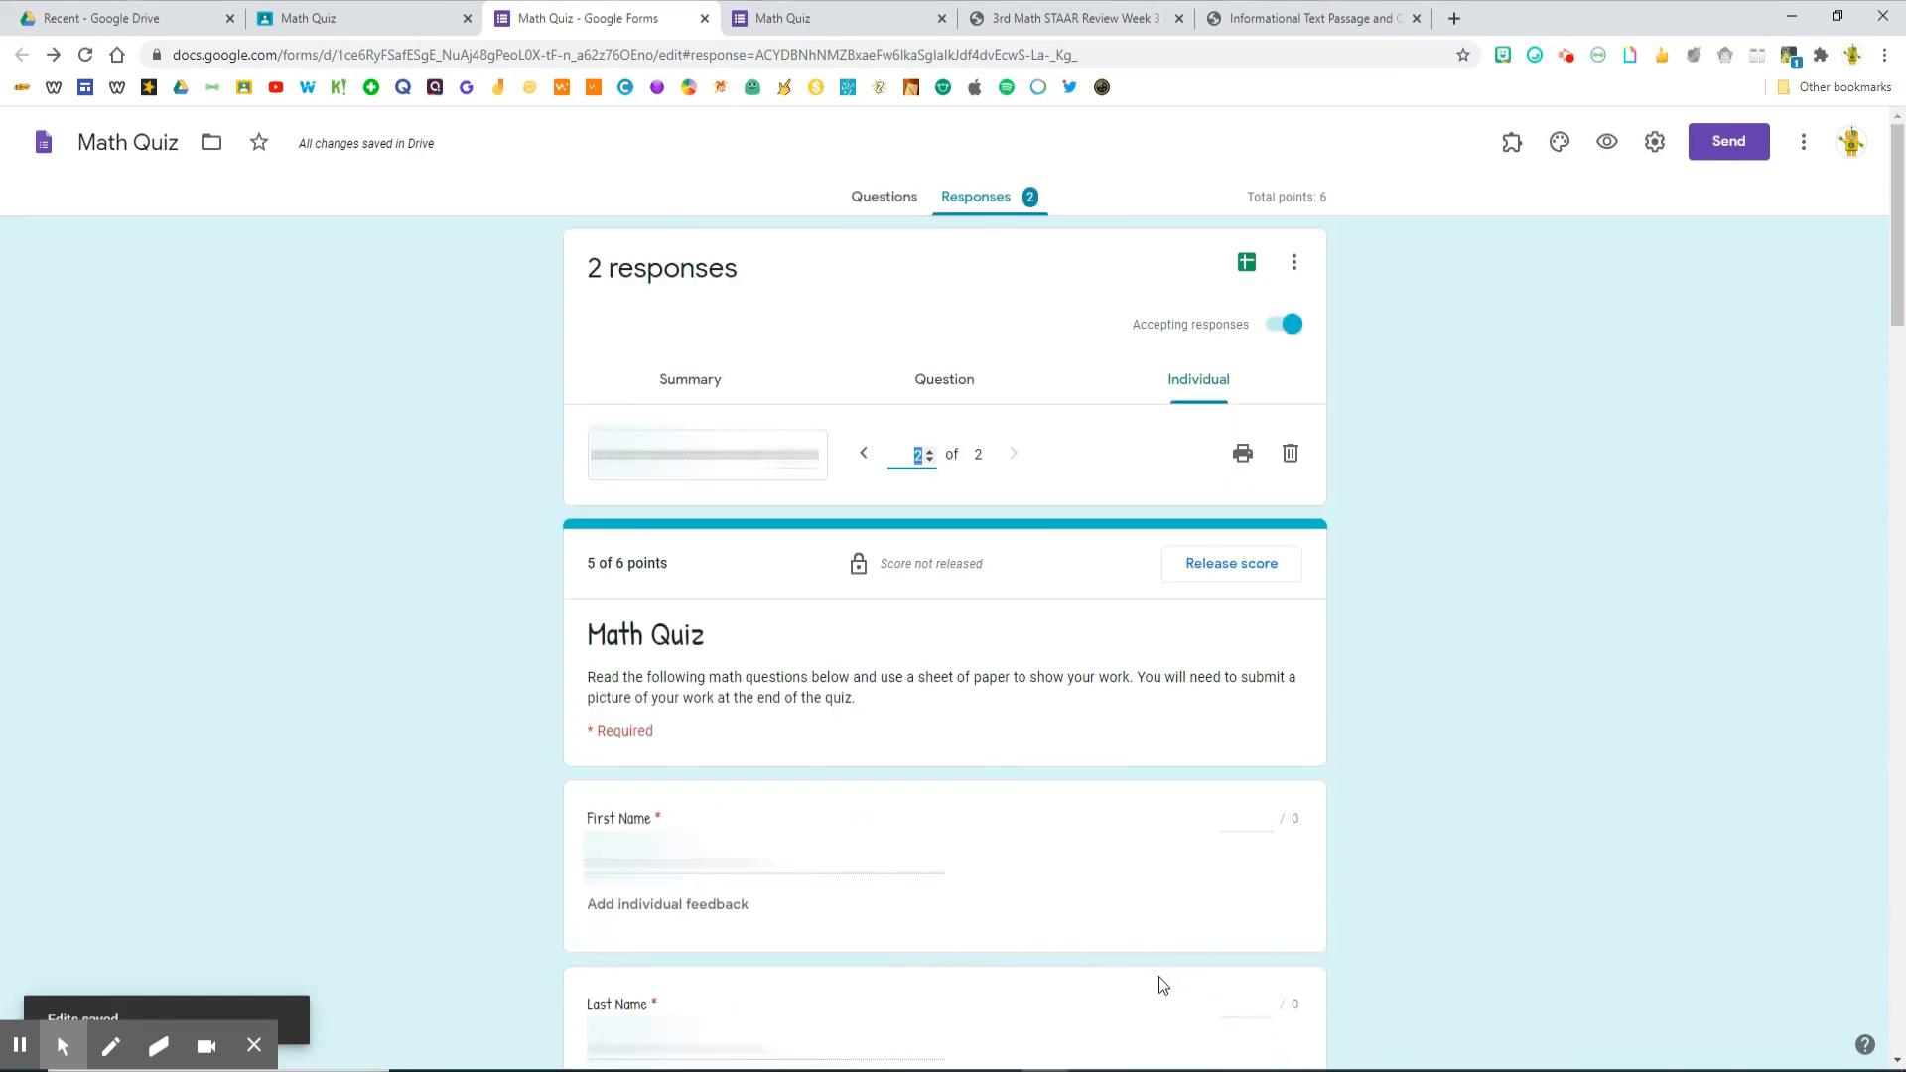
Recheck the second respondent's graded answers and open the score release options for that respondent
{"action": "scroll", "coordinate": [1152, 973], "scroll_direction": "down", "scroll_amount": 5}
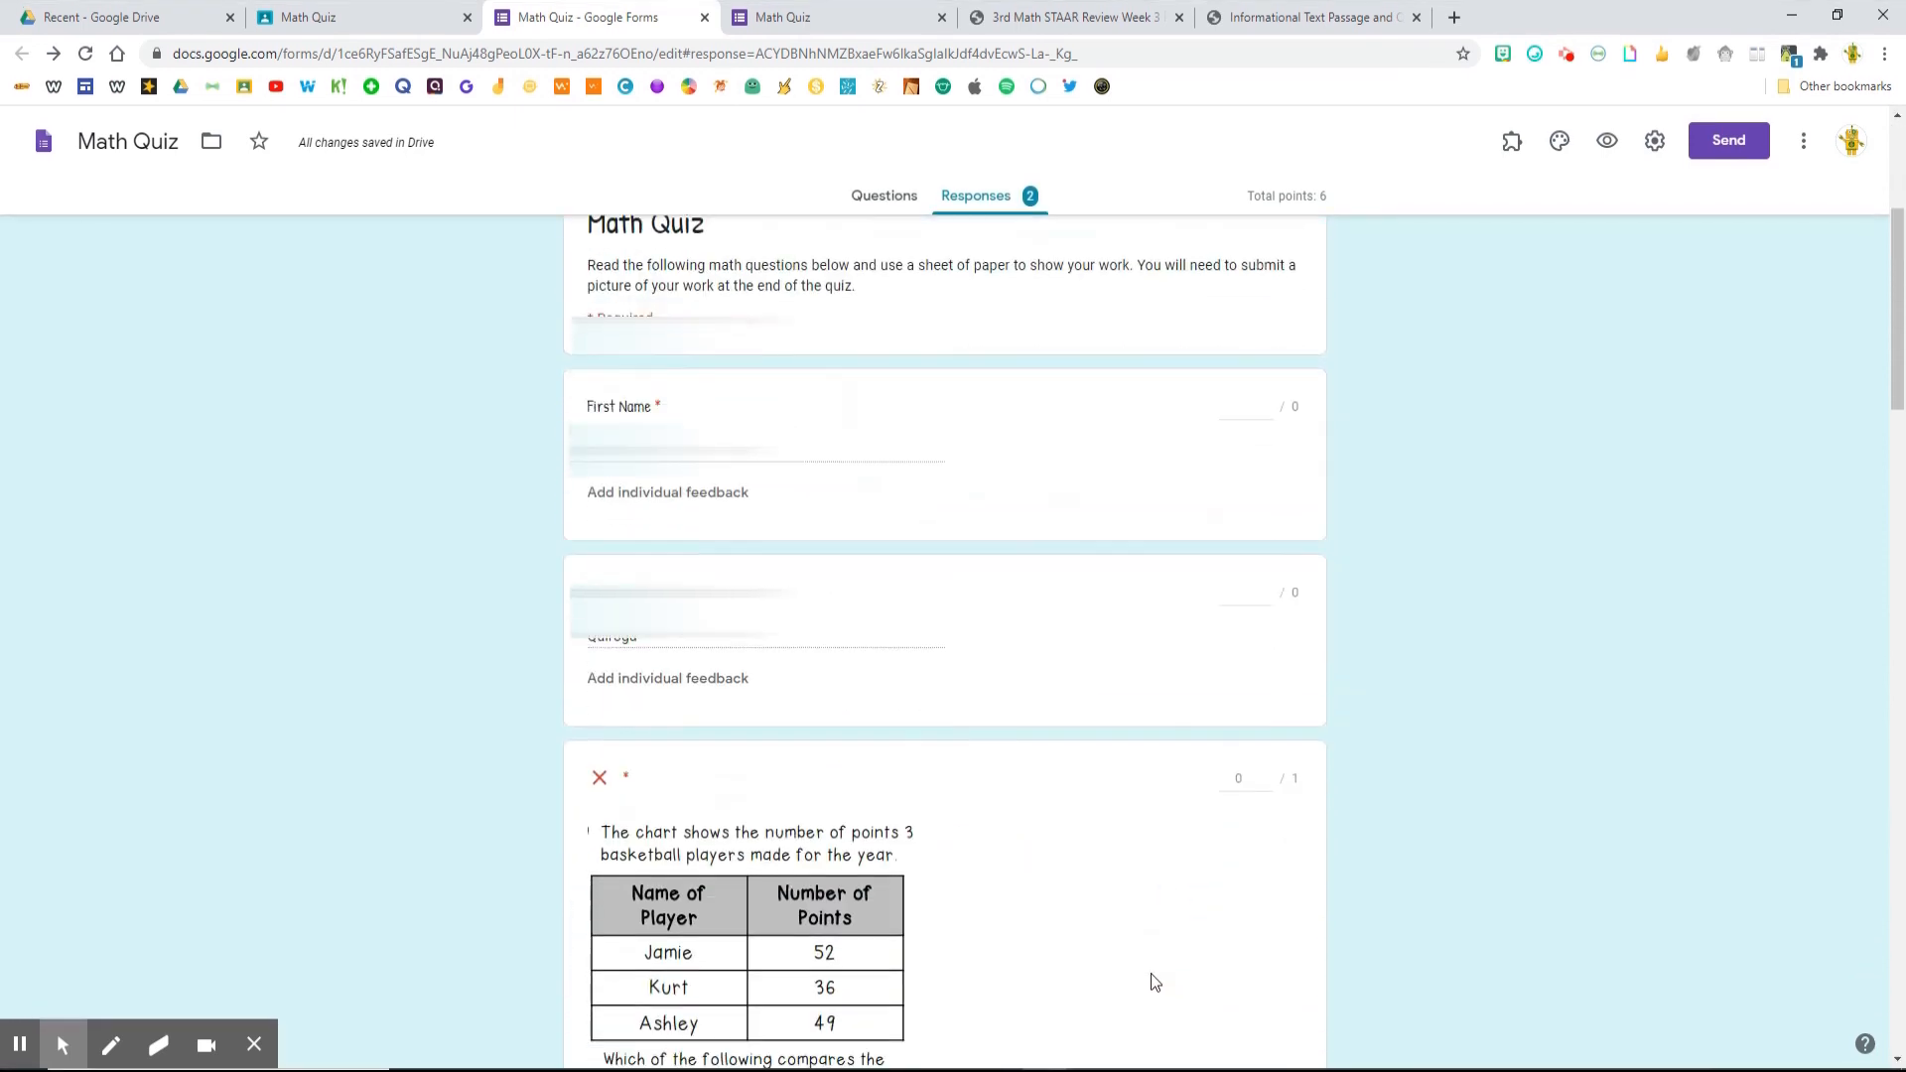
{"action": "scroll", "coordinate": [1151, 981], "scroll_direction": "down", "scroll_amount": 15}
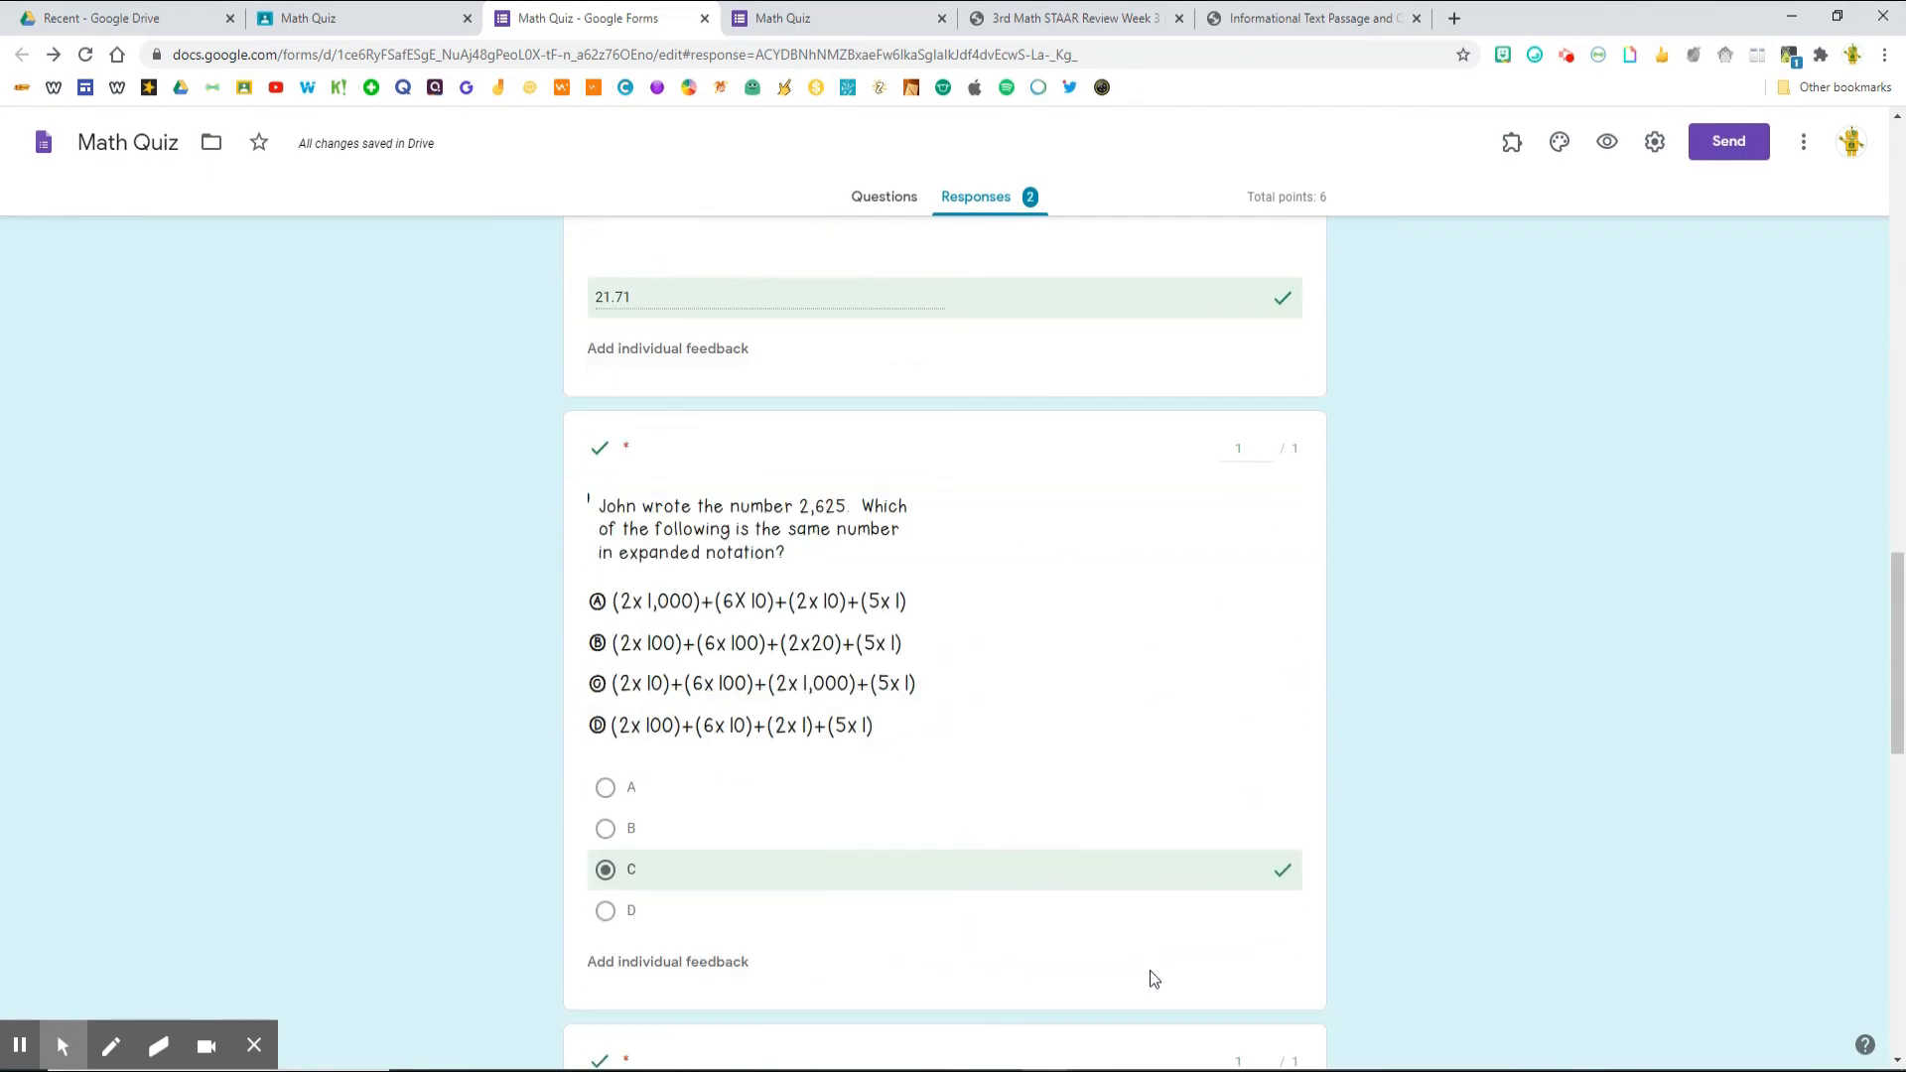
{"action": "scroll", "coordinate": [1151, 979], "scroll_direction": "up", "scroll_amount": 9}
{"action": "scroll", "coordinate": [1149, 970], "scroll_direction": "up", "scroll_amount": 13}
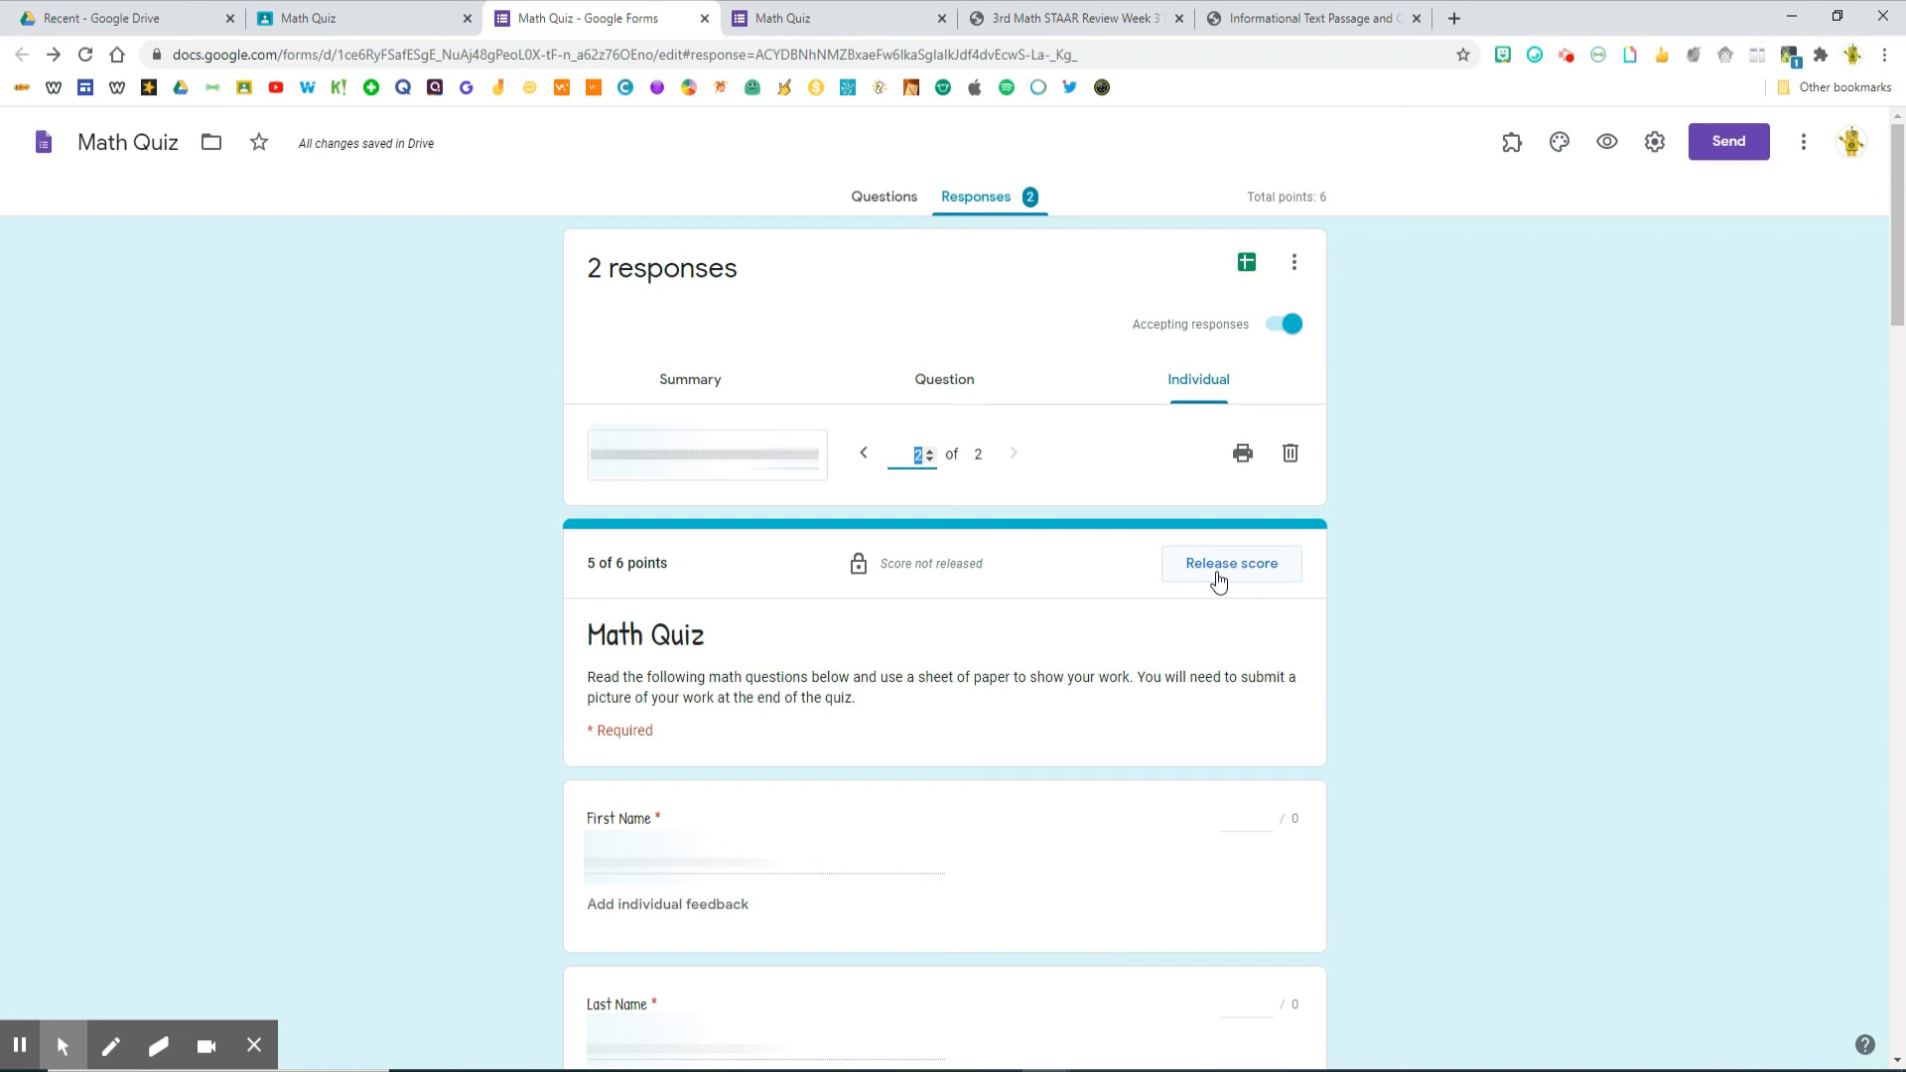
{"action": "left_click", "coordinate": [1219, 580]}
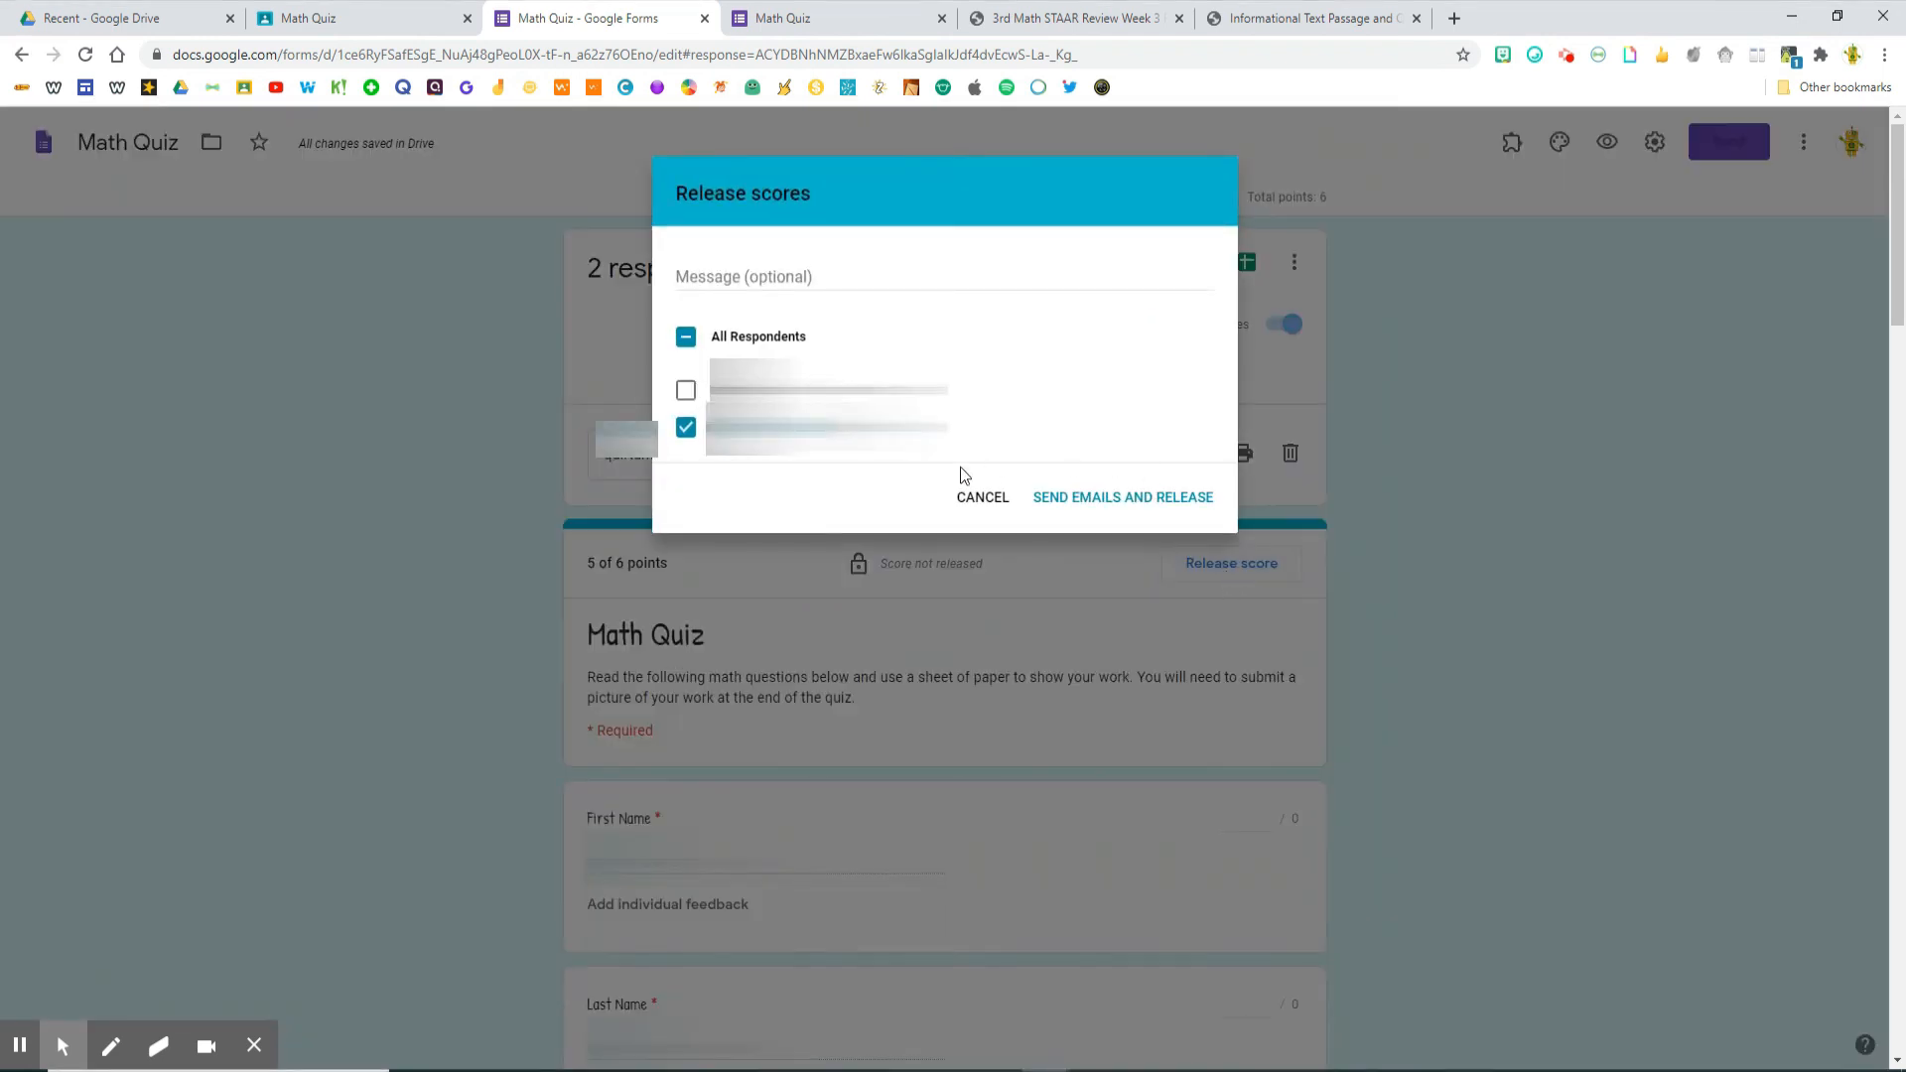